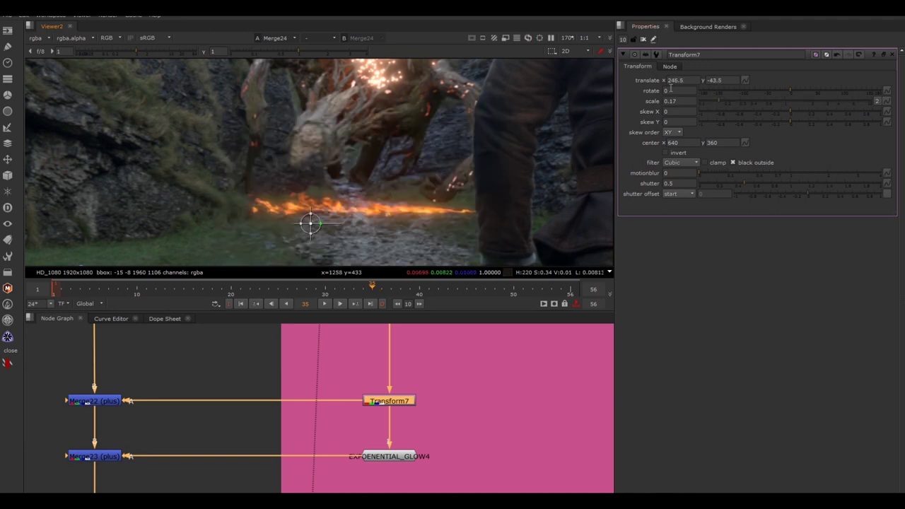
# Reposition the ground fire with Transform7 to translate x 270, y -4 and set its scale to 0.09
pyautogui.write('256')
pyautogui.press('Return')
pyautogui.press('Tab')
pyautogui.write('-3.5')
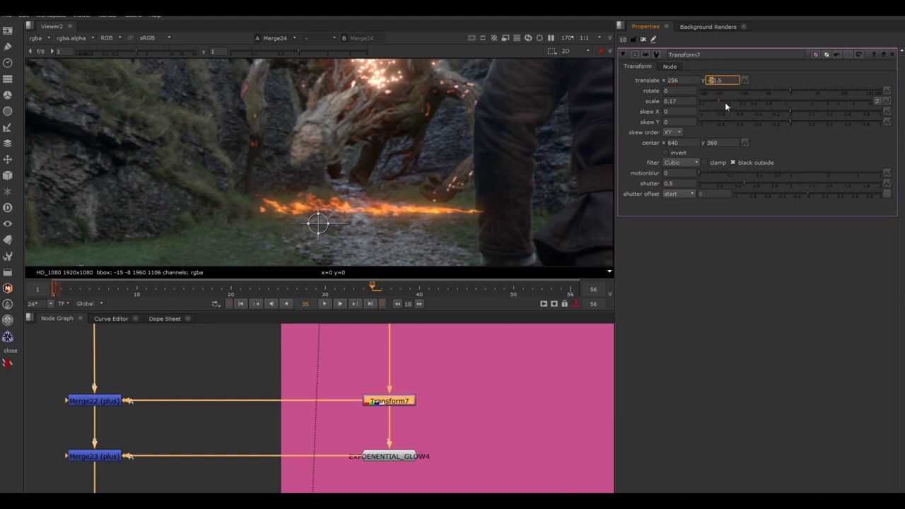
pyautogui.press('Return')
pyautogui.moveTo(318, 207); pyautogui.dragTo(300, 196)
pyautogui.moveTo(718, 103); pyautogui.dragTo(700, 103)
pyautogui.moveTo(303, 198); pyautogui.dragTo(330, 191)
pyautogui.click(674, 101)
pyautogui.write('0.09')
pyautogui.press('Return')
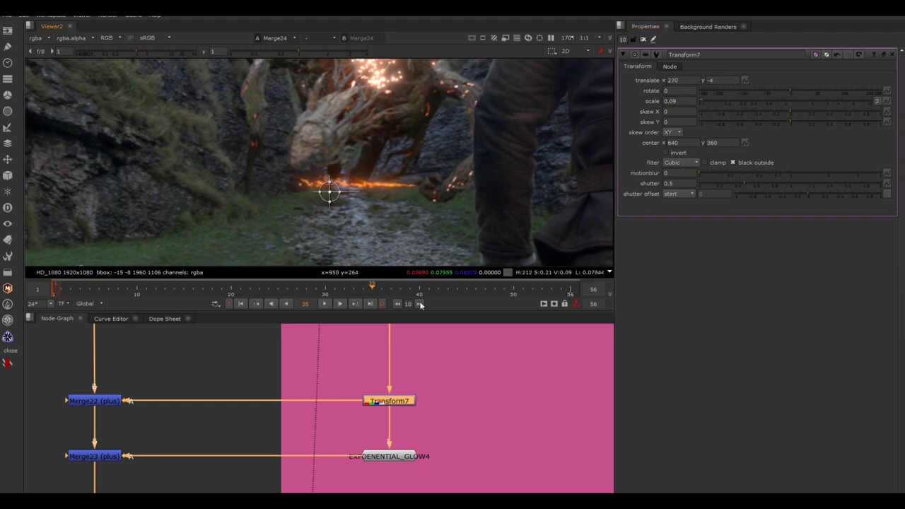
# Close the node properties and play back the composite to check the ground fire under the monster's feet
pyautogui.scroll(-5, 272, 467)
pyautogui.moveTo(272, 468); pyautogui.dragTo(304, 396, button='middle')
pyautogui.moveTo(319, 406)
pyautogui.mouseDown()
pyautogui.moveTo(161, 490)
pyautogui.moveTo(311, 396)
pyautogui.mouseUp()
pyautogui.click(325, 304)
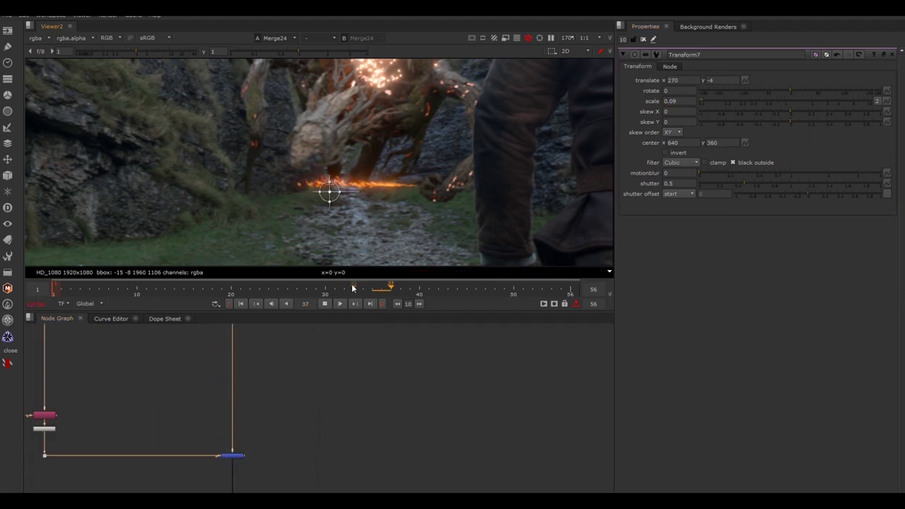
pyautogui.click(645, 39)
pyautogui.moveTo(415, 121); pyautogui.dragTo(426, 183, button='middle')
pyautogui.press('f')
pyautogui.scroll(5, 340, 192)
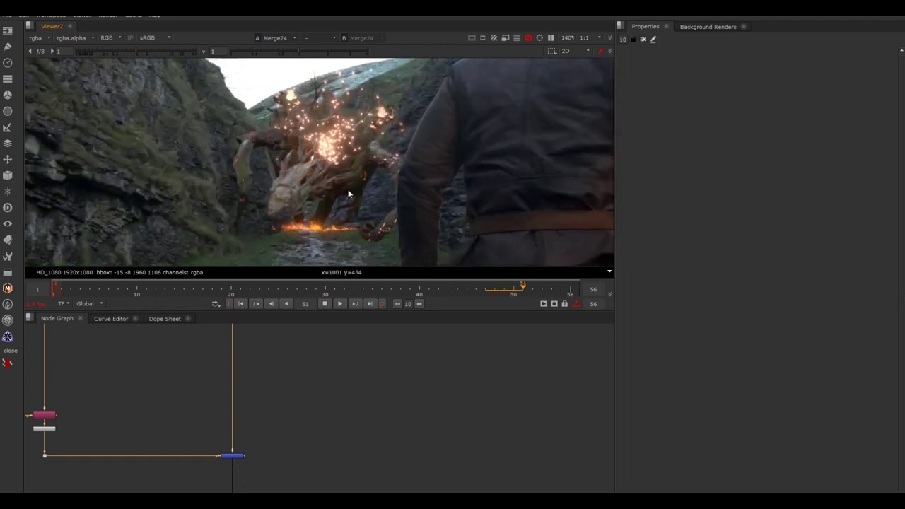
pyautogui.moveTo(356, 185); pyautogui.dragTo(343, 193, button='middle')
pyautogui.click(325, 304)
# Set the ground fire transform's scale to 0.07, check it in playback and clear the open properties
pyautogui.moveTo(352, 474); pyautogui.dragTo(348, 340, button='middle')
pyautogui.scroll(4, 353, 420)
pyautogui.doubleClick(358, 423)
pyautogui.doubleClick(670, 102)
pyautogui.write('0.07')
pyautogui.press('Return')
pyautogui.click(324, 304)
pyautogui.click(644, 40)
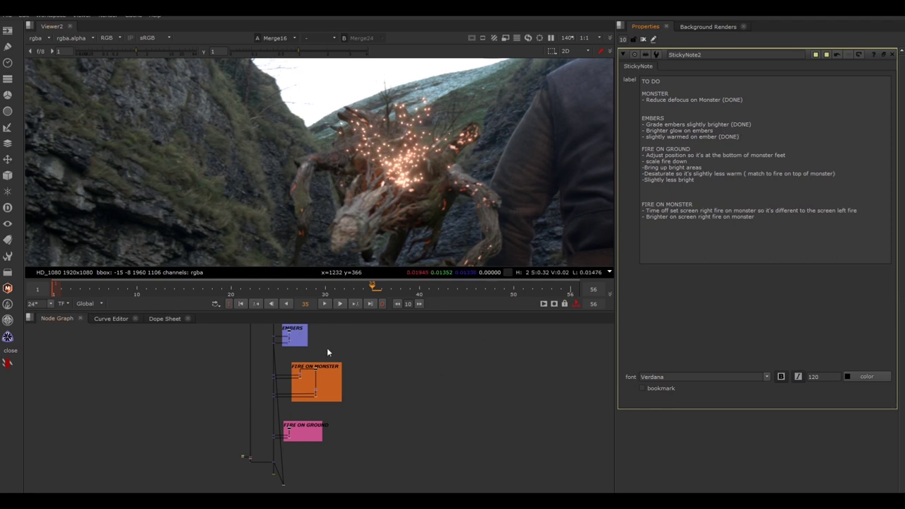
# Close the properties of the to-do sticky note
pyautogui.moveTo(300, 345); pyautogui.dragTo(323, 380, button='middle')
pyautogui.scroll(12, 323, 379)
pyautogui.click(643, 40)
pyautogui.moveTo(375, 342); pyautogui.dragTo(330, 369)
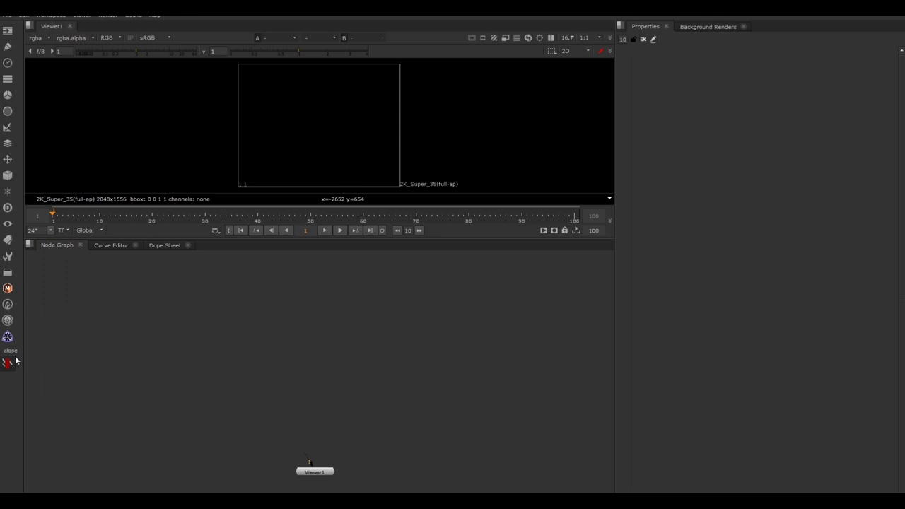
# Open the script Shot002.v01.001.nk from the Nuke_script_to_go_with_tutorial folder
pyautogui.click(25, 15)
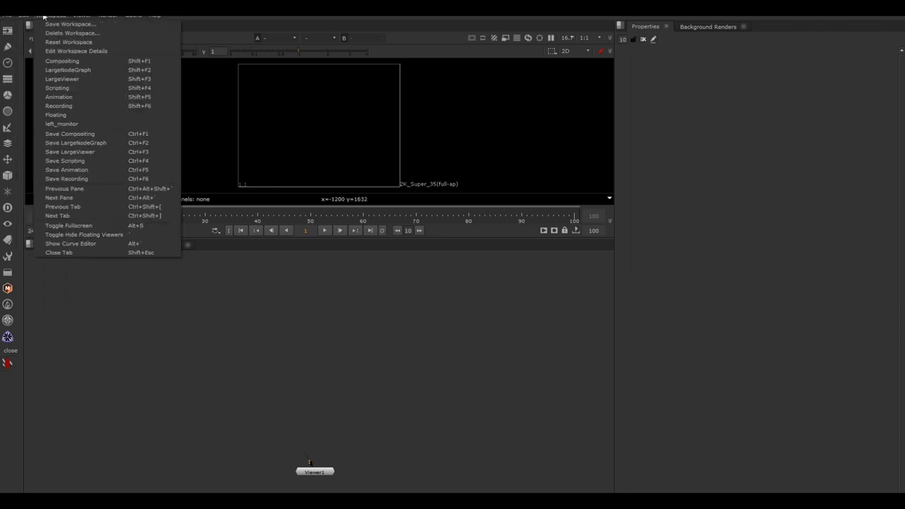
pyautogui.click(11, 34)
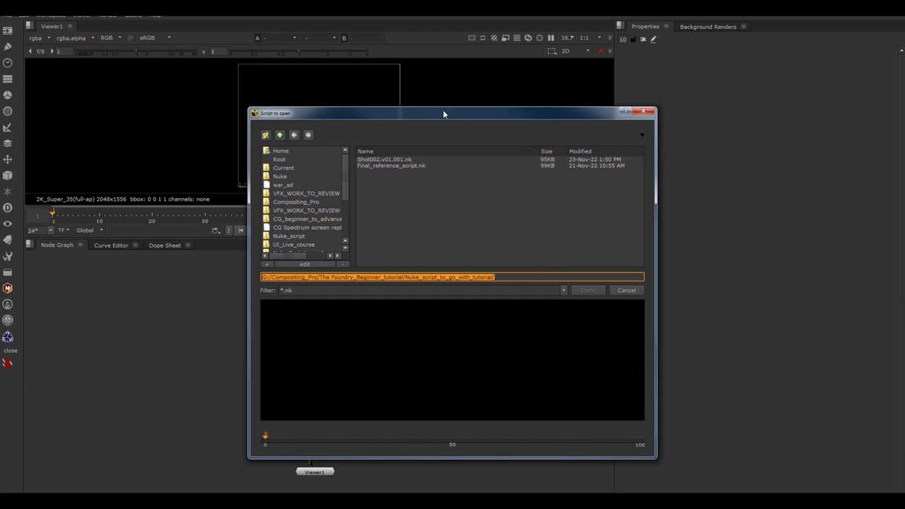
pyautogui.click(384, 159)
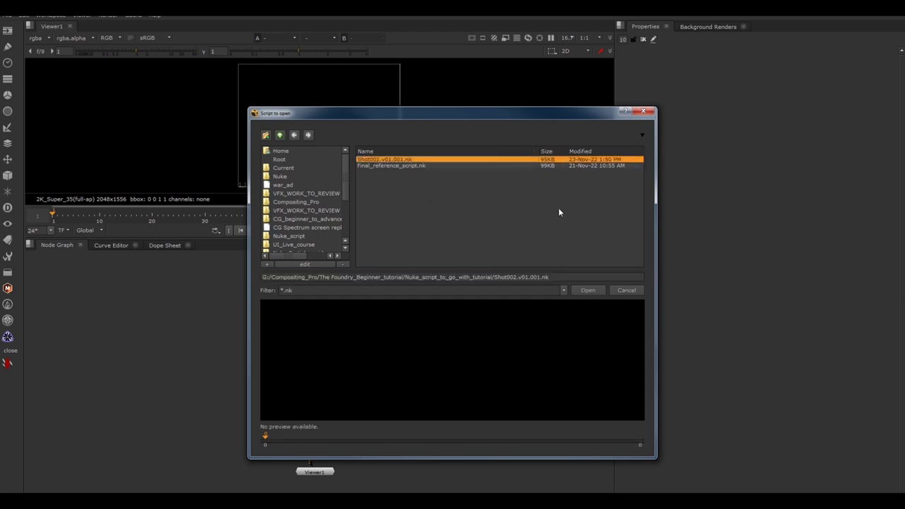
pyautogui.click(586, 290)
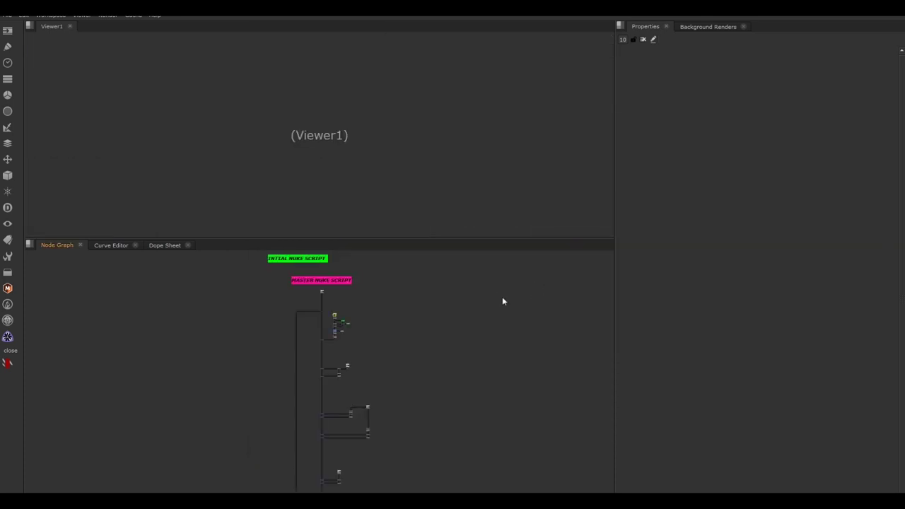
# Connect the viewer to Merge24 at the end of the node tree and place the viewer node below it
pyautogui.moveTo(228, 267); pyautogui.dragTo(529, 504)
pyautogui.click(396, 503)
pyautogui.scroll(1, 327, 506)
pyautogui.scroll(5, 310, 456)
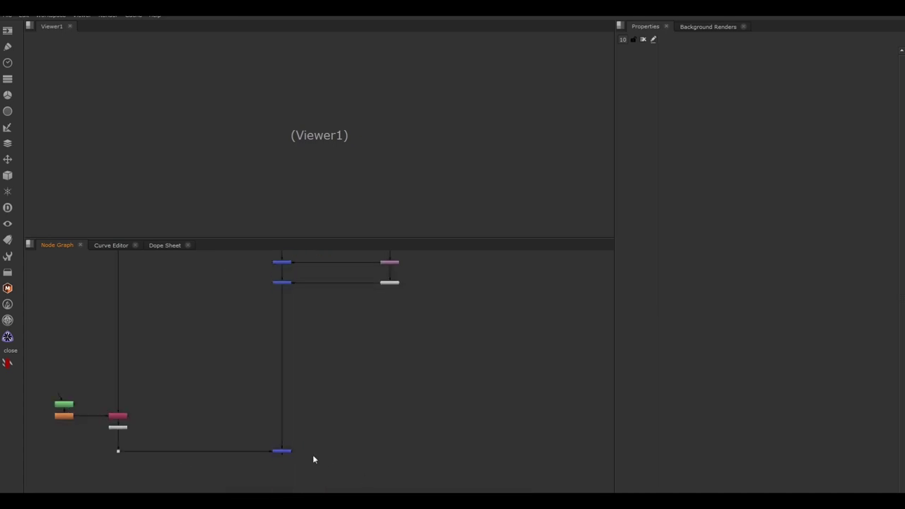
pyautogui.moveTo(418, 378); pyautogui.dragTo(221, 478)
pyautogui.moveTo(417, 349); pyautogui.dragTo(238, 475)
pyautogui.press('1')
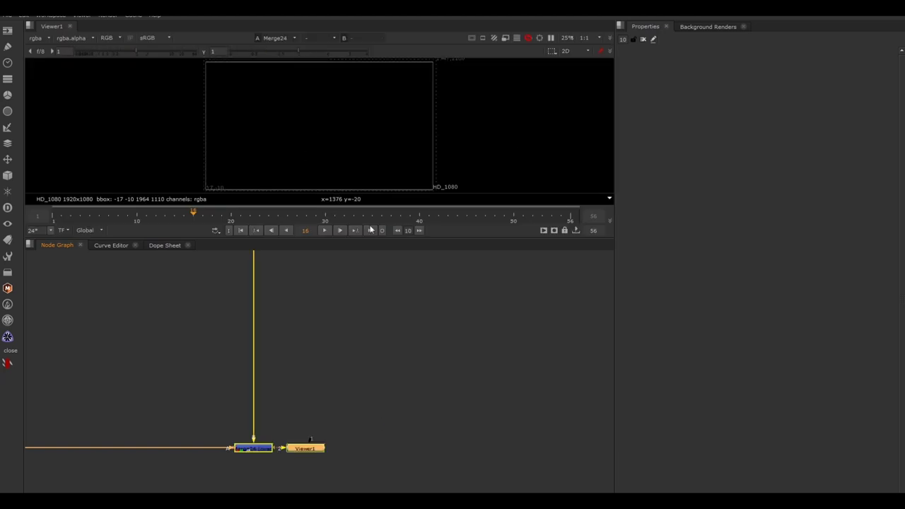
pyautogui.moveTo(302, 465); pyautogui.dragTo(272, 487)
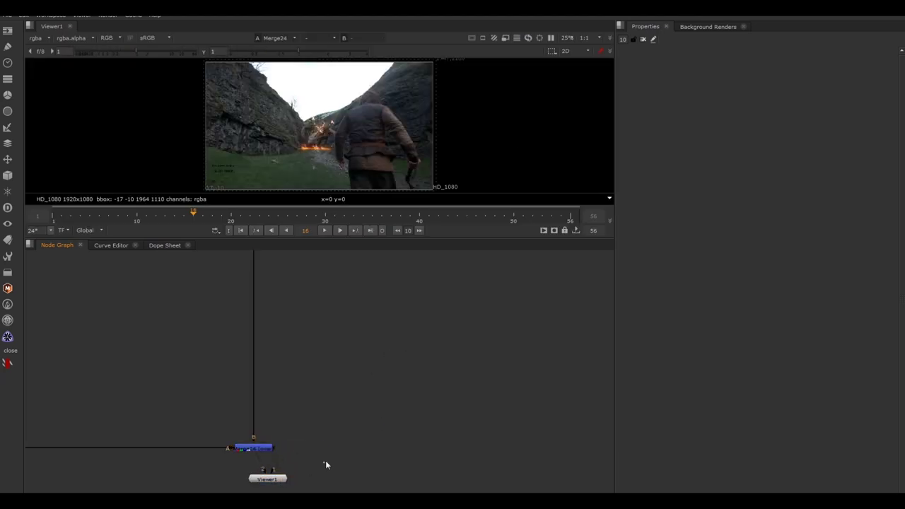
pyautogui.click(323, 467)
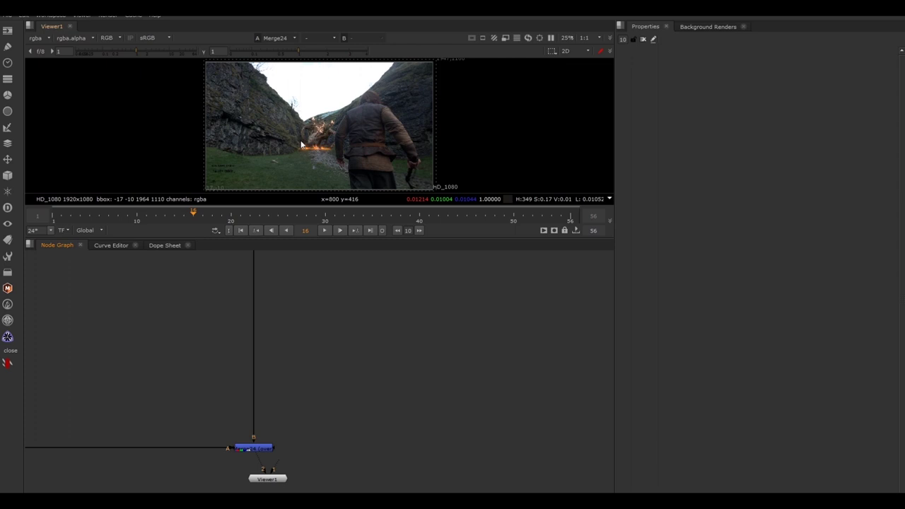
# Start saving the script under a new name and change the file name to Shot002.v02.001.nk
pyautogui.click(11, 17)
pyautogui.click(36, 68)
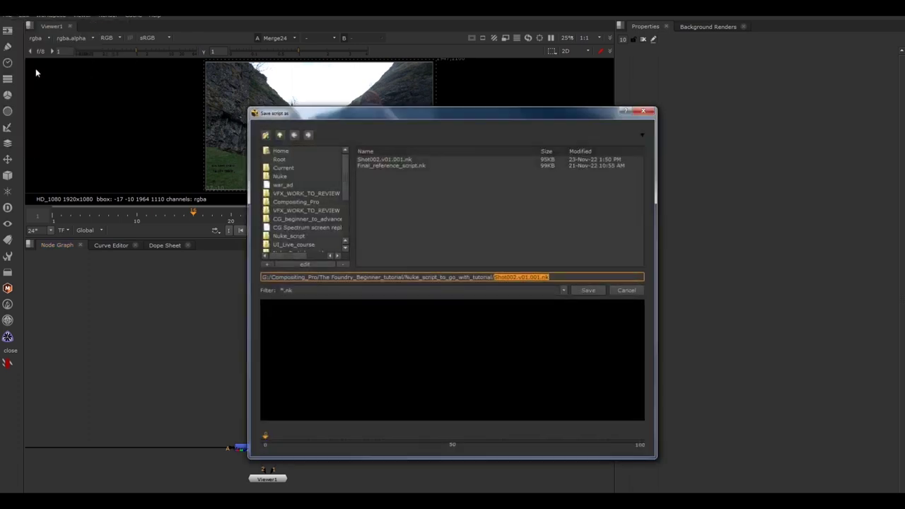
pyautogui.click(534, 277)
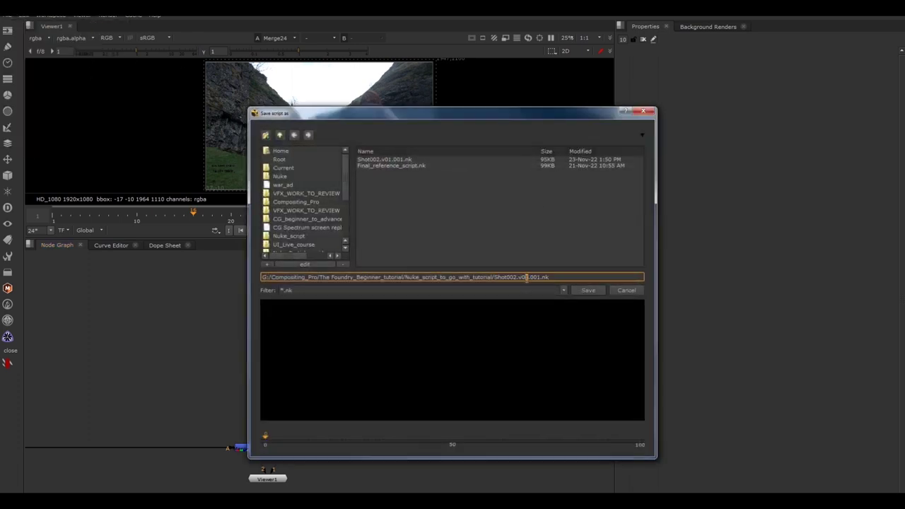
pyautogui.press('BackSpace')
pyautogui.write('2')
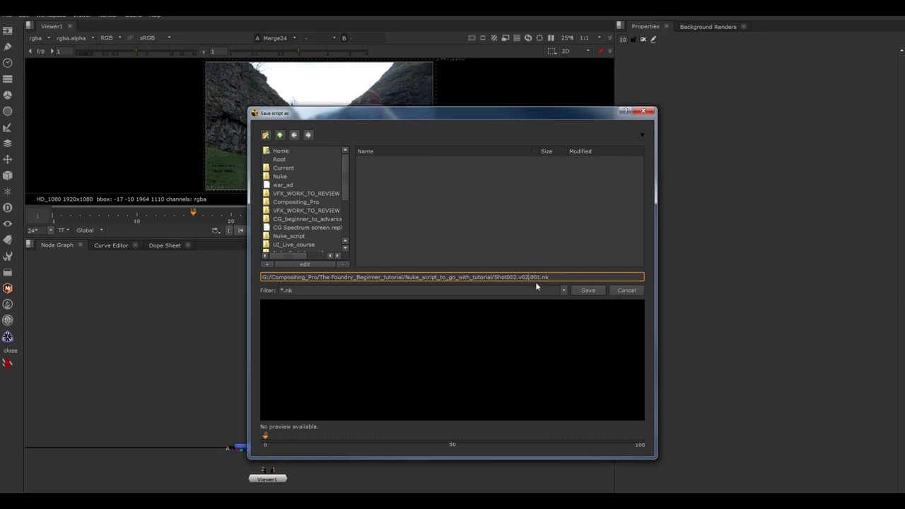
# Return the version to v01 and change the iteration number so the file name reads Shot002.v01.003.nk
pyautogui.press('BackSpace')
pyautogui.write('1')
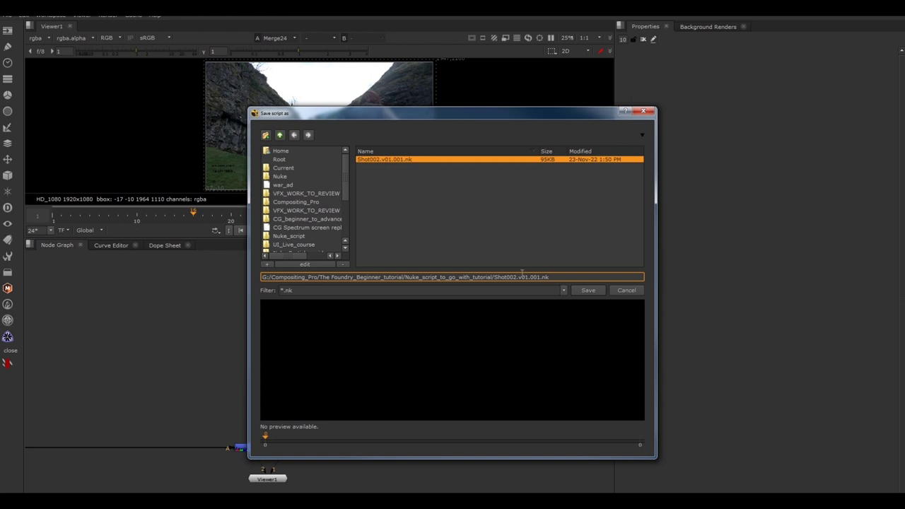
pyautogui.moveTo(525, 277); pyautogui.dragTo(531, 277)
pyautogui.write('002')
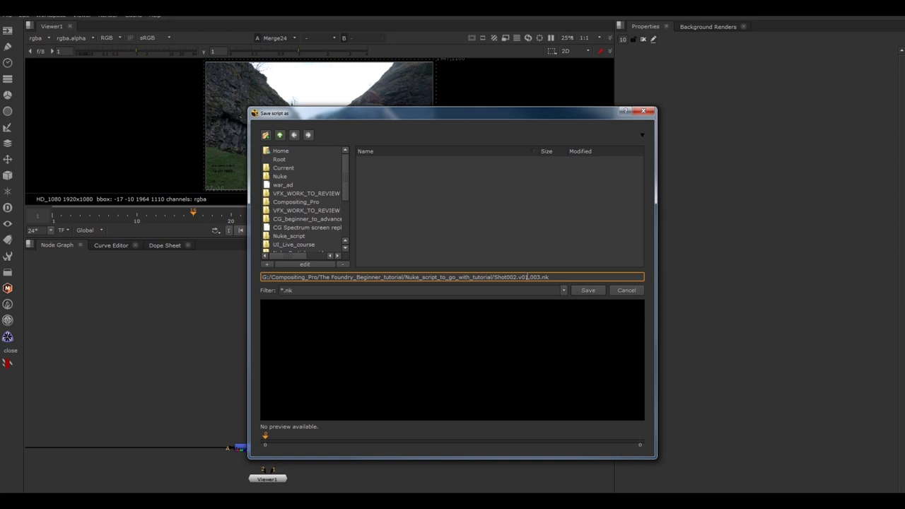
pyautogui.moveTo(510, 278); pyautogui.dragTo(547, 281)
pyautogui.click(579, 280)
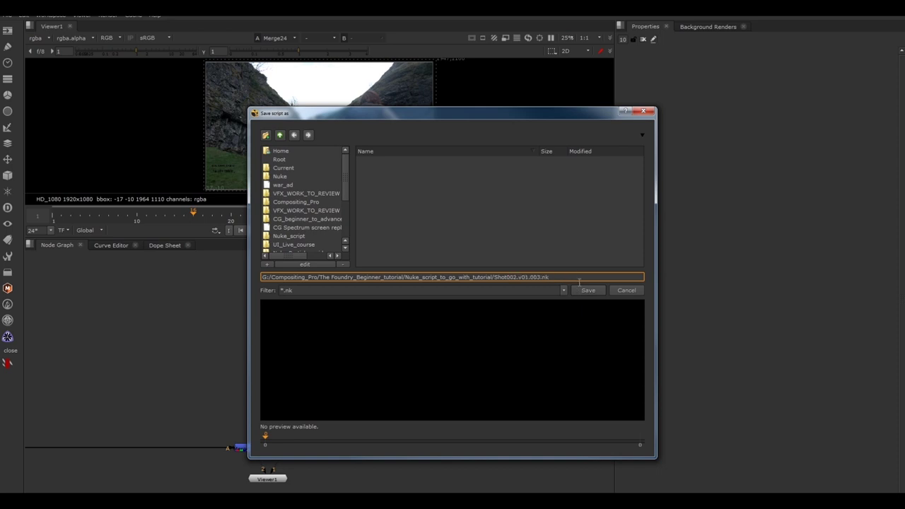
# Restore the file name to Shot002.v01.001.nk
pyautogui.click(539, 277)
pyautogui.click(530, 277)
pyautogui.press('BackSpace')
pyautogui.write('2')
pyautogui.click(539, 277)
pyautogui.press('BackSpace')
pyautogui.write('1')
pyautogui.press('Left')
pyautogui.press('Left')
pyautogui.press('Left')
pyautogui.press('Left')
pyautogui.hotkey('shift', 'Left')
pyautogui.write('1')
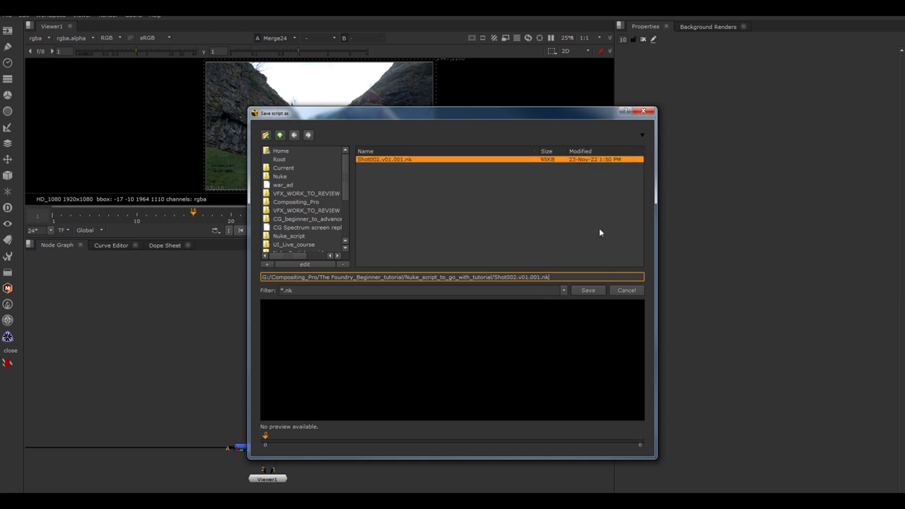
# Save the script as Shot002.v02.001.nk
pyautogui.click(528, 277)
pyautogui.press('BackSpace')
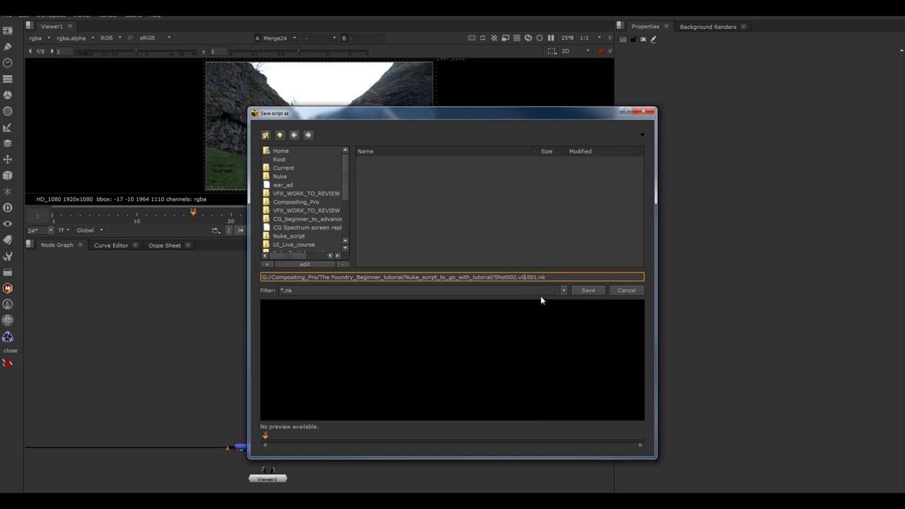
pyautogui.click(587, 290)
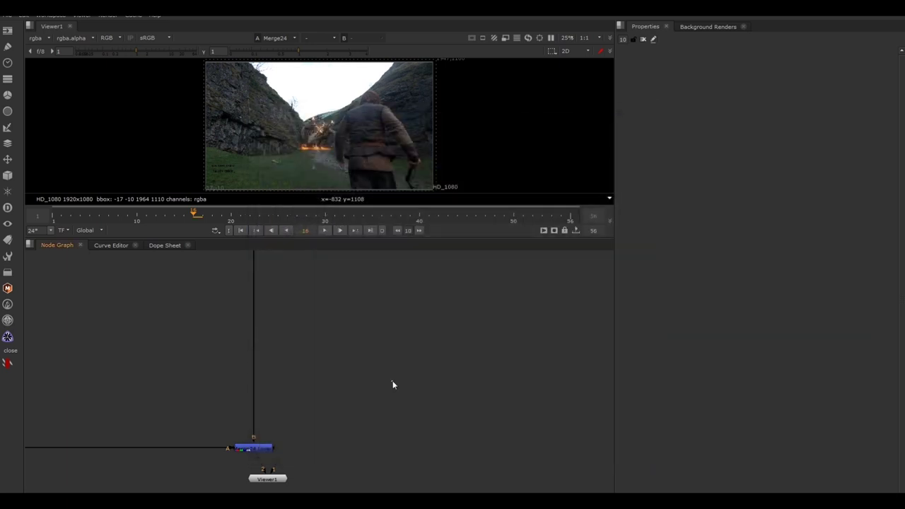
# Save the script again through Save As, keeping version v02 in the file name
pyautogui.click(8, 14)
pyautogui.click(34, 71)
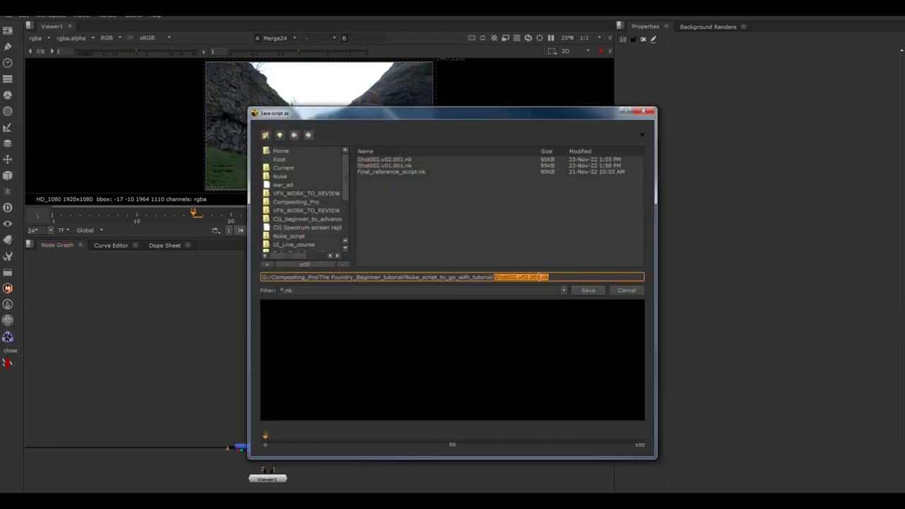
pyautogui.click(538, 277)
pyautogui.click(588, 290)
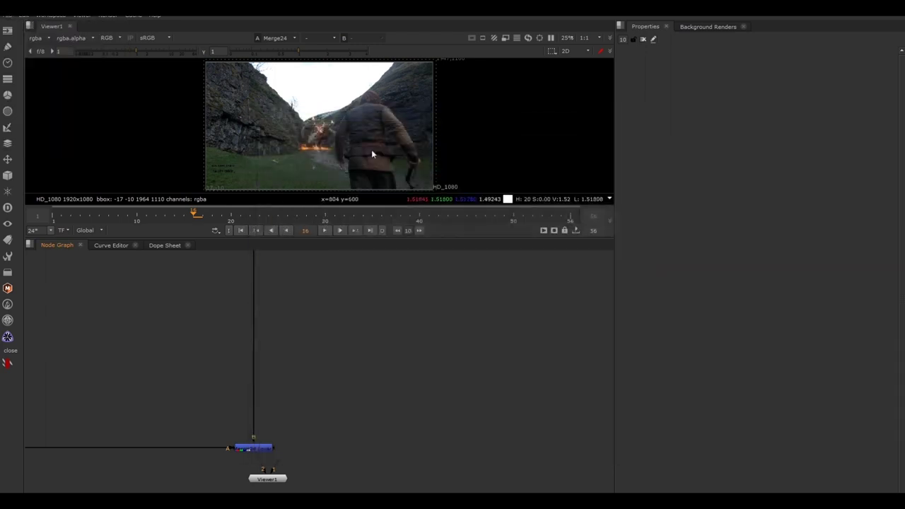
# Save another copy of the script with 3 as the last digit of its iteration number
pyautogui.click(7, 15)
pyautogui.click(39, 71)
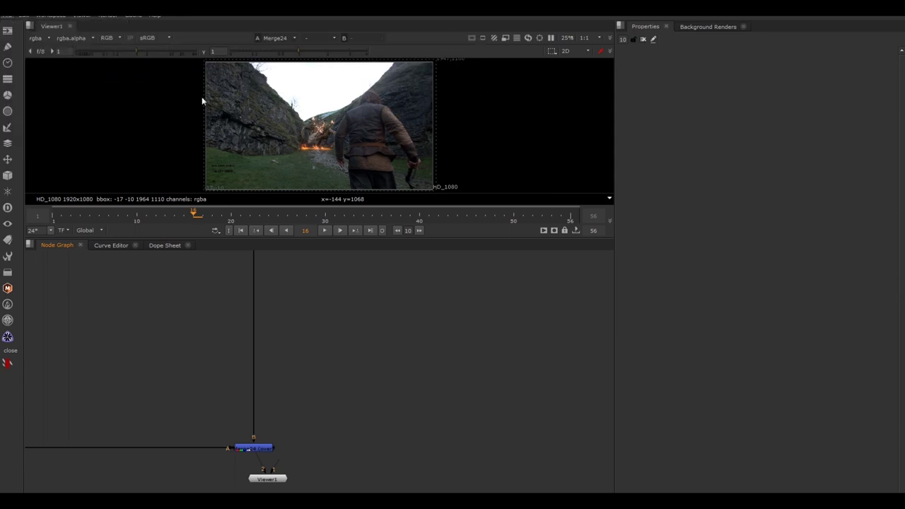
pyautogui.click(540, 277)
pyautogui.press('BackSpace')
pyautogui.write('3')
pyautogui.click(591, 293)
# Move the to-do sticky note a little up and to the left below the end of the node tree
pyautogui.scroll(-5, 412, 390)
pyautogui.moveTo(339, 368); pyautogui.dragTo(267, 280, button='middle')
pyautogui.scroll(-5, 305, 345)
pyautogui.moveTo(387, 447)
pyautogui.mouseDown()
pyautogui.moveTo(408, 430)
pyautogui.moveTo(380, 444)
pyautogui.mouseUp()
pyautogui.moveTo(232, 369); pyautogui.dragTo(486, 489)
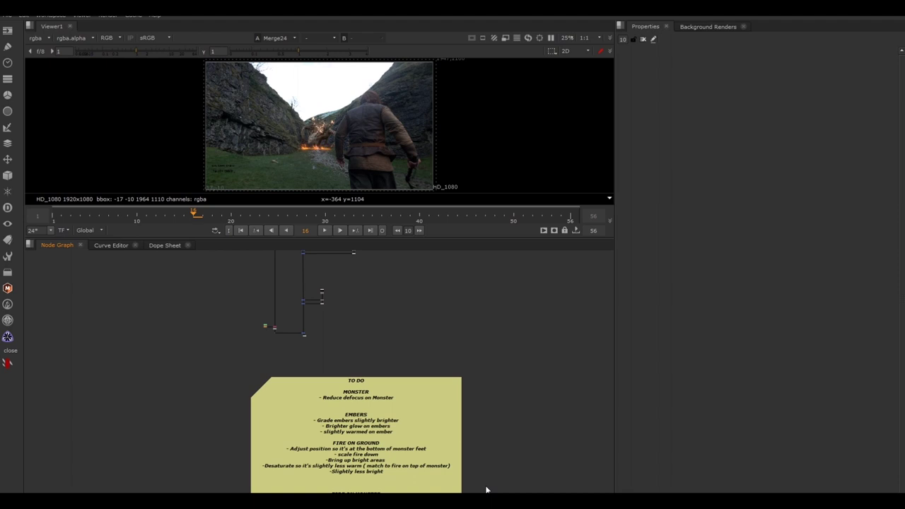
pyautogui.moveTo(382, 409); pyautogui.dragTo(369, 393)
# Add a StickyNote beside the existing to-do note and label it "TO DO"
pyautogui.click(475, 391)
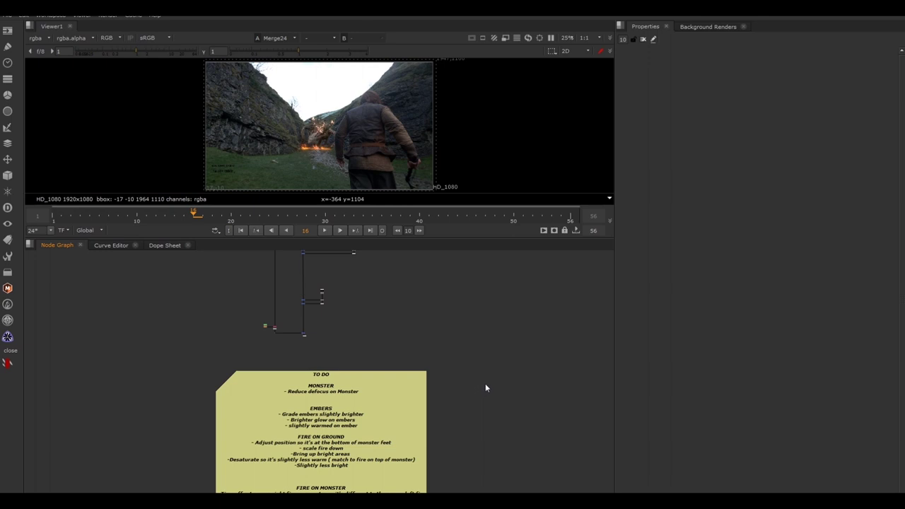
pyautogui.press('Tab')
pyautogui.write('sticky')
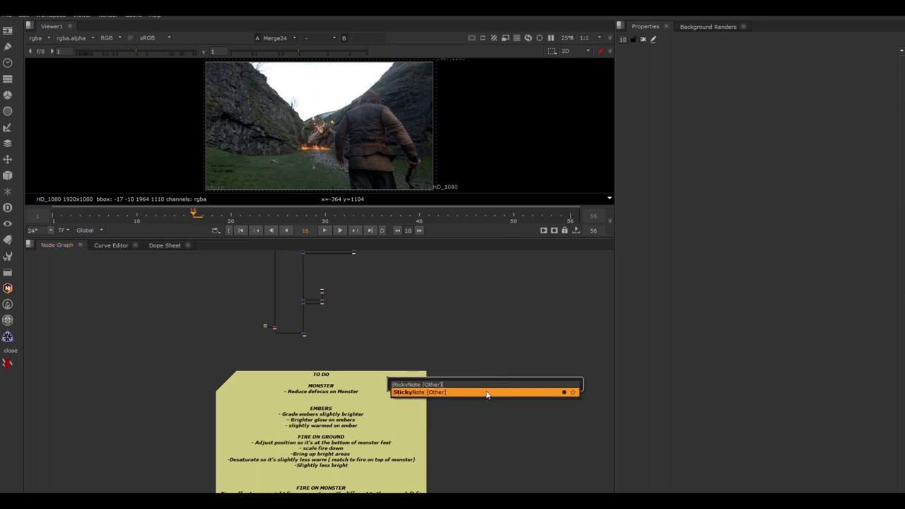
pyautogui.click(487, 392)
pyautogui.moveTo(697, 87); pyautogui.dragTo(625, 83)
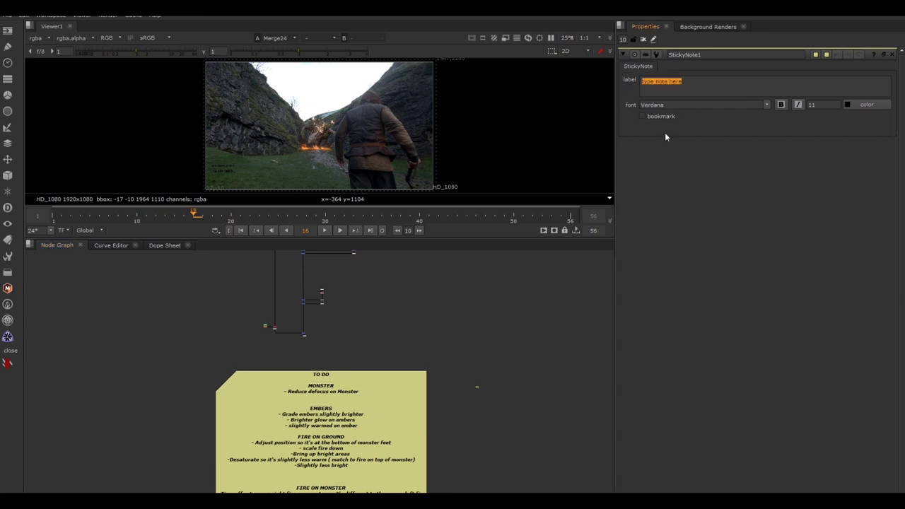
pyautogui.write('TO DO')
# Set the new note's font size to 120, make its text bold and italic, and place it beside the existing to-do note
pyautogui.keyDown('alt'); pyautogui.moveTo(480, 387); pyautogui.dragTo(575, 381, button='middle'); pyautogui.keyUp('alt')
pyautogui.keyDown('alt'); pyautogui.moveTo(442, 381); pyautogui.dragTo(475, 383, button='middle'); pyautogui.keyUp('alt')
pyautogui.click(430, 386)
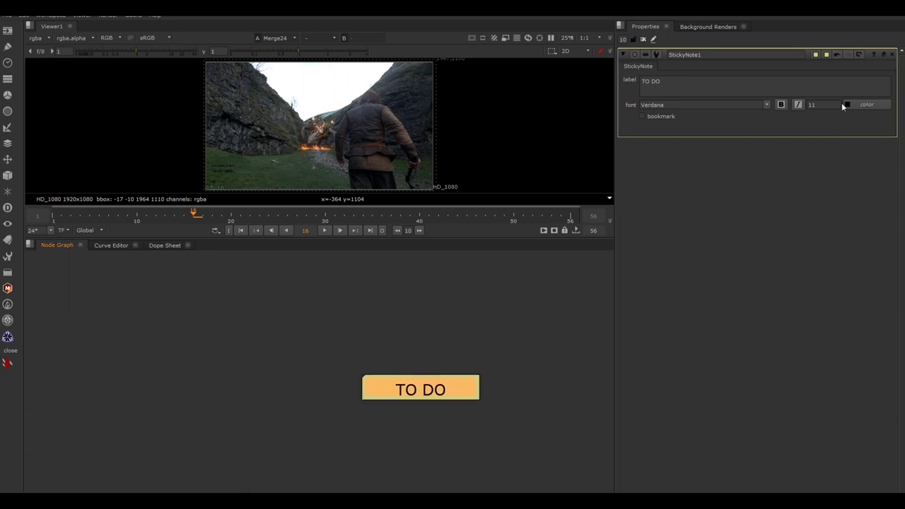
pyautogui.scroll(-5, 448, 331)
pyautogui.click(819, 105)
pyautogui.write('120')
pyautogui.click(533, 292)
pyautogui.click(781, 105)
pyautogui.scroll(-5, 399, 311)
pyautogui.moveTo(434, 311); pyautogui.dragTo(453, 309, button='middle')
pyautogui.moveTo(499, 315); pyautogui.dragTo(514, 305)
# Add the lines "MONSTER" and "GRADE UP MONSTER" to the new note's label
pyautogui.click(684, 89)
pyautogui.press('Return')
pyautogui.click(703, 94)
pyautogui.press('Return')
pyautogui.write('MONSTER ')
pyautogui.write('GRADE UP')
pyautogui.write(' MONSTER')
# Add another StickyNote in the empty area below the new note
pyautogui.click(528, 388)
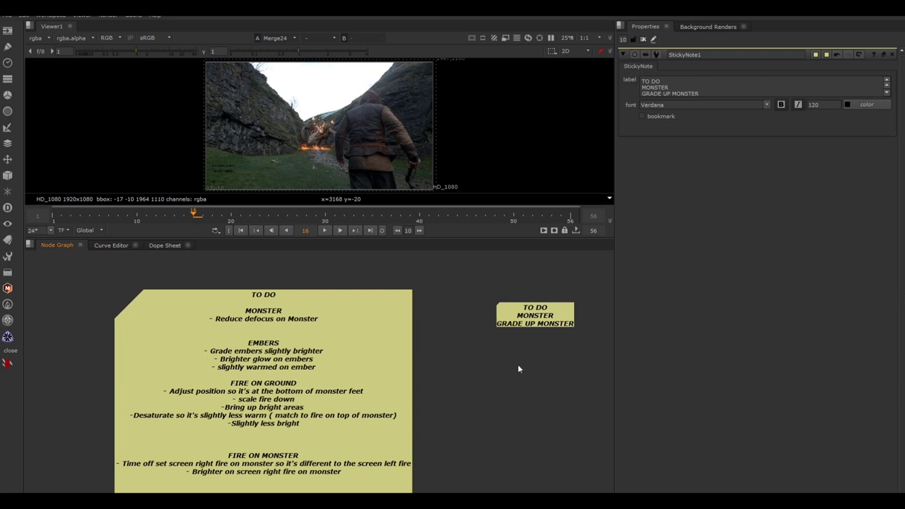
pyautogui.press('Tab')
pyautogui.write('stick')
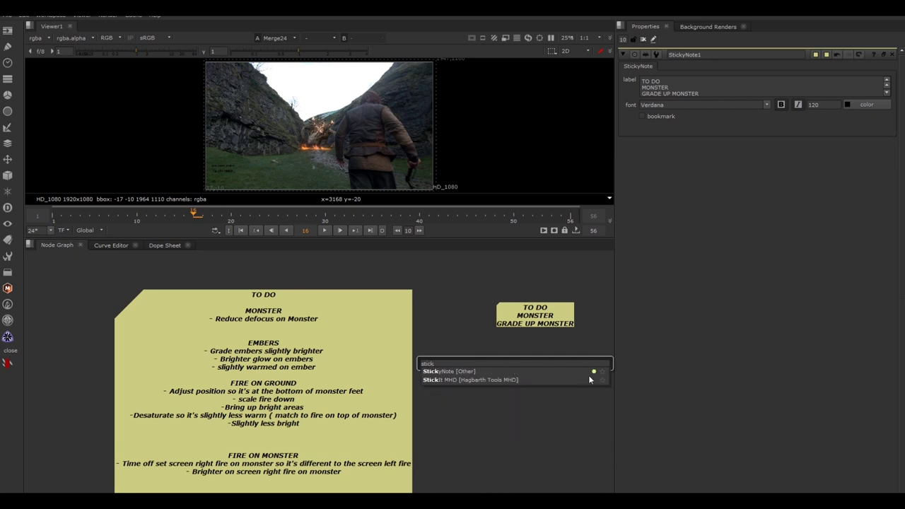
pyautogui.press('Return')
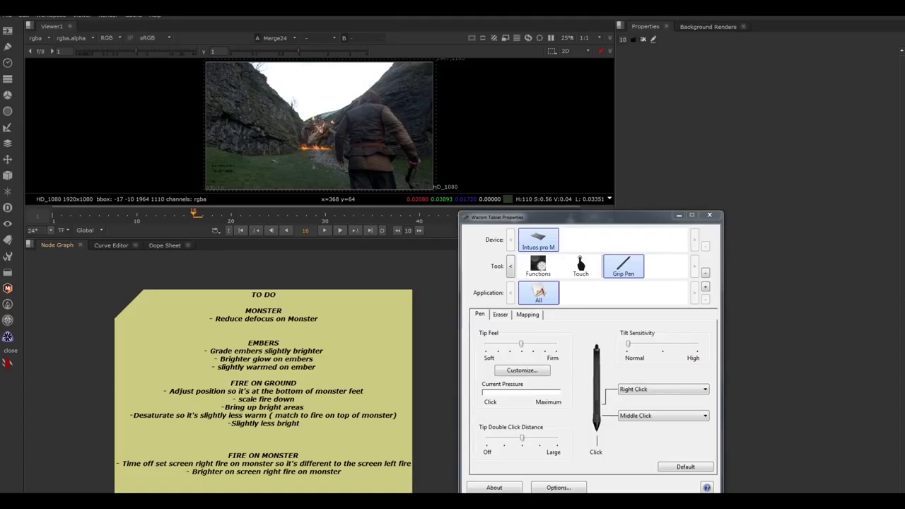
# Examine the tasks listed on the original to-do note
pyautogui.click(172, 312)
pyautogui.moveTo(338, 340)
pyautogui.mouseDown(button='middle')
pyautogui.moveTo(242, 373)
pyautogui.moveTo(345, 354)
pyautogui.mouseUp(button='middle')
pyautogui.scroll(-2, 358, 312)
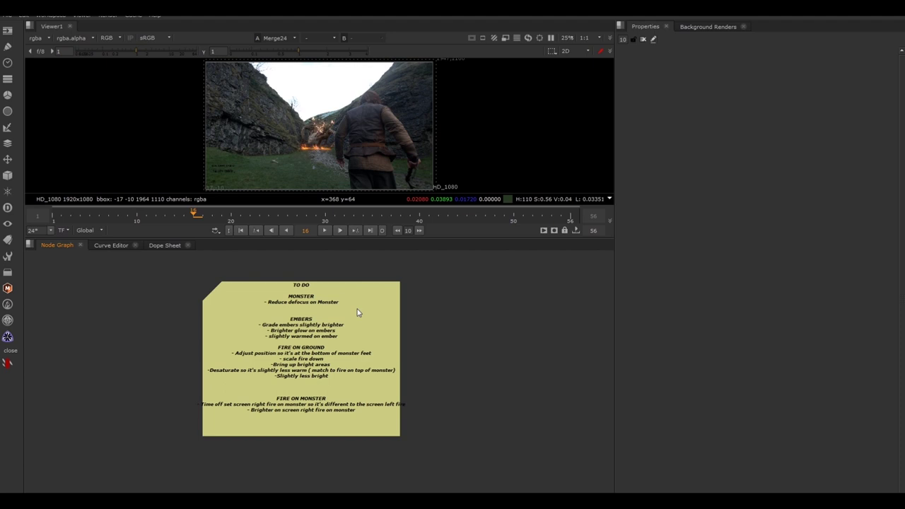
# Check the Grip Pen button assignments in Wacom Tablet Properties, and examine the to-do note and the node branches above it in Nuke
pyautogui.moveTo(458, 346)
pyautogui.mouseDown(button='middle')
pyautogui.moveTo(440, 327)
pyautogui.moveTo(446, 350)
pyautogui.mouseUp(button='middle')
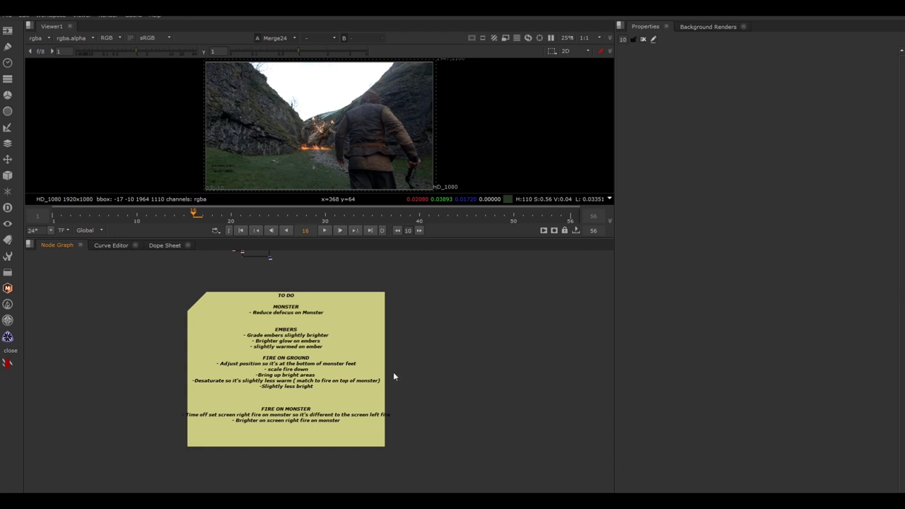
pyautogui.hotkey('alt', 'Tab')
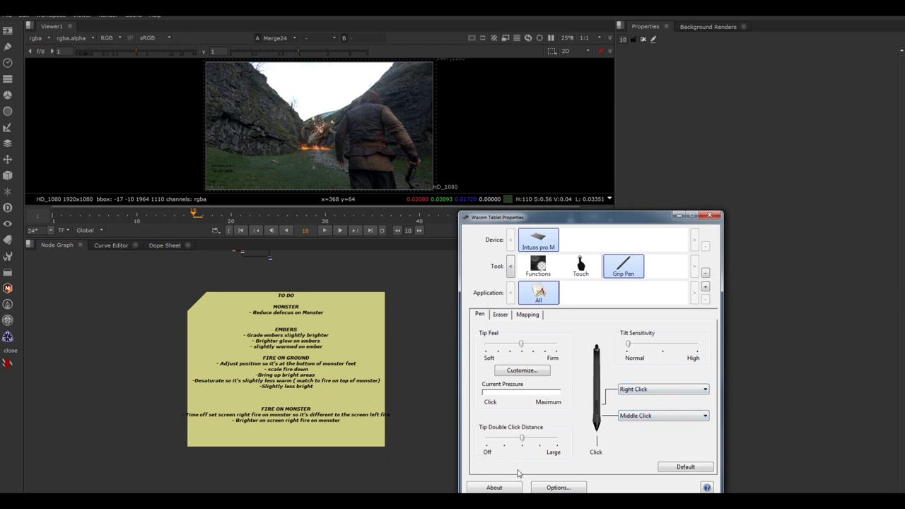
pyautogui.click(417, 457)
pyautogui.moveTo(419, 355); pyautogui.dragTo(442, 398, button='middle')
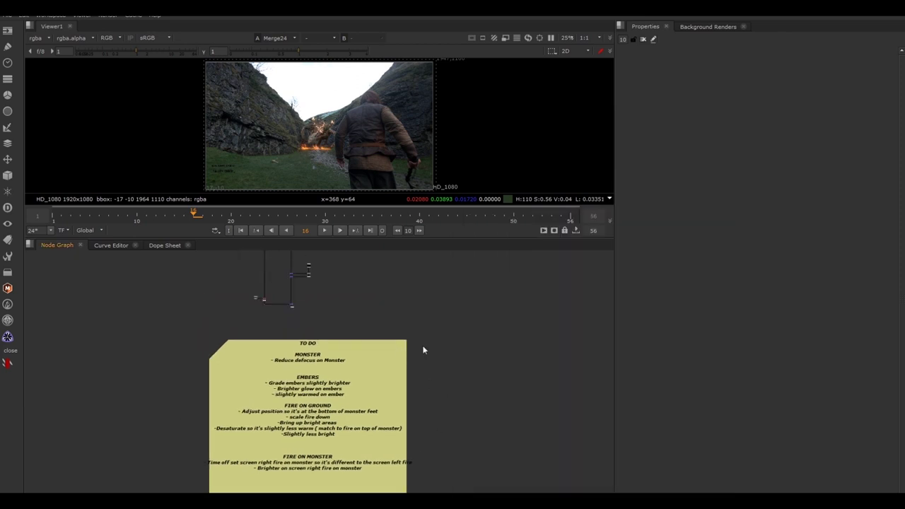
pyautogui.moveTo(430, 347); pyautogui.dragTo(308, 420, button='middle')
pyautogui.moveTo(441, 148); pyautogui.dragTo(330, 119, button='middle')
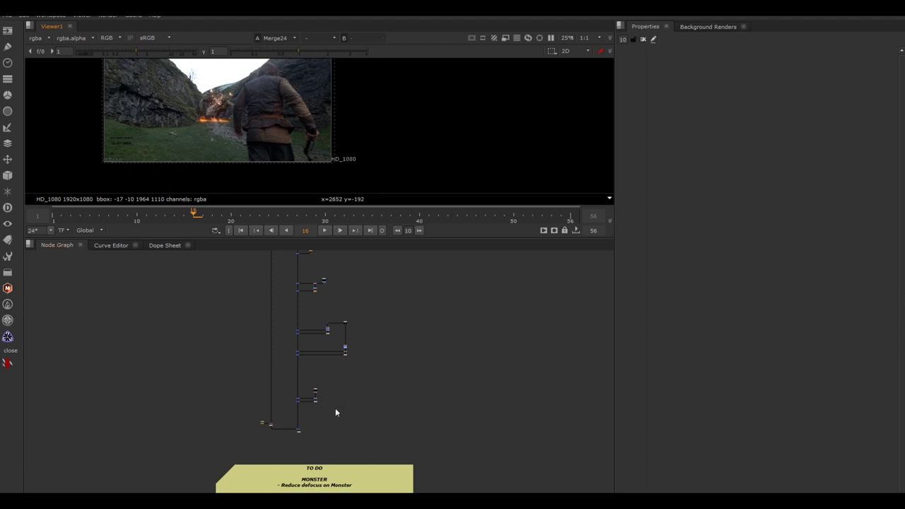
pyautogui.keyDown('alt'); pyautogui.moveTo(304, 417); pyautogui.dragTo(366, 351, button='middle'); pyautogui.keyUp('alt')
pyautogui.moveTo(360, 434); pyautogui.dragTo(382, 376, button='middle')
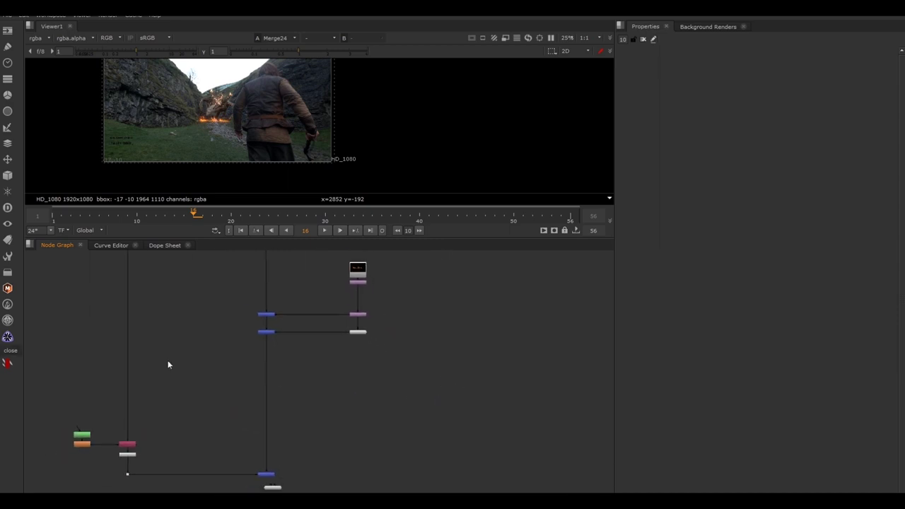
# Recheck the Grip Pen settings in Wacom Tablet Properties, and inspect the composite and the lowest merge branches in Nuke
pyautogui.hotkey('alt', 'Tab')
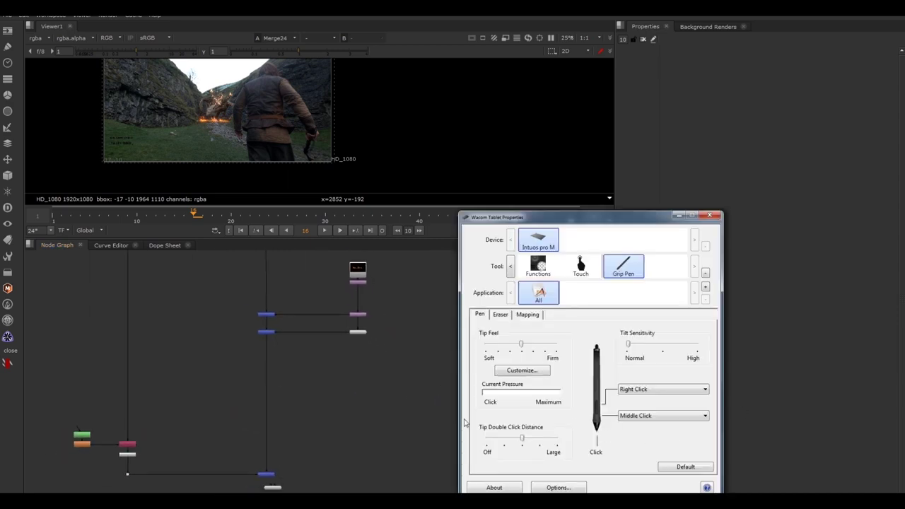
pyautogui.click(342, 411)
pyautogui.keyDown('alt'); pyautogui.moveTo(383, 389); pyautogui.dragTo(354, 398, button='middle'); pyautogui.keyUp('alt')
pyautogui.moveTo(405, 357); pyautogui.dragTo(383, 450, button='middle')
pyautogui.keyDown('alt'); pyautogui.moveTo(363, 133); pyautogui.dragTo(328, 126, button='middle'); pyautogui.keyUp('alt')
pyautogui.keyDown('alt'); pyautogui.moveTo(328, 126); pyautogui.dragTo(397, 132, button='middle'); pyautogui.keyUp('alt')
pyautogui.moveTo(475, 400); pyautogui.dragTo(416, 323, button='middle')
pyautogui.moveTo(340, 131)
pyautogui.mouseDown(button='middle')
pyautogui.moveTo(335, 142)
pyautogui.moveTo(325, 136)
pyautogui.mouseUp(button='middle')
pyautogui.moveTo(457, 337); pyautogui.dragTo(456, 334, button='middle')
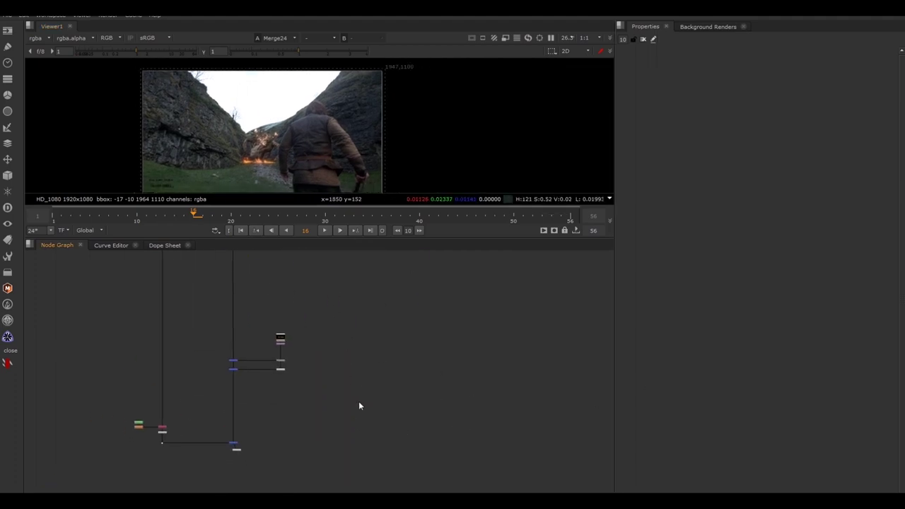
pyautogui.moveTo(260, 440)
pyautogui.mouseDown(button='middle')
pyautogui.moveTo(294, 402)
pyautogui.moveTo(301, 440)
pyautogui.moveTo(356, 429)
pyautogui.moveTo(392, 453)
pyautogui.moveTo(394, 423)
pyautogui.moveTo(366, 402)
pyautogui.mouseUp(button='middle')
pyautogui.moveTo(397, 159)
pyautogui.mouseDown(button='middle')
pyautogui.moveTo(355, 159)
pyautogui.moveTo(420, 162)
pyautogui.moveTo(373, 158)
pyautogui.moveTo(387, 148)
pyautogui.mouseUp(button='middle')
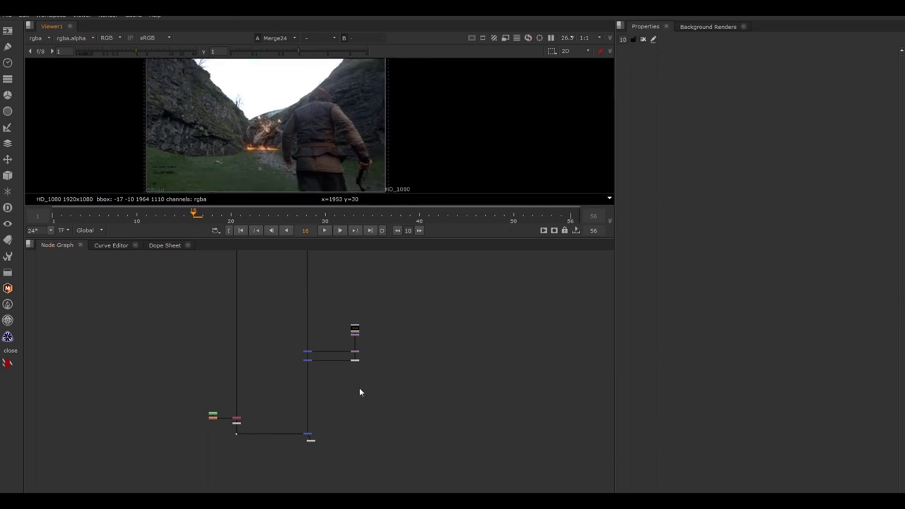
pyautogui.keyDown('alt'); pyautogui.moveTo(323, 413); pyautogui.dragTo(436, 427, button='middle'); pyautogui.keyUp('alt')
pyautogui.keyDown('alt'); pyautogui.moveTo(312, 403); pyautogui.dragTo(397, 406, button='middle'); pyautogui.keyUp('alt')
pyautogui.moveTo(273, 119); pyautogui.dragTo(270, 138, button='middle')
pyautogui.scroll(7, 282, 147)
pyautogui.scroll(2, 394, 137)
pyautogui.scroll(-4, 385, 133)
pyautogui.scroll(4, 212, 108)
pyautogui.scroll(2, 290, 115)
pyautogui.scroll(-5, 174, 116)
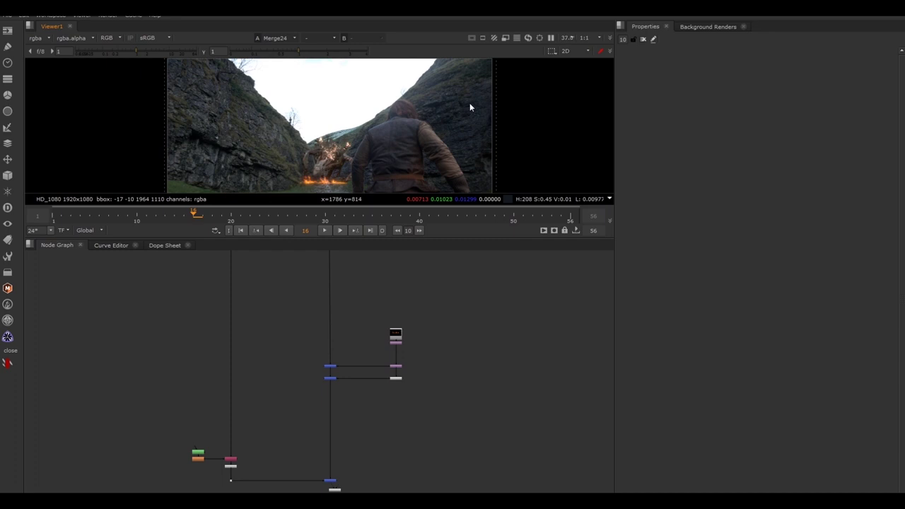
pyautogui.scroll(3, 469, 108)
pyautogui.scroll(-3, 564, 95)
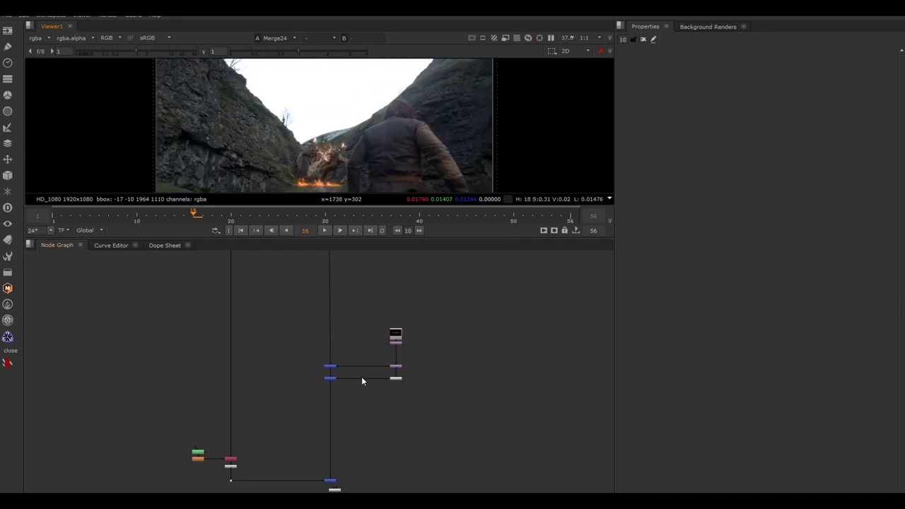
pyautogui.scroll(3, 353, 400)
pyautogui.scroll(-6, 354, 401)
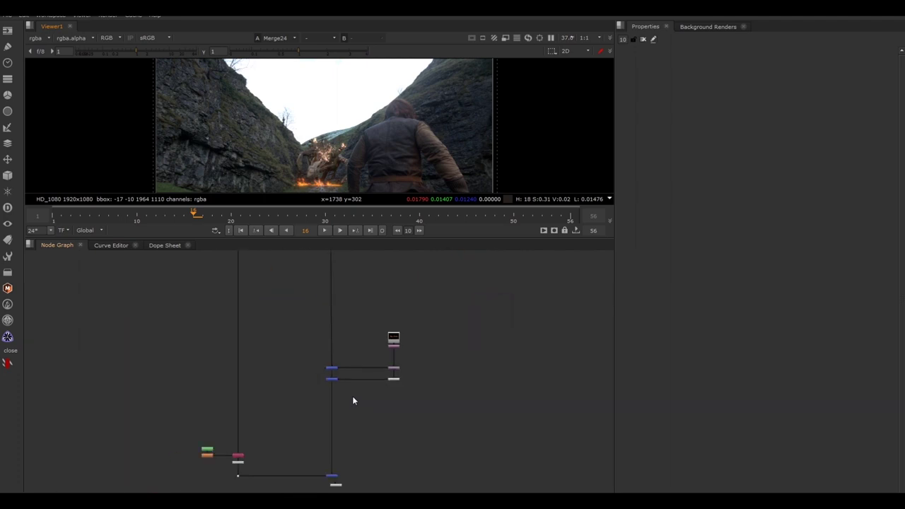
pyautogui.scroll(6, 354, 401)
pyautogui.scroll(-3, 353, 401)
pyautogui.scroll(5, 216, 305)
pyautogui.scroll(-6, 328, 379)
pyautogui.scroll(4, 339, 377)
pyautogui.scroll(-6, 355, 386)
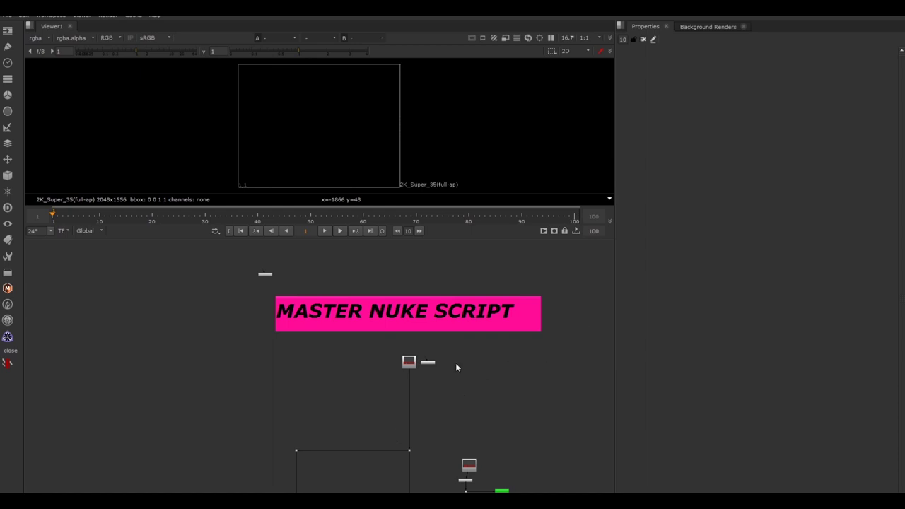
# Move the Viewer2 node farther away from Read7 and inspect the file path in Read7's properties
pyautogui.scroll(5, 461, 375)
pyautogui.moveTo(416, 362); pyautogui.dragTo(479, 359)
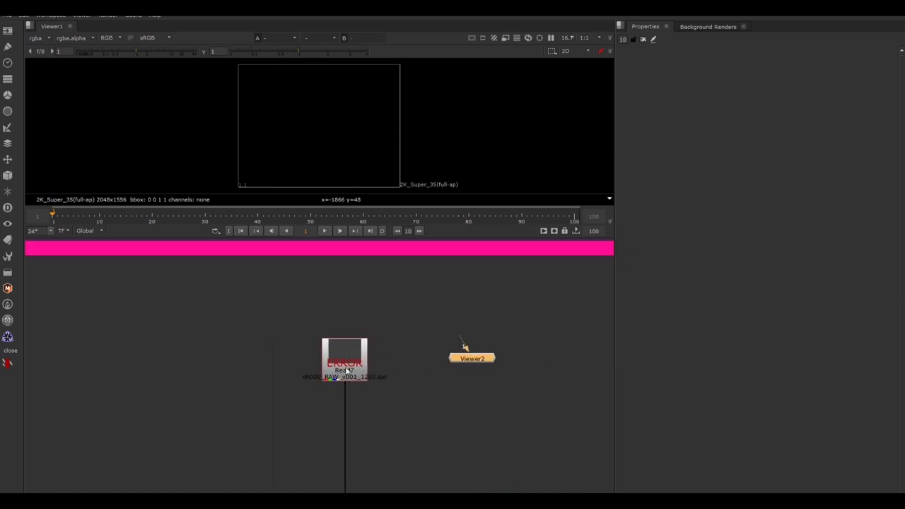
pyautogui.doubleClick(345, 356)
pyautogui.moveTo(854, 80); pyautogui.dragTo(631, 73)
pyautogui.click(807, 83)
pyautogui.tripleClick(808, 85)
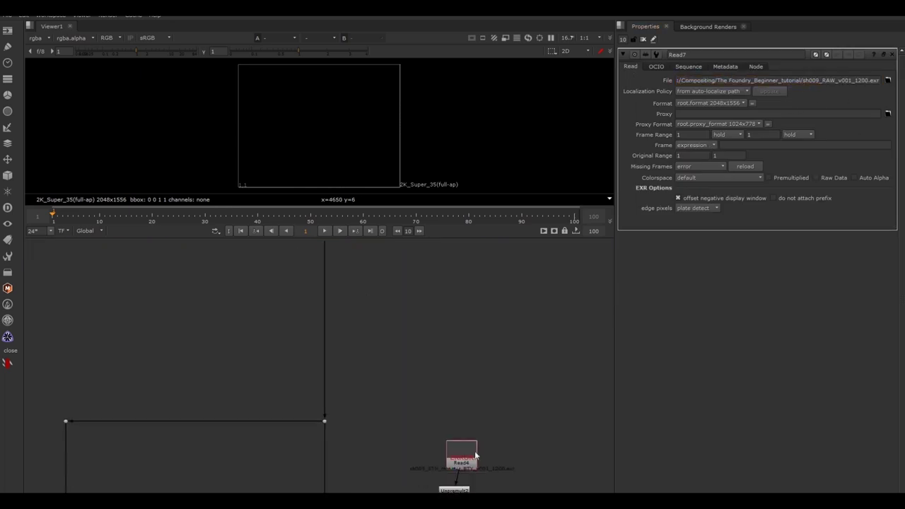
# Select the Read7 node under the MASTER NUKE SCRIPT banner and close all open node properties
pyautogui.scroll(-4, 475, 456)
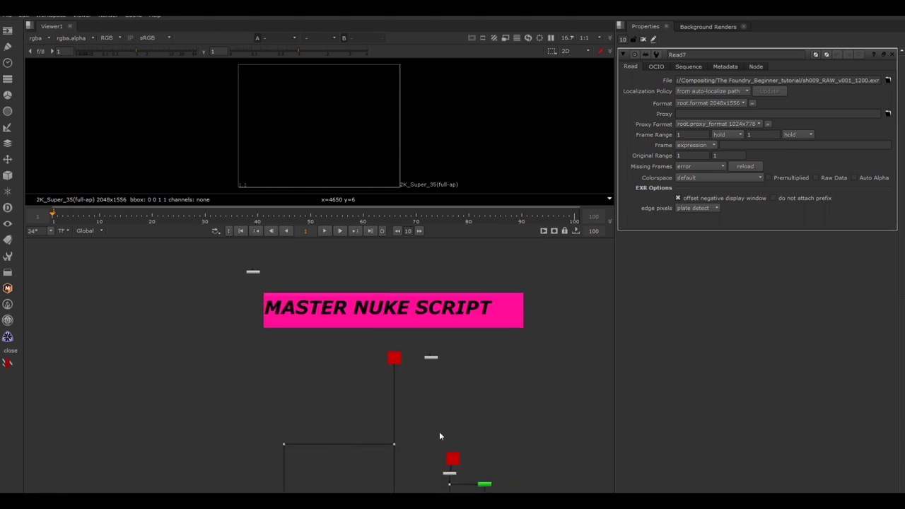
pyautogui.scroll(3, 399, 345)
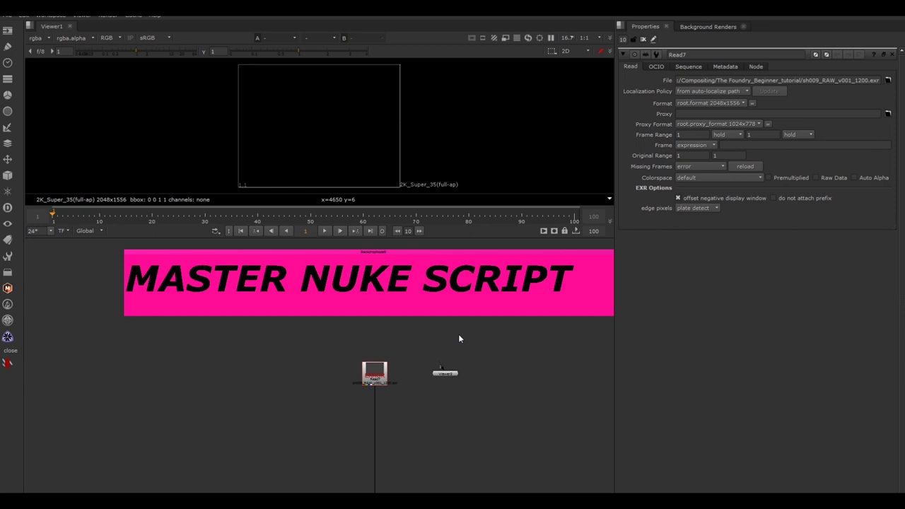
pyautogui.scroll(5, 406, 382)
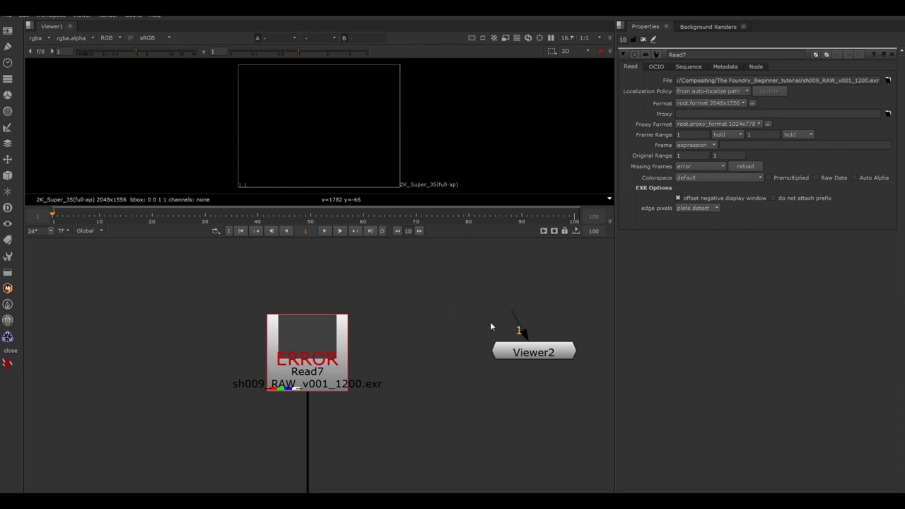
pyautogui.click(318, 329)
pyautogui.click(643, 39)
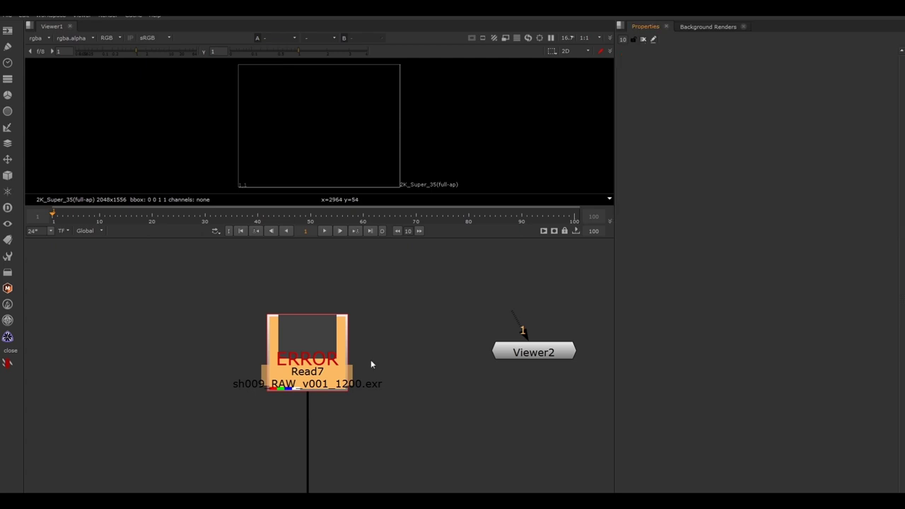
# Relink the Read7 node to sh009_RAW_v001_1200.exr in G:\Compositing_Pro\The Foundry_Beginner_tutorial
pyautogui.doubleClick(329, 364)
pyautogui.scroll(-10, 379, 382)
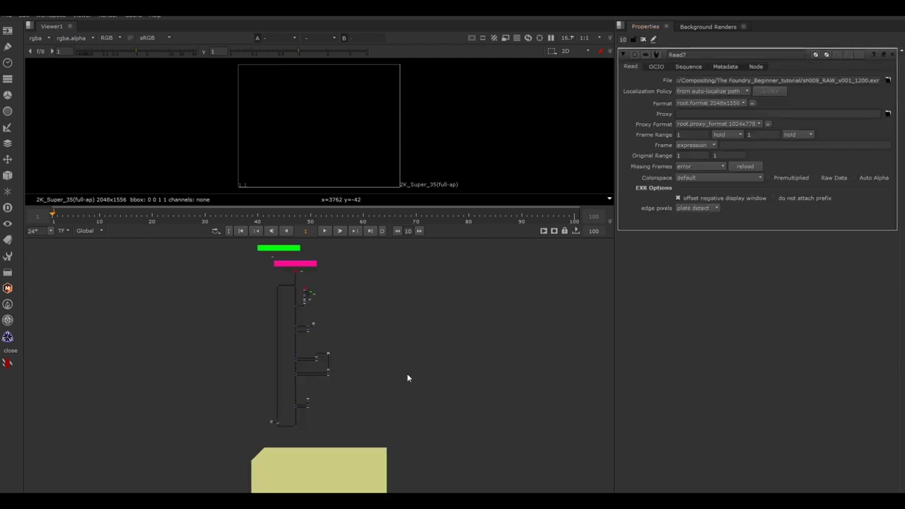
pyautogui.scroll(14, 284, 272)
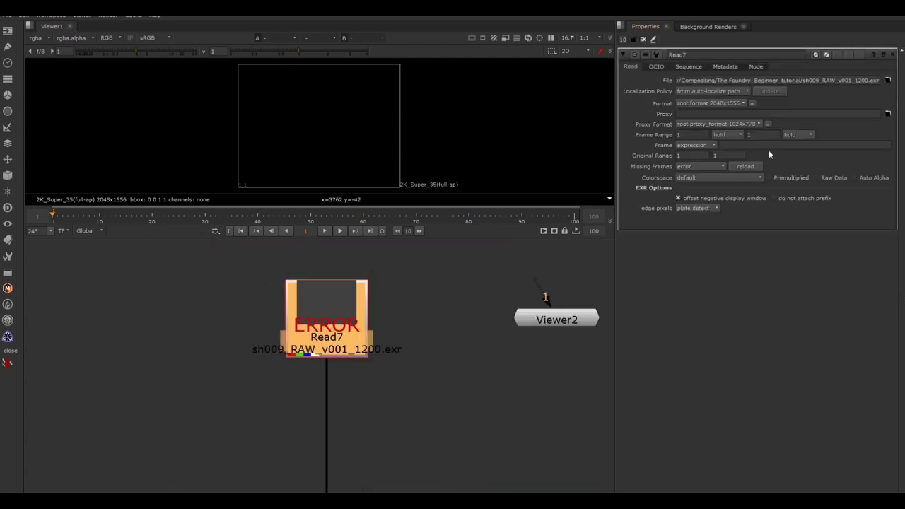
pyautogui.click(888, 80)
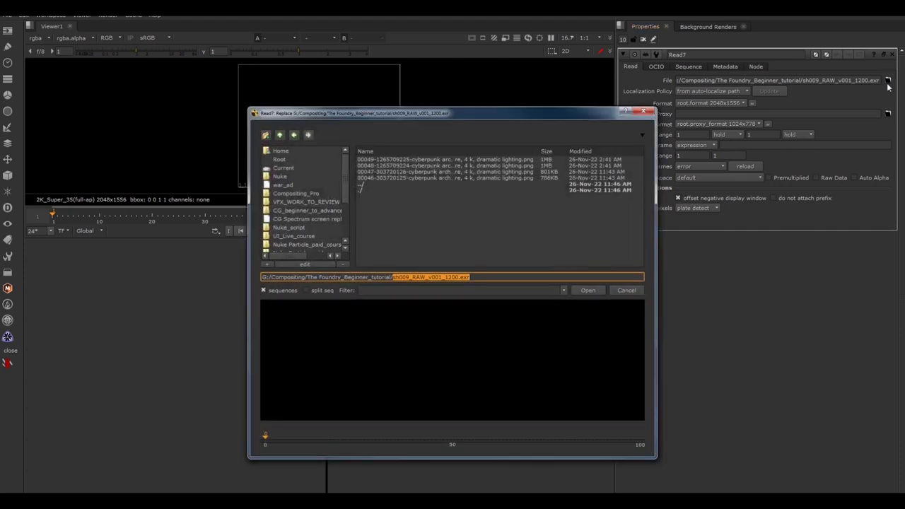
pyautogui.hotkey('ctrl', 'a')
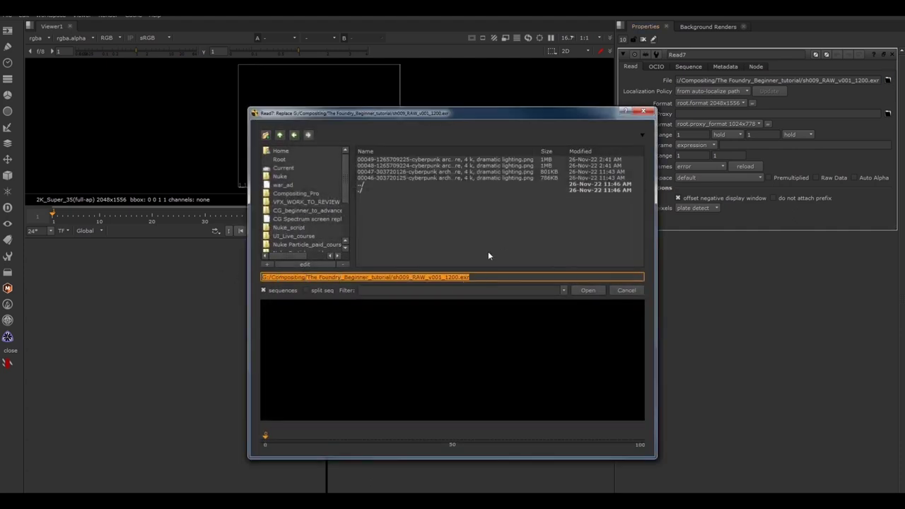
pyautogui.write('G:\\Compositing_Pro\\The Foundry_Beginner_tutorial')
pyautogui.doubleClick(428, 159)
pyautogui.moveTo(470, 118); pyautogui.dragTo(354, 115)
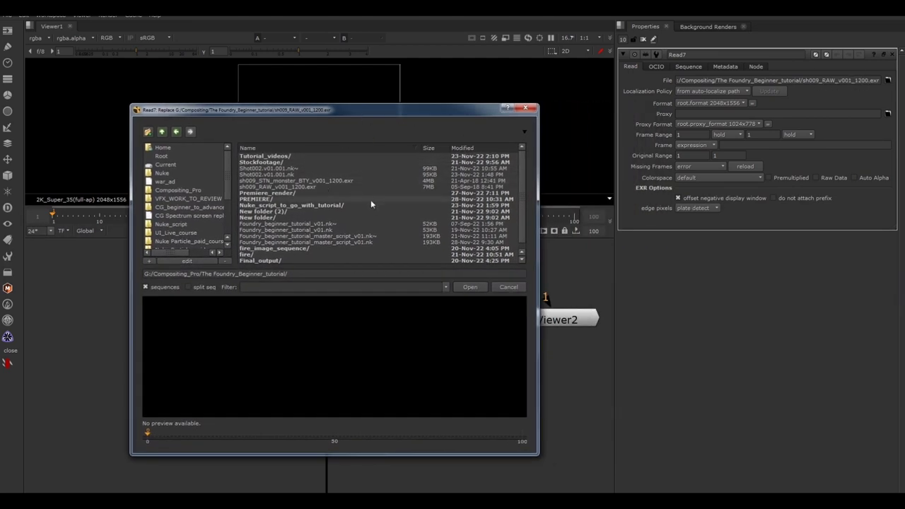
pyautogui.click(303, 187)
pyautogui.doubleClick(312, 187)
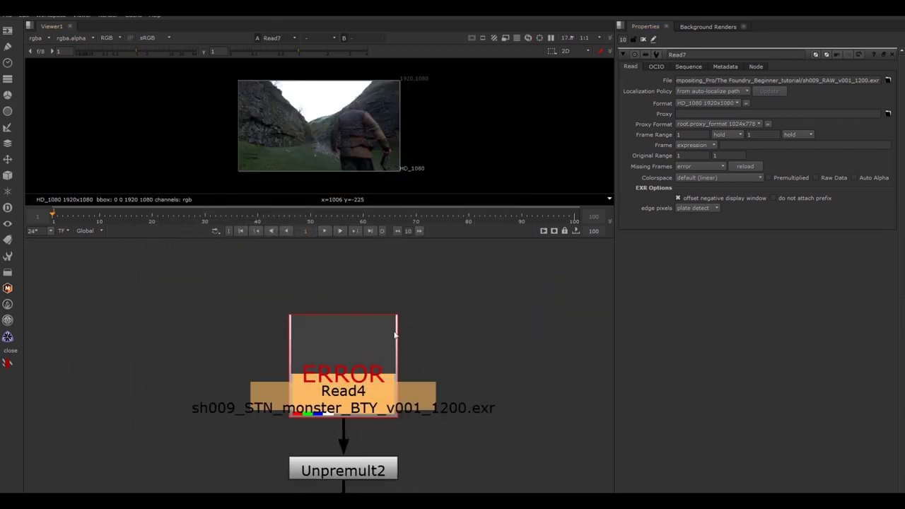
# Relink the Read4 node to sh009_STN_monster_BTY_v001_1200.exr in the same tutorial folder and show it in the viewer
pyautogui.doubleClick(354, 350)
pyautogui.click(888, 80)
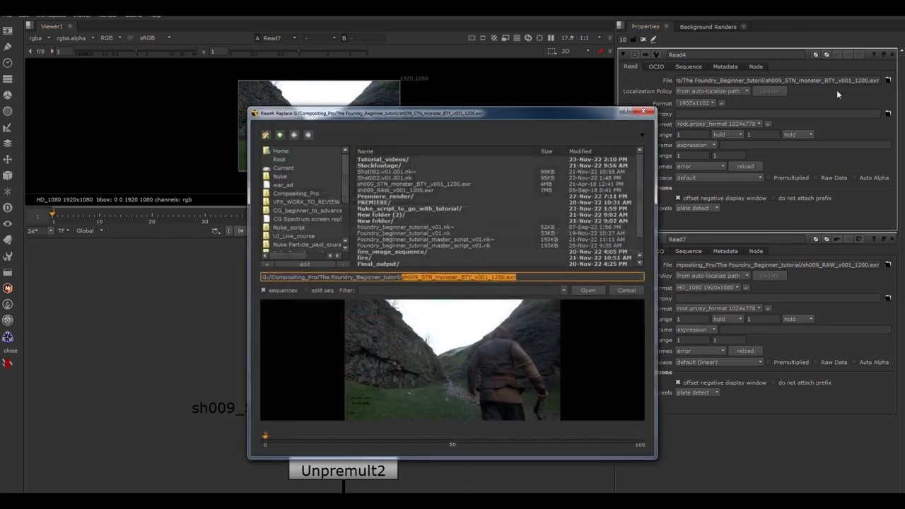
pyautogui.doubleClick(455, 183)
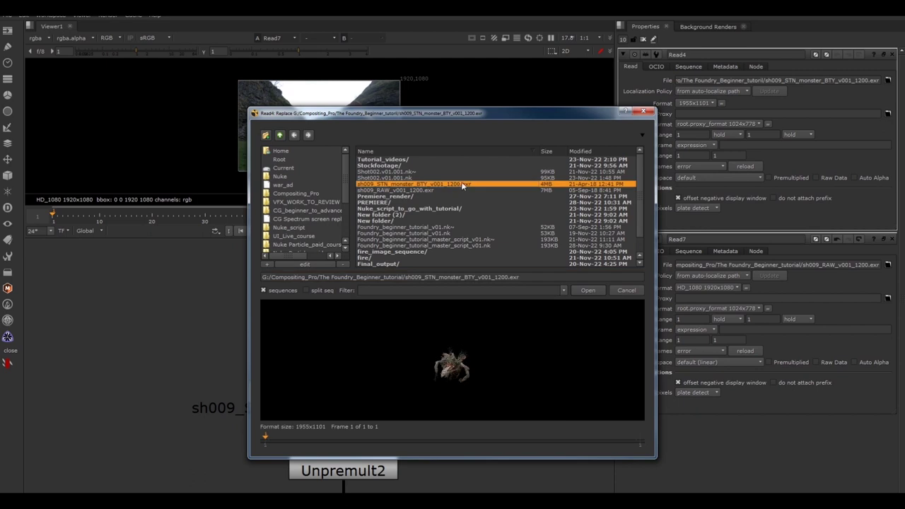
pyautogui.click(373, 371)
pyautogui.press('2')
# Relink the Read8 node to the embers.###.exr 1-56 sequence in the tutorial's Embers folder
pyautogui.scroll(-10, 466, 315)
pyautogui.moveTo(441, 388); pyautogui.dragTo(386, 219, button='middle')
pyautogui.scroll(3, 468, 333)
pyautogui.scroll(5, 380, 367)
pyautogui.doubleClick(339, 340)
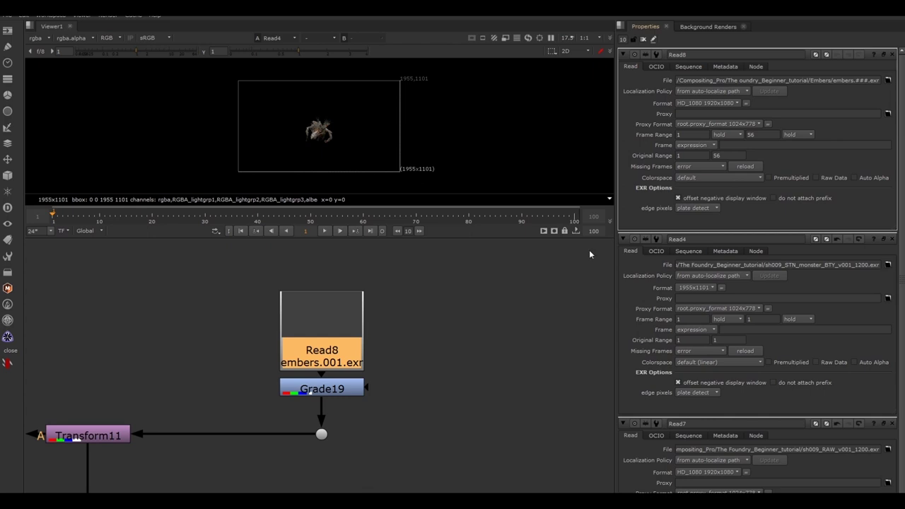
pyautogui.click(887, 80)
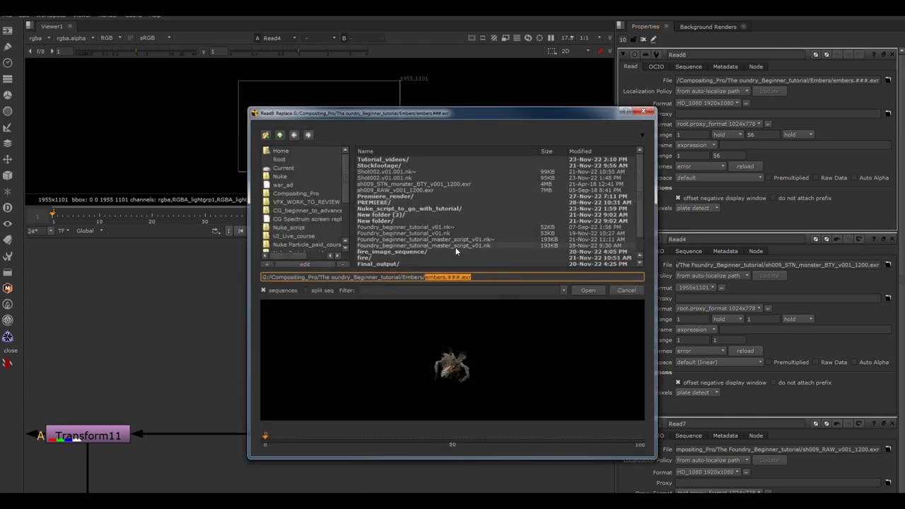
pyautogui.click(404, 277)
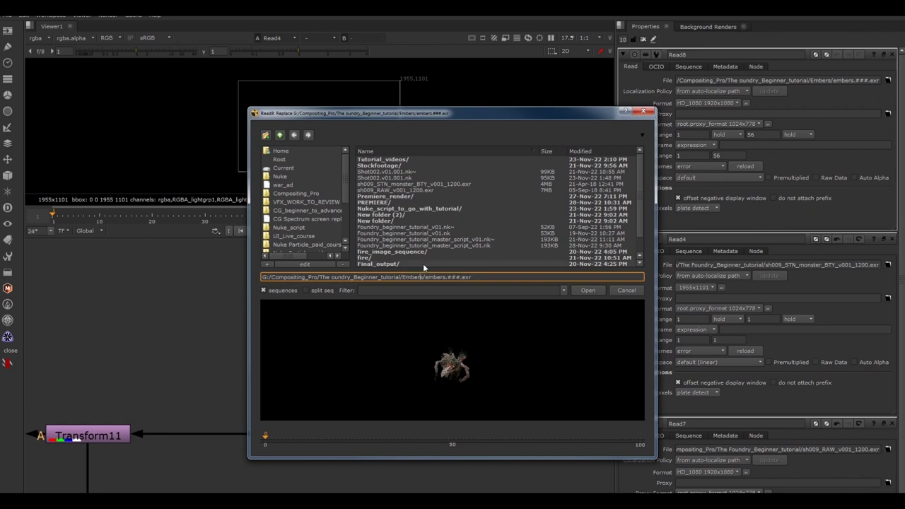
pyautogui.scroll(-1, 375, 244)
pyautogui.doubleClick(377, 253)
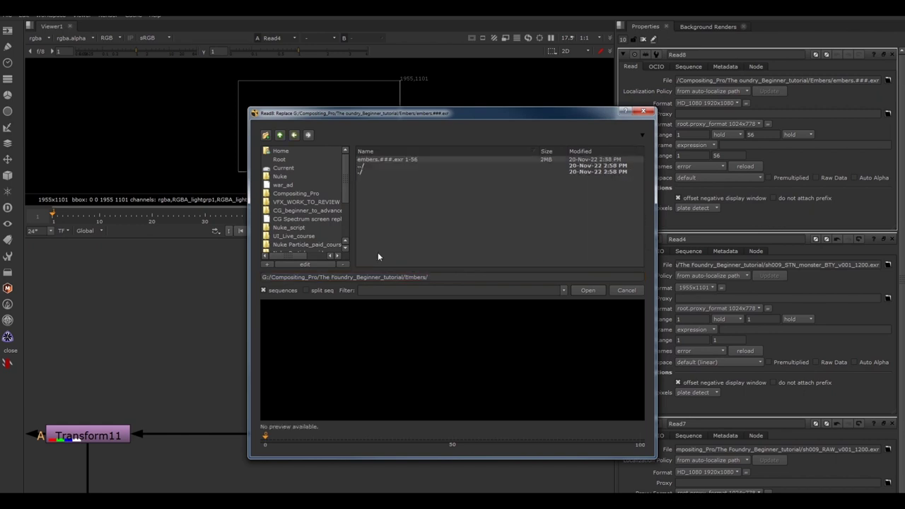
pyautogui.doubleClick(414, 161)
# Relink the Read12 node to the fire.###.exr 1-56 sequence in the fire folder of G:\Compositing_Pro\The Foundry_Beginner_tutorial
pyautogui.scroll(-6, 398, 280)
pyautogui.moveTo(354, 421); pyautogui.dragTo(300, 242, button='middle')
pyautogui.moveTo(398, 429); pyautogui.dragTo(344, 249, button='middle')
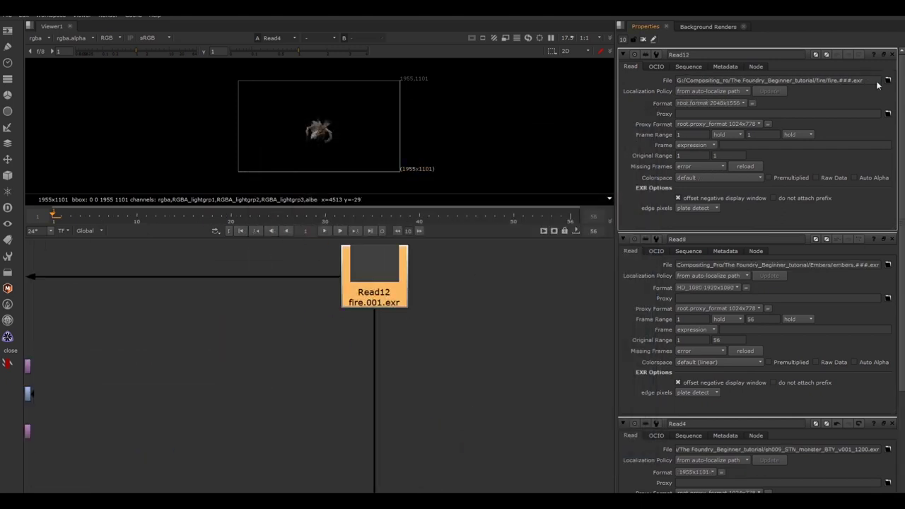
pyautogui.click(884, 81)
pyautogui.tripleClick(488, 275)
pyautogui.write('G:\\Compositing_Pro\\The Foundry_Beginner_tutorial')
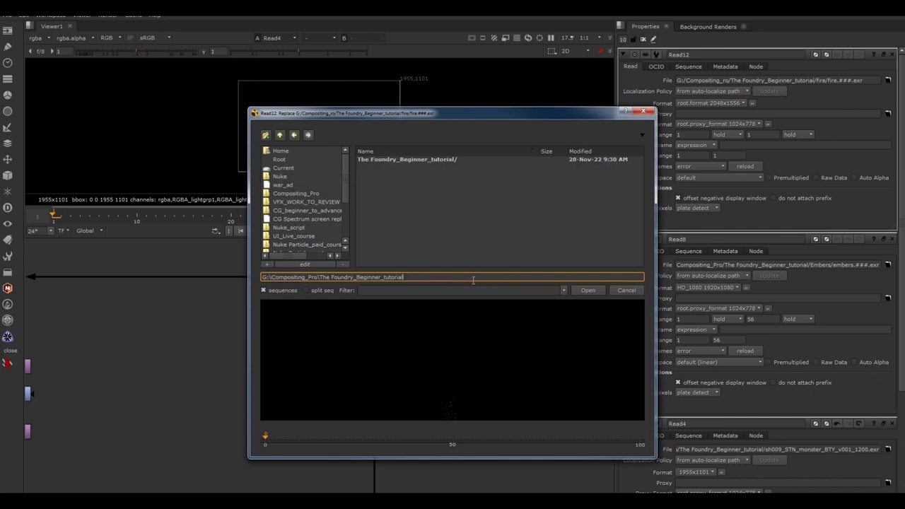
pyautogui.doubleClick(418, 159)
pyautogui.doubleClick(389, 259)
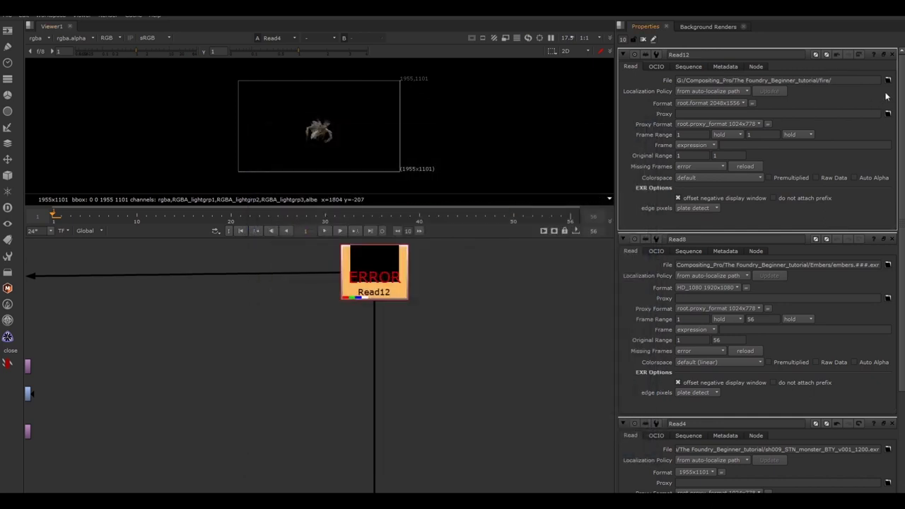
pyautogui.click(888, 81)
pyautogui.click(408, 161)
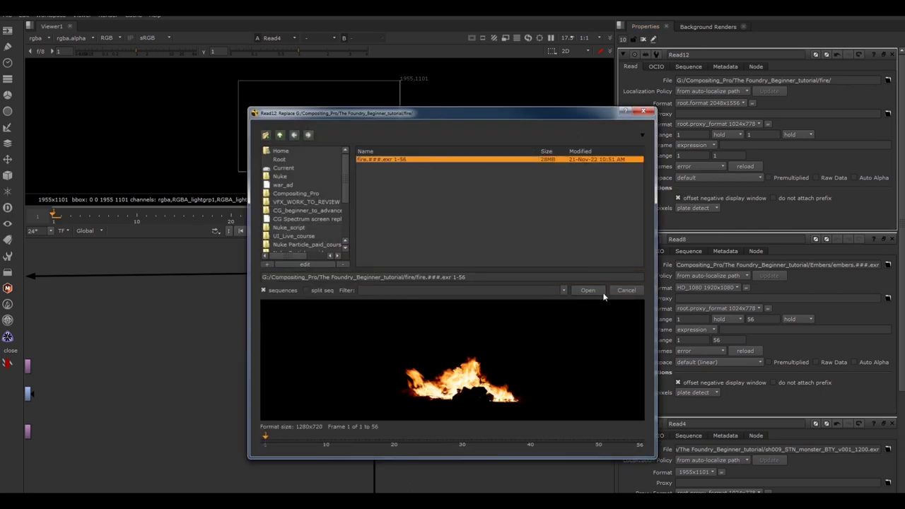
pyautogui.click(589, 291)
# Inspect the Read6 node's videoplayback (1).mp4 file path in the Stockfootage folder and view its fire clip
pyautogui.scroll(-3, 366, 424)
pyautogui.scroll(5, 369, 321)
pyautogui.moveTo(298, 462); pyautogui.dragTo(378, 379, button='middle')
pyautogui.scroll(8, 376, 380)
pyautogui.doubleClick(472, 335)
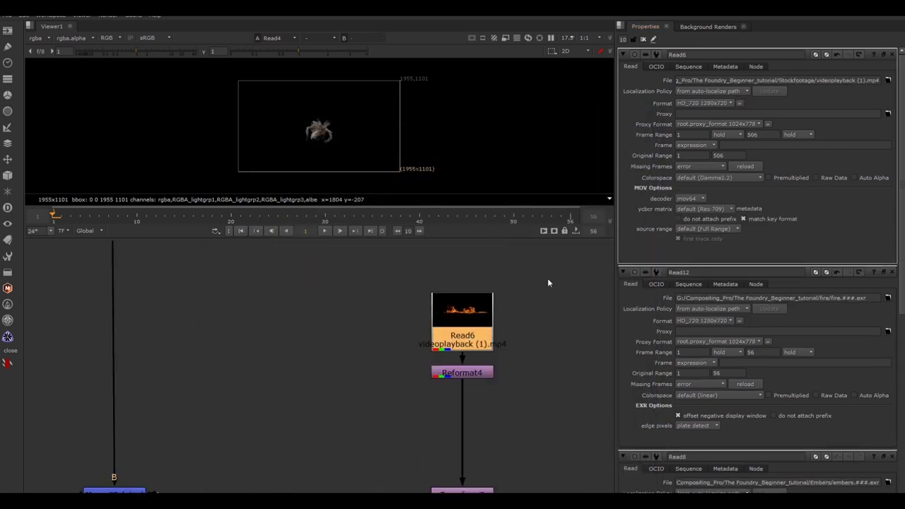
pyautogui.click(888, 81)
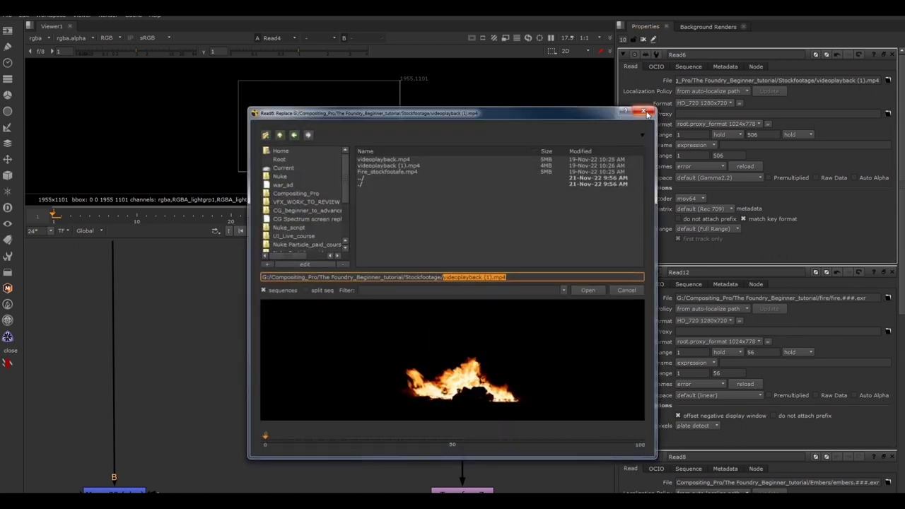
pyautogui.click(644, 112)
pyautogui.press('2')
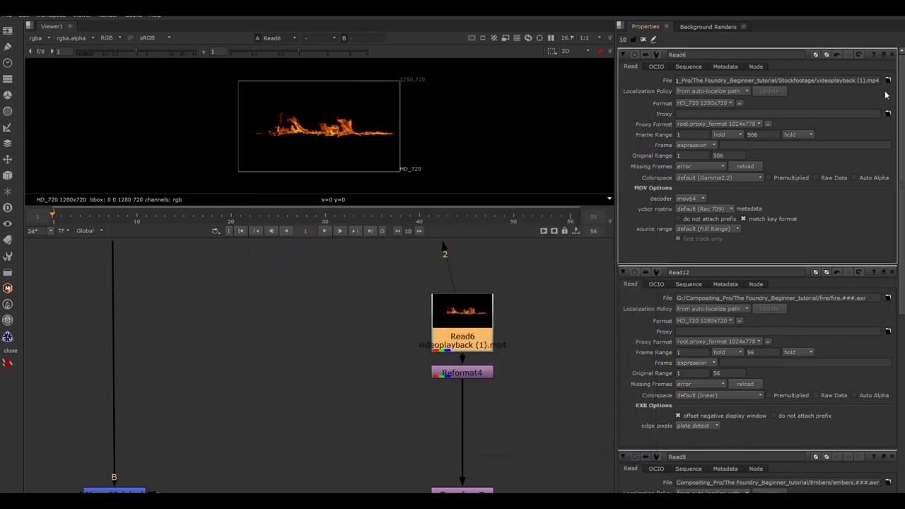
pyautogui.click(887, 80)
pyautogui.moveTo(448, 277); pyautogui.dragTo(261, 277)
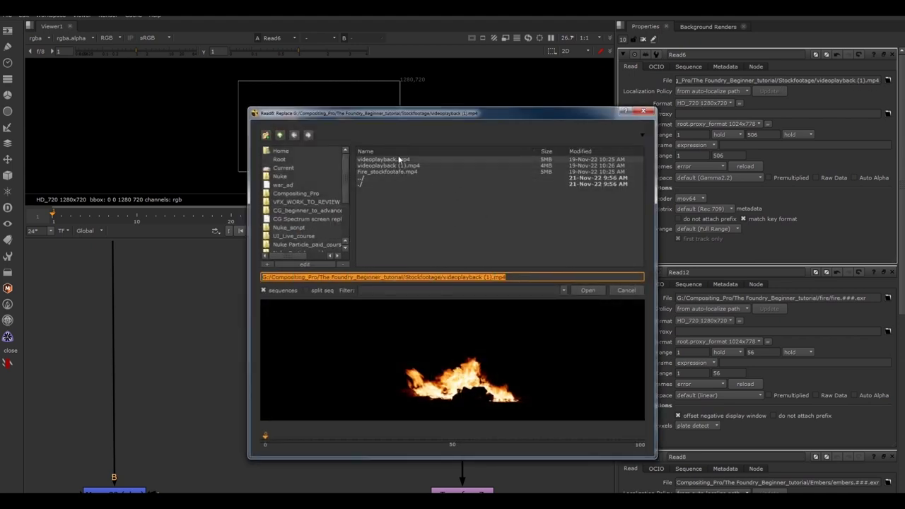
pyautogui.click(643, 111)
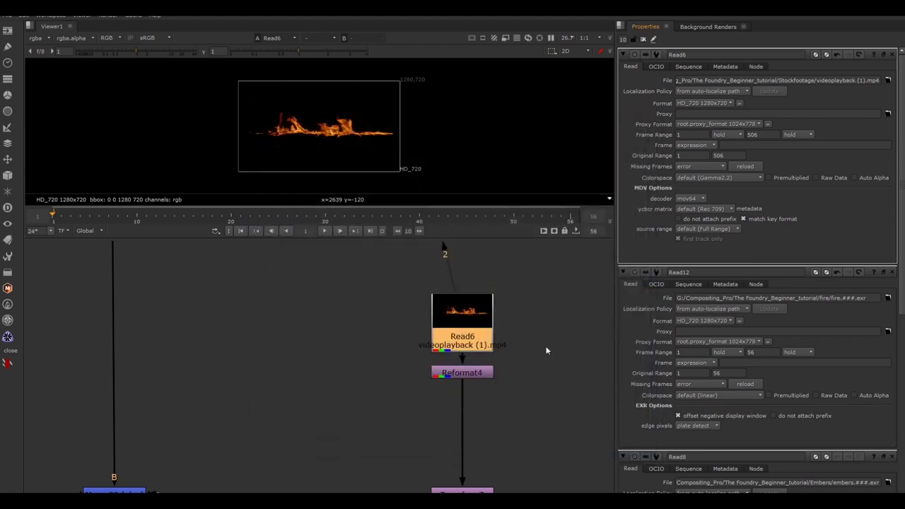
# Show the output of the Merge24 node at the end of the main pipe in the viewer
pyautogui.click(547, 350)
pyautogui.scroll(-7, 510, 318)
pyautogui.moveTo(434, 345); pyautogui.dragTo(340, 430, button='middle')
pyautogui.scroll(-8, 497, 332)
pyautogui.moveTo(496, 332); pyautogui.dragTo(324, 387, button='middle')
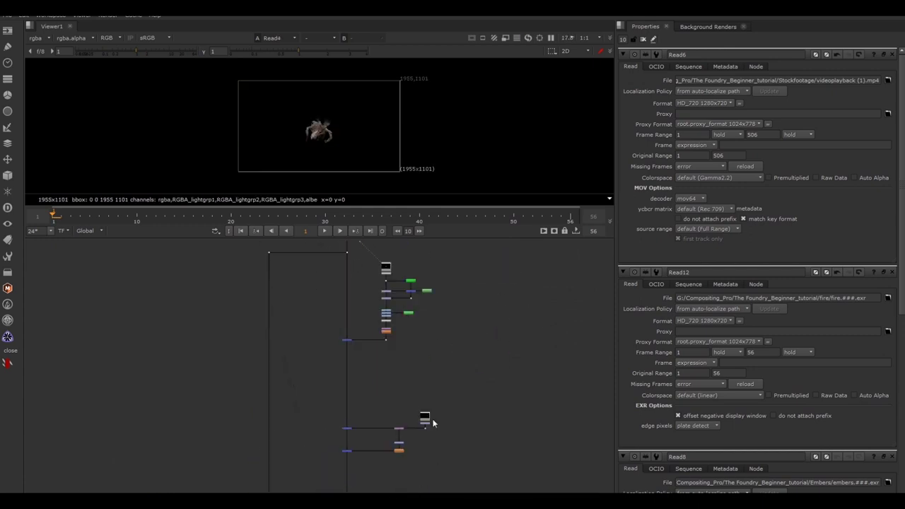
pyautogui.scroll(4, 416, 419)
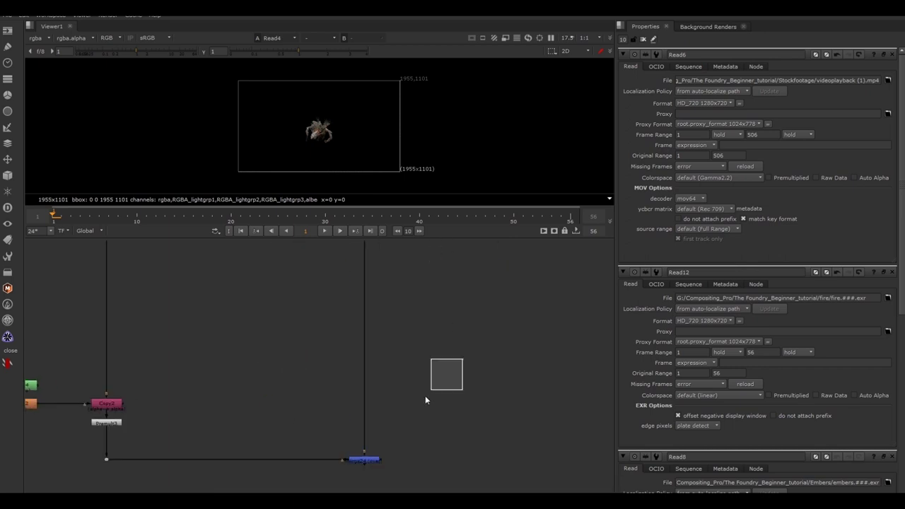
pyautogui.click(364, 460)
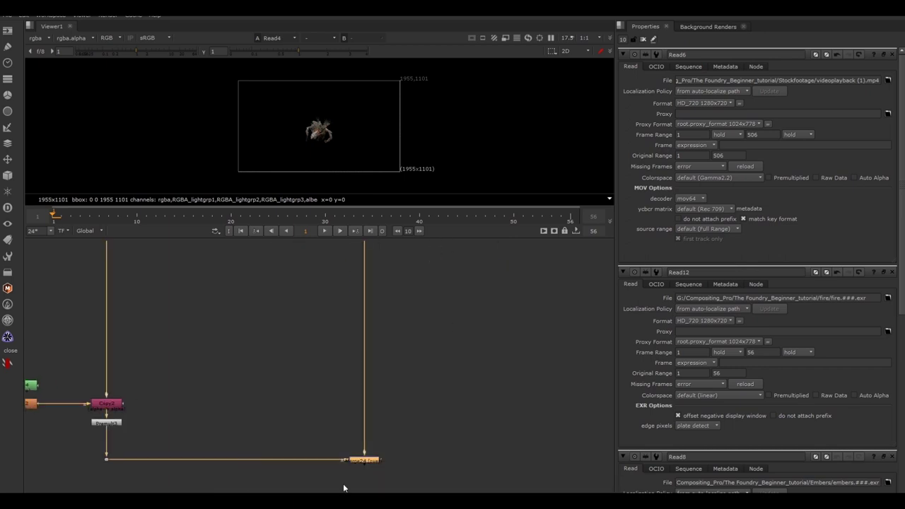
pyautogui.press('1')
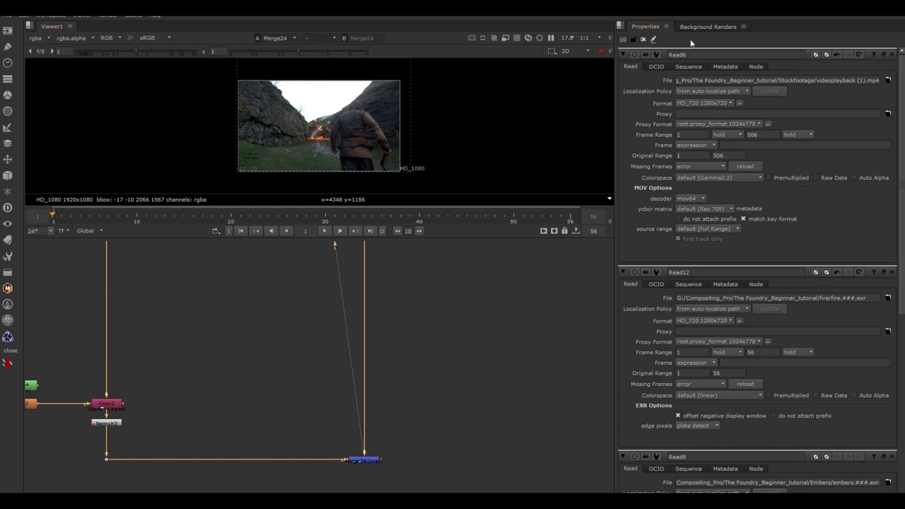
# View the Merge24 composite enlarged and inspect the monster, embers and fire at frame 5
pyautogui.click(469, 340)
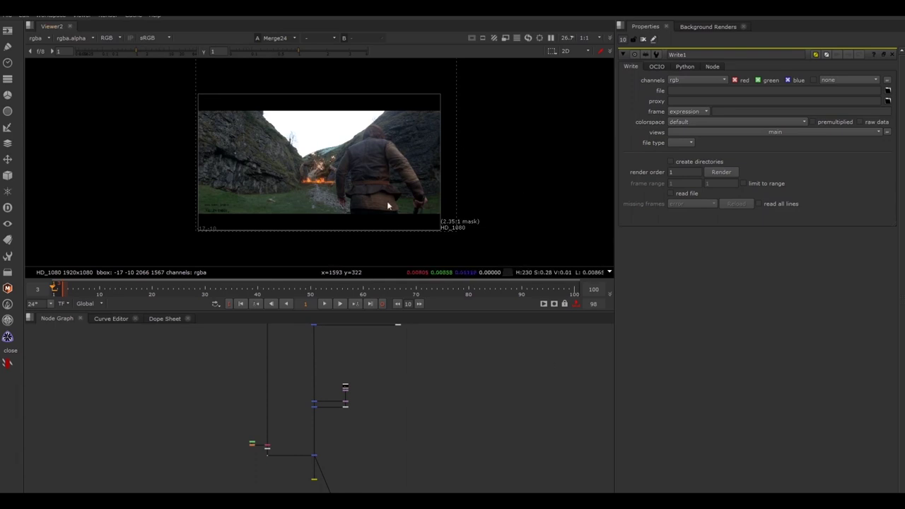
pyautogui.moveTo(139, 60); pyautogui.dragTo(495, 235)
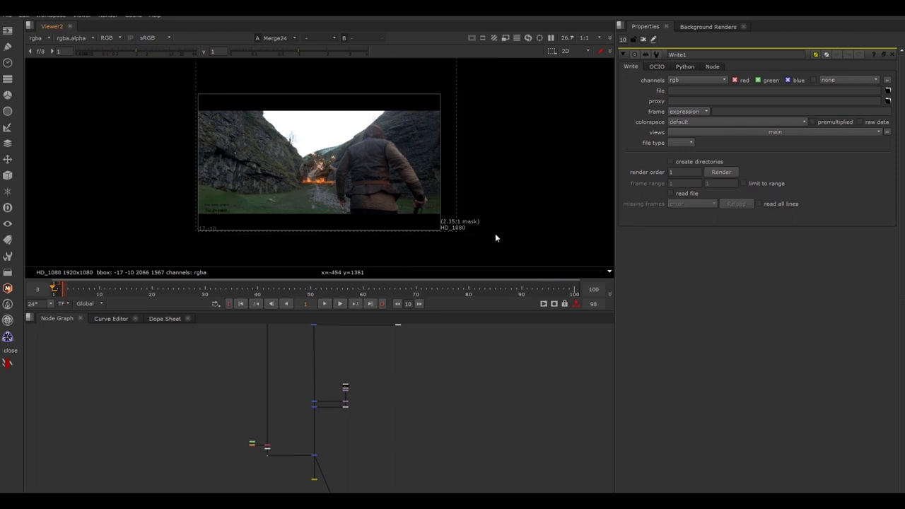
pyautogui.scroll(5, 345, 488)
pyautogui.scroll(3, 265, 439)
pyautogui.moveTo(374, 343); pyautogui.dragTo(263, 401)
pyautogui.moveTo(347, 353); pyautogui.dragTo(205, 419)
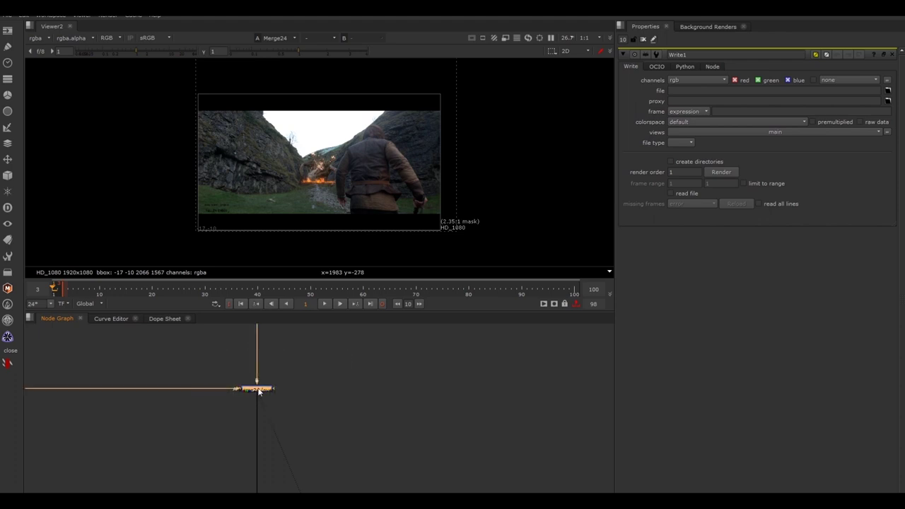
pyautogui.press('1')
pyautogui.click(259, 391)
pyautogui.click(254, 392)
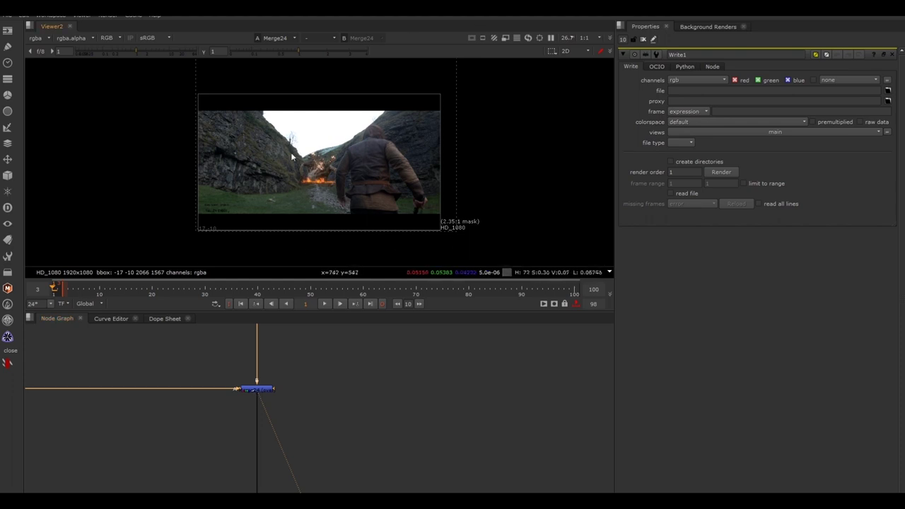
pyautogui.press('+')
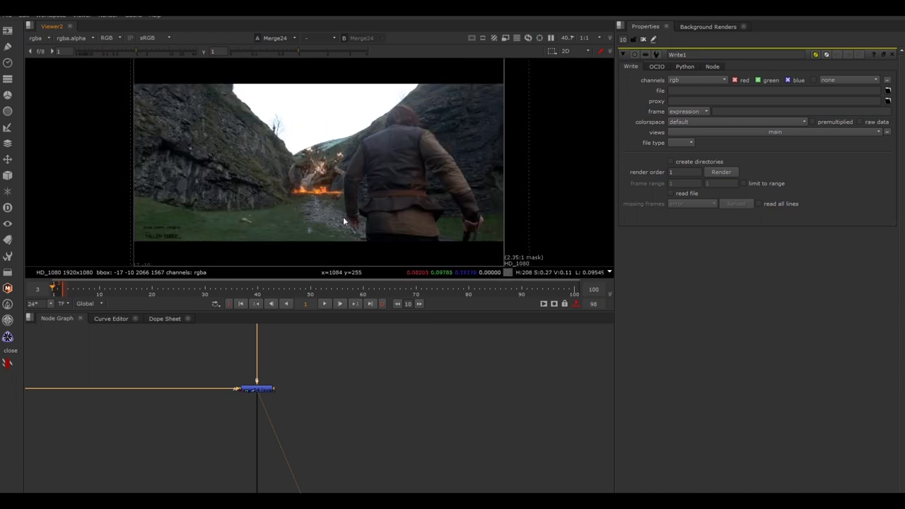
pyautogui.click(71, 289)
# Review the TO DO note and the overall node layout of the master Nuke script
pyautogui.scroll(-2, 409, 469)
pyautogui.scroll(-2, 382, 465)
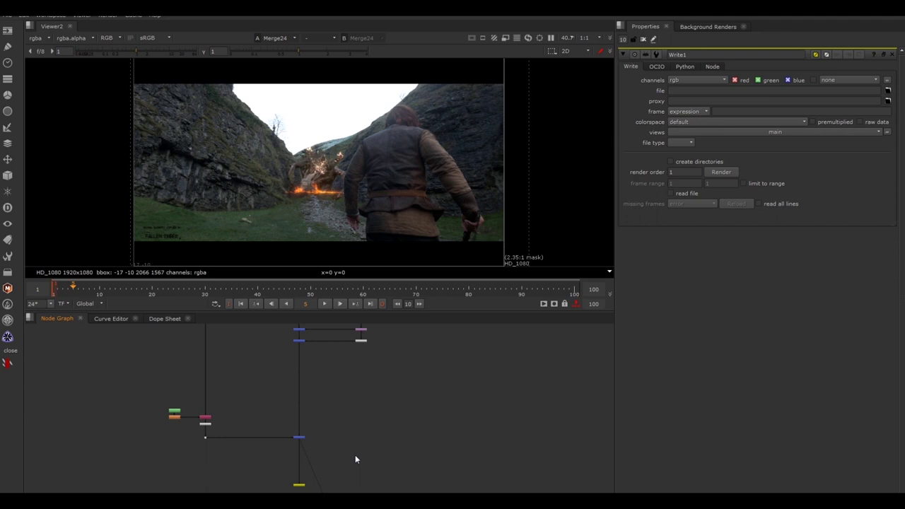
pyautogui.moveTo(389, 479); pyautogui.dragTo(328, 380, button='middle')
pyautogui.scroll(-3, 381, 449)
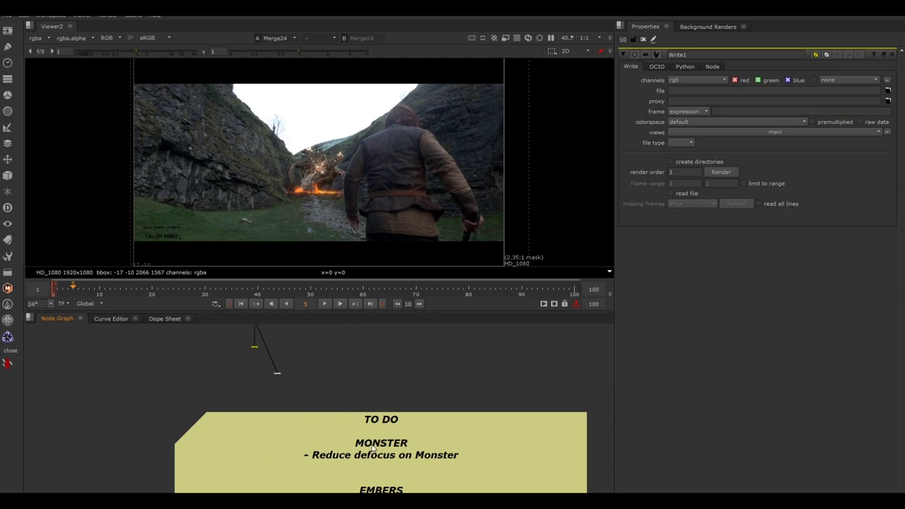
pyautogui.moveTo(401, 339); pyautogui.dragTo(453, 485, button='middle')
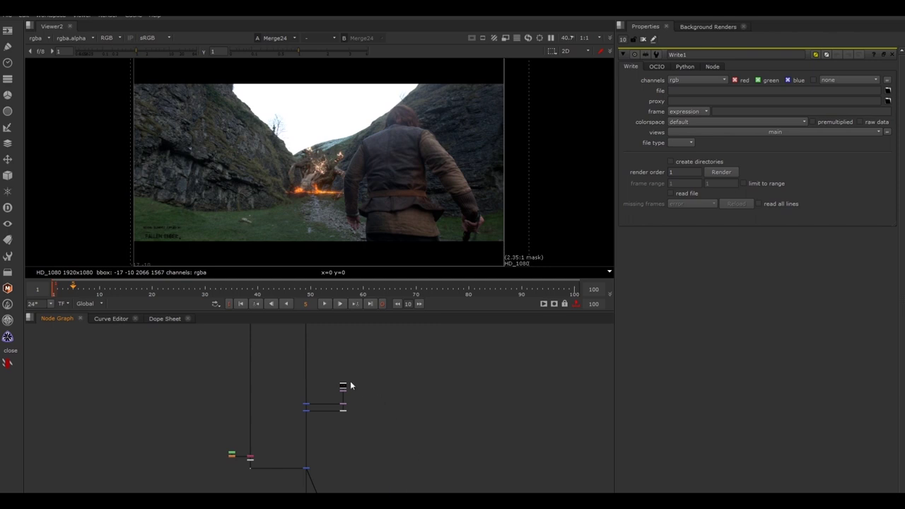
pyautogui.click(434, 357)
pyautogui.moveTo(125, 81); pyautogui.dragTo(563, 265)
pyautogui.moveTo(377, 460); pyautogui.dragTo(318, 489, button='middle')
pyautogui.moveTo(297, 379); pyautogui.dragTo(317, 415, button='middle')
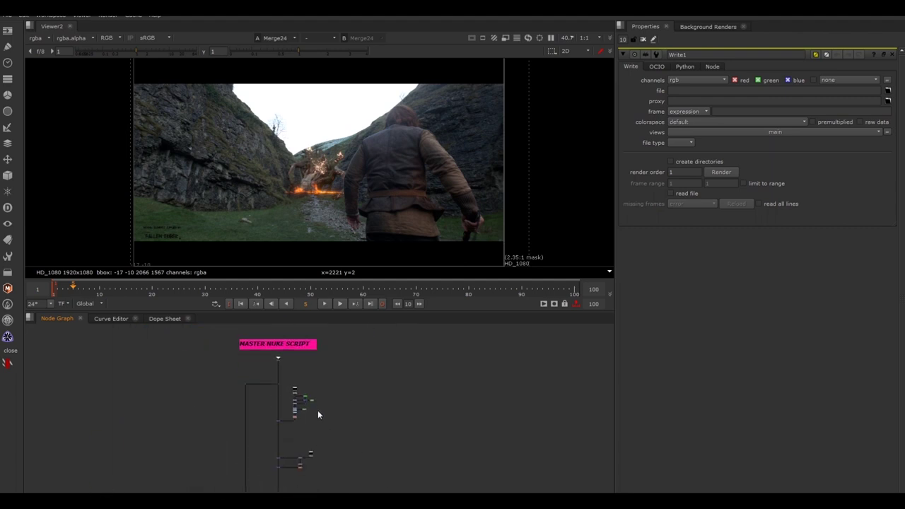
pyautogui.scroll(-3, 319, 406)
pyautogui.scroll(4, 320, 402)
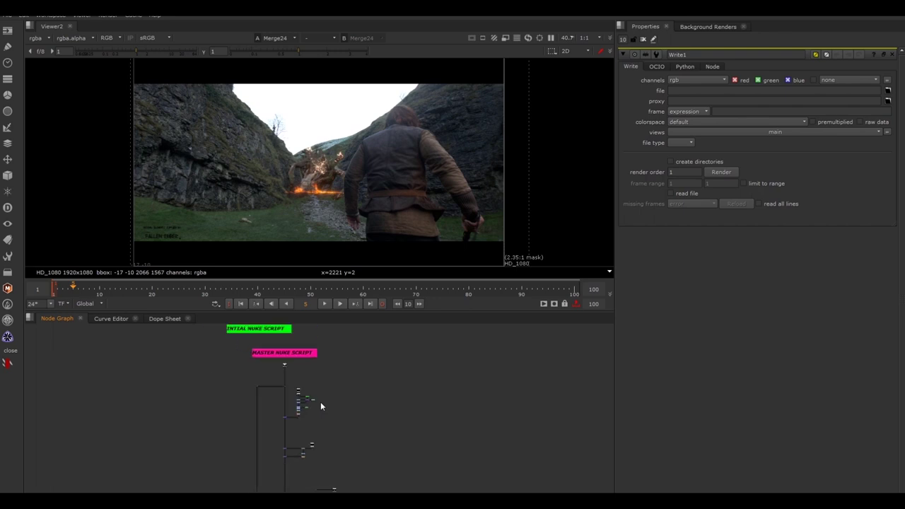
pyautogui.scroll(-2, 321, 407)
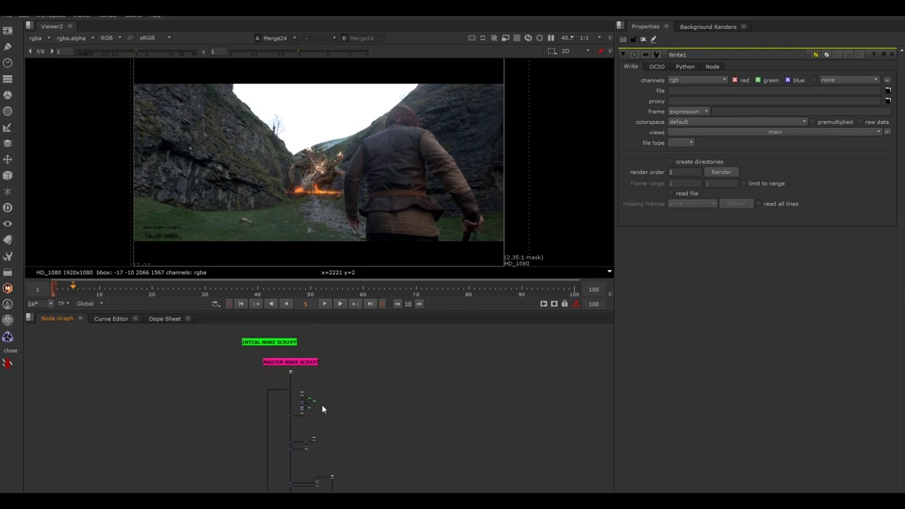
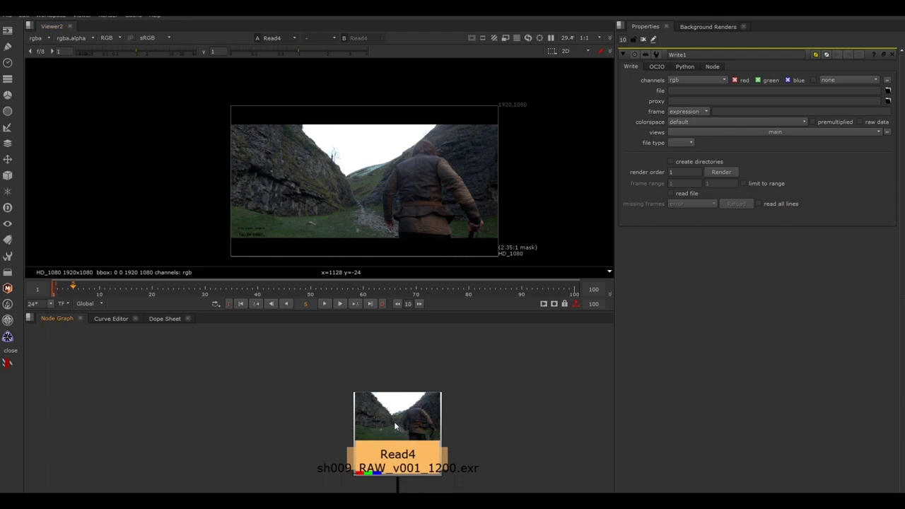
pyautogui.press('Tab')
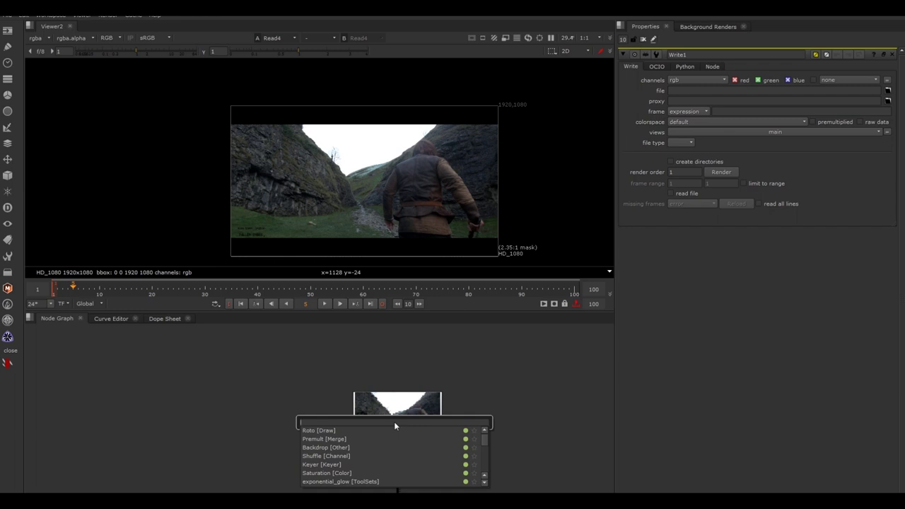
pyautogui.press('Escape')
pyautogui.click(318, 465)
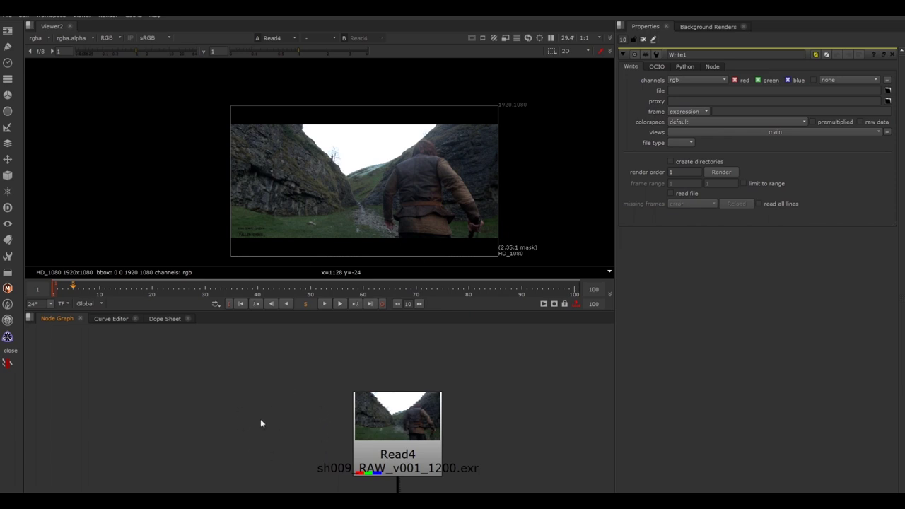
pyautogui.press('Tab')
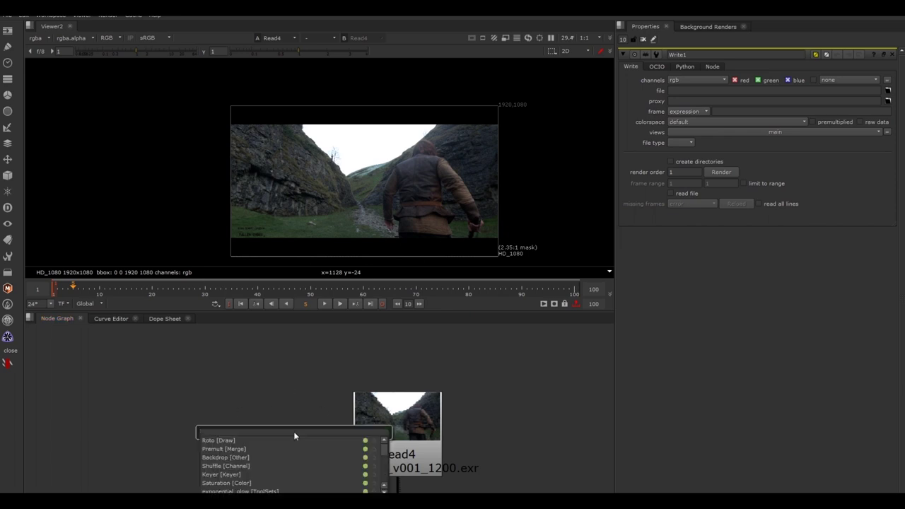
pyautogui.click(297, 410)
pyautogui.click(9, 79)
pyautogui.click(9, 65)
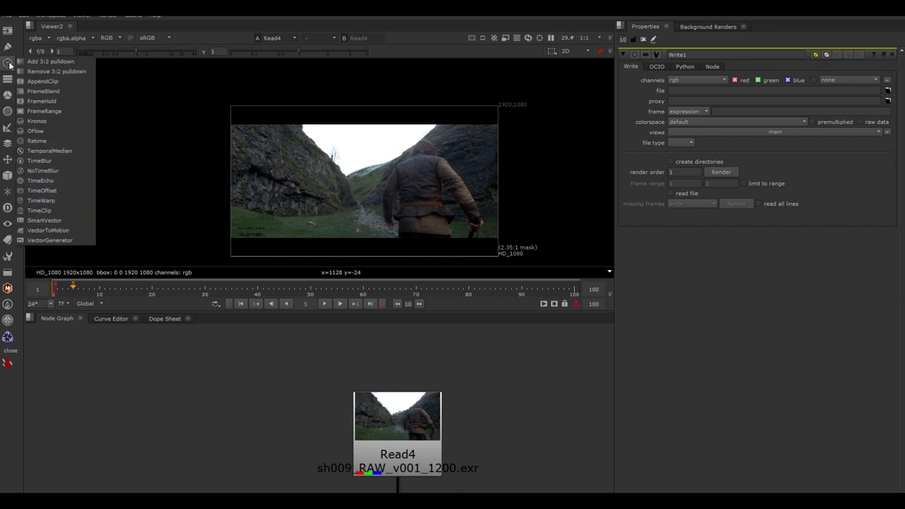
pyautogui.click(280, 374)
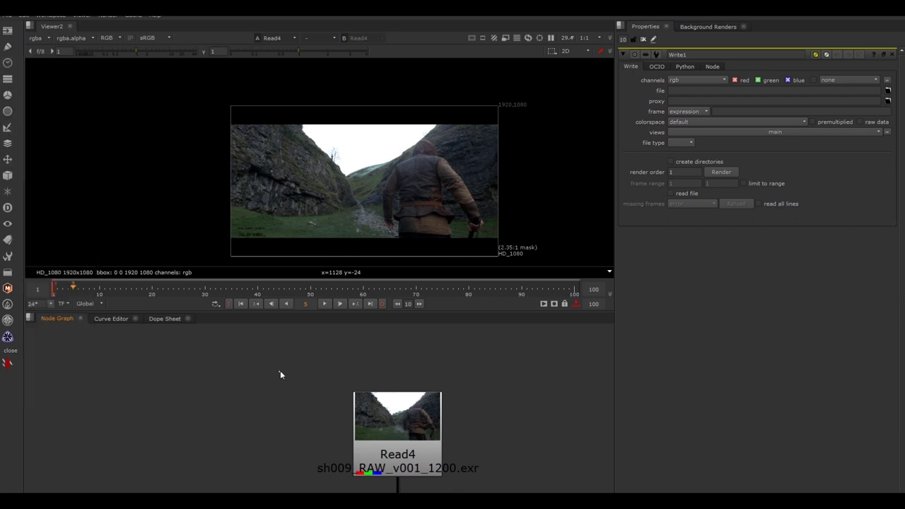
pyautogui.press('Tab')
pyautogui.click(396, 348)
# Add a Backdrop node around the Read4 plate sh009_RAW_v001_1200.exr at the start of the master script
pyautogui.moveTo(580, 335); pyautogui.dragTo(299, 473)
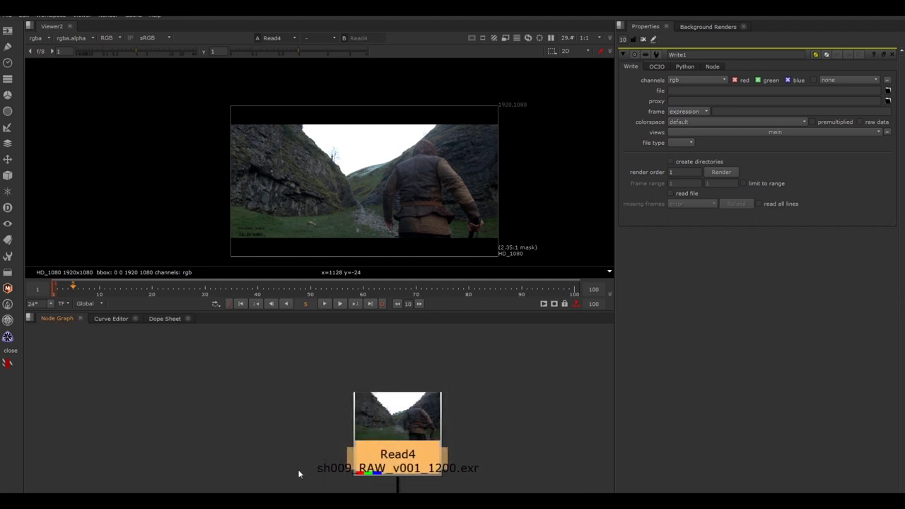
pyautogui.scroll(-1, 298, 474)
pyautogui.moveTo(525, 358); pyautogui.dragTo(261, 495)
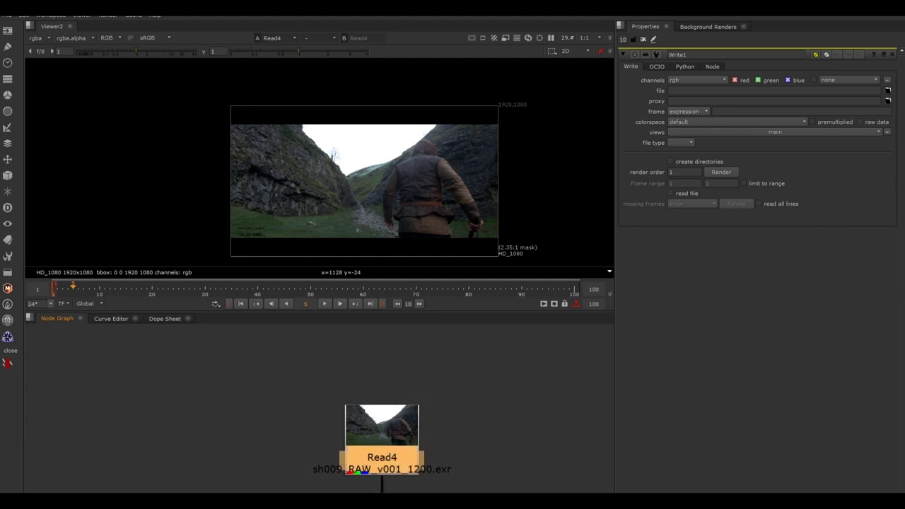
pyautogui.press('Tab')
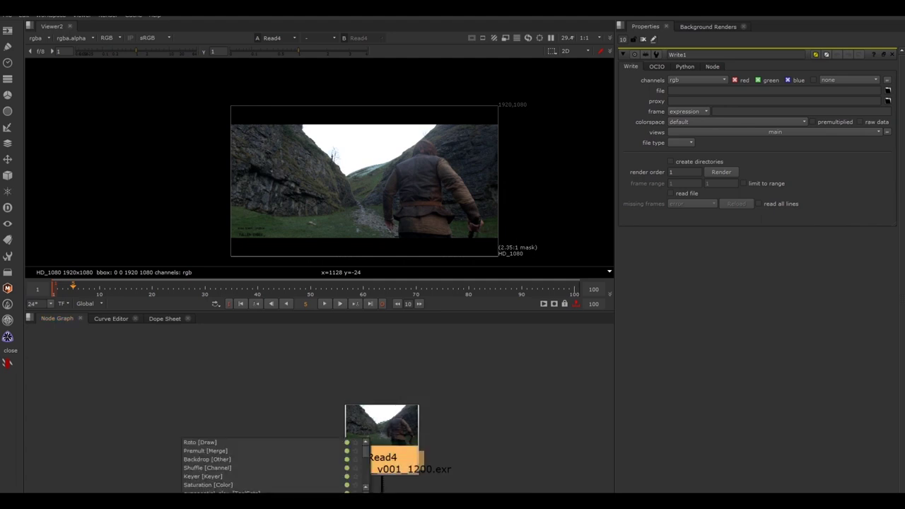
pyautogui.press('Escape')
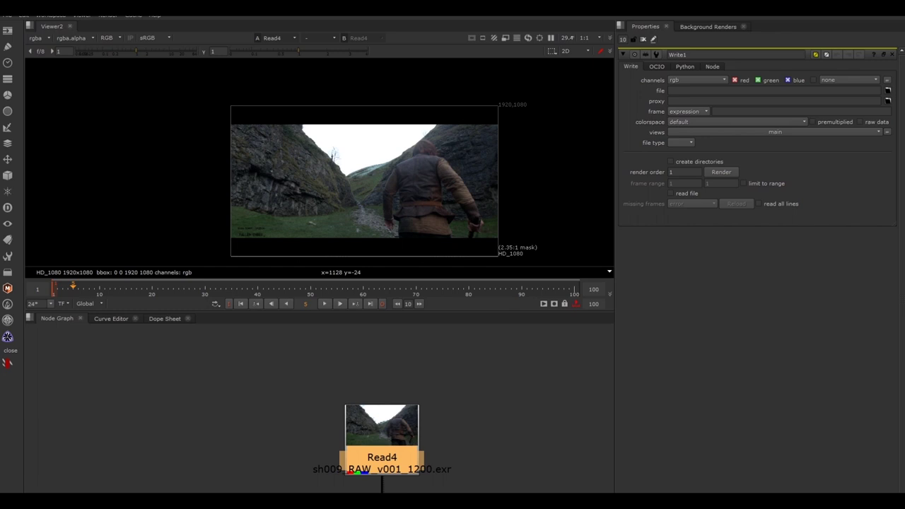
pyautogui.click(254, 456)
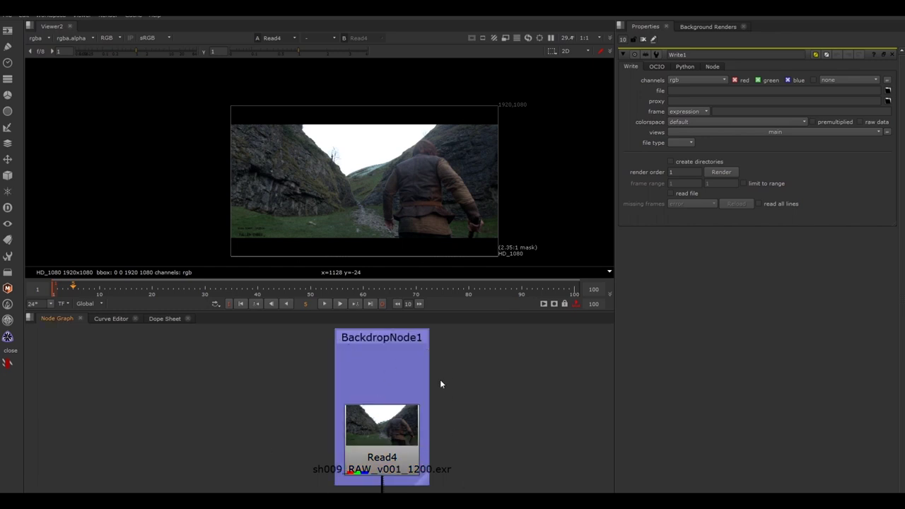
pyautogui.click(400, 456)
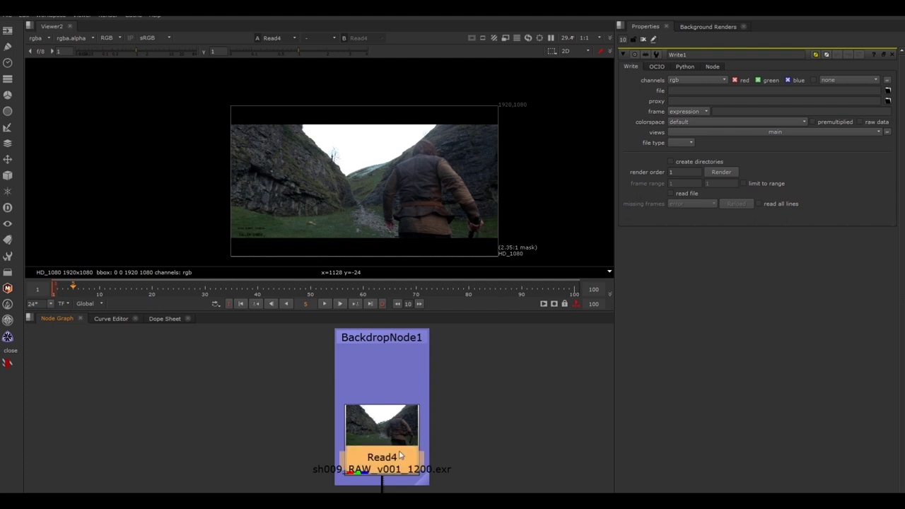
pyautogui.click(487, 477)
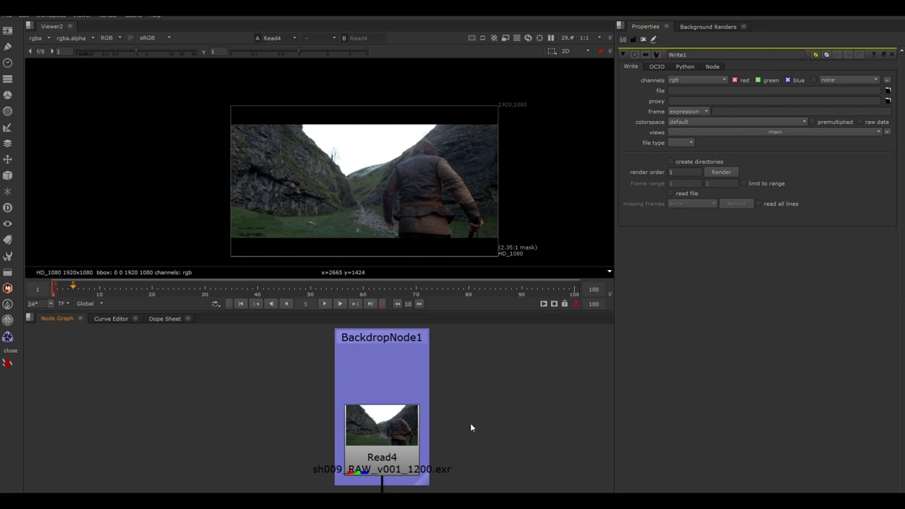
pyautogui.scroll(-8, 470, 422)
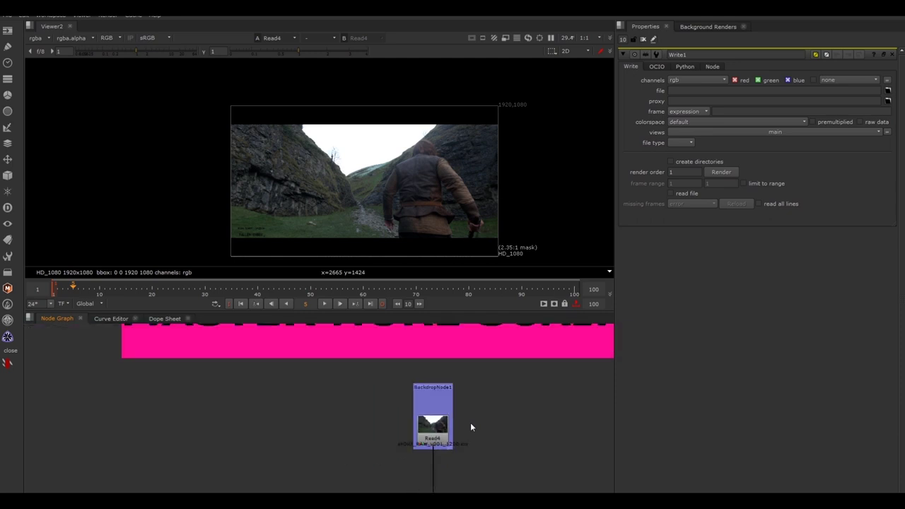
pyautogui.scroll(10, 471, 424)
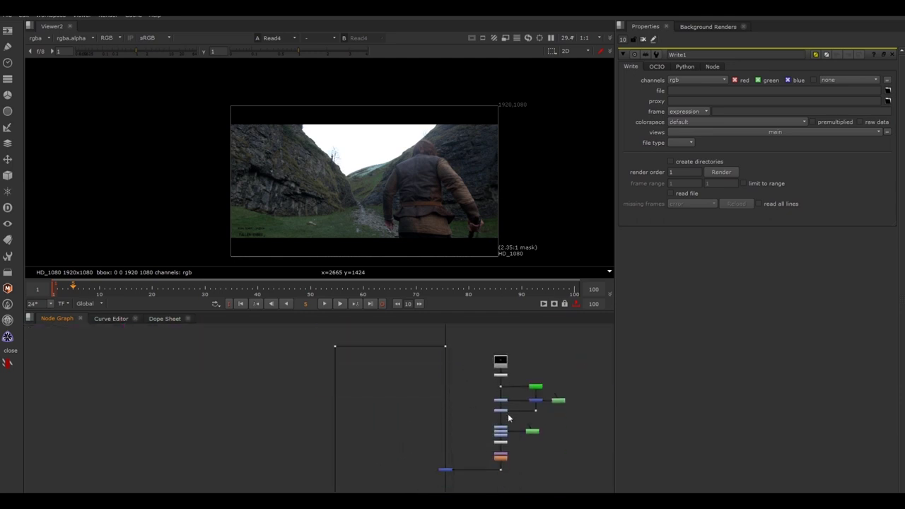
# Inspect the properties of Grade22, Grade24, Grade23 and Premult4 in the monster branch, and close all open property panels
pyautogui.scroll(1, 514, 415)
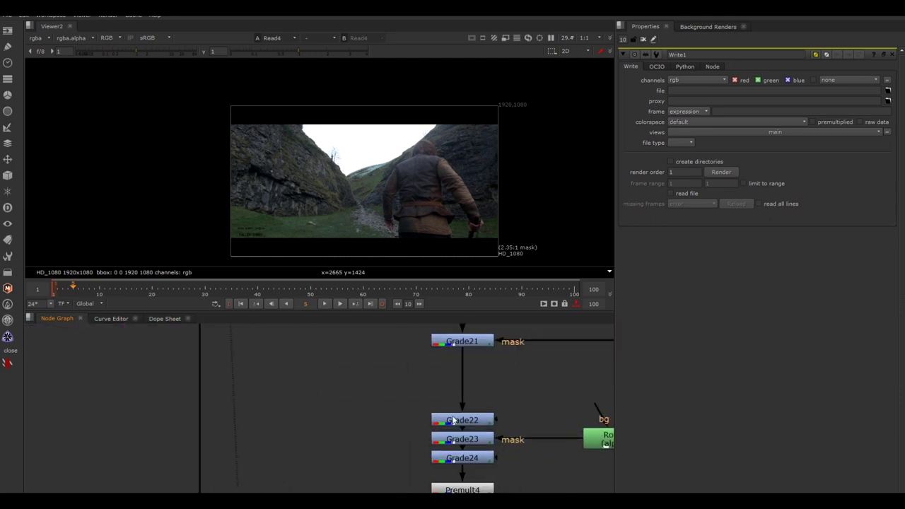
pyautogui.doubleClick(454, 420)
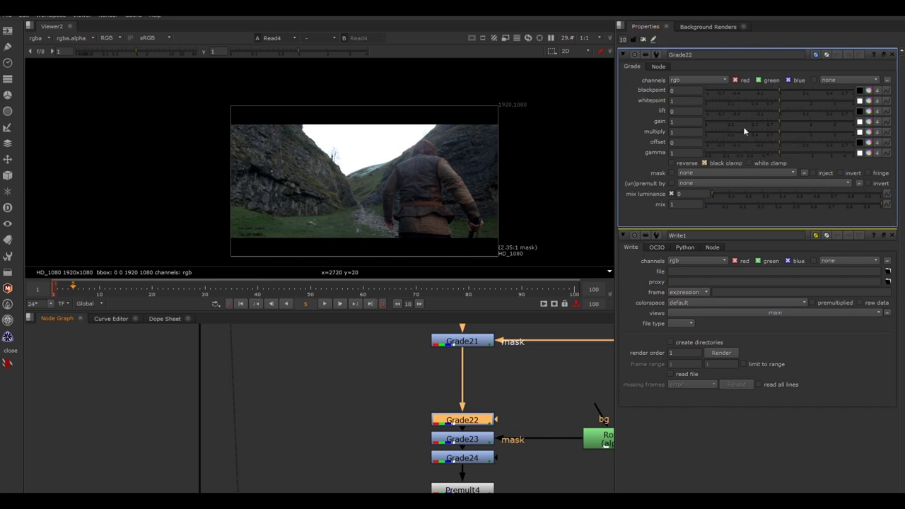
pyautogui.doubleClick(451, 459)
pyautogui.doubleClick(466, 439)
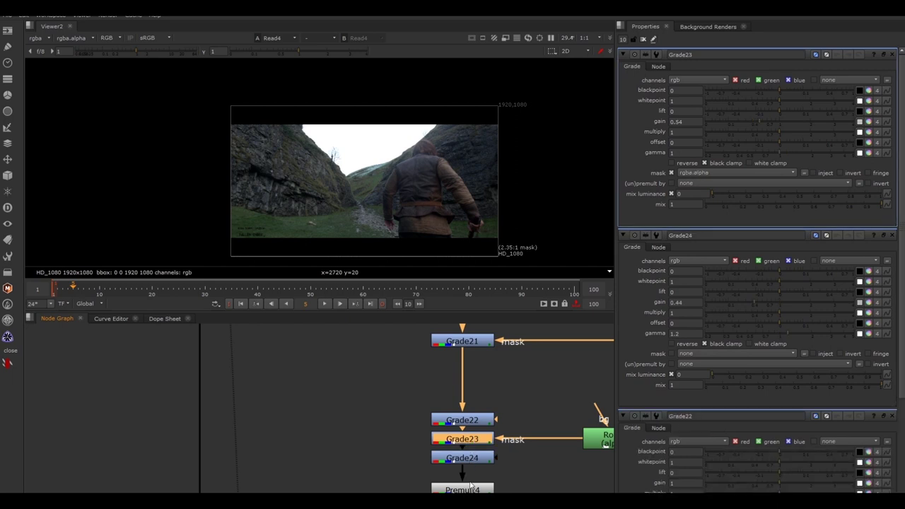
pyautogui.doubleClick(470, 488)
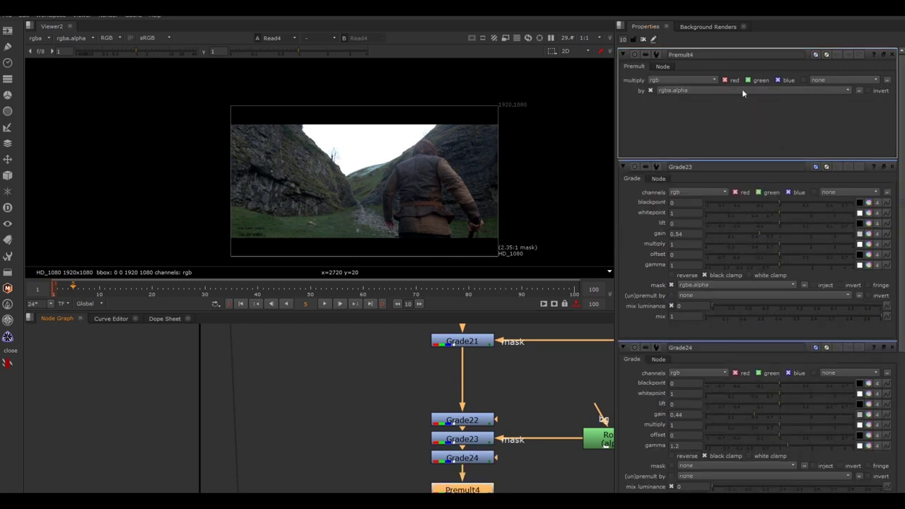
pyautogui.click(643, 40)
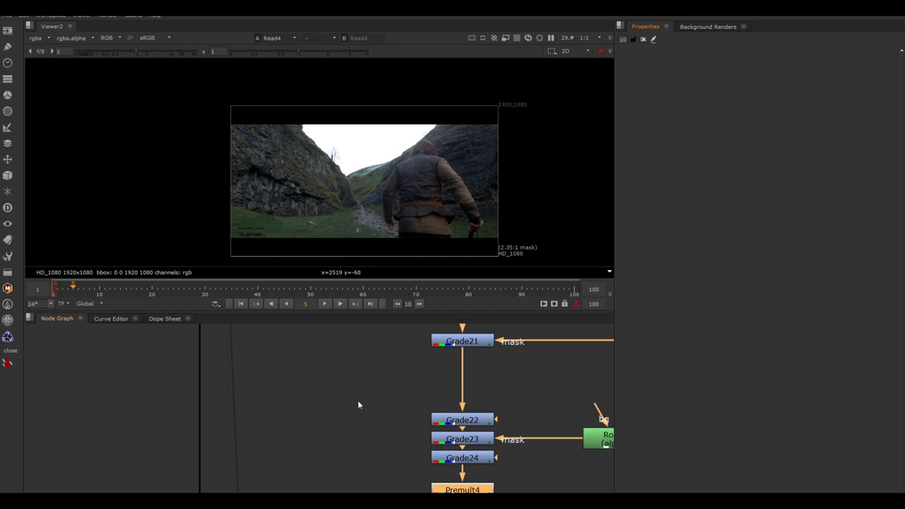
# Label the backdrop around the Read4 plate "BG"
pyautogui.scroll(-4, 349, 377)
pyautogui.moveTo(342, 340); pyautogui.dragTo(363, 491, button='middle')
pyautogui.scroll(3, 334, 390)
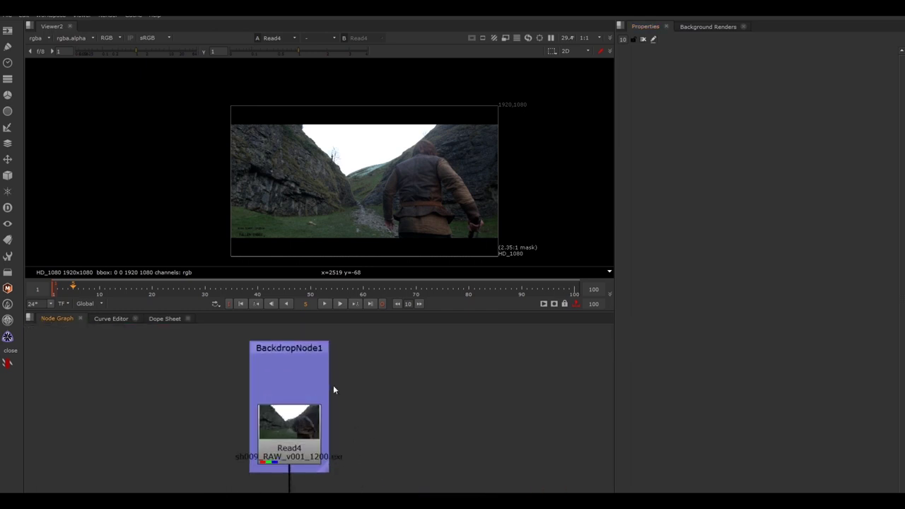
pyautogui.doubleClick(293, 349)
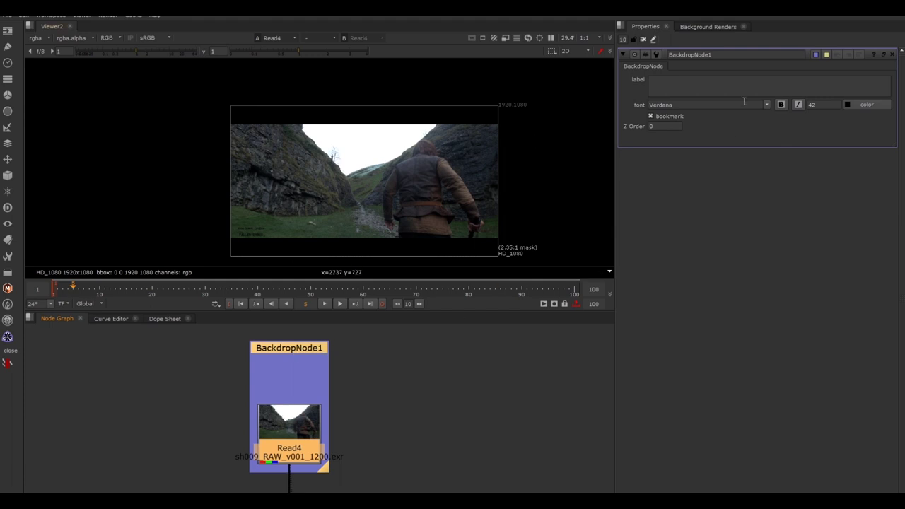
pyautogui.click(736, 90)
pyautogui.write('BG')
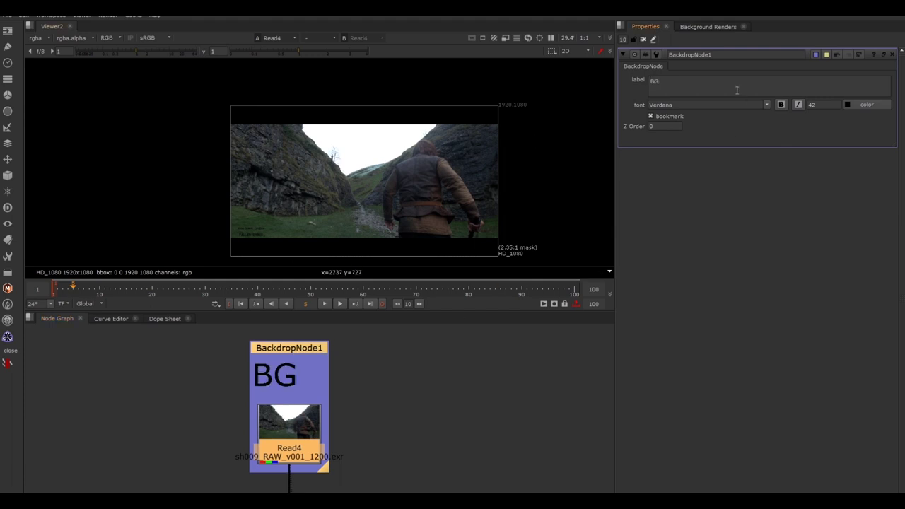
pyautogui.click(421, 475)
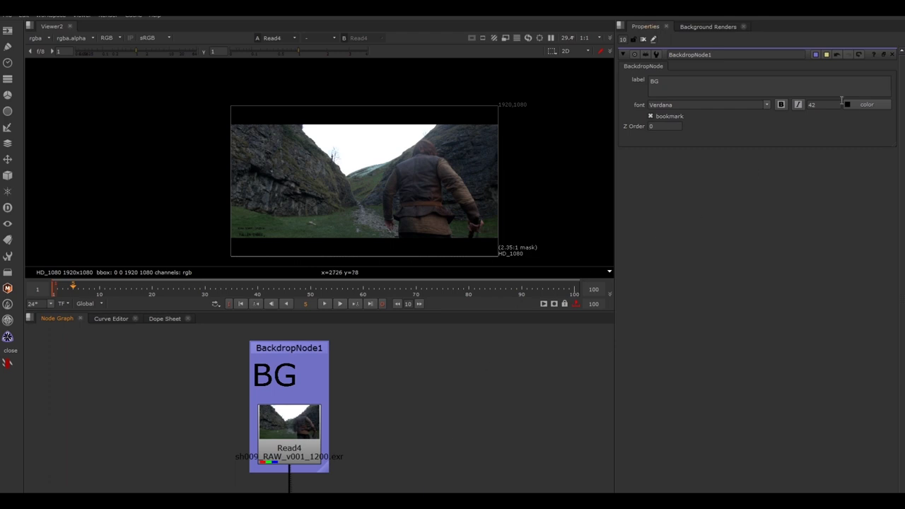
# Set the BG backdrop's label to font size 120 with bold and italic styling
pyautogui.click(312, 344)
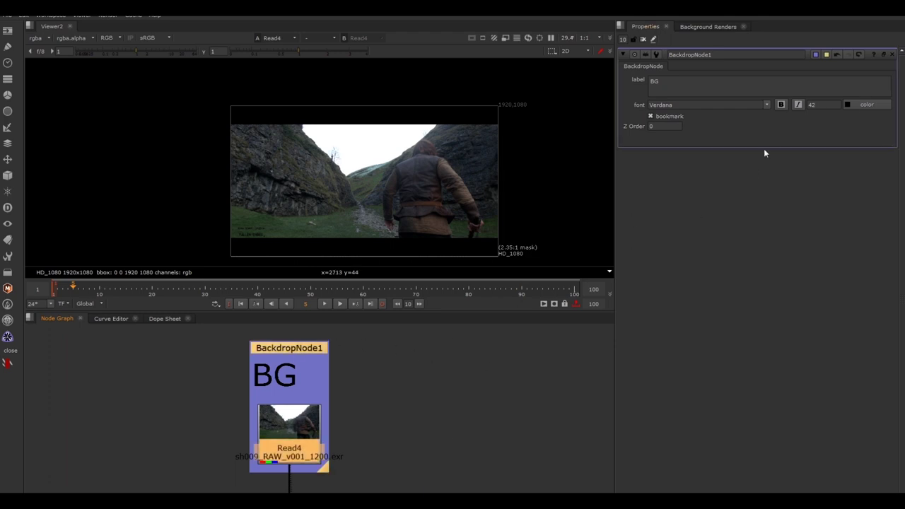
pyautogui.click(810, 105)
pyautogui.write('120')
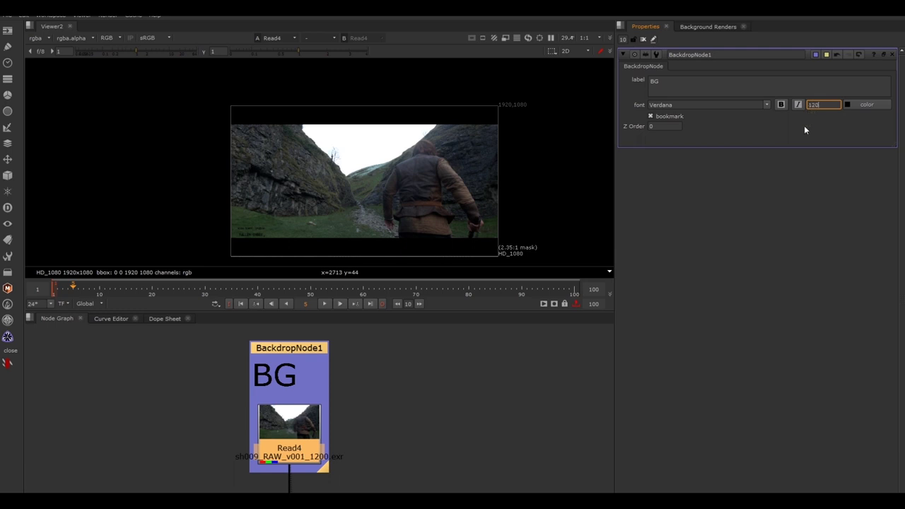
pyautogui.click(441, 400)
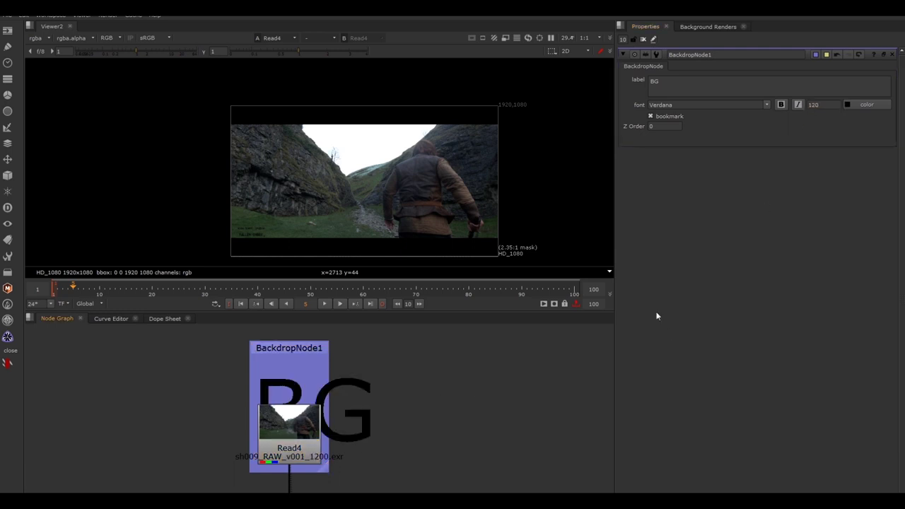
pyautogui.click(781, 105)
pyautogui.click(797, 105)
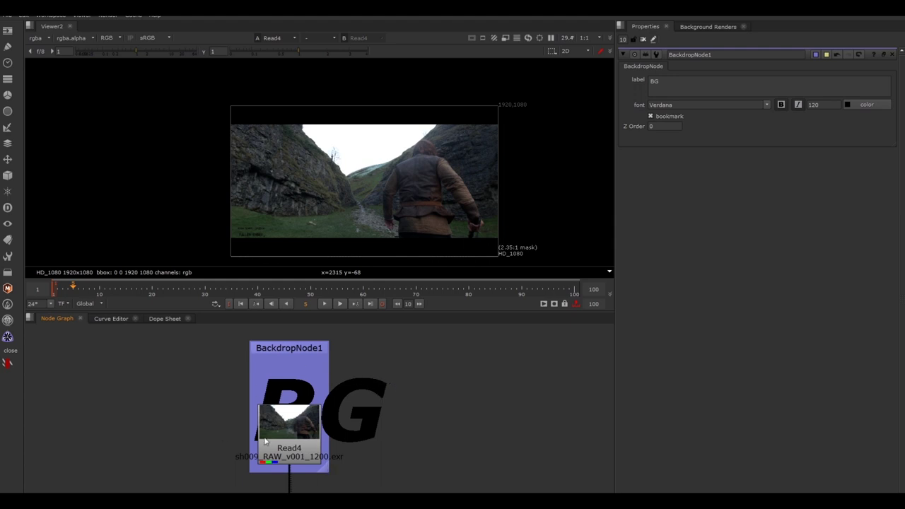
# Move Read4 below the BG label and enlarge the backdrop so it encloses both the label and the node
pyautogui.moveTo(349, 480); pyautogui.dragTo(349, 478, button='middle')
pyautogui.moveTo(304, 416); pyautogui.dragTo(304, 486)
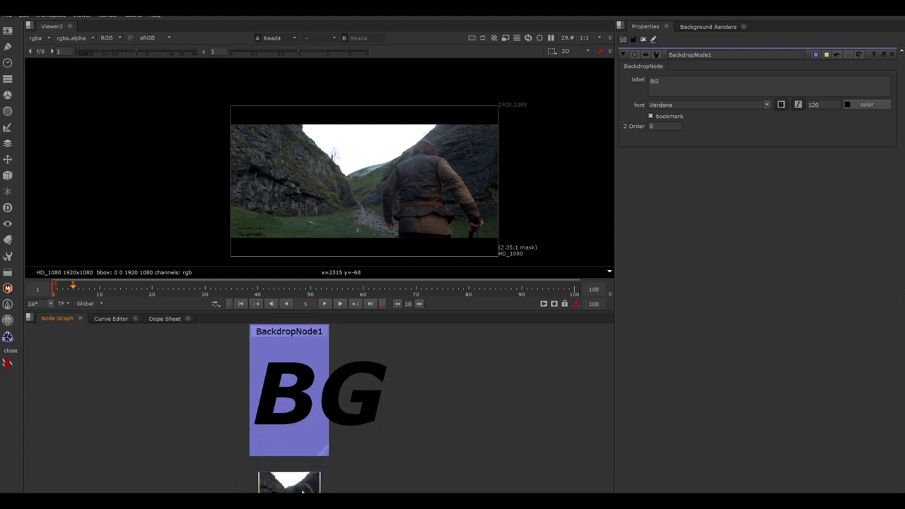
pyautogui.moveTo(325, 451); pyautogui.dragTo(602, 488)
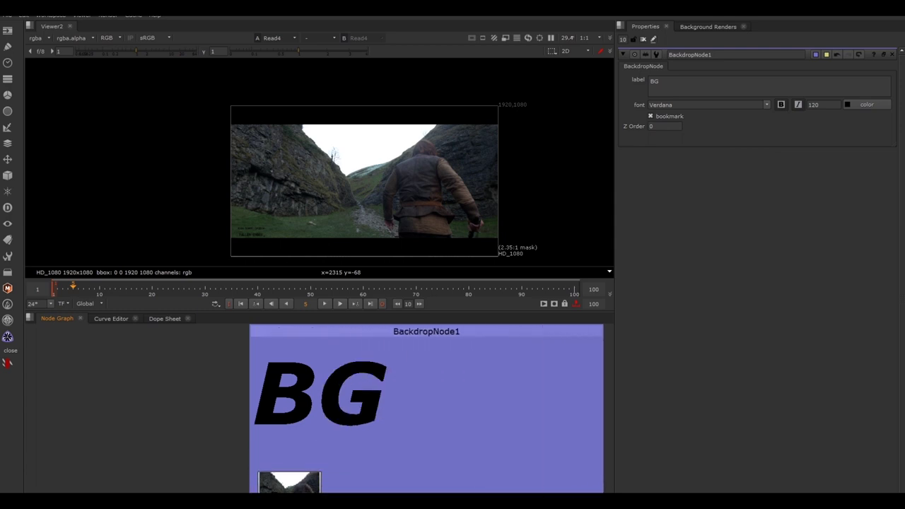
pyautogui.scroll(-3, 458, 484)
pyautogui.moveTo(458, 485); pyautogui.dragTo(401, 450, button='middle')
pyautogui.moveTo(472, 477); pyautogui.dragTo(525, 492)
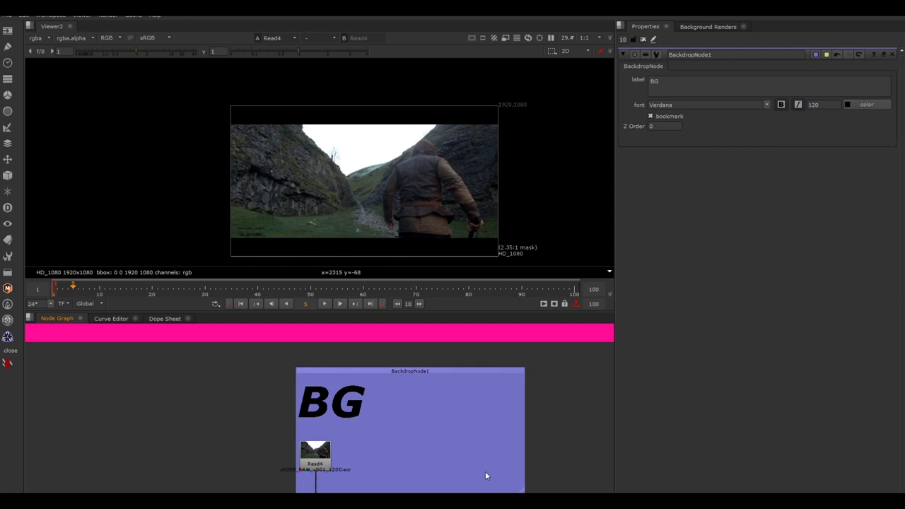
# Set the BG backdrop's label font size to 10 to compare its legibility in the node graph
pyautogui.scroll(-4, 463, 471)
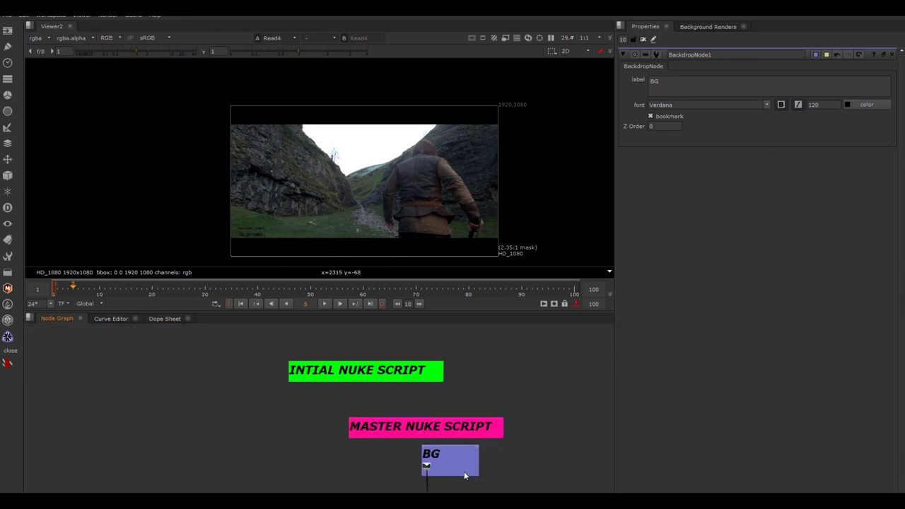
pyautogui.moveTo(462, 440); pyautogui.dragTo(460, 412, button='middle')
pyautogui.scroll(-1, 460, 412)
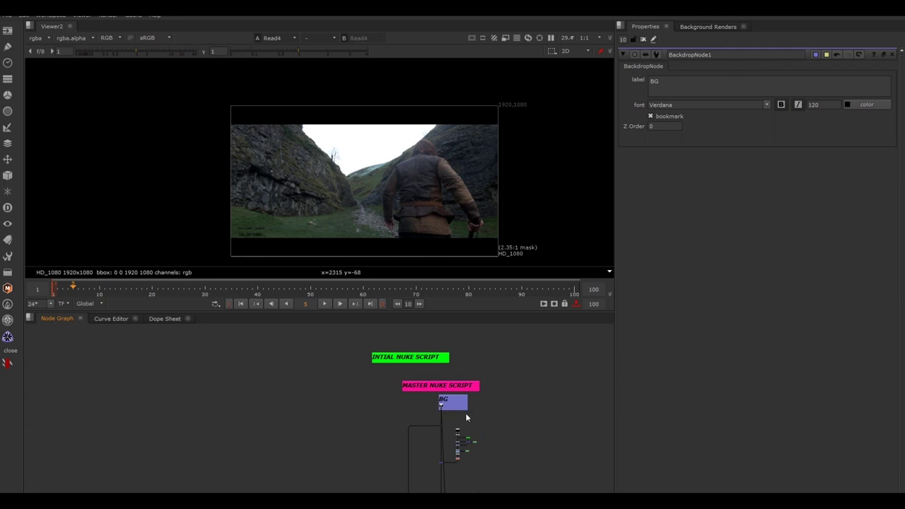
pyautogui.doubleClick(820, 104)
pyautogui.write('10')
pyautogui.press('Return')
pyautogui.scroll(5, 451, 397)
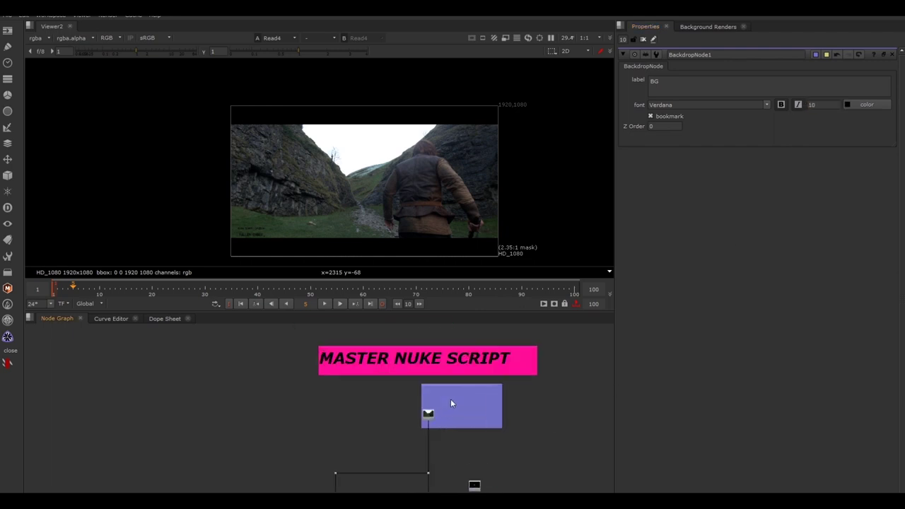
pyautogui.scroll(2, 453, 395)
# Set the BG backdrop's label font size back to 120 and check its legibility with the graph zoomed out
pyautogui.doubleClick(820, 105)
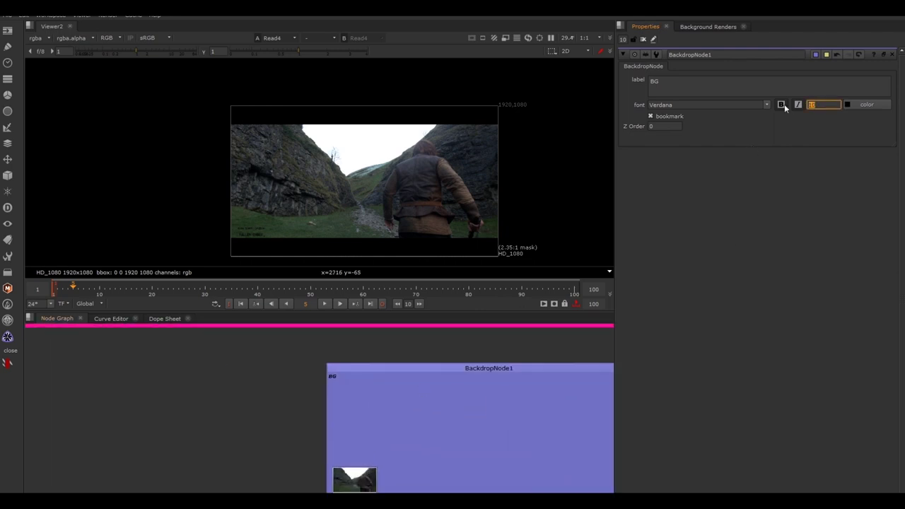
pyautogui.write('120')
pyautogui.press('Return')
pyautogui.scroll(-5, 461, 470)
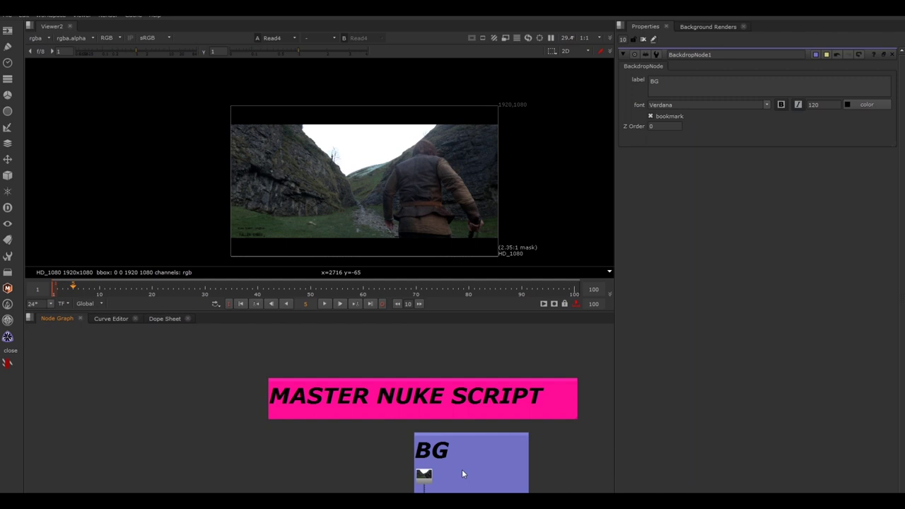
pyautogui.scroll(-3, 462, 469)
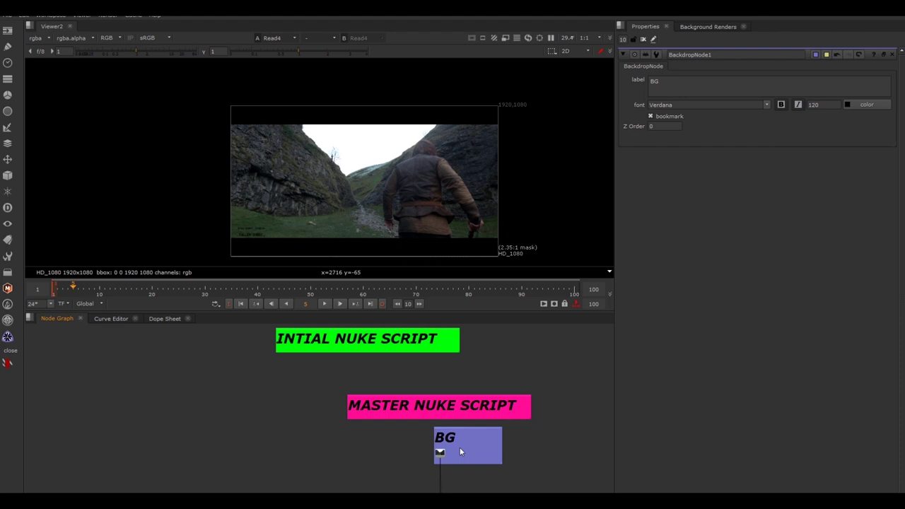
pyautogui.scroll(2, 459, 446)
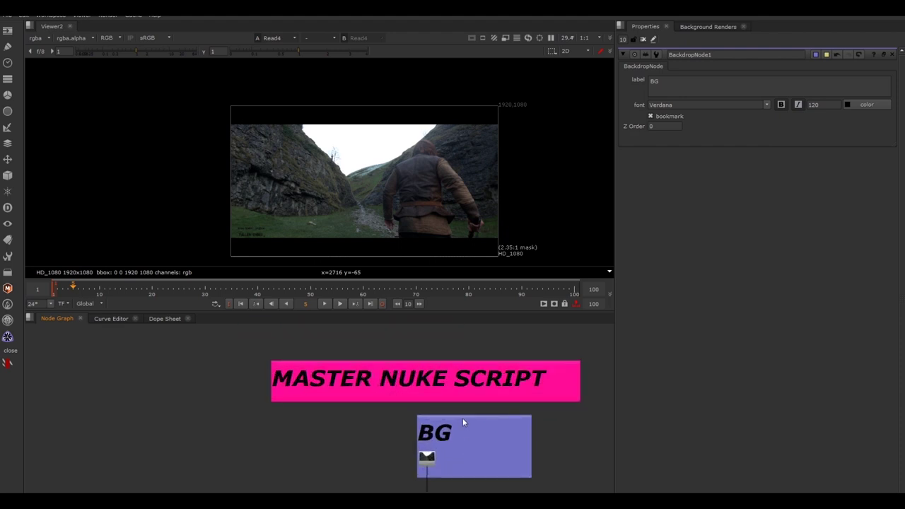
pyautogui.click(463, 421)
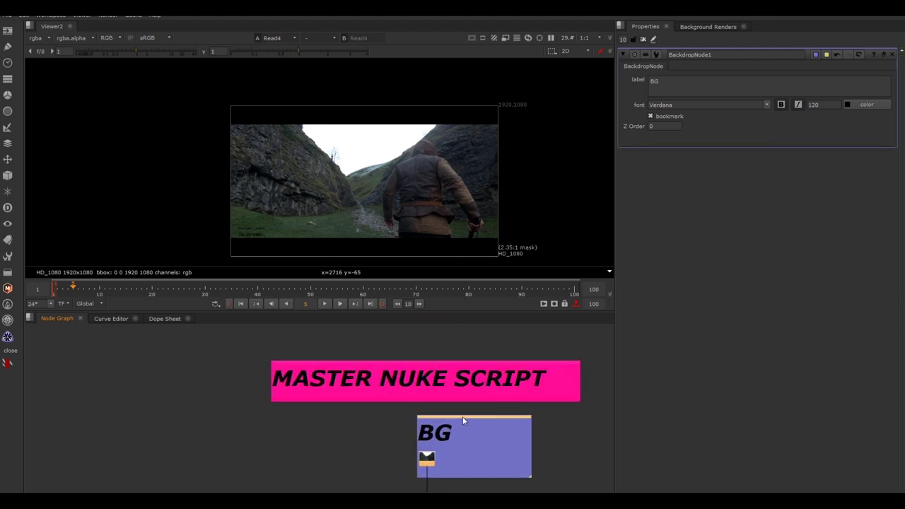
pyautogui.click(470, 452)
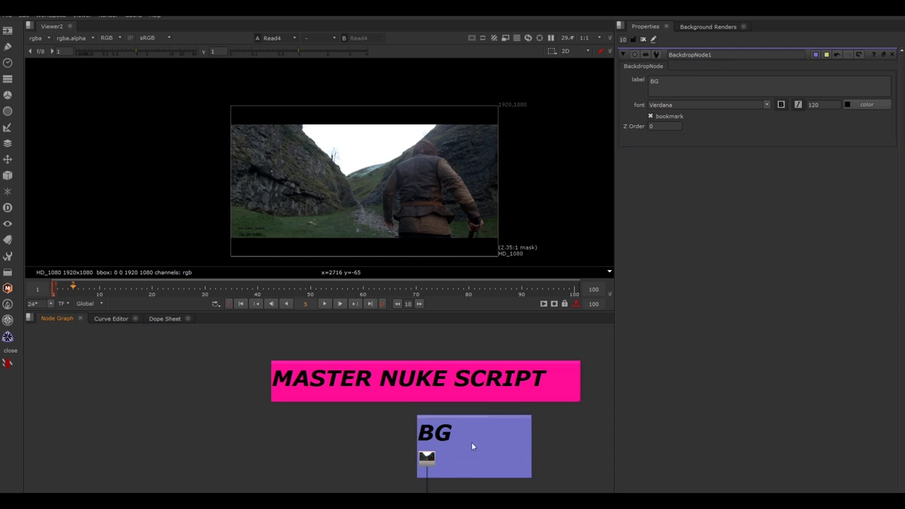
pyautogui.moveTo(474, 425); pyautogui.dragTo(401, 467)
pyautogui.click(445, 446)
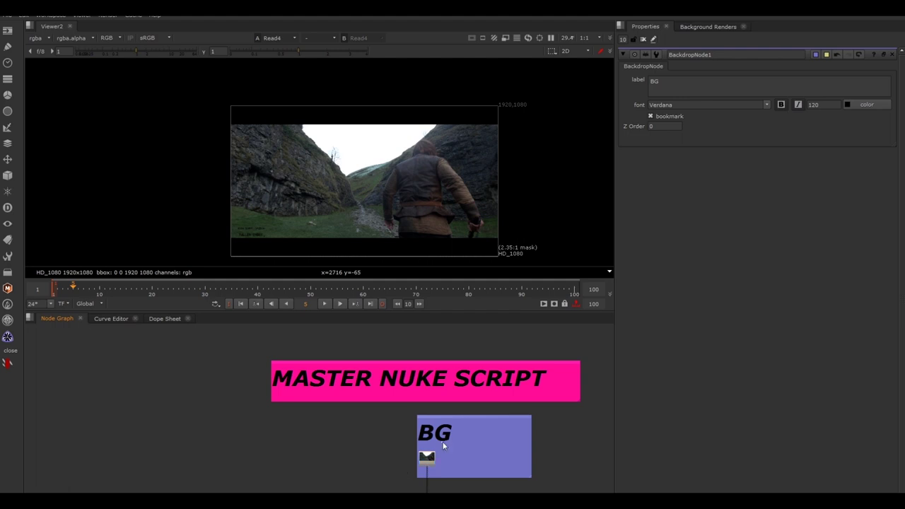
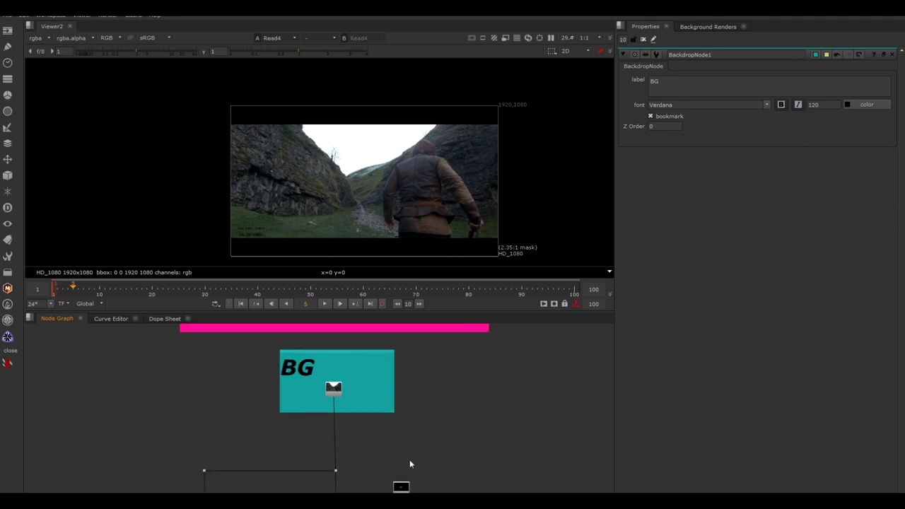
# Show the Read8 monster render sh009_STN_monster_BTY_v001_1200.exr in the viewer
pyautogui.scroll(6, 401, 412)
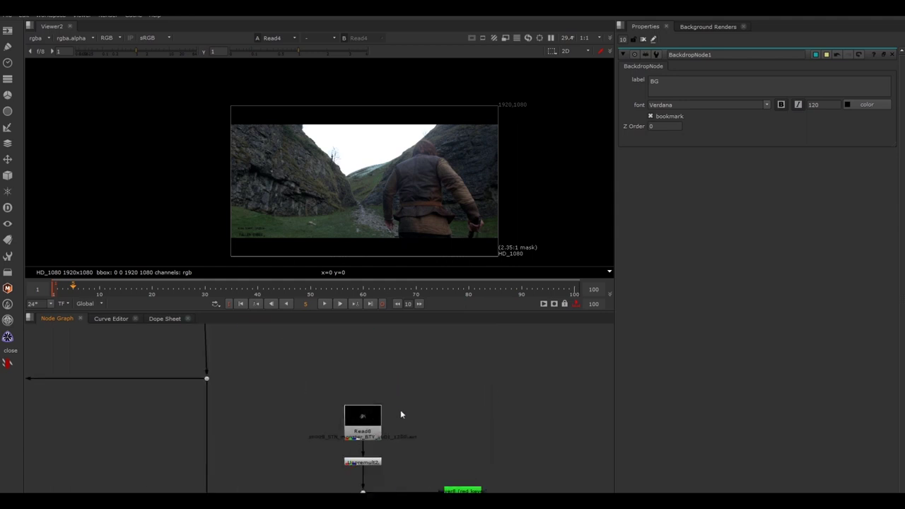
pyautogui.click(361, 428)
pyautogui.press('1')
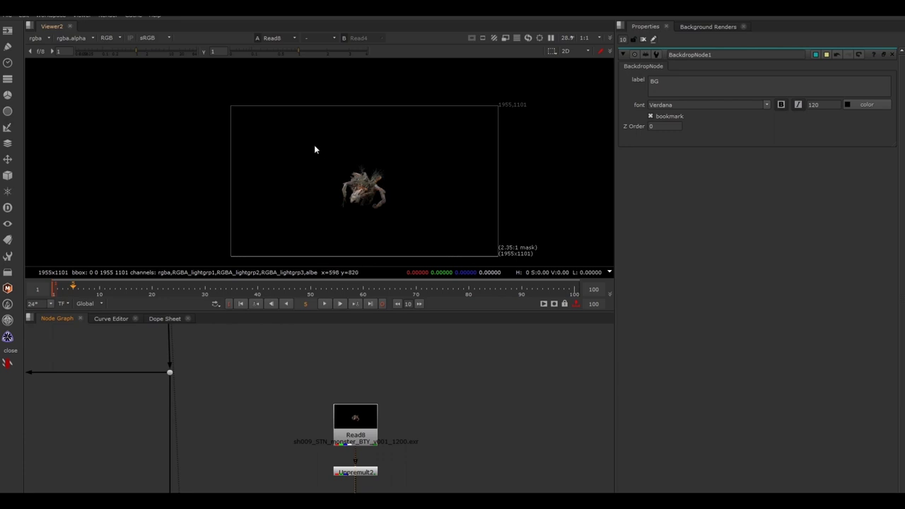
pyautogui.moveTo(313, 145); pyautogui.dragTo(457, 228)
# Add a Backdrop node around the whole monster branch, from Read8 down to the dot that feeds the main pipe's merge
pyautogui.scroll(-5, 402, 475)
pyautogui.scroll(-3, 404, 478)
pyautogui.moveTo(404, 478); pyautogui.dragTo(400, 405, button='middle')
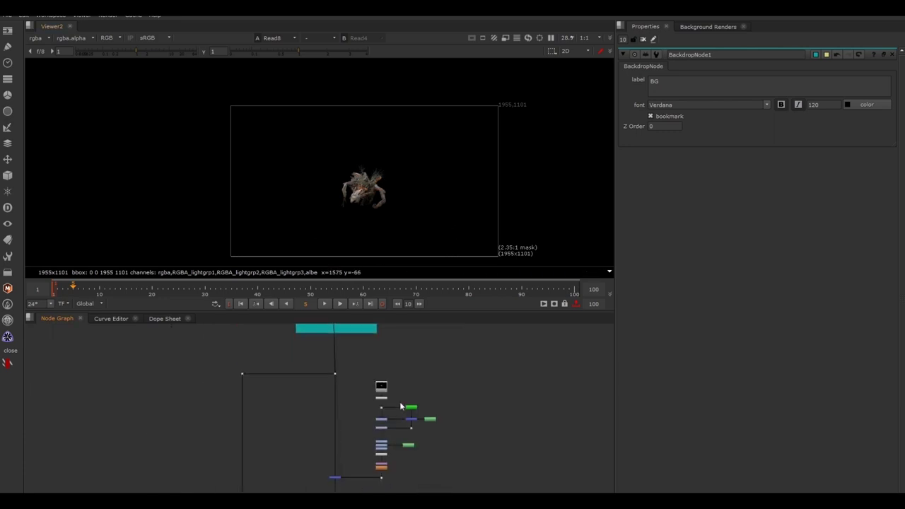
pyautogui.moveTo(502, 369); pyautogui.dragTo(363, 491)
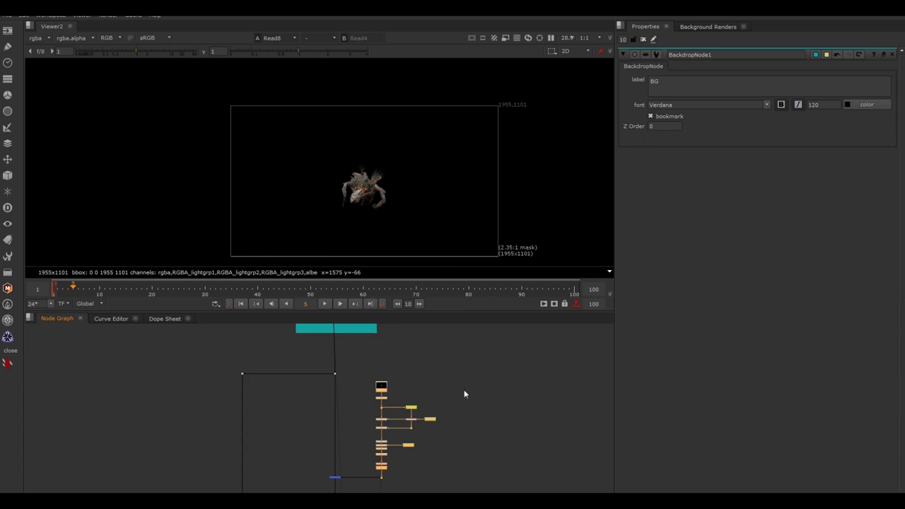
pyautogui.moveTo(481, 358); pyautogui.dragTo(366, 493)
pyautogui.moveTo(483, 358); pyautogui.dragTo(365, 492)
pyautogui.moveTo(474, 357); pyautogui.dragTo(362, 493)
pyautogui.press('Tab')
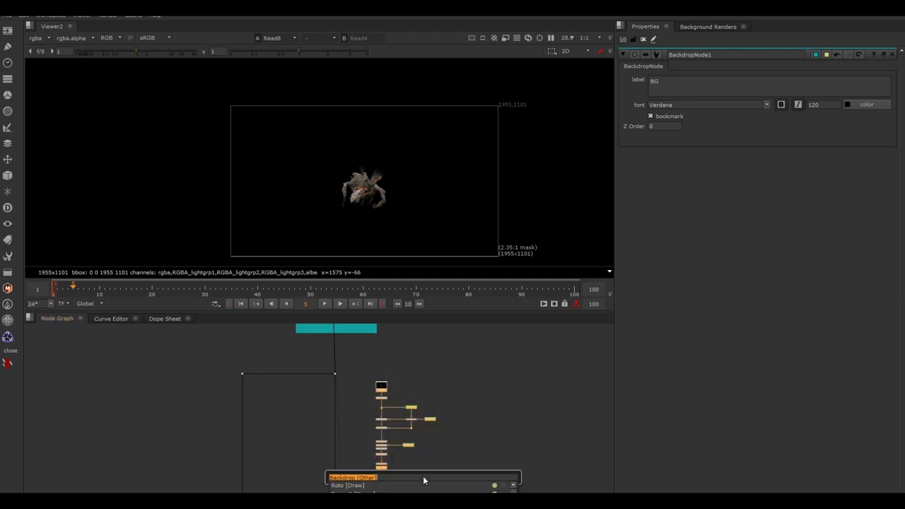
pyautogui.write('backdrop')
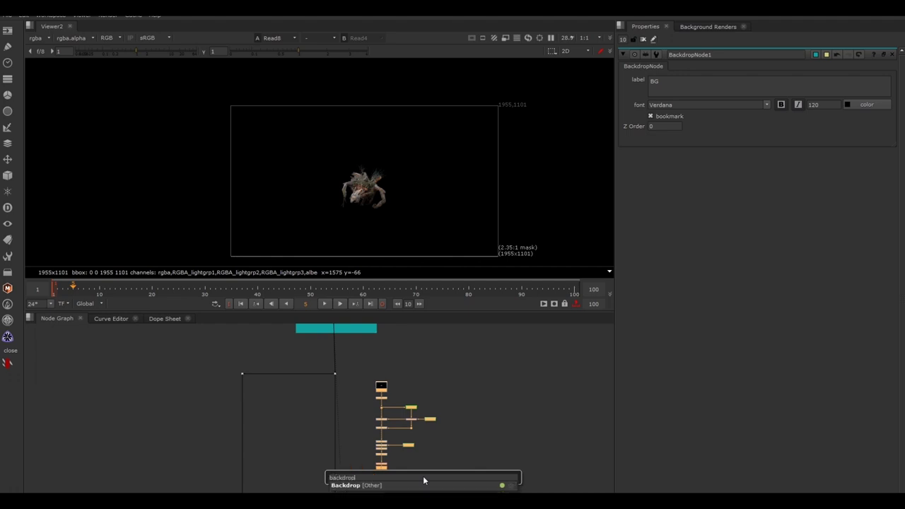
pyautogui.press('Down')
pyautogui.press('Return')
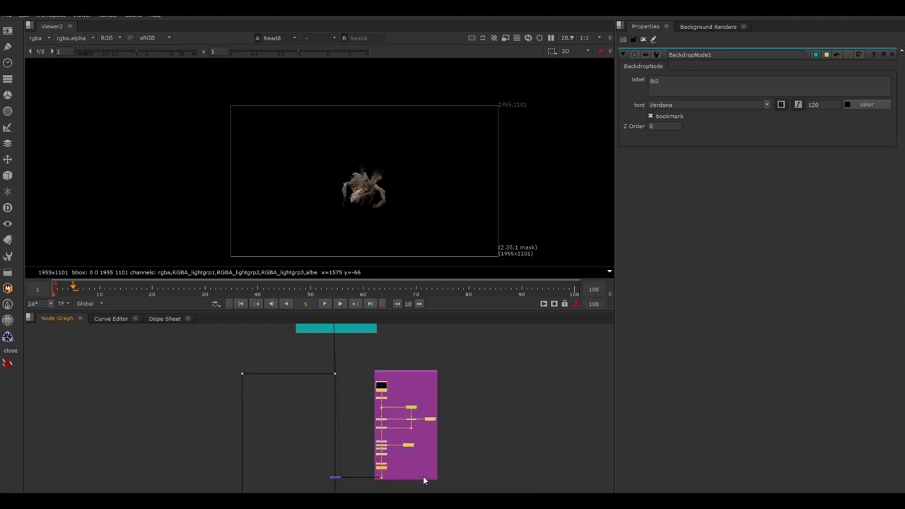
pyautogui.scroll(3, 427, 432)
pyautogui.scroll(2, 391, 374)
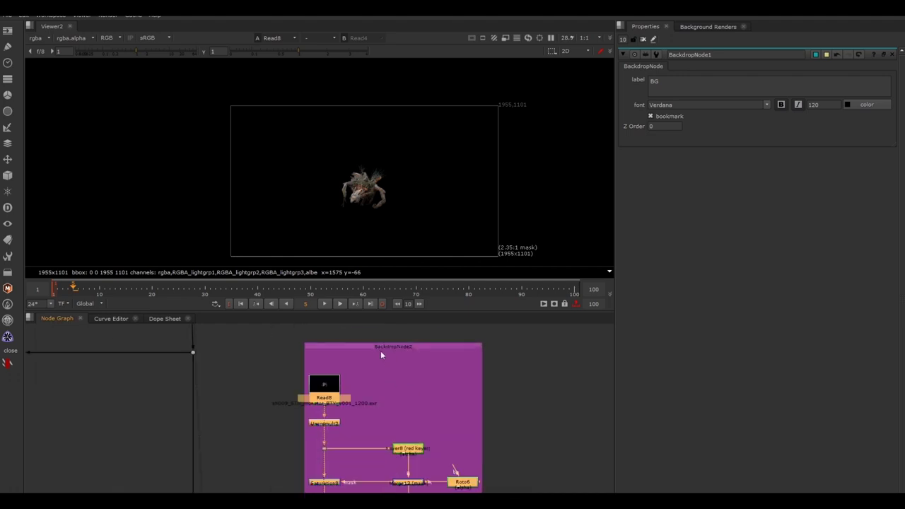
# Label the purple backdrop around the monster branch MONSTER
pyautogui.doubleClick(376, 347)
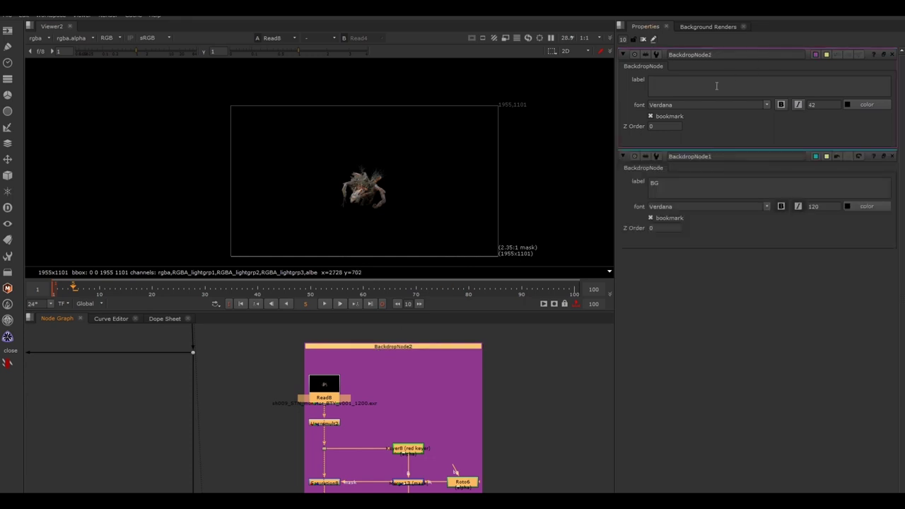
pyautogui.click(713, 89)
pyautogui.write('MNSTE')
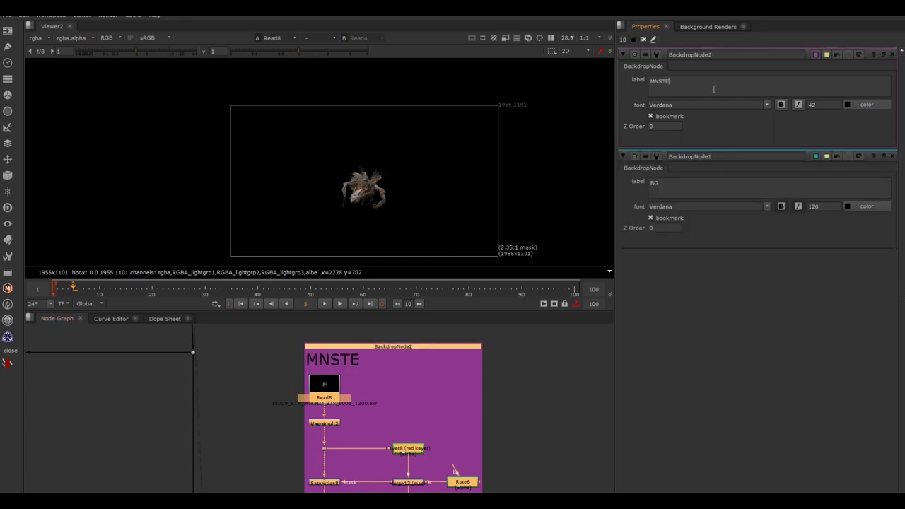
pyautogui.press('BackSpace')
pyautogui.press('BackSpace')
pyautogui.press('BackSpace')
pyautogui.press('BackSpace')
pyautogui.write('ONSTER')
pyautogui.click(545, 398)
# Set the MONSTER backdrop's label font to size 120, bold and italic
pyautogui.moveTo(826, 105); pyautogui.dragTo(806, 105)
pyautogui.write('120')
pyautogui.click(782, 106)
pyautogui.click(796, 105)
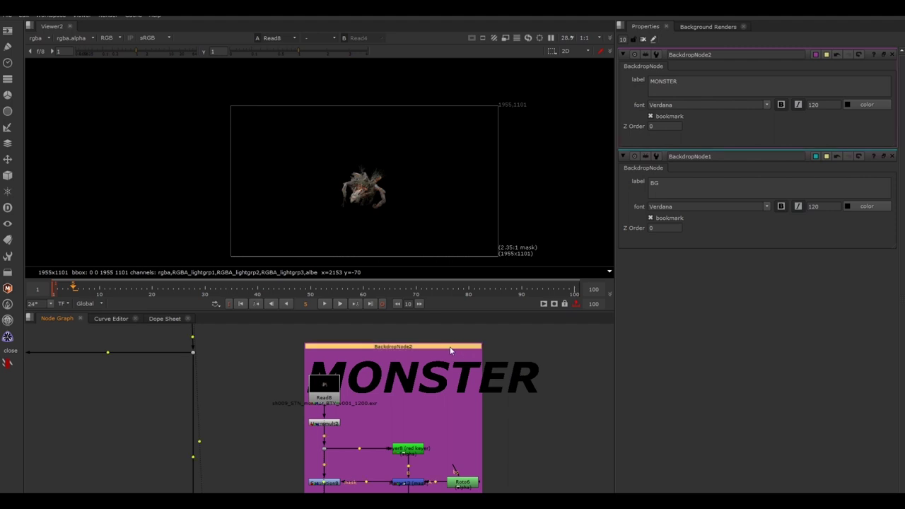
# Shift the MONSTER backdrop up and outward without its nodes, and widen it to enclose the whole branch and label
pyautogui.keyDown('ctrl'); pyautogui.moveTo(449, 346); pyautogui.dragTo(404, 328); pyautogui.keyUp('ctrl')
pyautogui.moveTo(432, 381); pyautogui.dragTo(426, 343, button='middle')
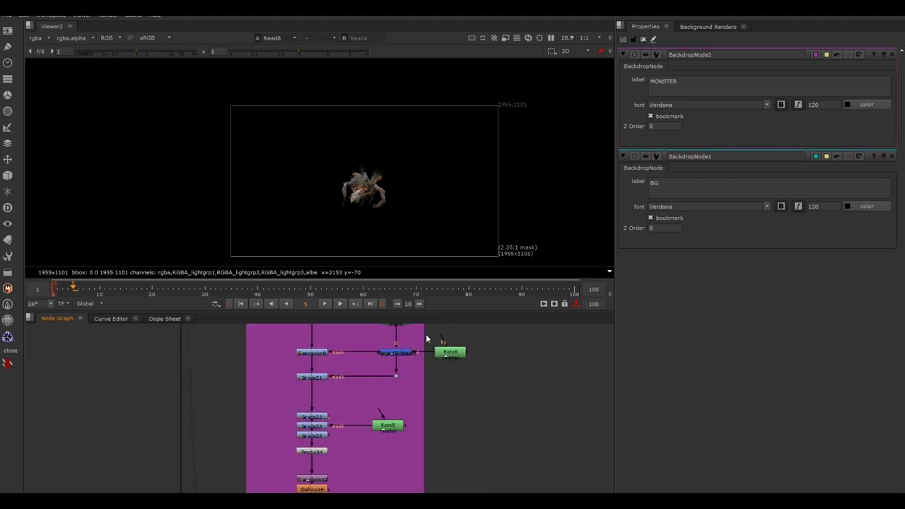
pyautogui.scroll(-4, 437, 487)
pyautogui.scroll(-1, 437, 488)
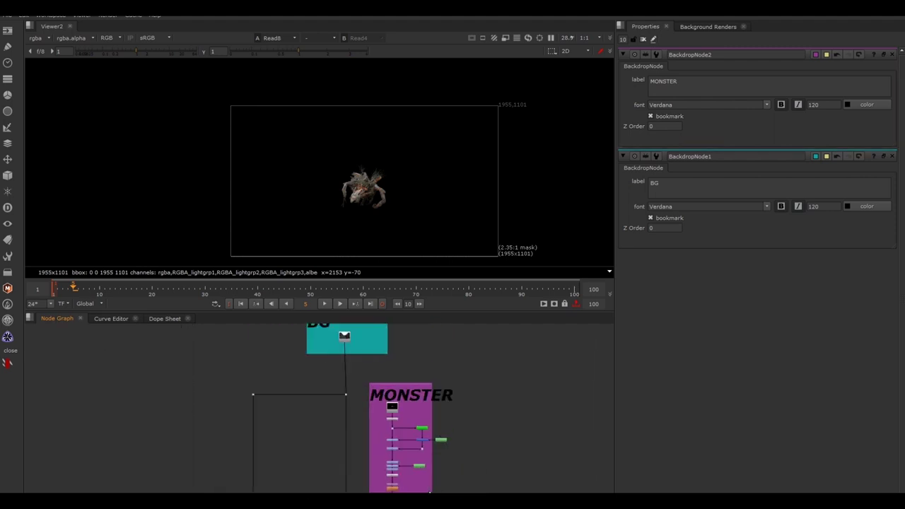
pyautogui.scroll(5, 428, 492)
pyautogui.moveTo(435, 497); pyautogui.dragTo(567, 498)
# View the composite at Merge14 and the Read9 footage of the branch below it in the viewer
pyautogui.moveTo(234, 468); pyautogui.dragTo(232, 497)
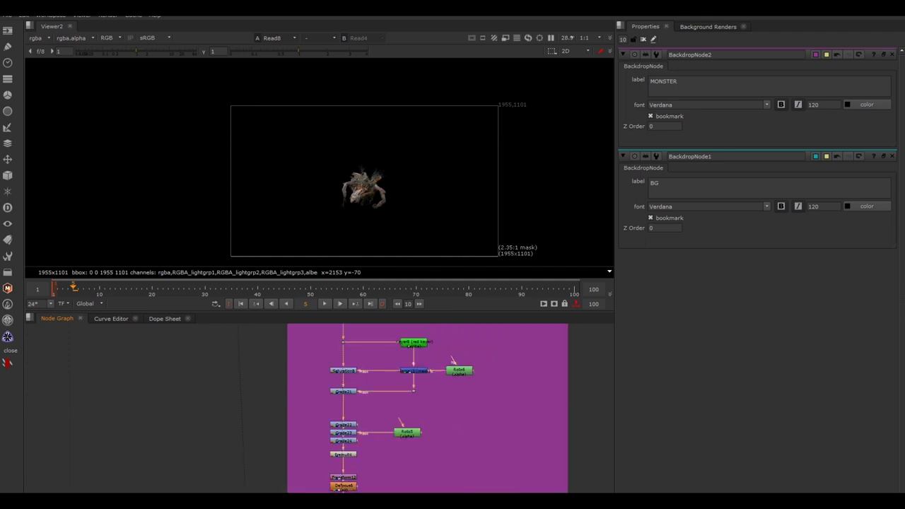
pyautogui.click(233, 498)
pyautogui.press('1')
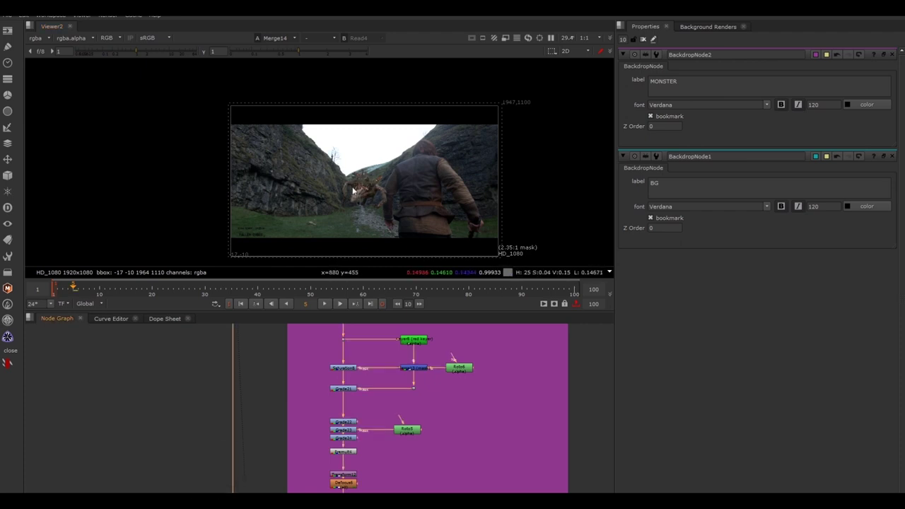
pyautogui.scroll(-4, 307, 458)
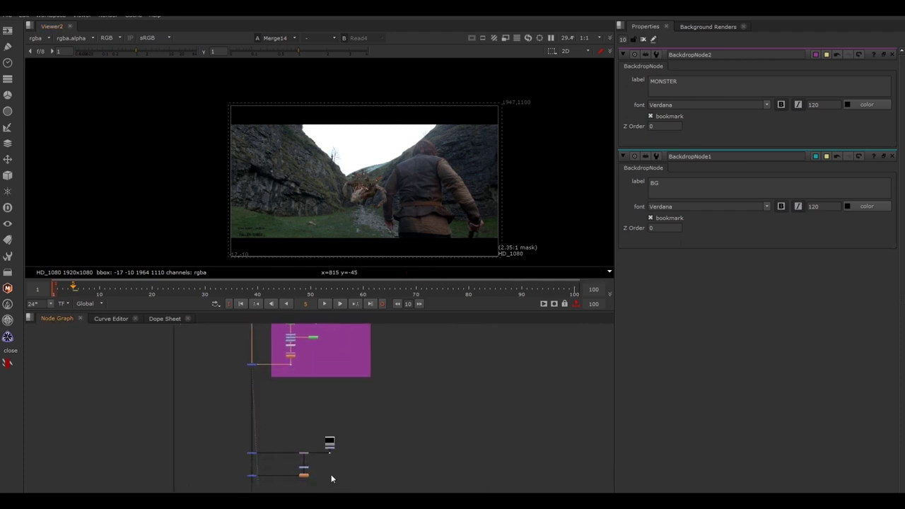
pyautogui.scroll(5, 331, 479)
pyautogui.click(325, 378)
pyautogui.press('1')
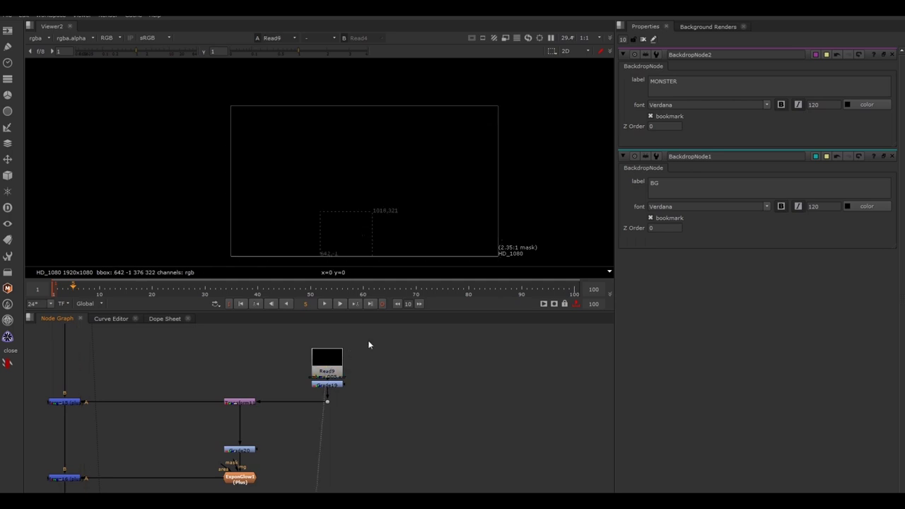
# Align Read9 and its grade vertically above the branch's transform, and play the embers footage
pyautogui.moveTo(382, 331); pyautogui.dragTo(296, 416)
pyautogui.moveTo(338, 361); pyautogui.dragTo(250, 348)
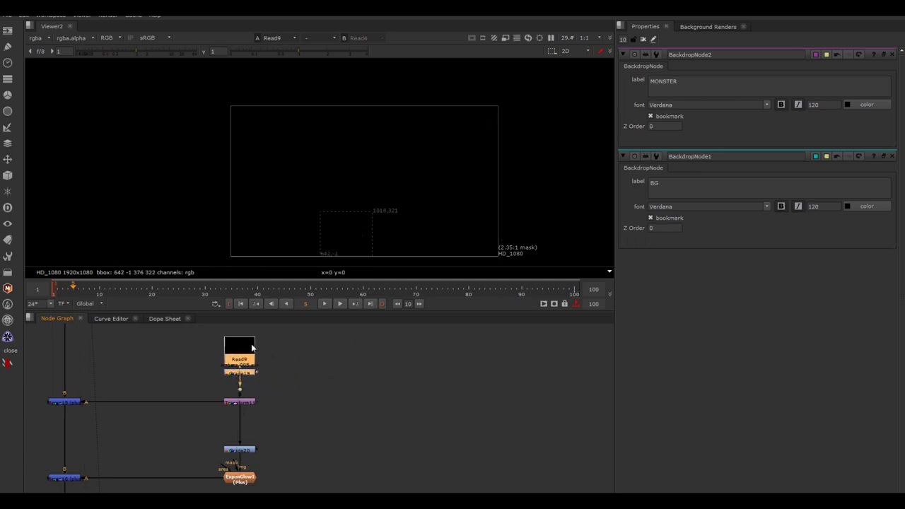
pyautogui.scroll(5, 366, 241)
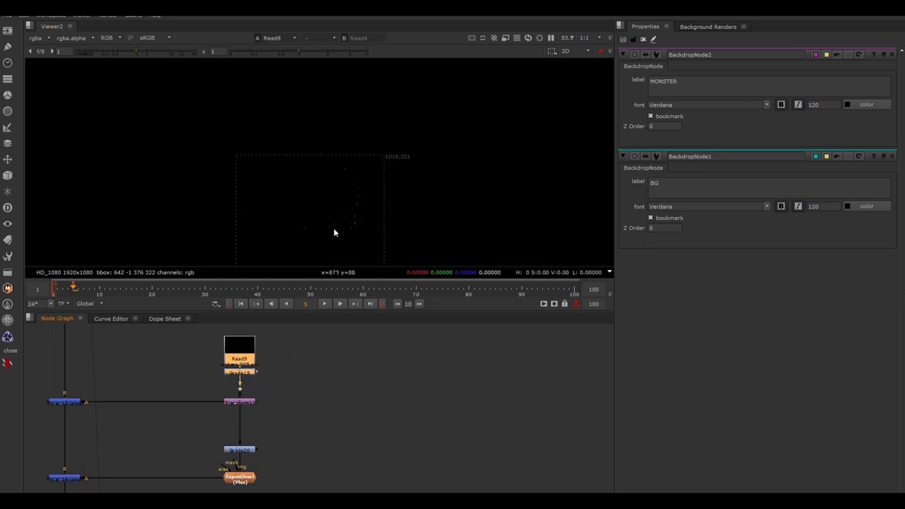
pyautogui.click(325, 303)
pyautogui.click(324, 303)
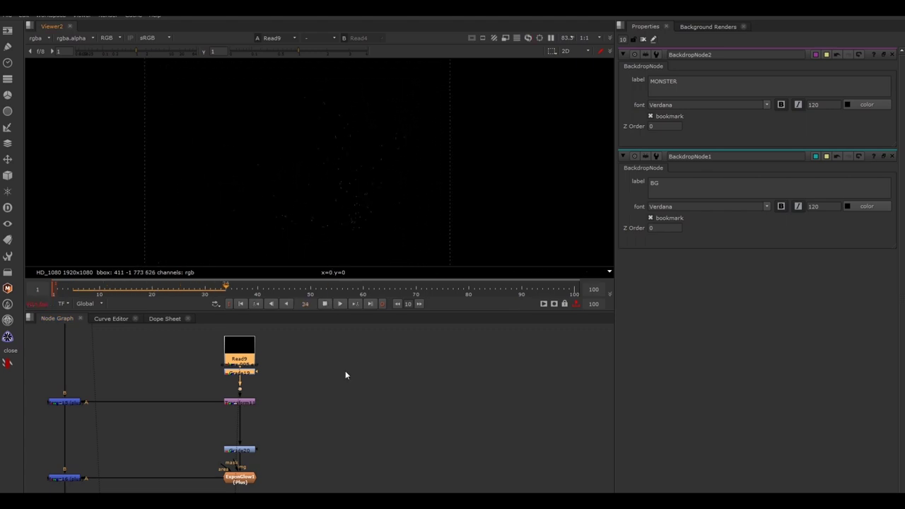
# Add a Backdrop node around the embers branch, from Read9 down to the ExponGlow node
pyautogui.scroll(-3, 349, 379)
pyautogui.moveTo(349, 338); pyautogui.dragTo(238, 463)
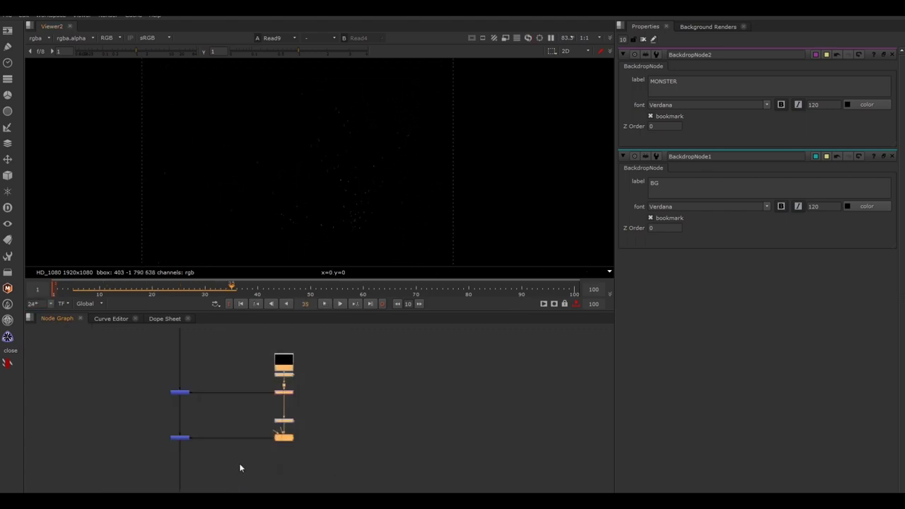
pyautogui.press('Tab')
pyautogui.write('ba')
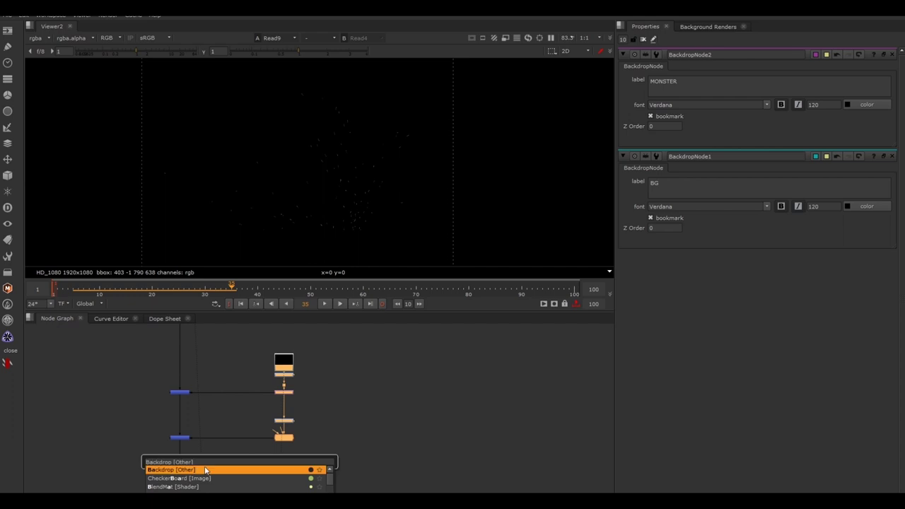
pyautogui.press('Return')
# Label the new backdrop EMBERS and set its font to size 120, bold and italic
pyautogui.click(705, 82)
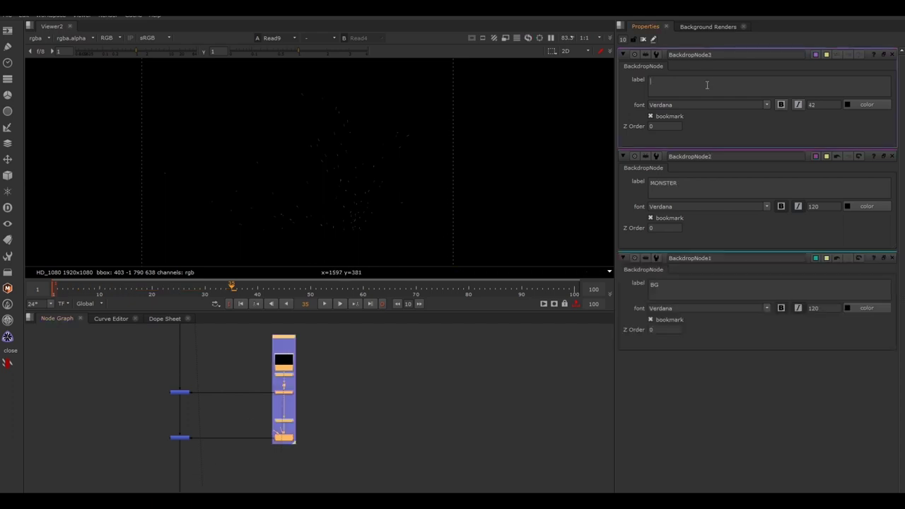
pyautogui.write('EMBERS')
pyautogui.click(813, 104)
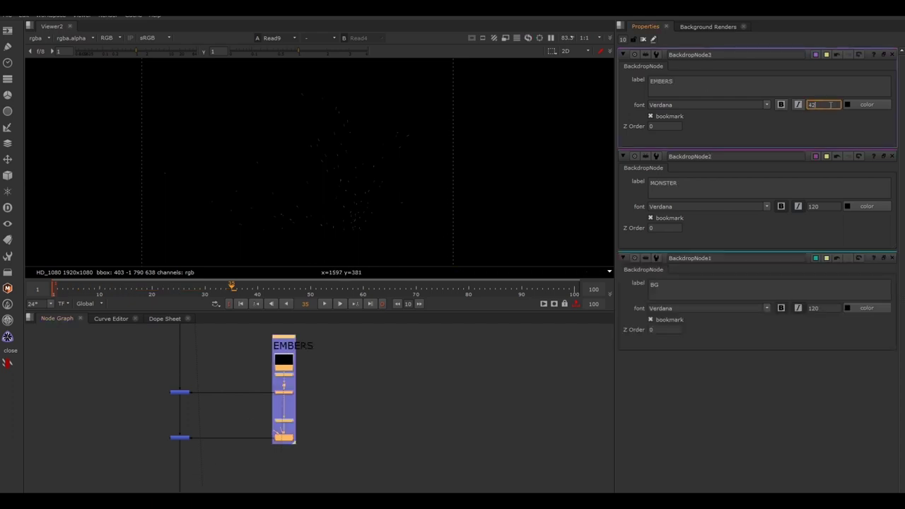
pyautogui.write('120')
pyautogui.press('Return')
# Move the EMBERS backdrop outward without its nodes and enlarge it to enclose the branch and the label
pyautogui.click(300, 334)
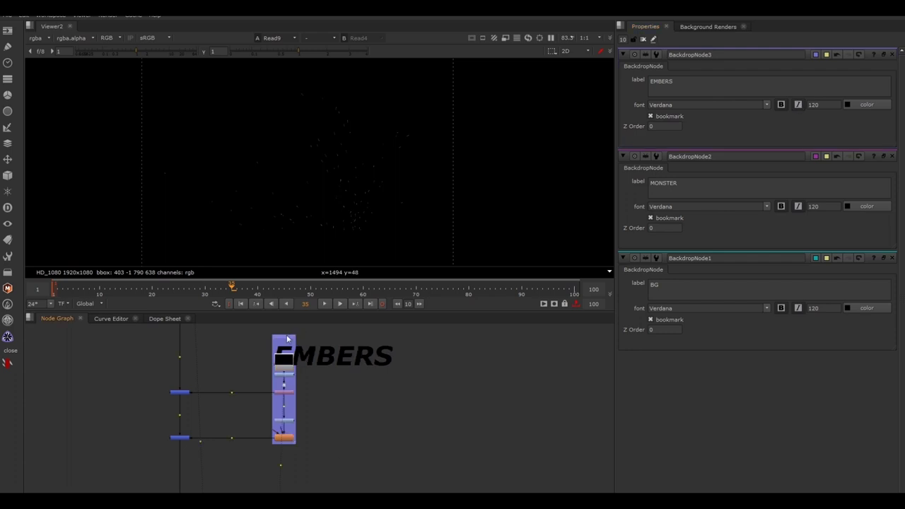
pyautogui.keyDown('ctrl'); pyautogui.moveTo(287, 340); pyautogui.dragTo(253, 329); pyautogui.keyUp('ctrl')
pyautogui.moveTo(259, 434); pyautogui.dragTo(366, 463)
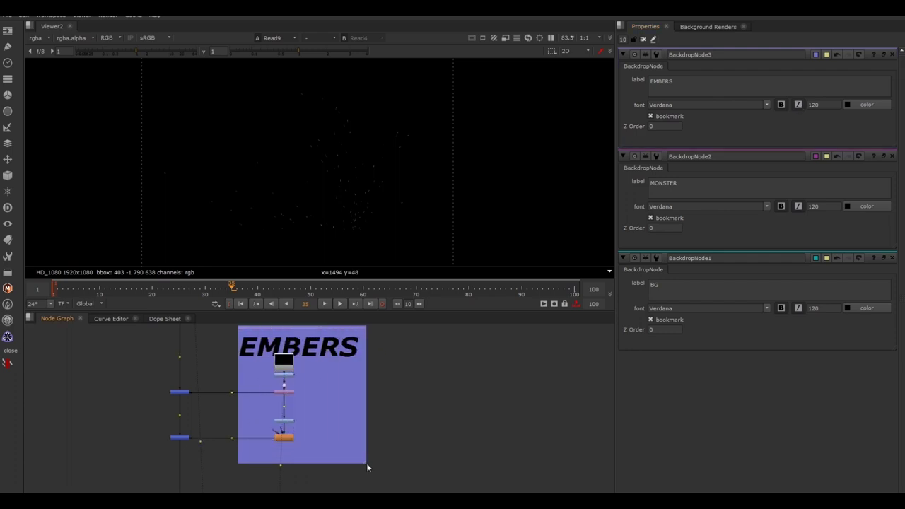
# Show the Read7 fire footage below the embers branch in the viewer and fit it to the view
pyautogui.scroll(-5, 366, 463)
pyautogui.scroll(3, 367, 433)
pyautogui.moveTo(464, 379); pyautogui.dragTo(321, 490)
pyautogui.scroll(4, 423, 418)
pyautogui.click(343, 394)
pyautogui.press('1')
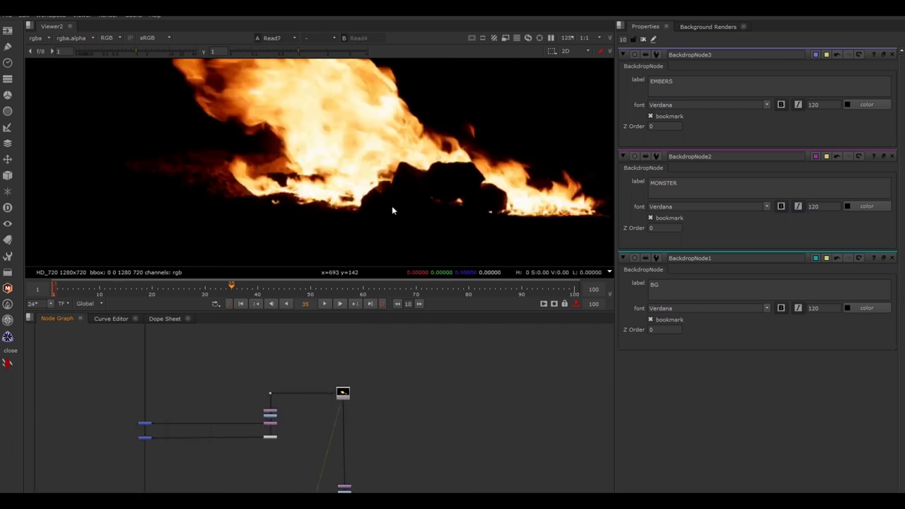
pyautogui.press('f')
# View the composite at Merge19 and Merge21 and examine the fire on the monster up close
pyautogui.moveTo(188, 432); pyautogui.dragTo(137, 446)
pyautogui.press('1')
pyautogui.click(166, 393)
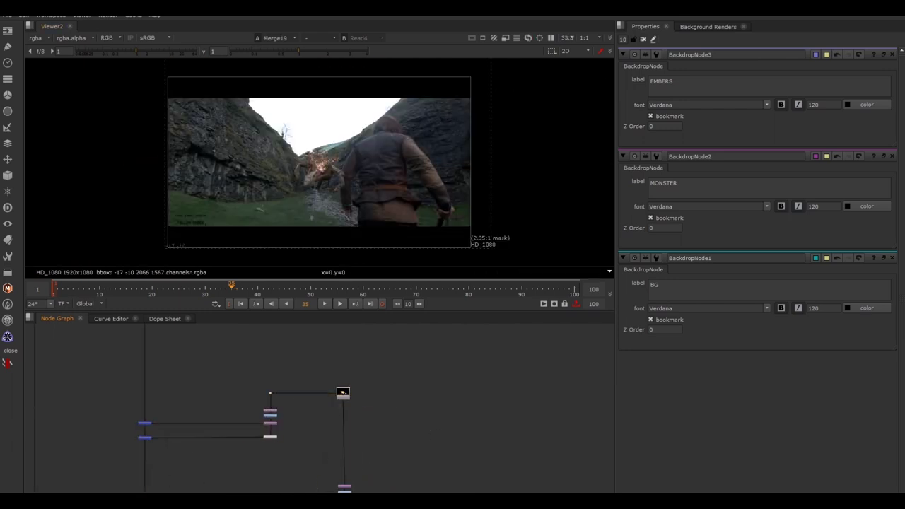
pyautogui.scroll(5, 320, 187)
# Add a Backdrop node around the Read7 fire branch, including the transforms and grades it feeds
pyautogui.moveTo(450, 371); pyautogui.dragTo(214, 493)
pyautogui.press('Tab')
pyautogui.write('bac')
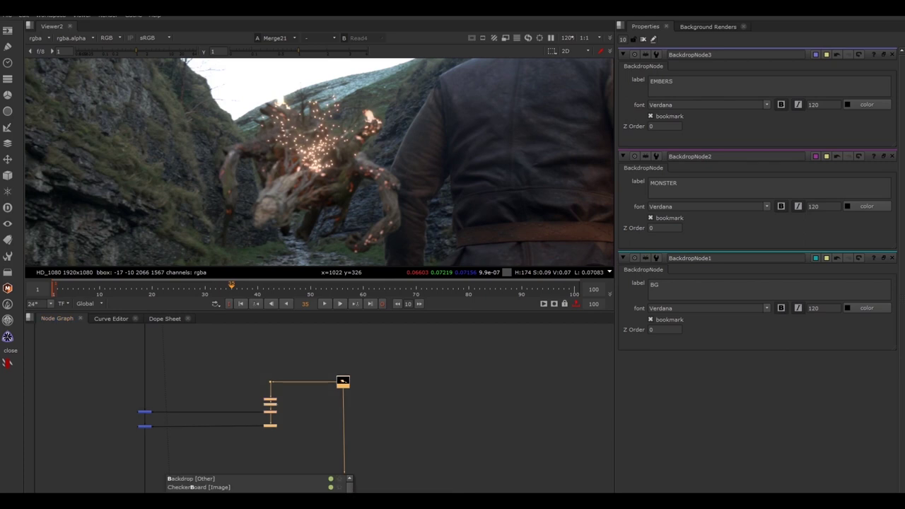
pyautogui.press('Return')
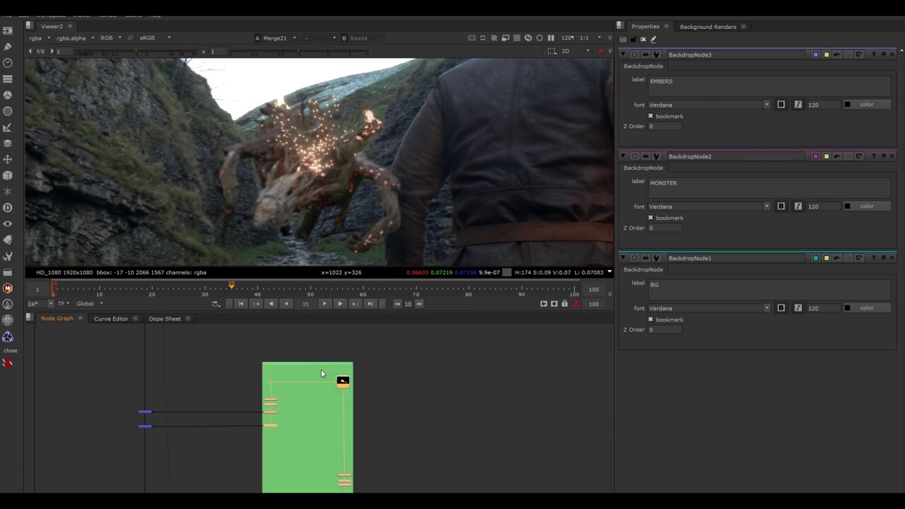
# Label the new backdrop FIRE ON MONSTER and set its font to size 120, bold and italic
pyautogui.click(681, 91)
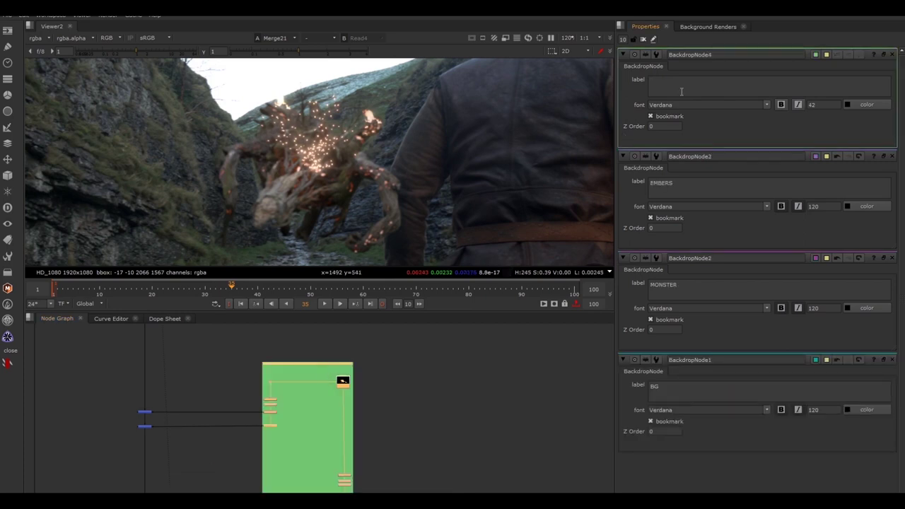
pyautogui.write('FIRE ON MONSTER')
pyautogui.doubleClick(812, 104)
pyautogui.write('120')
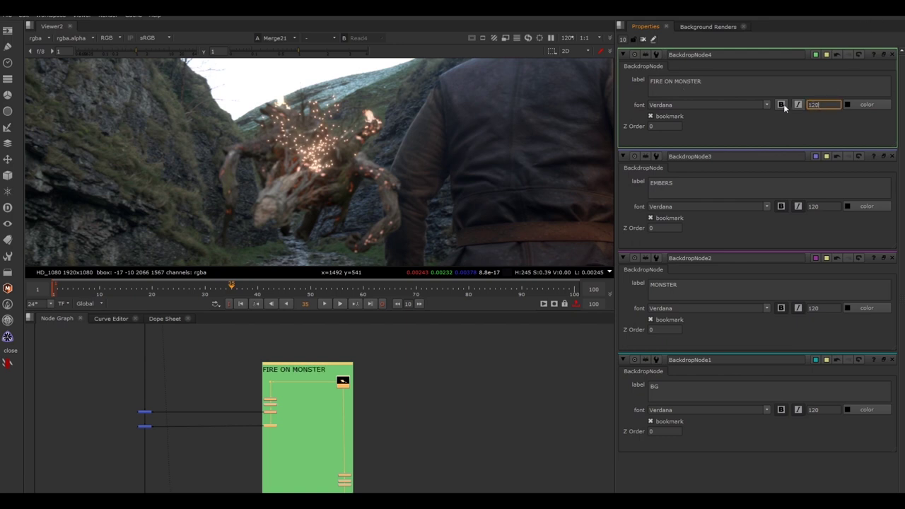
pyautogui.press('Return')
# Reposition and widen the FIRE ON MONSTER backdrop around its nodes, and recolour it orange
pyautogui.keyDown('ctrl'); pyautogui.moveTo(325, 367); pyautogui.dragTo(293, 355); pyautogui.keyUp('ctrl')
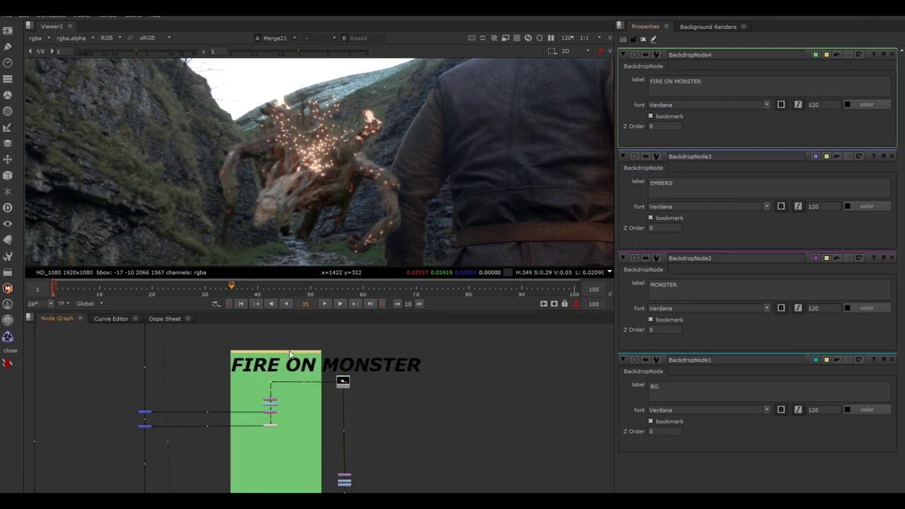
pyautogui.moveTo(321, 431); pyautogui.dragTo(375, 431)
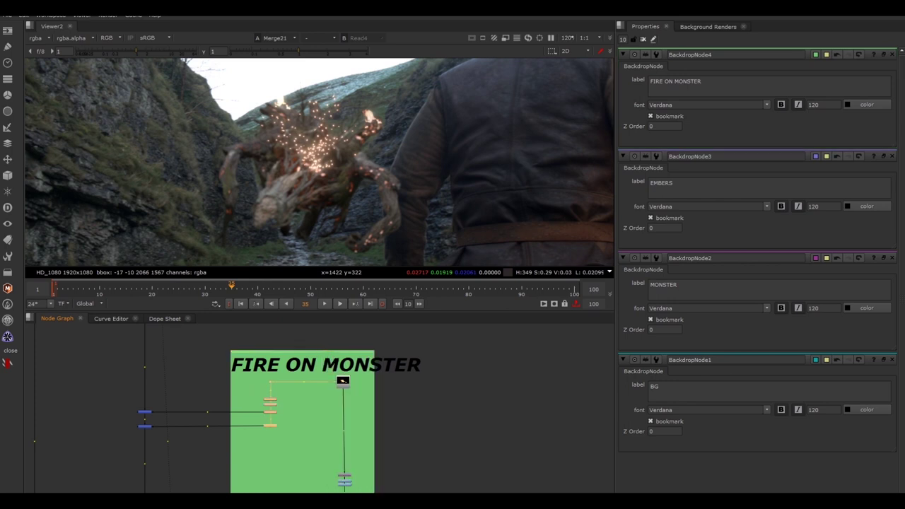
pyautogui.click(815, 55)
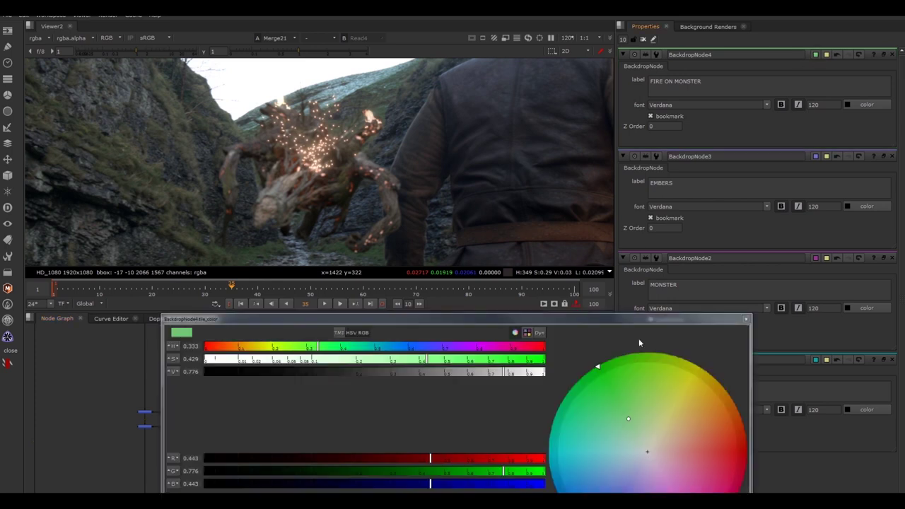
pyautogui.click(716, 423)
pyautogui.click(745, 318)
pyautogui.click(491, 423)
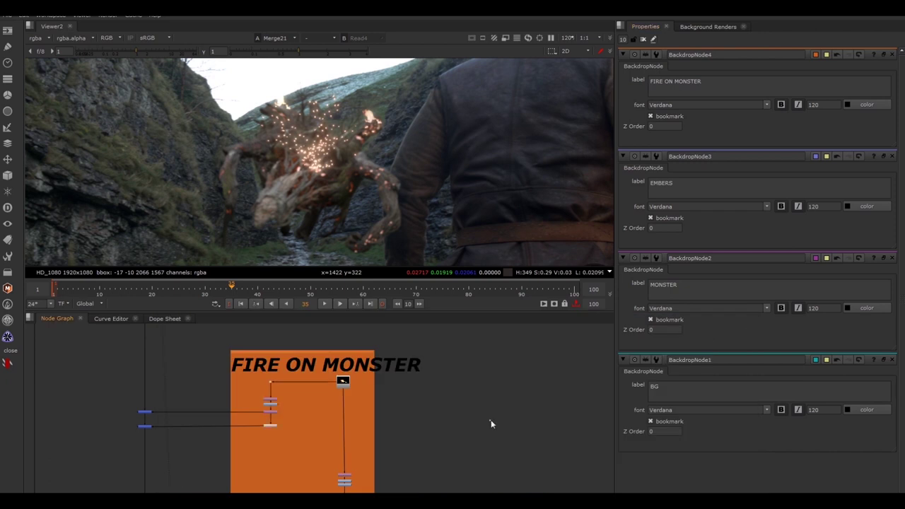
# Close all open node properties and widen the FIRE ON MONSTER backdrop to contain its whole label
pyautogui.click(644, 39)
pyautogui.scroll(3, 438, 489)
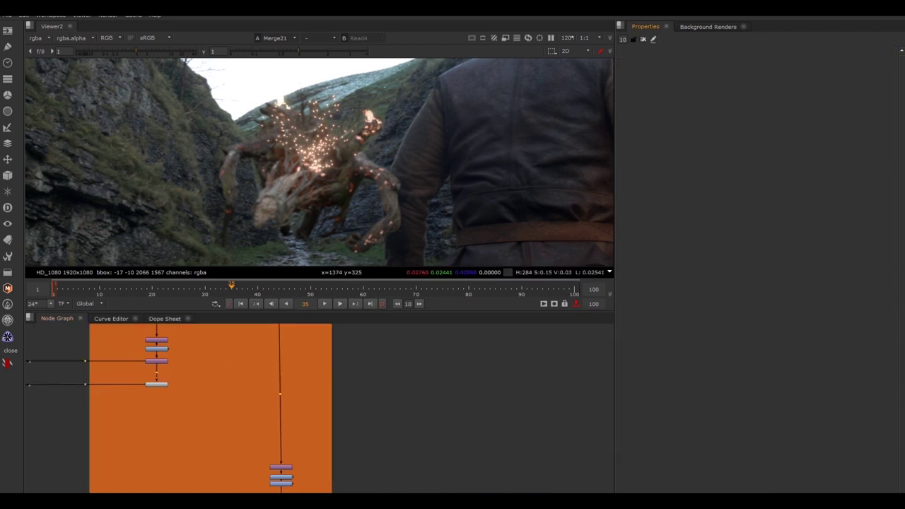
pyautogui.moveTo(332, 488); pyautogui.dragTo(491, 487)
pyautogui.scroll(-4, 386, 480)
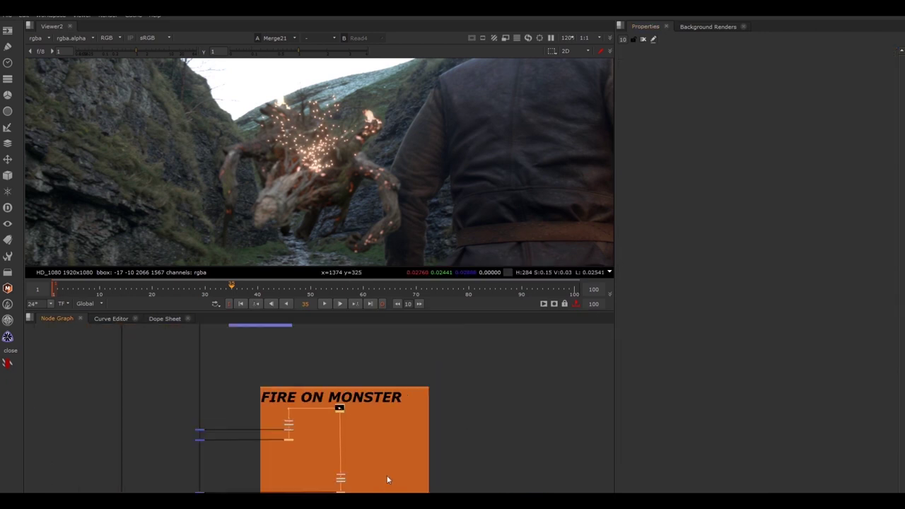
# Show the Read6 ground fire footage in the viewer and fit it to the view
pyautogui.moveTo(376, 465); pyautogui.dragTo(375, 343, button='middle')
pyautogui.scroll(3, 257, 491)
pyautogui.click(253, 464)
pyautogui.press('1')
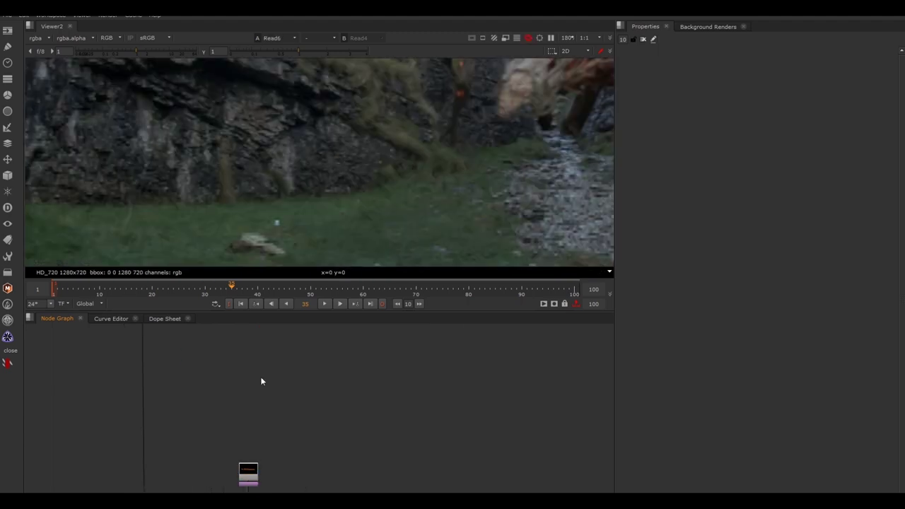
pyautogui.press('f')
# View the composite at Merge23, where the Read6 fire joins the main pipe
pyautogui.click(144, 507)
pyautogui.press('1')
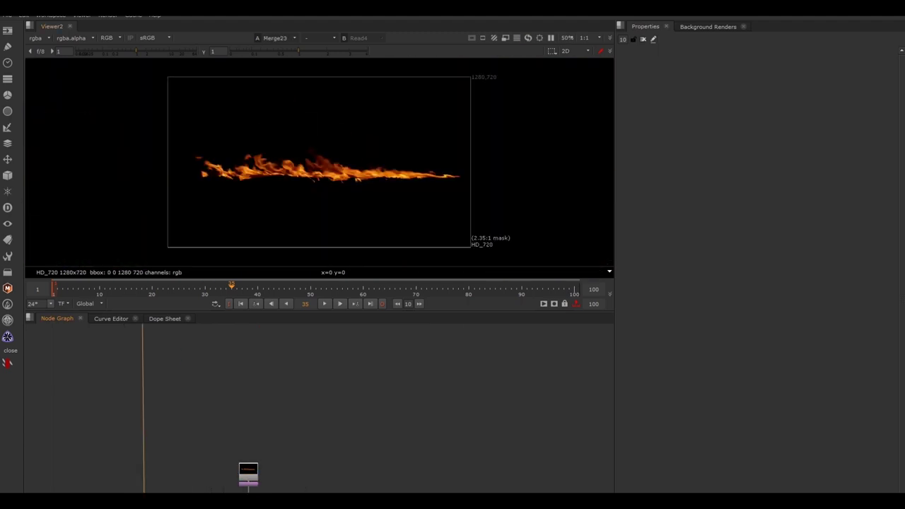
pyautogui.moveTo(174, 498); pyautogui.dragTo(218, 439, button='middle')
pyautogui.scroll(2, 200, 473)
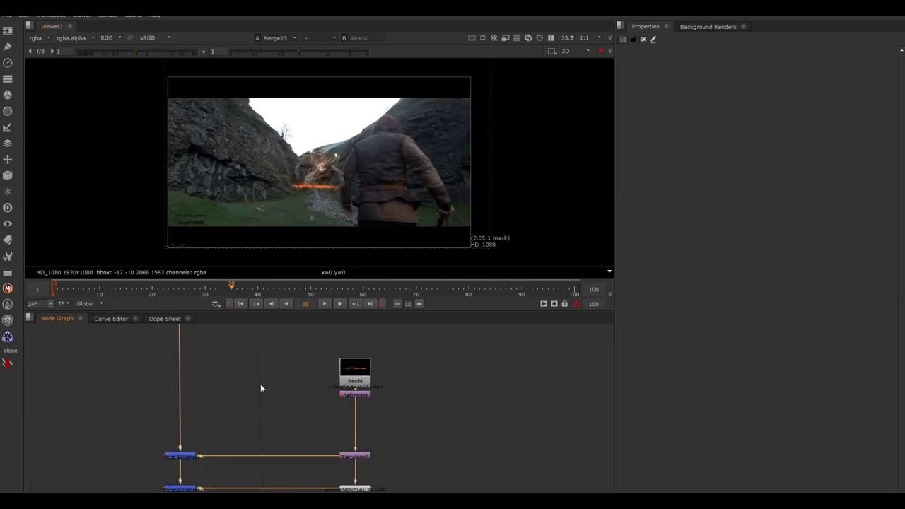
# Disable the two merges fed by the Read6 fire branch to compare the composite without it
pyautogui.moveTo(260, 386); pyautogui.dragTo(134, 493)
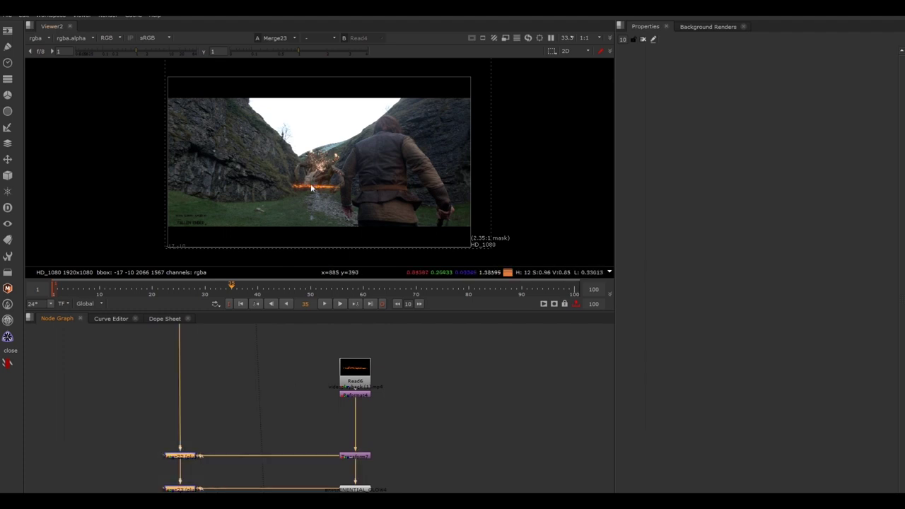
pyautogui.scroll(4, 315, 190)
pyautogui.press('d')
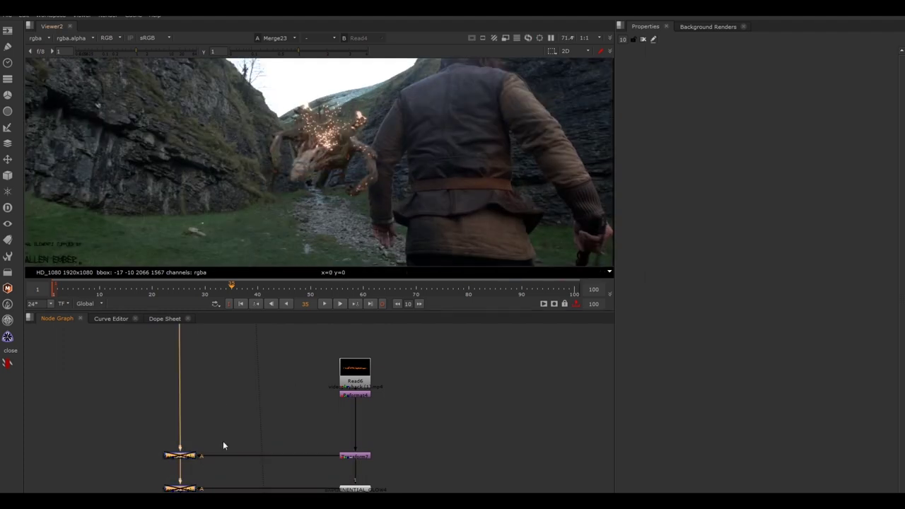
# Re-enable the two merges fed by Read6 and toggle them repeatedly to compare the composite with and without the ground fire
pyautogui.press('d')
pyautogui.moveTo(252, 364); pyautogui.dragTo(96, 494)
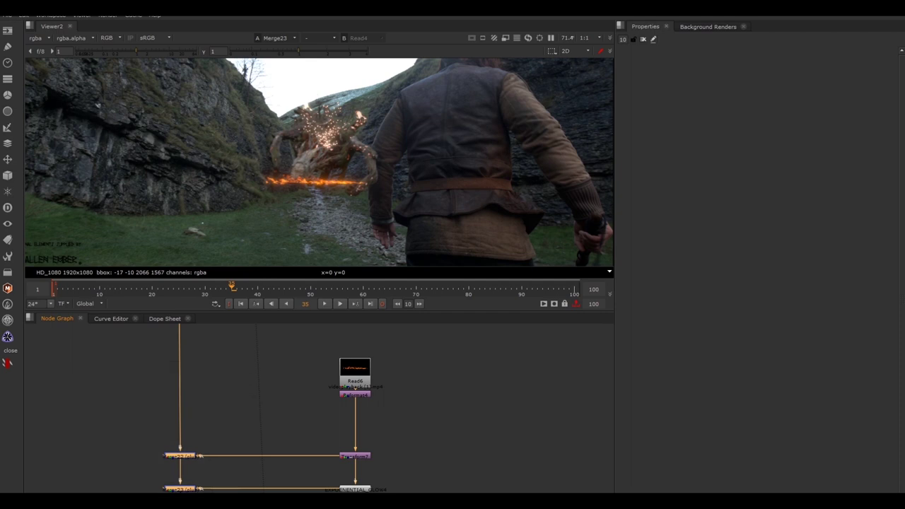
pyautogui.press('d')
pyautogui.press('d')
pyautogui.press('d')
pyautogui.press('d')
pyautogui.press('d')
pyautogui.press('d')
pyautogui.press('d')
pyautogui.press('d')
pyautogui.press('d')
pyautogui.press('d')
pyautogui.press('d')
pyautogui.press('d')
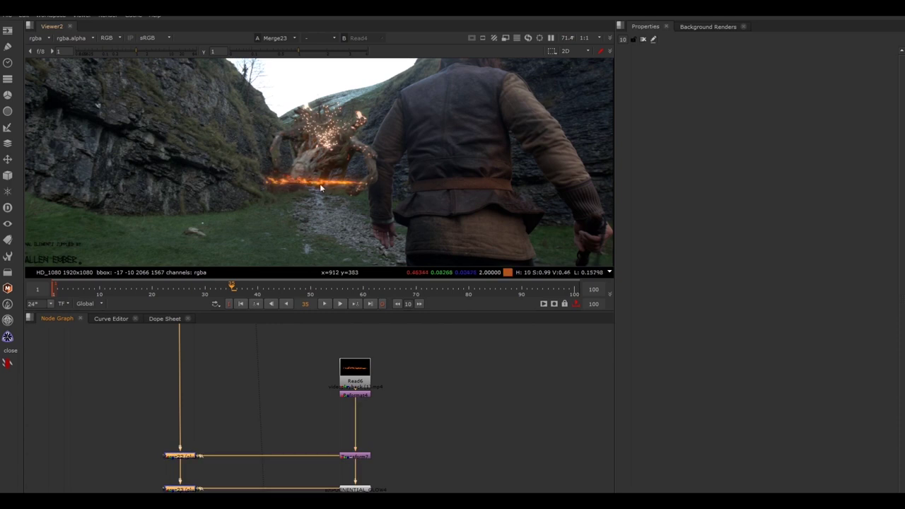
# Create a backdrop around the Read6 fire branch nodes and label it FIRE ON GROUND
pyautogui.moveTo(421, 342); pyautogui.dragTo(261, 494)
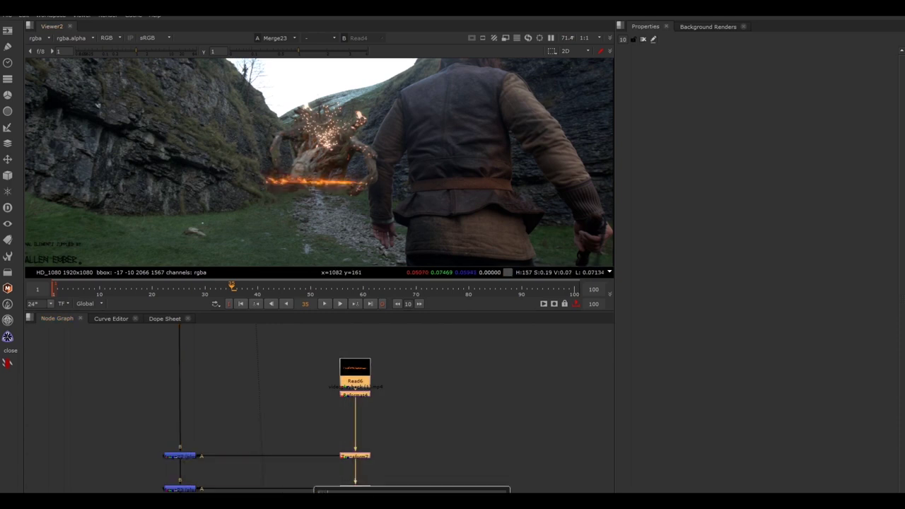
pyautogui.press('Return')
pyautogui.doubleClick(359, 330)
pyautogui.click(712, 85)
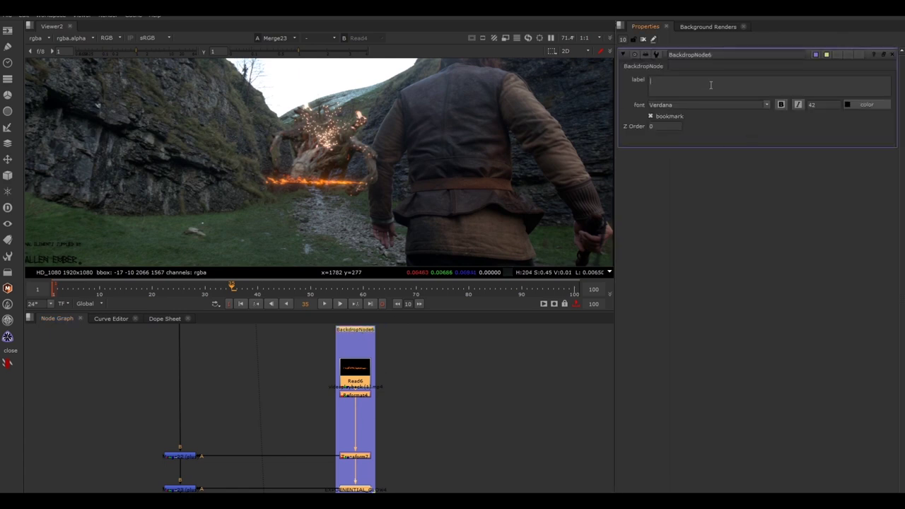
pyautogui.write('FIRE ON GROUND')
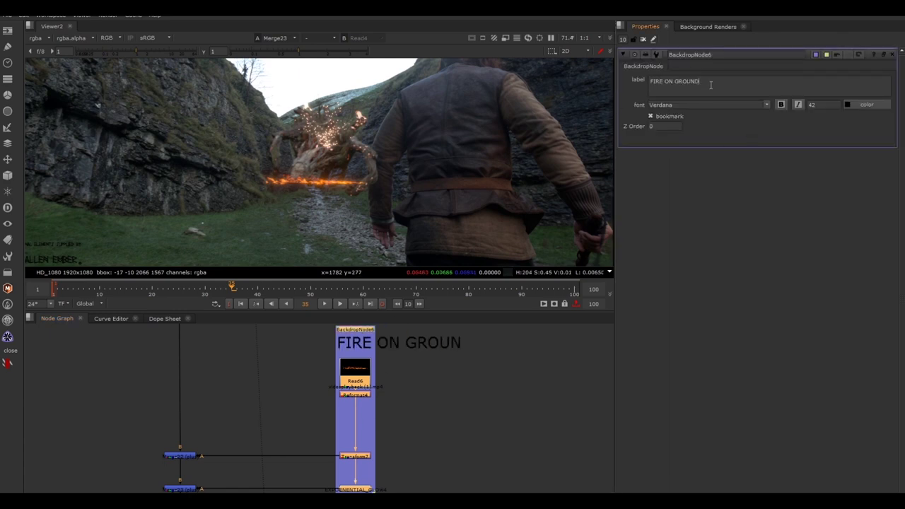
# Set the FIRE ON GROUND label's font size to 120 and make it bold and italic
pyautogui.doubleClick(811, 104)
pyautogui.write('120')
pyautogui.click(781, 104)
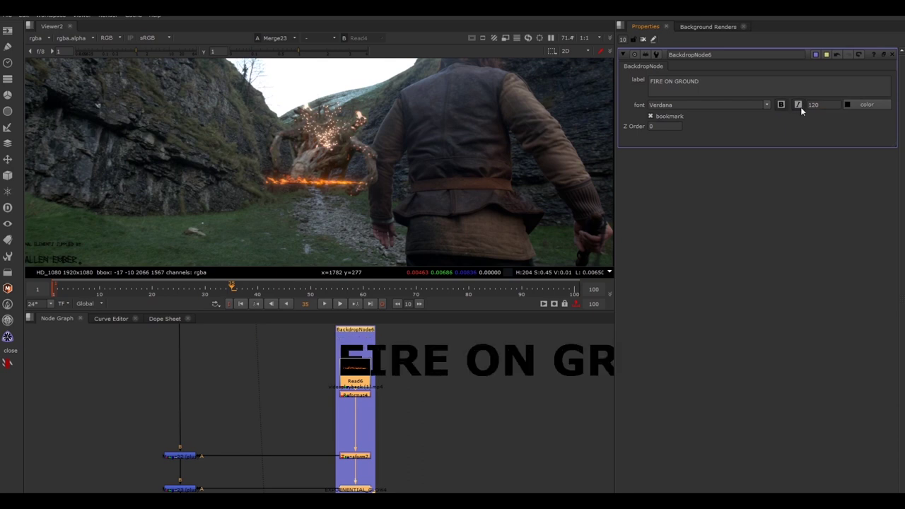
pyautogui.click(798, 104)
# Enlarge and reposition the FIRE ON GROUND backdrop so it encloses the Read6 branch and its whole label
pyautogui.moveTo(375, 424); pyautogui.dragTo(612, 429)
pyautogui.scroll(-4, 498, 441)
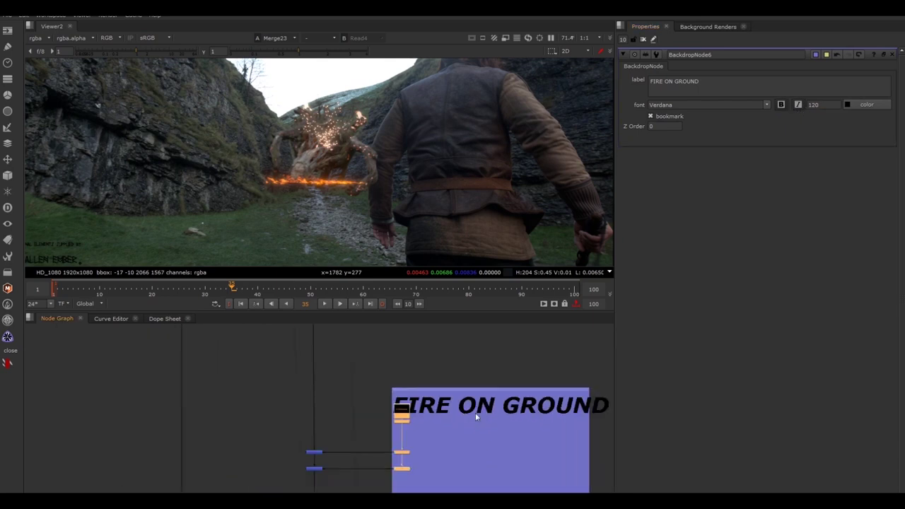
pyautogui.moveTo(502, 386); pyautogui.dragTo(448, 373)
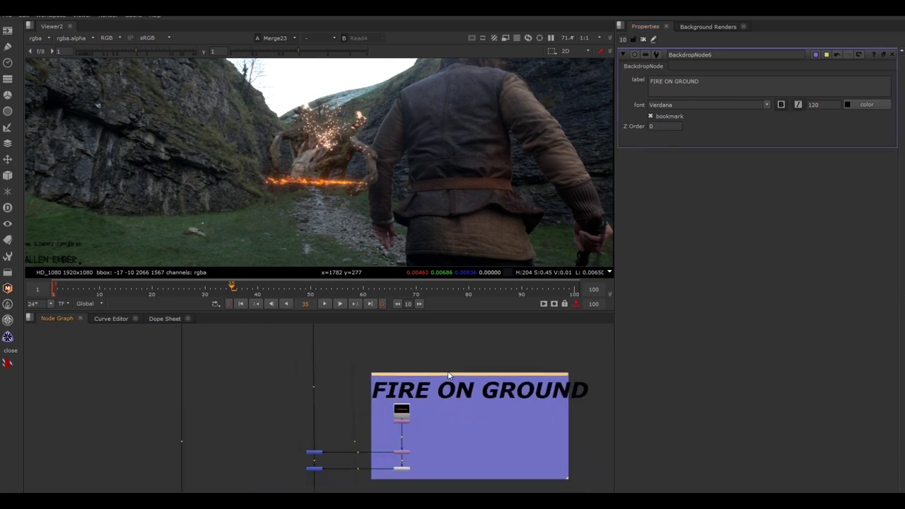
pyautogui.moveTo(566, 479); pyautogui.dragTo(589, 487)
pyautogui.scroll(-5, 521, 464)
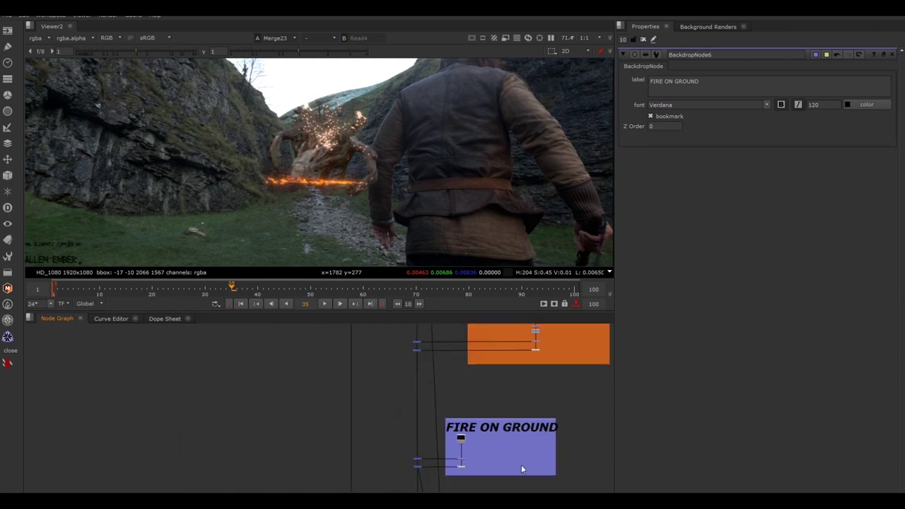
# Review the TO DO note's tasks for the monster, embers and ground fire, and return to the FIRE ON GROUND backdrop
pyautogui.moveTo(521, 464); pyautogui.dragTo(438, 329, button='middle')
pyautogui.moveTo(409, 425); pyautogui.dragTo(404, 334, button='middle')
pyautogui.scroll(-3, 474, 474)
pyautogui.moveTo(481, 477); pyautogui.dragTo(462, 445, button='middle')
pyautogui.click(470, 432)
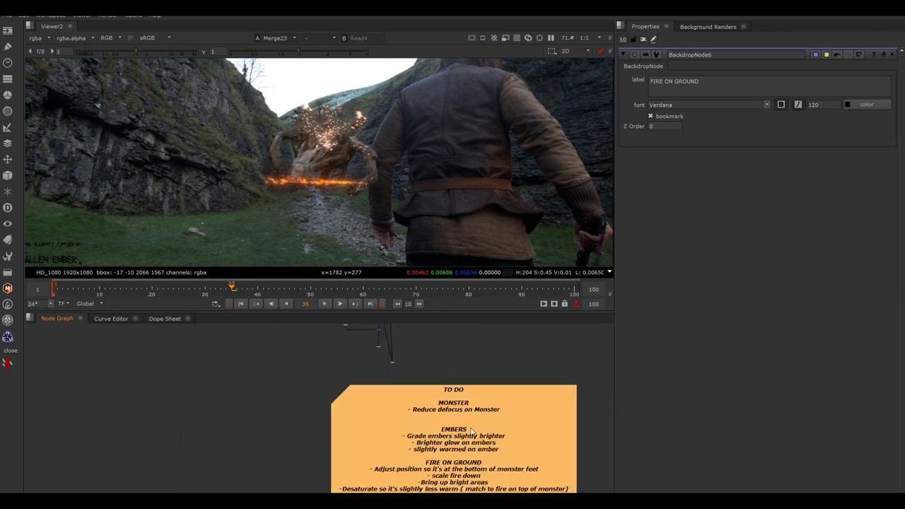
pyautogui.moveTo(473, 353); pyautogui.dragTo(485, 490, button='middle')
pyautogui.scroll(3, 486, 490)
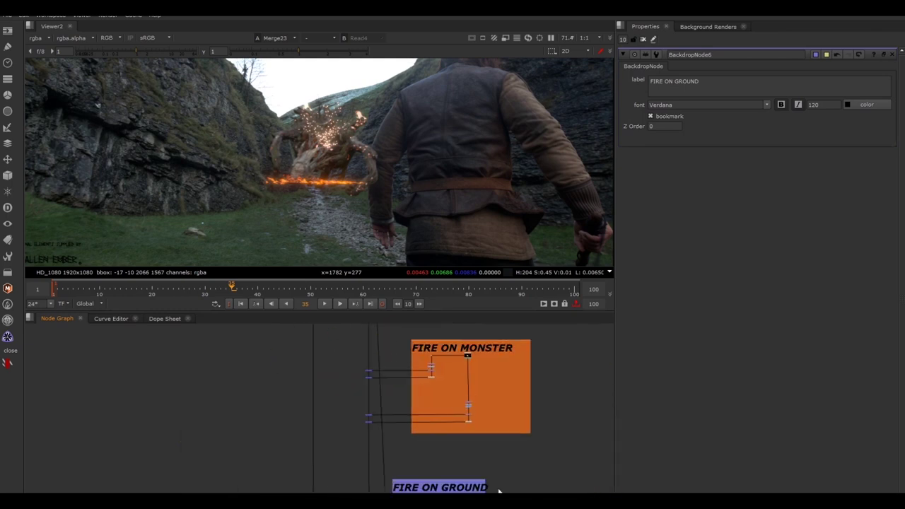
pyautogui.scroll(4, 496, 484)
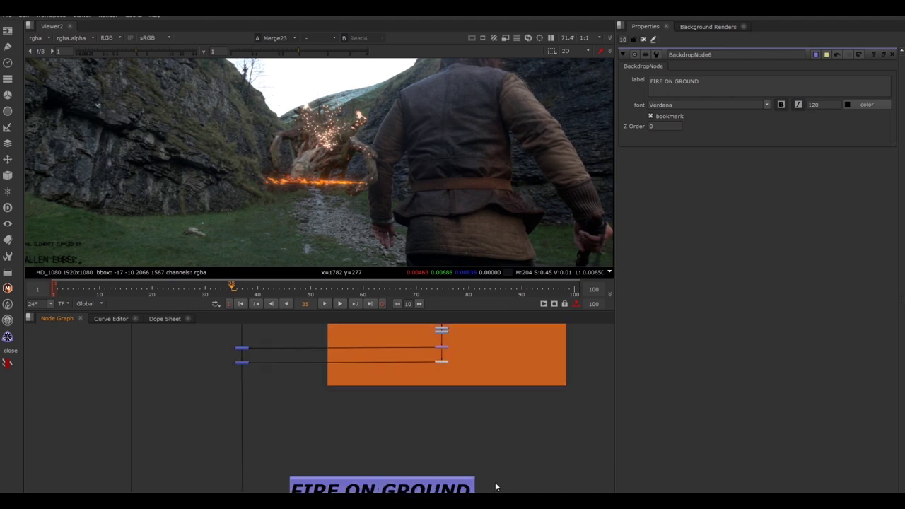
pyautogui.moveTo(389, 476); pyautogui.dragTo(395, 442, button='middle')
# Change the FIRE ON GROUND backdrop's tile colour to pink
pyautogui.click(393, 446)
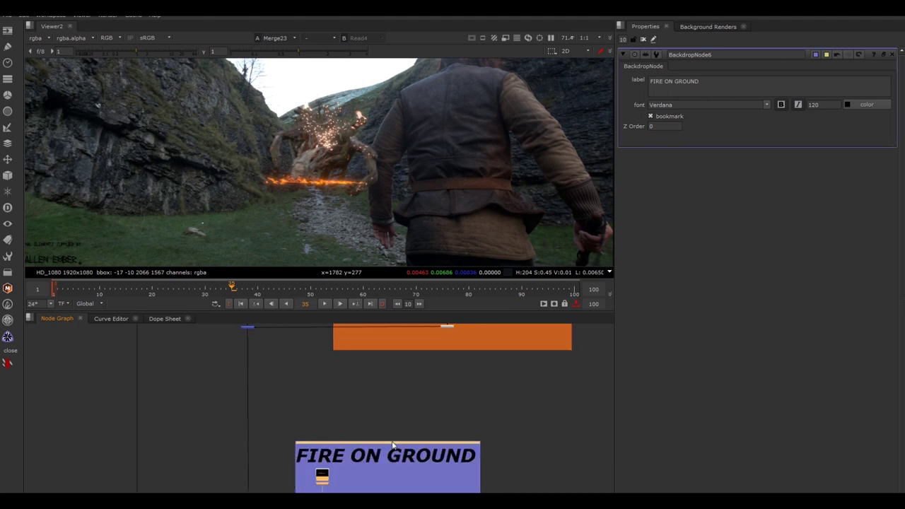
pyautogui.moveTo(723, 85); pyautogui.dragTo(654, 86)
pyautogui.click(660, 84)
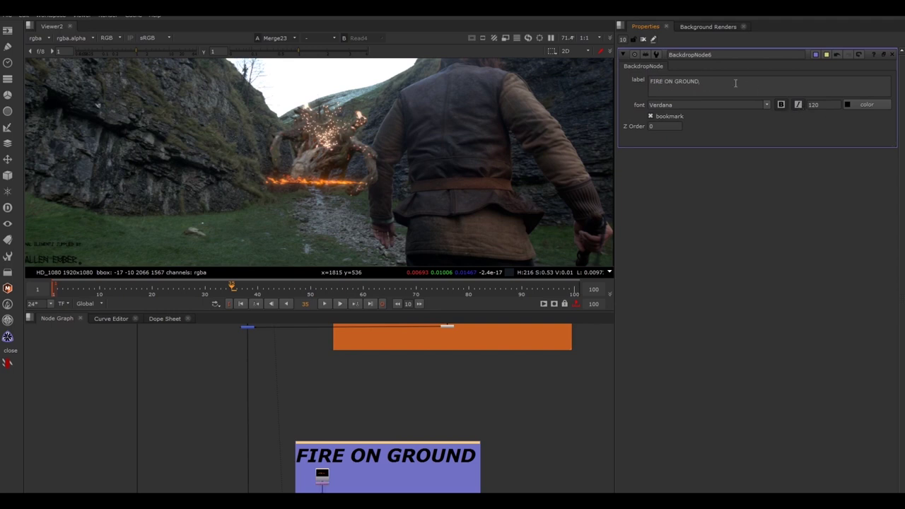
pyautogui.moveTo(735, 84); pyautogui.dragTo(661, 77)
pyautogui.click(817, 55)
pyautogui.moveTo(689, 388); pyautogui.dragTo(598, 405)
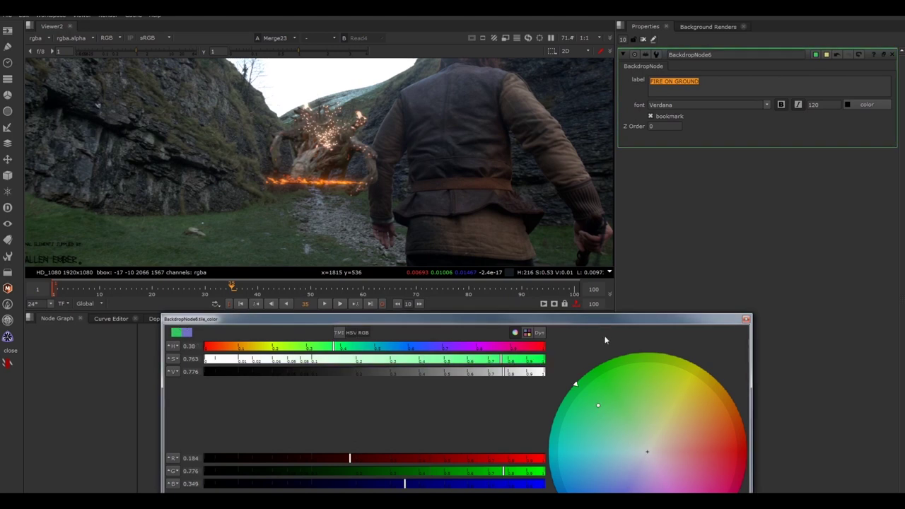
pyautogui.moveTo(599, 319); pyautogui.dragTo(668, 124)
pyautogui.moveTo(774, 267); pyautogui.dragTo(763, 284)
pyautogui.click(815, 124)
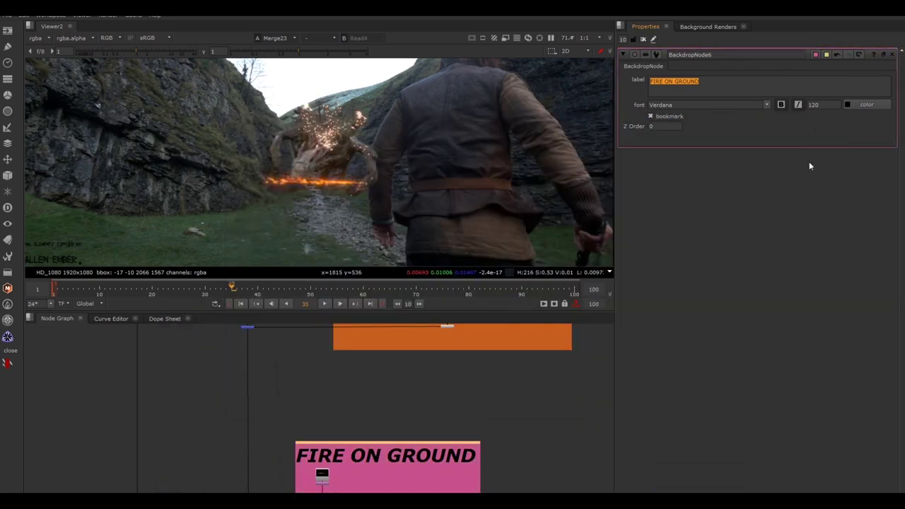
pyautogui.click(529, 425)
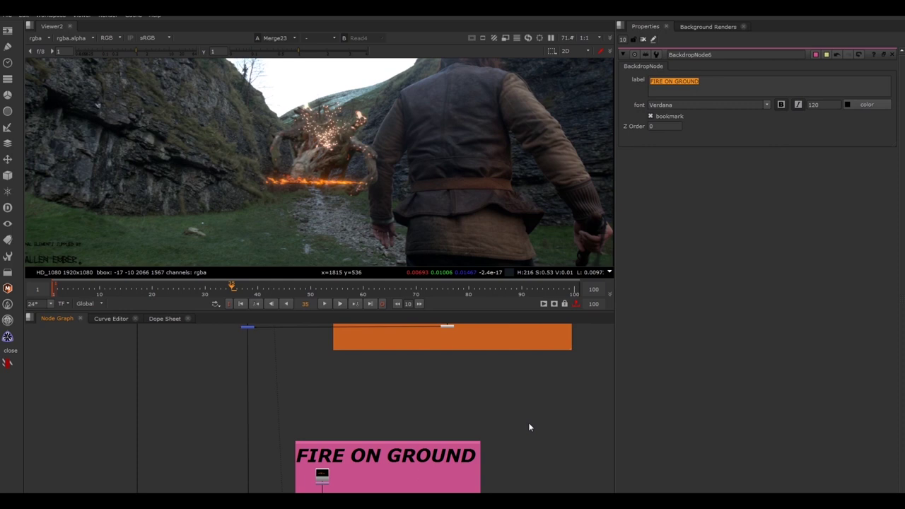
# Set the last frame of the project's frame range to 56
pyautogui.scroll(-6, 528, 427)
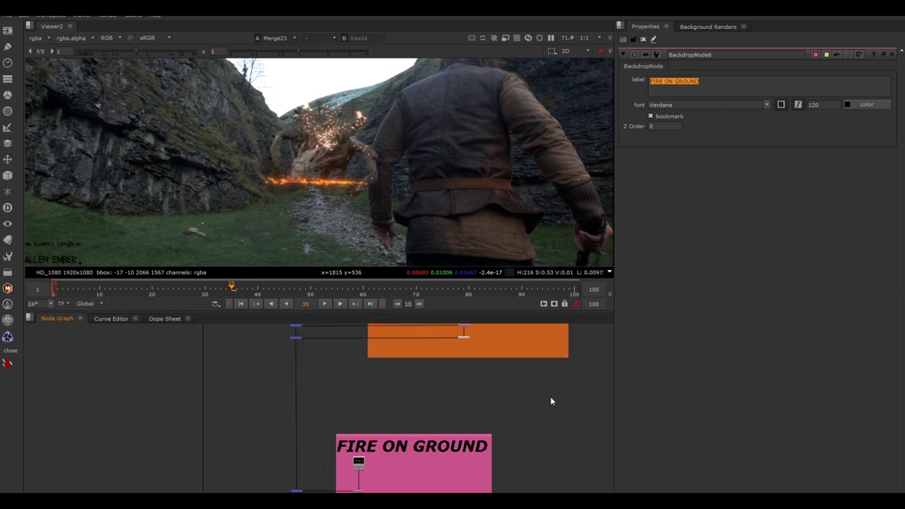
pyautogui.scroll(-3, 475, 444)
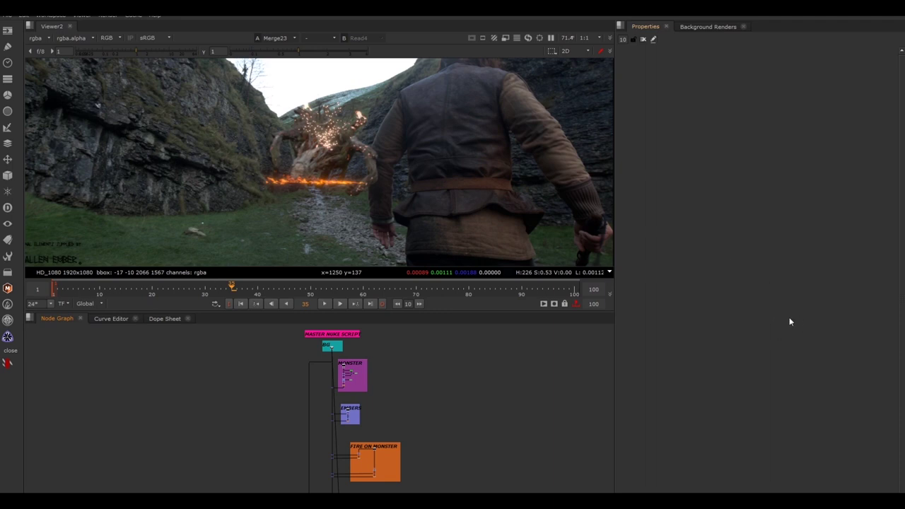
pyautogui.press('s')
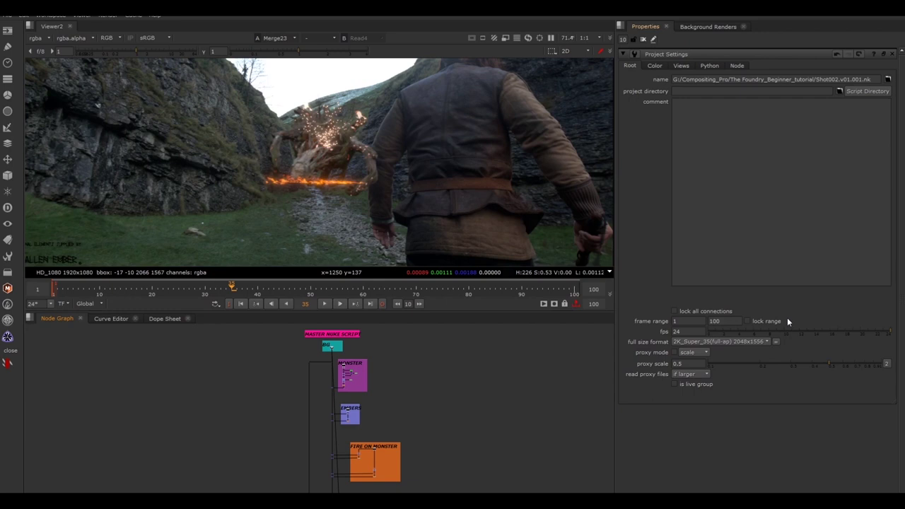
pyautogui.doubleClick(721, 321)
pyautogui.write('56')
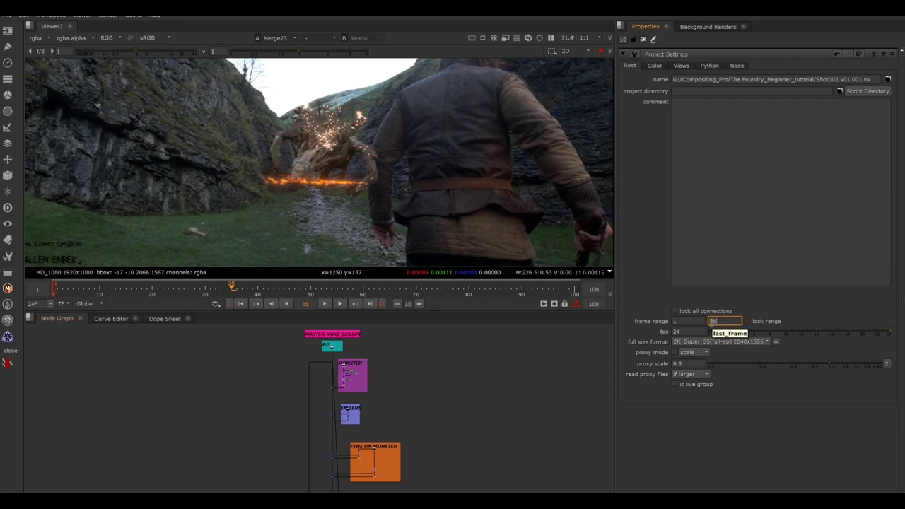
pyautogui.press('Return')
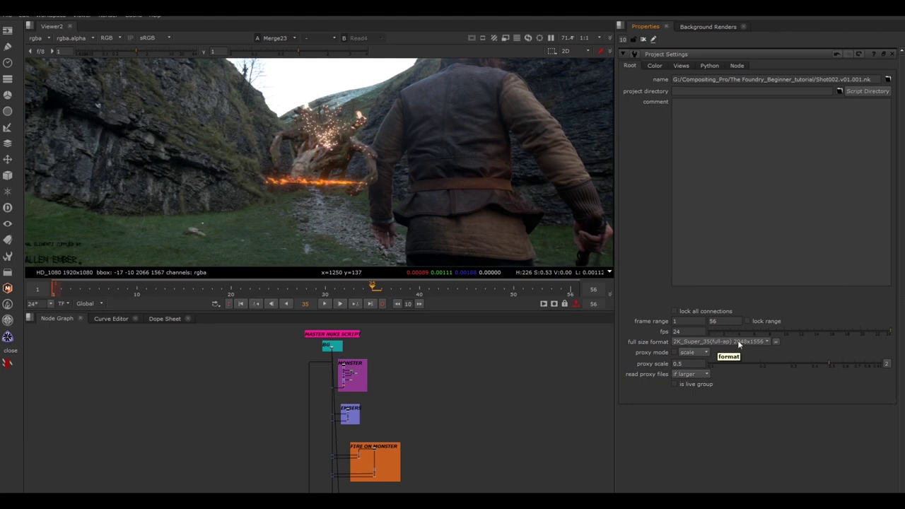
# Show the Read4 background plate in the viewer and examine its format
pyautogui.scroll(3, 385, 408)
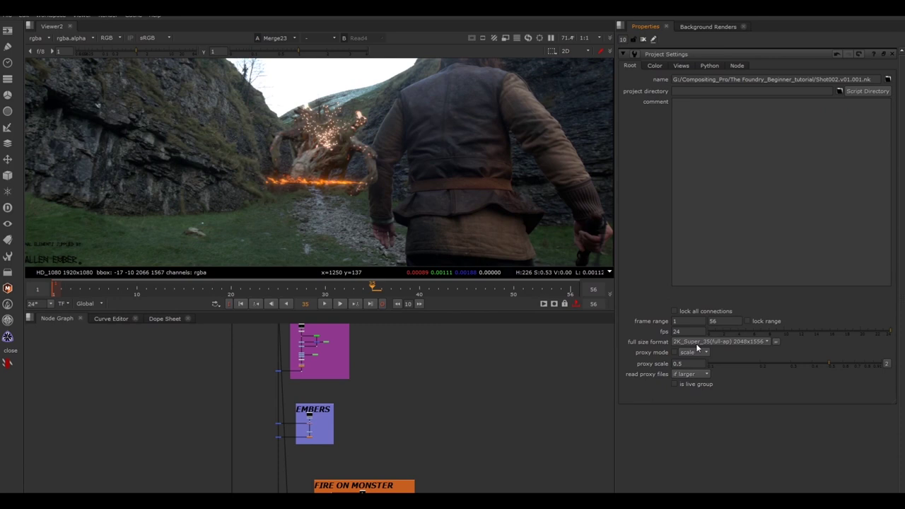
pyautogui.scroll(5, 314, 416)
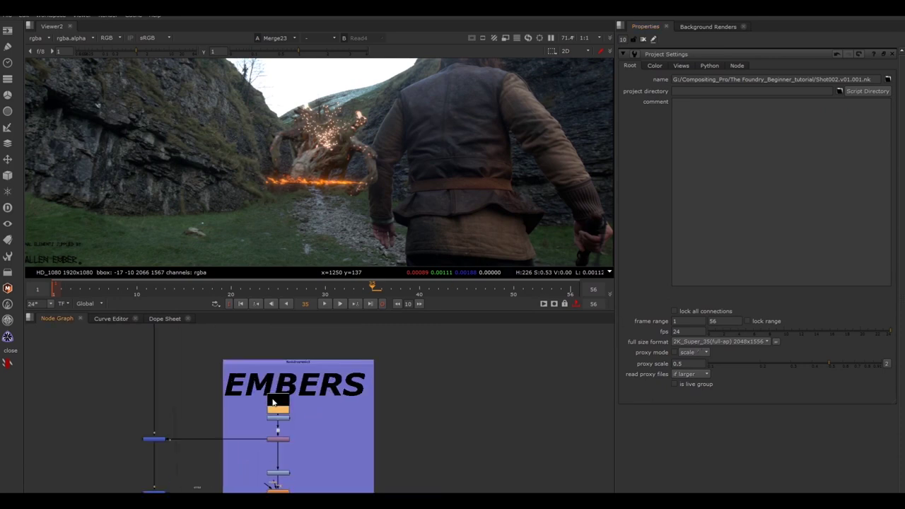
pyautogui.scroll(-6, 320, 443)
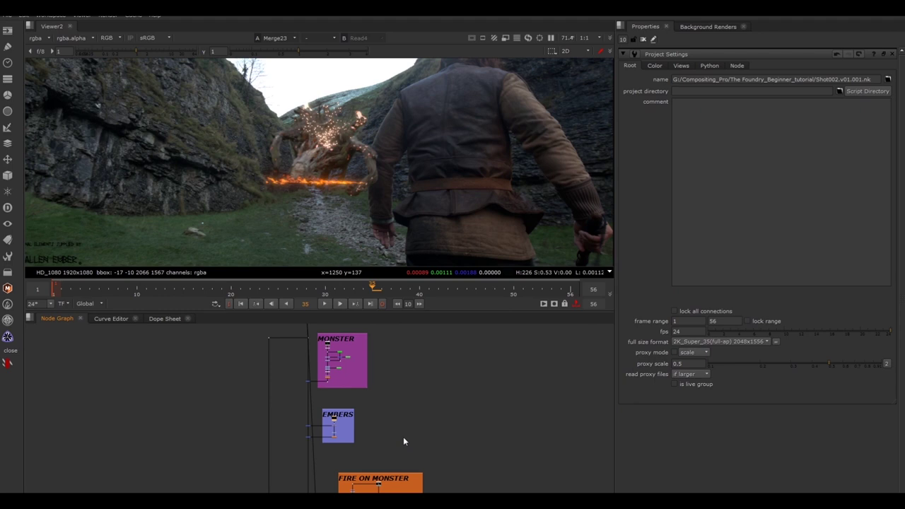
pyautogui.moveTo(402, 417); pyautogui.dragTo(413, 454, button='middle')
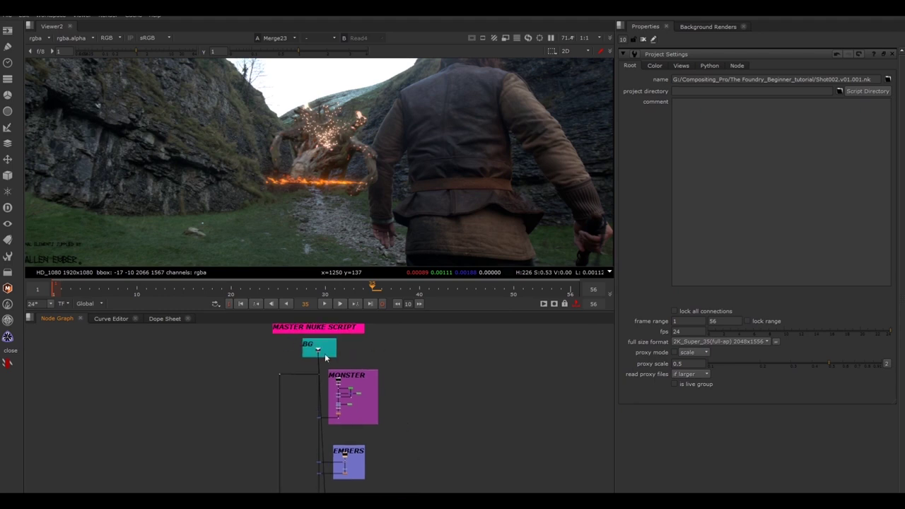
pyautogui.scroll(3, 325, 358)
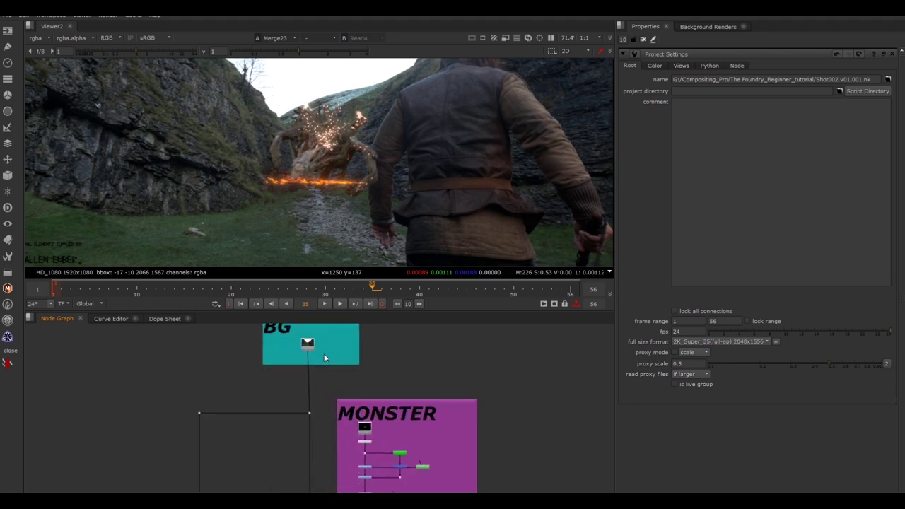
pyautogui.click(308, 344)
pyautogui.press('1')
pyautogui.scroll(-3, 371, 212)
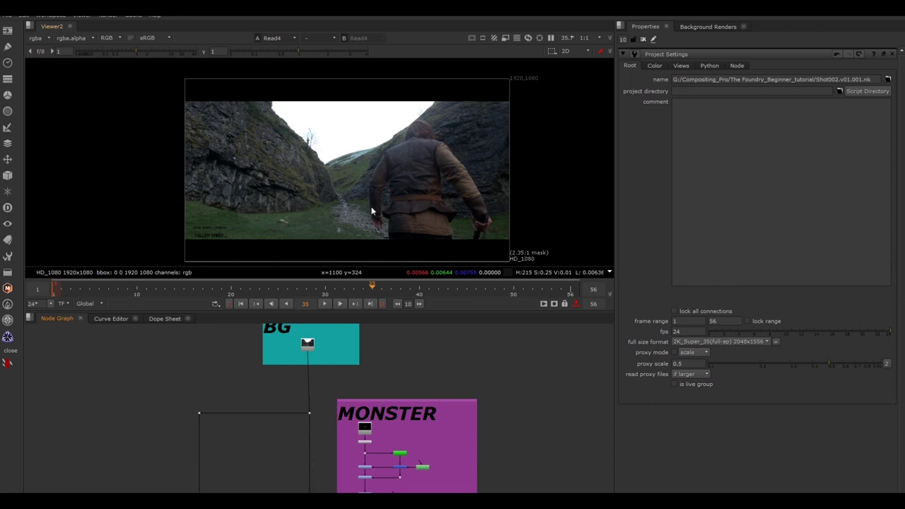
pyautogui.scroll(6, 325, 343)
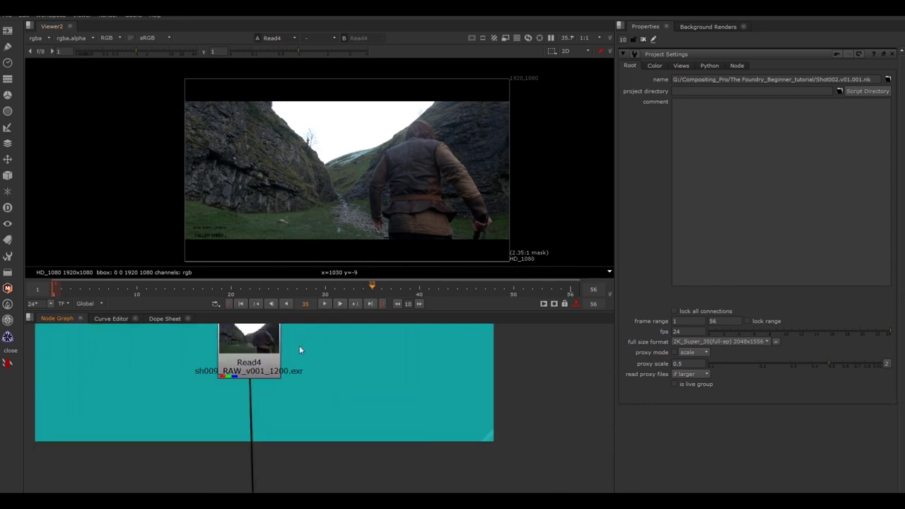
pyautogui.click(256, 349)
pyautogui.moveTo(249, 365); pyautogui.dragTo(254, 366)
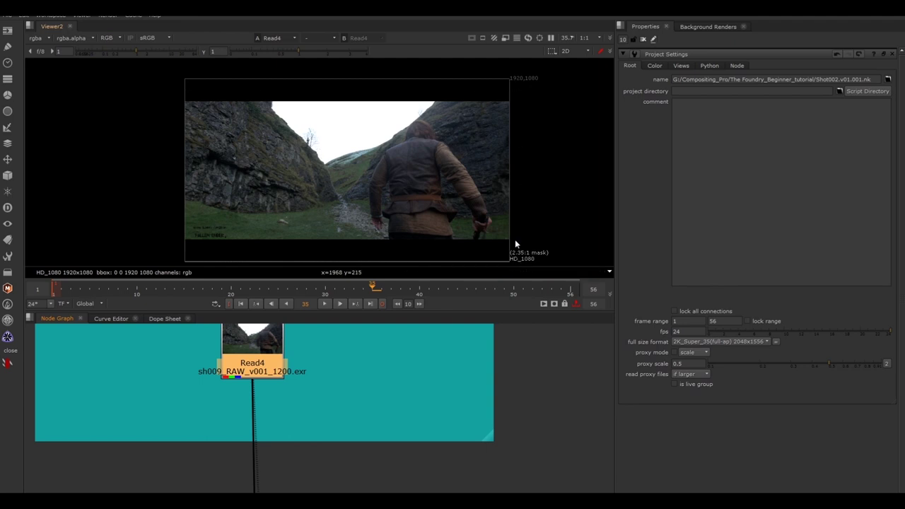
# Set the project's full size format to HD_1080 1920x1080 and deselect Read4
pyautogui.click(690, 342)
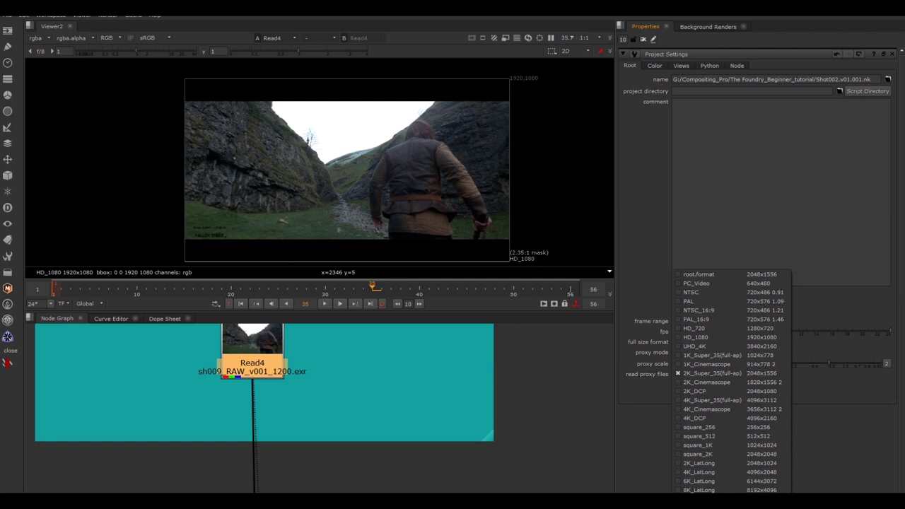
pyautogui.click(692, 337)
pyautogui.click(495, 428)
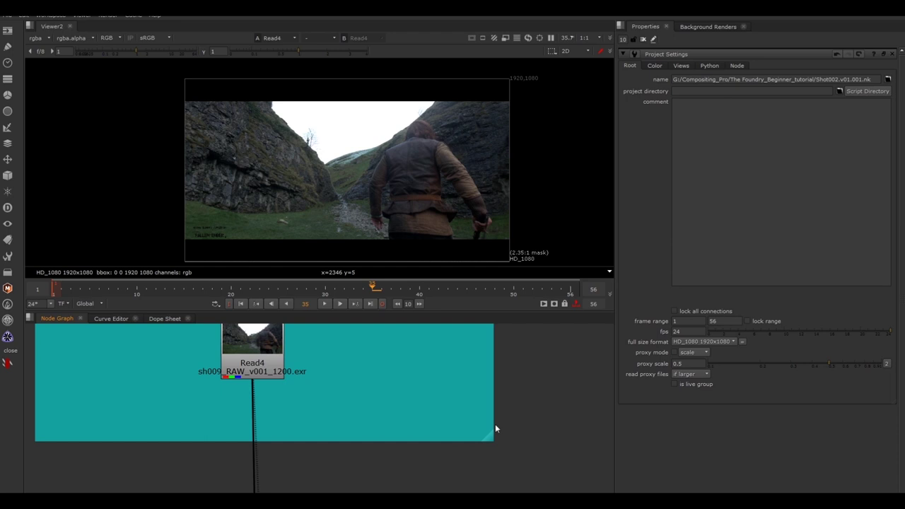
# Add an unconnected Roto node beside the BG backdrop and show it in the viewer
pyautogui.press('Tab')
pyautogui.write('roto')
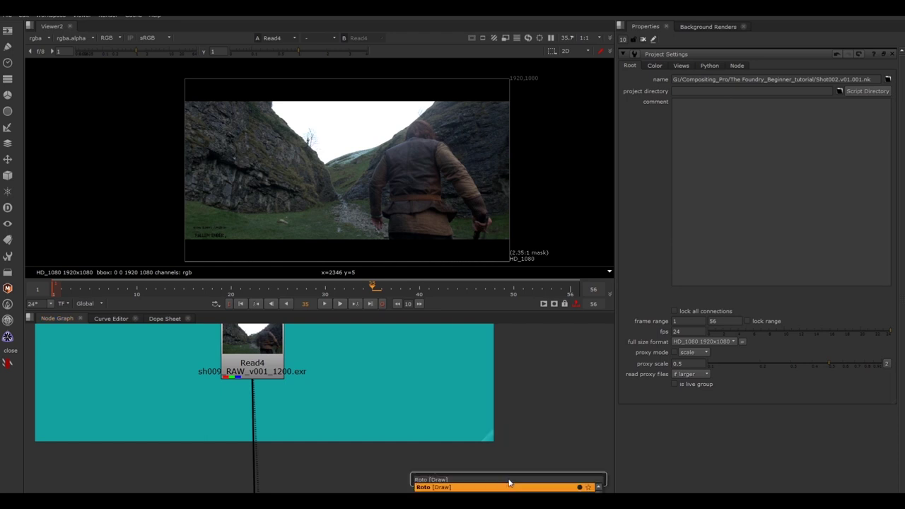
pyautogui.press('Return')
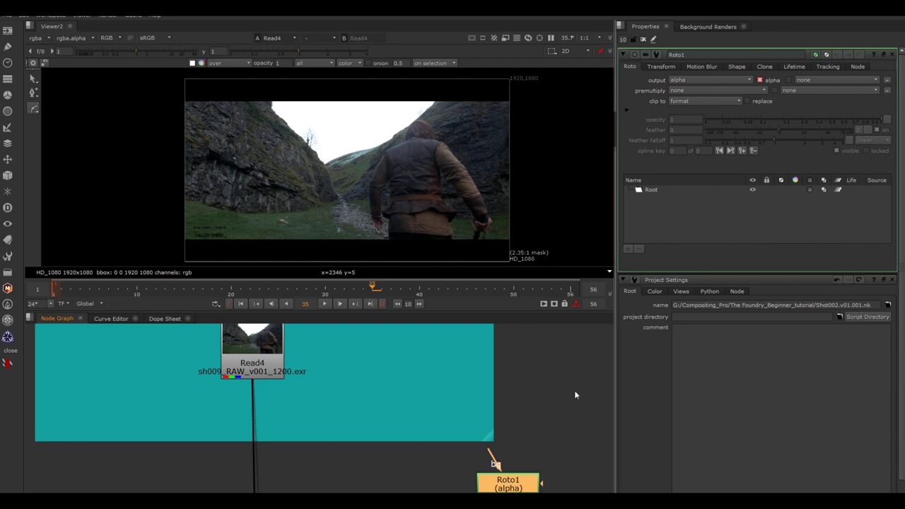
pyautogui.press('1')
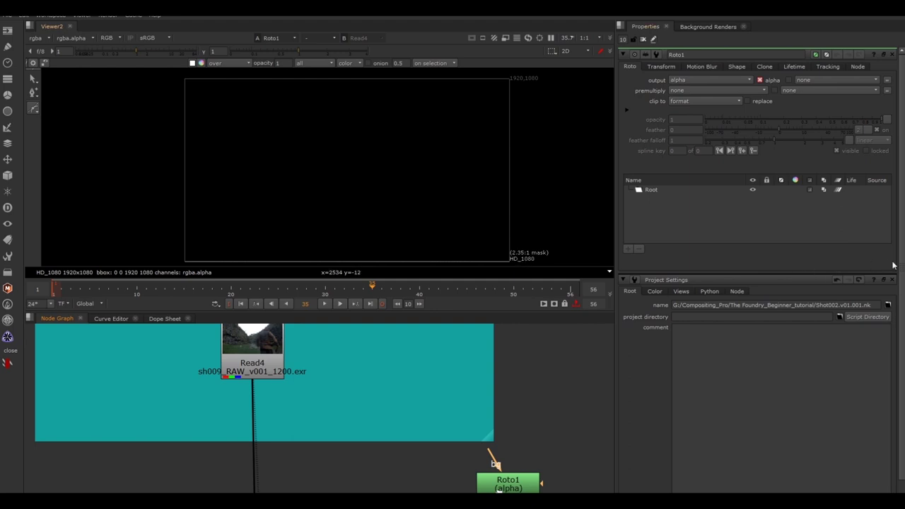
# Set the project's full size format to square_1K 1024x1024 with the Roto1 node in the viewer
pyautogui.moveTo(895, 263); pyautogui.dragTo(895, 313)
pyautogui.click(707, 496)
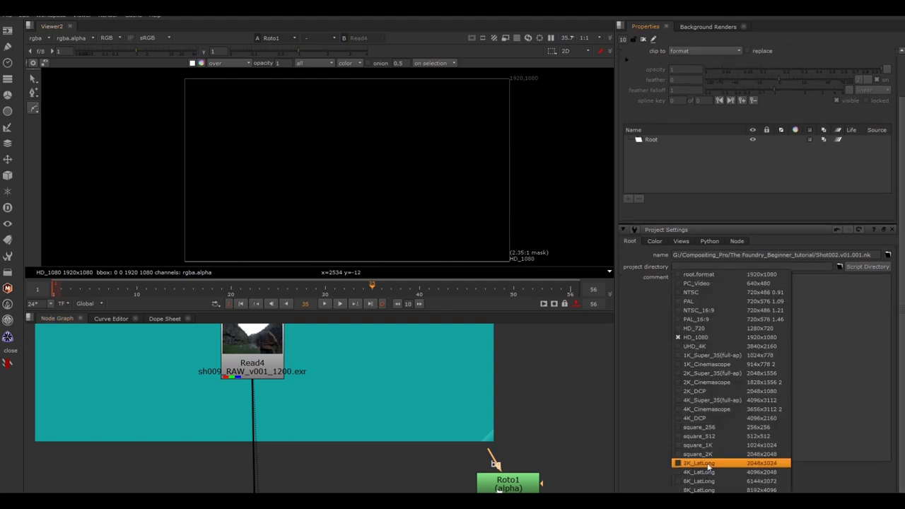
pyautogui.click(704, 445)
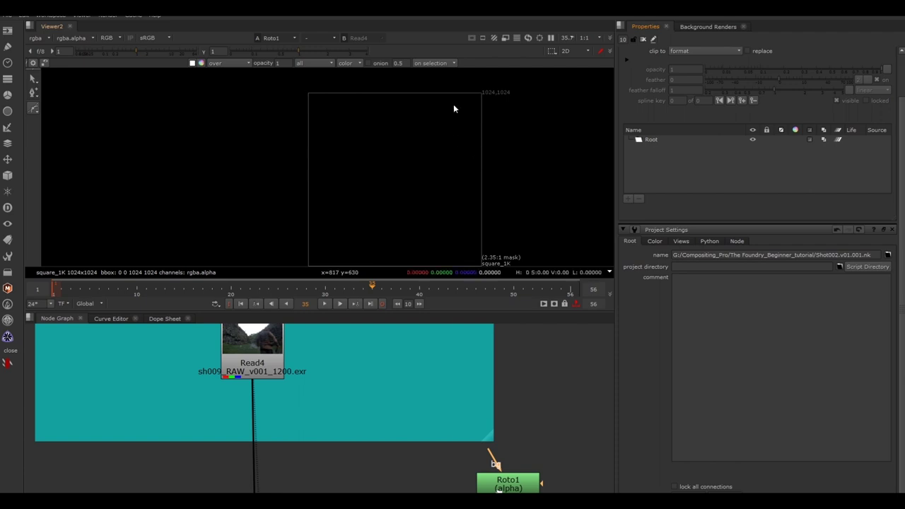
# Set the project's full size format back to HD_1080 1920x1080 and delete the Roto1 node
pyautogui.click(707, 495)
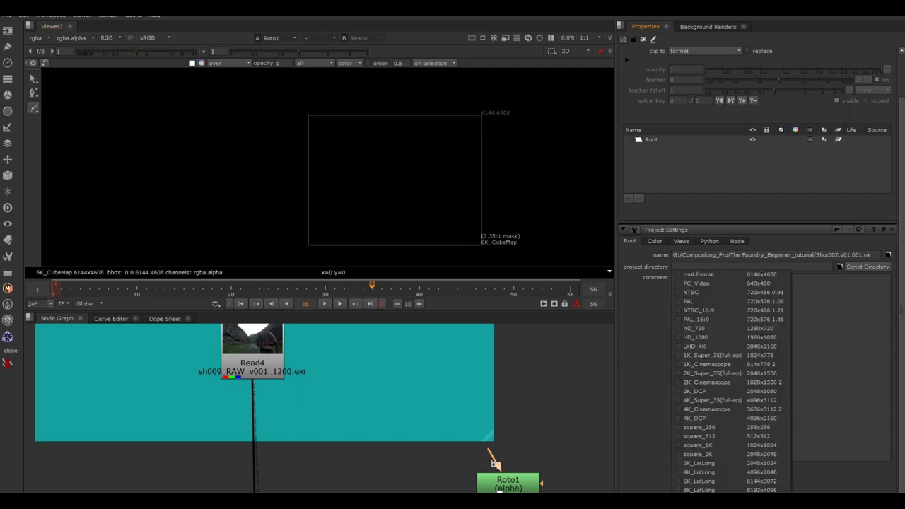
pyautogui.click(701, 337)
pyautogui.click(506, 482)
pyautogui.press('Delete')
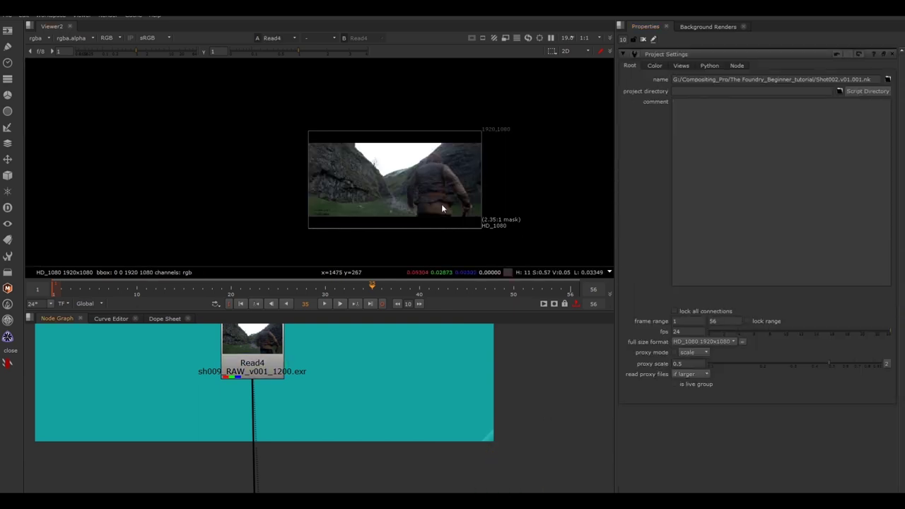
pyautogui.doubleClick(682, 321)
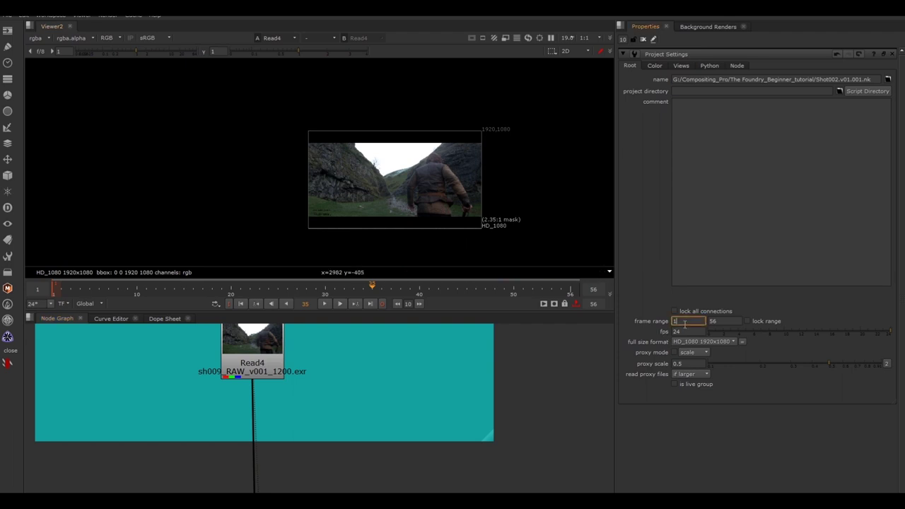
pyautogui.press('Tab')
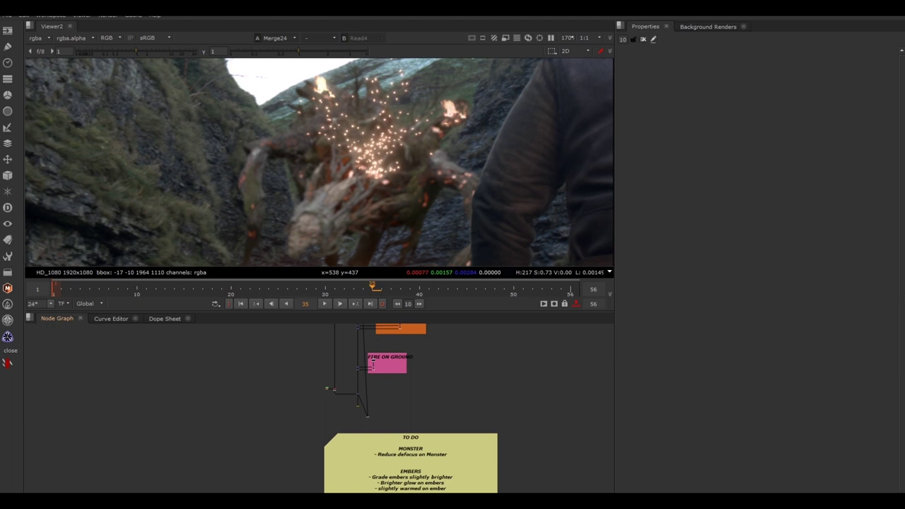
# Read the MONSTER task on the TO DO sticky note
pyautogui.click(356, 485)
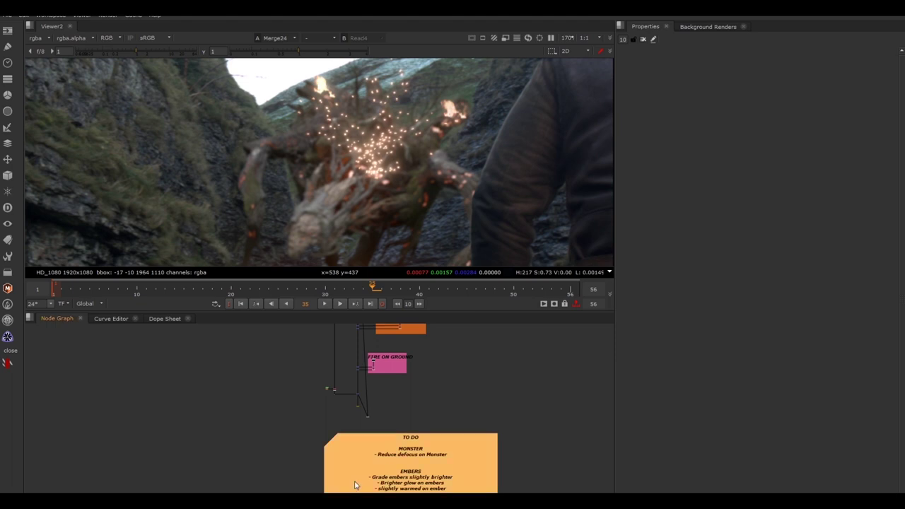
pyautogui.scroll(3, 419, 449)
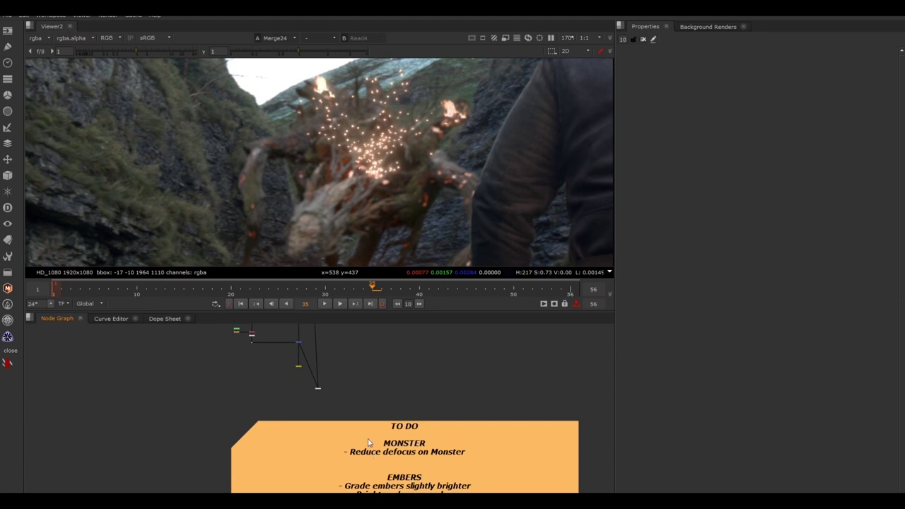
pyautogui.click(393, 414)
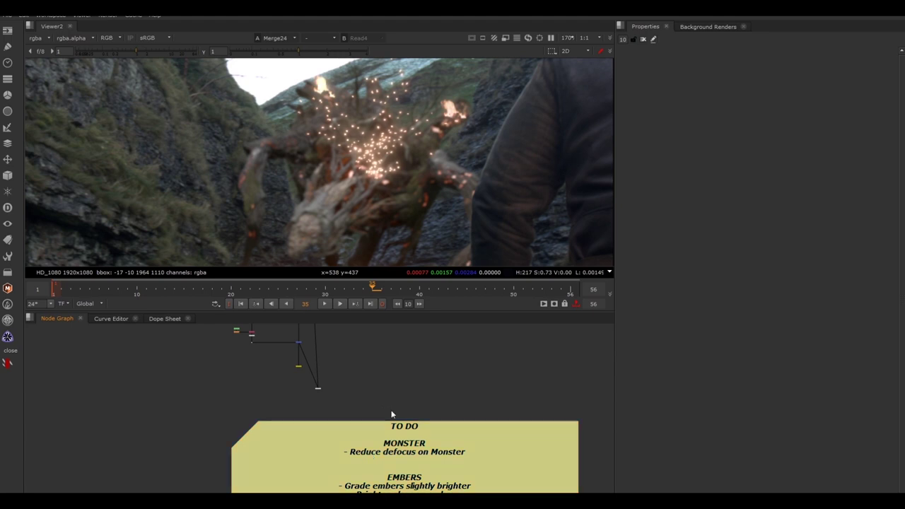
# Select the Merge24 node at the end of the main pipe and show it in the viewer
pyautogui.scroll(9, 291, 339)
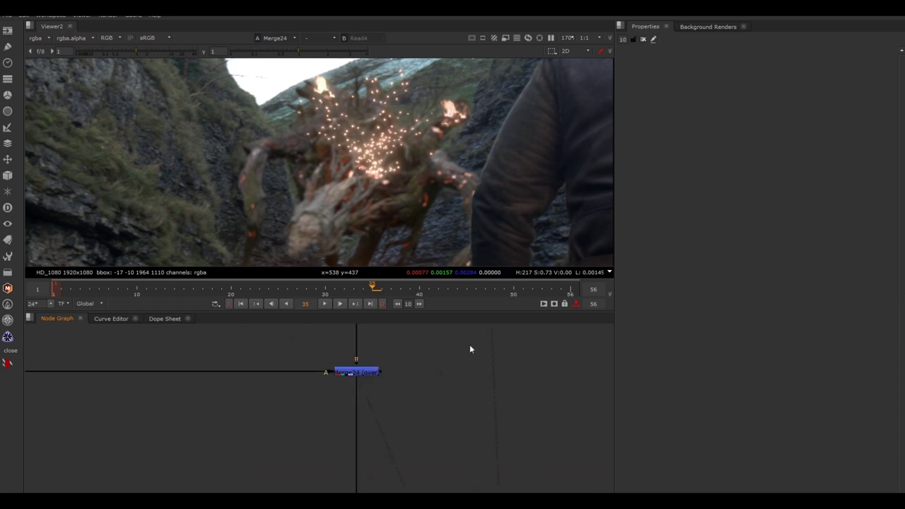
pyautogui.moveTo(469, 345); pyautogui.dragTo(295, 417)
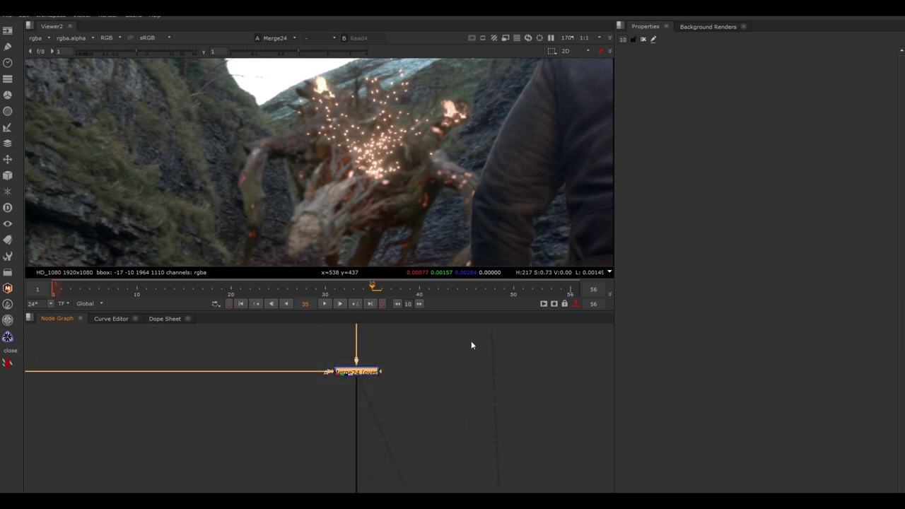
pyautogui.moveTo(477, 336); pyautogui.dragTo(279, 426)
pyautogui.press('1')
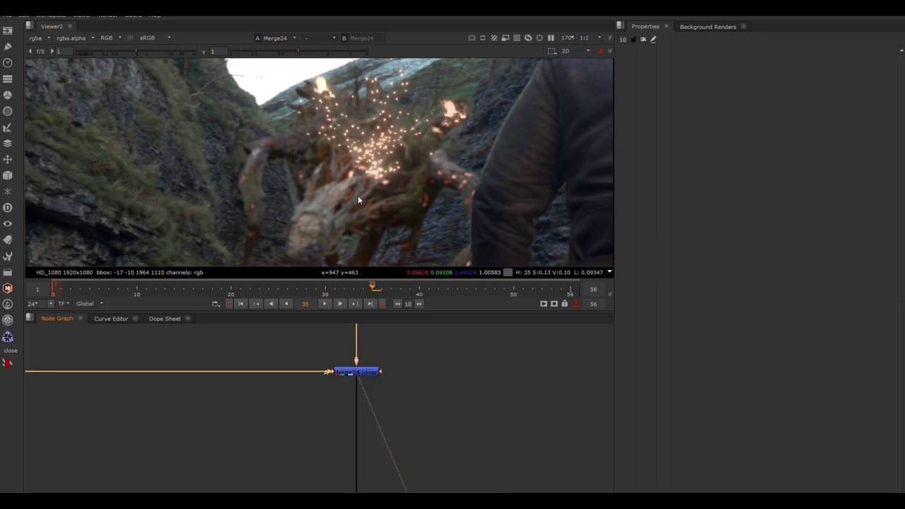
# Examine the defocus on the monster's arm and head closely against the rock background
pyautogui.scroll(1, 256, 176)
pyautogui.scroll(1, 254, 177)
pyautogui.scroll(-3, 258, 188)
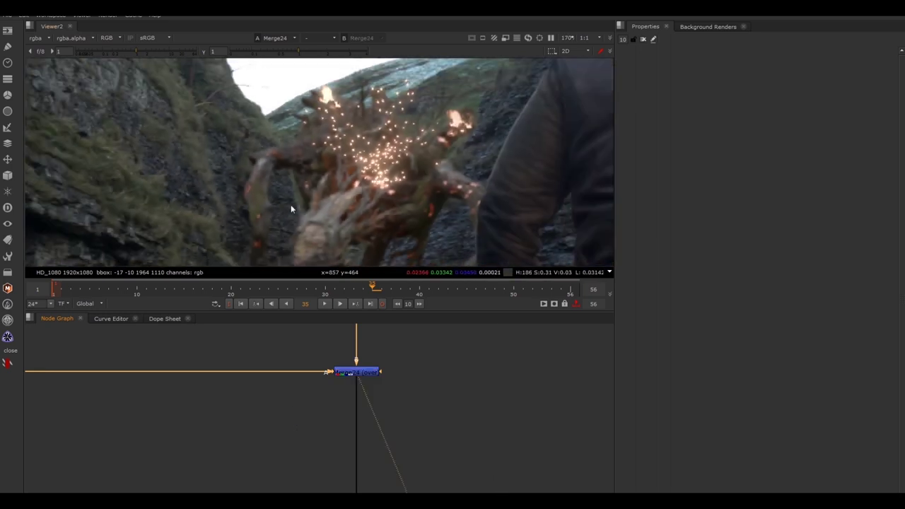
pyautogui.scroll(2, 276, 199)
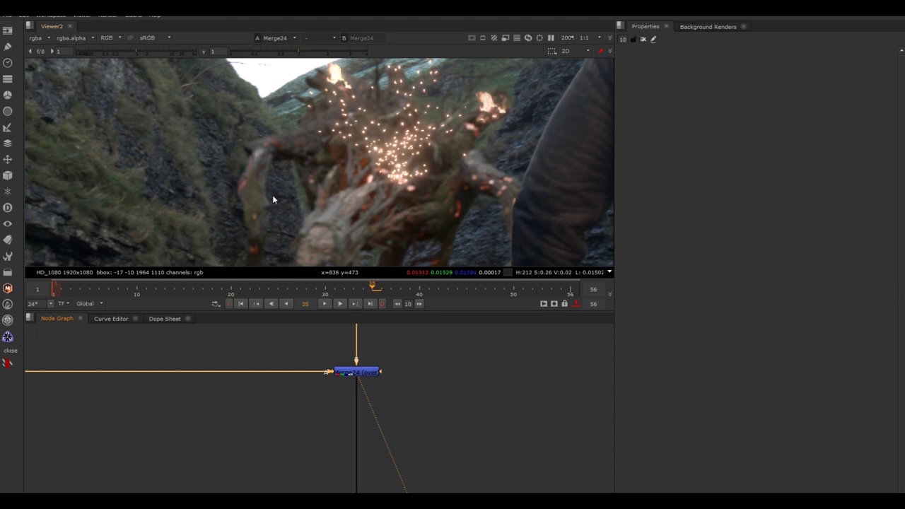
pyautogui.scroll(3, 265, 192)
pyautogui.scroll(-3, 260, 195)
pyautogui.scroll(3, 258, 193)
pyautogui.scroll(-3, 258, 194)
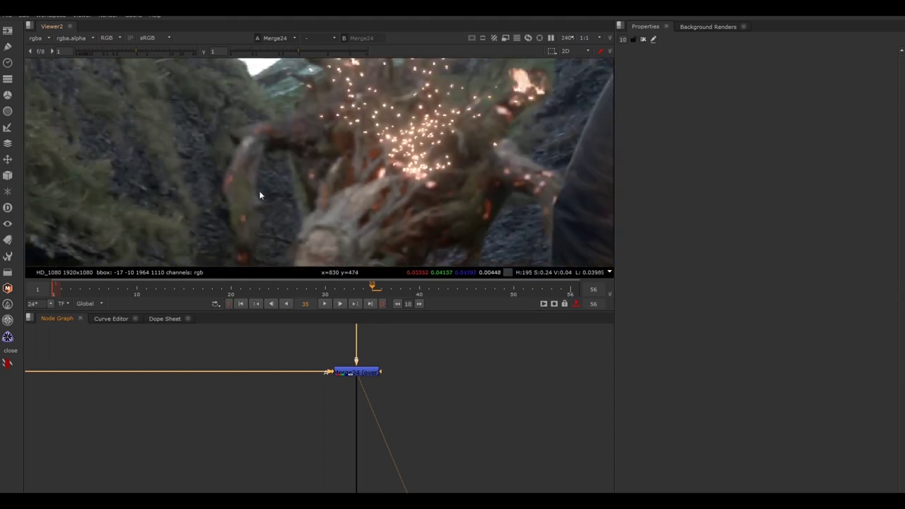
pyautogui.scroll(1, 304, 182)
pyautogui.scroll(4, 273, 191)
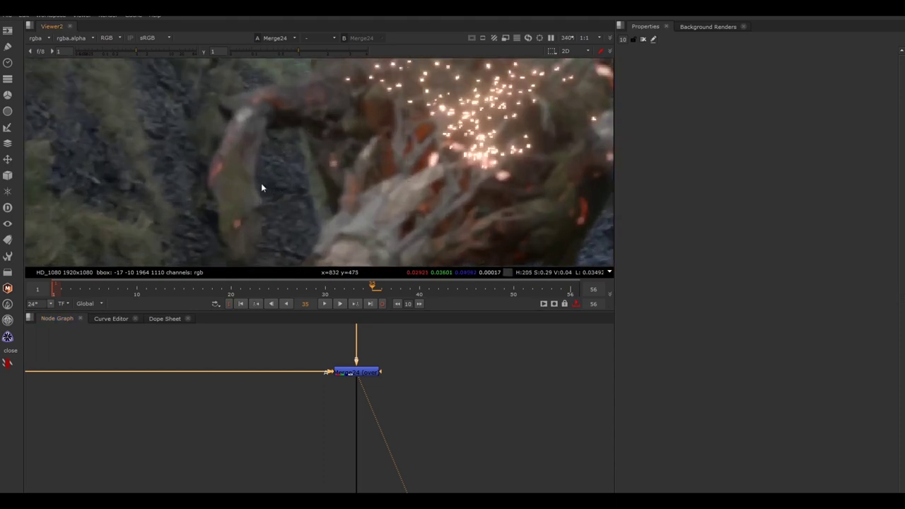
pyautogui.moveTo(255, 187); pyautogui.dragTo(283, 135, button='middle')
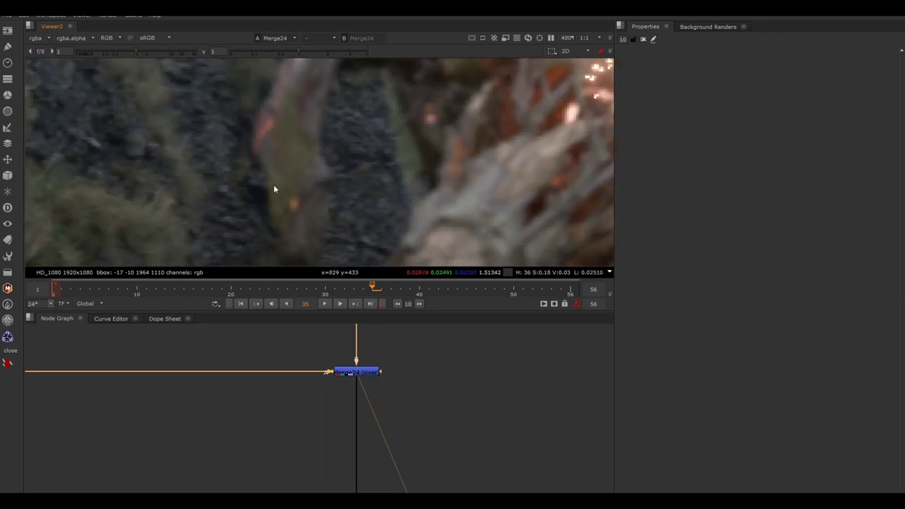
# Locate the MONSTER backdrop and inspect the nodes at the end of its branch, around Defocus6
pyautogui.scroll(-4, 372, 372)
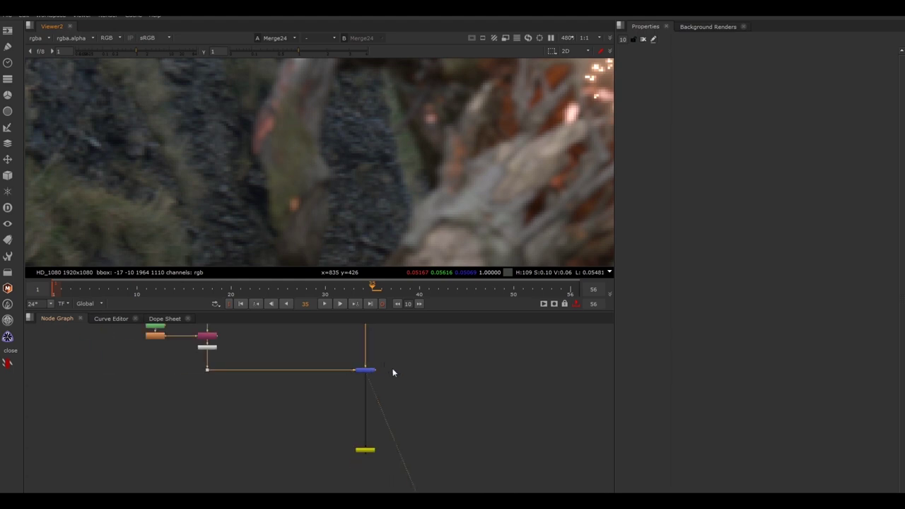
pyautogui.scroll(-5, 393, 373)
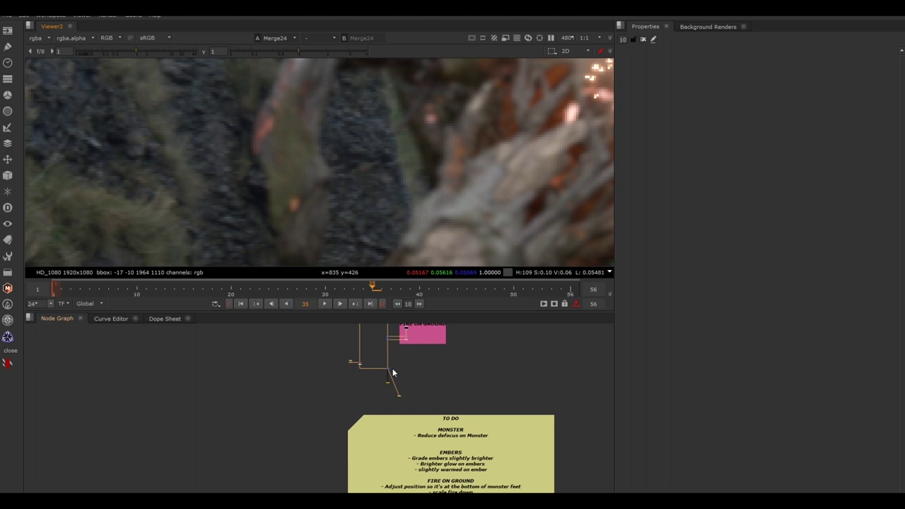
pyautogui.scroll(-5, 393, 372)
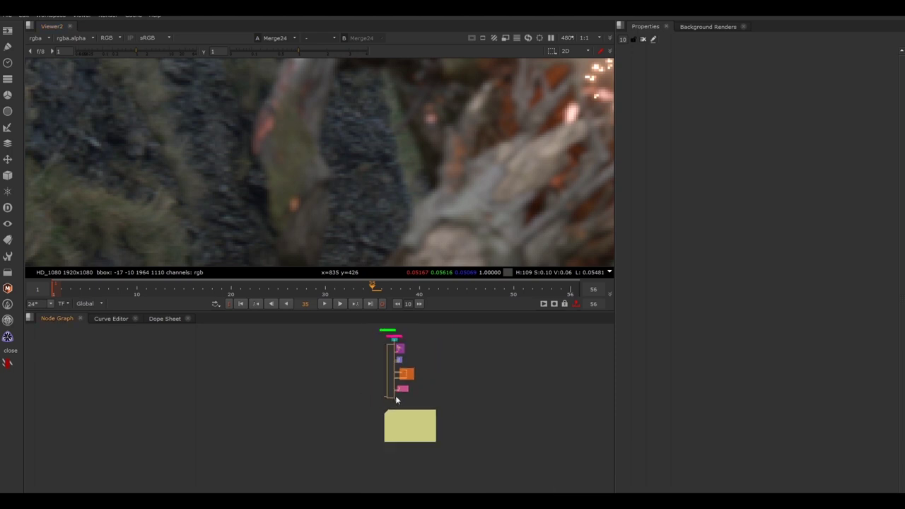
pyautogui.scroll(6, 416, 382)
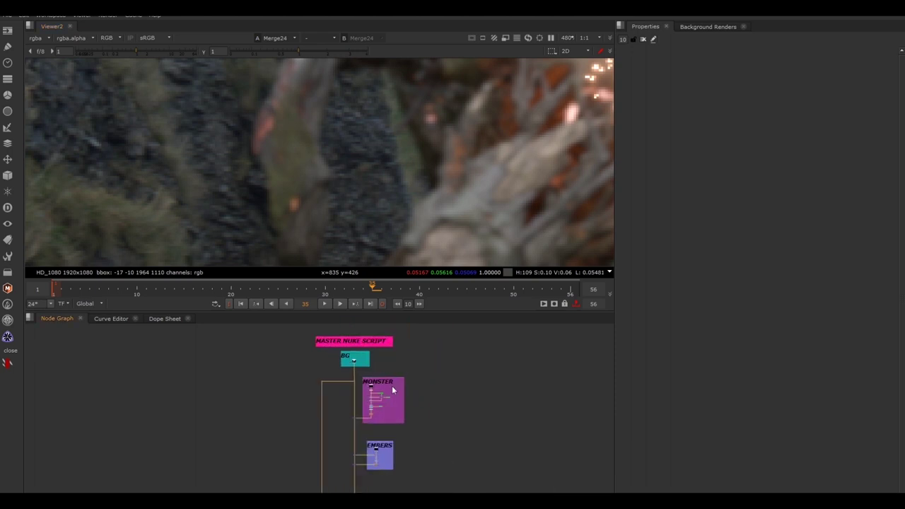
pyautogui.scroll(2, 393, 390)
pyautogui.moveTo(356, 370); pyautogui.dragTo(433, 440)
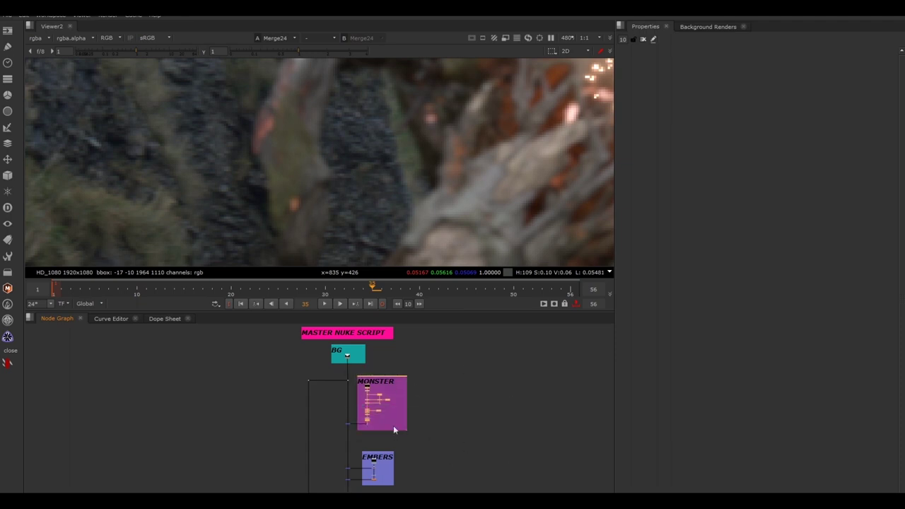
pyautogui.scroll(5, 390, 422)
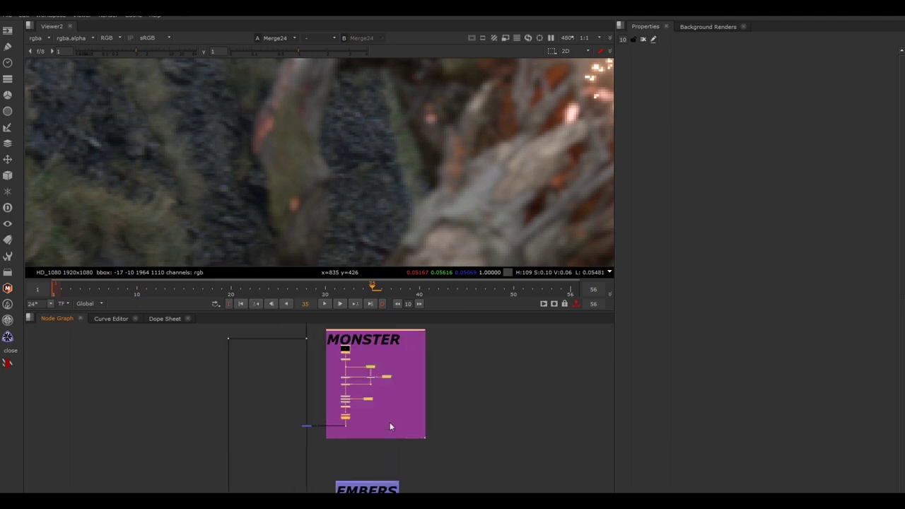
pyautogui.click(360, 420)
pyautogui.scroll(5, 349, 421)
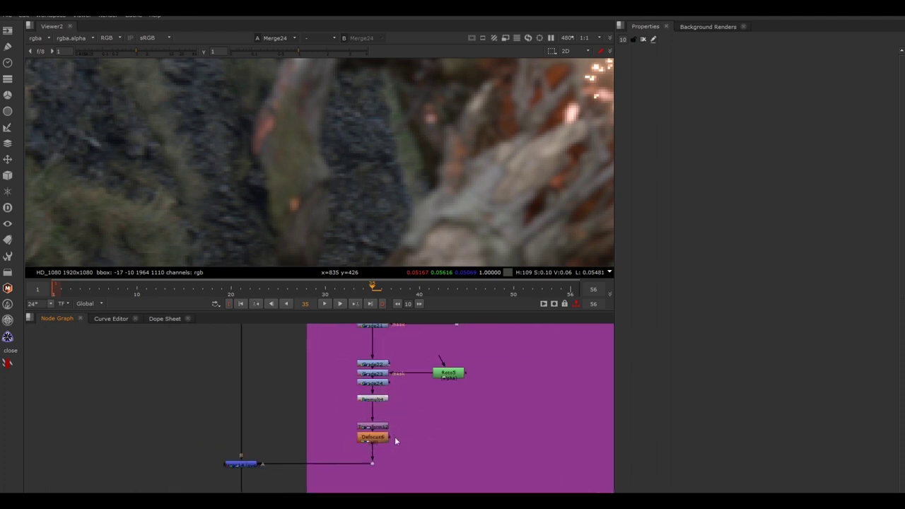
# Review the MONSTER branch's colour correction nodes from the saturation node down to Grade24
pyautogui.moveTo(435, 440); pyautogui.dragTo(439, 493, button='middle')
pyautogui.moveTo(443, 353); pyautogui.dragTo(355, 490)
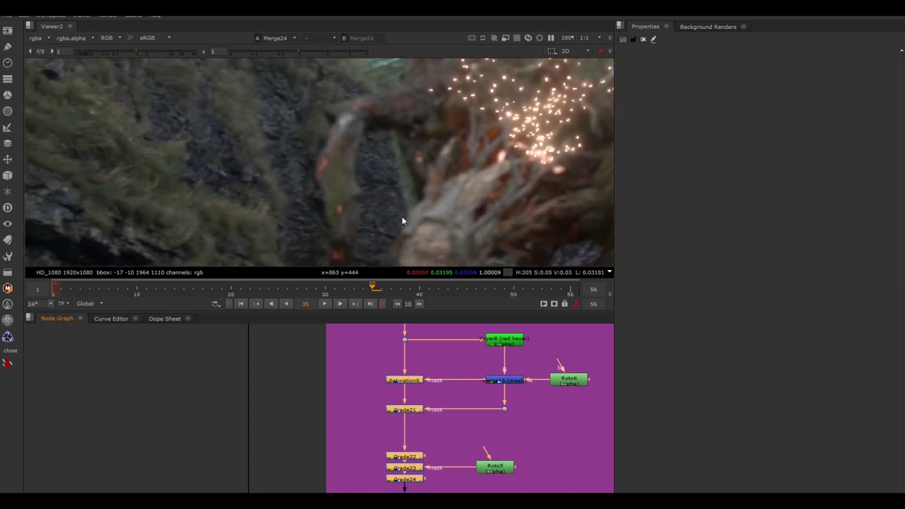
pyautogui.moveTo(447, 480); pyautogui.dragTo(455, 435, button='middle')
pyautogui.click(438, 470)
# Disable and re-enable the Transform12 node in the MONSTER branch to compare its effect on the monster
pyautogui.moveTo(388, 436); pyautogui.dragTo(424, 479)
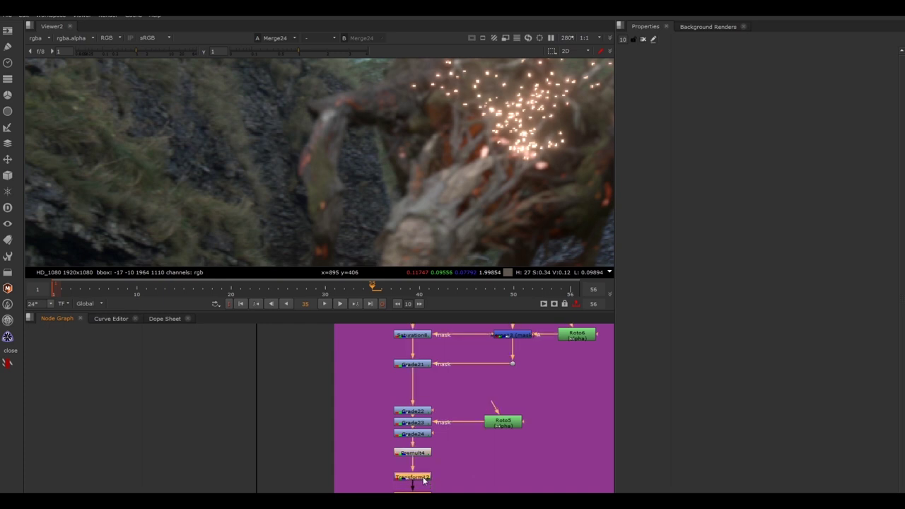
pyautogui.scroll(-2, 424, 480)
pyautogui.scroll(-2, 461, 217)
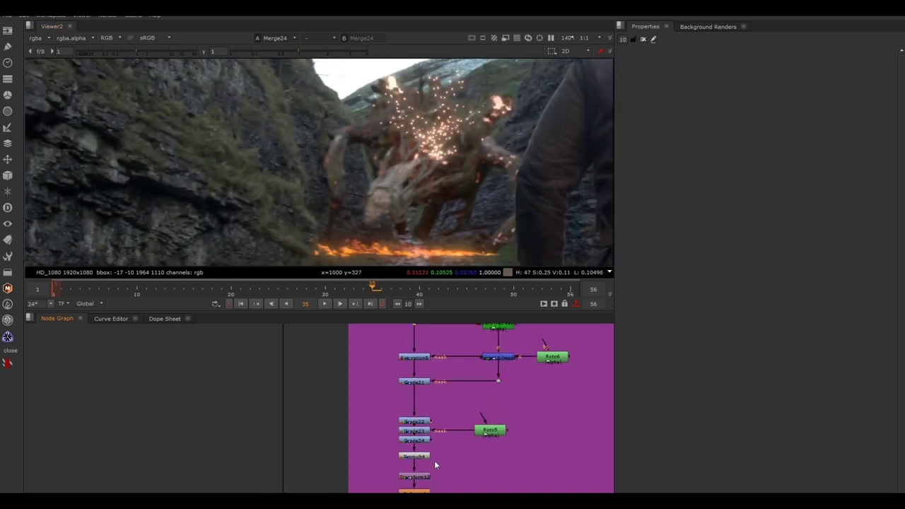
pyautogui.moveTo(436, 464); pyautogui.dragTo(393, 485)
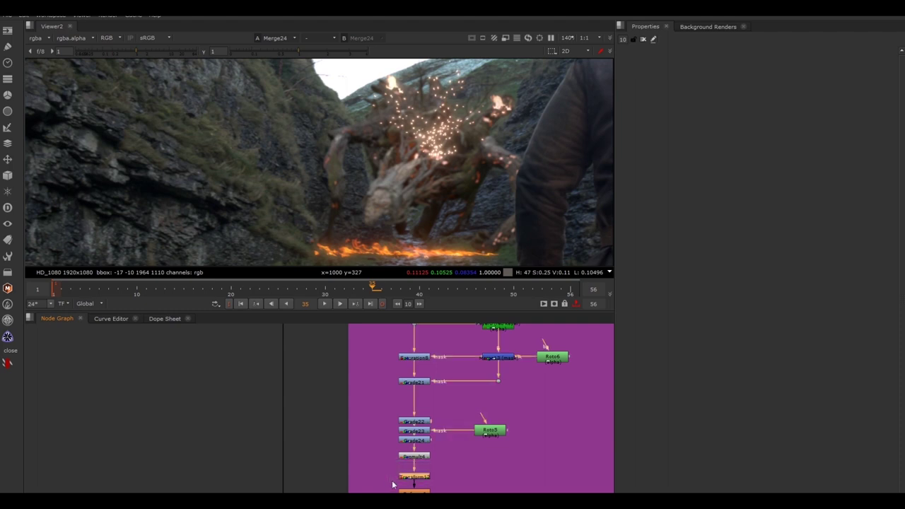
pyautogui.press('d')
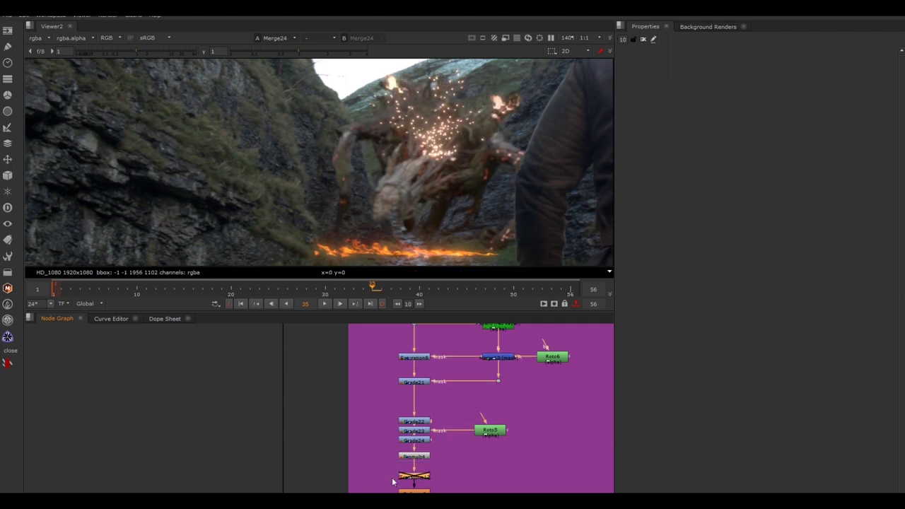
pyautogui.press('d')
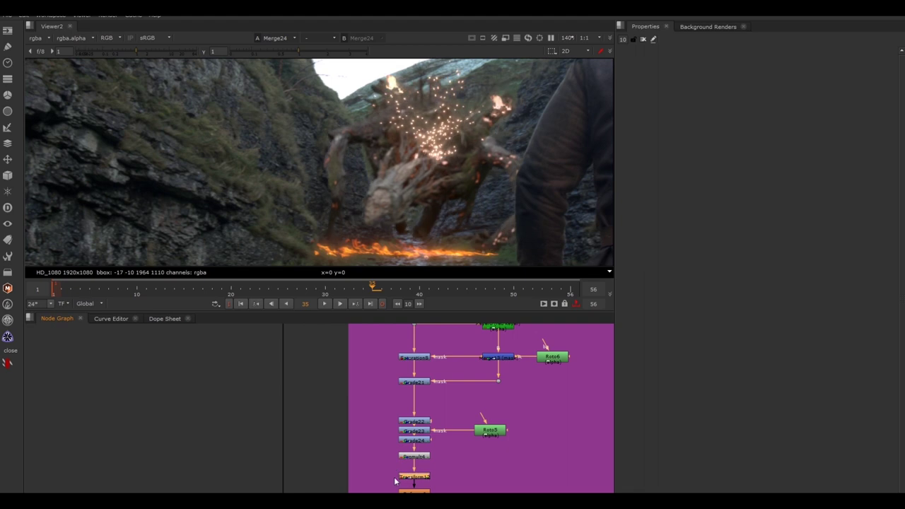
# Open the properties of the MONSTER branch's Defocus6 node and toggle it off and on to compare the monster's edges
pyautogui.moveTo(436, 482); pyautogui.dragTo(398, 497)
pyautogui.scroll(5, 345, 181)
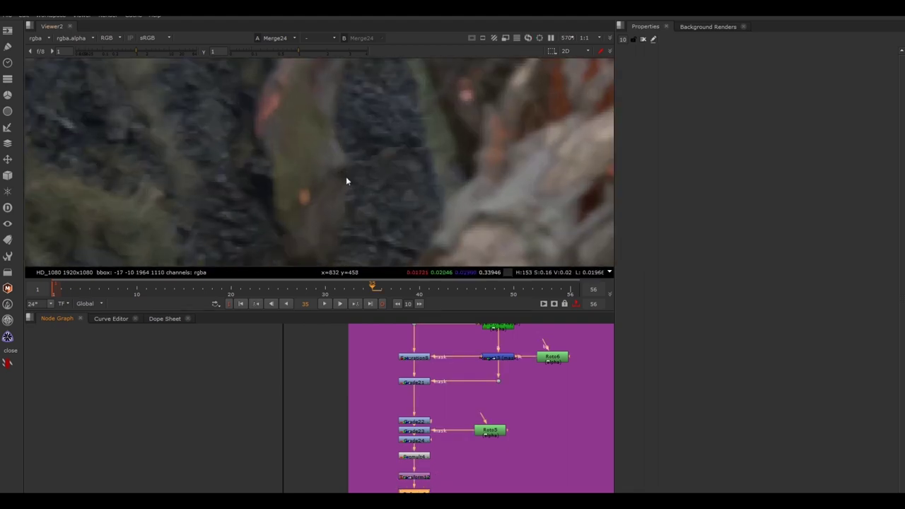
pyautogui.press('d')
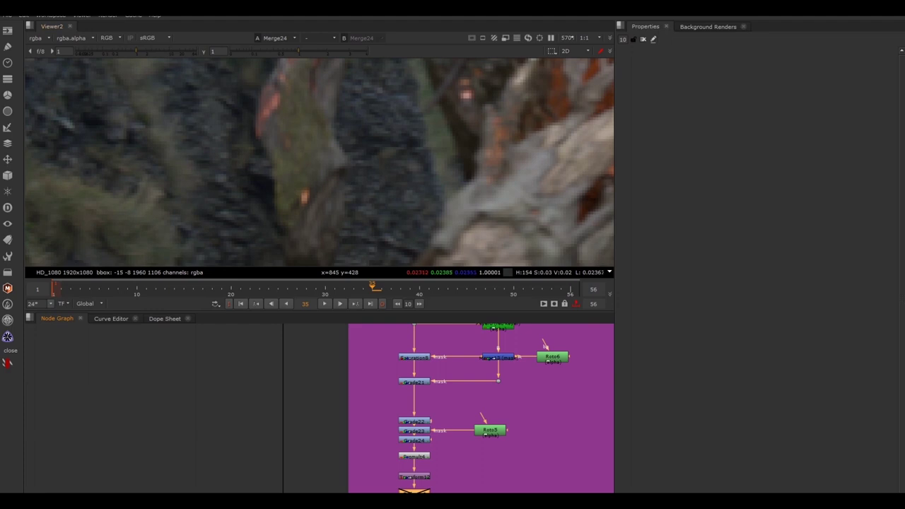
pyautogui.hotkey('ctrl', 'z')
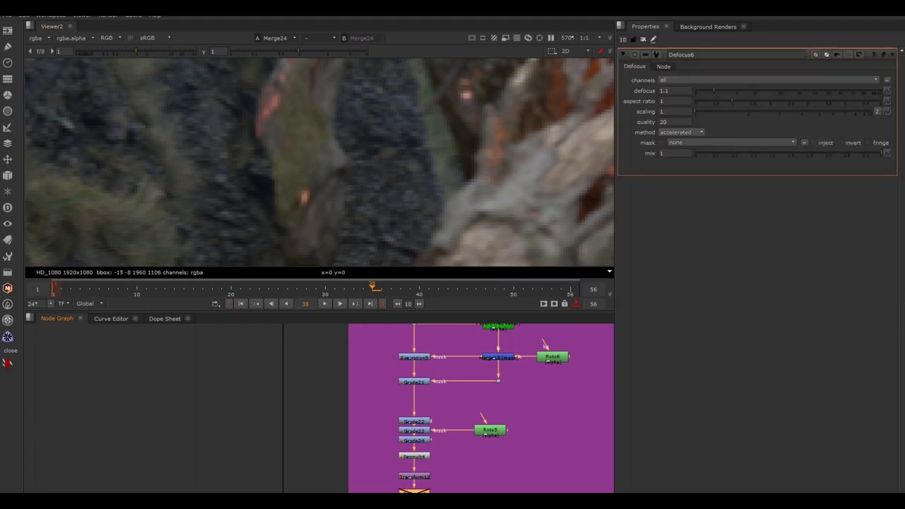
pyautogui.press('d')
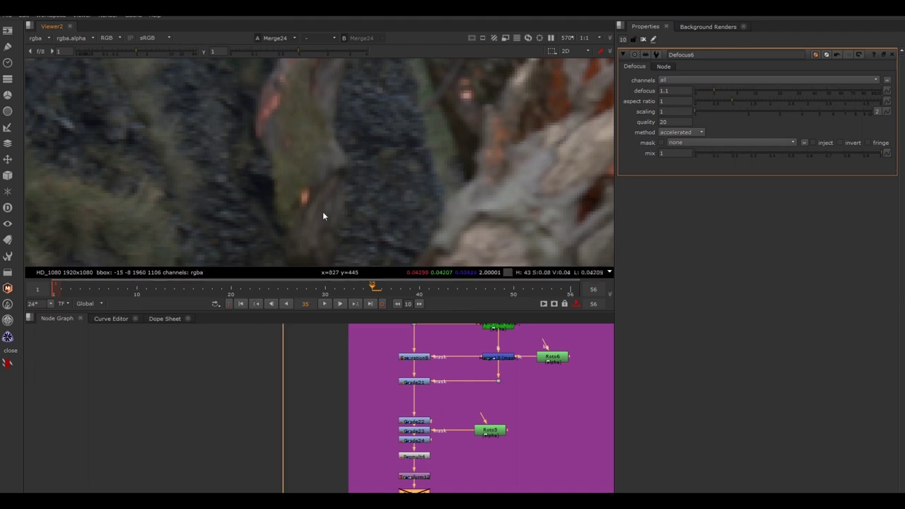
pyautogui.keyDown('ctrl'); pyautogui.moveTo(238, 141); pyautogui.dragTo(423, 223); pyautogui.keyUp('ctrl')
pyautogui.press('d')
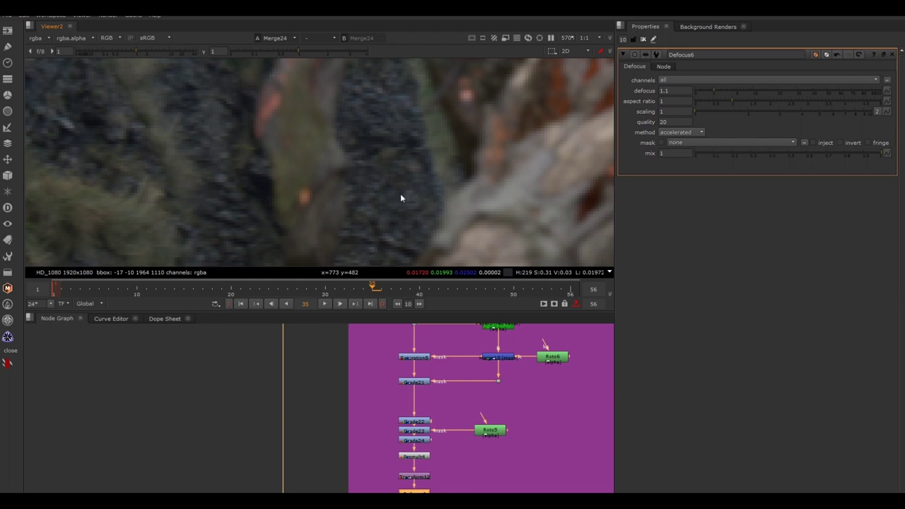
# Review the MONSTER task on the TO DO note and inspect the merge nodes in the script's main branch
pyautogui.click(473, 478)
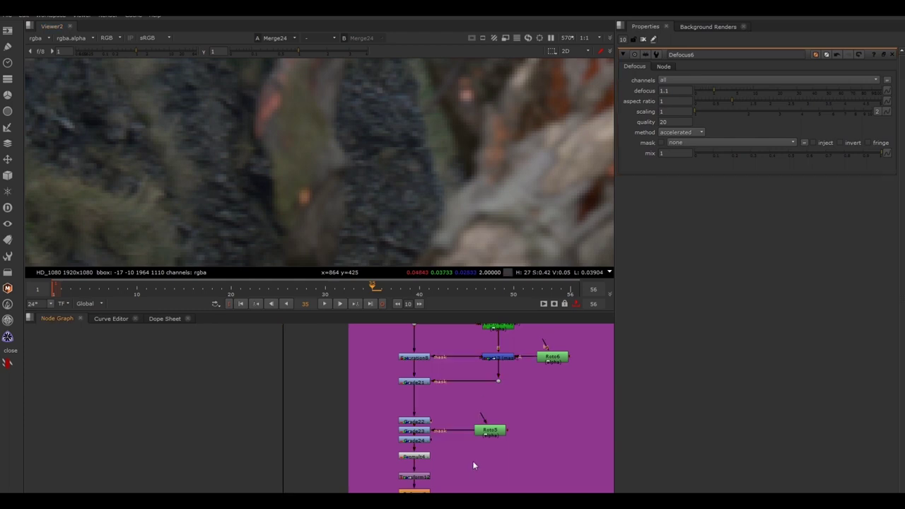
pyautogui.scroll(-10, 474, 465)
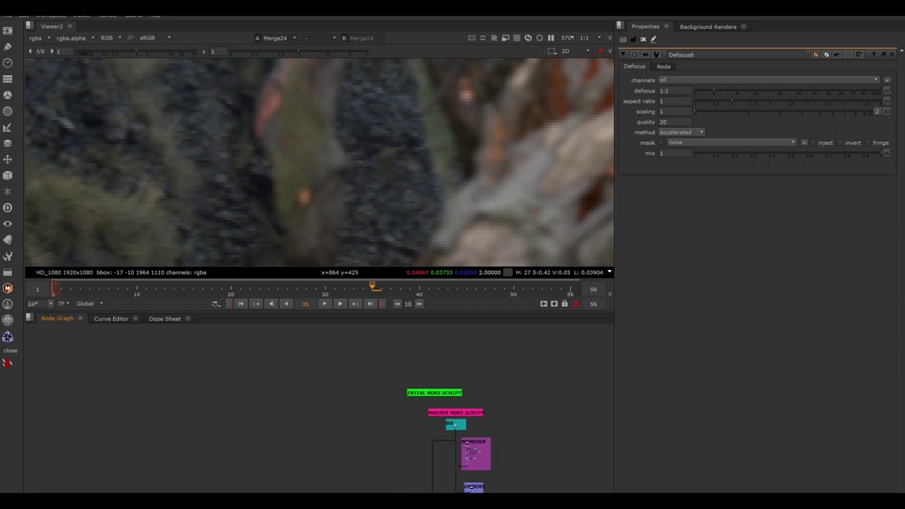
pyautogui.moveTo(486, 501); pyautogui.dragTo(487, 416, button='middle')
pyautogui.moveTo(487, 483); pyautogui.dragTo(473, 424, button='middle')
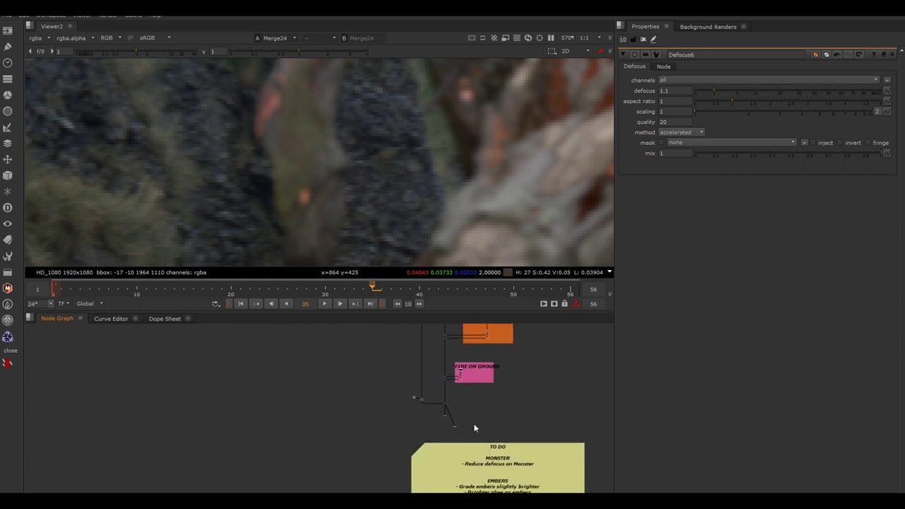
pyautogui.scroll(-2, 473, 423)
pyautogui.scroll(5, 475, 410)
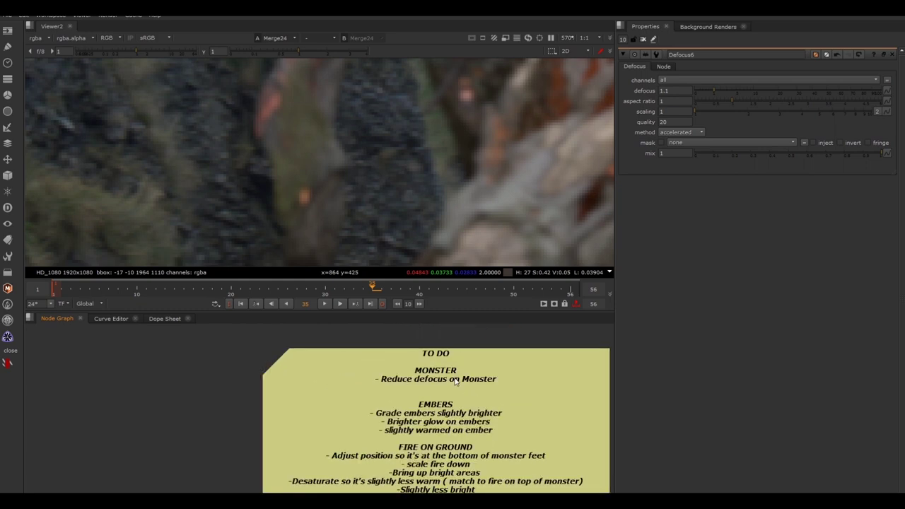
pyautogui.moveTo(455, 379); pyautogui.dragTo(444, 475, button='middle')
pyautogui.scroll(-5, 447, 394)
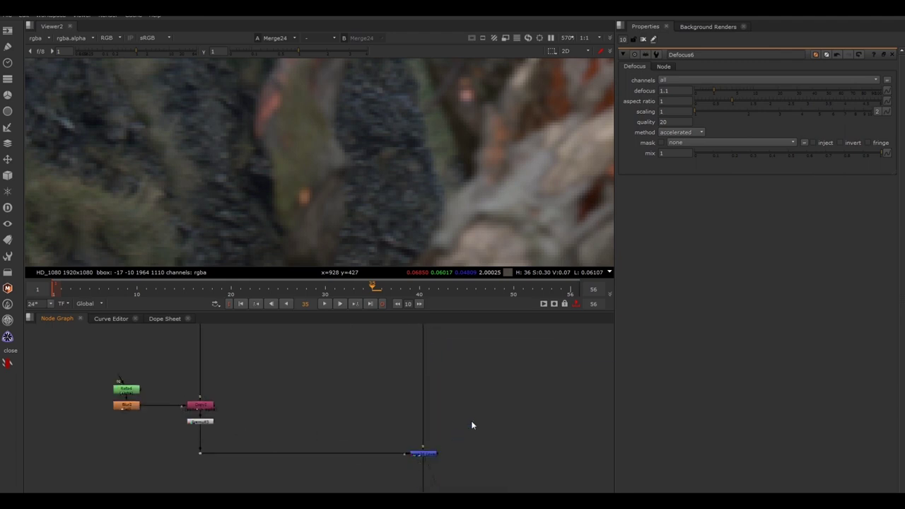
pyautogui.moveTo(497, 397); pyautogui.dragTo(375, 491)
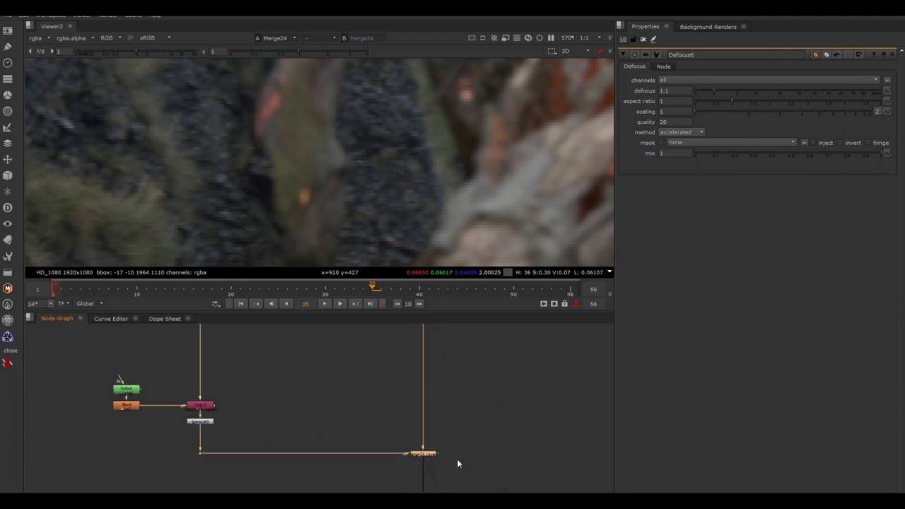
pyautogui.click(456, 463)
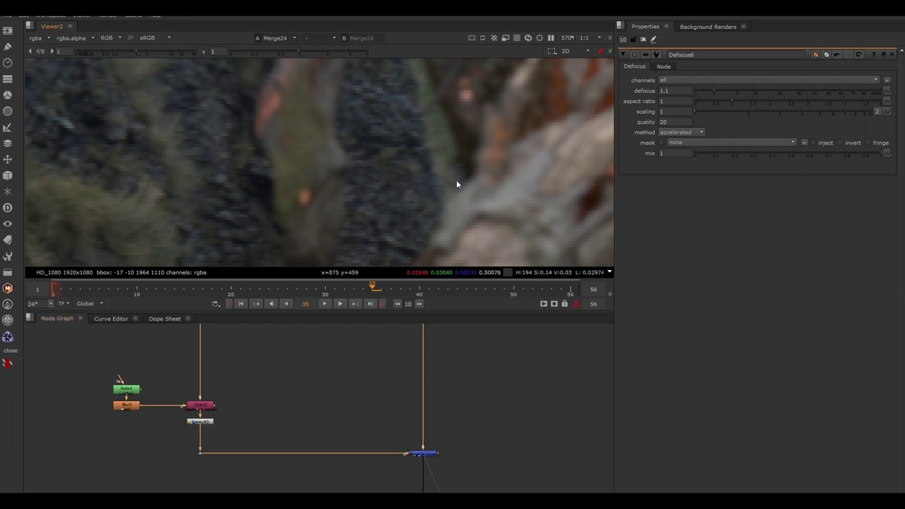
# Reduce the Defocus6 node's defocus to 0 while checking the sharpness of the monster's head in the full composite
pyautogui.press('f')
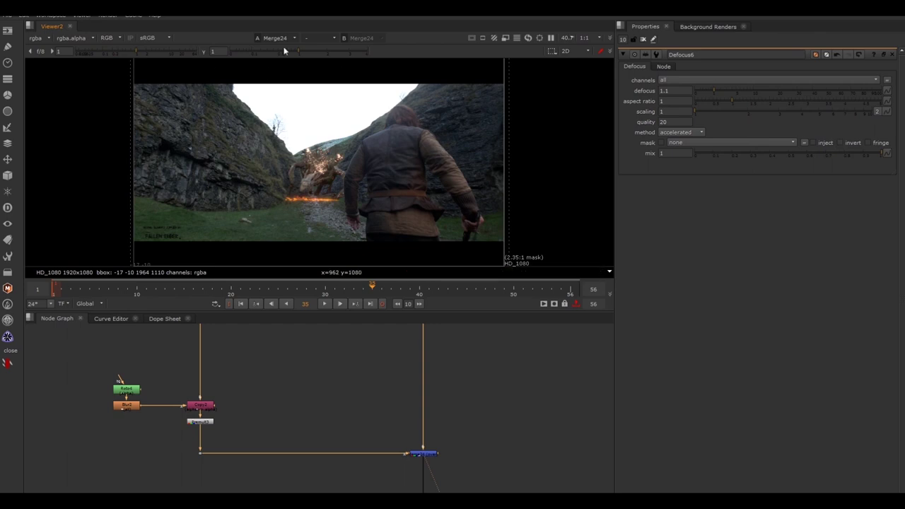
pyautogui.scroll(5, 303, 180)
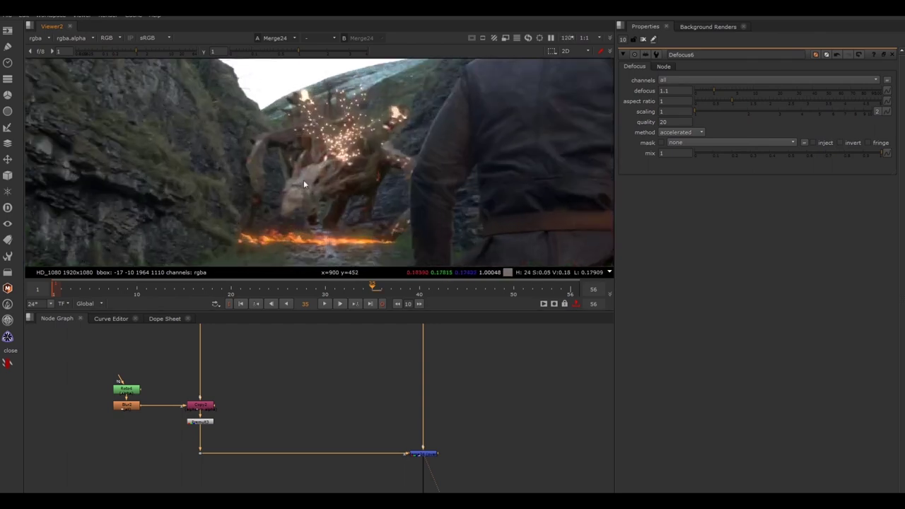
pyautogui.scroll(1, 297, 184)
pyautogui.scroll(1, 454, 150)
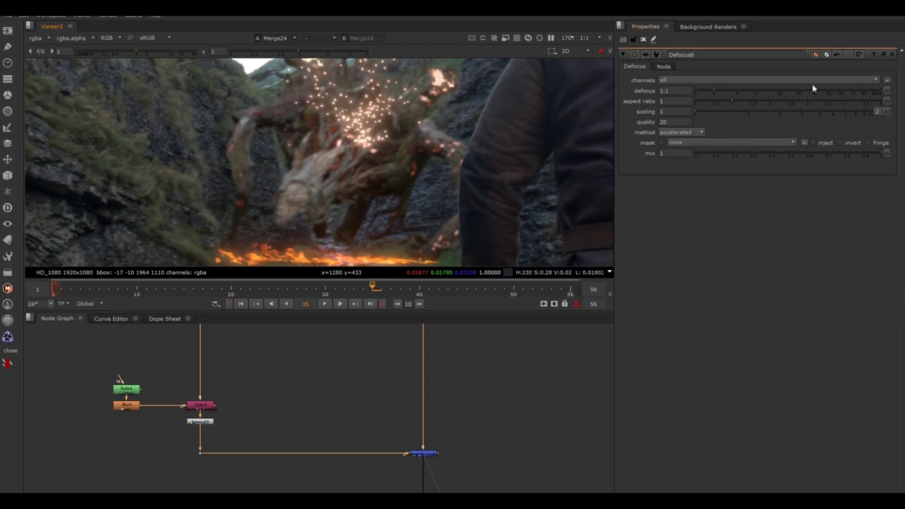
pyautogui.scroll(3, 293, 187)
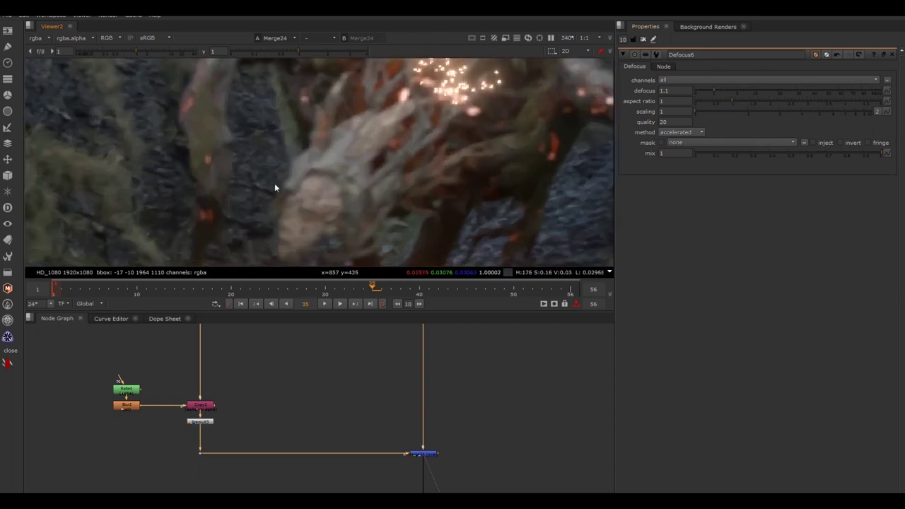
pyautogui.click(712, 89)
pyautogui.moveTo(712, 90)
pyautogui.mouseDown()
pyautogui.moveTo(685, 91)
pyautogui.moveTo(801, 83)
pyautogui.moveTo(696, 92)
pyautogui.mouseUp()
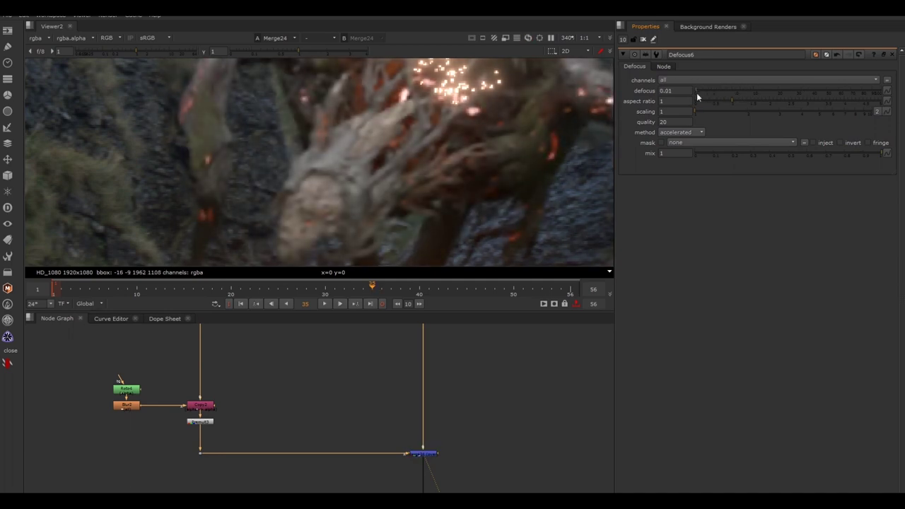
pyautogui.scroll(1, 266, 184)
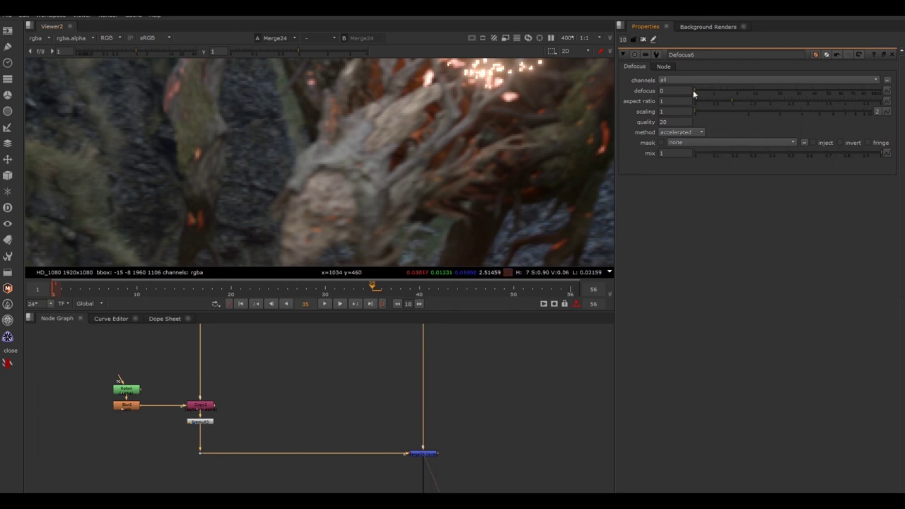
pyautogui.moveTo(693, 90)
pyautogui.mouseDown()
pyautogui.moveTo(712, 94)
pyautogui.moveTo(684, 92)
pyautogui.mouseUp()
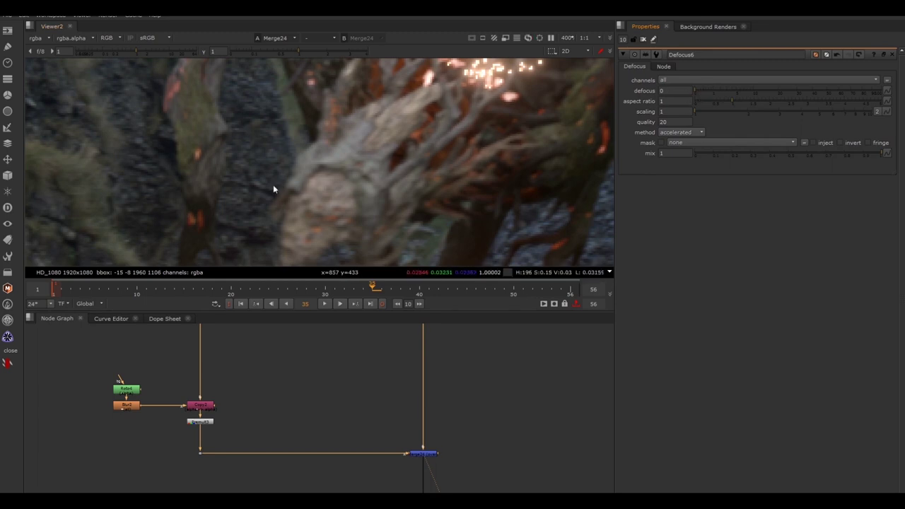
pyautogui.scroll(-1, 324, 199)
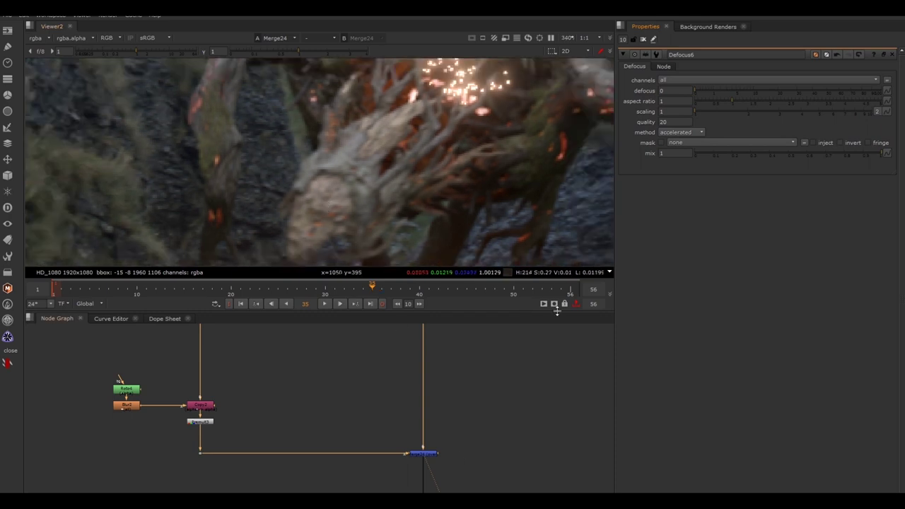
# Delete the Defocus6 node at the end of the MONSTER branch
pyautogui.click(486, 432)
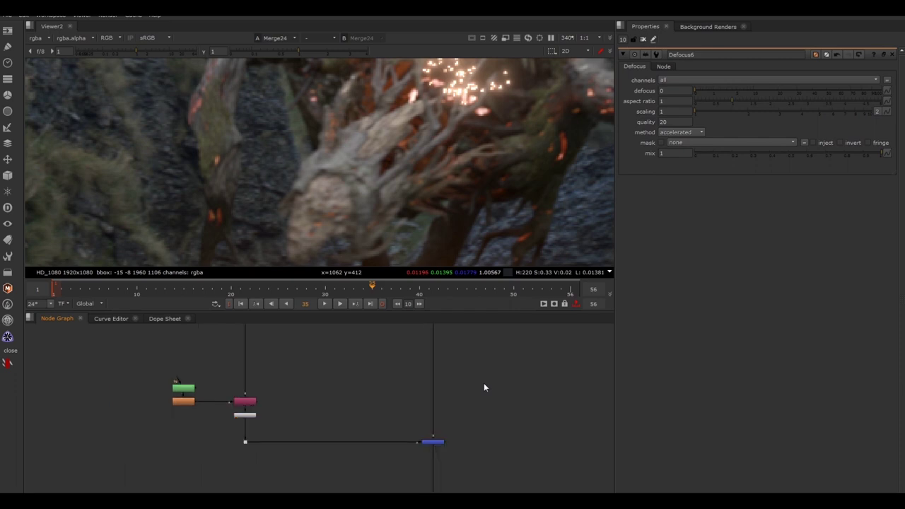
pyautogui.scroll(-3, 483, 383)
pyautogui.scroll(6, 484, 383)
pyautogui.scroll(-2, 484, 383)
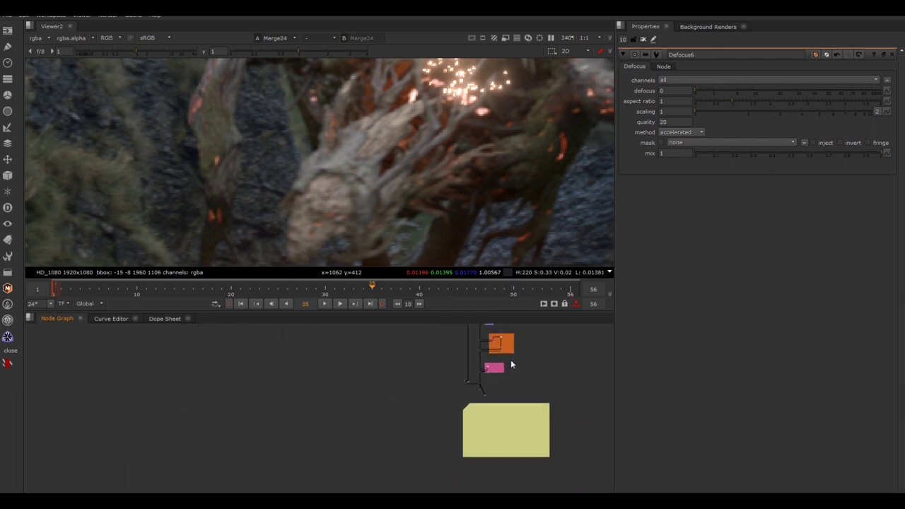
pyautogui.moveTo(511, 361); pyautogui.dragTo(510, 385, button='middle')
pyautogui.moveTo(511, 340); pyautogui.dragTo(510, 417, button='middle')
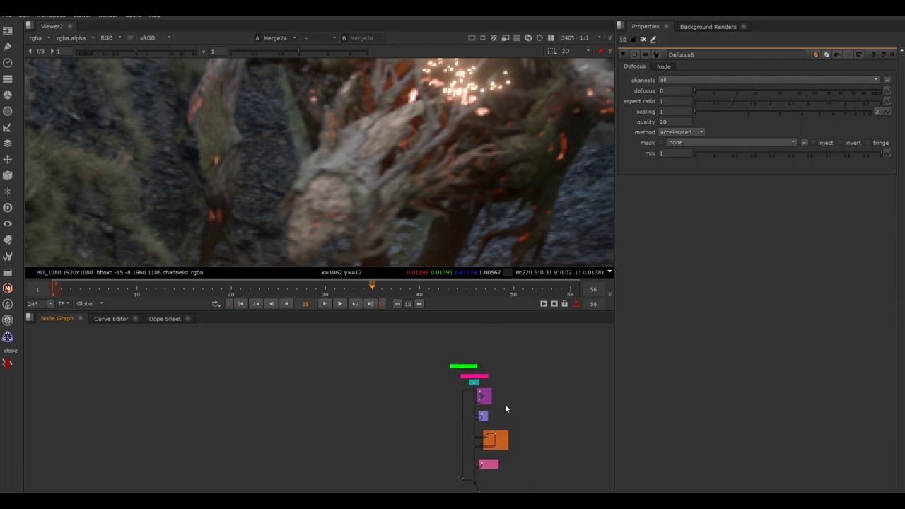
pyautogui.scroll(5, 486, 392)
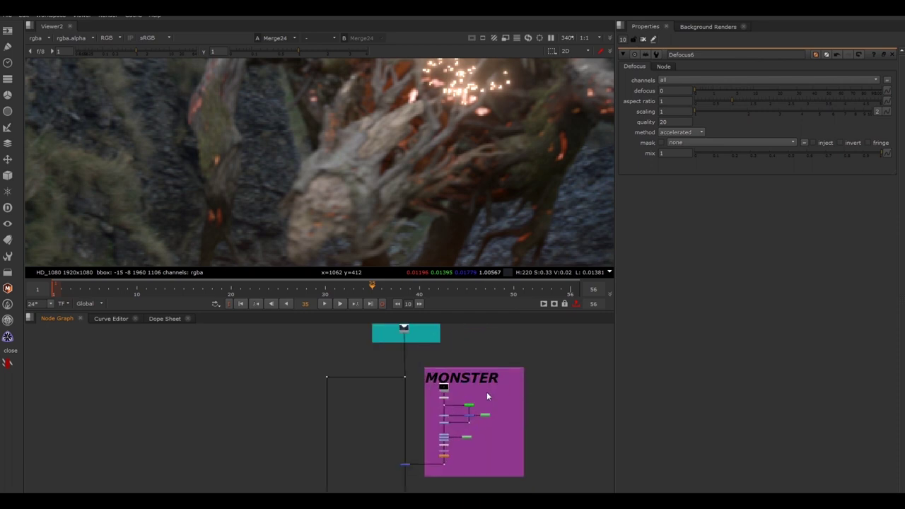
pyautogui.scroll(3, 456, 451)
pyautogui.click(433, 462)
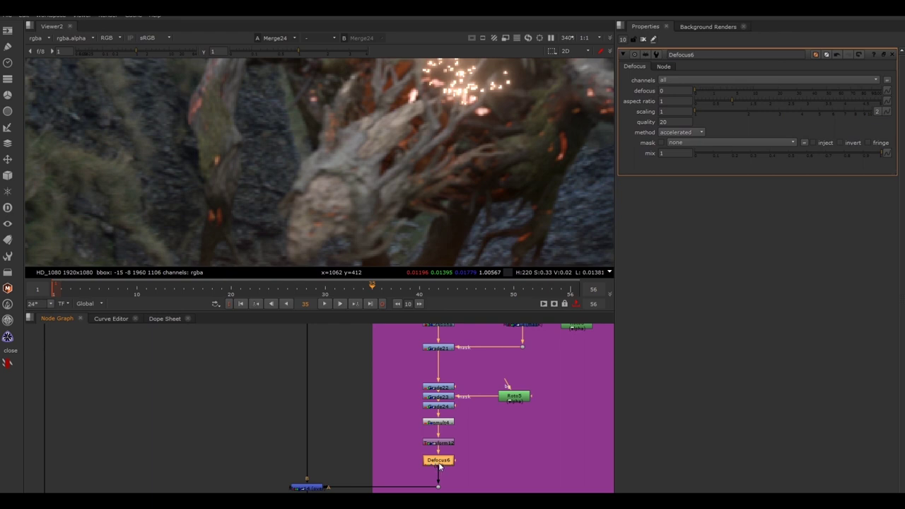
pyautogui.press('Delete')
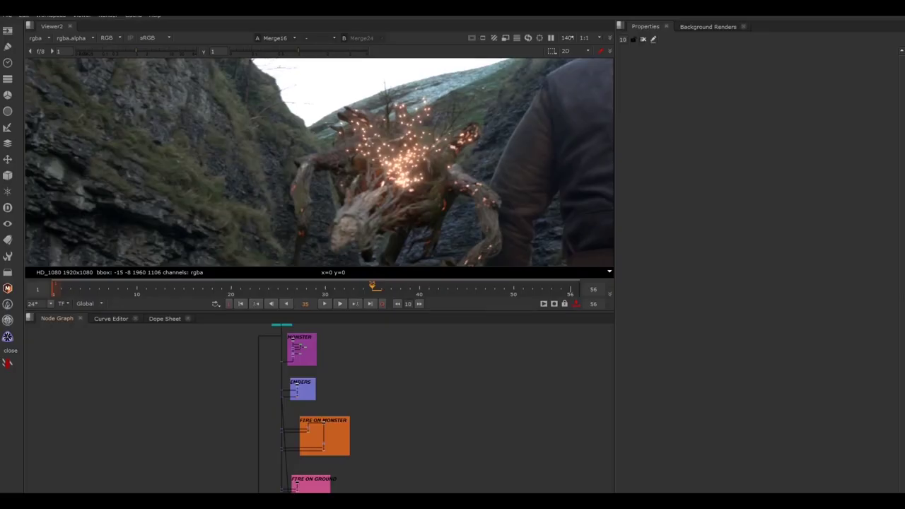
# Add "(DONE)" to the monster defocus, "Grade embers slightly brighter" and "slightly warmed on ember" tasks in the TO DO note
pyautogui.moveTo(396, 424); pyautogui.dragTo(388, 371, button='middle')
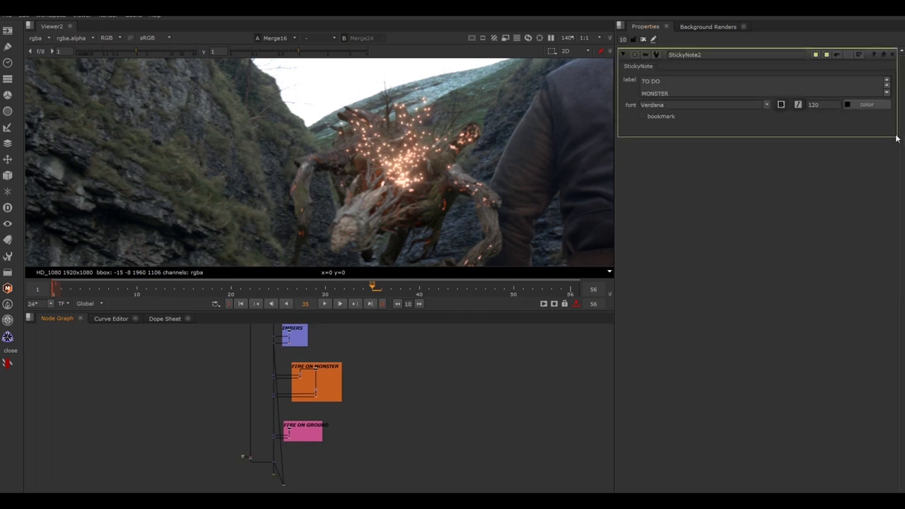
pyautogui.moveTo(896, 137); pyautogui.dragTo(896, 409)
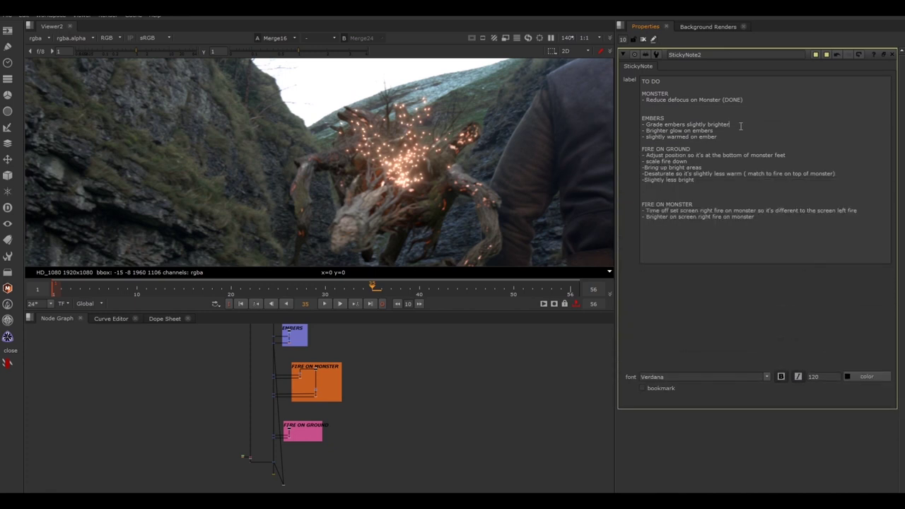
pyautogui.write('DONENE)')
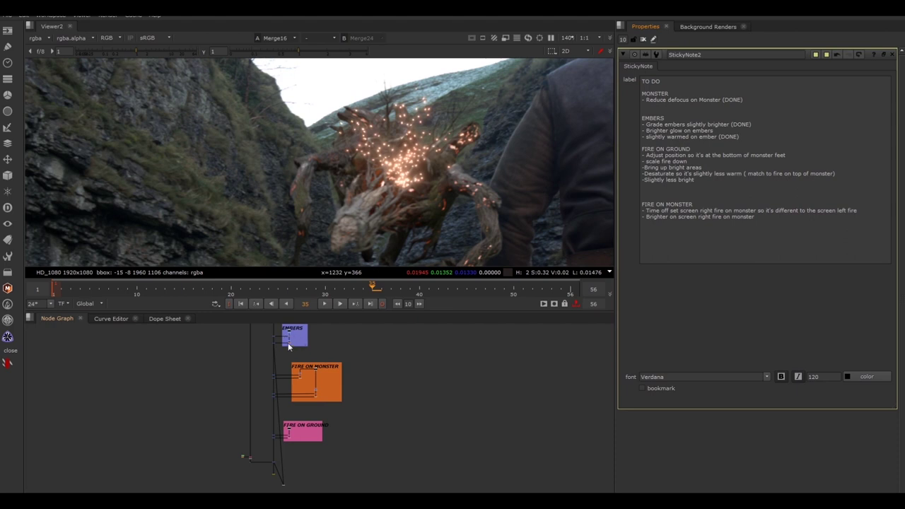
# Close the TO DO note's properties and disable Grade19 and Grade1 in the EMBERS branch to check their effect
pyautogui.moveTo(322, 344); pyautogui.dragTo(345, 385, button='middle')
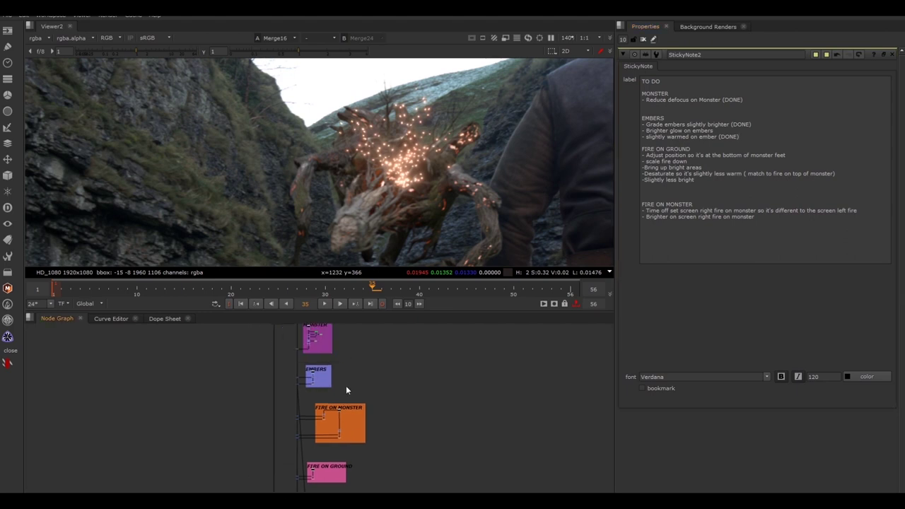
pyautogui.scroll(6, 315, 373)
pyautogui.scroll(4, 336, 408)
pyautogui.scroll(3, 336, 408)
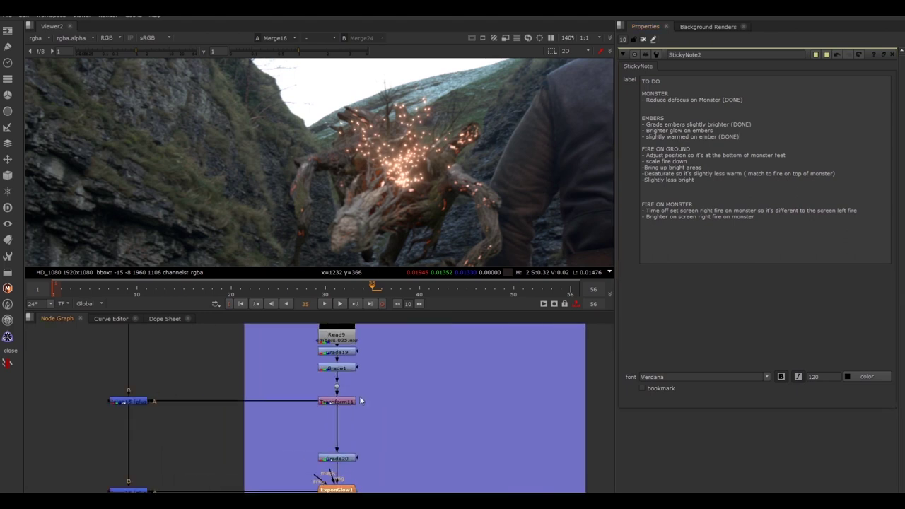
pyautogui.click(642, 39)
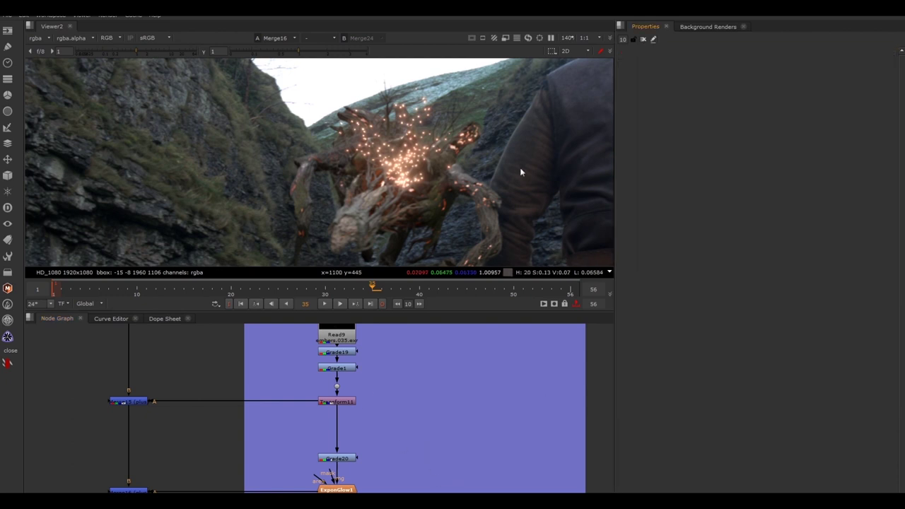
pyautogui.moveTo(375, 341); pyautogui.dragTo(303, 376)
pyautogui.press('d')
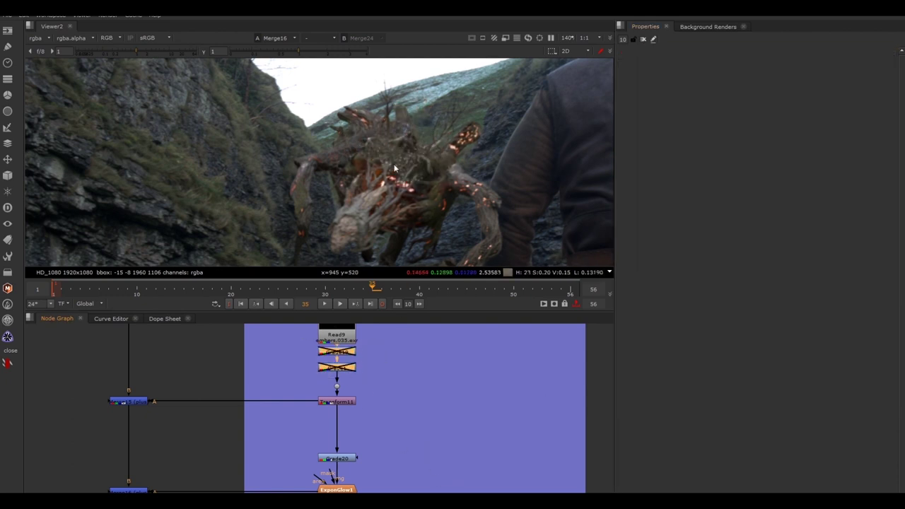
# Re-enable the Grade19 and Grade1 nodes and toggle Transform11 off and on to compare the embers' placement
pyautogui.press('d')
pyautogui.click(401, 396)
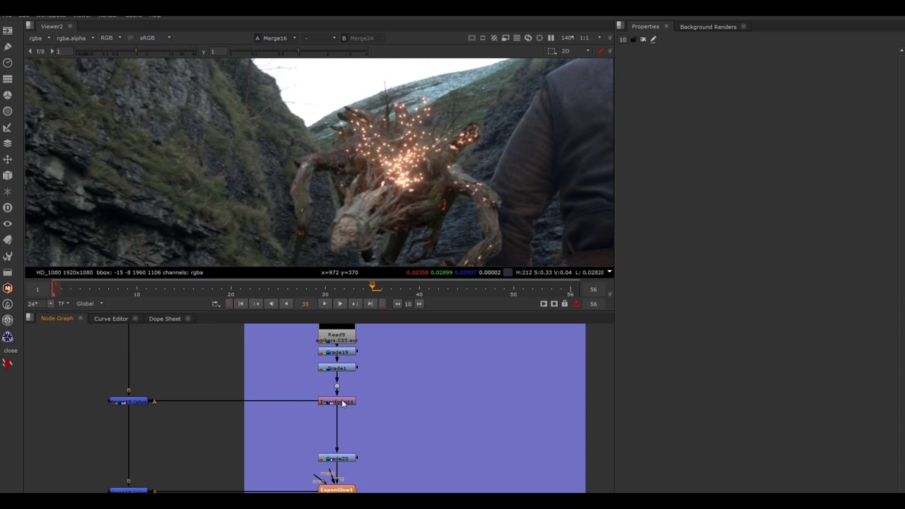
pyautogui.click(342, 402)
pyautogui.press('d')
pyautogui.press('d')
pyautogui.press('d')
pyautogui.scroll(-5, 416, 220)
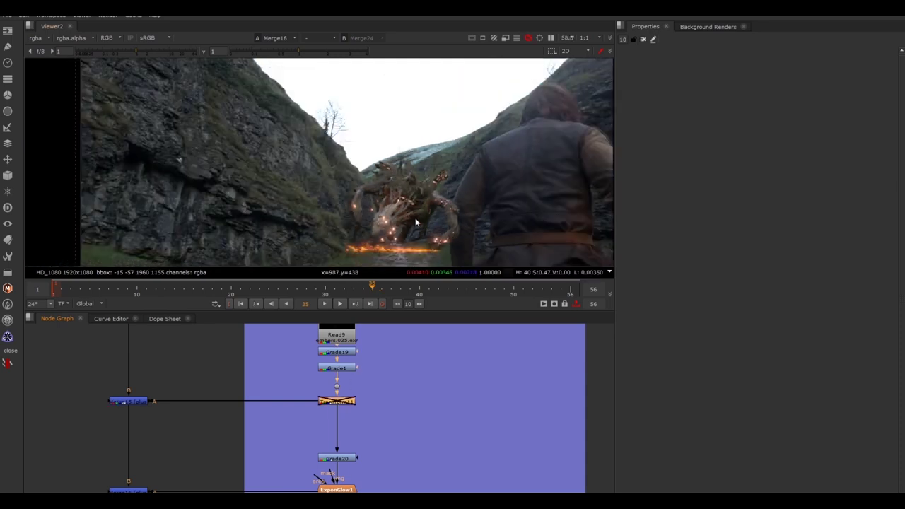
pyautogui.press('d')
pyautogui.press('d')
pyautogui.press('d')
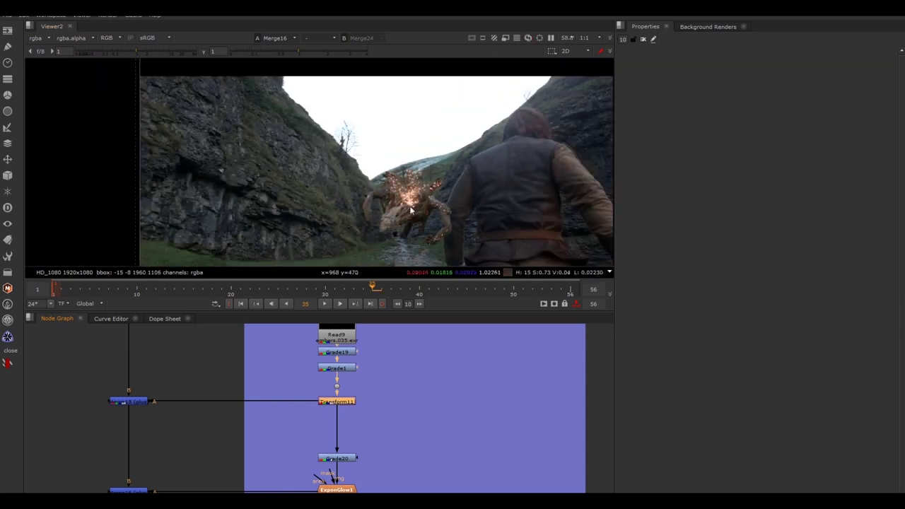
pyautogui.click(385, 399)
# View the Merge15 (plus) result and inspect the embers over the creature up close
pyautogui.scroll(2, 371, 425)
pyautogui.moveTo(157, 417); pyautogui.dragTo(272, 431, button='middle')
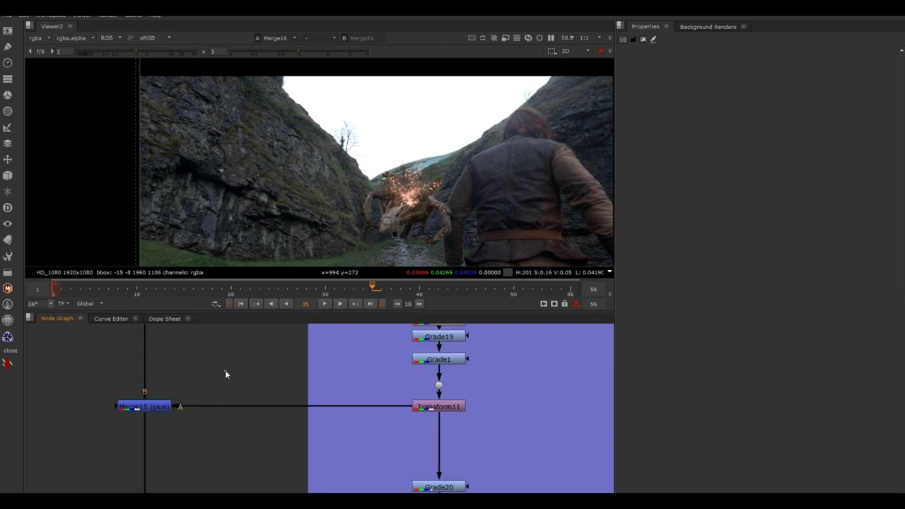
pyautogui.click(422, 409)
pyautogui.moveTo(200, 378); pyautogui.dragTo(65, 453)
pyautogui.press('1')
pyautogui.moveTo(170, 369); pyautogui.dragTo(131, 418)
pyautogui.scroll(6, 417, 206)
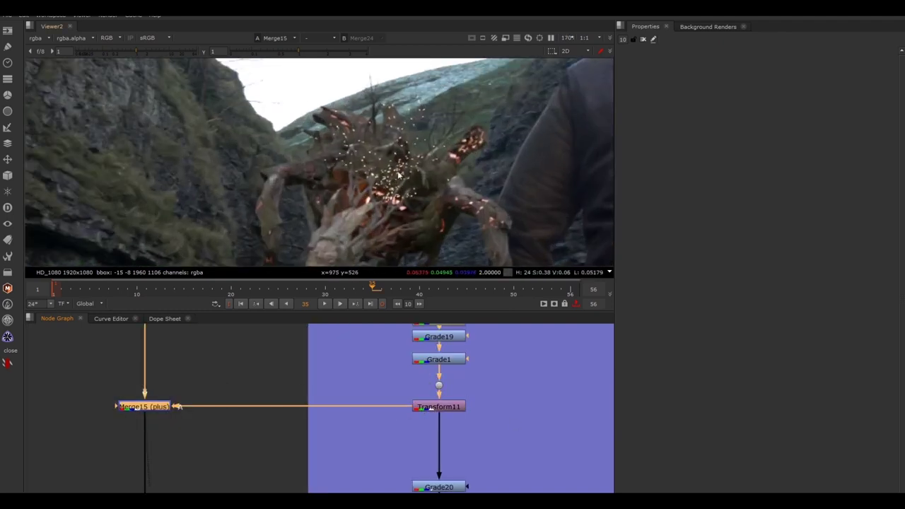
# View the outputs of Grade20, ExponGlow1 and Merge16 to compare the embers before and after the glow
pyautogui.click(504, 472)
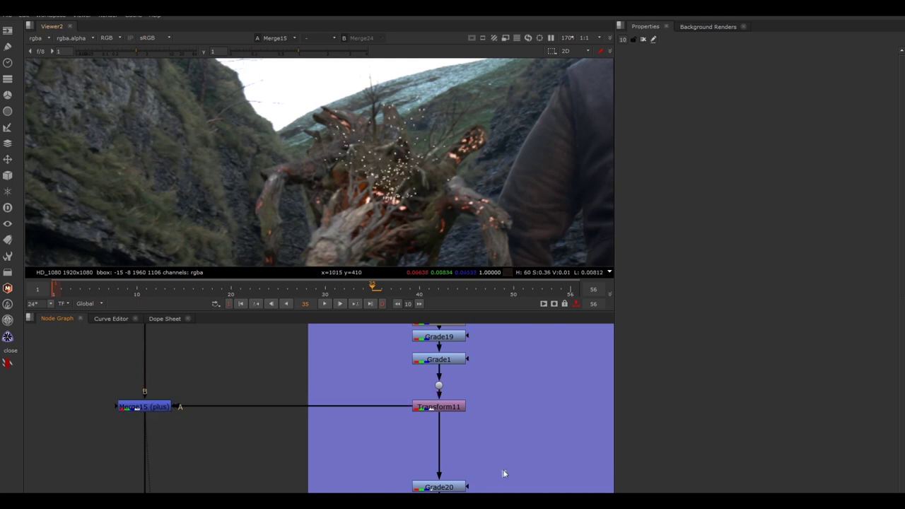
pyautogui.moveTo(463, 500); pyautogui.dragTo(463, 479, button='middle')
pyautogui.click(446, 470)
pyautogui.press('1')
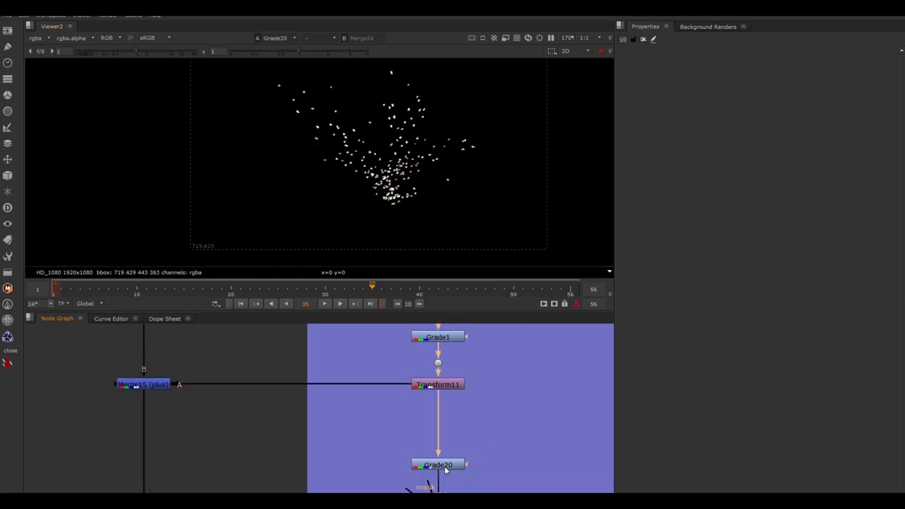
pyautogui.click(444, 502)
pyautogui.press('1')
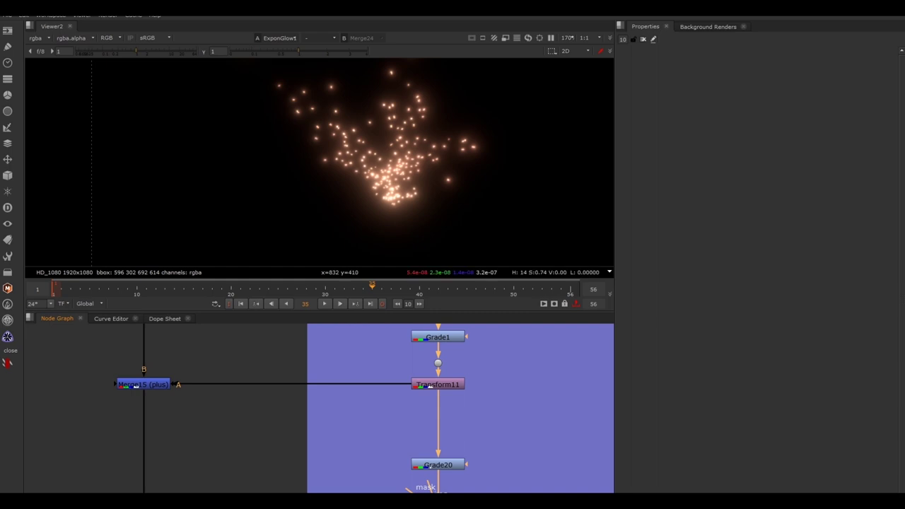
pyautogui.click(145, 505)
pyautogui.press('1')
pyautogui.moveTo(210, 481); pyautogui.dragTo(210, 475, button='middle')
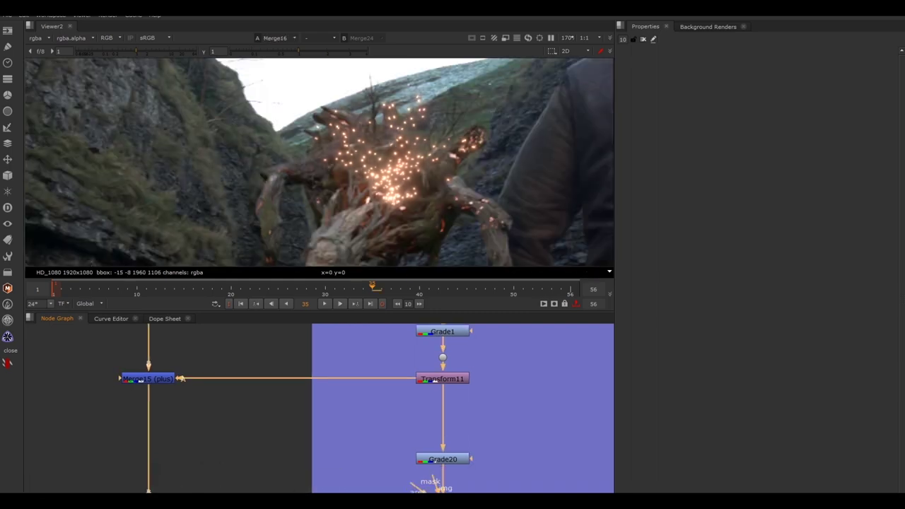
# View Merge15 (plus) again and toggle the node off and on to examine the ember cores without glow
pyautogui.scroll(-2, 375, 451)
pyautogui.scroll(1, 333, 424)
pyautogui.moveTo(299, 337); pyautogui.dragTo(97, 438)
pyautogui.press('1')
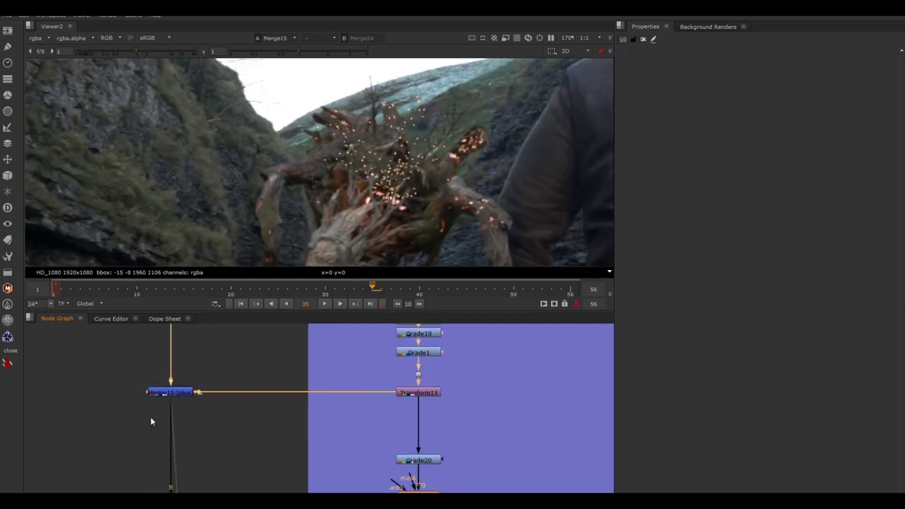
pyautogui.moveTo(220, 377); pyautogui.dragTo(125, 405)
pyautogui.press('d')
pyautogui.press('d')
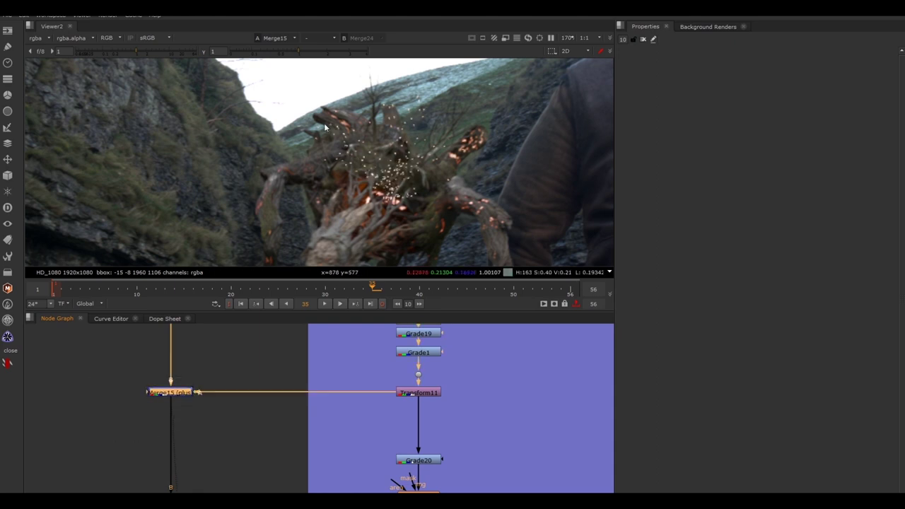
pyautogui.moveTo(312, 104); pyautogui.dragTo(427, 198)
# View the ExponGlow1 output on its own and open the node's settings
pyautogui.click(419, 473)
pyautogui.moveTo(449, 450); pyautogui.dragTo(381, 481)
pyautogui.click(419, 492)
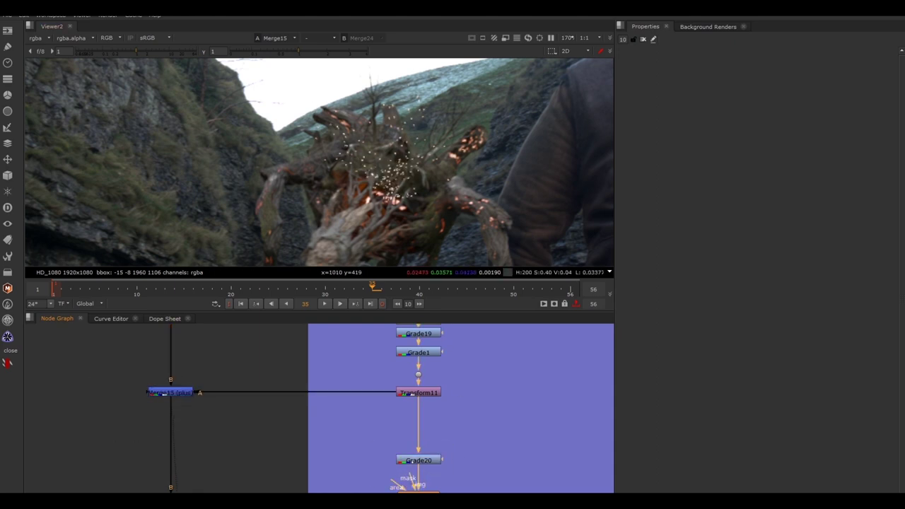
pyautogui.press('1')
pyautogui.doubleClick(422, 496)
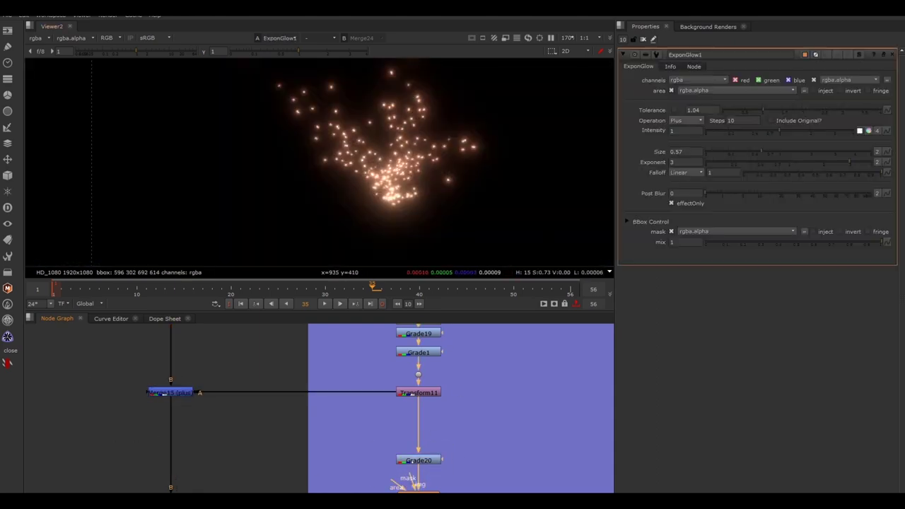
# View the Merge16 composite with the glow added and close the ExponGlow1 settings
pyautogui.moveTo(305, 438); pyautogui.dragTo(128, 504)
pyautogui.press('1')
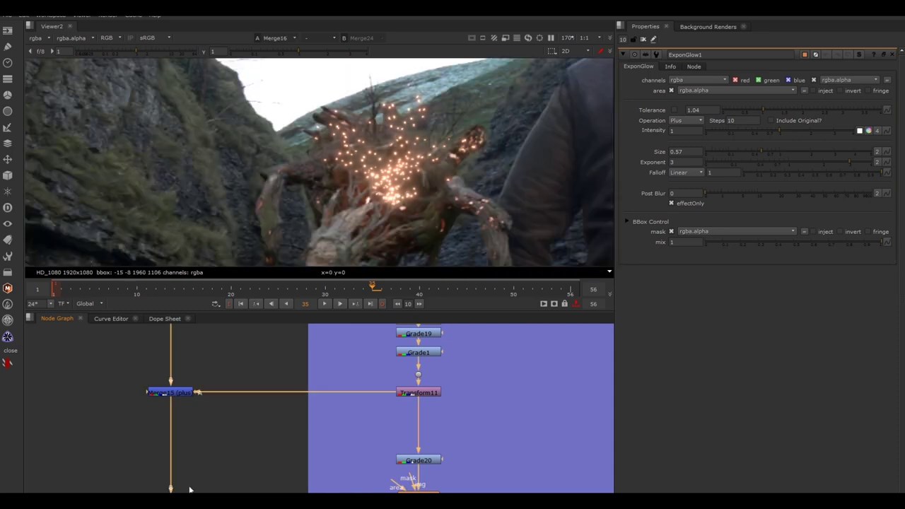
pyautogui.click(642, 38)
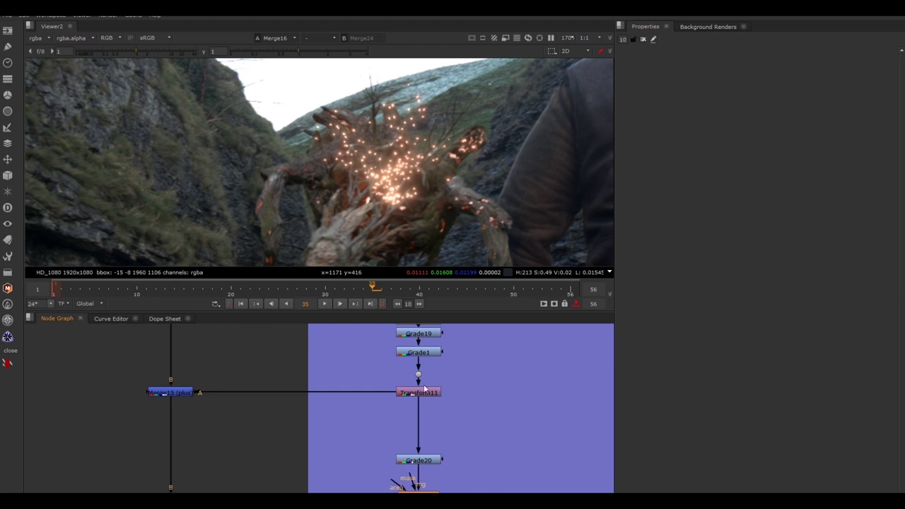
# Delete the Merge15 (plus) node and undo the deletion
pyautogui.moveTo(297, 356); pyautogui.dragTo(135, 431)
pyautogui.press('Delete')
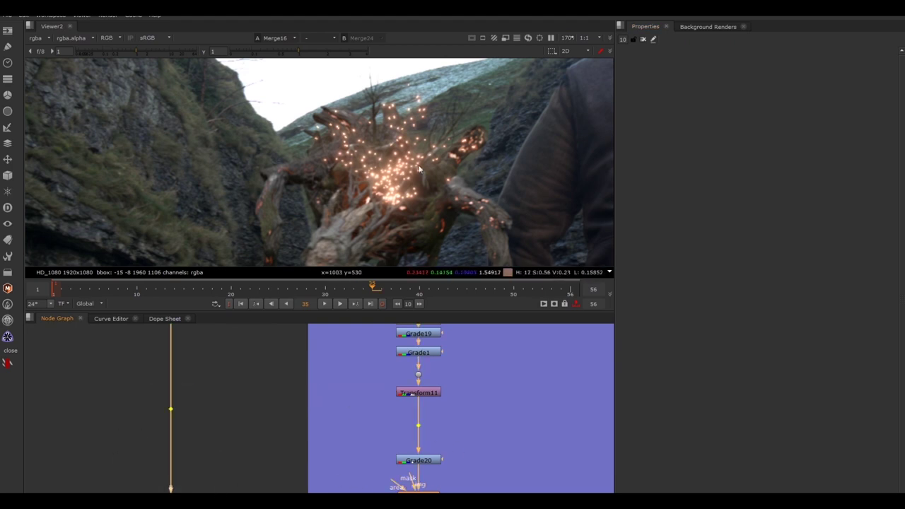
pyautogui.hotkey('ctrl', 'z')
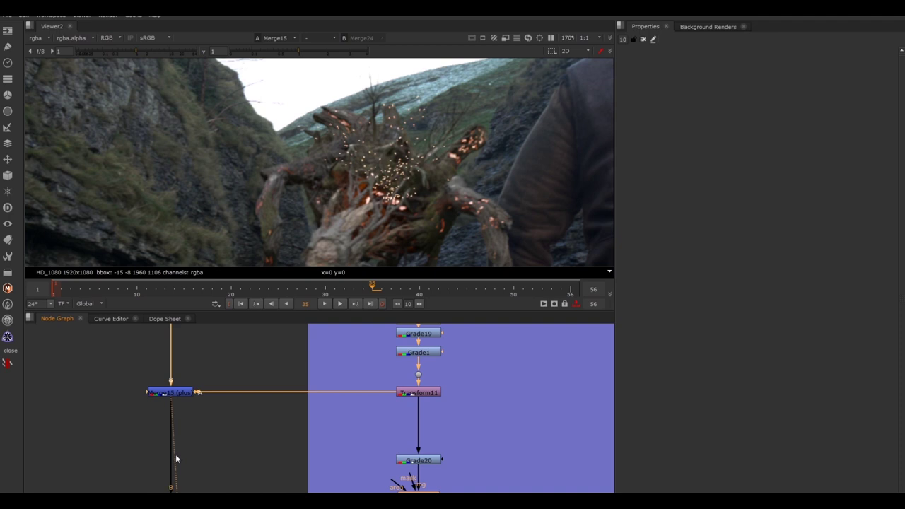
# View Transform11's output and the Merge15 (plus) result to examine the embers merged over the plate without glow
pyautogui.click(309, 457)
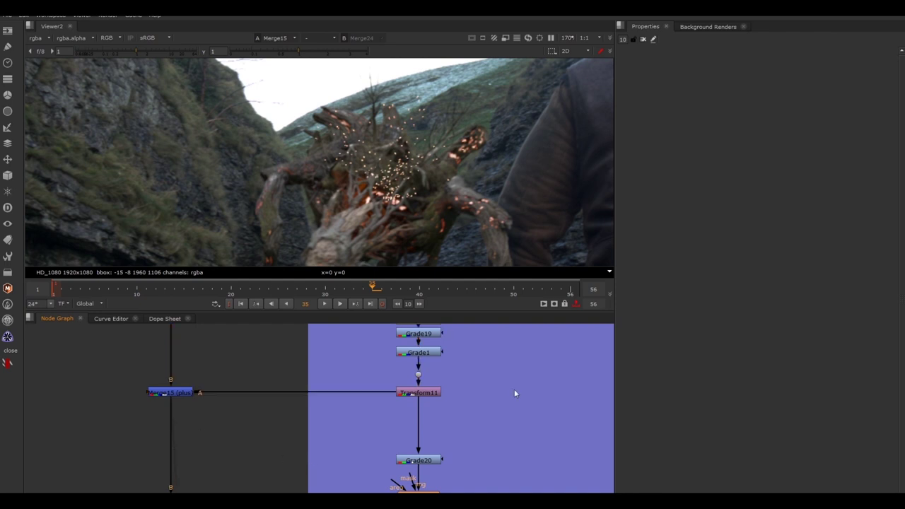
pyautogui.click(415, 394)
pyautogui.press('1')
pyautogui.click(176, 397)
pyautogui.press('1')
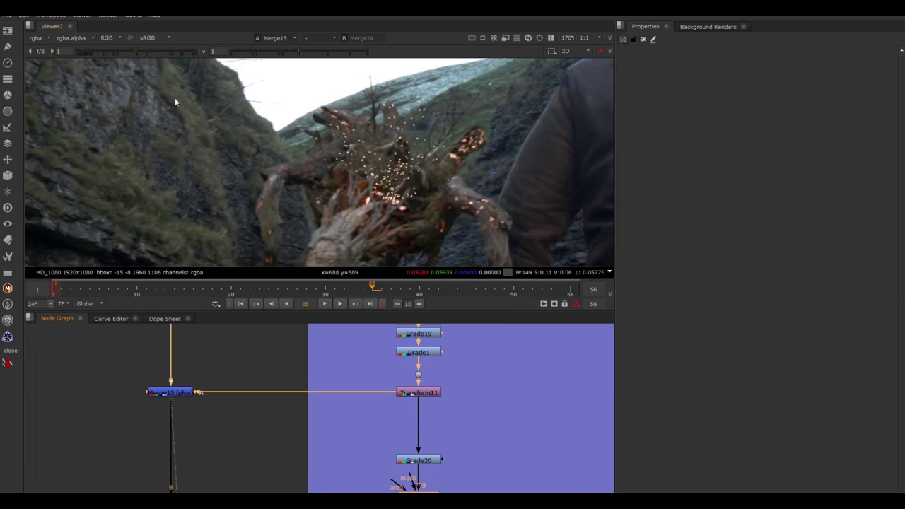
pyautogui.click(472, 465)
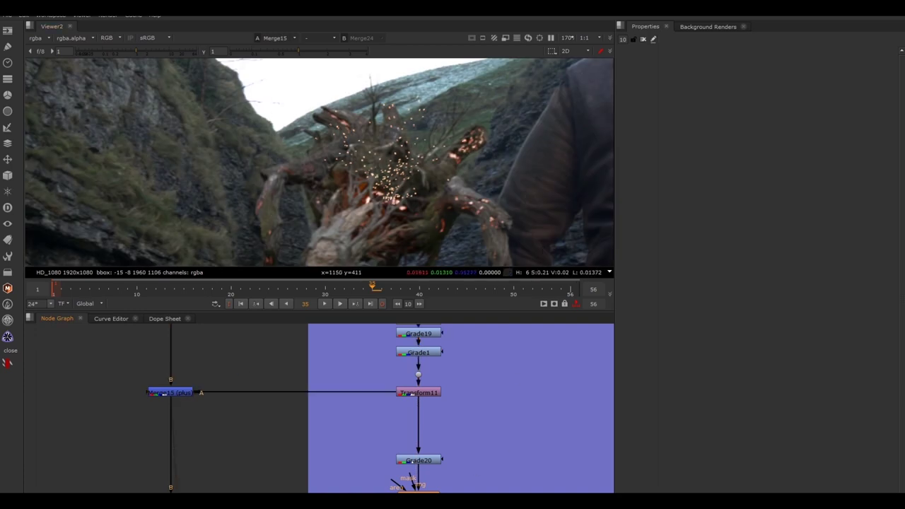
# Compare the isolated ExponGlow1 output with the Merge16 composite that adds it to the plate
pyautogui.click(418, 493)
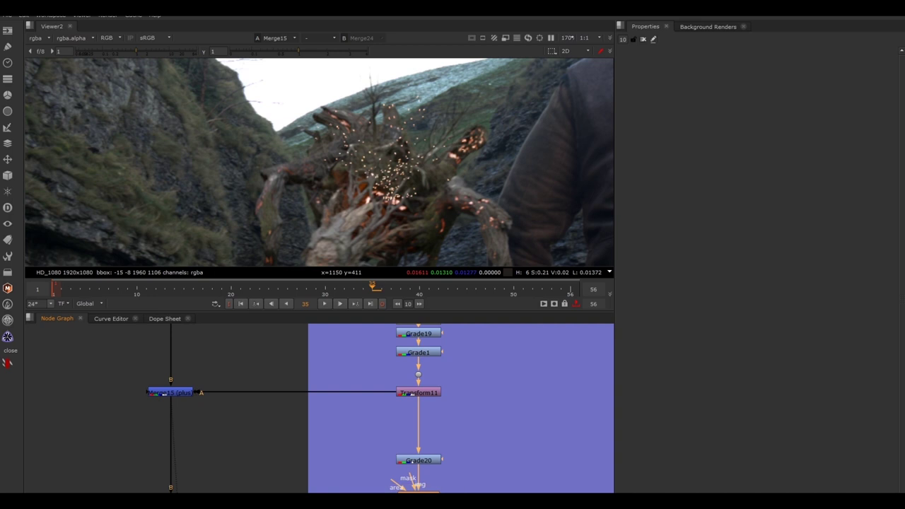
pyautogui.scroll(2, 419, 491)
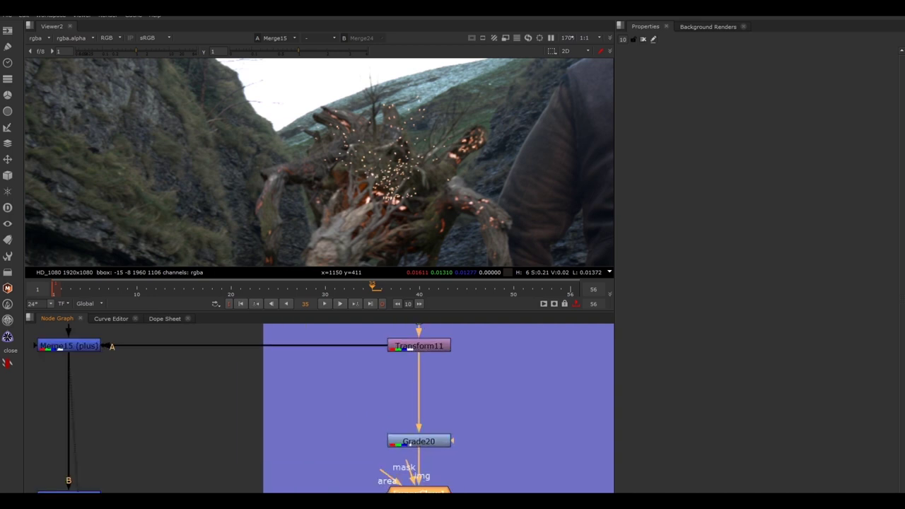
pyautogui.press('1')
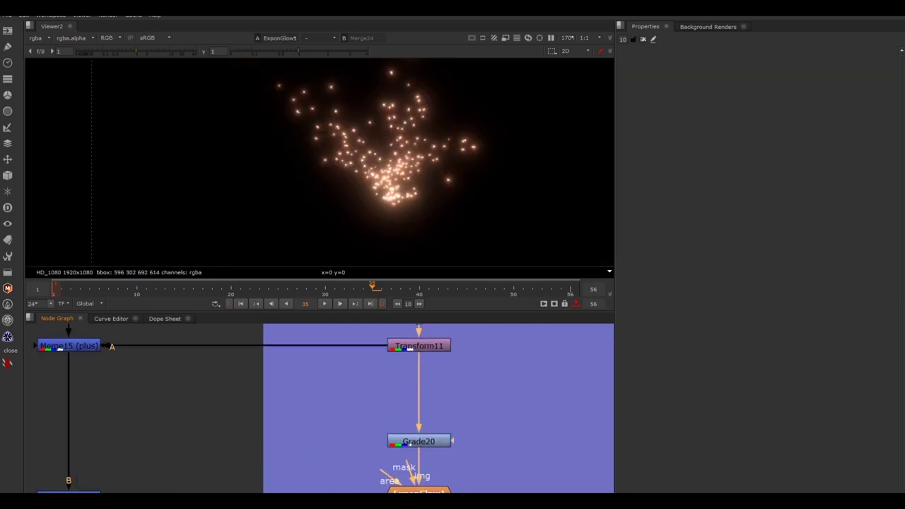
pyautogui.press('2')
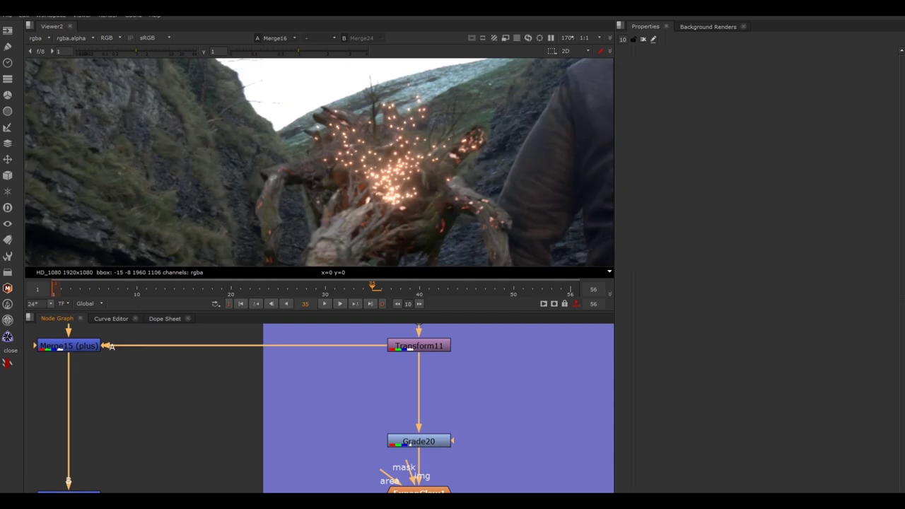
pyautogui.scroll(2, 415, 492)
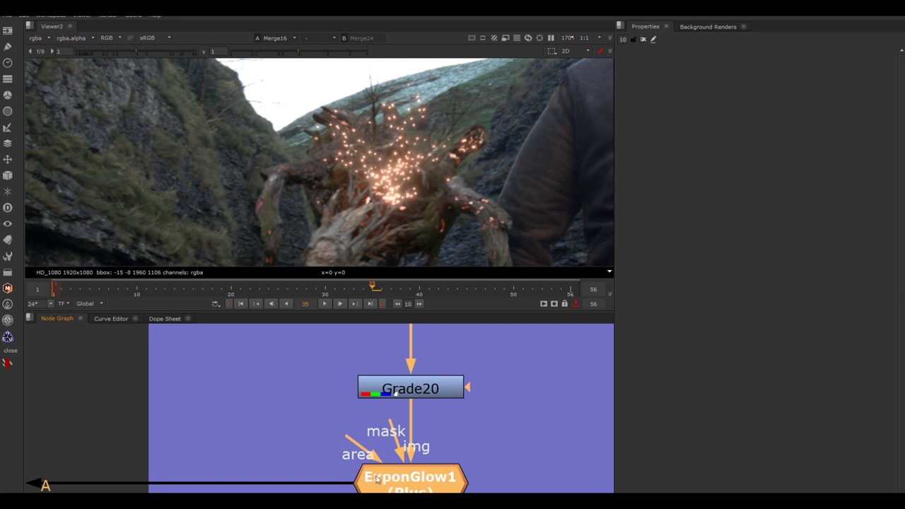
# Add a Glow filter node beside ExponGlow1
pyautogui.click(538, 457)
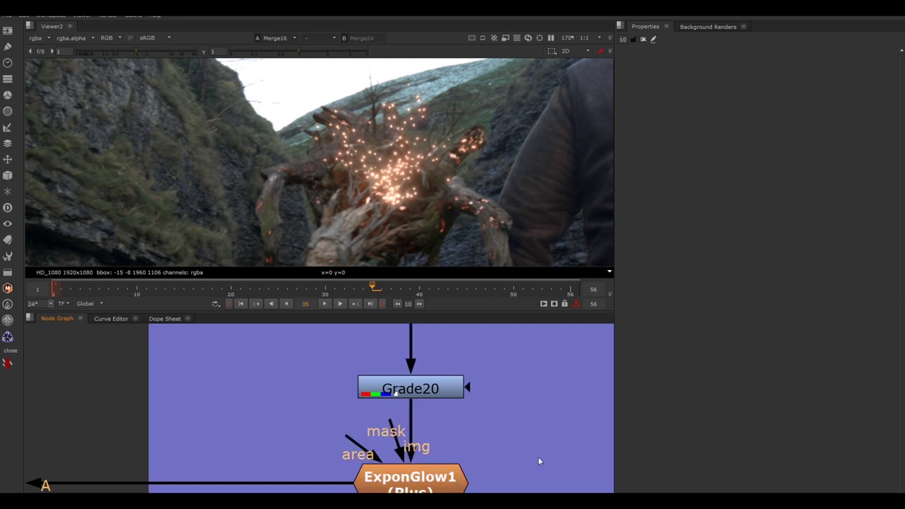
pyautogui.press('Tab')
pyautogui.write('glow')
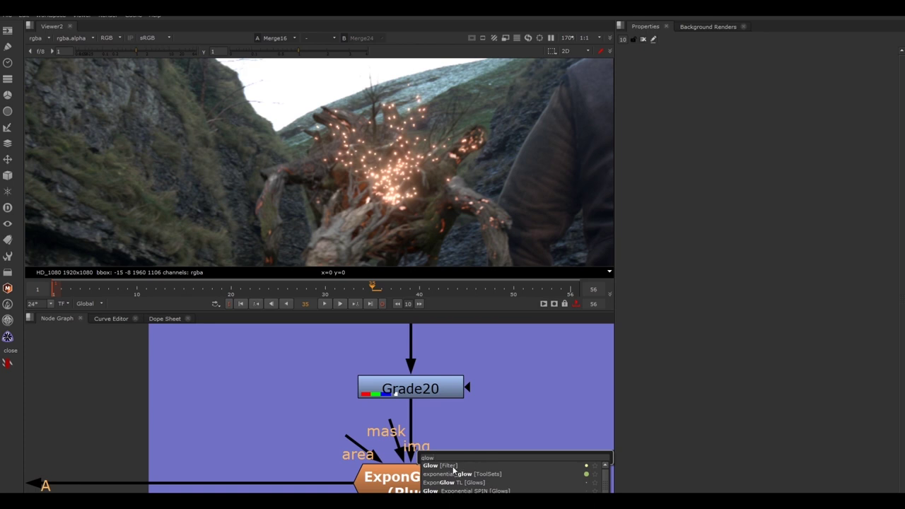
pyautogui.click(449, 468)
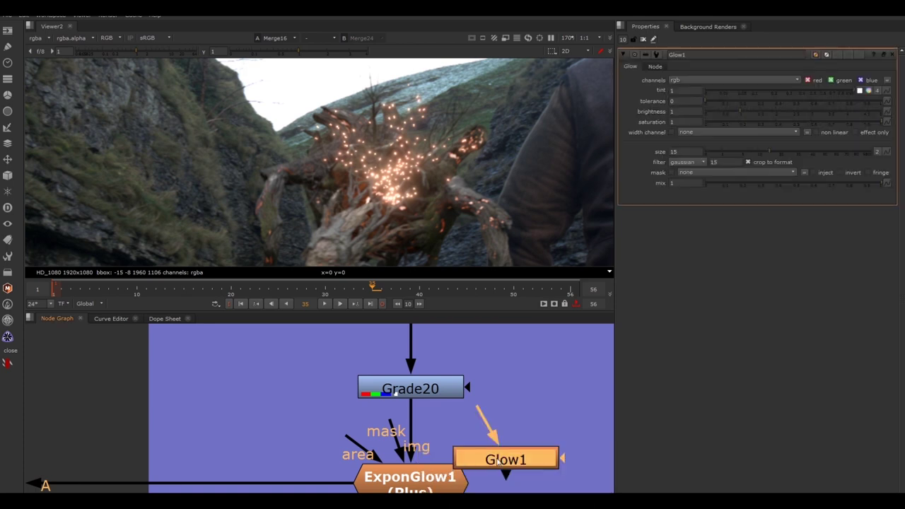
# Browse the other available glow nodes and delete the unconnected Glow node
pyautogui.click(540, 418)
pyautogui.press('Tab')
pyautogui.write('glow')
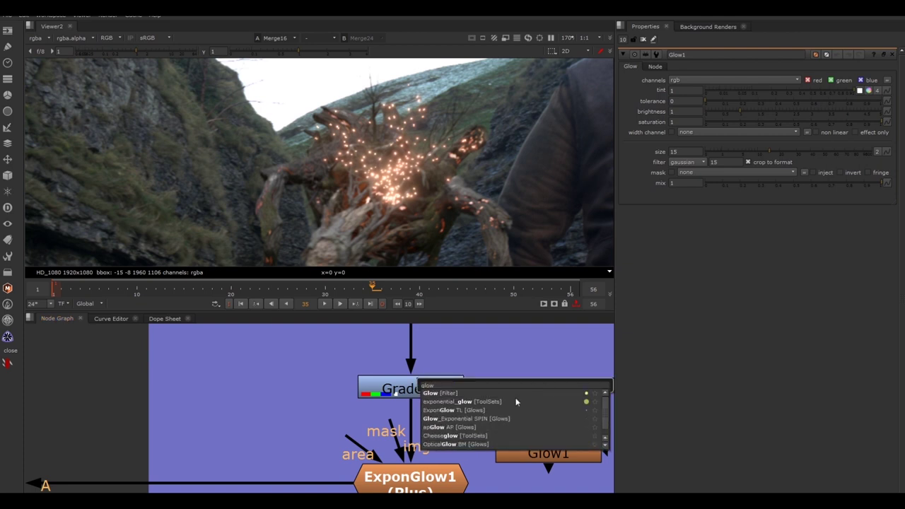
pyautogui.scroll(-1, 498, 400)
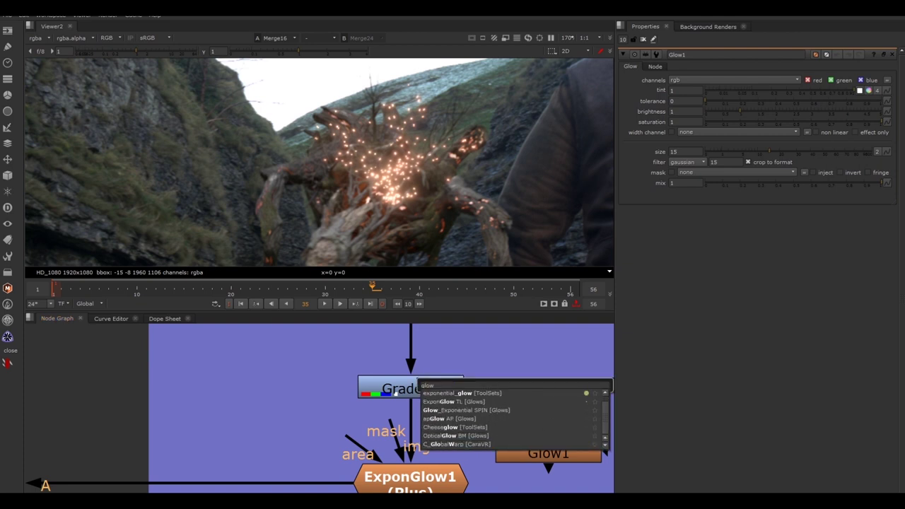
pyautogui.press('Escape')
pyautogui.press('Delete')
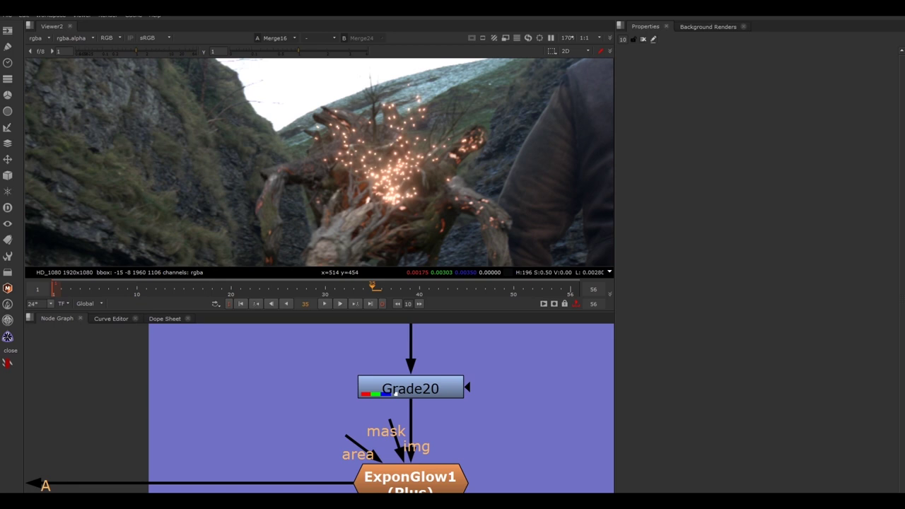
# Switch to the Nukepedia website in the browser and open its Gizmos download category
pyautogui.moveTo(1, 94); pyautogui.dragTo(672, 70)
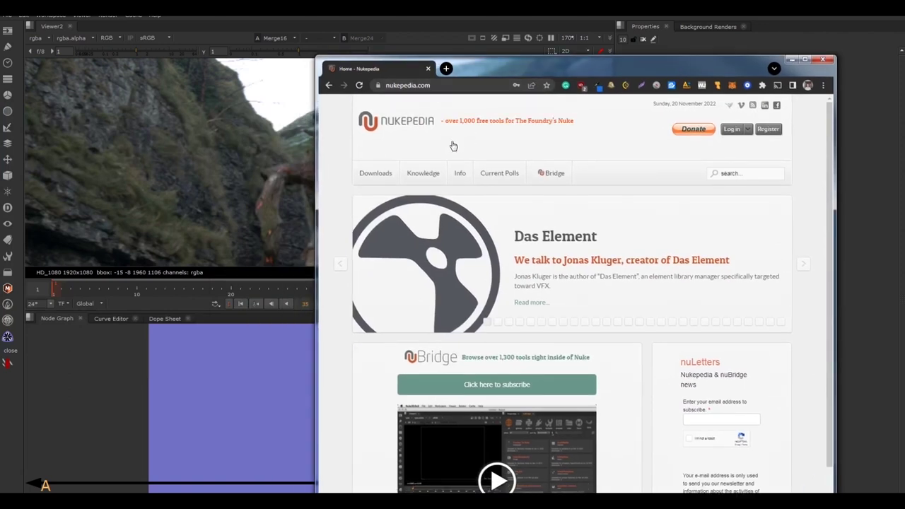
pyautogui.moveTo(384, 174)
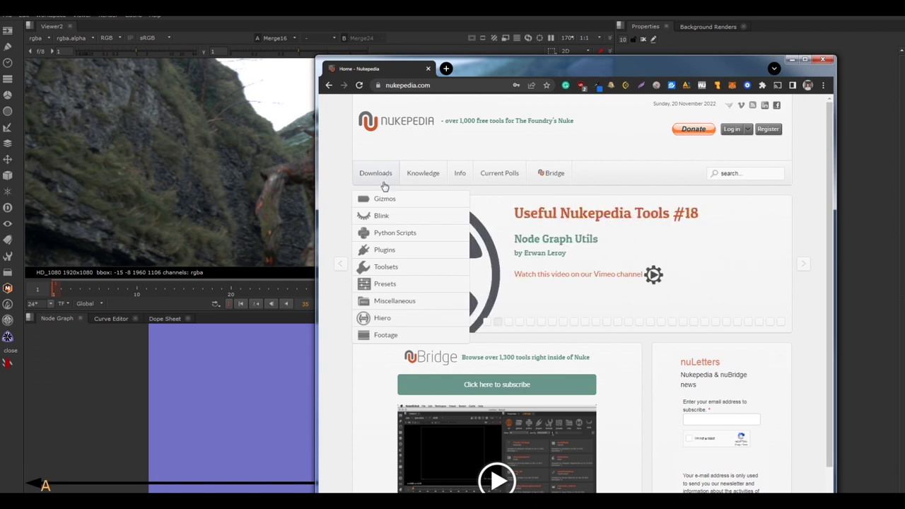
pyautogui.click(390, 200)
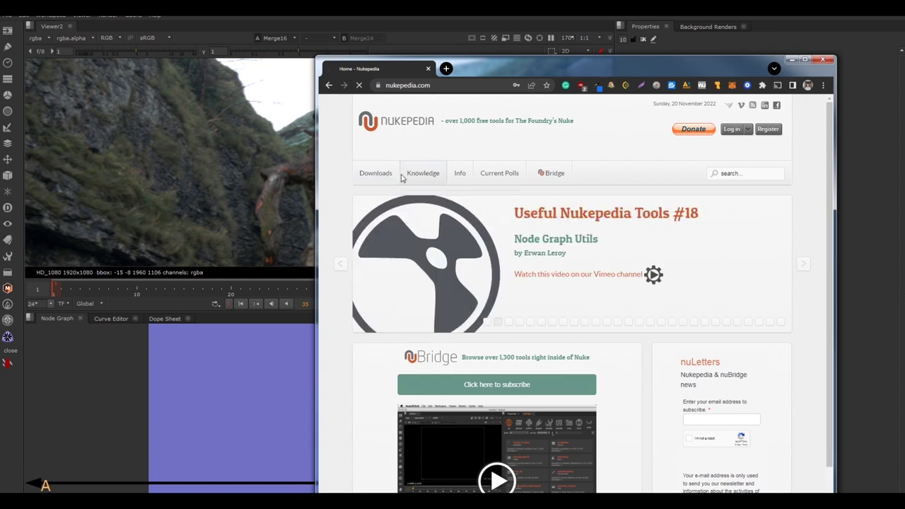
pyautogui.moveTo(402, 175)
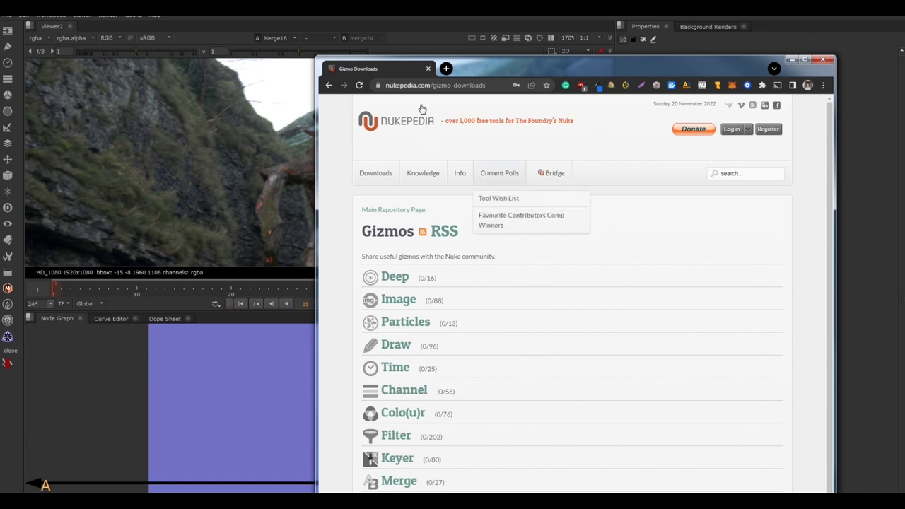
# Return to Nuke from the browser, view ExponGlow1's output, and open its properties at the Node settings
pyautogui.moveTo(390, 85); pyautogui.dragTo(449, 86)
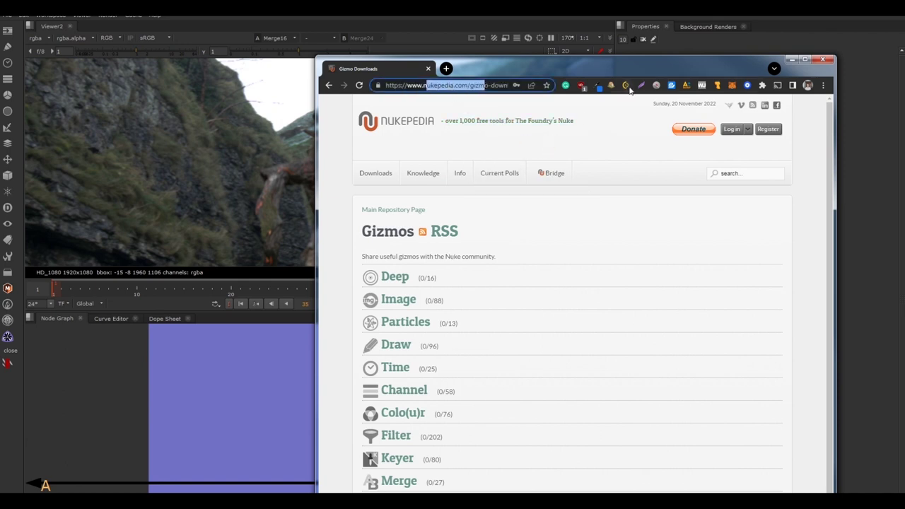
pyautogui.moveTo(661, 69); pyautogui.dragTo(0, 95)
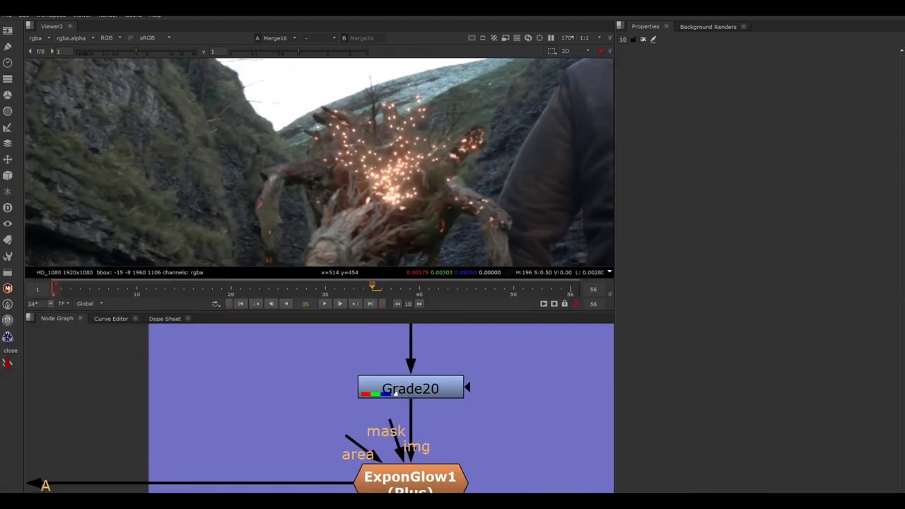
pyautogui.click(433, 475)
pyautogui.press('1')
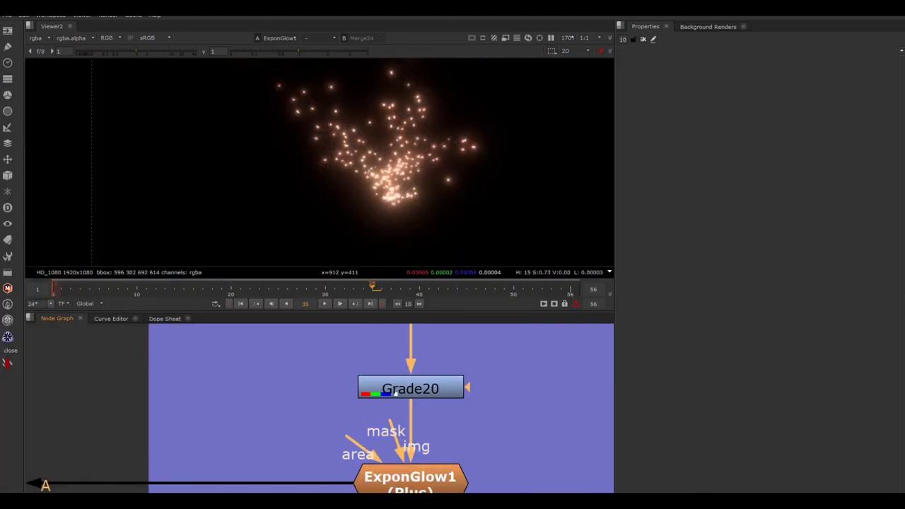
pyautogui.scroll(-5, 450, 445)
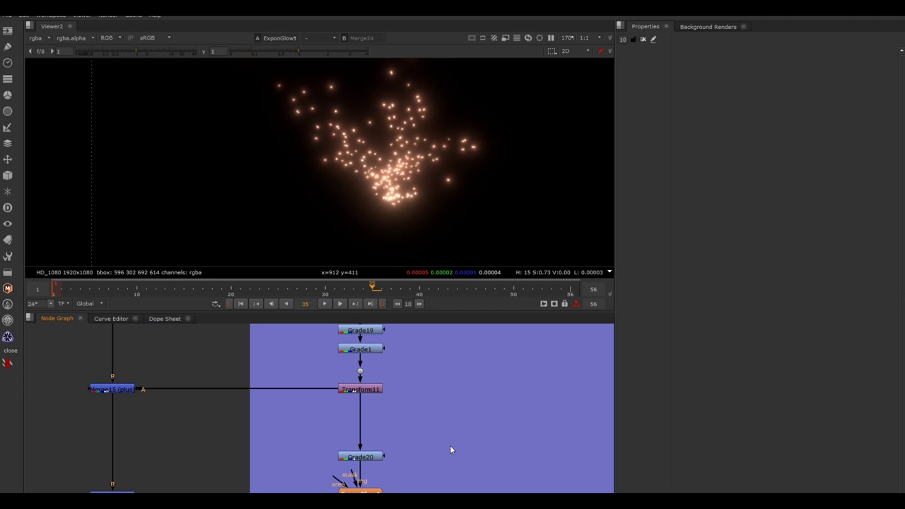
pyautogui.doubleClick(360, 490)
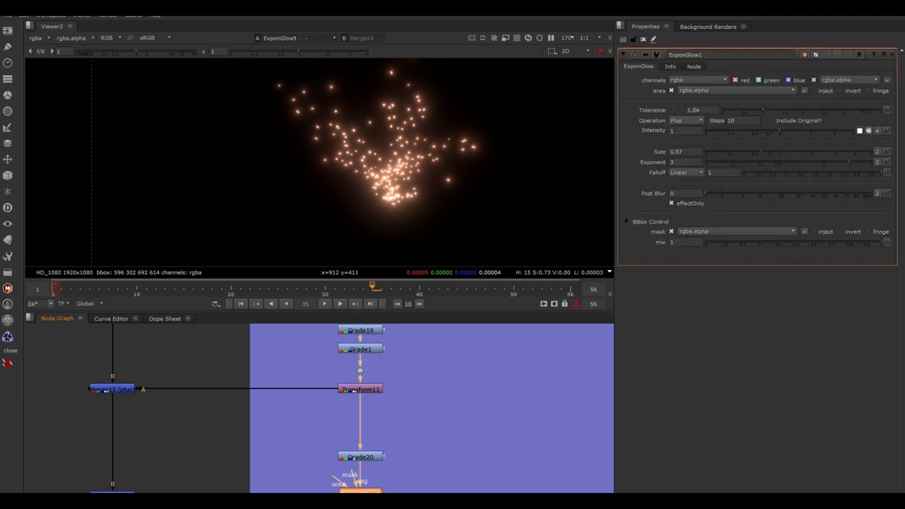
pyautogui.click(533, 417)
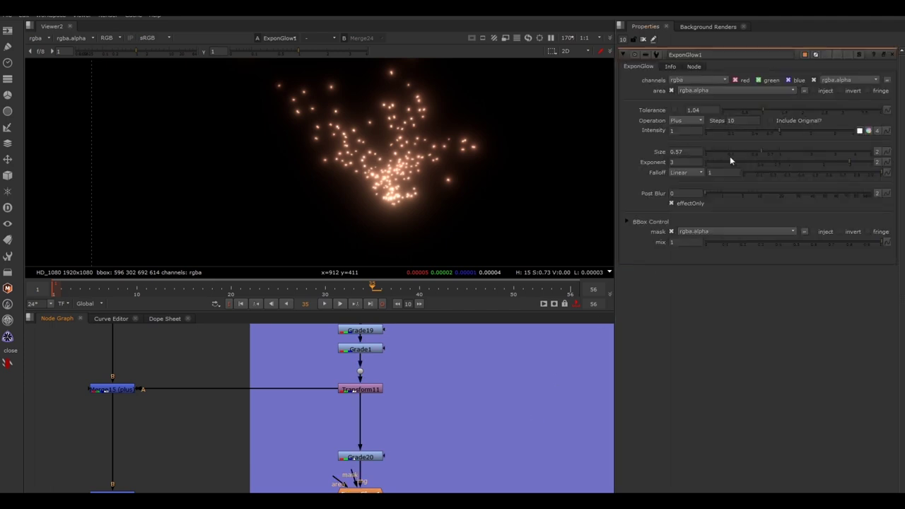
pyautogui.click(694, 66)
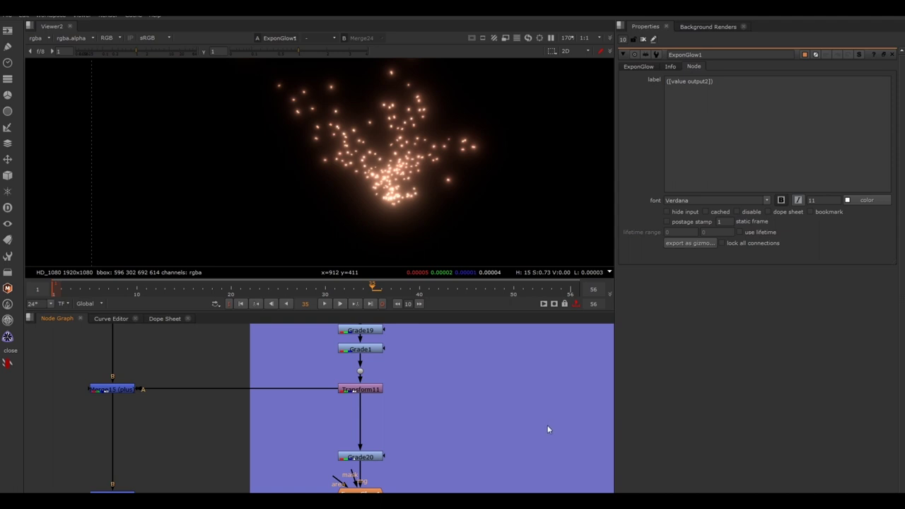
# Add a Glow filter node in the empty part of the embers backdrop, away from the ember chain
pyautogui.press('Tab')
pyautogui.write('glow')
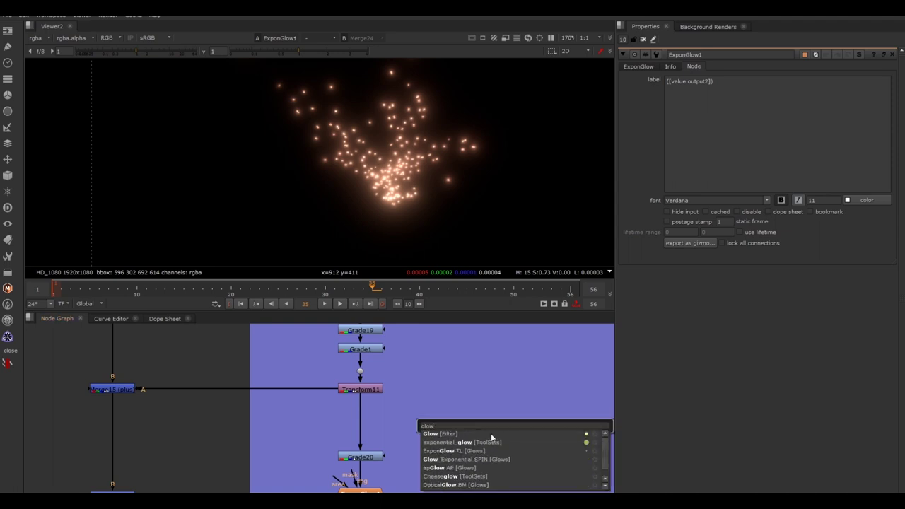
pyautogui.click(492, 434)
pyautogui.moveTo(538, 425); pyautogui.dragTo(510, 484)
pyautogui.click(536, 439)
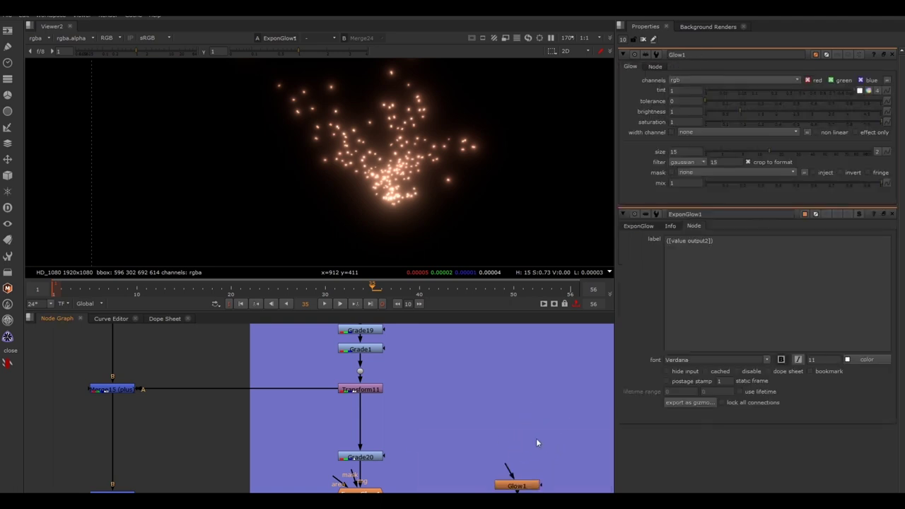
# Add a ColorWheel node above Glow1 and feed it into Glow1's input
pyautogui.press('Tab')
pyautogui.write('colo')
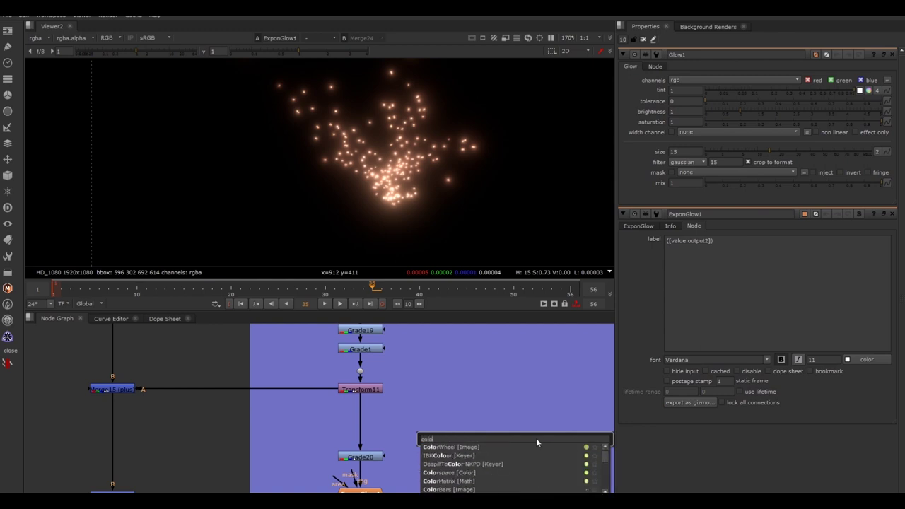
pyautogui.write('rhw')
pyautogui.press('BackSpace')
pyautogui.press('BackSpace')
pyautogui.write('wh')
pyautogui.press('Return')
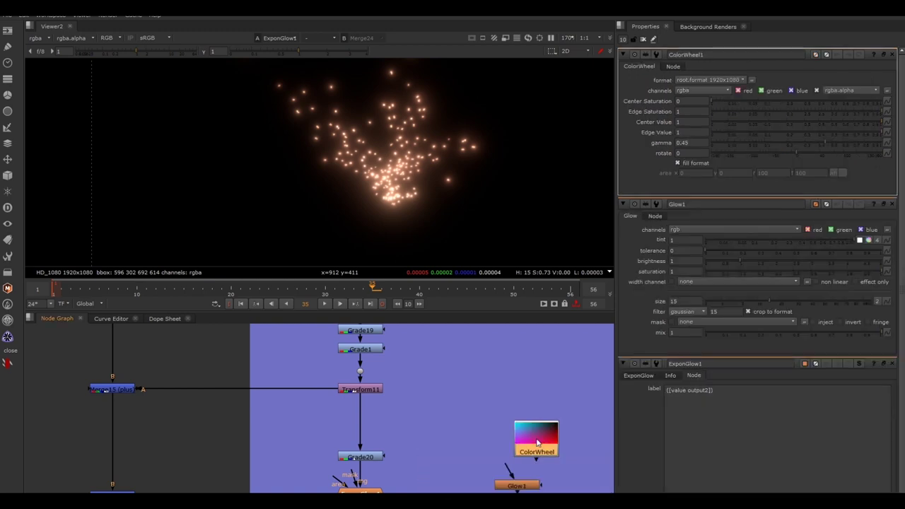
pyautogui.moveTo(506, 468); pyautogui.dragTo(530, 451)
# View Glow1 framed in full with its properties open, and turn off the viewer's 2.35:1 mask
pyautogui.moveTo(532, 488); pyautogui.dragTo(552, 491)
pyautogui.press('1')
pyautogui.click(566, 484)
pyautogui.press('f')
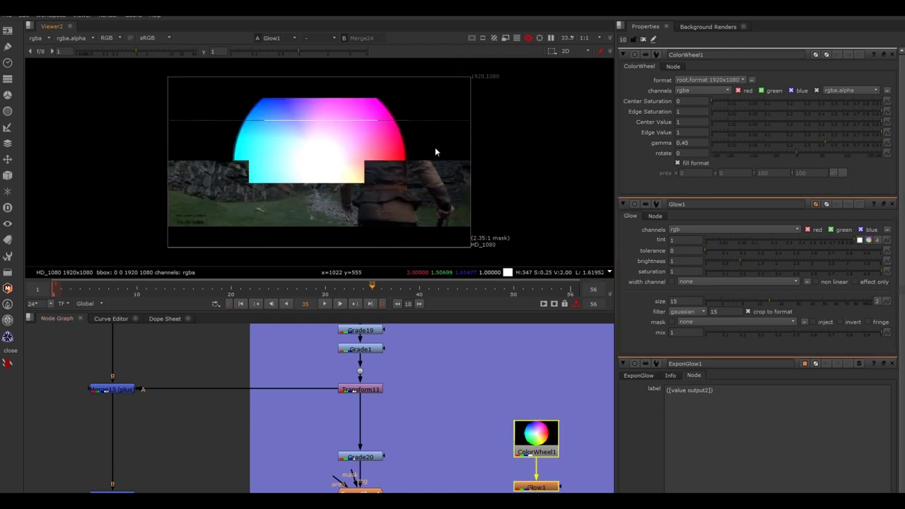
pyautogui.doubleClick(537, 487)
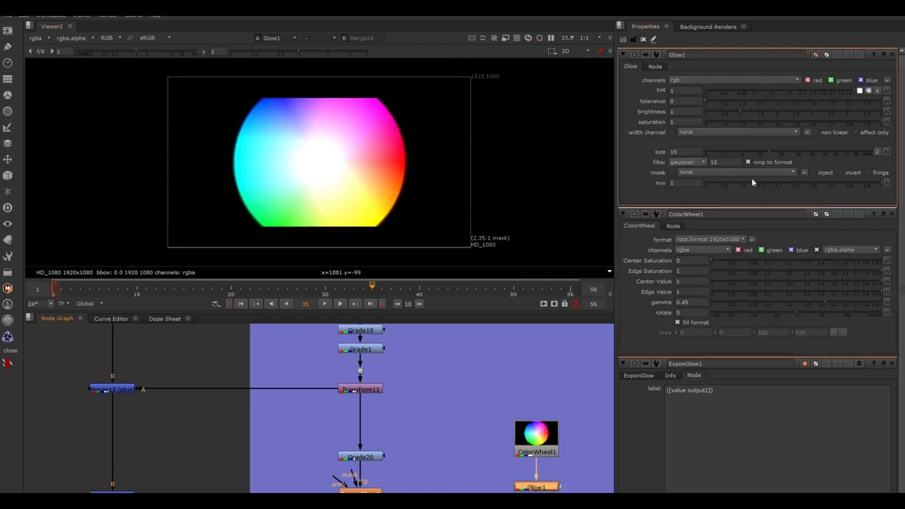
pyautogui.click(484, 39)
pyautogui.click(500, 48)
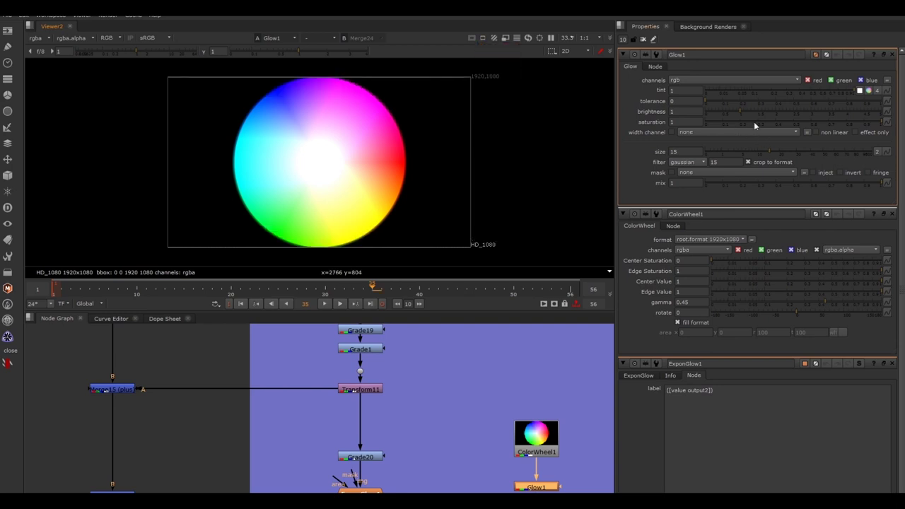
# Raise Glow1's brightness to about 4.48, greatly increase its size, and close all open node properties
pyautogui.moveTo(758, 114); pyautogui.dragTo(862, 112)
pyautogui.moveTo(798, 149); pyautogui.dragTo(868, 151)
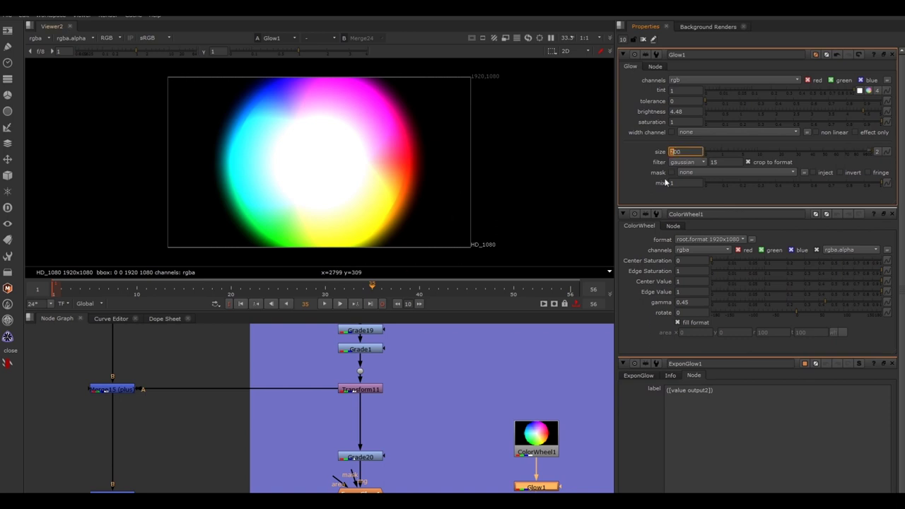
pyautogui.click(643, 40)
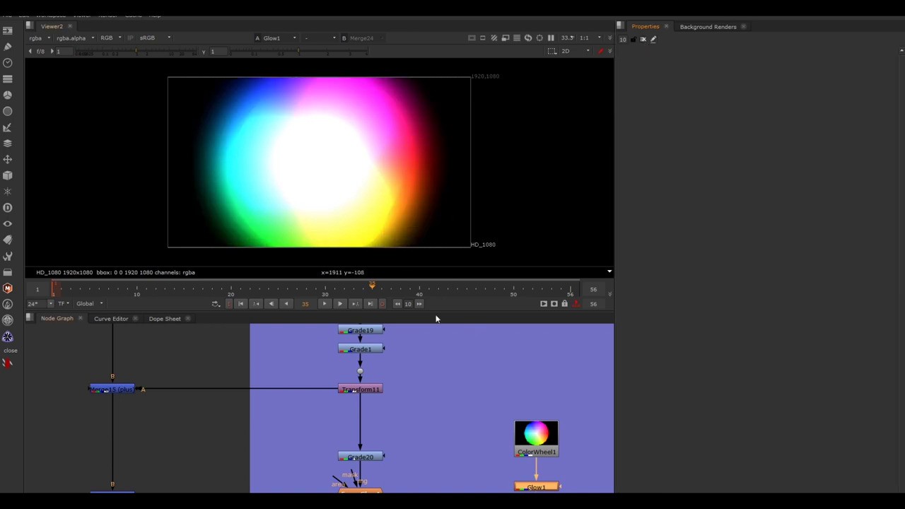
pyautogui.click(422, 357)
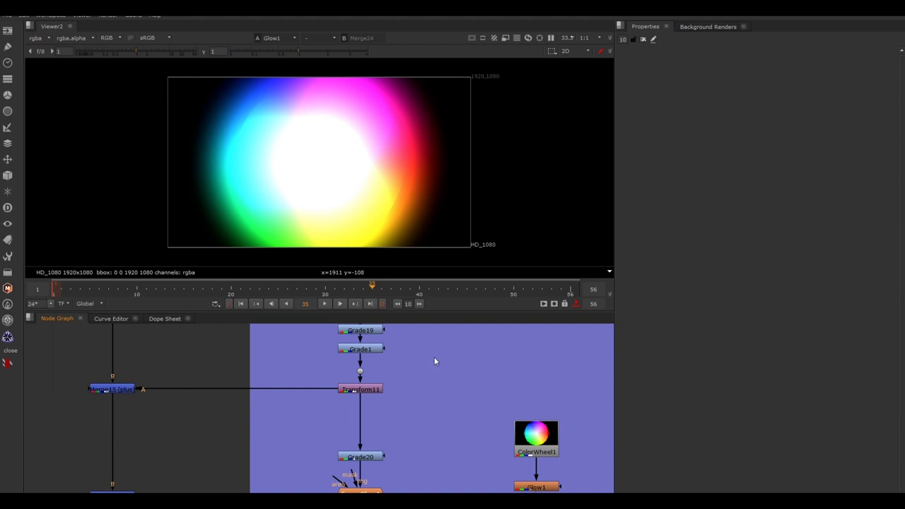
# Duplicate ExponGlow1 beside the ColorWheel, connect its img input to ColorWheel1, and view the copy with its properties open
pyautogui.click(357, 489)
pyautogui.click(459, 469)
pyautogui.hotkey('ctrl', 'v')
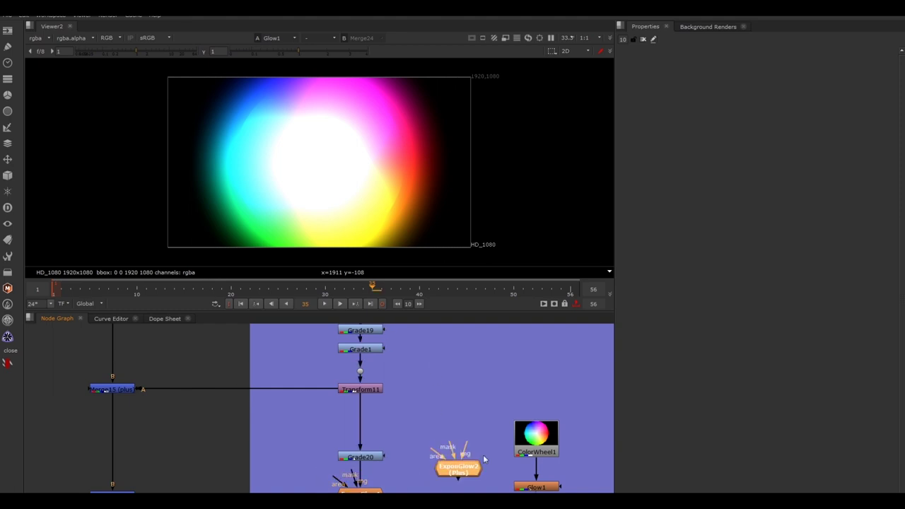
pyautogui.moveTo(462, 446); pyautogui.dragTo(533, 432)
pyautogui.click(462, 471)
pyautogui.press('1')
pyautogui.doubleClick(463, 472)
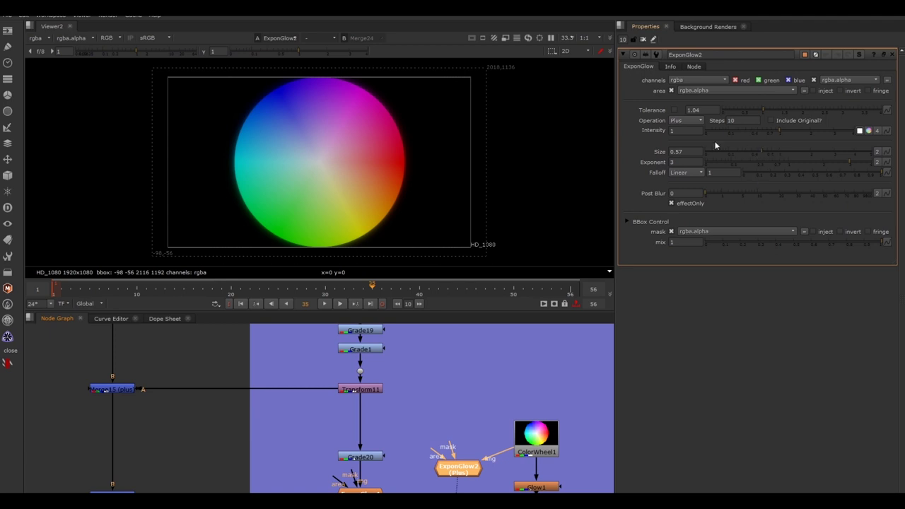
# Try different ExponGlow2 sizes up to 3, settle on 1.04, and set its exponent to 4
pyautogui.moveTo(762, 152); pyautogui.dragTo(791, 152)
pyautogui.moveTo(852, 154); pyautogui.dragTo(834, 153)
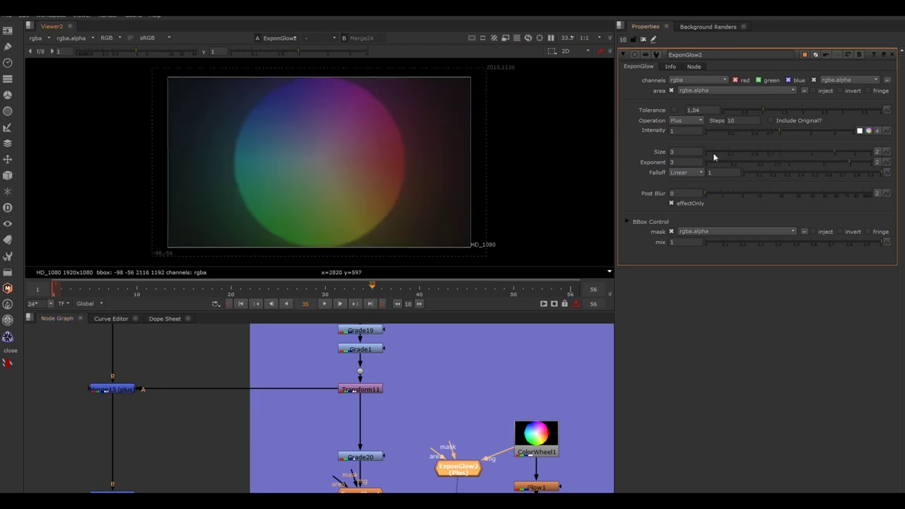
pyautogui.click(792, 152)
pyautogui.click(767, 153)
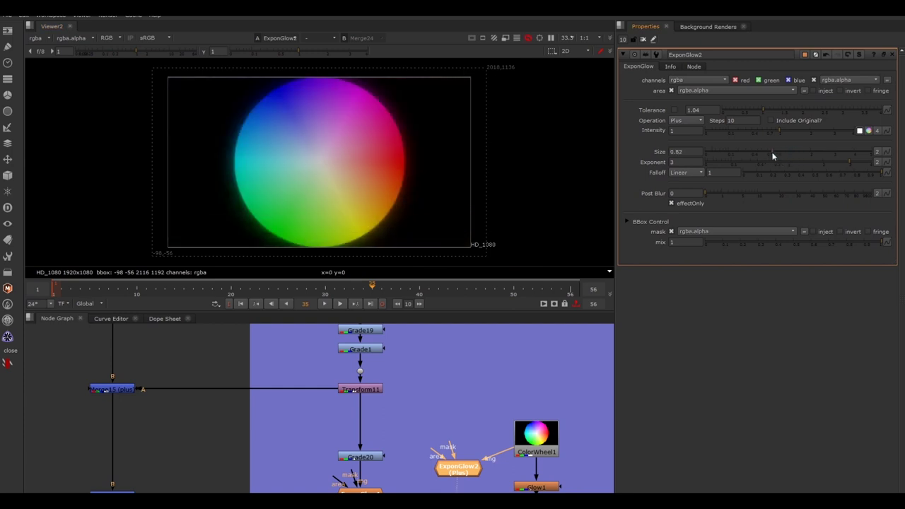
pyautogui.click(781, 152)
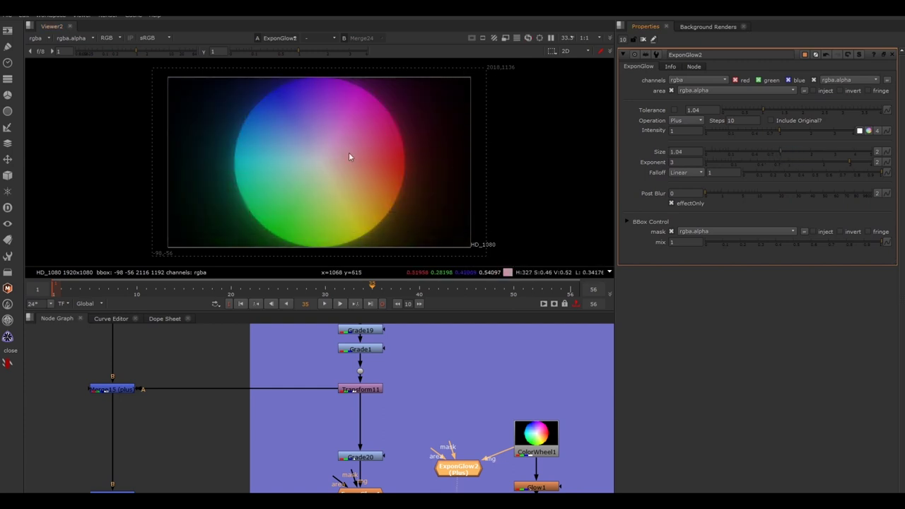
pyautogui.write('4')
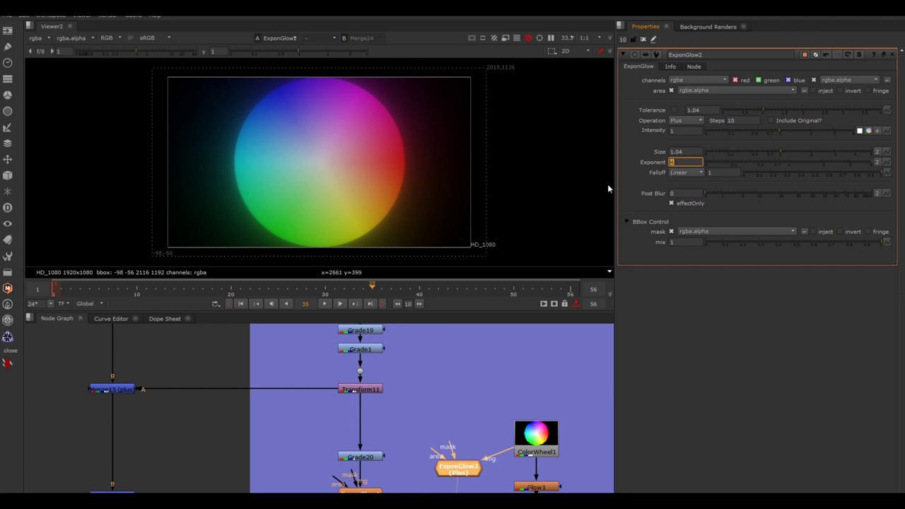
pyautogui.press('Return')
# Compare the output of Glow1 with that of ExponGlow2 on the color wheel
pyautogui.click(542, 486)
pyautogui.press('1')
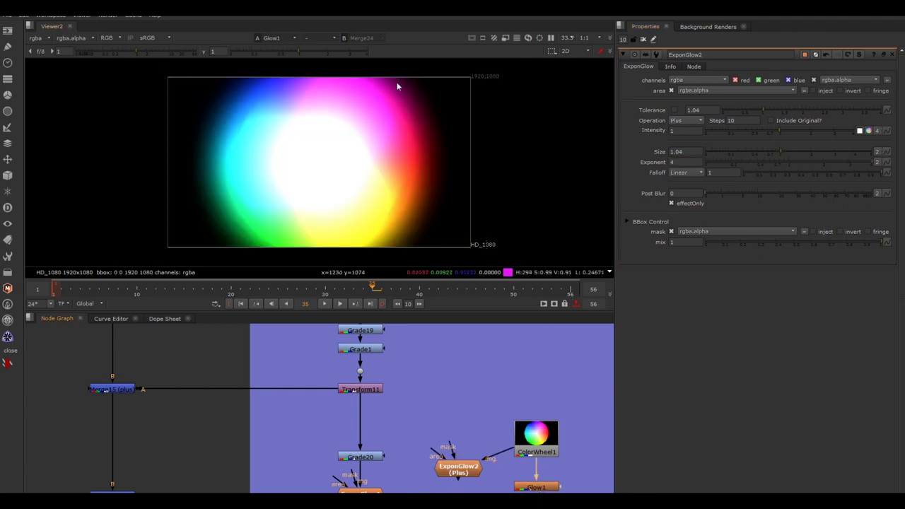
pyautogui.click(456, 466)
pyautogui.press('1')
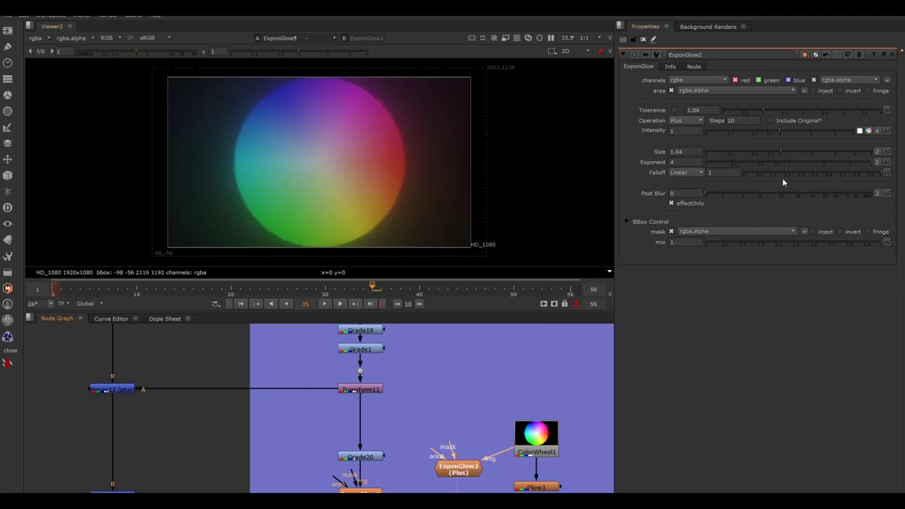
# Set ExponGlow2's exponent to 3 and its intensity to 3
pyautogui.doubleClick(694, 162)
pyautogui.write('3')
pyautogui.press('Return')
pyautogui.doubleClick(695, 131)
pyautogui.write('3')
pyautogui.press('Return')
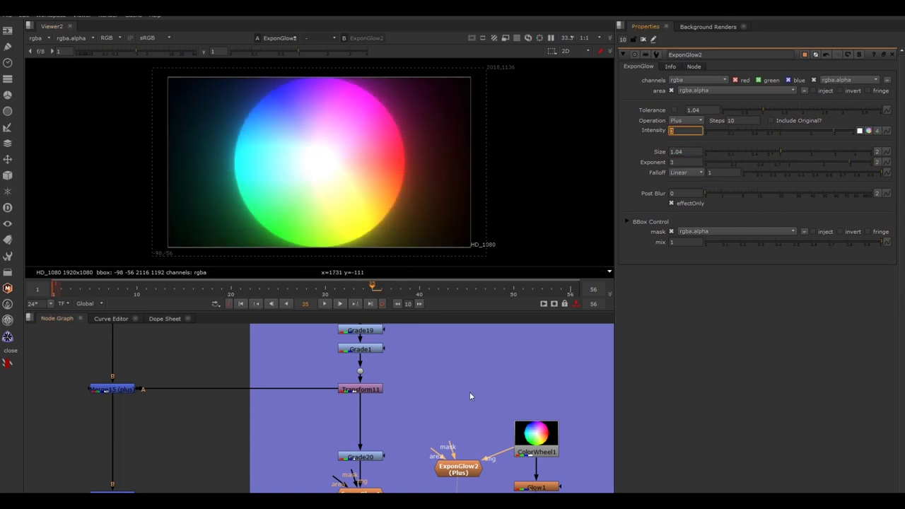
# Compare Glow1 with the more intense ExponGlow2, and delete both glow nodes together with the ColorWheel
pyautogui.press('1')
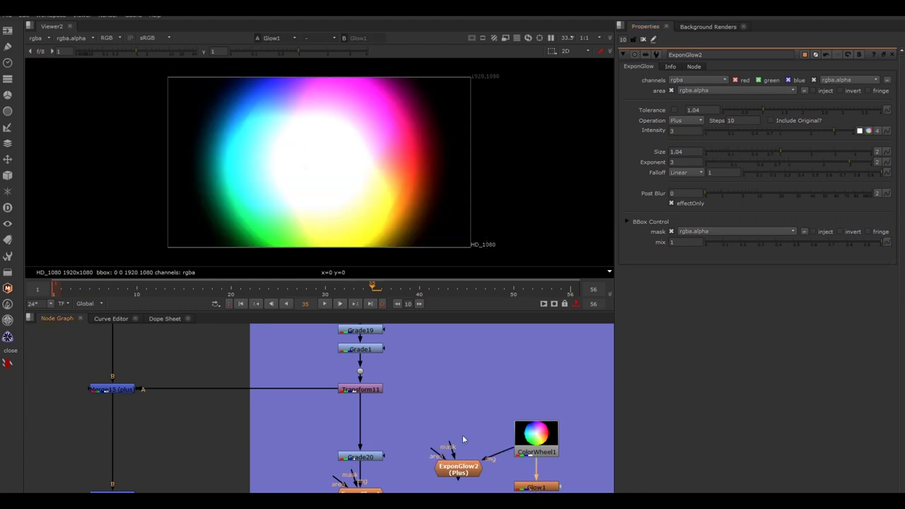
pyautogui.click(467, 467)
pyautogui.press('1')
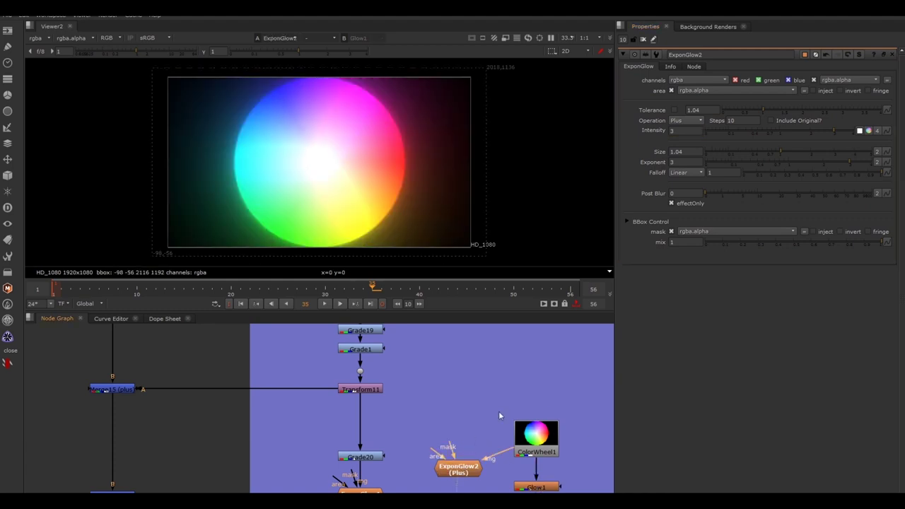
pyautogui.moveTo(401, 404); pyautogui.dragTo(592, 494)
pyautogui.press('Delete')
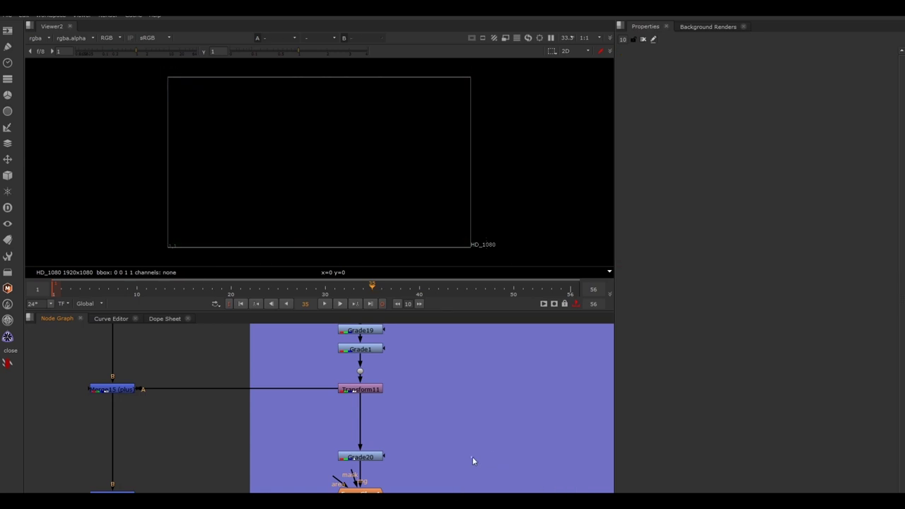
# Look over the node graph around the to-do note, and view ExponGlow1 in the embers section with its glow settings open
pyautogui.scroll(-5, 474, 455)
pyautogui.scroll(-4, 476, 451)
pyautogui.moveTo(477, 453); pyautogui.dragTo(450, 365, button='middle')
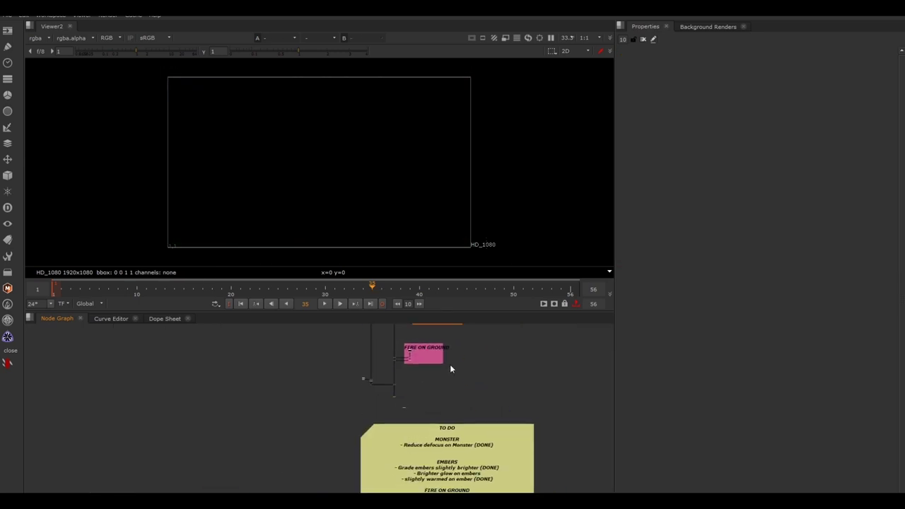
pyautogui.moveTo(475, 417); pyautogui.dragTo(472, 487, button='middle')
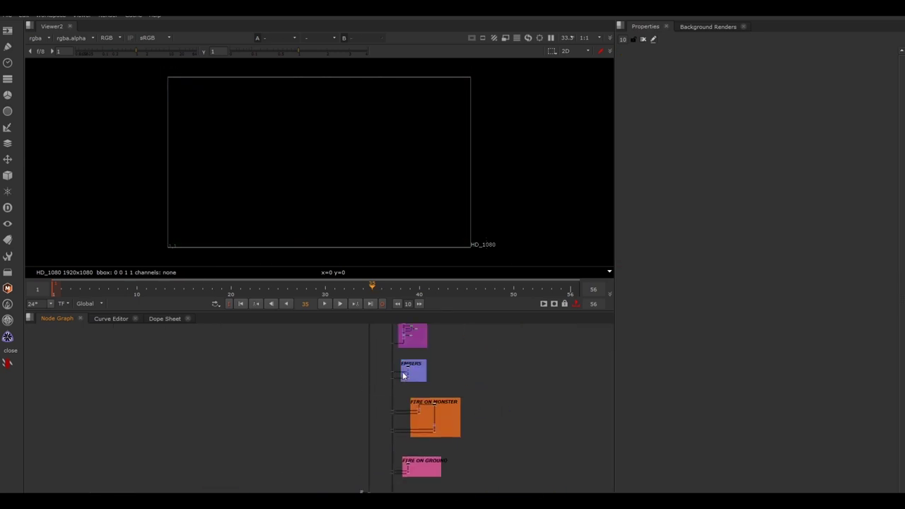
pyautogui.scroll(5, 398, 380)
pyautogui.scroll(3, 398, 379)
pyautogui.doubleClick(526, 415)
pyautogui.press('1')
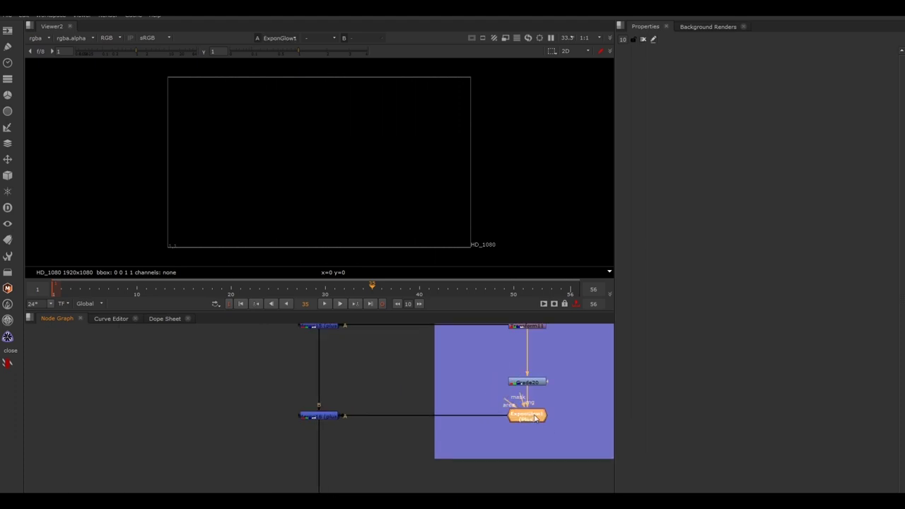
pyautogui.scroll(5, 346, 169)
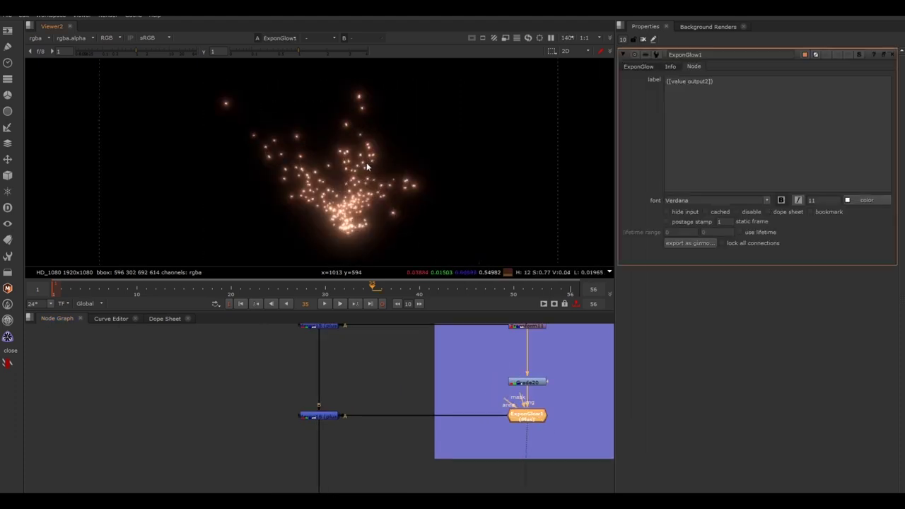
pyautogui.click(643, 70)
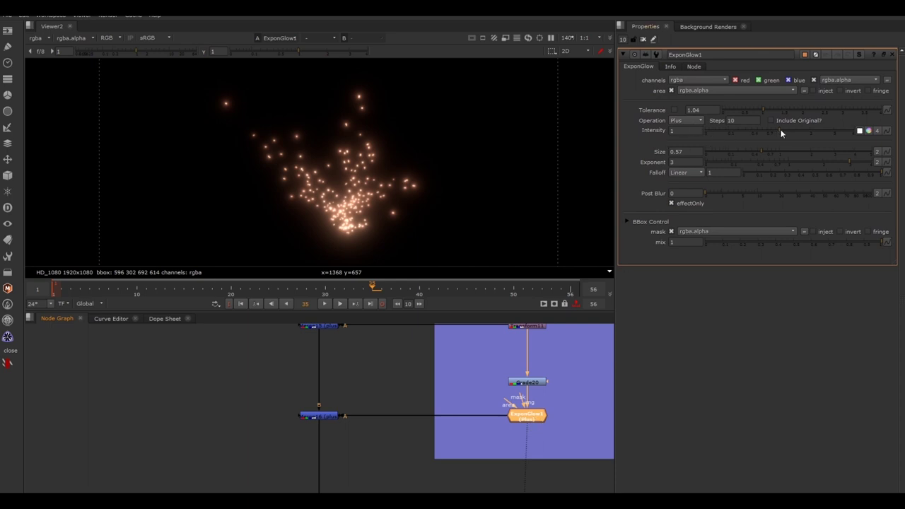
# Try a higher intensity on ExponGlow1 and restore it to 1
pyautogui.moveTo(781, 132)
pyautogui.mouseDown()
pyautogui.moveTo(806, 130)
pyautogui.moveTo(772, 132)
pyautogui.moveTo(822, 135)
pyautogui.moveTo(781, 131)
pyautogui.moveTo(790, 133)
pyautogui.mouseUp()
pyautogui.doubleClick(679, 131)
pyautogui.write('1')
pyautogui.press('Return')
pyautogui.click(573, 430)
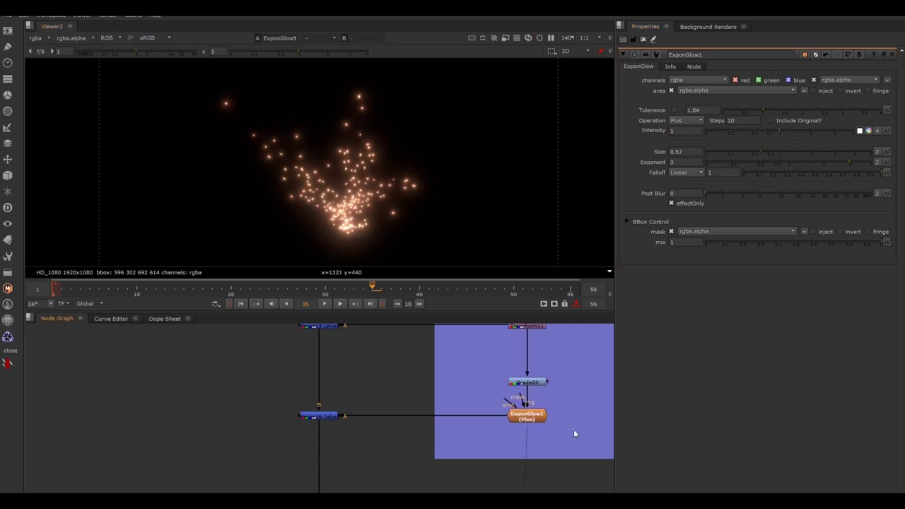
# Add a Grade node after ExponGlow1 in the embers section and align Merge16 level with it
pyautogui.scroll(2, 575, 428)
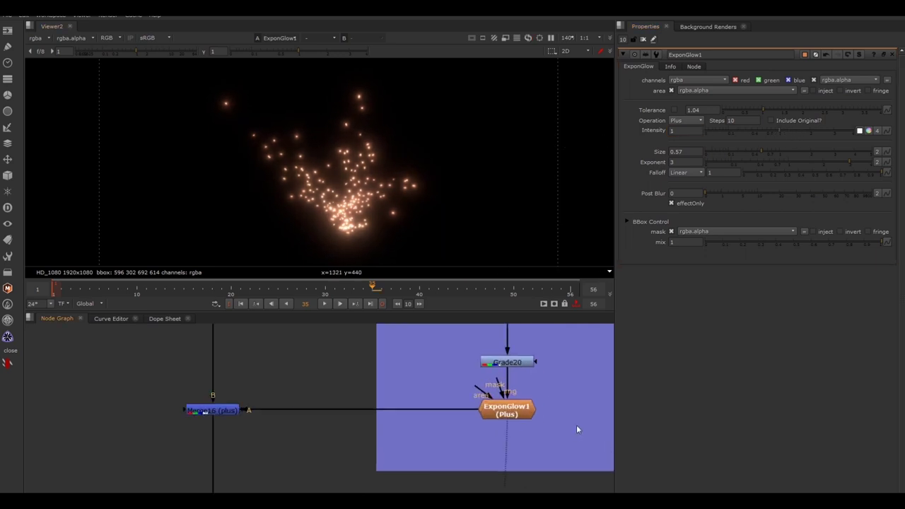
pyautogui.scroll(2, 574, 424)
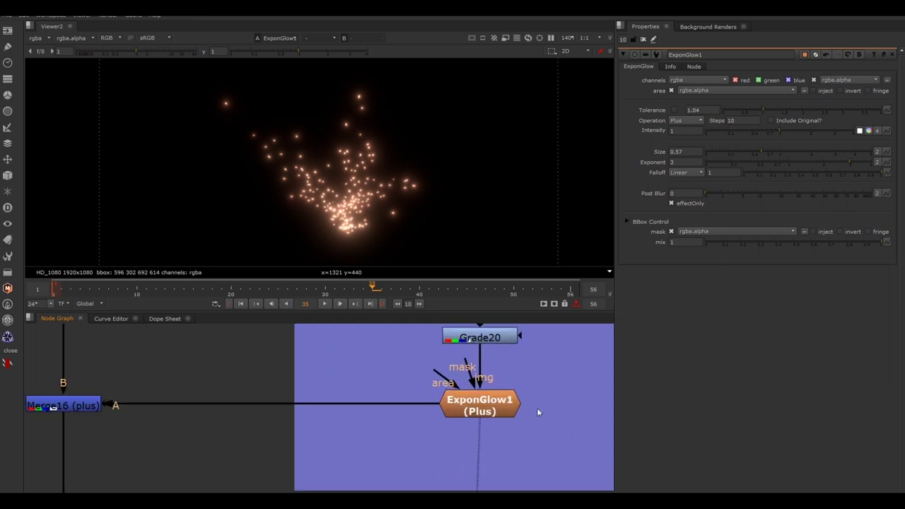
pyautogui.click(486, 406)
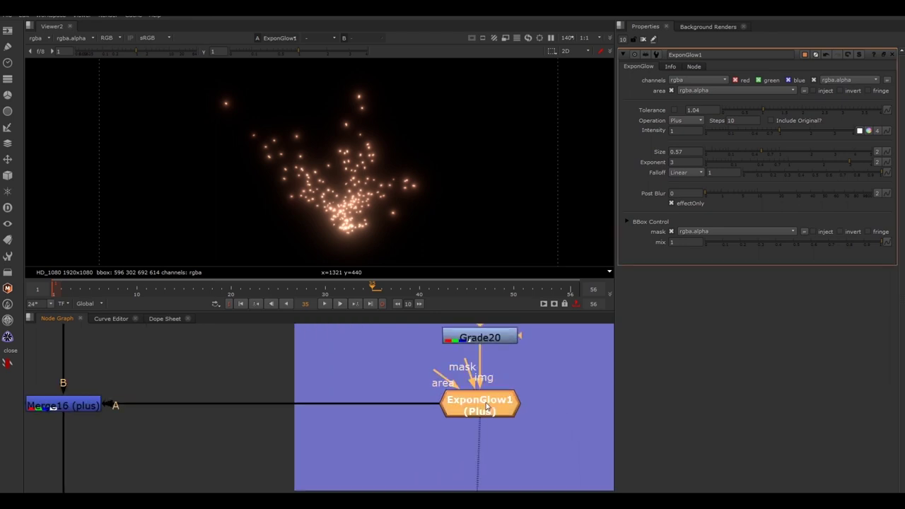
pyautogui.press('g')
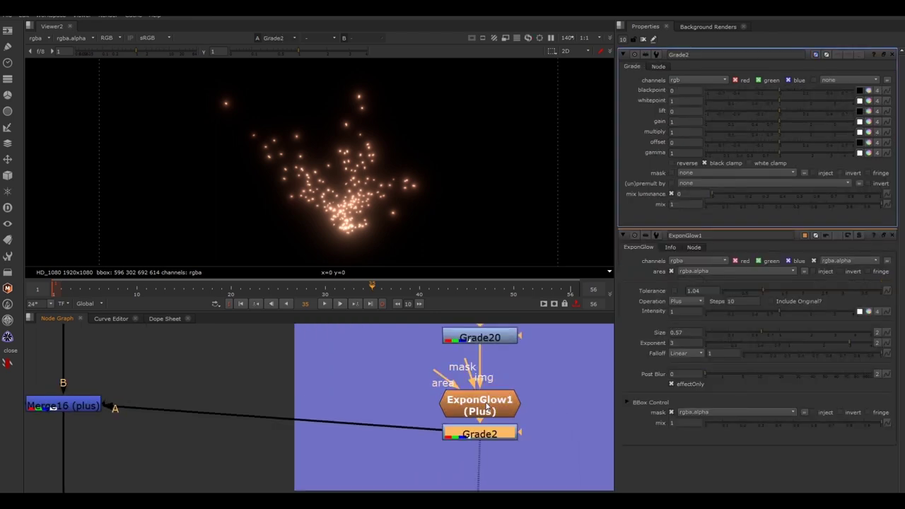
pyautogui.moveTo(86, 410); pyautogui.dragTo(81, 448)
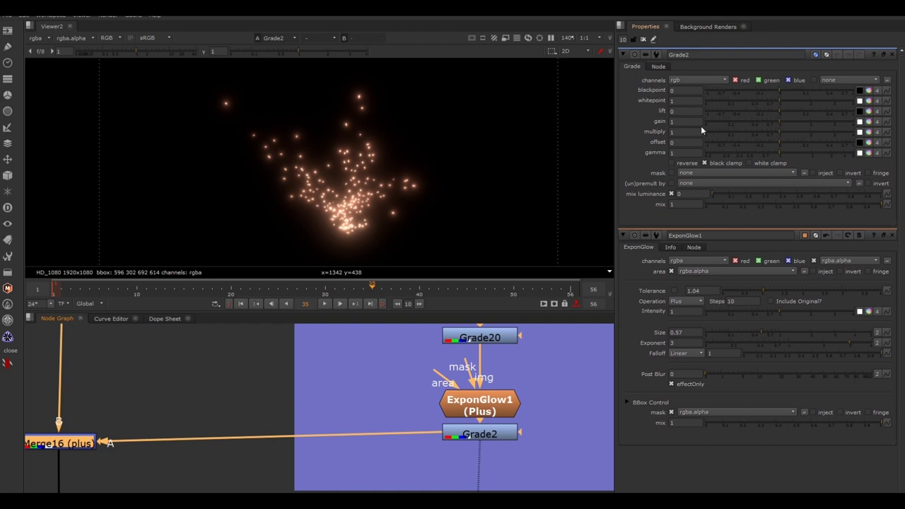
pyautogui.moveTo(79, 443); pyautogui.dragTo(83, 432)
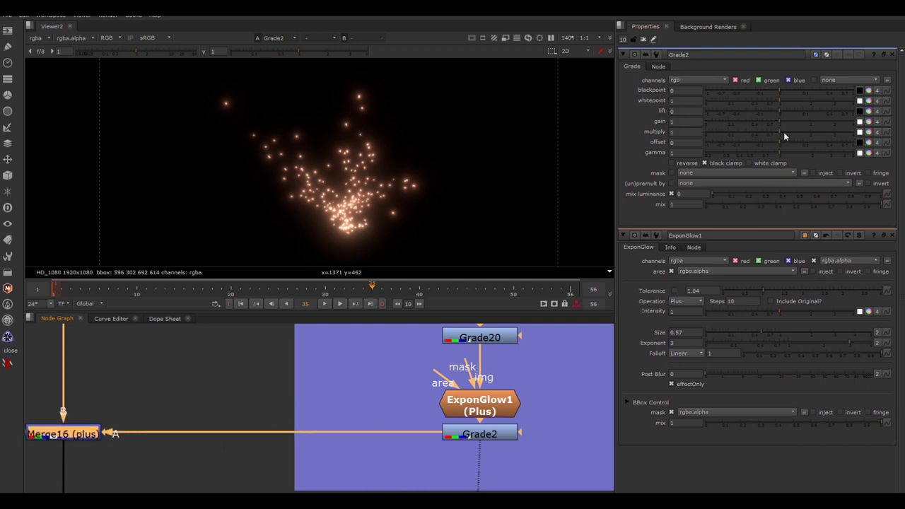
# Try multiply values of 2 and 4 on the Grade below ExponGlow1
pyautogui.moveTo(783, 130); pyautogui.dragTo(796, 132)
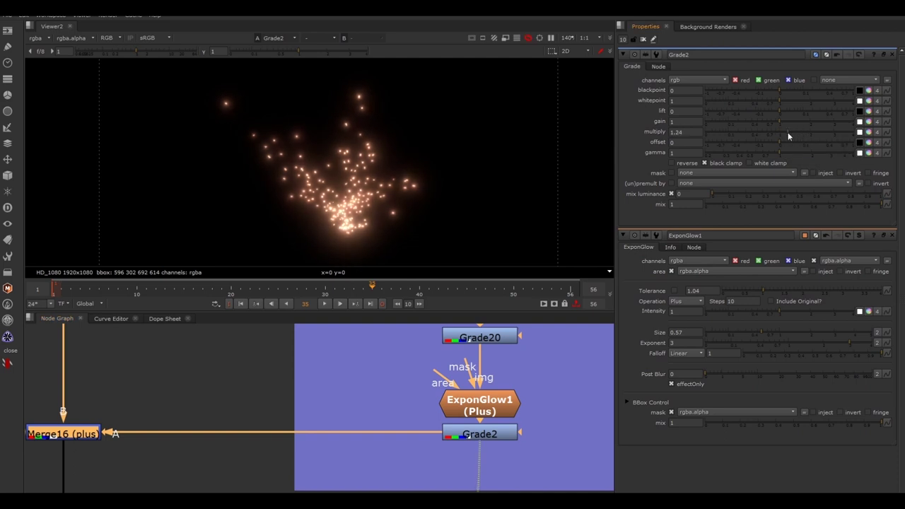
pyautogui.doubleClick(686, 132)
pyautogui.write('2')
pyautogui.press('Return')
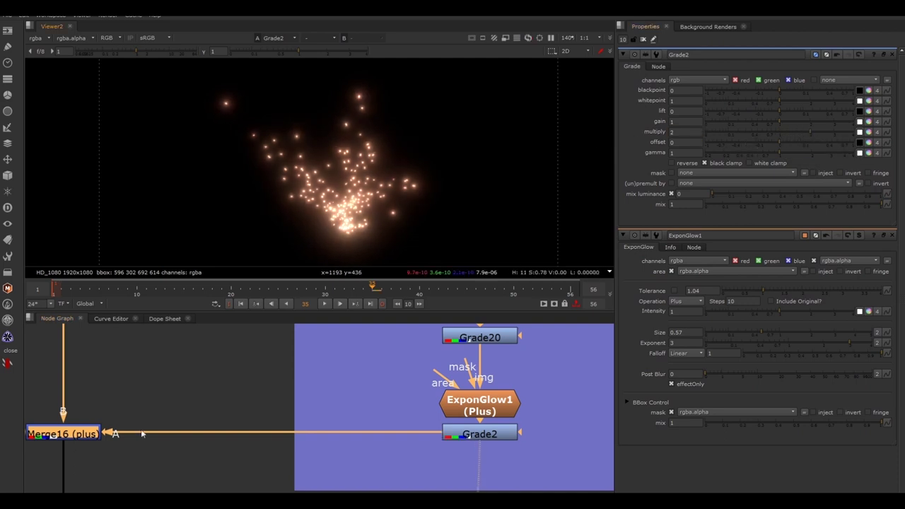
pyautogui.moveTo(807, 130); pyautogui.dragTo(871, 123)
# View Merge16 over the plate and set the multiply of the Grade below ExponGlow1 to 1.36
pyautogui.moveTo(352, 360); pyautogui.dragTo(445, 369, button='middle')
pyautogui.moveTo(368, 351); pyautogui.dragTo(80, 491)
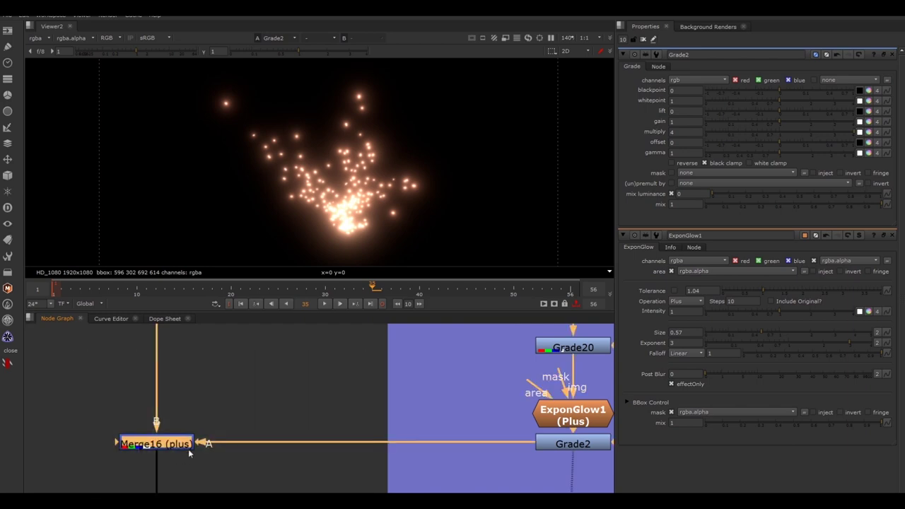
pyautogui.press('1')
pyautogui.click(245, 426)
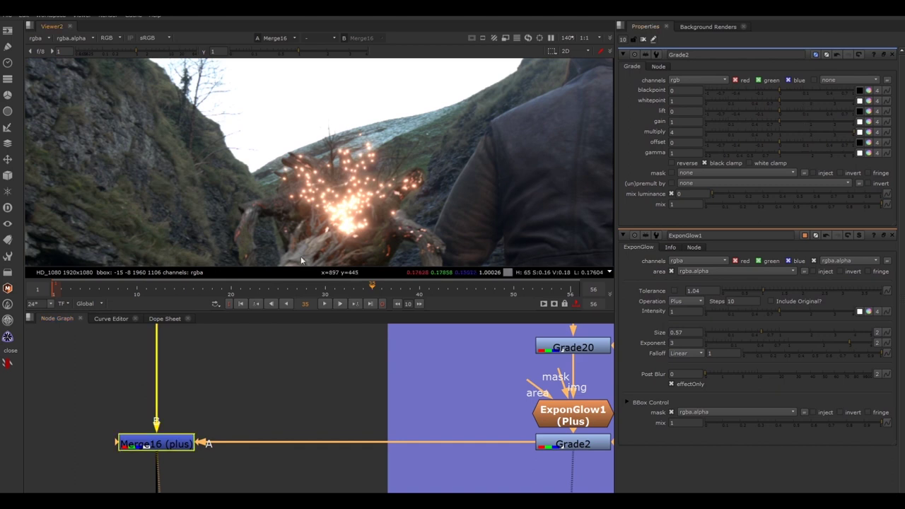
pyautogui.moveTo(791, 138); pyautogui.dragTo(802, 140)
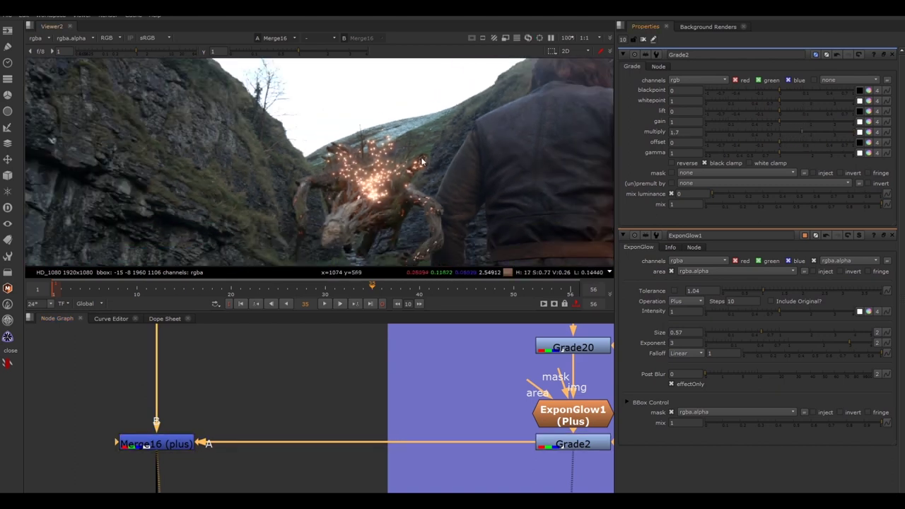
pyautogui.moveTo(798, 133); pyautogui.dragTo(791, 134)
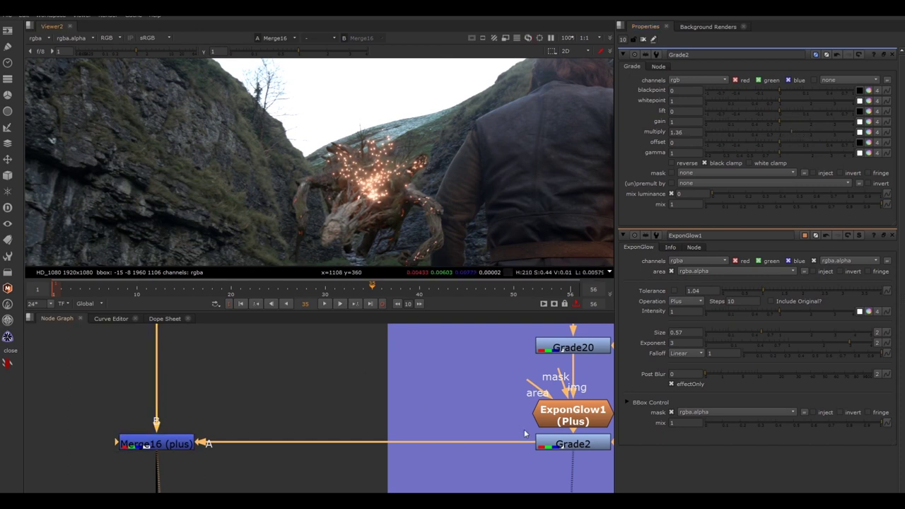
# Compare the embers with the Grade below ExponGlow1 disabled and enabled, leaving it enabled
pyautogui.moveTo(524, 429); pyautogui.dragTo(433, 424, button='middle')
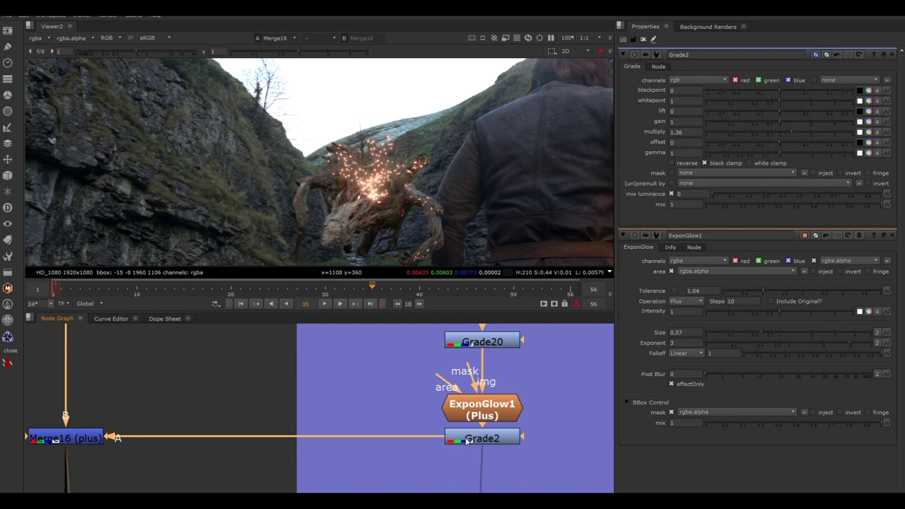
pyautogui.click(466, 440)
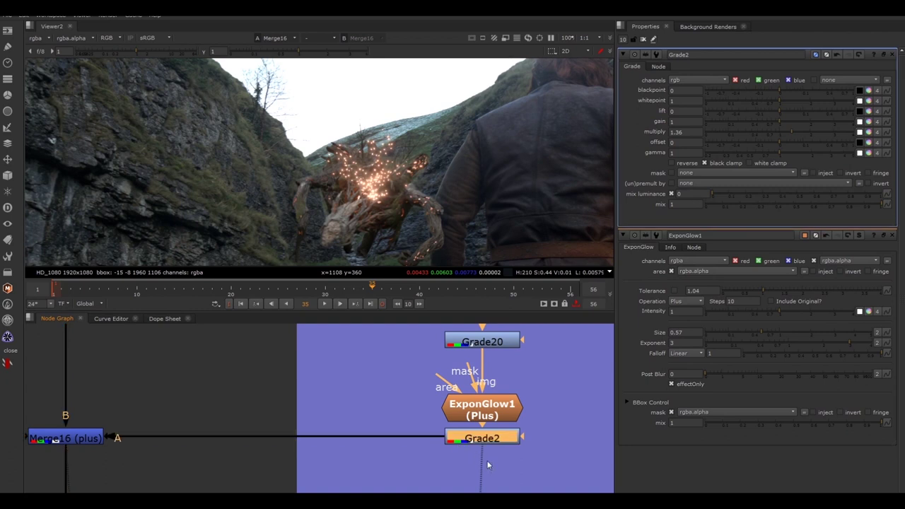
pyautogui.press('d')
pyautogui.press('d')
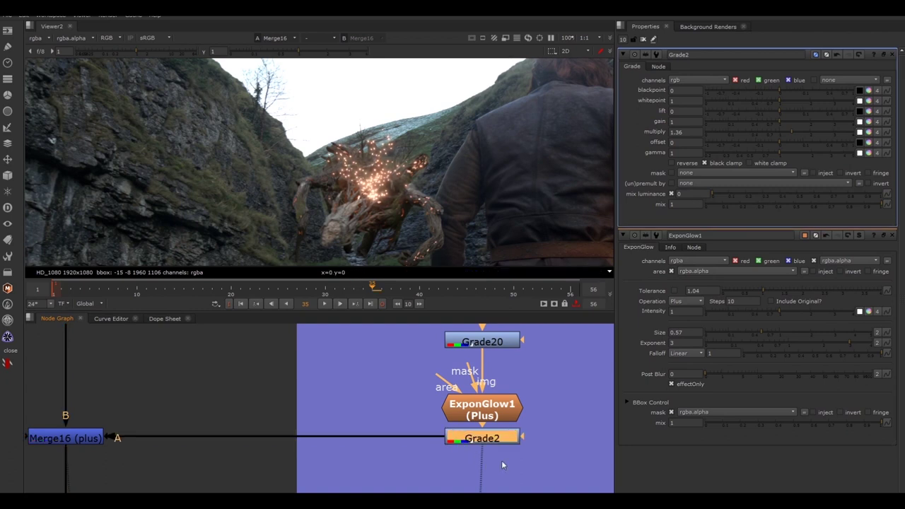
pyautogui.press('d')
pyautogui.press('d')
pyautogui.press('d')
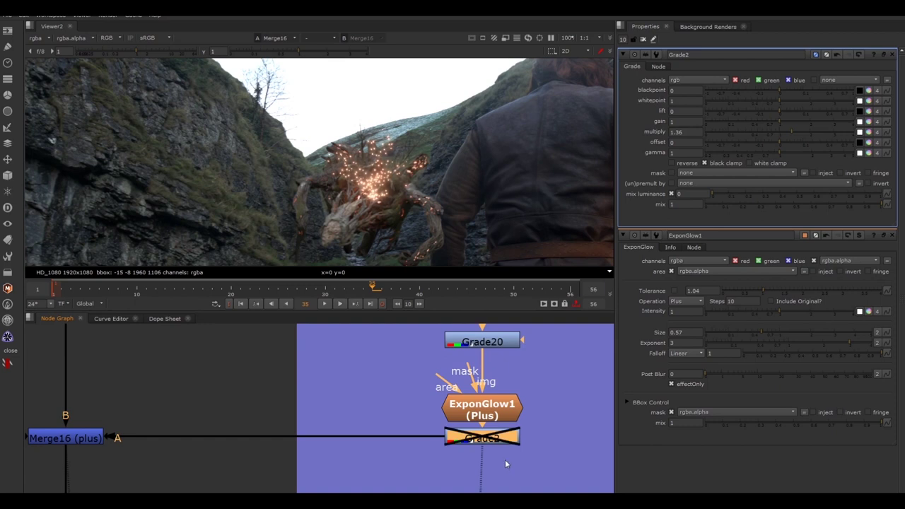
pyautogui.press('d')
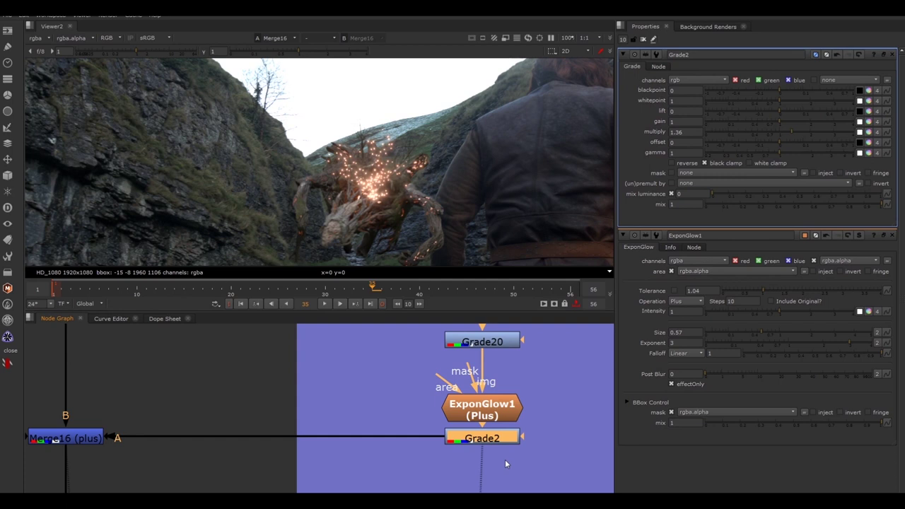
# Open only the to-do note's properties, enlarge its label field and mark "Brighter glow on embers" as (DONE)
pyautogui.scroll(-5, 505, 463)
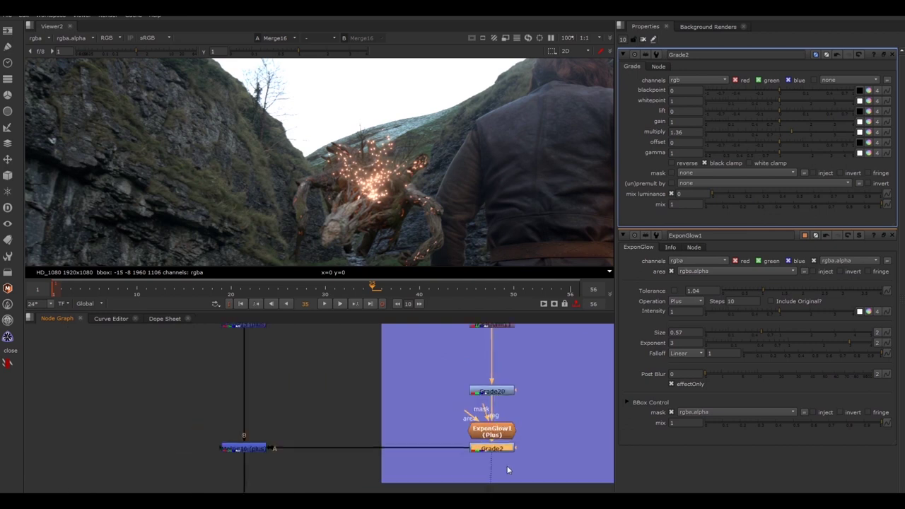
pyautogui.moveTo(507, 471); pyautogui.dragTo(431, 300, button='middle')
pyautogui.scroll(5, 451, 412)
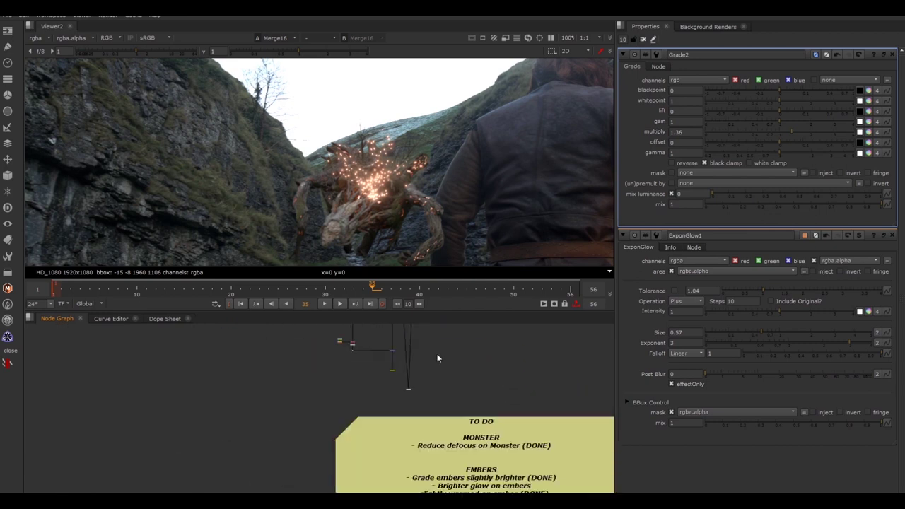
pyautogui.doubleClick(468, 442)
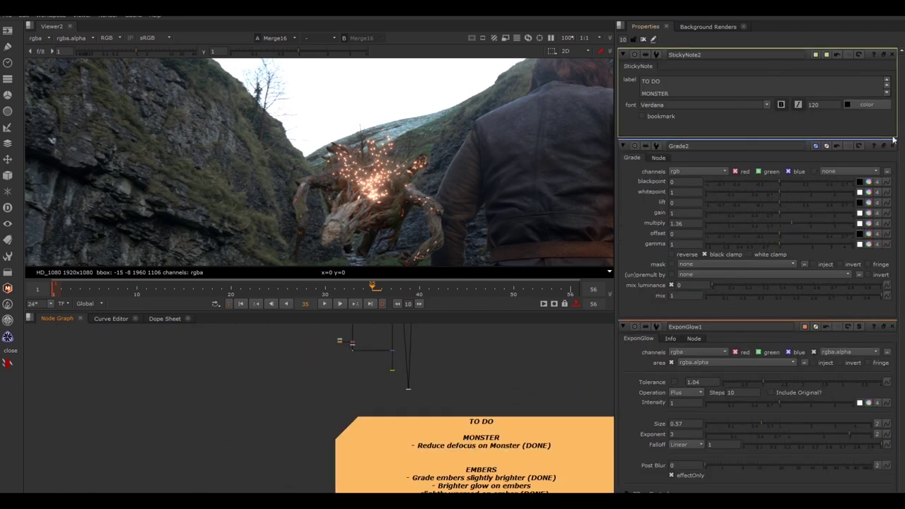
pyautogui.click(643, 39)
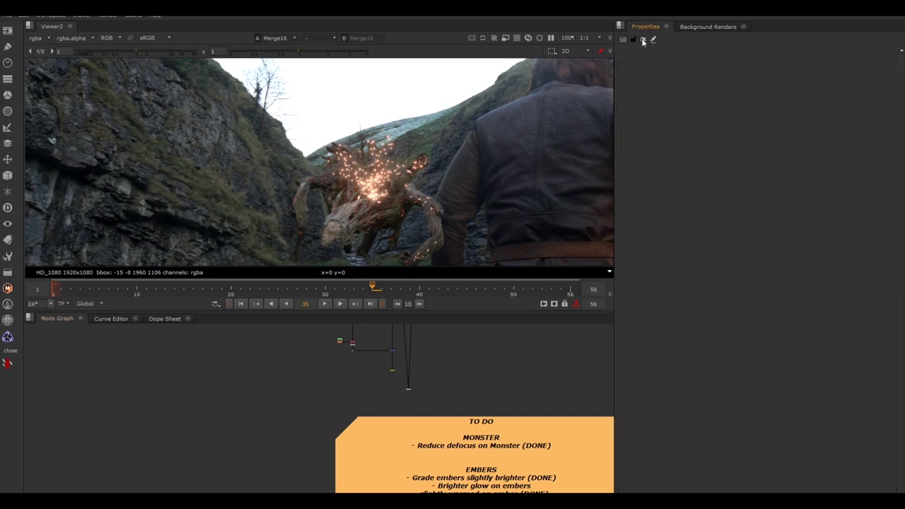
pyautogui.doubleClick(500, 420)
pyautogui.moveTo(896, 137); pyautogui.dragTo(896, 384)
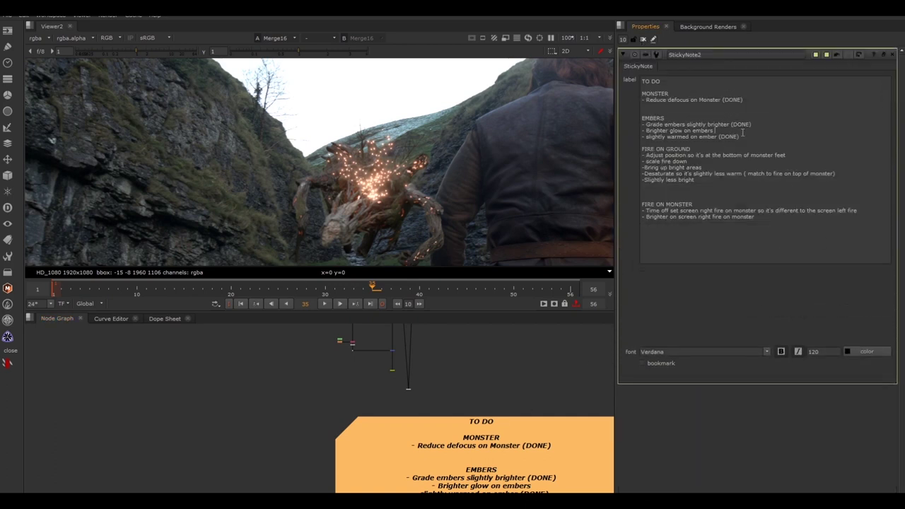
pyautogui.write('(DONE)')
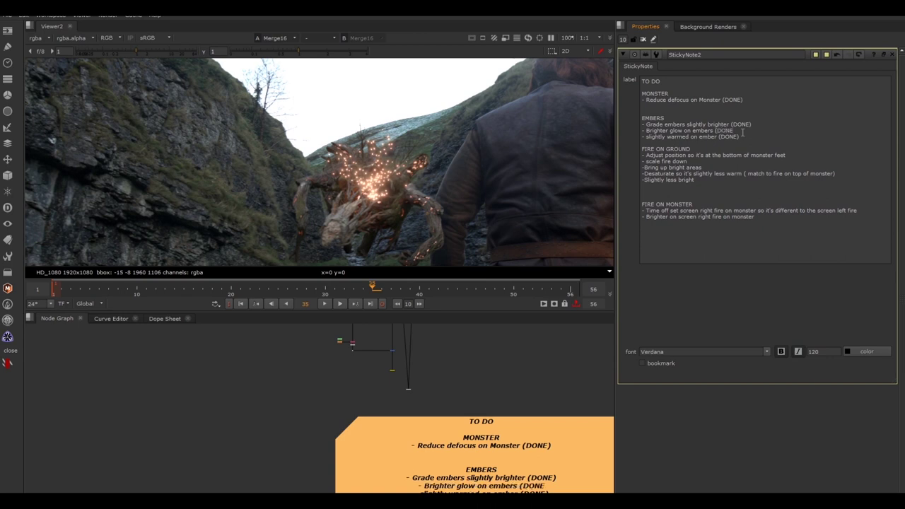
pyautogui.click(553, 370)
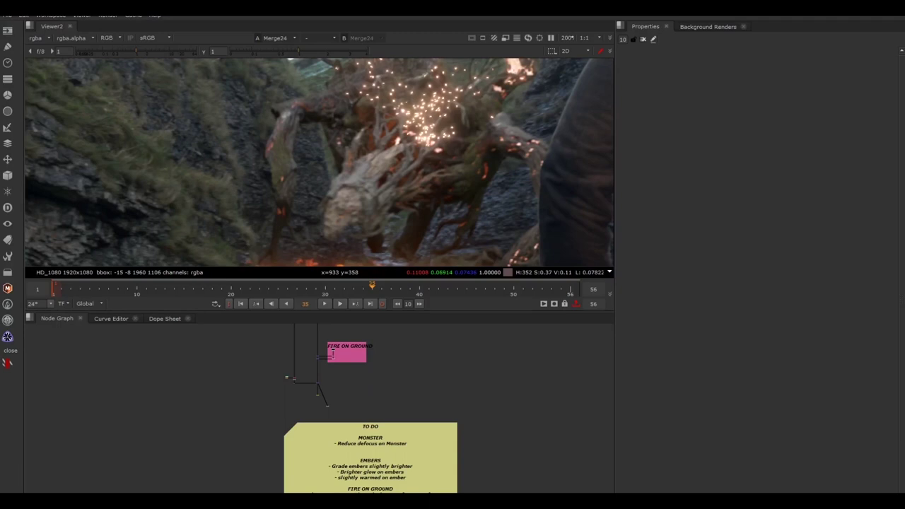
# Open the to-do note with an enlarged label field and mark "Reduce defocus on Monster" as (DONE)
pyautogui.scroll(2, 376, 444)
pyautogui.doubleClick(375, 441)
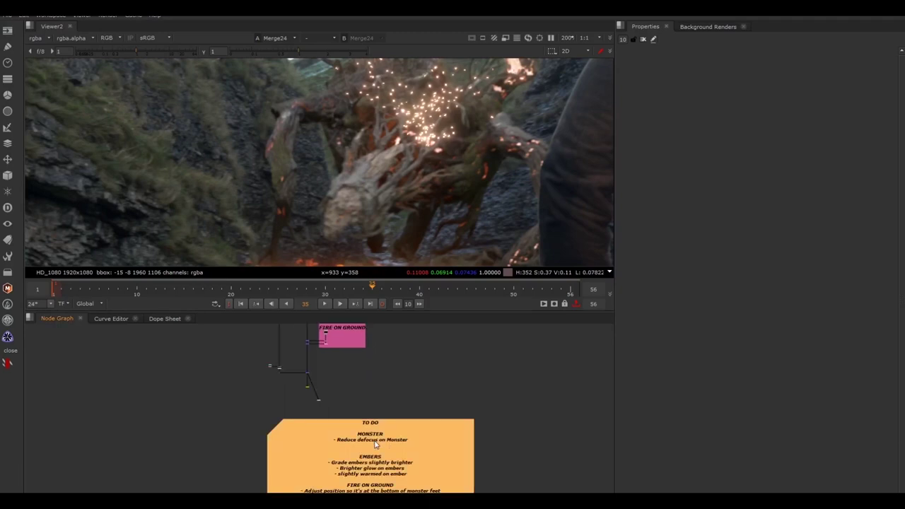
pyautogui.moveTo(386, 449); pyautogui.dragTo(369, 418, button='middle')
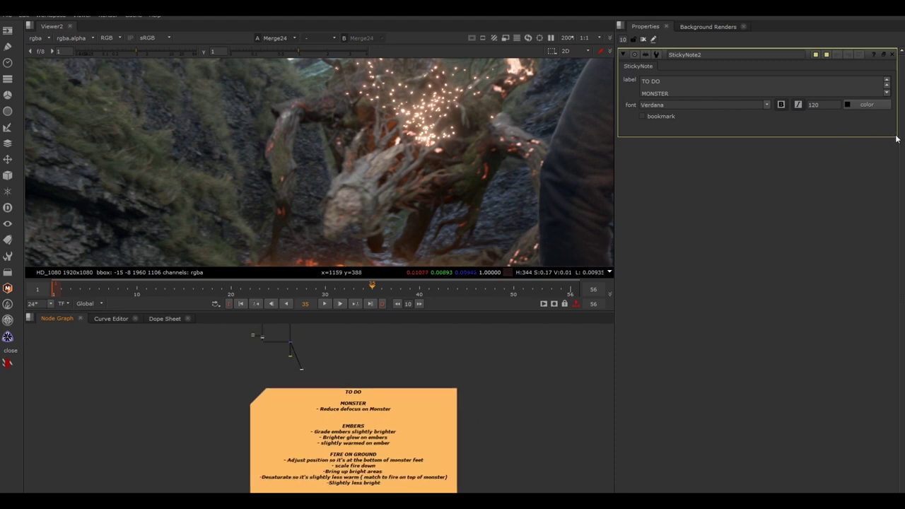
pyautogui.moveTo(896, 136); pyautogui.dragTo(896, 377)
pyautogui.moveTo(707, 93); pyautogui.dragTo(739, 97)
pyautogui.doubleClick(739, 98)
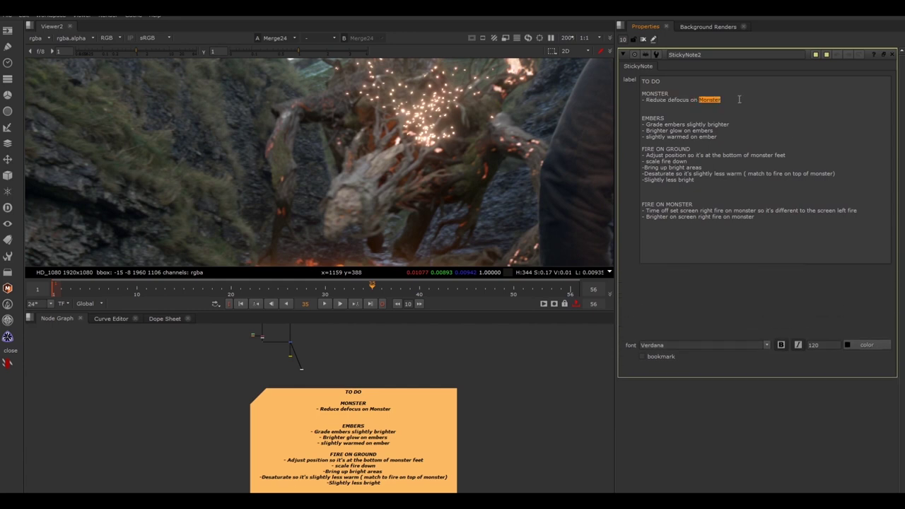
pyautogui.tripleClick(740, 99)
pyautogui.doubleClick(740, 99)
pyautogui.click(740, 98)
pyautogui.write('(DONE)')
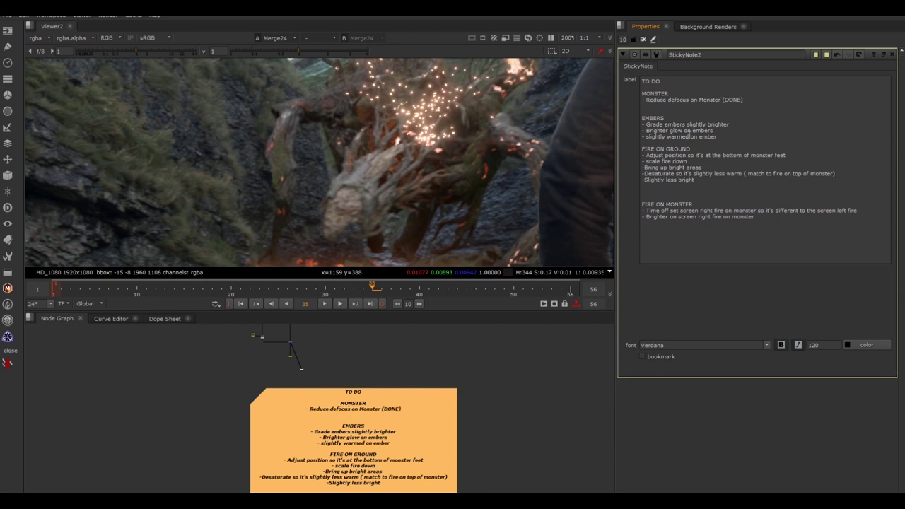
# Review the three EMBERS tasks in the to-do note and examine the embers on the monster in the viewer
pyautogui.moveTo(747, 136); pyautogui.dragTo(709, 124)
pyautogui.click(667, 120)
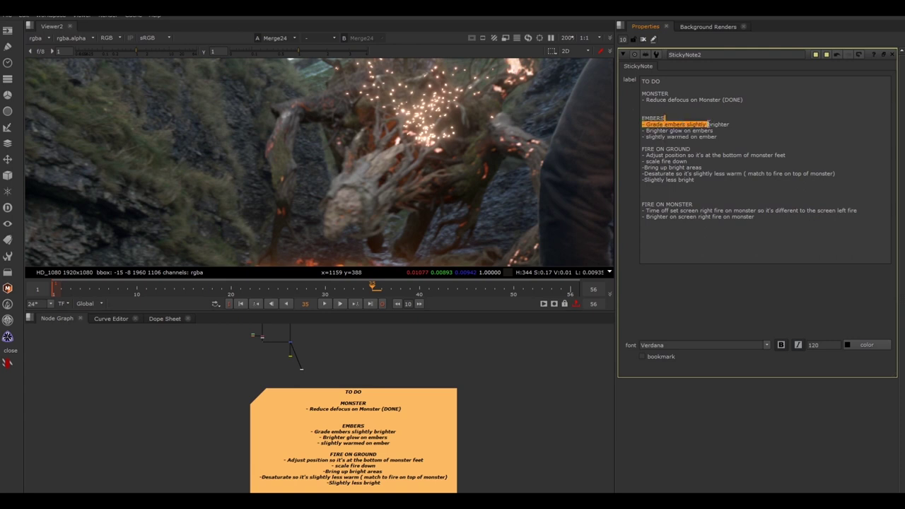
pyautogui.moveTo(422, 112); pyautogui.dragTo(415, 134, button='middle')
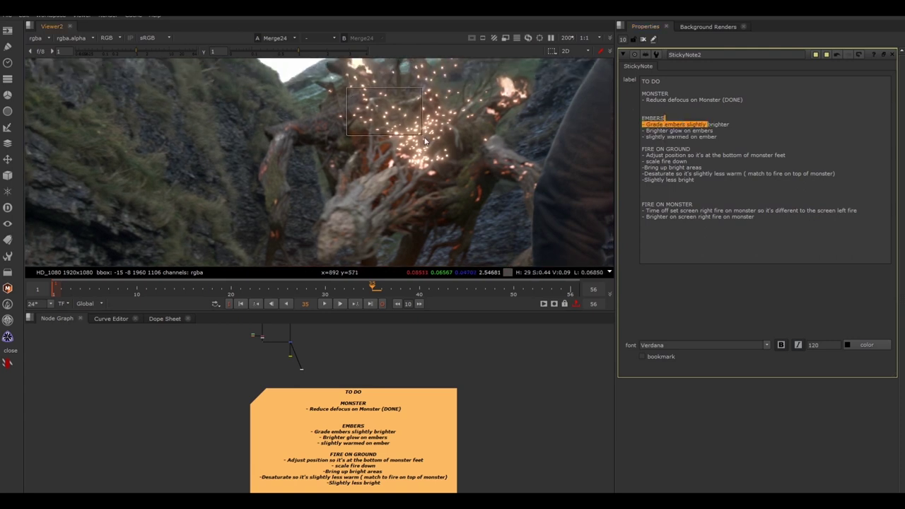
pyautogui.moveTo(347, 87); pyautogui.dragTo(451, 156)
pyautogui.keyDown('ctrl'); pyautogui.rightClick(451, 156); pyautogui.keyUp('ctrl')
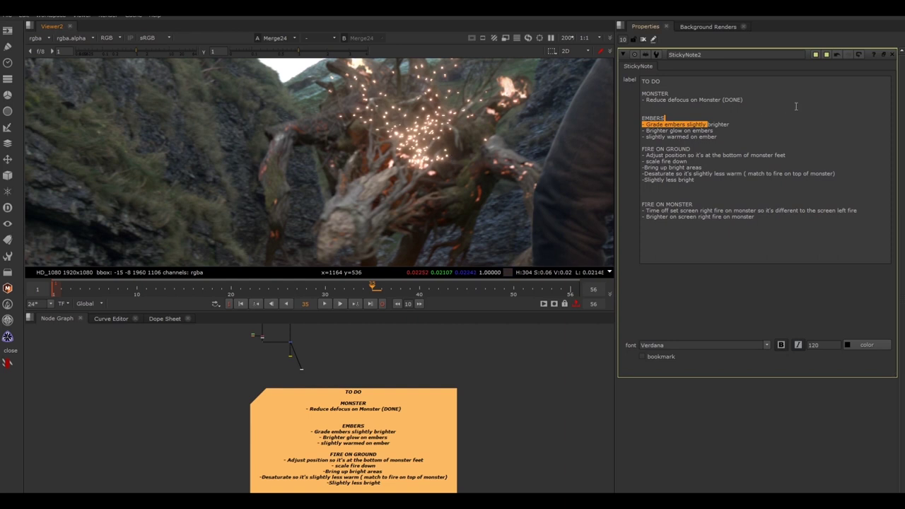
pyautogui.moveTo(713, 130); pyautogui.dragTo(654, 131)
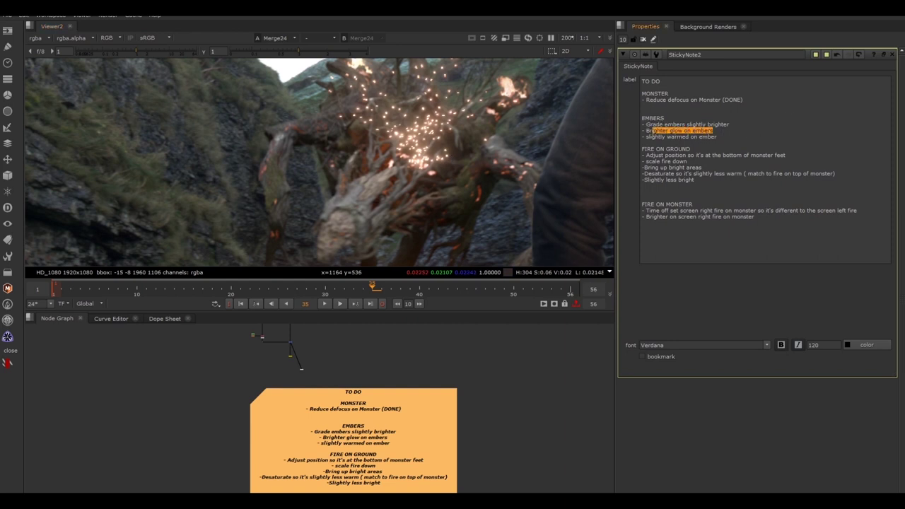
pyautogui.click(649, 131)
pyautogui.moveTo(717, 136); pyautogui.dragTo(650, 136)
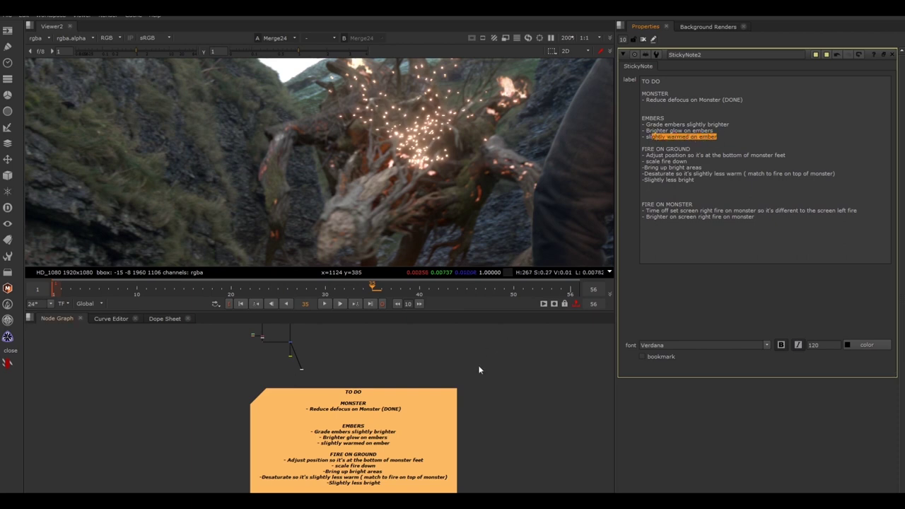
# Widen the EMBERS backdrop to the right so it has more free space beside its nodes
pyautogui.moveTo(451, 360); pyautogui.dragTo(445, 446, button='middle')
pyautogui.moveTo(393, 361)
pyautogui.mouseDown(button='middle')
pyautogui.moveTo(408, 420)
pyautogui.moveTo(406, 385)
pyautogui.moveTo(411, 408)
pyautogui.moveTo(386, 388)
pyautogui.mouseUp(button='middle')
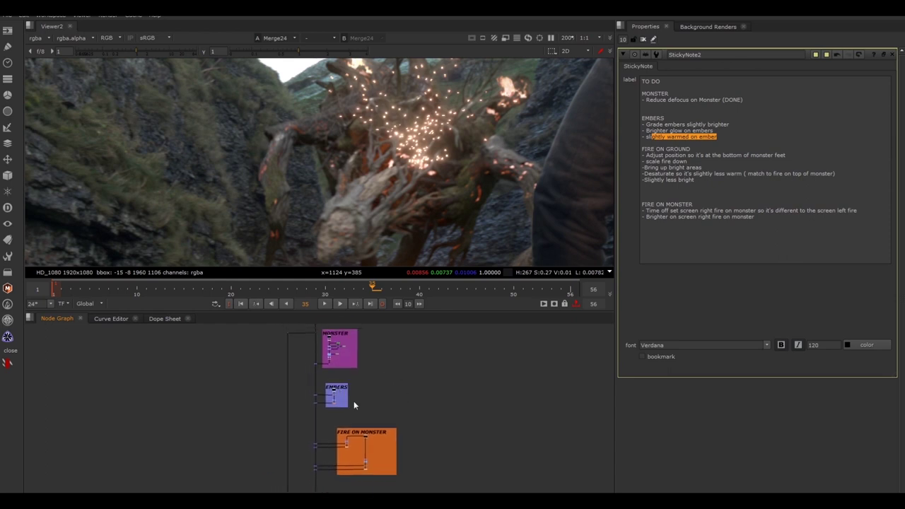
pyautogui.scroll(5, 331, 396)
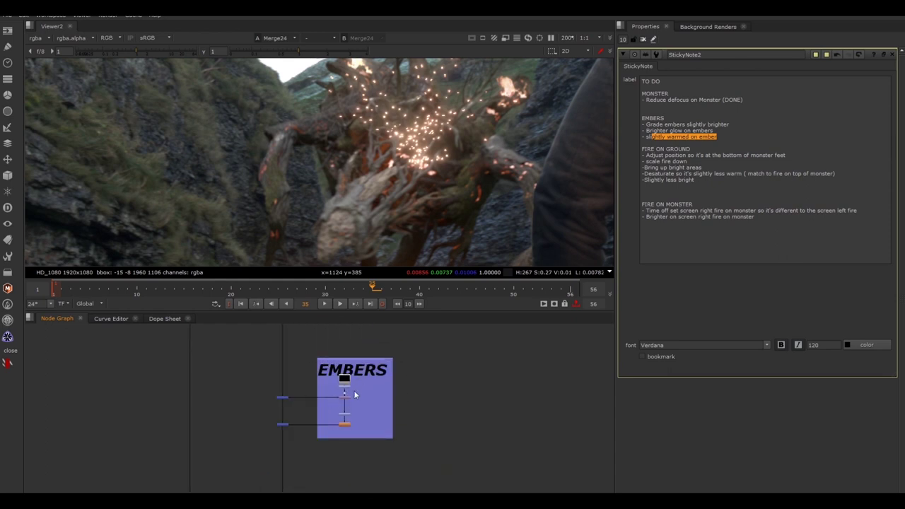
pyautogui.scroll(3, 355, 394)
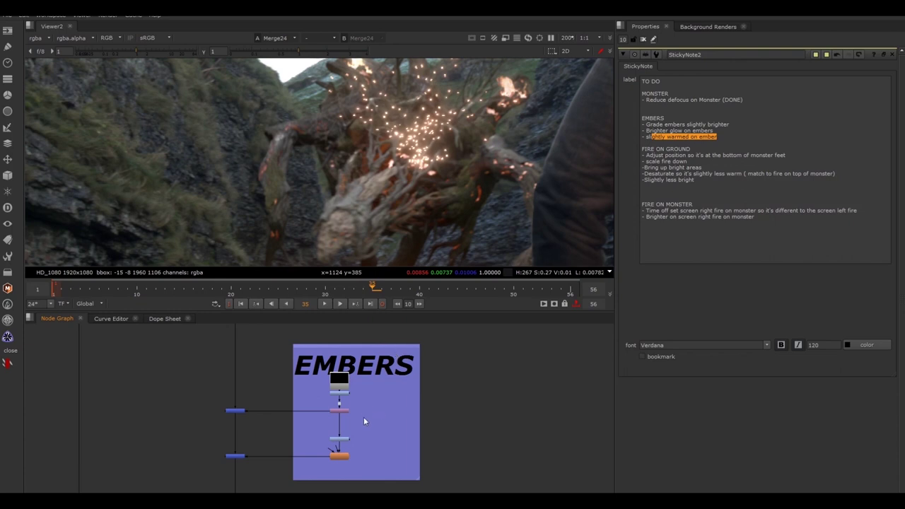
pyautogui.scroll(3, 363, 416)
pyautogui.moveTo(306, 405); pyautogui.dragTo(304, 407)
pyautogui.moveTo(340, 393); pyautogui.dragTo(340, 393)
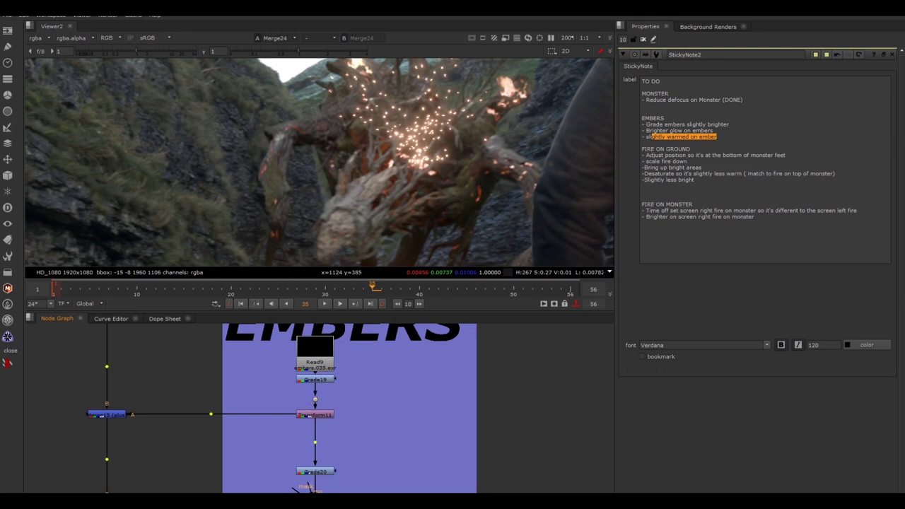
pyautogui.moveTo(477, 417); pyautogui.dragTo(564, 417)
# Move Read9 and Grade19 together slightly up inside the EMBERS backdrop, making room above Transform11
pyautogui.scroll(-5, 424, 438)
pyautogui.moveTo(411, 371); pyautogui.dragTo(158, 489)
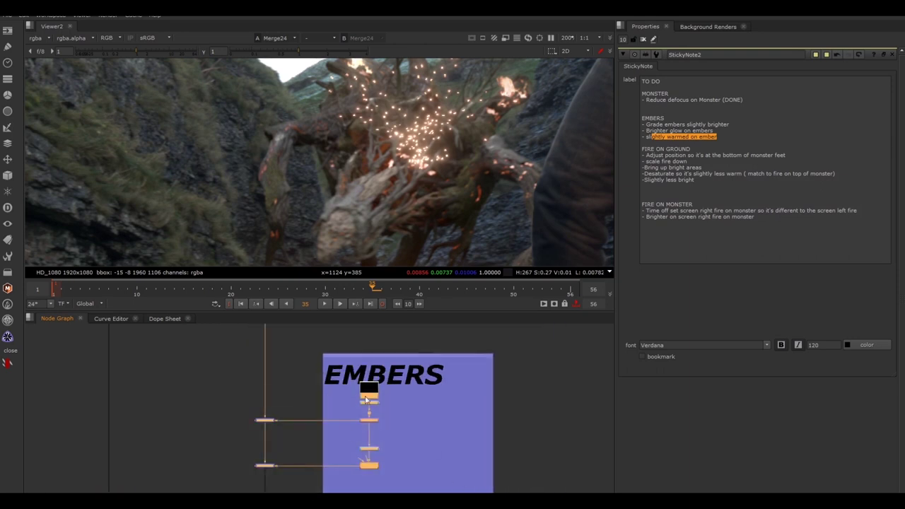
pyautogui.click(401, 416)
pyautogui.scroll(5, 383, 426)
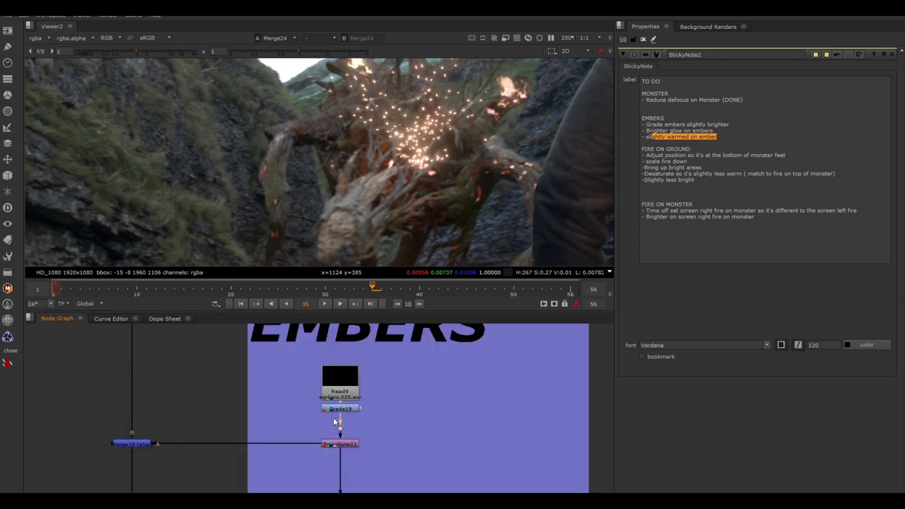
pyautogui.moveTo(389, 364); pyautogui.dragTo(303, 424)
pyautogui.moveTo(340, 385); pyautogui.dragTo(340, 371)
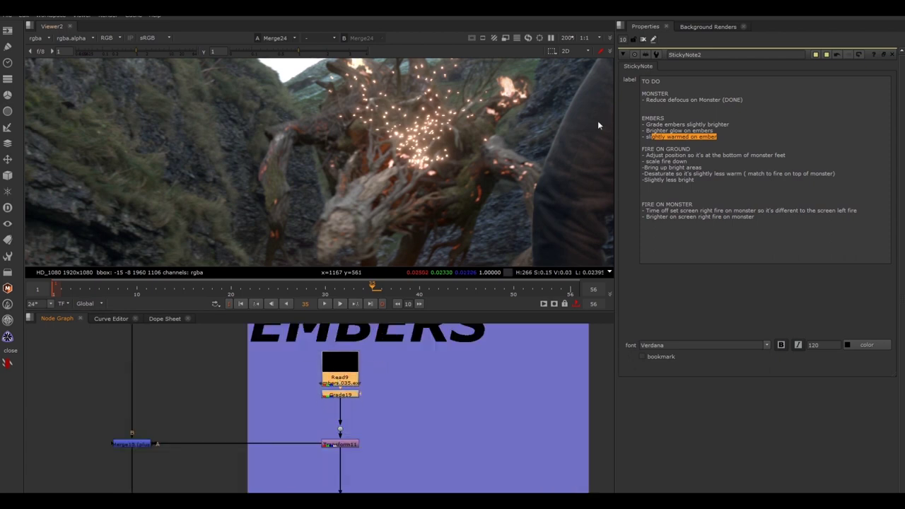
# Close the to-do note's properties and open the properties of Grade19 in the EMBERS backdrop
pyautogui.click(642, 40)
pyautogui.scroll(1, 401, 411)
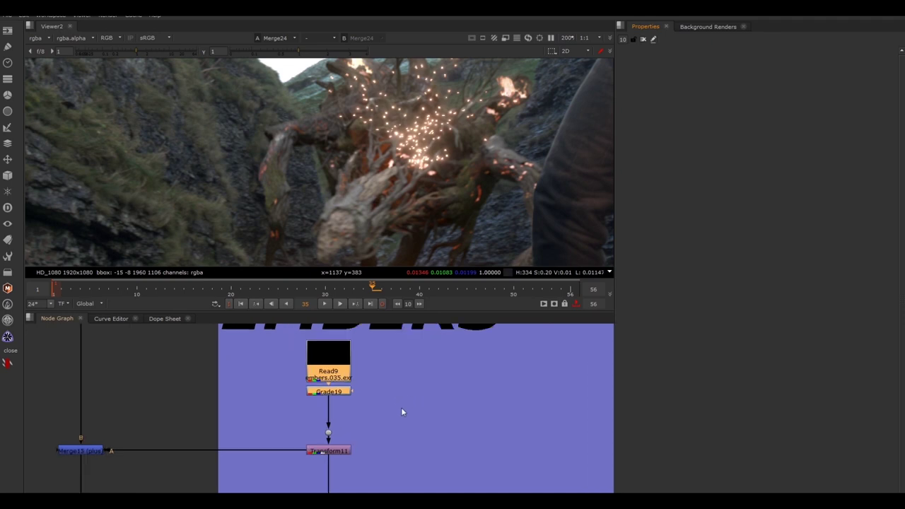
pyautogui.scroll(4, 400, 412)
pyautogui.doubleClick(255, 376)
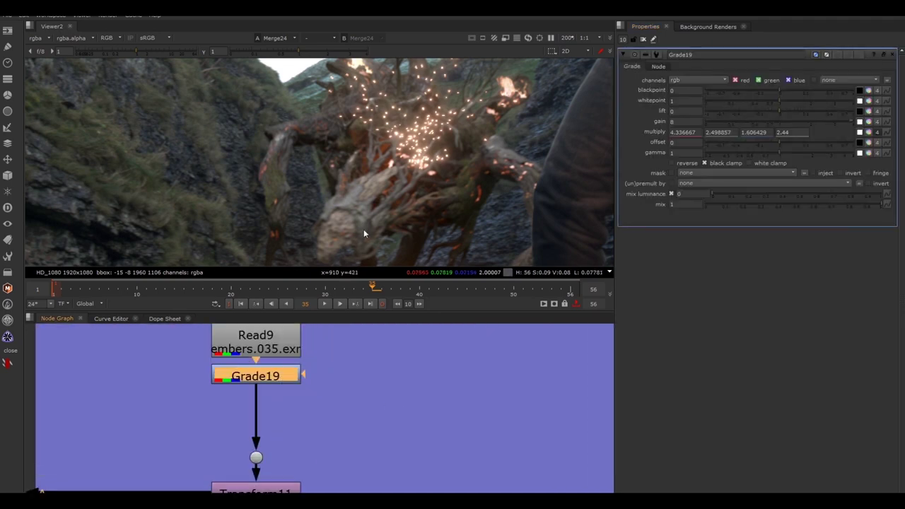
# Test a gain of 20 on Grade19 against the embers in the viewer and return the gain to 8
pyautogui.scroll(-2, 363, 233)
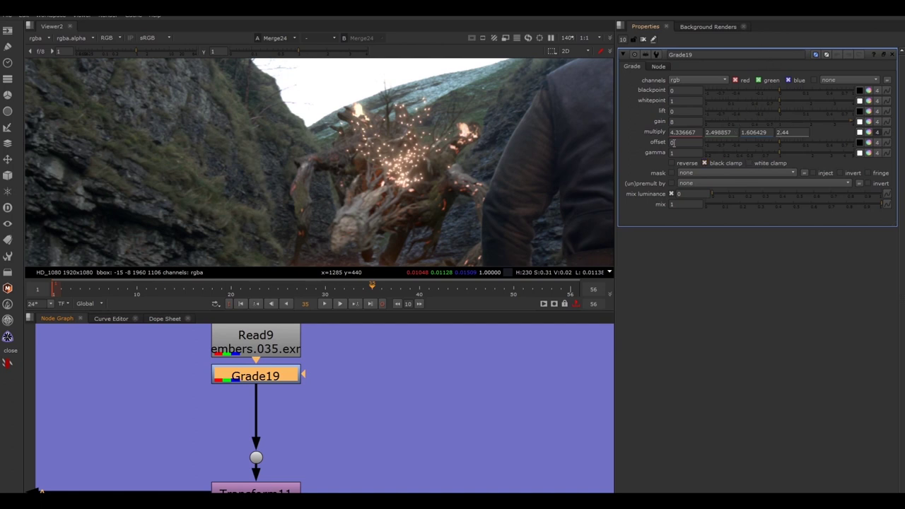
pyautogui.click(671, 121)
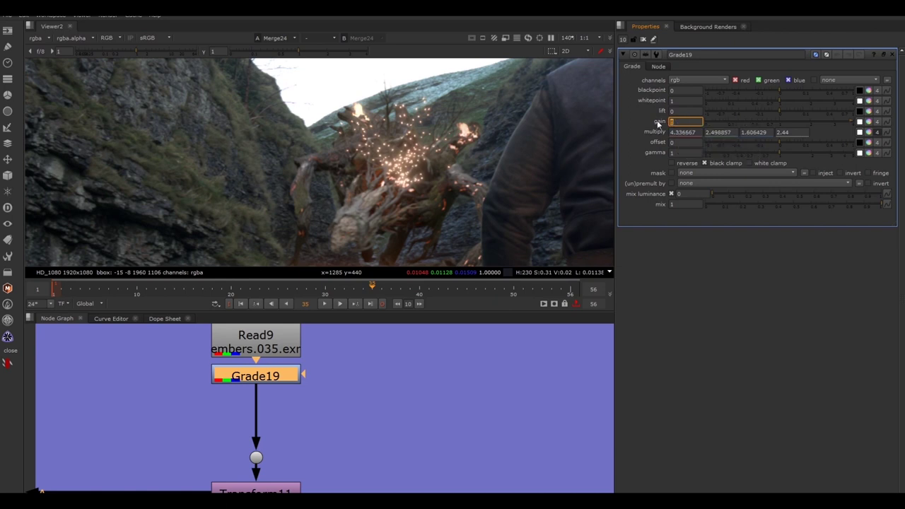
pyautogui.press('Return')
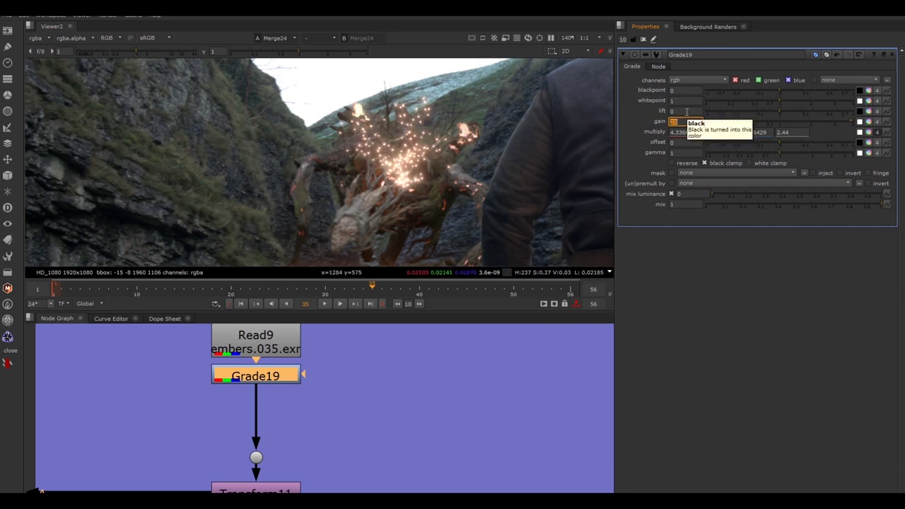
pyautogui.write('8')
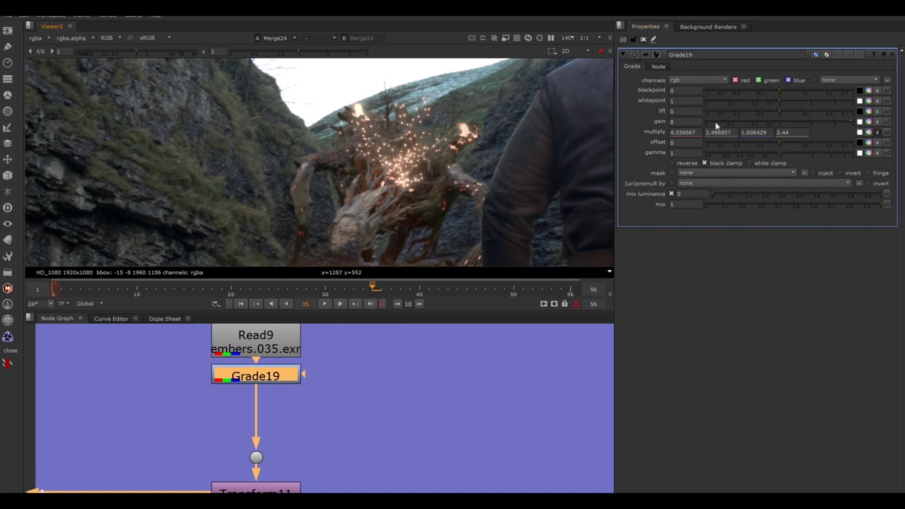
pyautogui.click(686, 121)
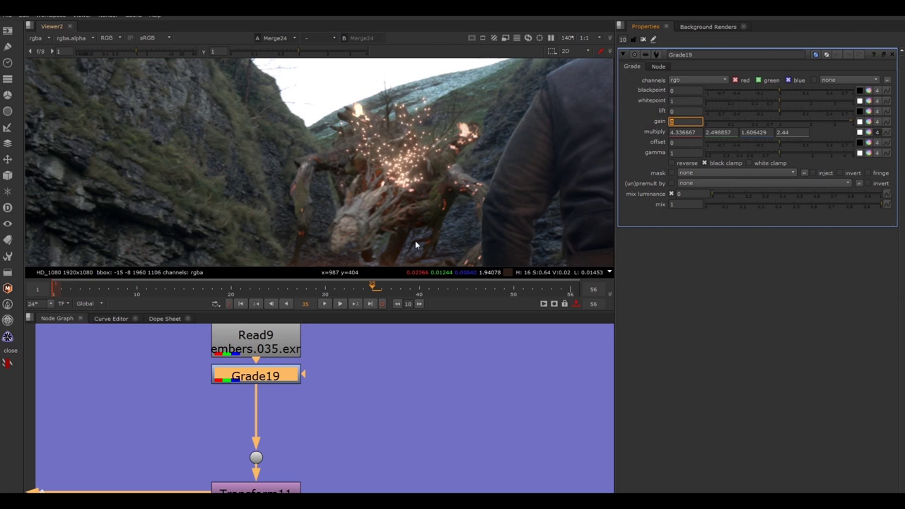
pyautogui.click(404, 364)
pyautogui.click(282, 376)
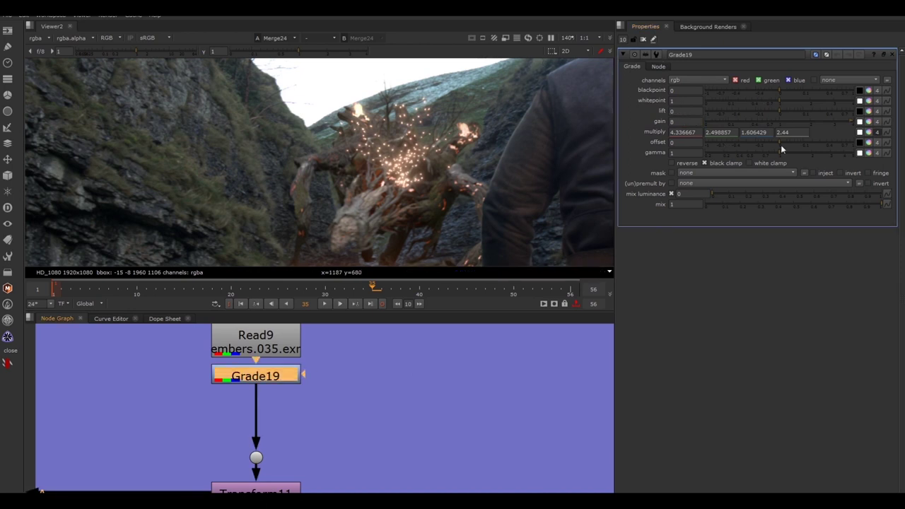
# Close Grade19's properties, try a new Grade node inserted directly below Grade19 and delete it
pyautogui.click(643, 40)
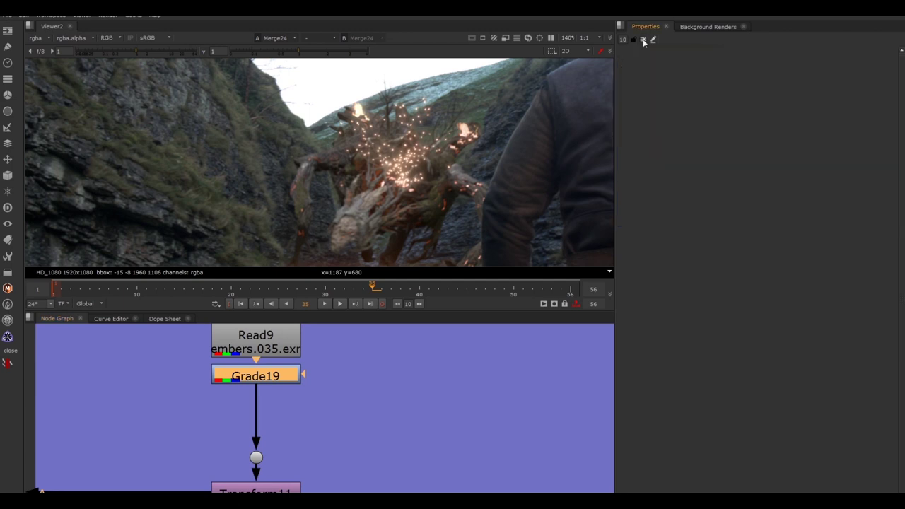
pyautogui.click(335, 445)
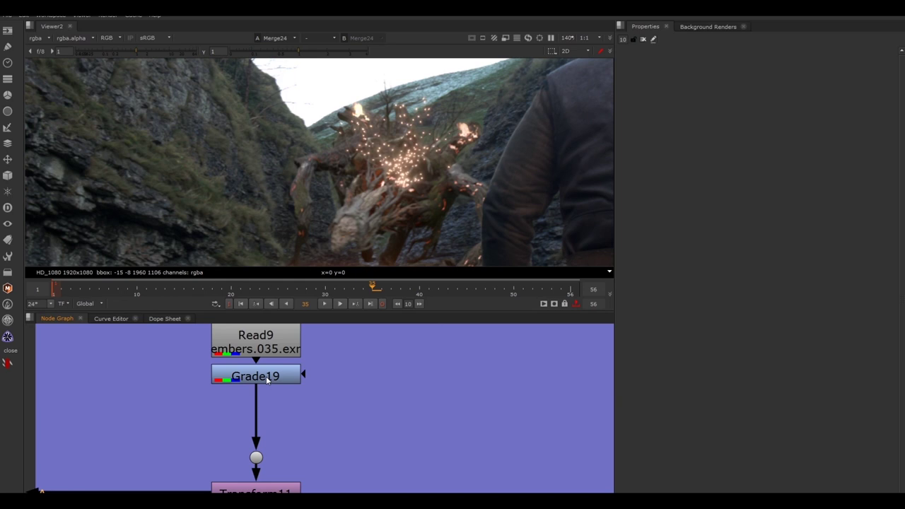
pyautogui.click(267, 380)
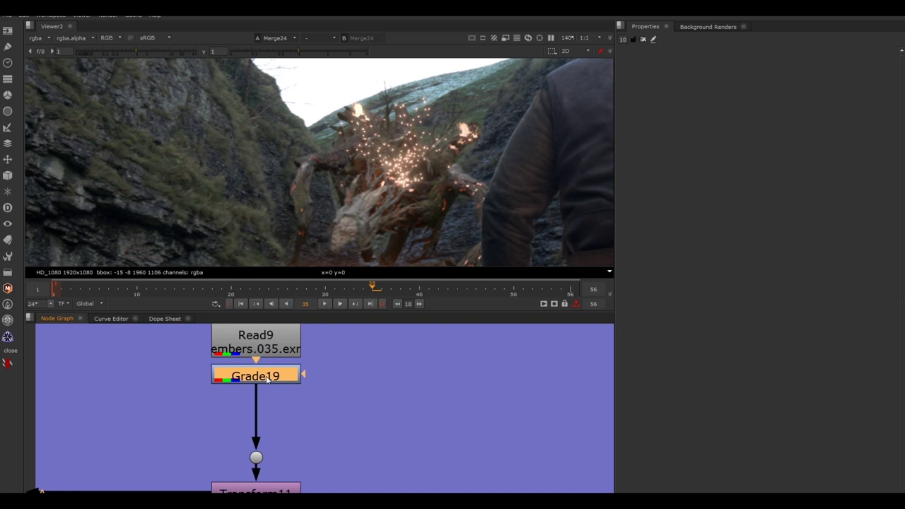
pyautogui.press('g')
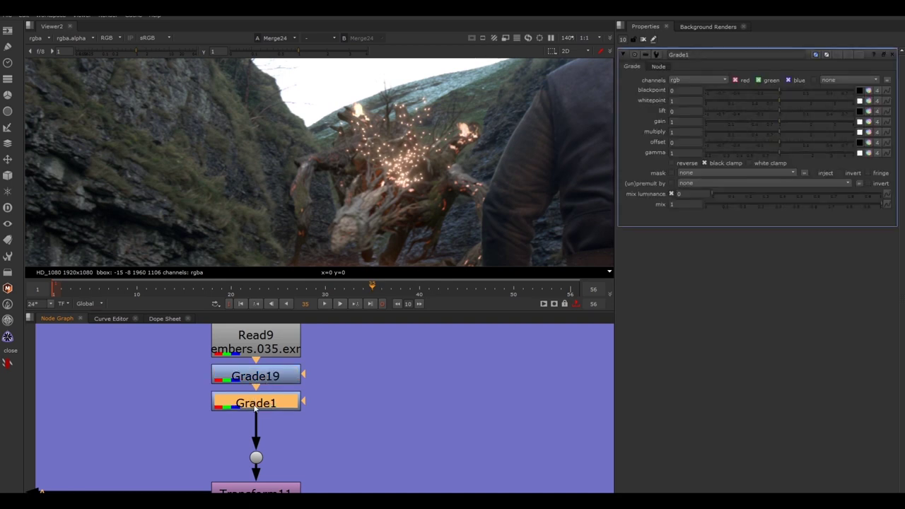
pyautogui.moveTo(267, 408)
pyautogui.mouseDown()
pyautogui.moveTo(381, 428)
pyautogui.moveTo(344, 446)
pyautogui.moveTo(267, 417)
pyautogui.mouseUp()
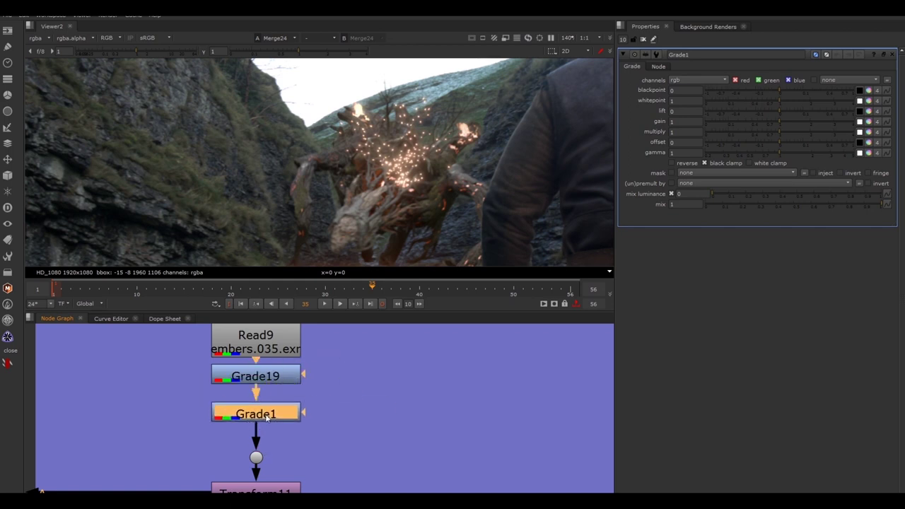
pyautogui.press('Delete')
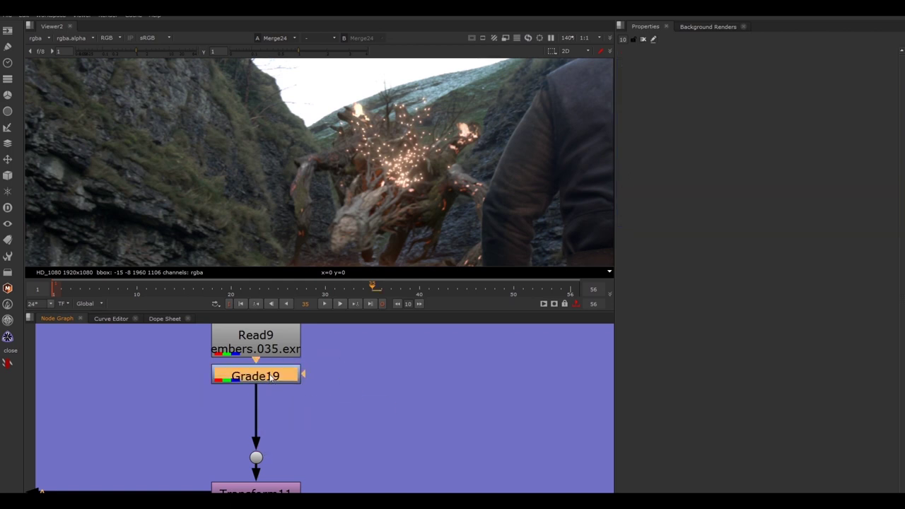
# Insert another Grade node below Grade19, shift it out beside the chain and back, and delete it
pyautogui.click(346, 379)
pyautogui.click(259, 378)
pyautogui.press('g')
pyautogui.moveTo(272, 397); pyautogui.dragTo(421, 430)
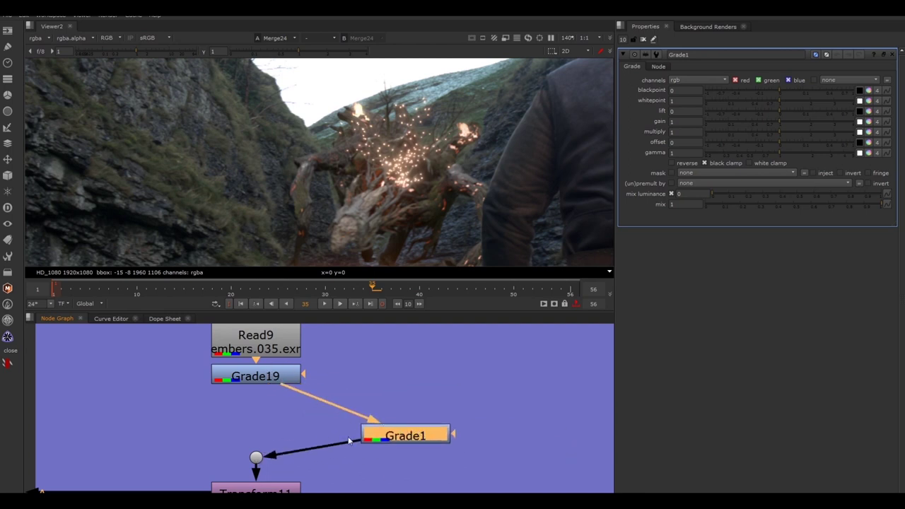
pyautogui.moveTo(401, 440); pyautogui.dragTo(270, 427)
pyautogui.press('Delete')
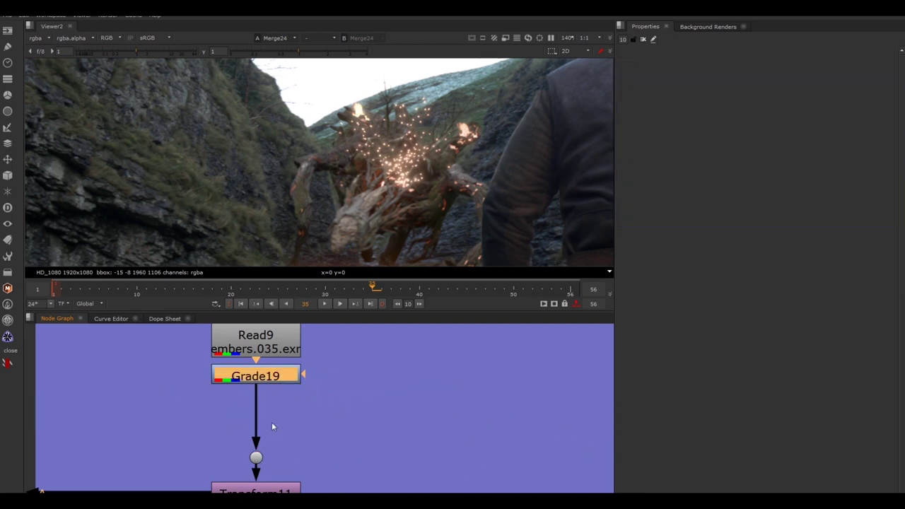
# Add a Grade node with nothing selected, place it beside the embers chain and connect its input to Grade19
pyautogui.click(359, 414)
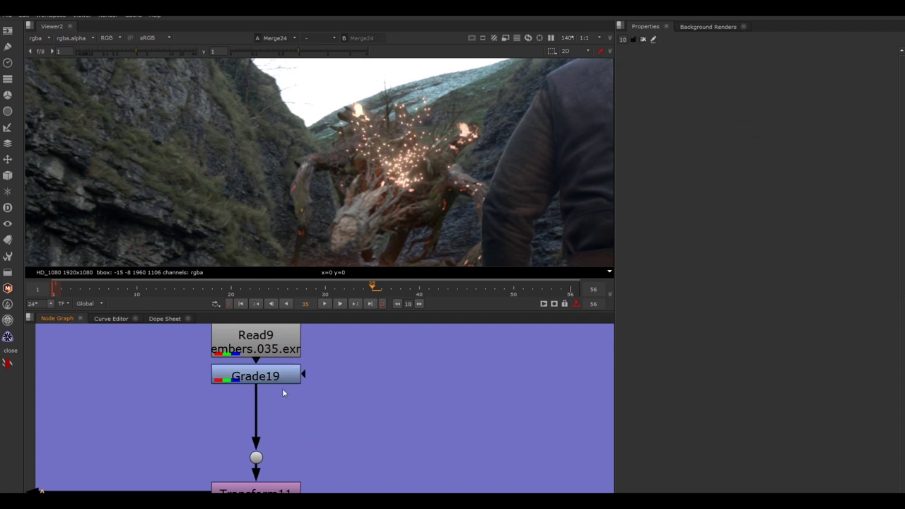
pyautogui.press('g')
pyautogui.moveTo(361, 408); pyautogui.dragTo(400, 419)
pyautogui.click(423, 407)
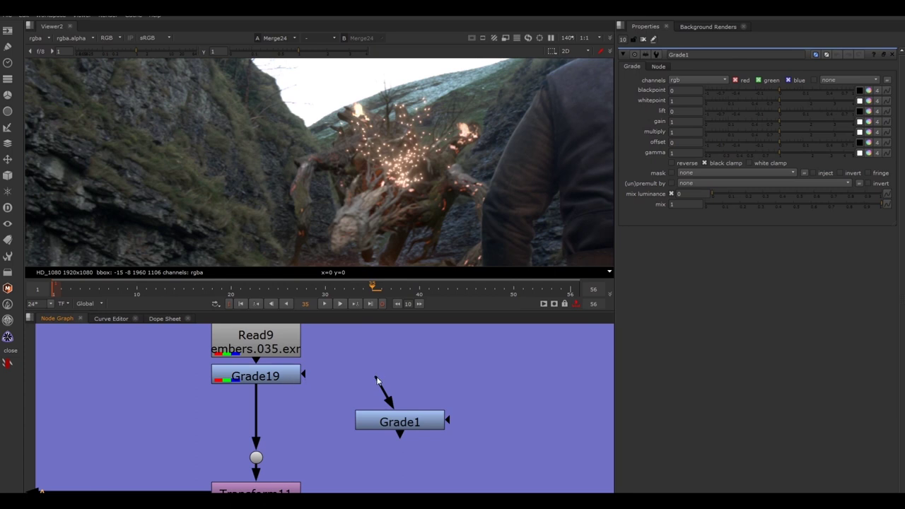
pyautogui.moveTo(371, 376); pyautogui.dragTo(287, 373)
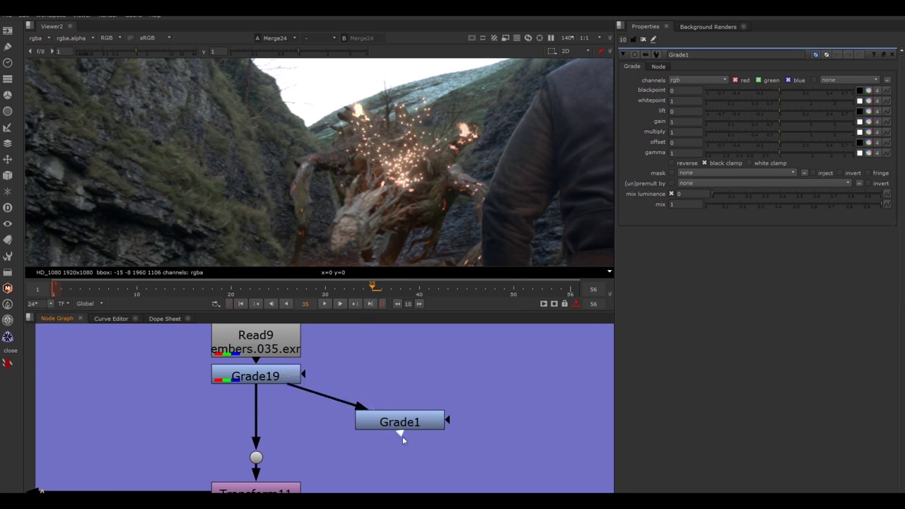
# Place Grade1 in line below Grade19 with its output feeding the dot above Transform11
pyautogui.moveTo(402, 436); pyautogui.dragTo(378, 459)
pyautogui.moveTo(260, 398); pyautogui.dragTo(263, 378)
pyautogui.moveTo(266, 442)
pyautogui.mouseDown()
pyautogui.moveTo(410, 470)
pyautogui.moveTo(402, 431)
pyautogui.moveTo(299, 441)
pyautogui.moveTo(258, 458)
pyautogui.mouseUp()
pyautogui.moveTo(259, 395); pyautogui.dragTo(257, 416)
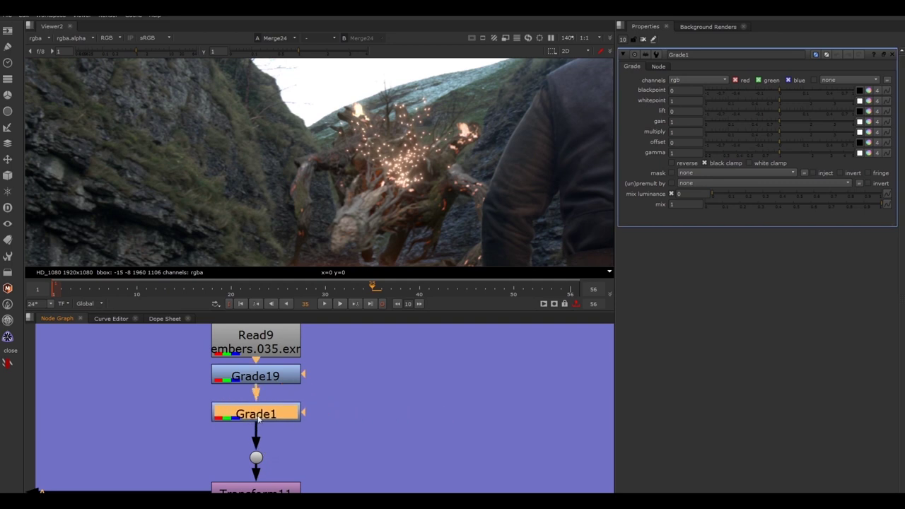
pyautogui.click(496, 454)
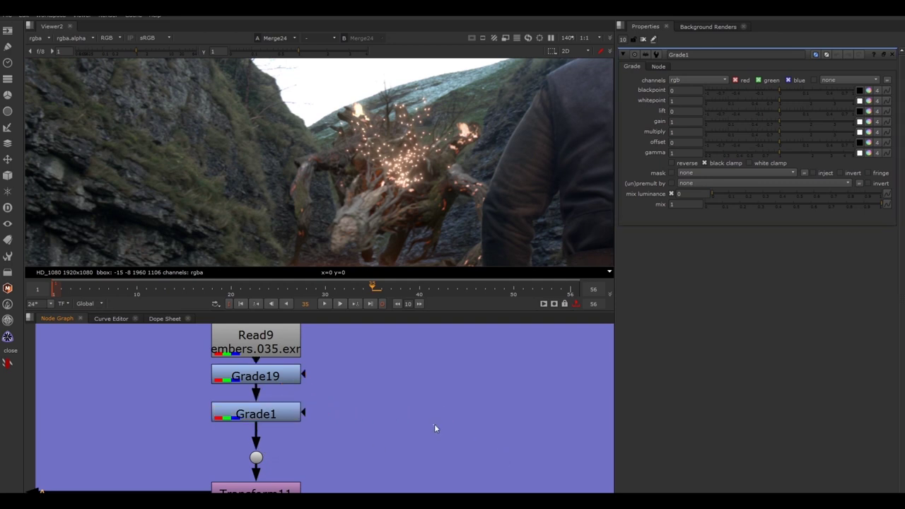
# Try out an unconnected second Grade node and one found by searching the nodes for "grade", deleting each
pyautogui.press('g')
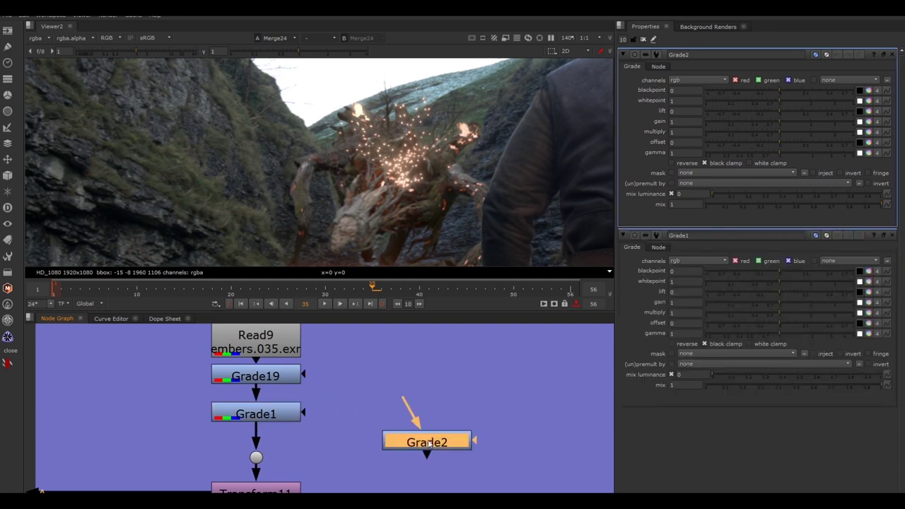
pyautogui.press('Delete')
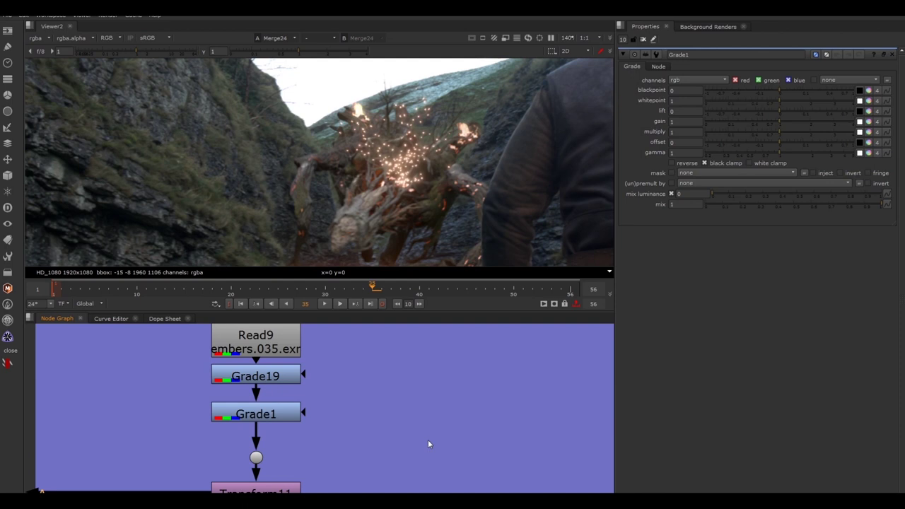
pyautogui.press('Tab')
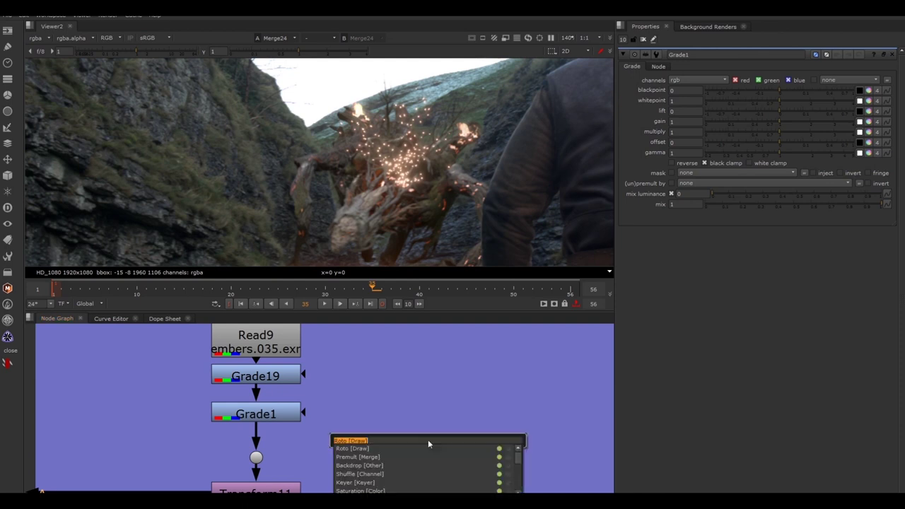
pyautogui.write('grade')
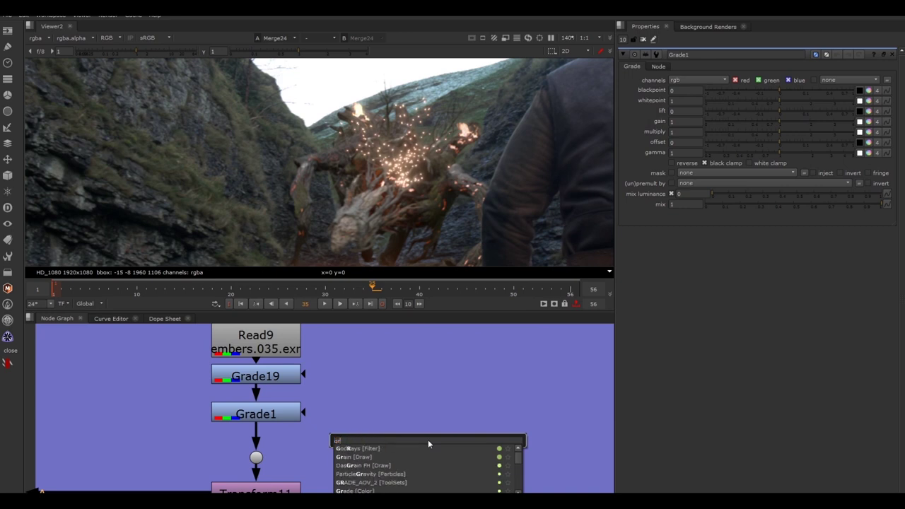
pyautogui.press('Return')
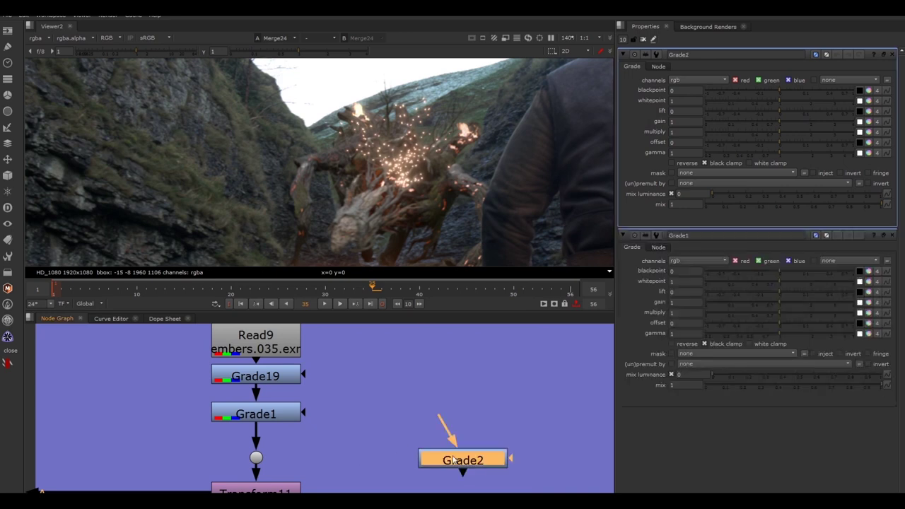
pyautogui.press('Delete')
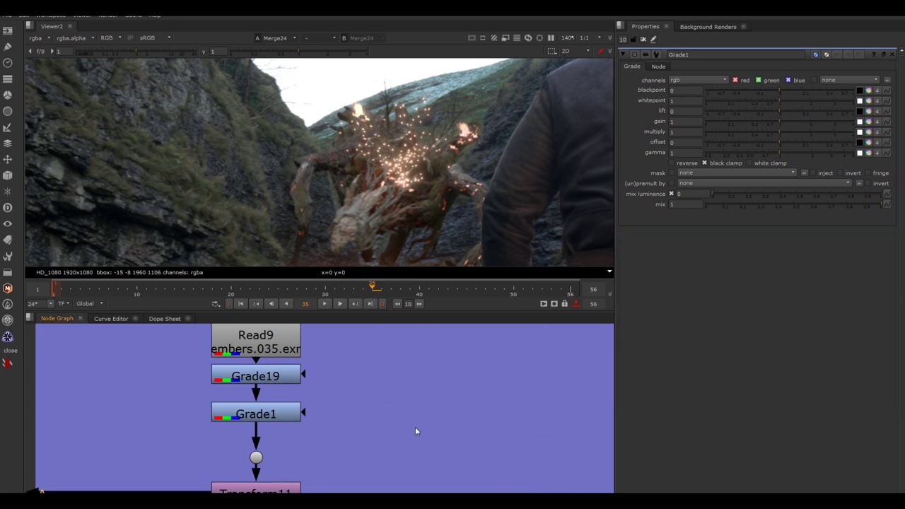
pyautogui.press('g')
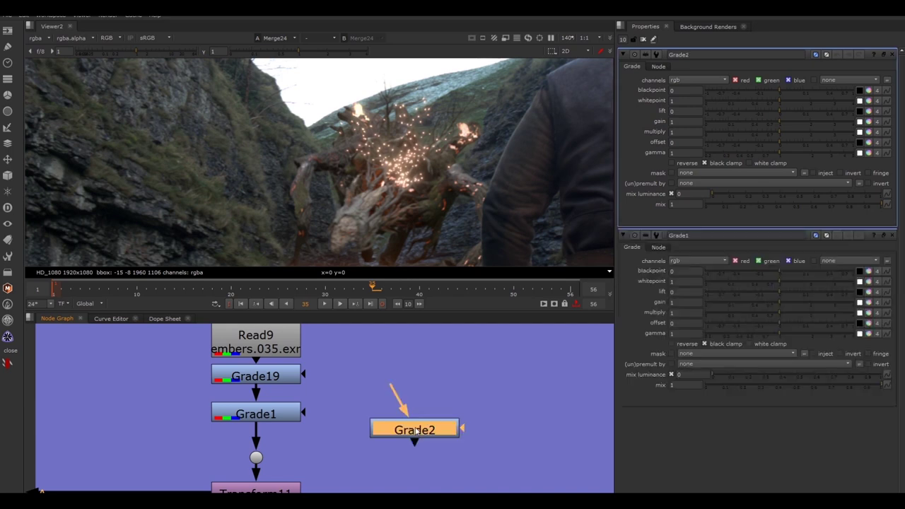
pyautogui.press('Delete')
pyautogui.press('Tab')
pyautogui.write('grade')
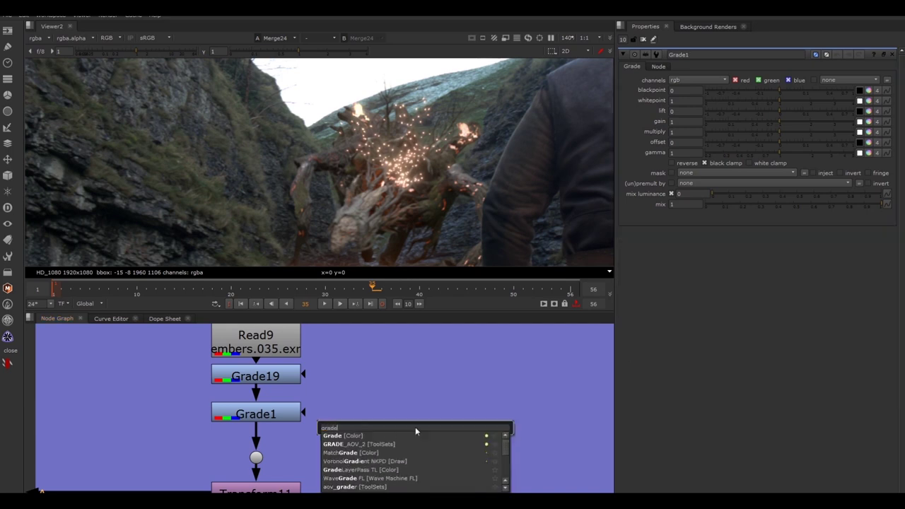
pyautogui.press('Return')
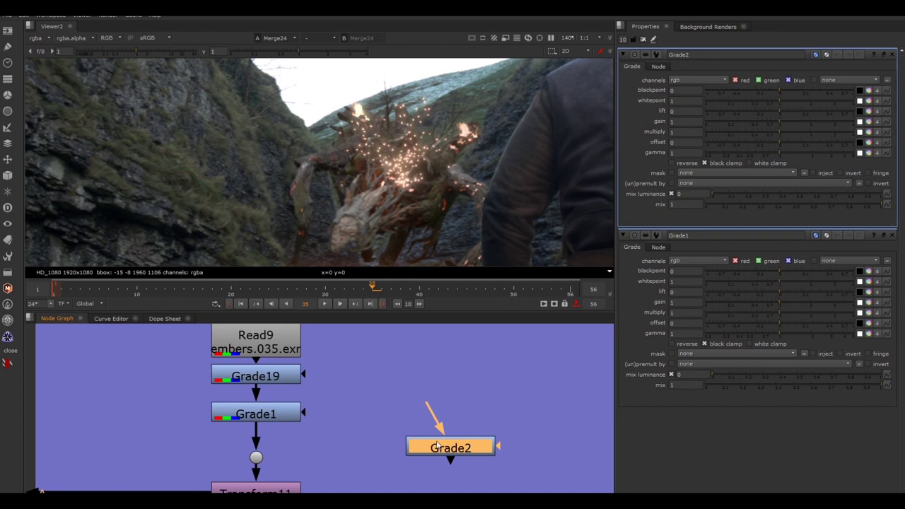
pyautogui.press('Delete')
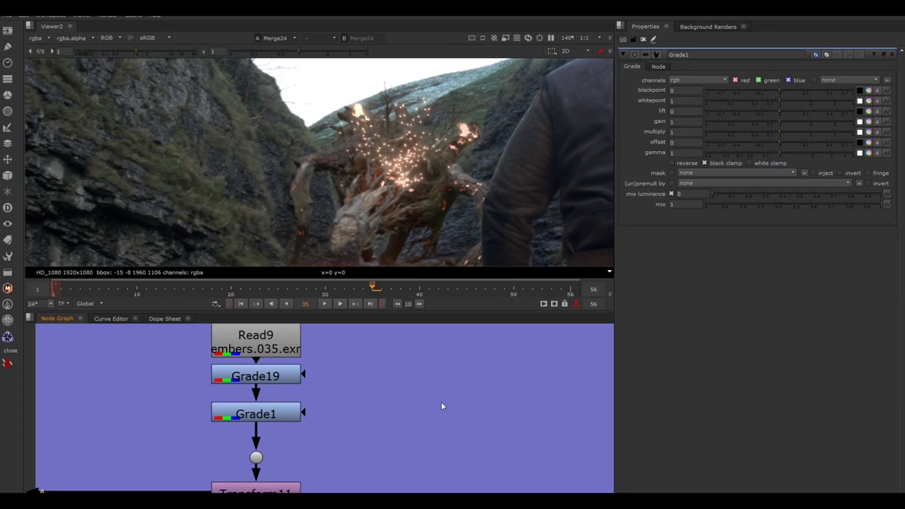
pyautogui.moveTo(348, 371); pyautogui.dragTo(480, 443)
pyautogui.hotkey('ctrl', 'z')
pyautogui.press('Delete')
# Clear all open node properties and reopen the settings of Grade1
pyautogui.click(299, 412)
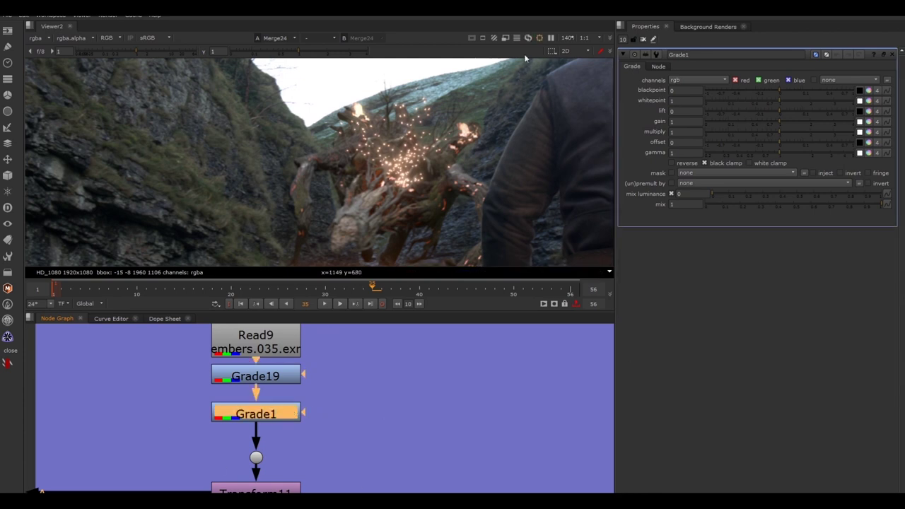
pyautogui.click(634, 41)
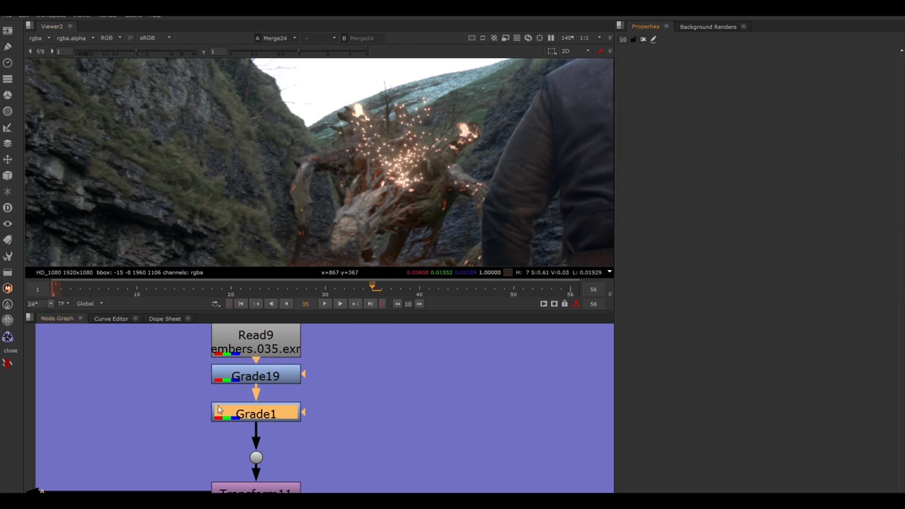
pyautogui.doubleClick(222, 411)
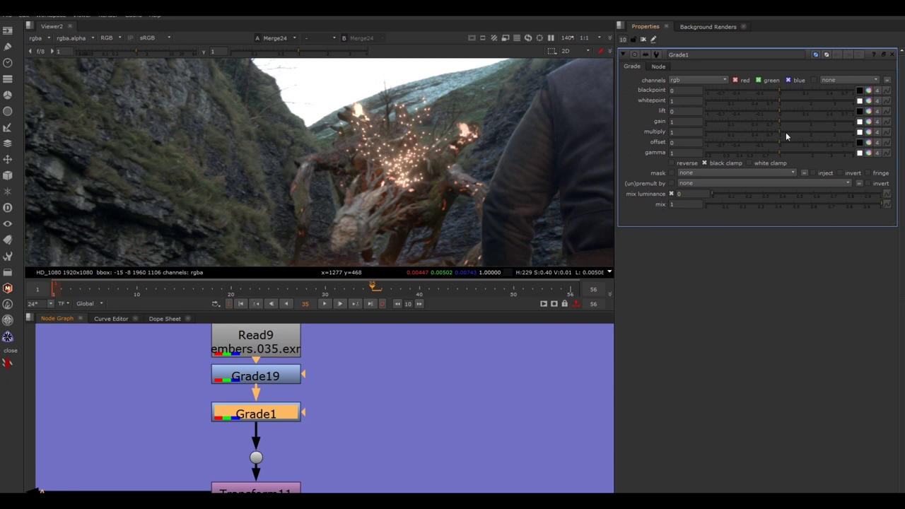
# Try multiply values of 2, 2.8, 4 and 20 on Grade1, finishing at 1.08
pyautogui.click(697, 132)
pyautogui.write('2')
pyautogui.press('Return')
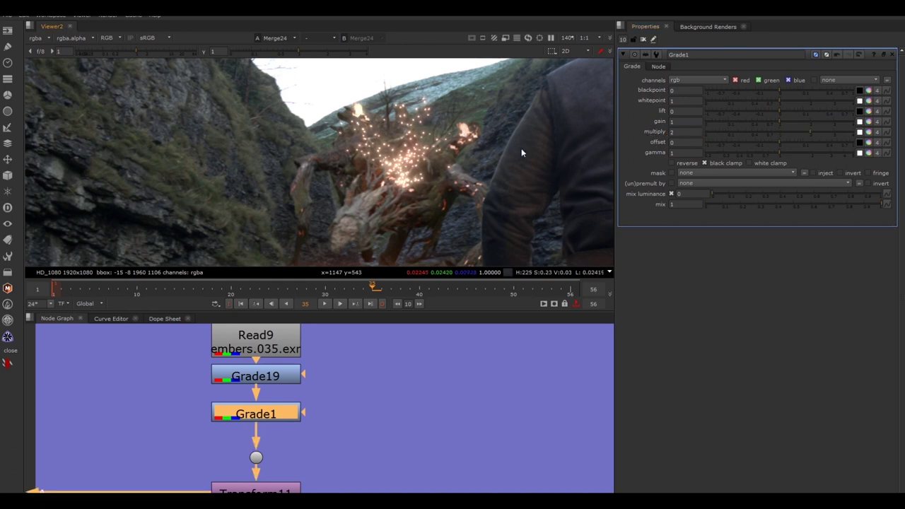
pyautogui.moveTo(810, 132); pyautogui.dragTo(829, 137)
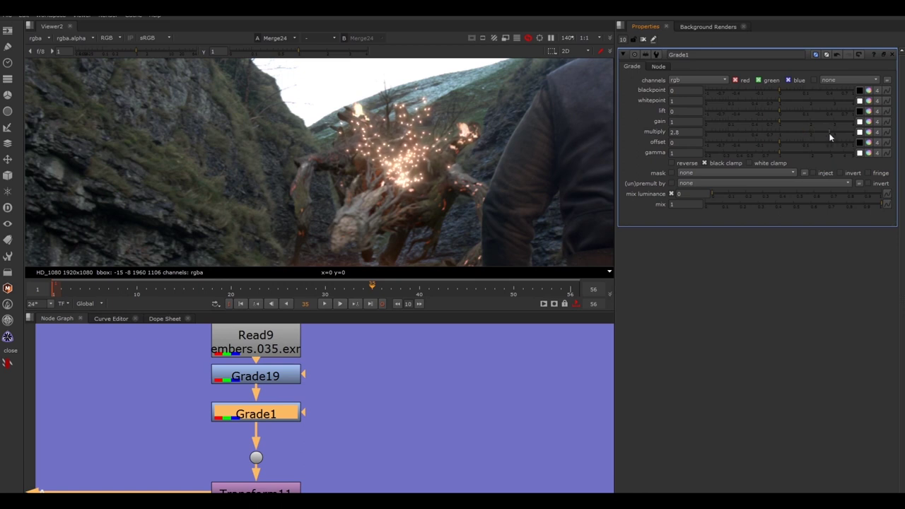
pyautogui.click(677, 132)
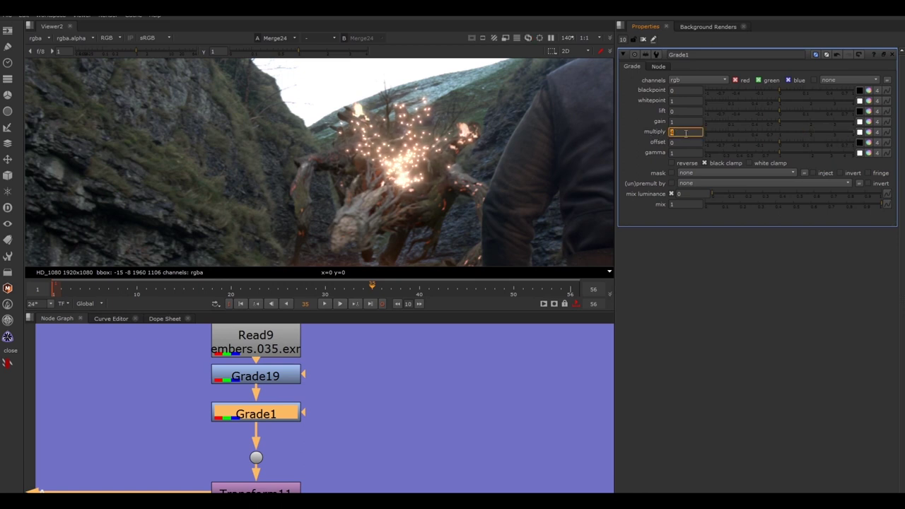
pyautogui.write('4')
pyautogui.press('Return')
pyautogui.doubleClick(678, 131)
pyautogui.write('20')
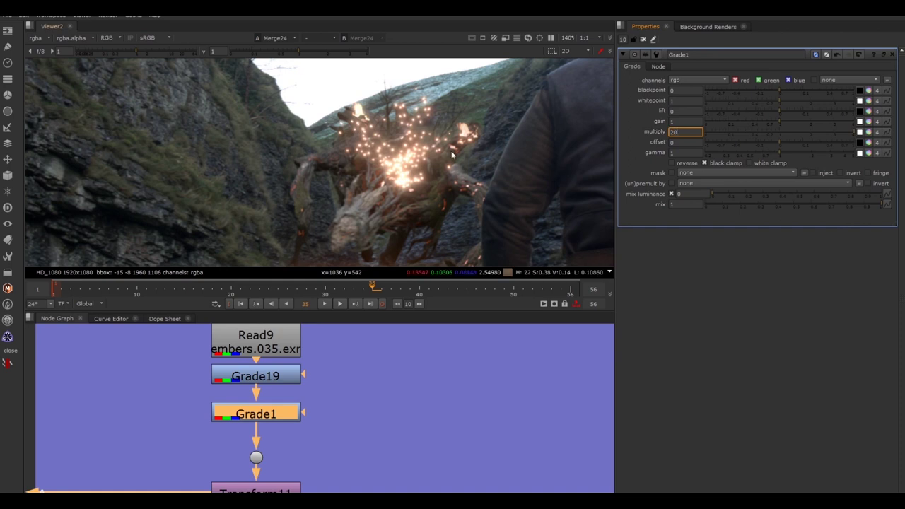
pyautogui.press('Return')
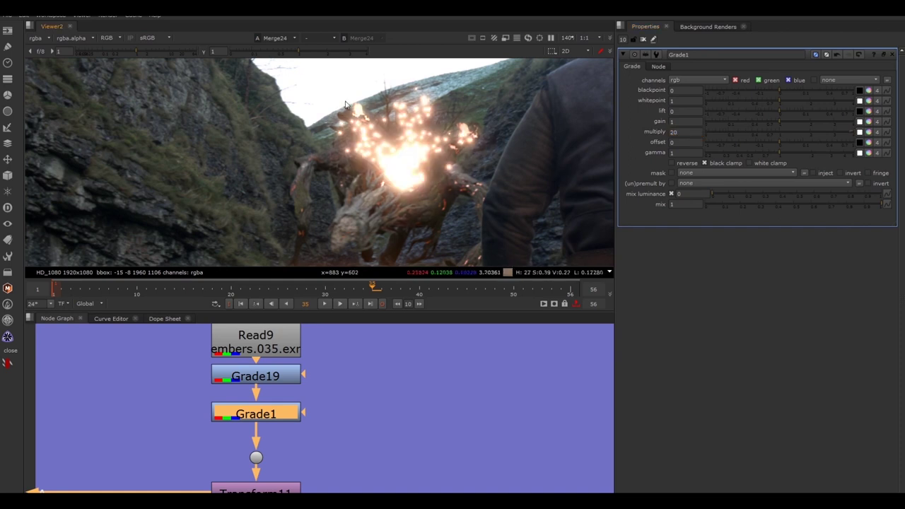
pyautogui.moveTo(808, 133); pyautogui.dragTo(782, 137)
# Consult the embers tasks in the to-do note and display Merge16 beside the Embers group in the viewer
pyautogui.scroll(-6, 574, 393)
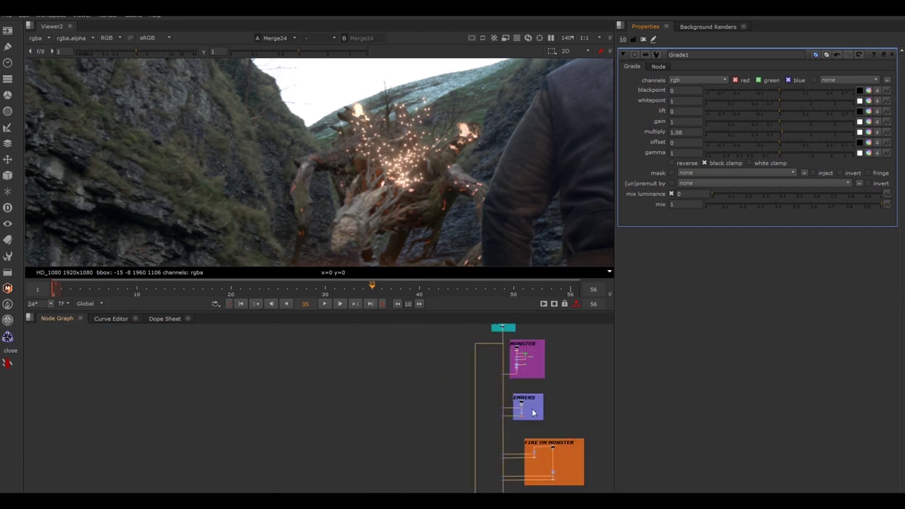
pyautogui.moveTo(557, 471); pyautogui.dragTo(450, 290, button='middle')
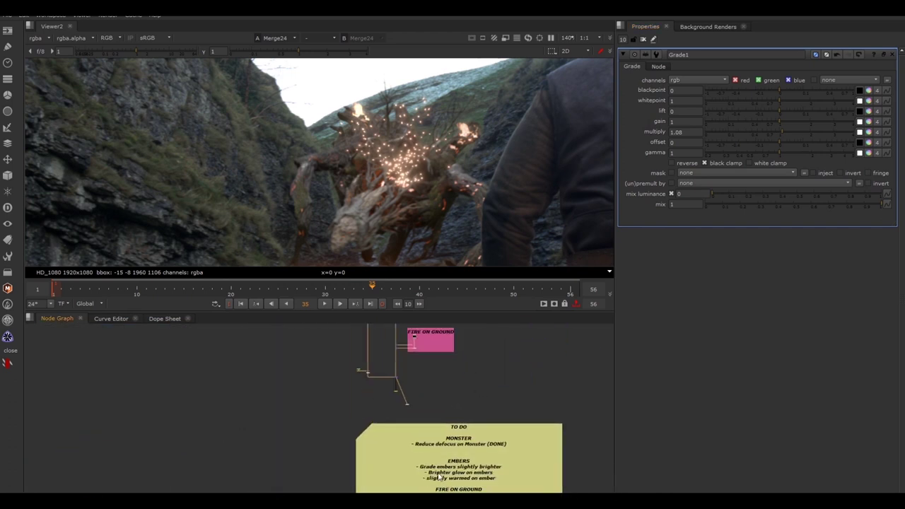
pyautogui.moveTo(465, 335); pyautogui.dragTo(493, 488, button='middle')
pyautogui.moveTo(493, 382); pyautogui.dragTo(493, 444, button='middle')
pyautogui.scroll(6, 436, 451)
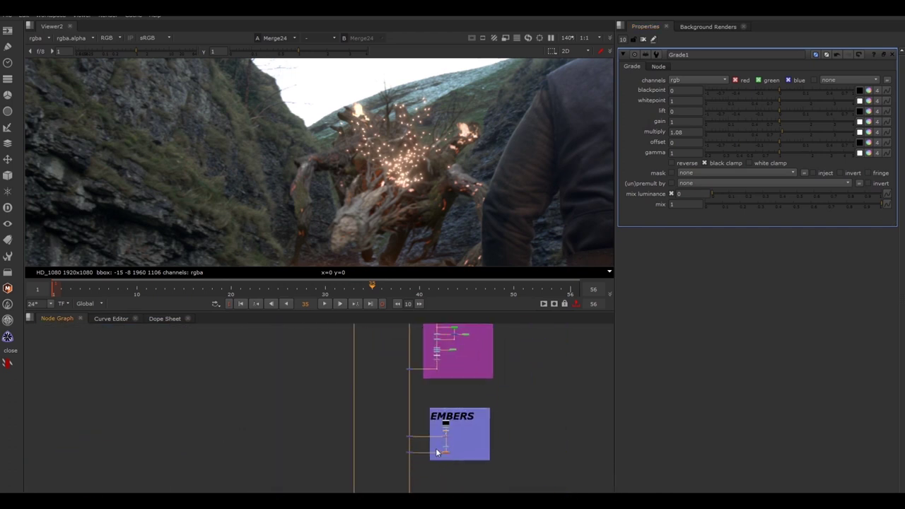
pyautogui.moveTo(417, 442); pyautogui.dragTo(370, 476)
pyautogui.press('1')
pyautogui.click(420, 480)
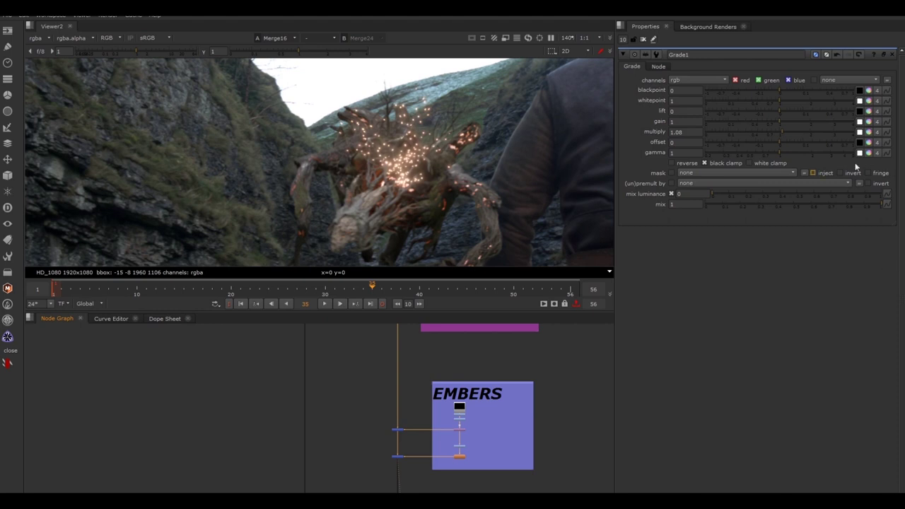
# Compare Grade1 multiply values of 4 and 0.98, and settle on 1.6 to brighten the embers slightly
pyautogui.moveTo(794, 132); pyautogui.dragTo(857, 133)
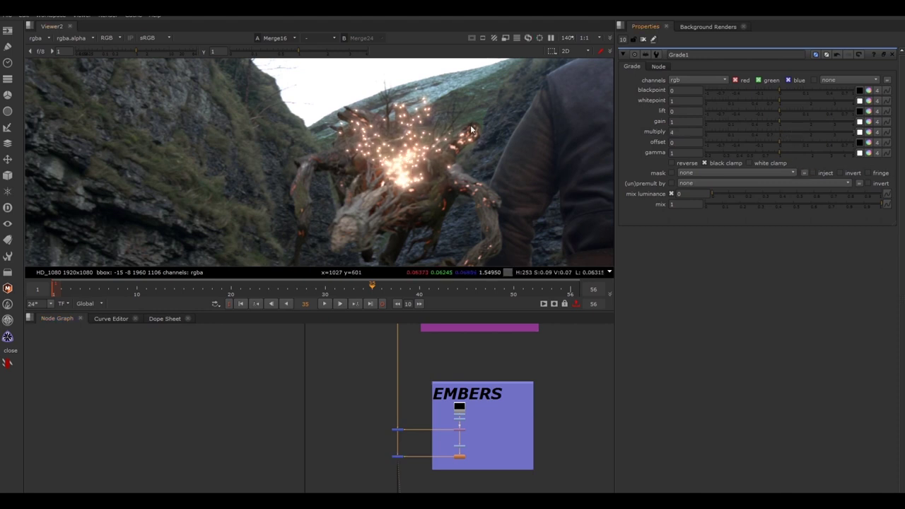
pyautogui.click(779, 132)
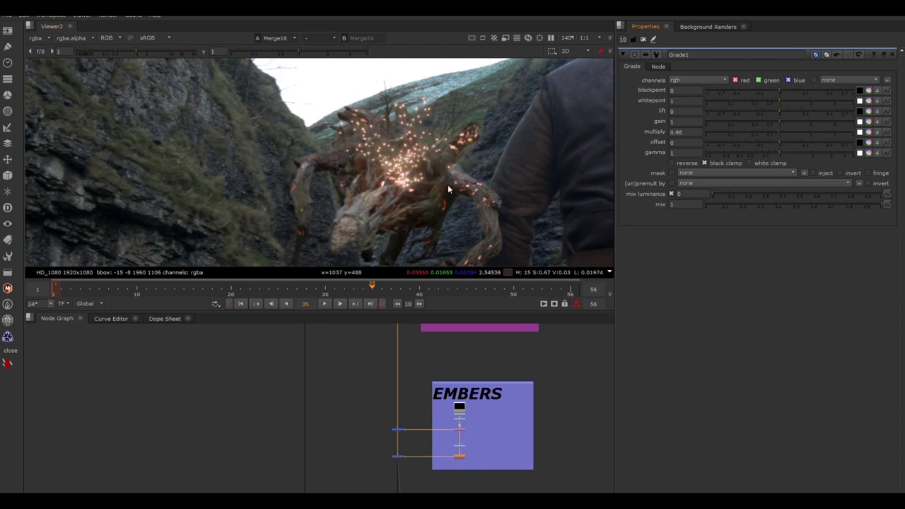
pyautogui.moveTo(785, 133); pyautogui.dragTo(799, 130)
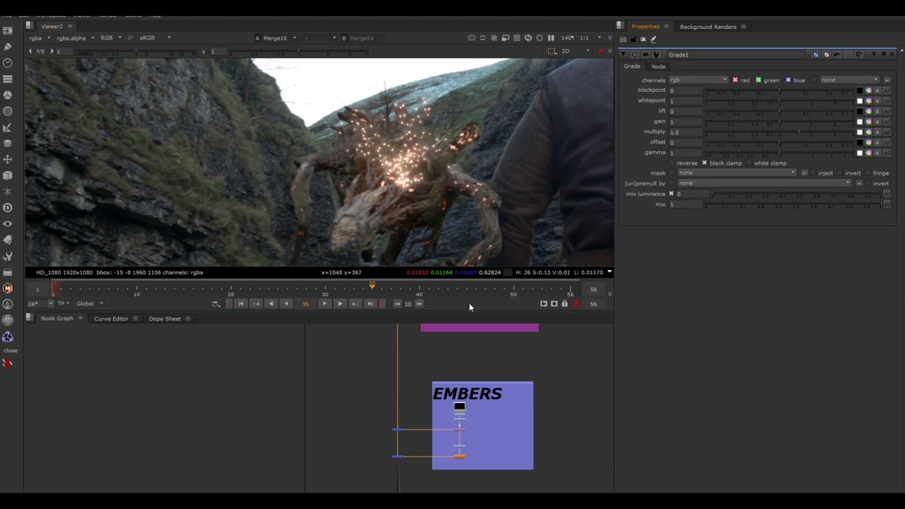
# Review the remaining embers tasks in the to-do note and return to the Embers group
pyautogui.scroll(-3, 489, 421)
pyautogui.scroll(-3, 489, 422)
pyautogui.moveTo(489, 462); pyautogui.dragTo(488, 432, button='middle')
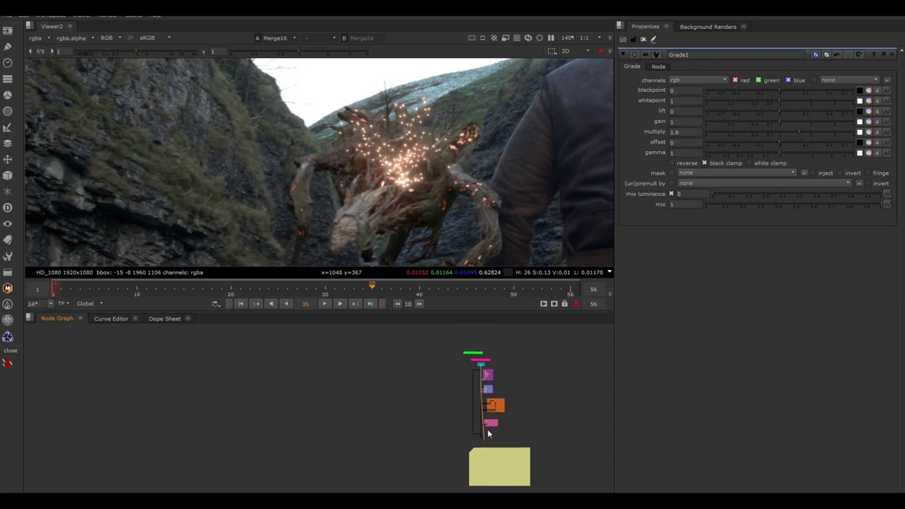
pyautogui.scroll(9, 520, 472)
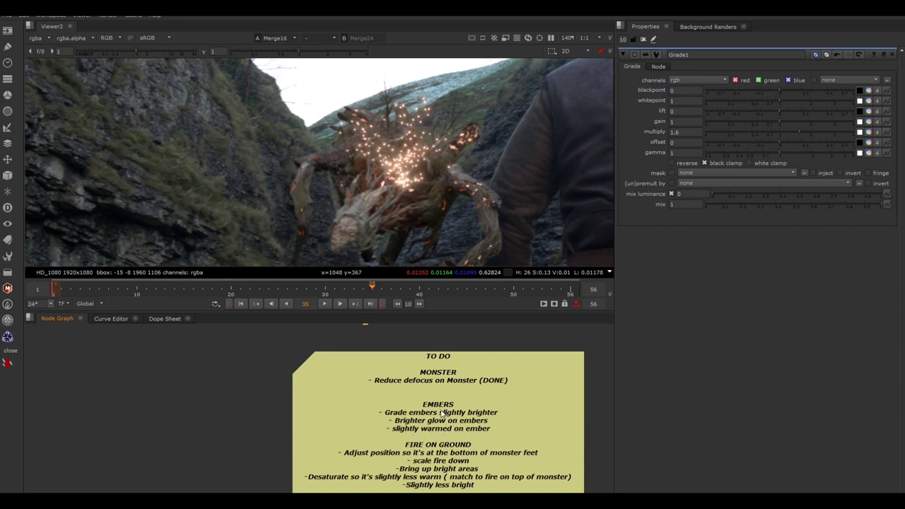
pyautogui.scroll(-5, 442, 414)
pyautogui.moveTo(453, 392); pyautogui.dragTo(463, 460, button='middle')
pyautogui.scroll(5, 433, 362)
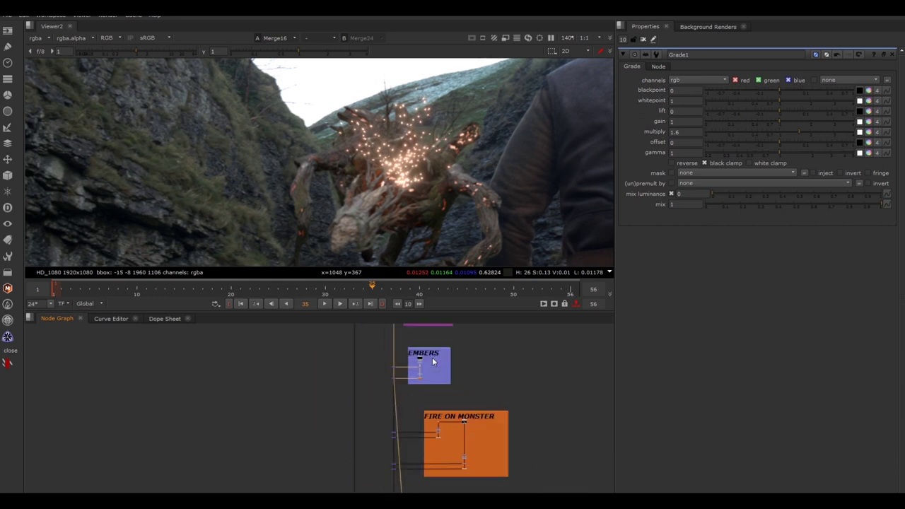
pyautogui.scroll(5, 434, 362)
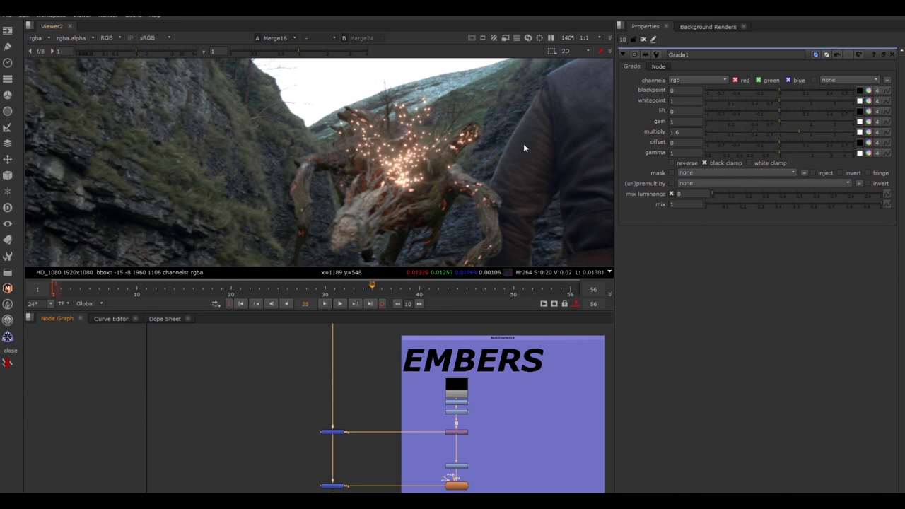
# Open the color picker for Grade1's gain, place it wide below the image and show its TMI sliders
pyautogui.moveTo(784, 123)
pyautogui.mouseDown()
pyautogui.moveTo(810, 126)
pyautogui.moveTo(766, 117)
pyautogui.moveTo(812, 120)
pyautogui.moveTo(780, 122)
pyautogui.mouseUp()
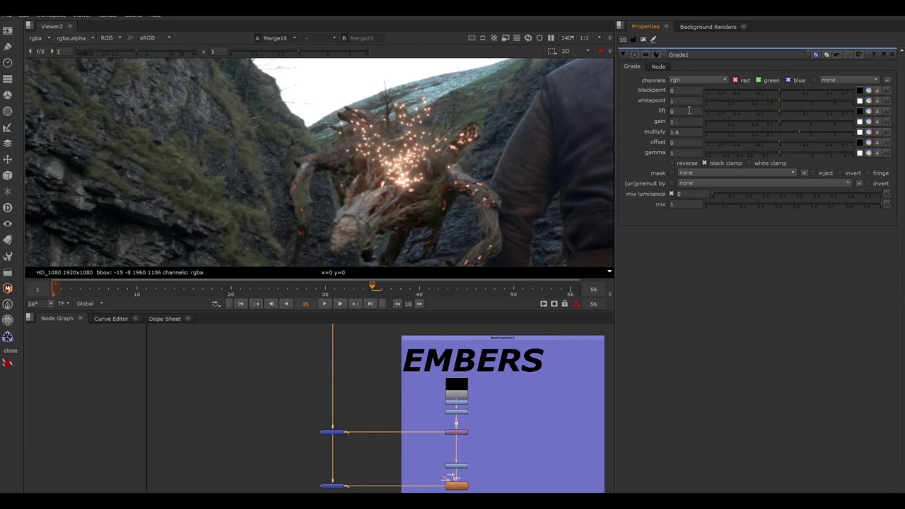
pyautogui.keyDown('ctrl'); pyautogui.click(869, 125); pyautogui.keyUp('ctrl')
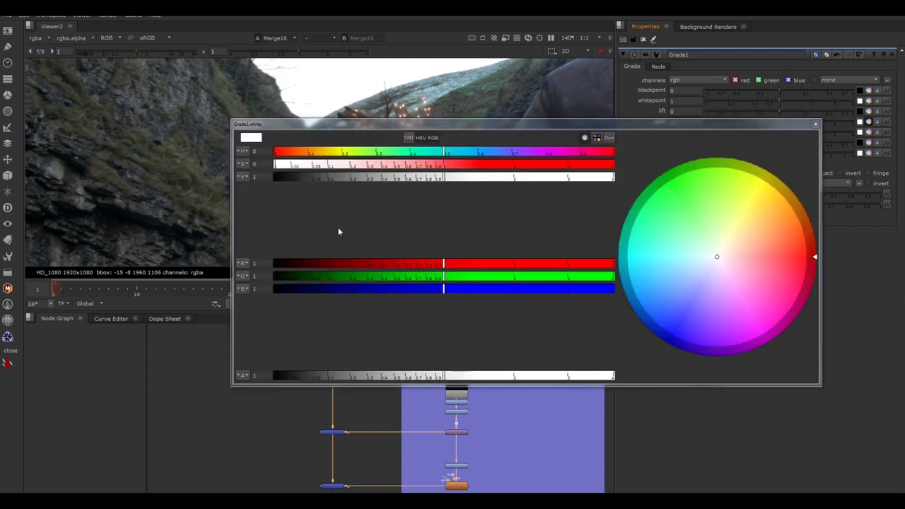
pyautogui.moveTo(228, 362); pyautogui.dragTo(730, 316)
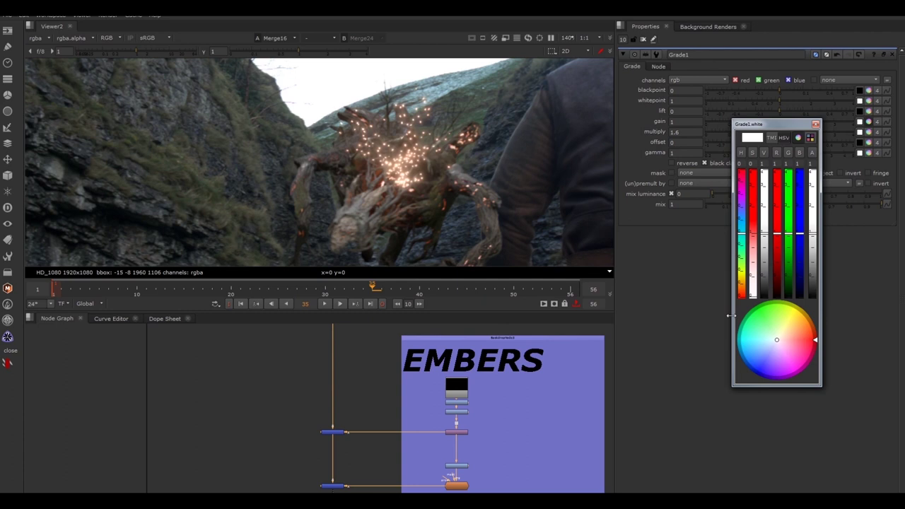
pyautogui.moveTo(769, 127); pyautogui.dragTo(753, 254)
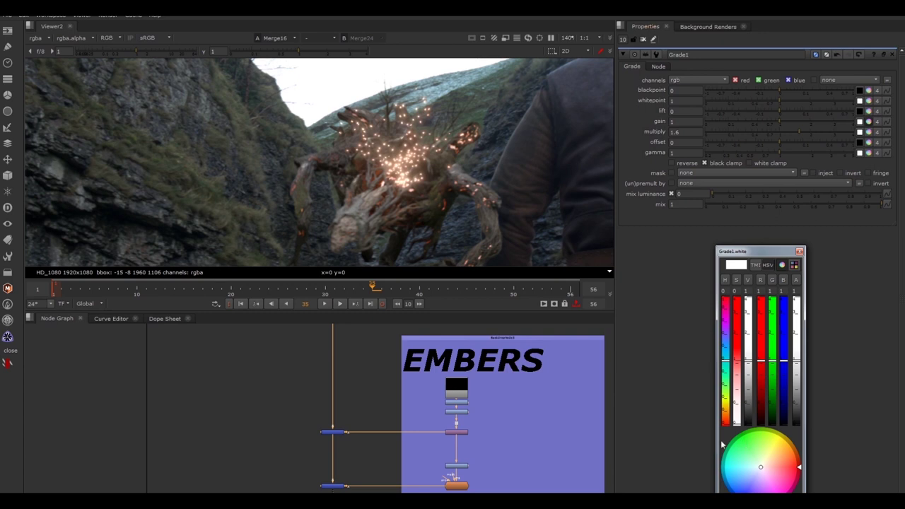
pyautogui.moveTo(715, 439); pyautogui.dragTo(295, 424)
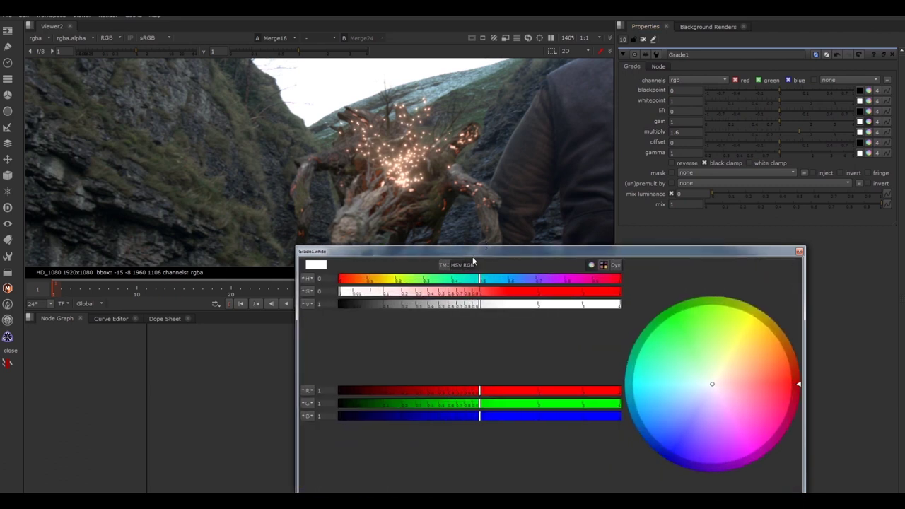
pyautogui.moveTo(477, 251); pyautogui.dragTo(409, 280)
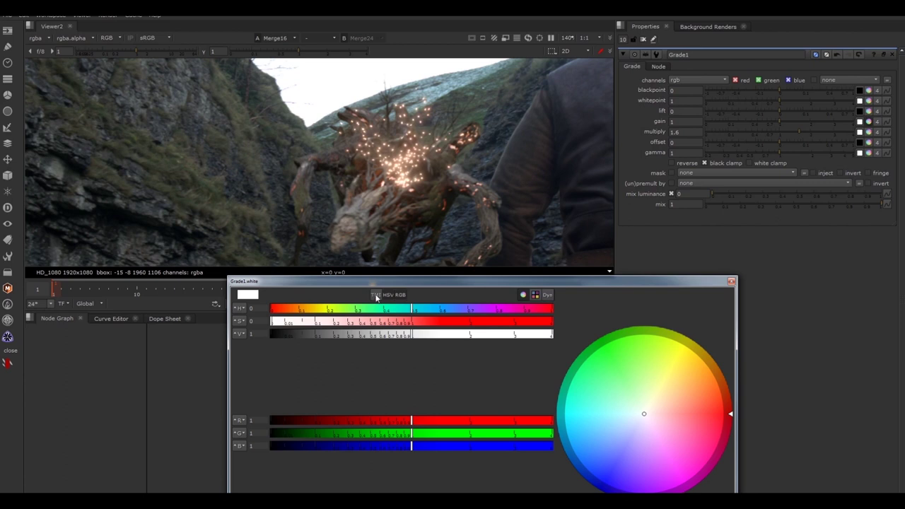
pyautogui.click(376, 296)
pyautogui.moveTo(417, 281); pyautogui.dragTo(416, 355)
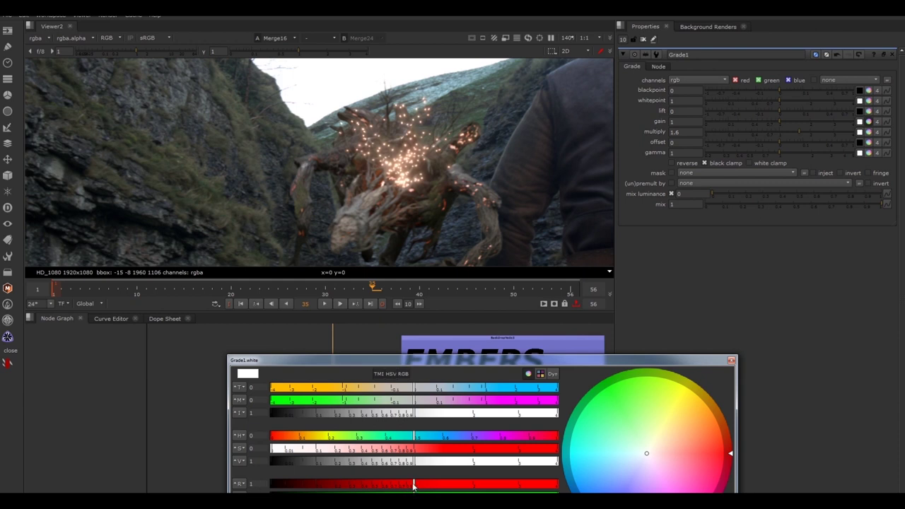
# Try raising Grade1's red gain to 1.99, and bring the gain color back to nearly neutral
pyautogui.moveTo(417, 484); pyautogui.dragTo(472, 484)
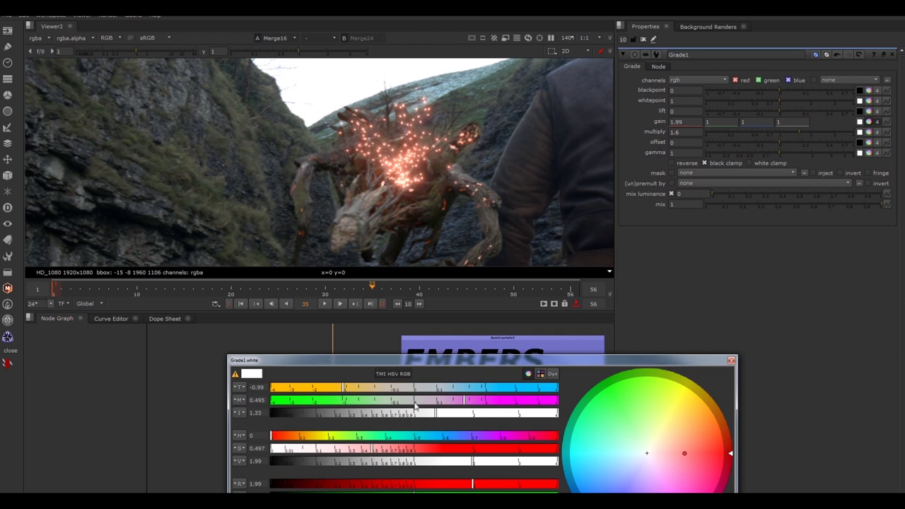
pyautogui.moveTo(474, 484); pyautogui.dragTo(422, 488)
pyautogui.moveTo(424, 390)
pyautogui.mouseDown()
pyautogui.moveTo(436, 389)
pyautogui.moveTo(418, 389)
pyautogui.mouseUp()
pyautogui.moveTo(420, 402)
pyautogui.mouseDown()
pyautogui.moveTo(431, 405)
pyautogui.moveTo(415, 401)
pyautogui.moveTo(413, 391)
pyautogui.mouseUp()
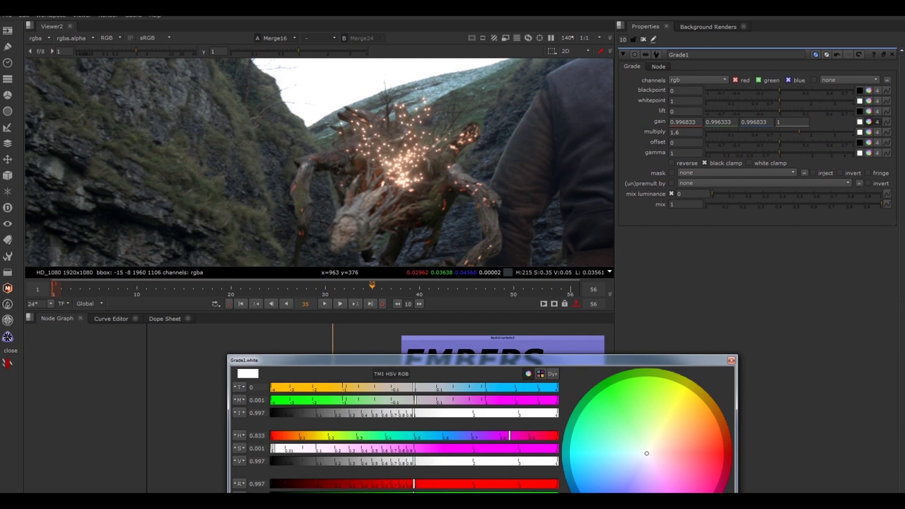
# Warm Grade1's gain color toward orange, with red 1.125587, green 0.833192 and blue 0.549842
pyautogui.click(313, 436)
pyautogui.moveTo(313, 450); pyautogui.dragTo(280, 448)
pyautogui.click(309, 437)
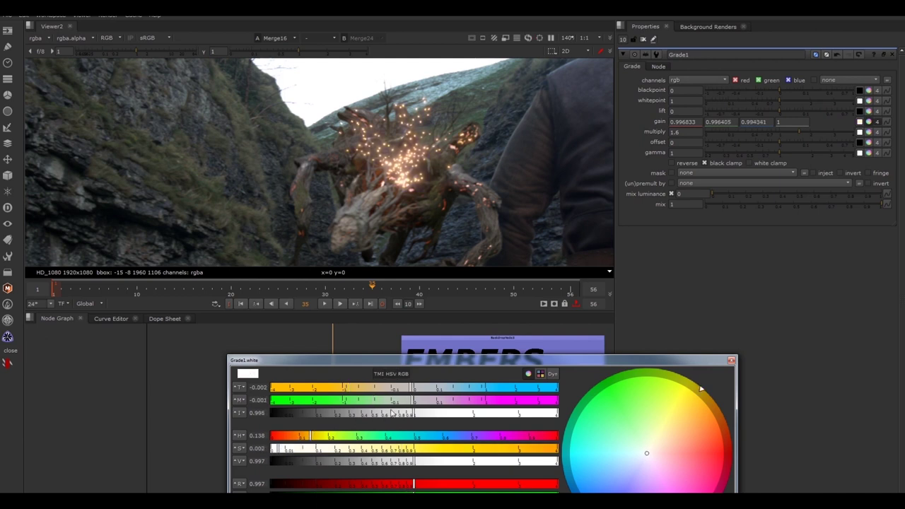
pyautogui.moveTo(405, 388); pyautogui.dragTo(417, 406)
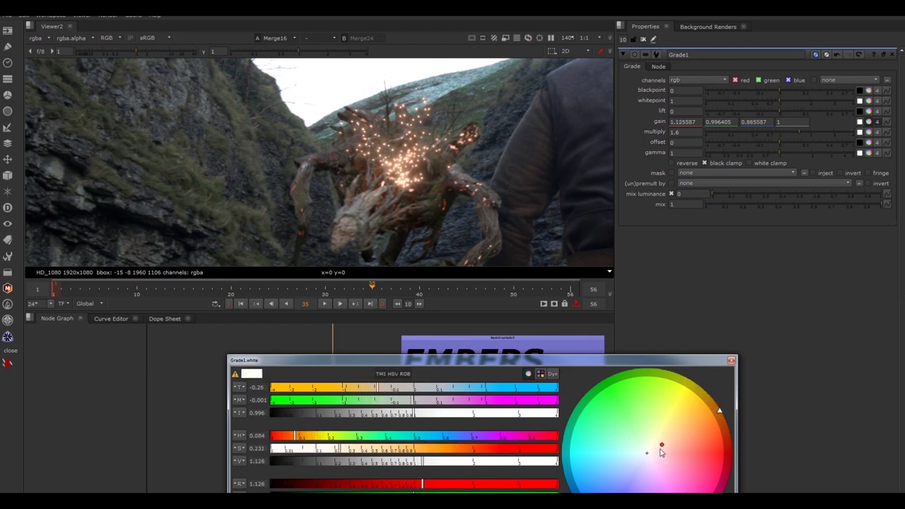
pyautogui.moveTo(679, 433)
pyautogui.mouseDown()
pyautogui.moveTo(682, 417)
pyautogui.moveTo(621, 483)
pyautogui.moveTo(648, 414)
pyautogui.moveTo(721, 421)
pyautogui.moveTo(678, 488)
pyautogui.moveTo(587, 476)
pyautogui.moveTo(642, 436)
pyautogui.moveTo(696, 441)
pyautogui.moveTo(689, 426)
pyautogui.moveTo(710, 417)
pyautogui.moveTo(680, 434)
pyautogui.mouseUp()
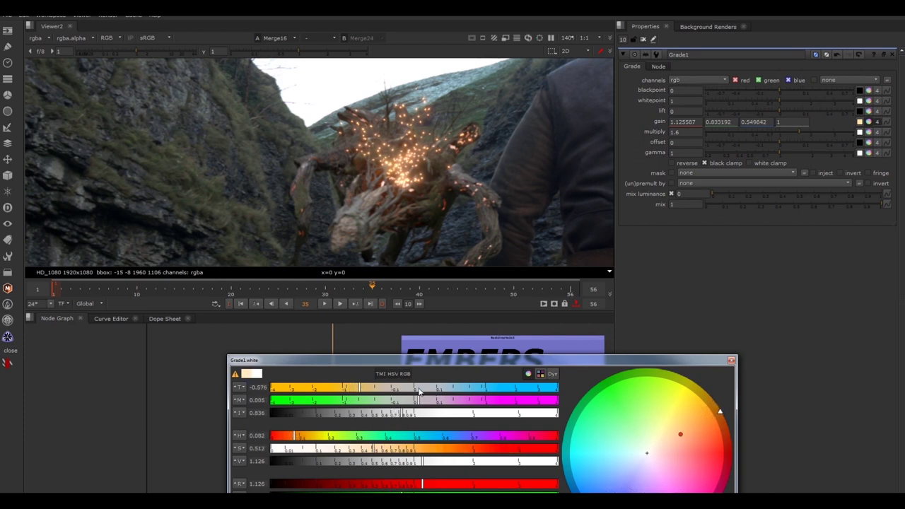
# Rebalance Grade1's gain to a subtler warm tint at intensity 1, with red 1.121667, green 0.926667 and blue 0.861667, and close its settings
pyautogui.click(418, 389)
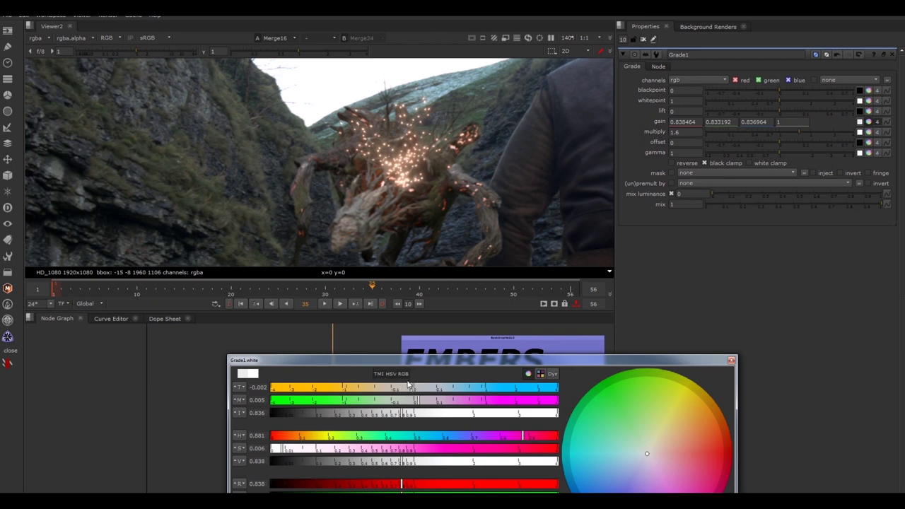
pyautogui.moveTo(410, 389)
pyautogui.mouseDown()
pyautogui.moveTo(400, 389)
pyautogui.moveTo(418, 391)
pyautogui.moveTo(400, 391)
pyautogui.moveTo(478, 403)
pyautogui.moveTo(389, 402)
pyautogui.moveTo(438, 400)
pyautogui.moveTo(412, 401)
pyautogui.moveTo(442, 414)
pyautogui.moveTo(399, 415)
pyautogui.moveTo(413, 416)
pyautogui.mouseUp()
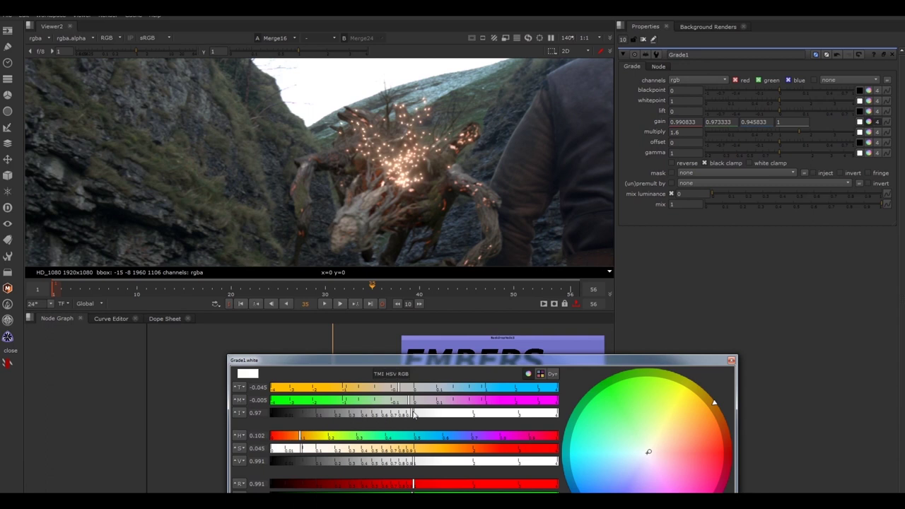
pyautogui.doubleClick(256, 412)
pyautogui.write('1')
pyautogui.moveTo(400, 391)
pyautogui.mouseDown()
pyautogui.moveTo(414, 391)
pyautogui.moveTo(378, 393)
pyautogui.moveTo(433, 403)
pyautogui.mouseUp()
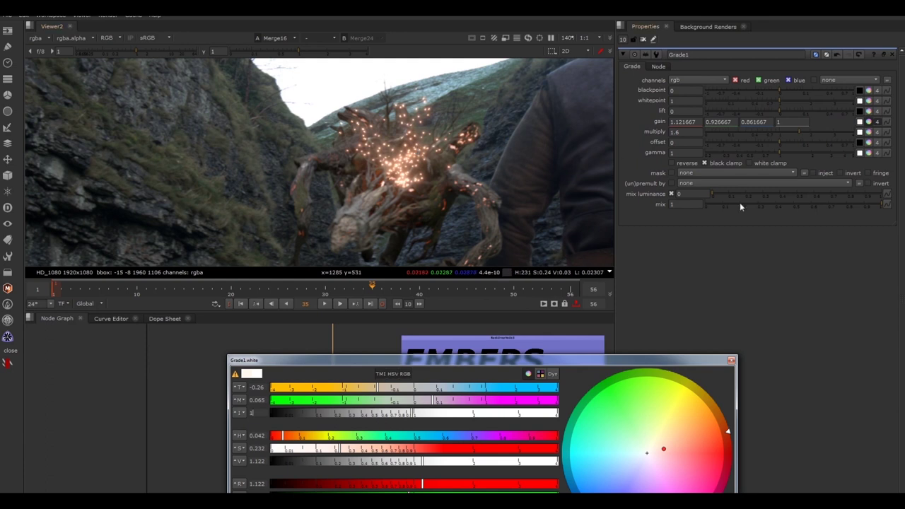
pyautogui.click(731, 362)
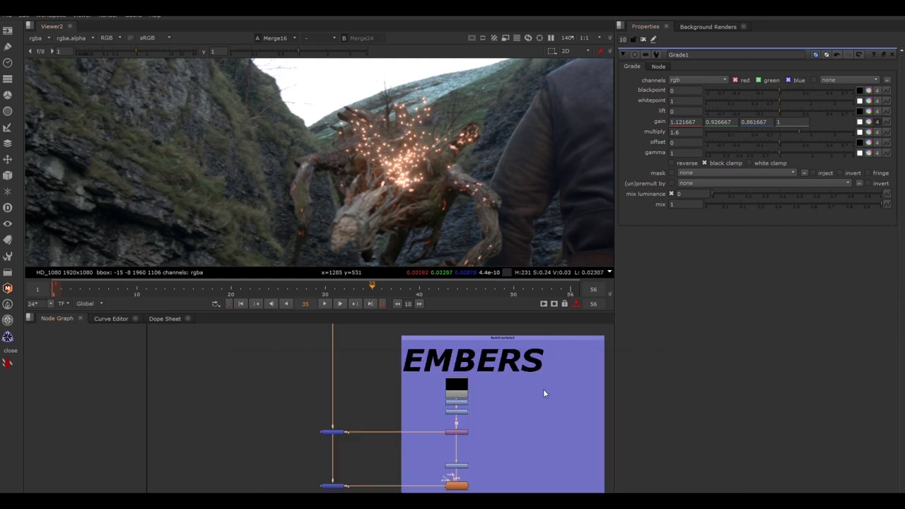
pyautogui.click(643, 39)
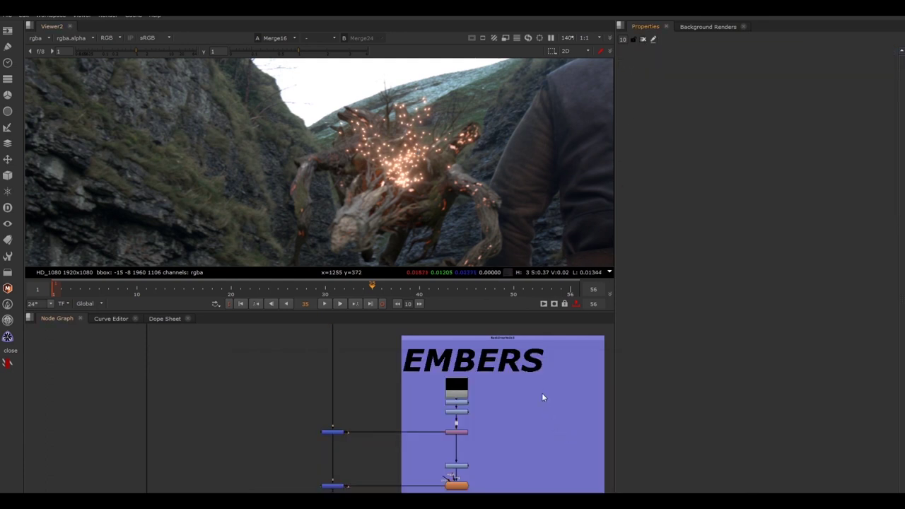
# Add a Grade node between Grade24 and Premult4 in the Monster group, spacing Premult4 below it
pyautogui.scroll(-3, 541, 392)
pyautogui.scroll(-2, 533, 389)
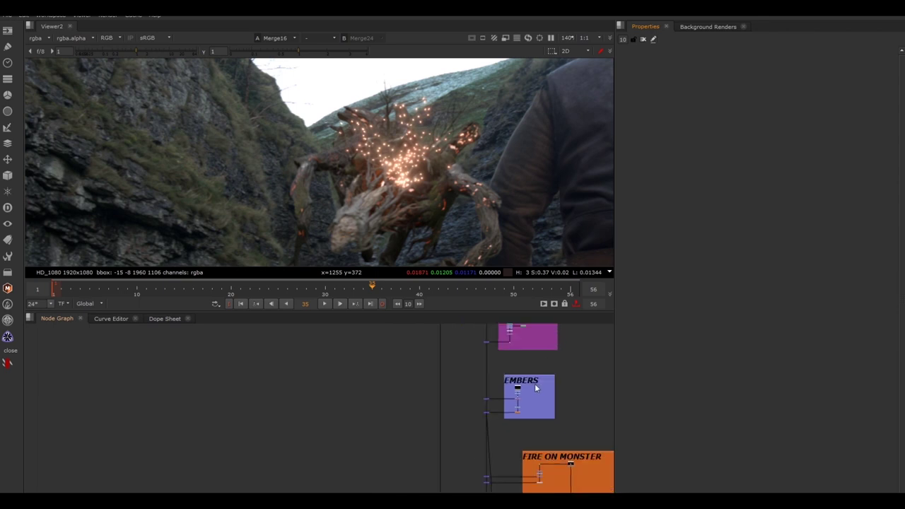
pyautogui.moveTo(552, 349); pyautogui.dragTo(393, 428, button='middle')
pyautogui.scroll(5, 393, 428)
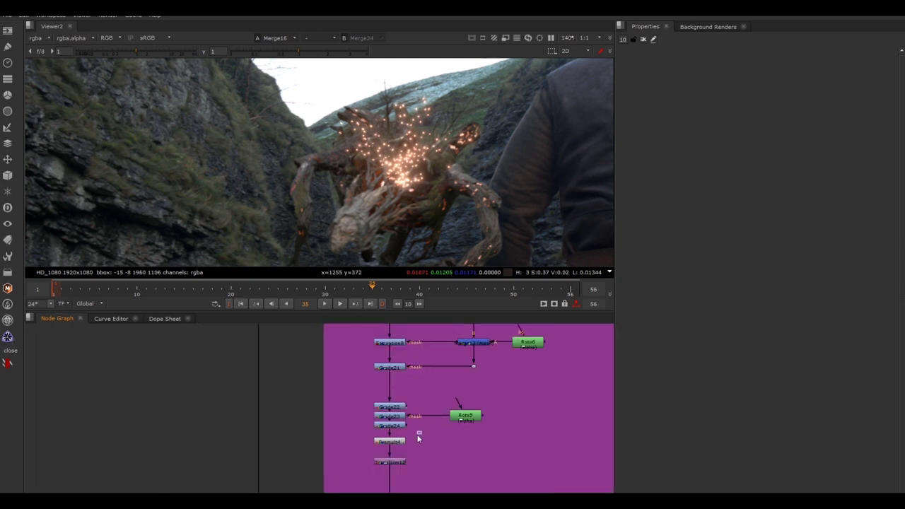
pyautogui.moveTo(417, 435); pyautogui.dragTo(244, 491)
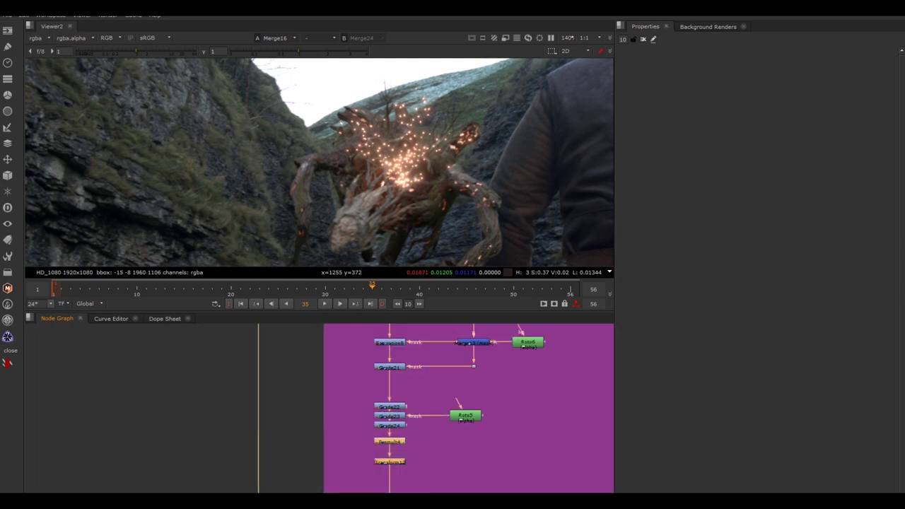
pyautogui.click(400, 426)
pyautogui.scroll(4, 400, 427)
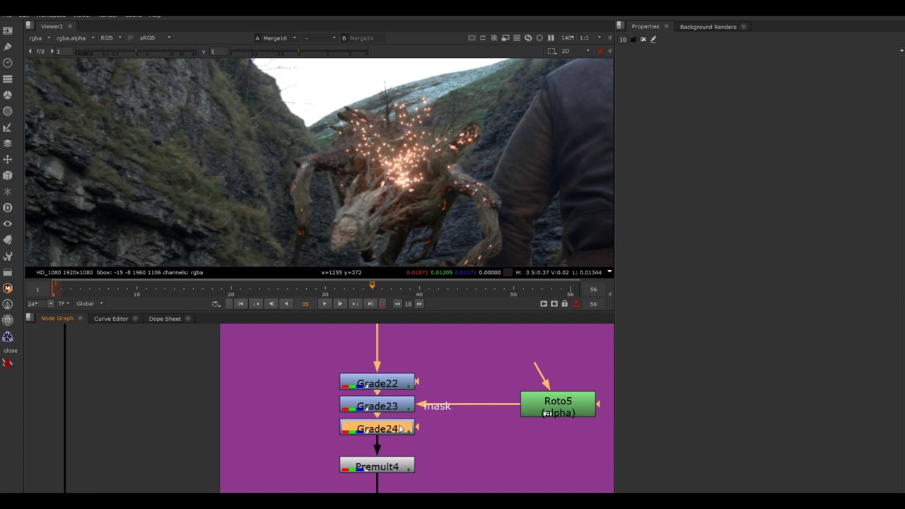
pyautogui.press('g')
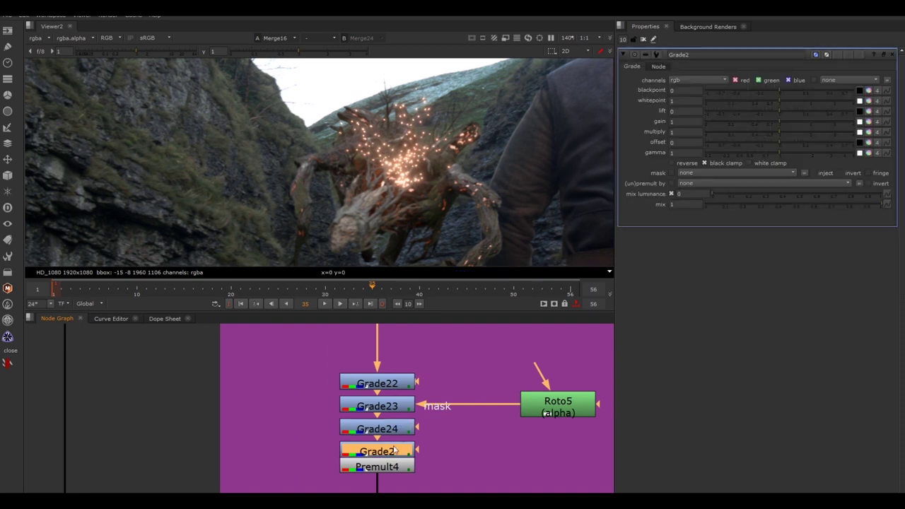
pyautogui.click(395, 470)
pyautogui.click(394, 457)
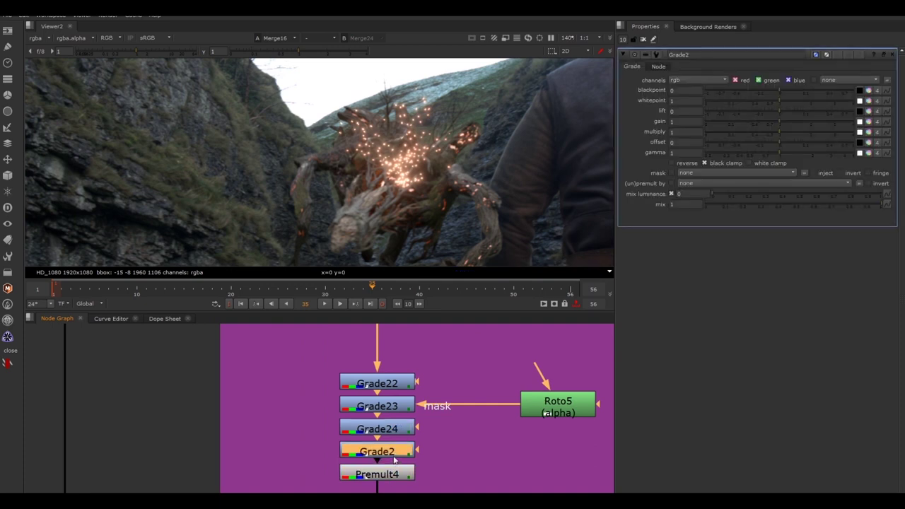
# Try tinting the monster blue and purple through the new Grade's gain, up to 0.946531, 0.742106, 1, and delete that Grade
pyautogui.press('ctrl')
pyautogui.keyDown('ctrl'); pyautogui.click(868, 123); pyautogui.keyUp('ctrl')
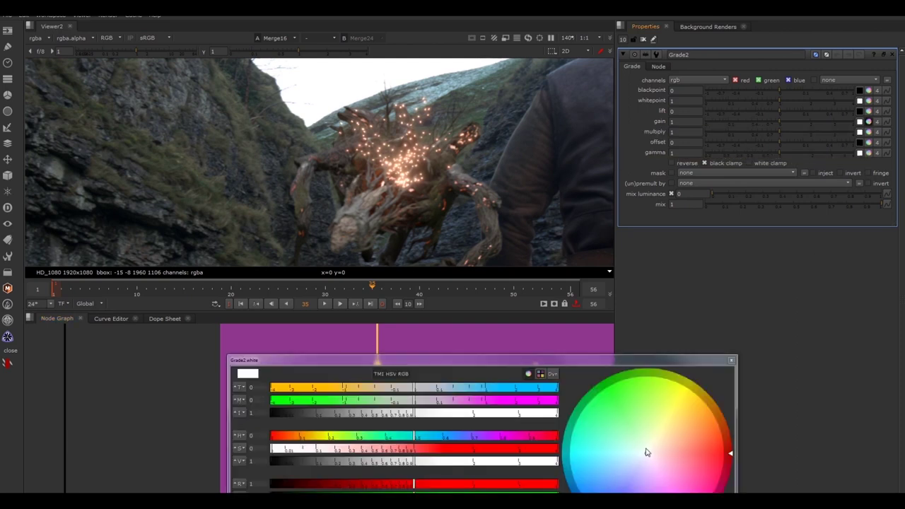
pyautogui.scroll(-2, 126, 466)
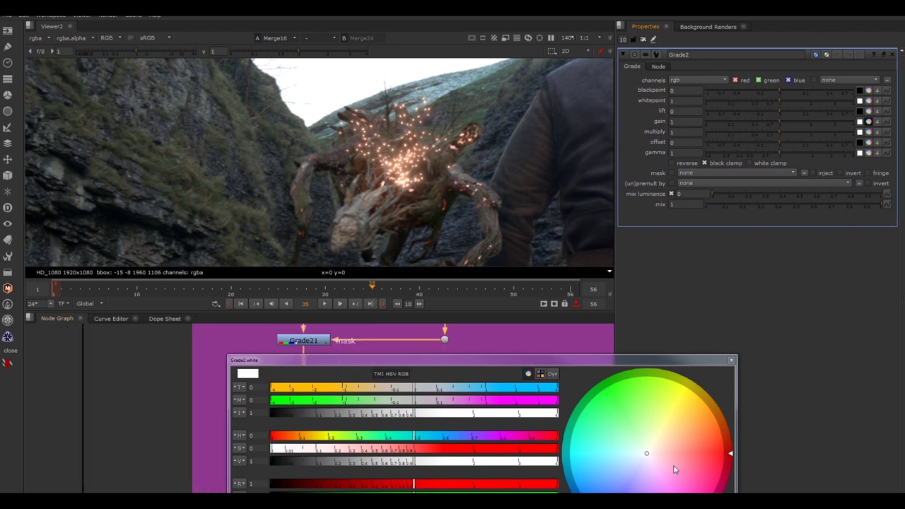
pyautogui.moveTo(620, 452); pyautogui.dragTo(609, 489)
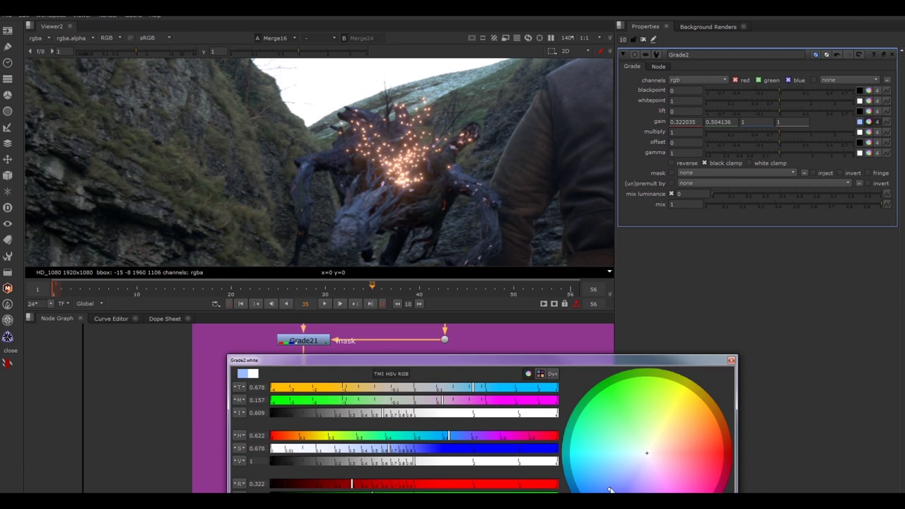
pyautogui.moveTo(610, 489); pyautogui.dragTo(658, 449)
pyautogui.moveTo(674, 429); pyautogui.dragTo(653, 476)
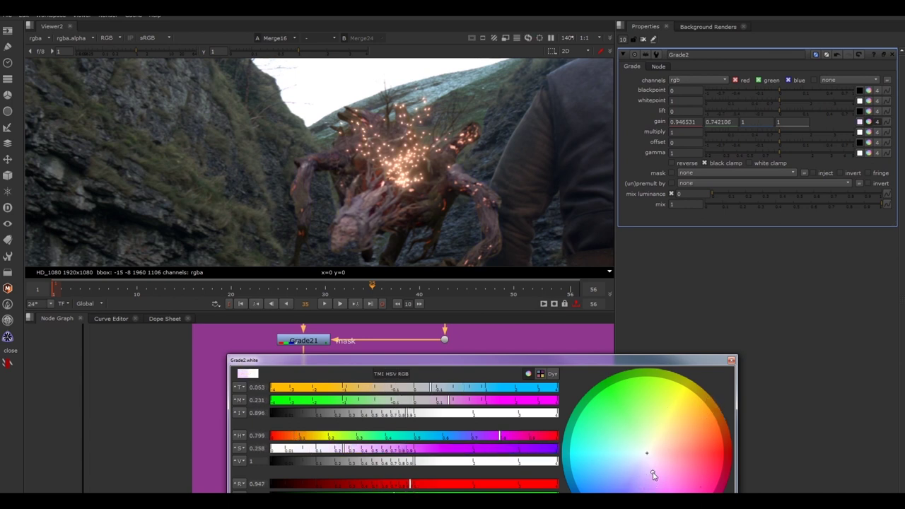
pyautogui.click(730, 361)
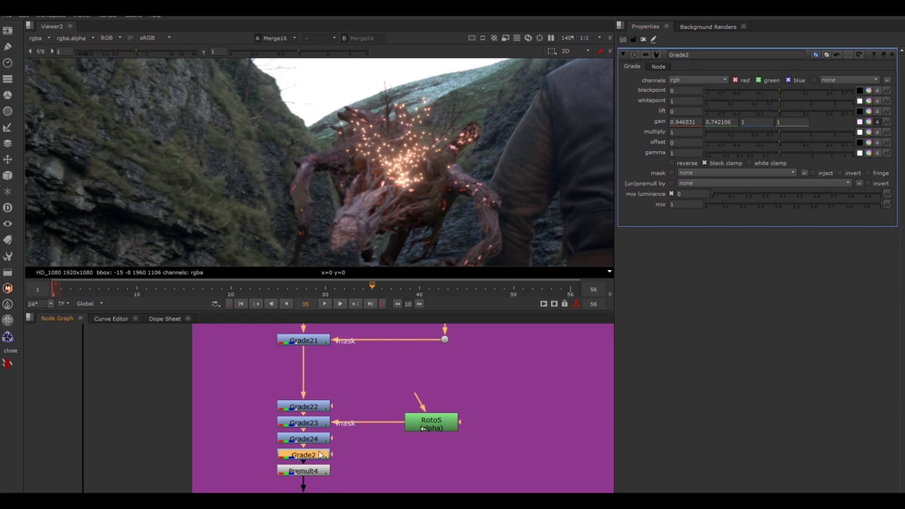
pyautogui.press('Delete')
# View the composite at Merge14, where the monster joins the main line before the embers
pyautogui.scroll(-4, 318, 454)
pyautogui.scroll(-5, 258, 463)
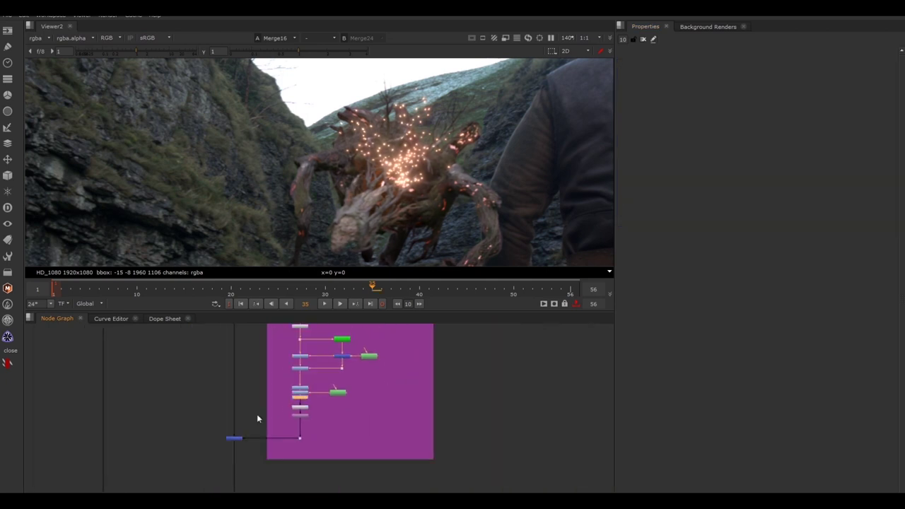
pyautogui.scroll(3, 283, 400)
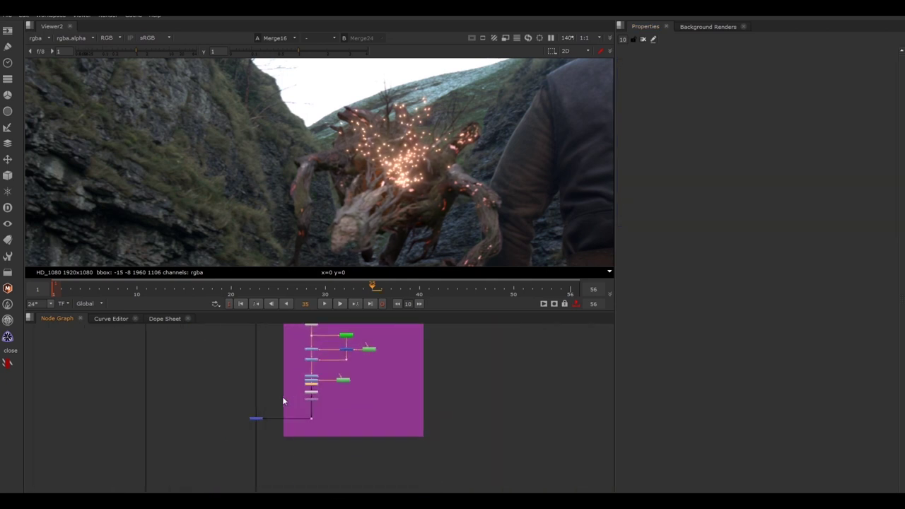
pyautogui.moveTo(278, 390); pyautogui.dragTo(212, 479)
pyautogui.press('1')
pyautogui.click(341, 465)
pyautogui.moveTo(332, 463); pyautogui.dragTo(324, 313, button='middle')
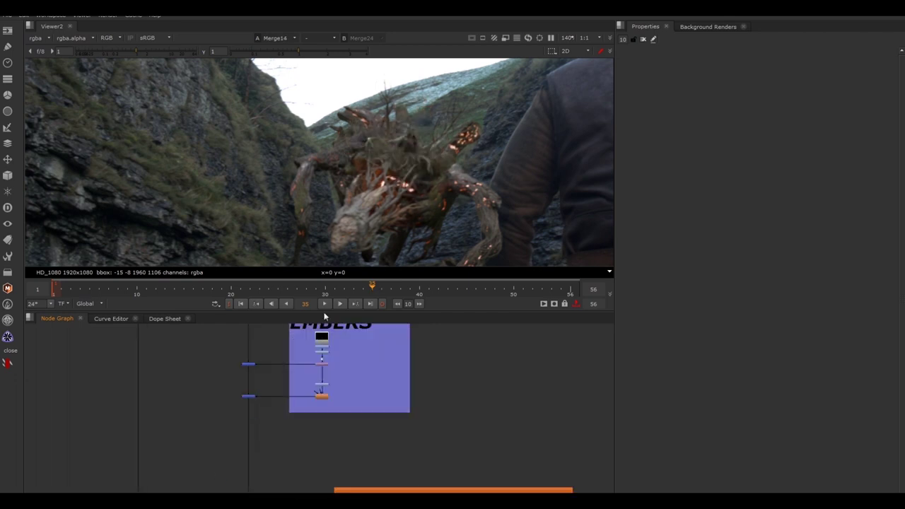
# Examine the ember merges beside the Embers group and view the composite at Merge16
pyautogui.scroll(3, 293, 412)
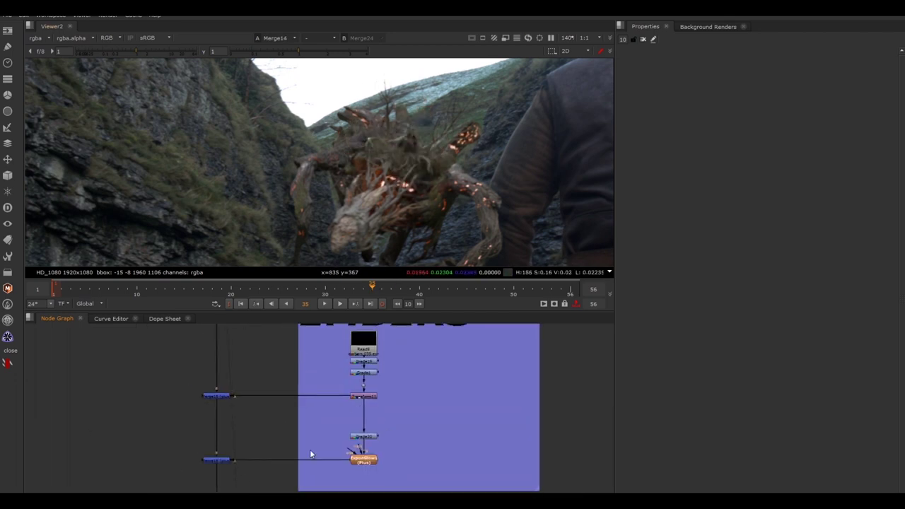
pyautogui.moveTo(437, 417); pyautogui.dragTo(454, 439, button='middle')
pyautogui.moveTo(289, 482); pyautogui.dragTo(350, 465, button='middle')
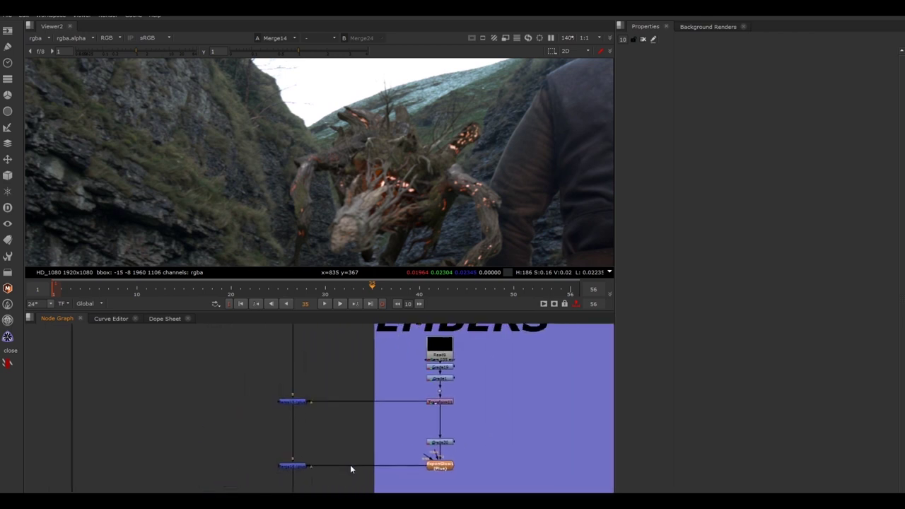
pyautogui.scroll(-5, 350, 465)
pyautogui.moveTo(374, 416); pyautogui.dragTo(337, 433, button='middle')
pyautogui.scroll(5, 336, 488)
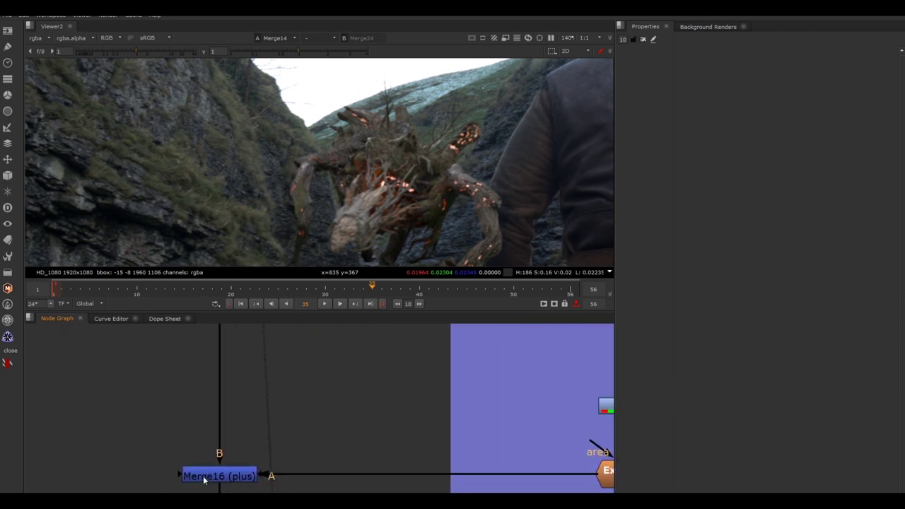
pyautogui.scroll(-3, 274, 439)
pyautogui.moveTo(385, 414); pyautogui.dragTo(263, 400, button='middle')
pyautogui.moveTo(273, 327); pyautogui.dragTo(89, 493)
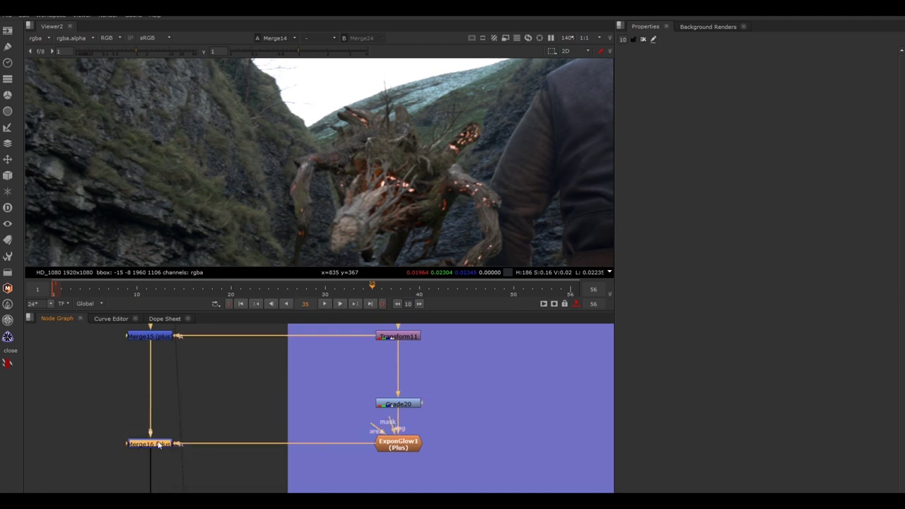
pyautogui.moveTo(262, 373); pyautogui.dragTo(99, 491)
pyautogui.press('1')
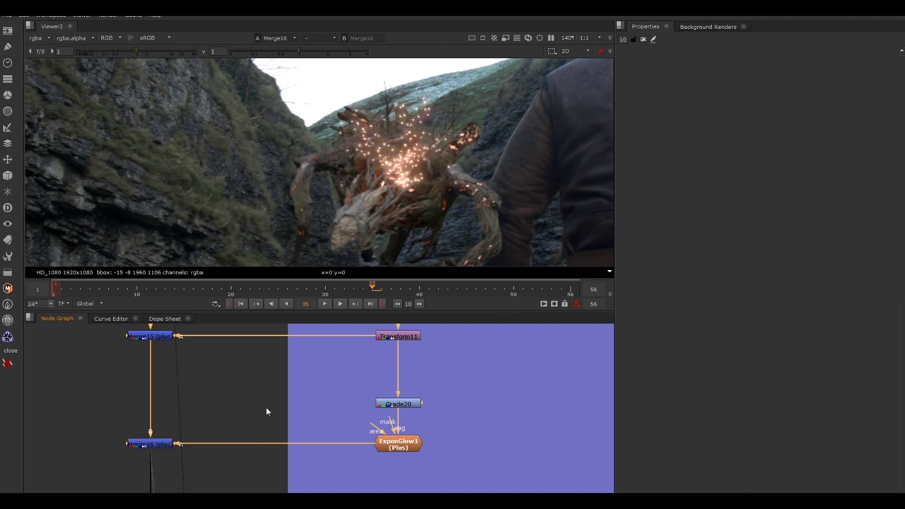
# Highlight Merge15 and Merge16, and view the composite further down the main line at Merge24
pyautogui.moveTo(265, 406); pyautogui.dragTo(46, 494)
pyautogui.click(142, 485)
pyautogui.scroll(-3, 198, 433)
pyautogui.scroll(1, 200, 442)
pyautogui.moveTo(214, 377); pyautogui.dragTo(99, 488)
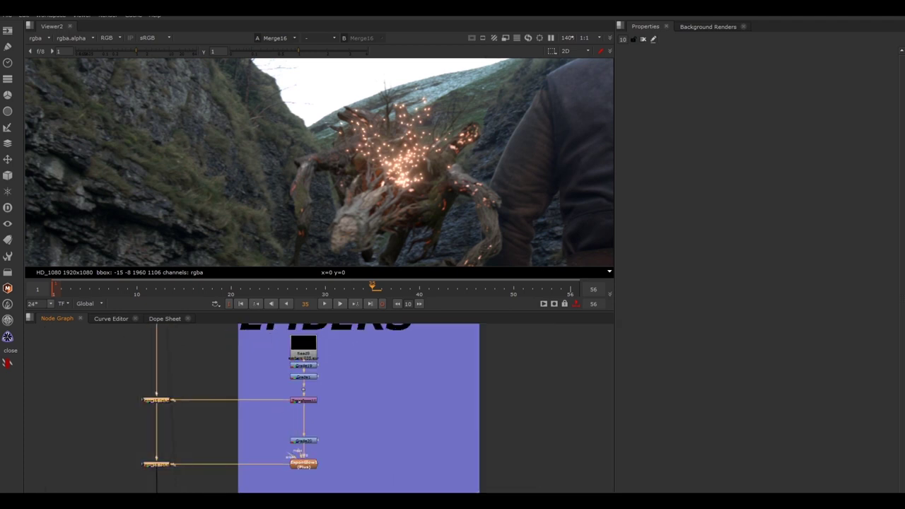
pyautogui.scroll(-3, 100, 491)
pyautogui.scroll(-1, 166, 491)
pyautogui.moveTo(166, 491); pyautogui.dragTo(282, 200, button='middle')
pyautogui.scroll(-3, 281, 488)
pyautogui.moveTo(281, 488); pyautogui.dragTo(303, 366, button='middle')
pyautogui.scroll(5, 285, 423)
pyautogui.moveTo(330, 349); pyautogui.dragTo(194, 435)
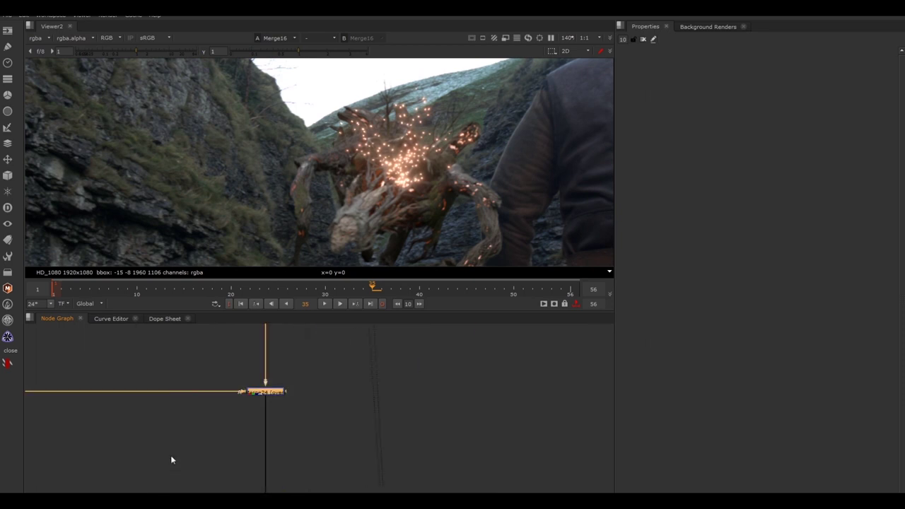
pyautogui.press('1')
pyautogui.click(171, 454)
pyautogui.scroll(-5, 285, 460)
pyautogui.scroll(-4, 231, 431)
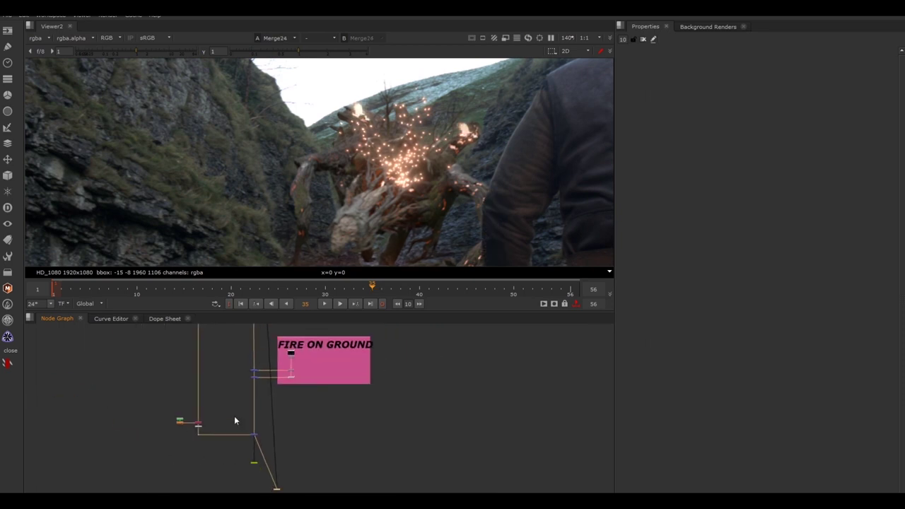
# Return to the Embers group and view the composite at Merge16 again
pyautogui.moveTo(254, 330); pyautogui.dragTo(243, 490, button='middle')
pyautogui.moveTo(456, 339); pyautogui.dragTo(183, 496)
pyautogui.moveTo(244, 332); pyautogui.dragTo(244, 501, button='middle')
pyautogui.moveTo(363, 445); pyautogui.dragTo(230, 503)
pyautogui.scroll(4, 217, 506)
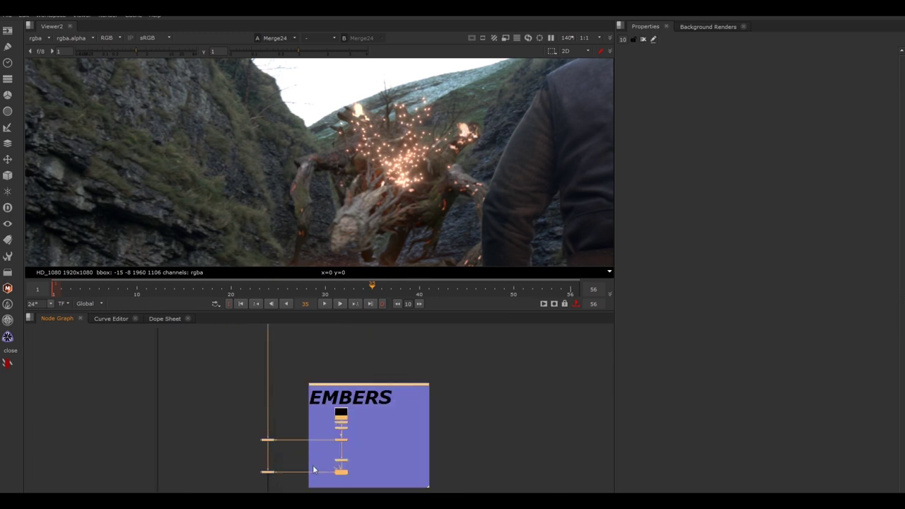
pyautogui.click(268, 471)
pyautogui.press('1')
pyautogui.click(253, 486)
pyautogui.scroll(-5, 266, 495)
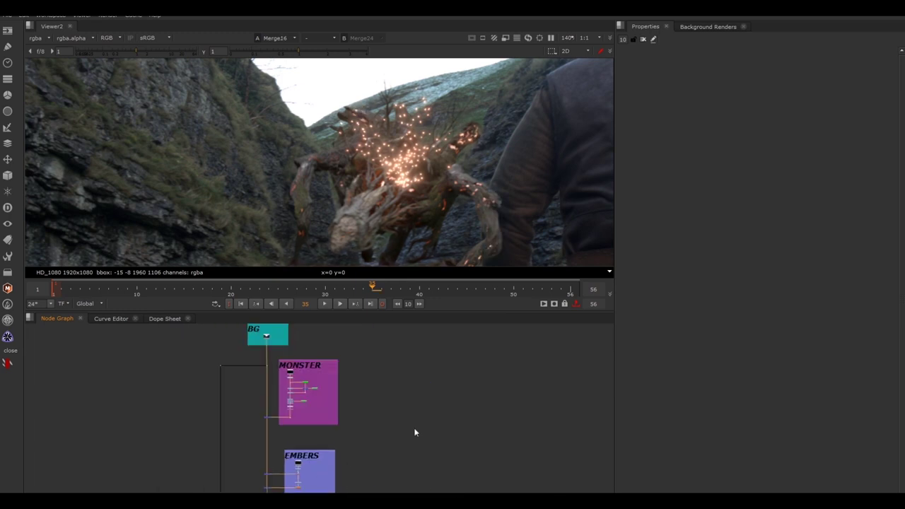
# Examine how the BG, Monster, Embers and Fire on Monster groups follow one another along the main line
pyautogui.moveTo(415, 432); pyautogui.dragTo(253, 493)
pyautogui.scroll(-2, 260, 408)
pyautogui.scroll(1, 260, 356)
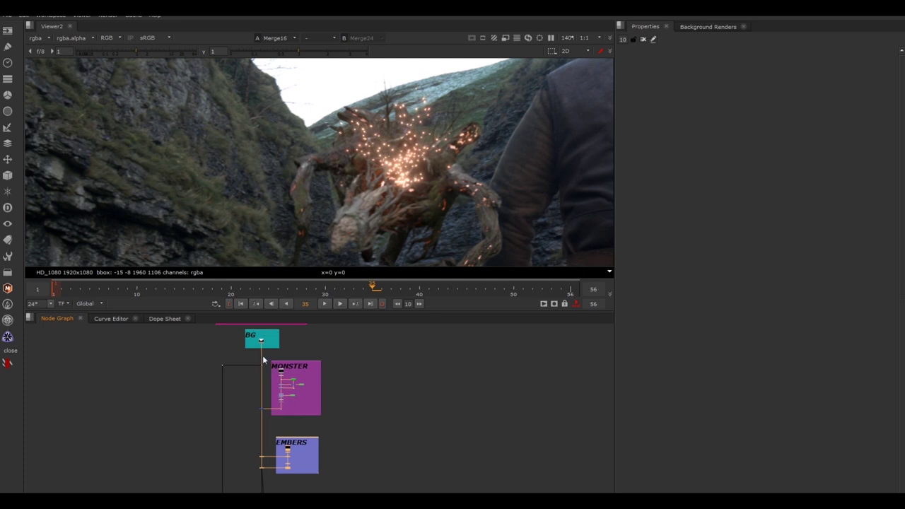
pyautogui.scroll(-3, 334, 447)
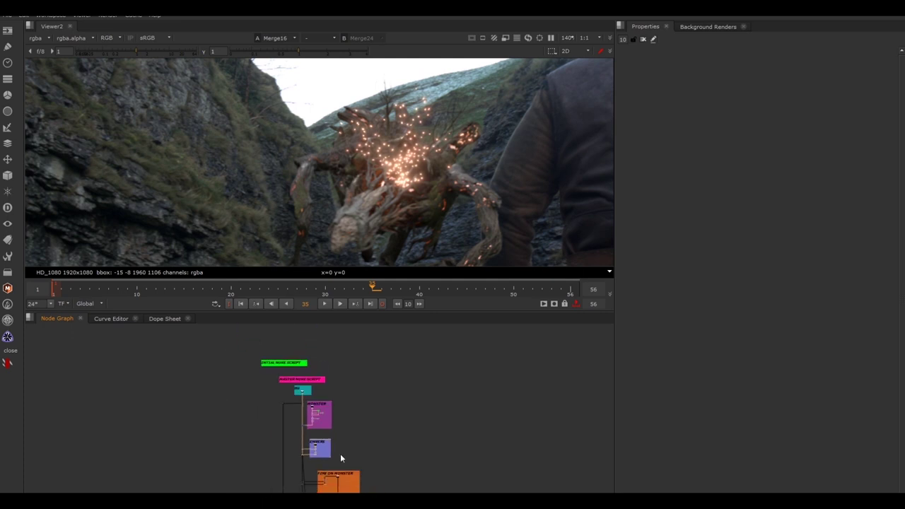
pyautogui.scroll(2, 324, 493)
pyautogui.moveTo(340, 493); pyautogui.dragTo(342, 467, button='middle')
pyautogui.moveTo(425, 422); pyautogui.dragTo(219, 494)
pyautogui.click(383, 430)
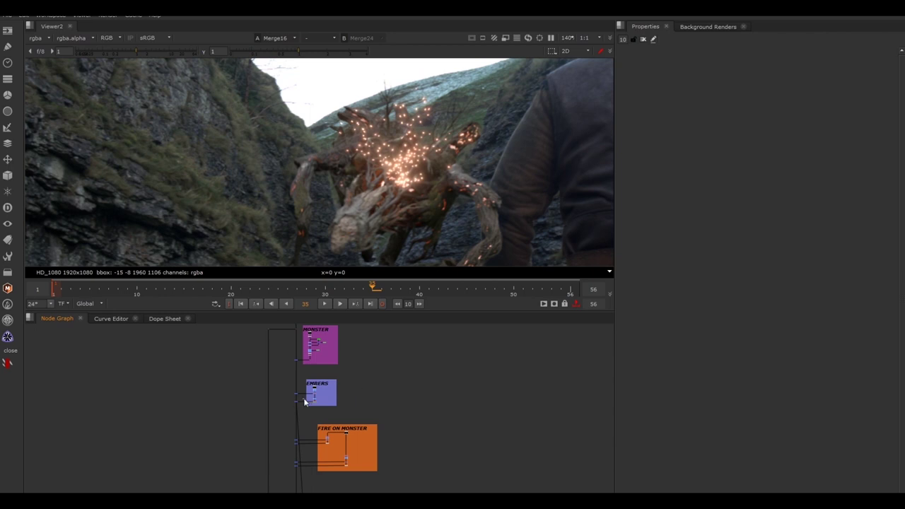
pyautogui.moveTo(331, 402); pyautogui.dragTo(332, 421, button='middle')
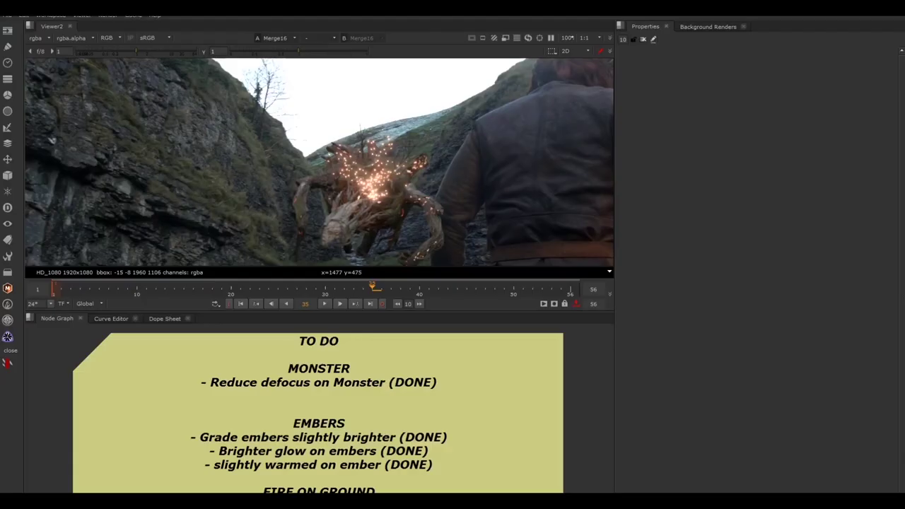
# Review the to-do note's Embers tasks and its Fire on Ground task about the position at the monster's feet
pyautogui.scroll(-3, 470, 475)
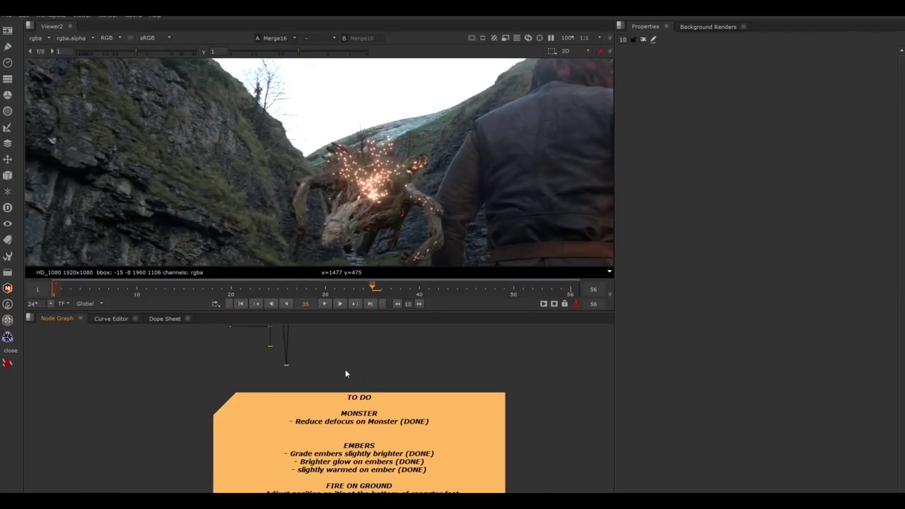
pyautogui.moveTo(340, 354); pyautogui.dragTo(357, 434, button='middle')
pyautogui.moveTo(338, 394); pyautogui.dragTo(352, 479, button='middle')
pyautogui.moveTo(418, 406); pyautogui.dragTo(288, 469)
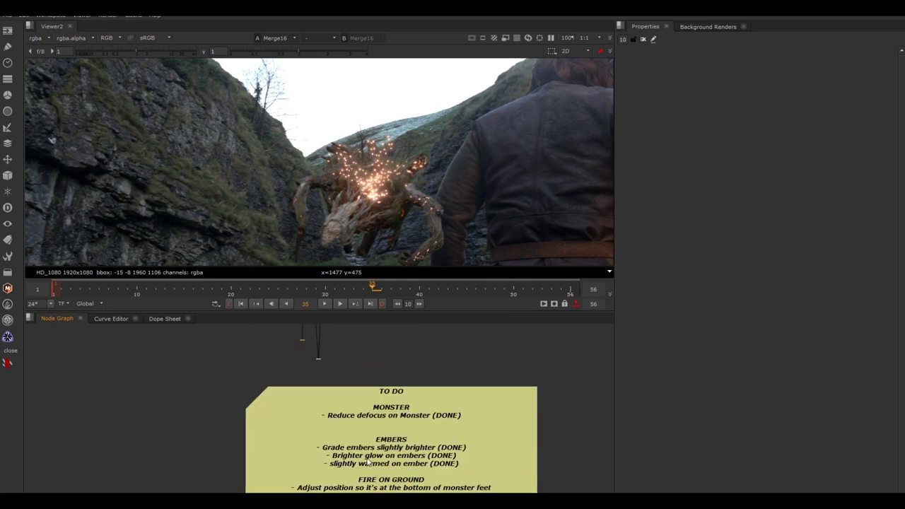
# Review the to-do note's Fire on Ground tasks and view the whole-frame composite at Merge24
pyautogui.moveTo(341, 486); pyautogui.dragTo(342, 456, button='middle')
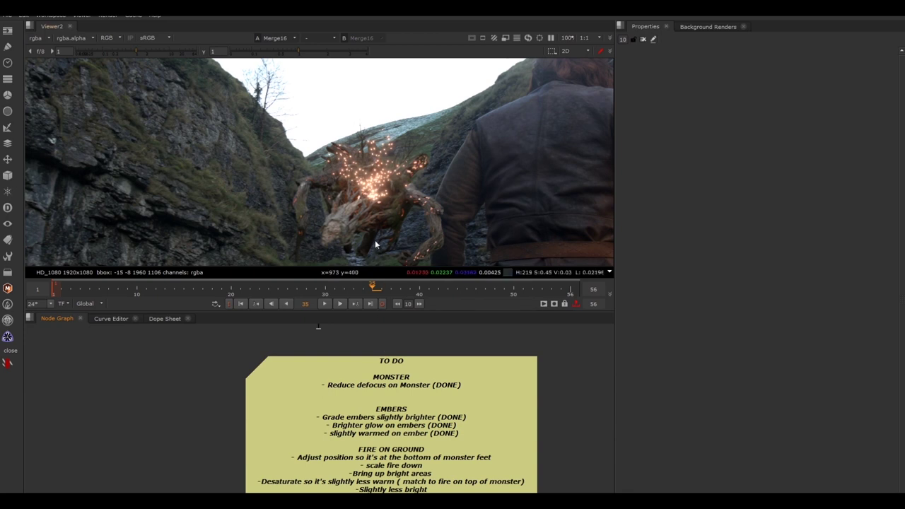
pyautogui.press('f')
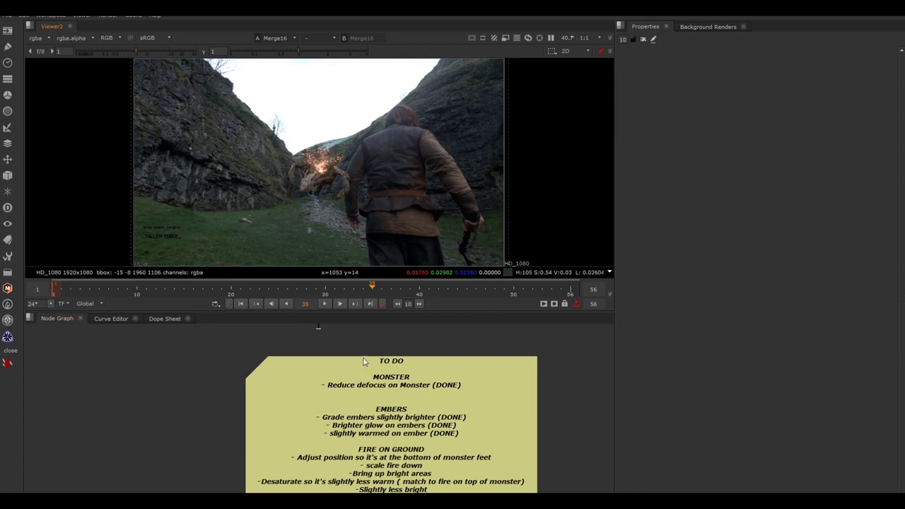
pyautogui.moveTo(363, 362); pyautogui.dragTo(365, 407, button='middle')
pyautogui.scroll(-5, 327, 398)
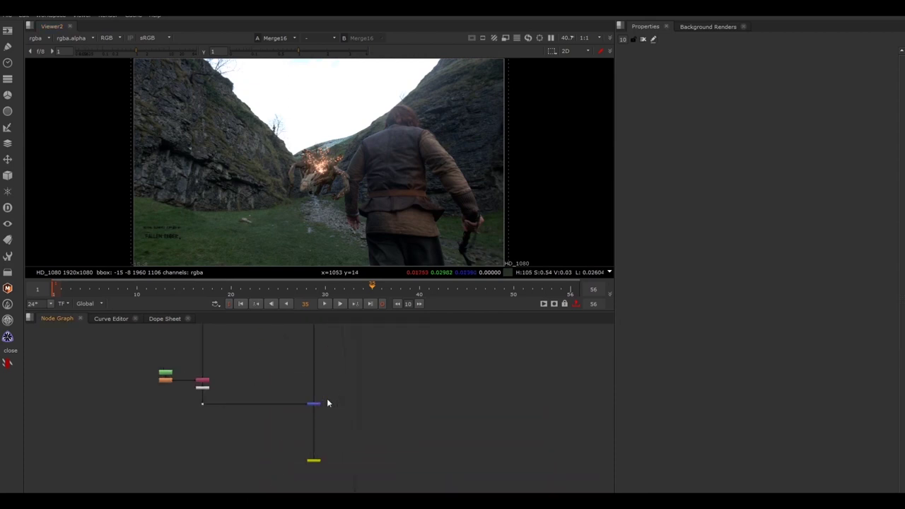
pyautogui.scroll(3, 339, 385)
pyautogui.moveTo(351, 376); pyautogui.dragTo(268, 438)
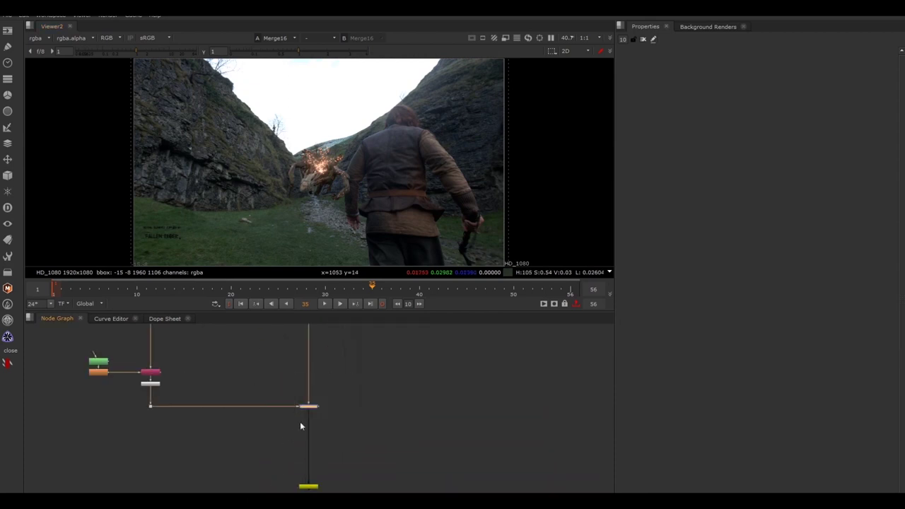
pyautogui.press('1')
pyautogui.click(340, 391)
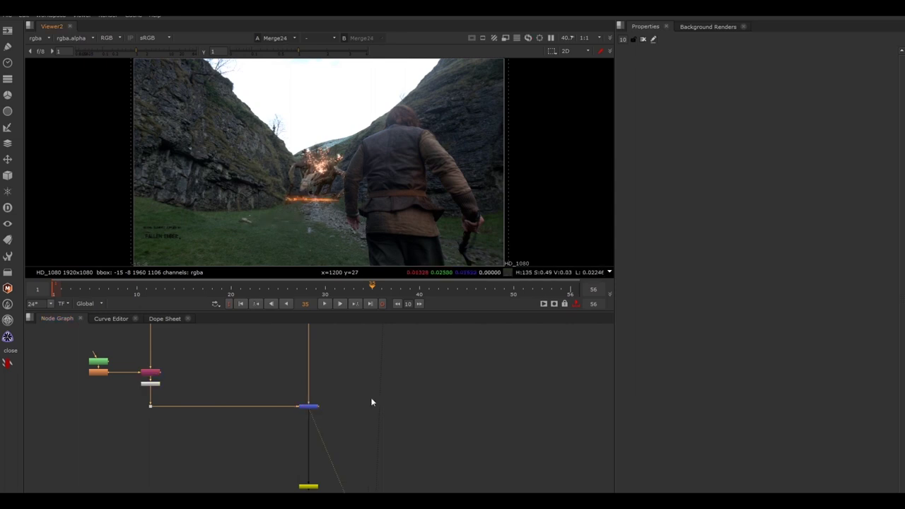
# Find the Fire on Ground group along the main line and open the properties of its Transform7 node
pyautogui.scroll(-4, 372, 402)
pyautogui.moveTo(387, 444); pyautogui.dragTo(348, 365, button='middle')
pyautogui.scroll(-2, 398, 460)
pyautogui.moveTo(401, 463); pyautogui.dragTo(397, 508, button='middle')
pyautogui.moveTo(362, 393); pyautogui.dragTo(371, 431, button='middle')
pyautogui.scroll(3, 355, 395)
pyautogui.scroll(5, 355, 396)
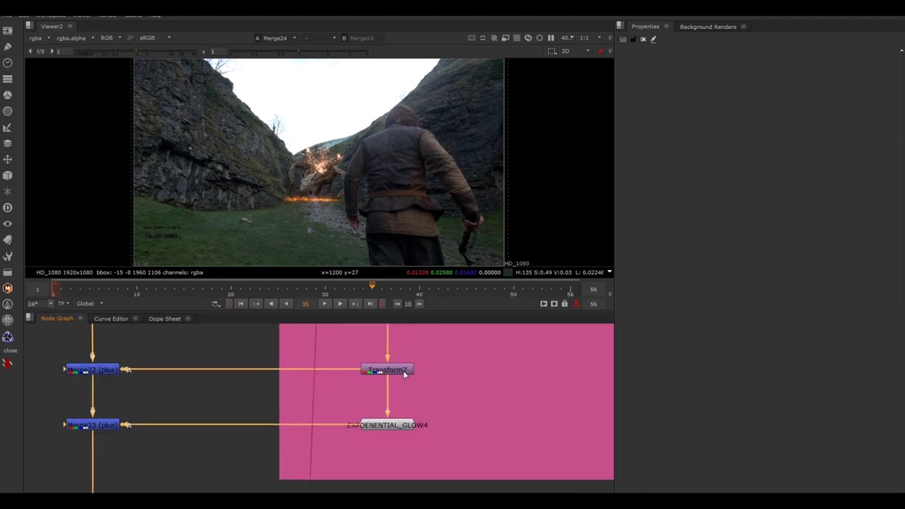
pyautogui.moveTo(404, 371); pyautogui.dragTo(406, 402, button='middle')
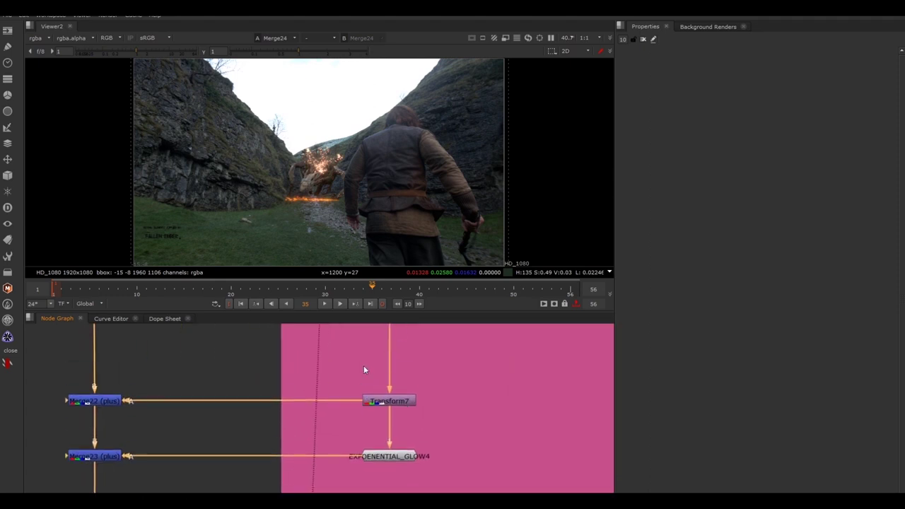
pyautogui.doubleClick(391, 400)
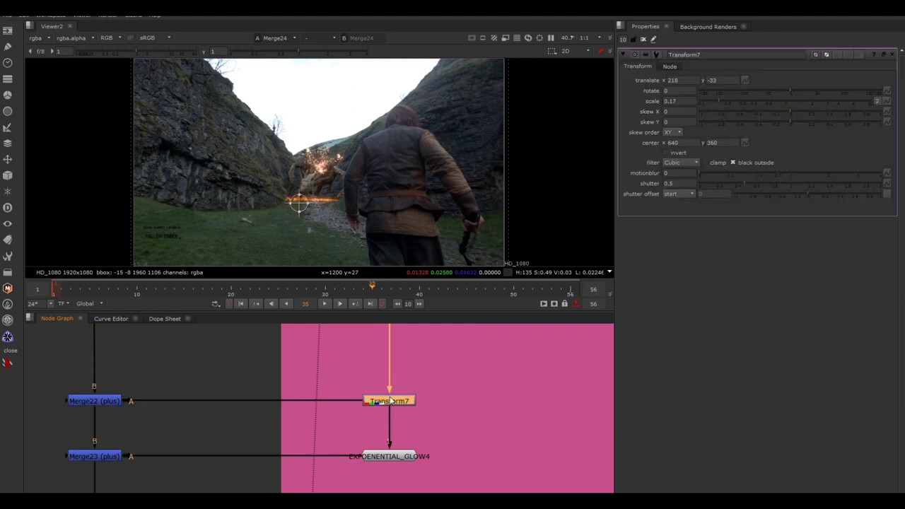
# Reposition the ground fire below the monster with Transform7, giving a translate of x 256 and y -43.5
pyautogui.scroll(5, 306, 200)
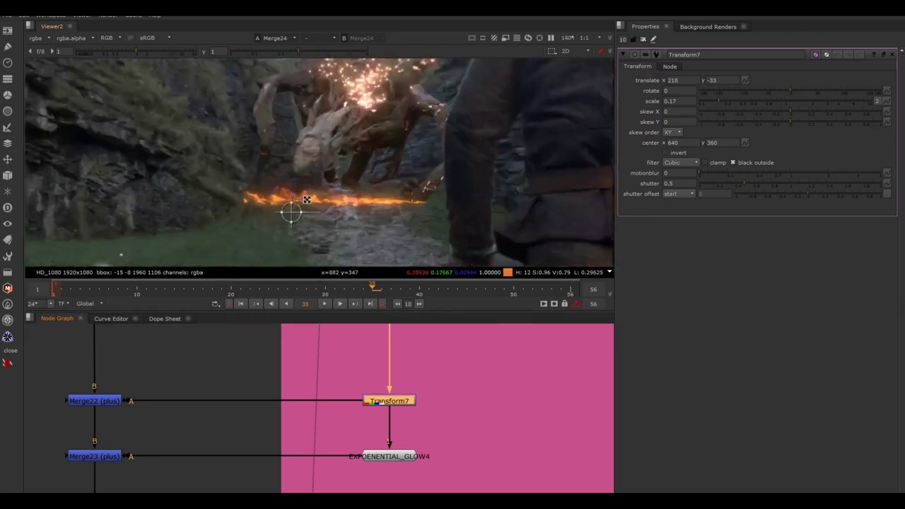
pyautogui.scroll(3, 306, 200)
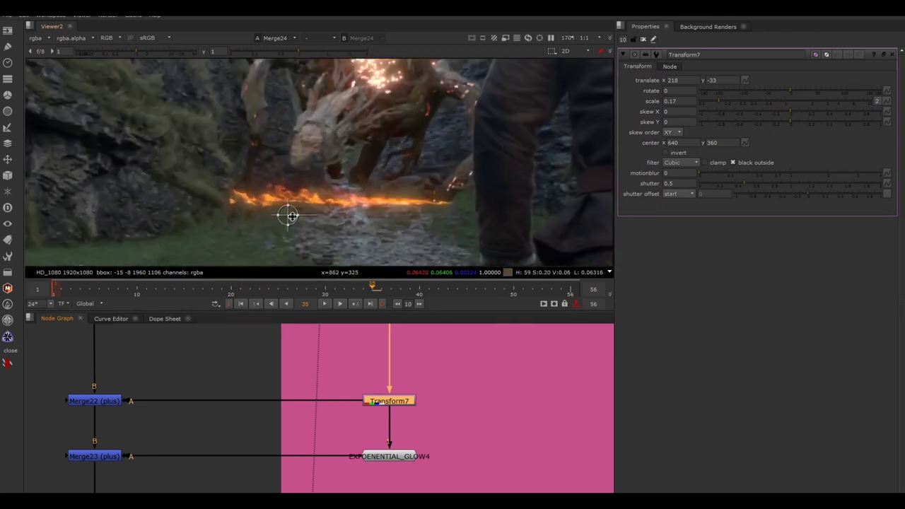
pyautogui.click(642, 39)
pyautogui.doubleClick(414, 404)
pyautogui.moveTo(288, 214); pyautogui.dragTo(310, 224)
pyautogui.click(672, 81)
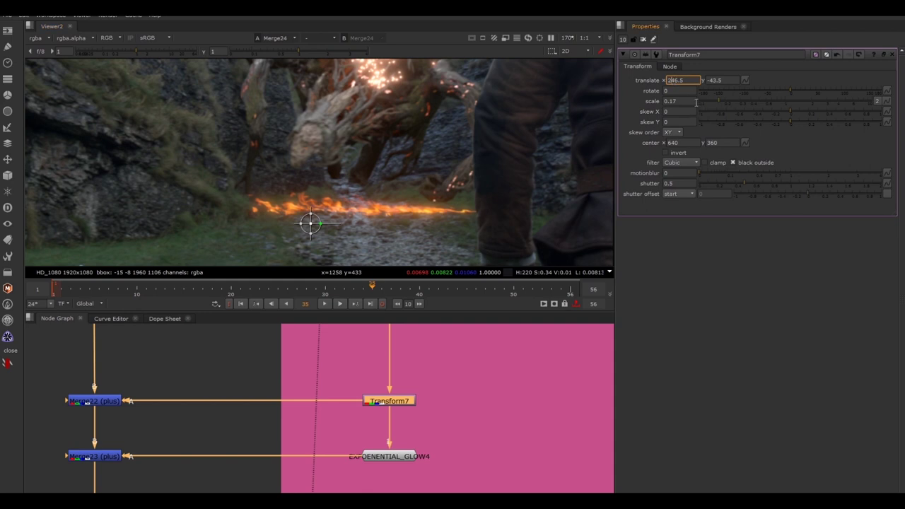
pyautogui.press('Right')
pyautogui.doubleClick(676, 80)
pyautogui.moveTo(685, 80); pyautogui.dragTo(650, 83)
pyautogui.write('256')
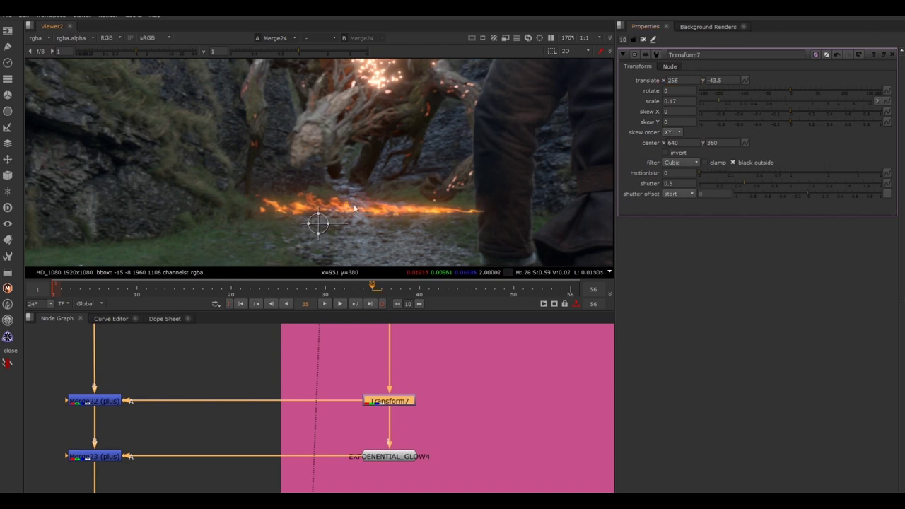
# Raise the ground fire by setting Transform7's translate y to -23.5
pyautogui.doubleClick(679, 81)
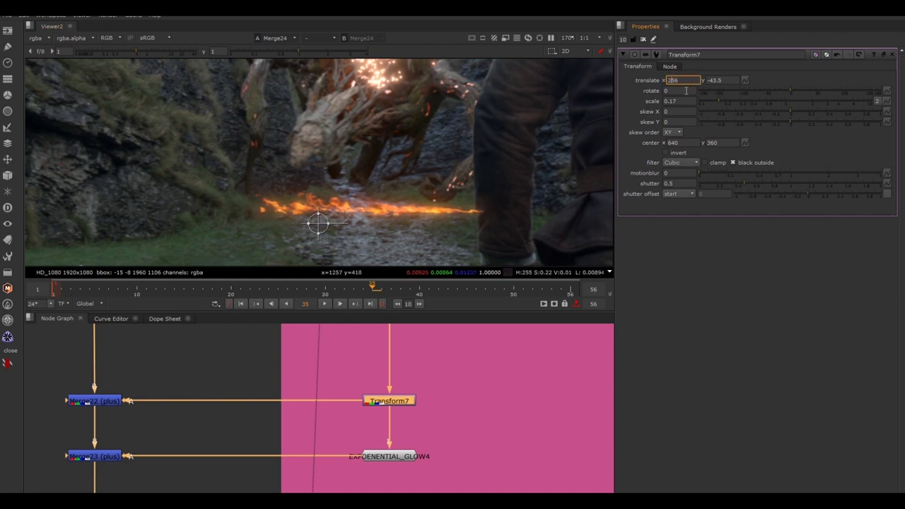
pyautogui.doubleClick(707, 79)
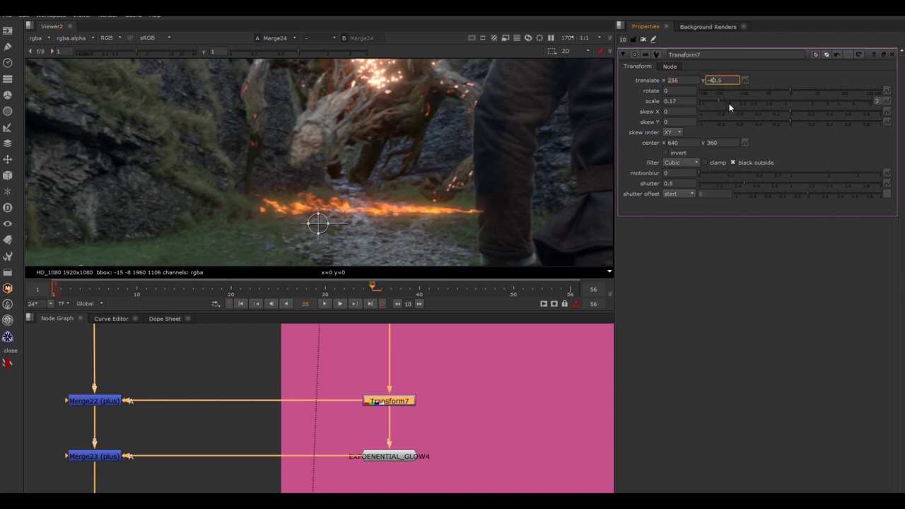
pyautogui.press('Up')
pyautogui.press('Down')
pyautogui.press('Up')
pyautogui.press('Down')
pyautogui.press('Up')
pyautogui.moveTo(714, 81); pyautogui.dragTo(706, 84)
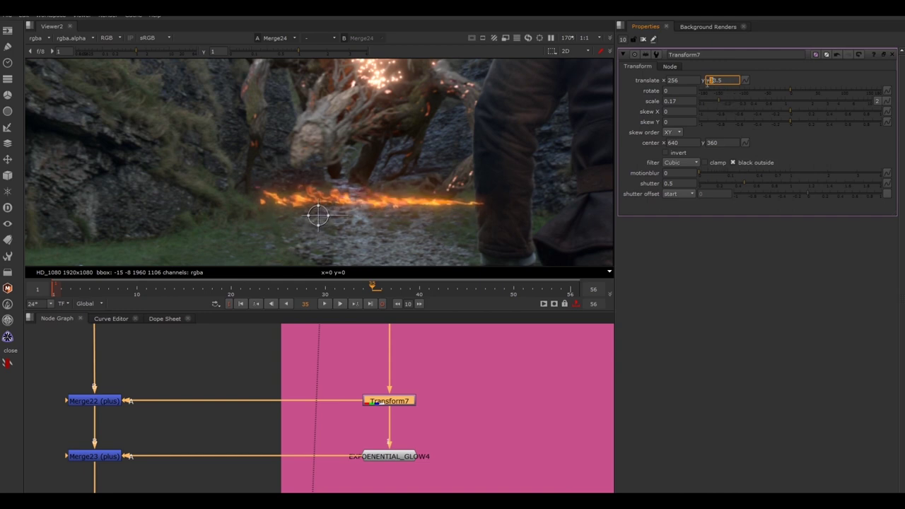
pyautogui.press('Up')
pyautogui.press('Up')
pyautogui.press('Up')
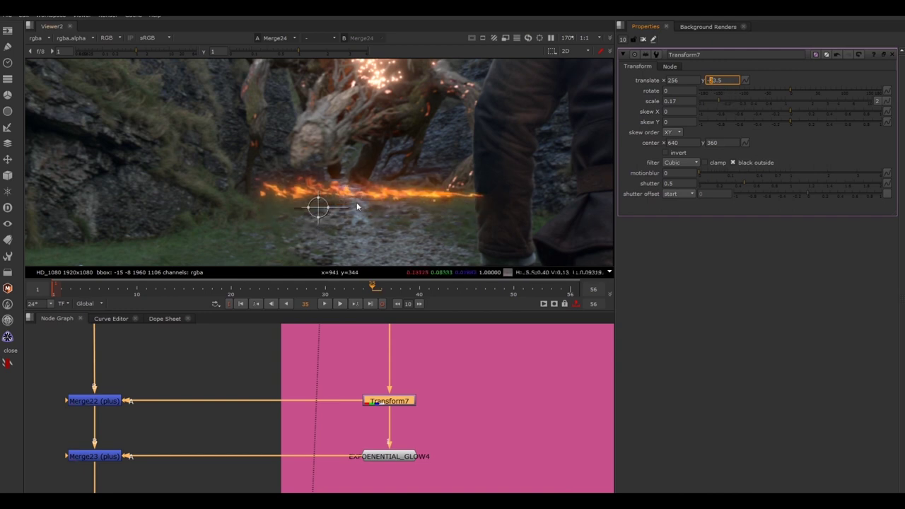
# Scale the ground fire down to 0.09 and move it between the monster's feet at translate x 270, y -4
pyautogui.moveTo(319, 206); pyautogui.dragTo(300, 197)
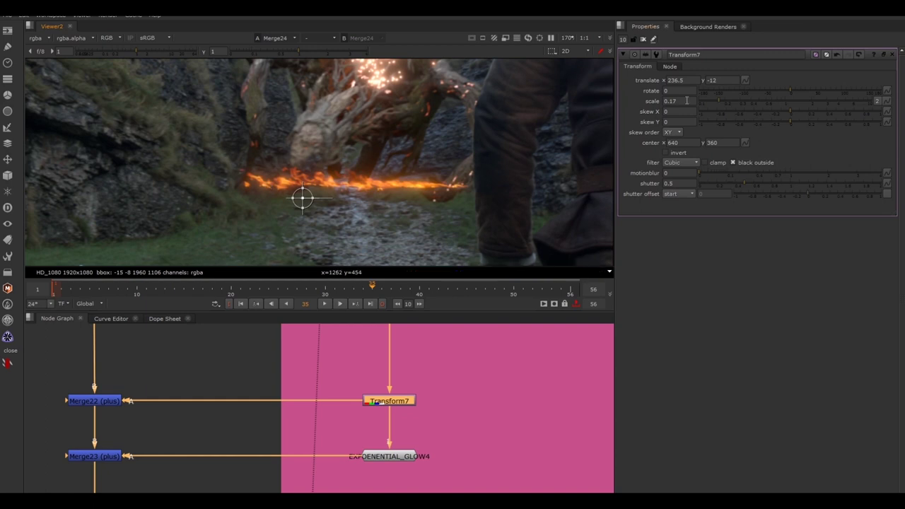
pyautogui.moveTo(718, 100)
pyautogui.mouseDown()
pyautogui.moveTo(727, 100)
pyautogui.moveTo(701, 100)
pyautogui.mouseUp()
pyautogui.moveTo(303, 198); pyautogui.dragTo(319, 192)
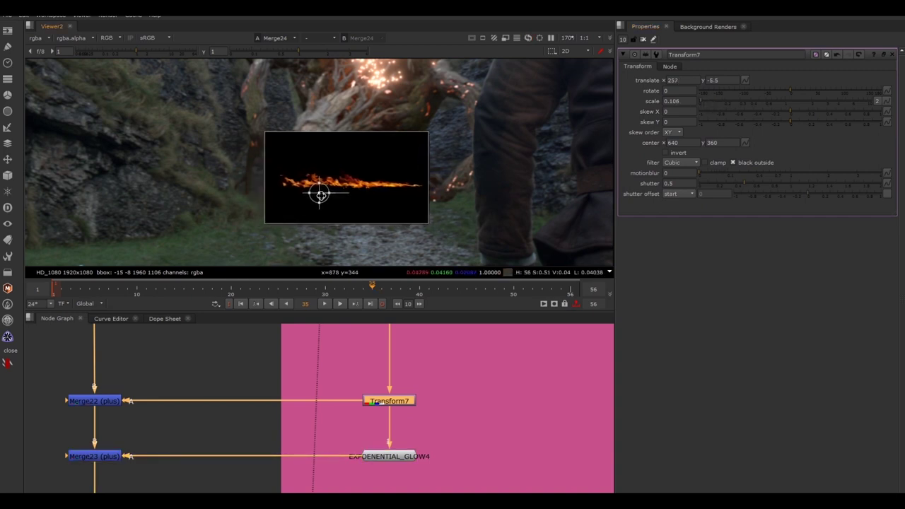
pyautogui.click(675, 101)
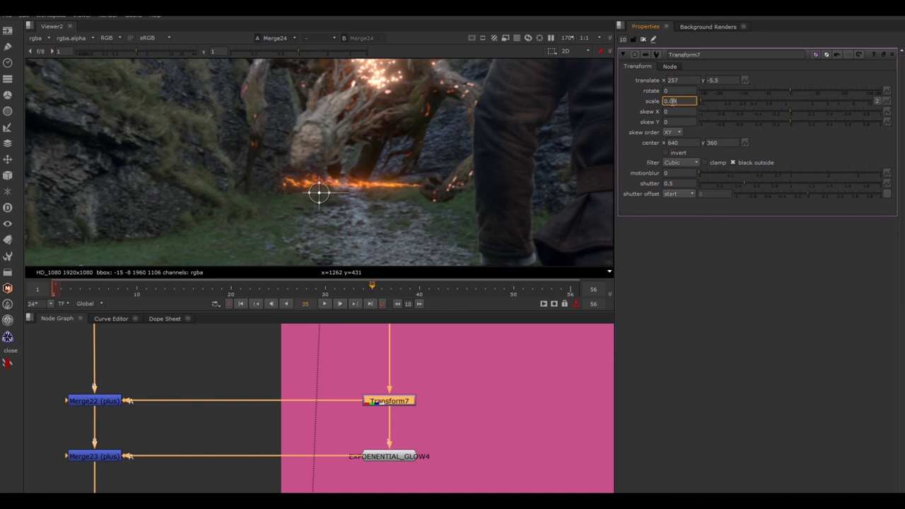
pyautogui.moveTo(319, 192); pyautogui.dragTo(330, 191)
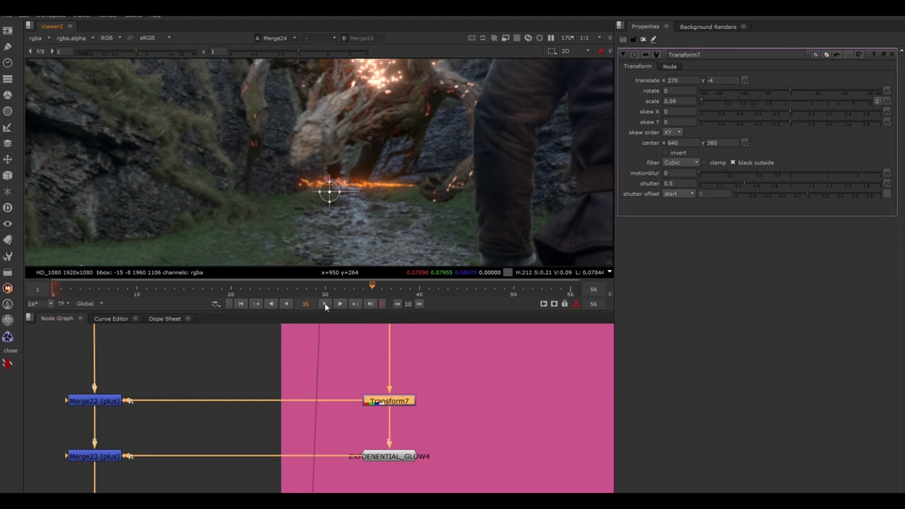
# Play the shot to check the ground fire's size and position without open properties, stopping at frame 54
pyautogui.scroll(-5, 272, 468)
pyautogui.moveTo(272, 467); pyautogui.dragTo(302, 304, button='middle')
pyautogui.moveTo(162, 404); pyautogui.dragTo(319, 494)
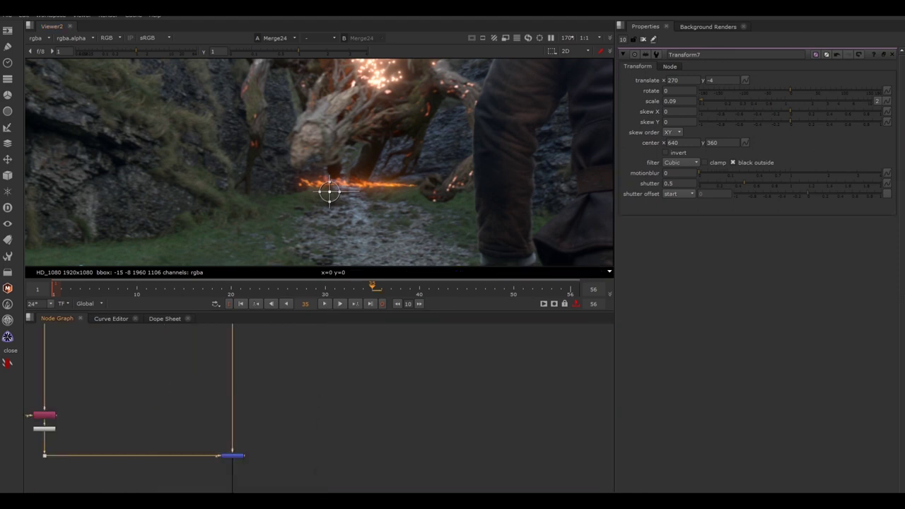
pyautogui.click(326, 303)
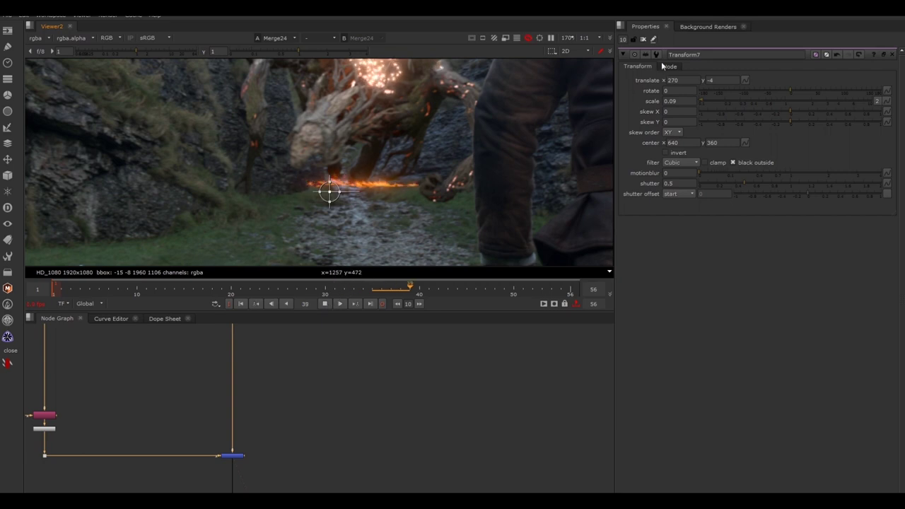
pyautogui.click(643, 39)
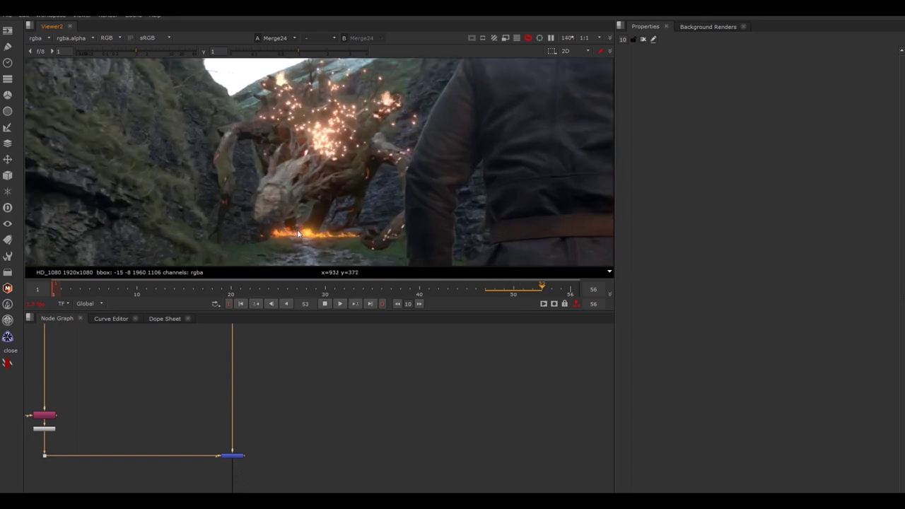
pyautogui.press('k')
pyautogui.click(357, 374)
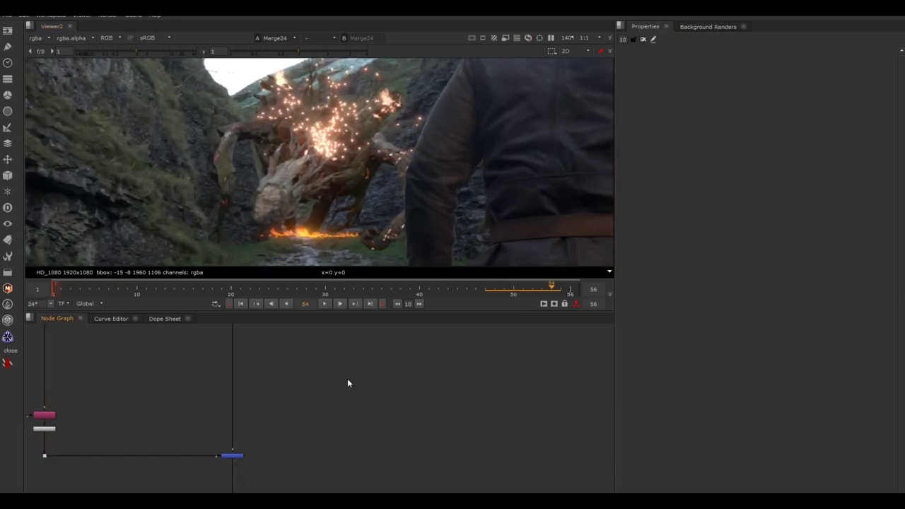
# Set Transform7's scale to 0.07 and nudge the ground fire to translate x 268, y -4.5
pyautogui.press('f')
pyautogui.doubleClick(357, 423)
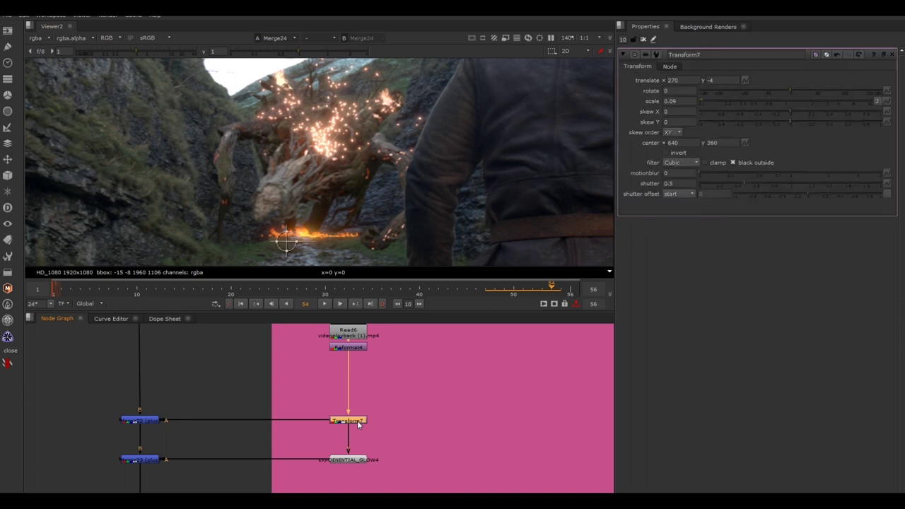
pyautogui.click(668, 101)
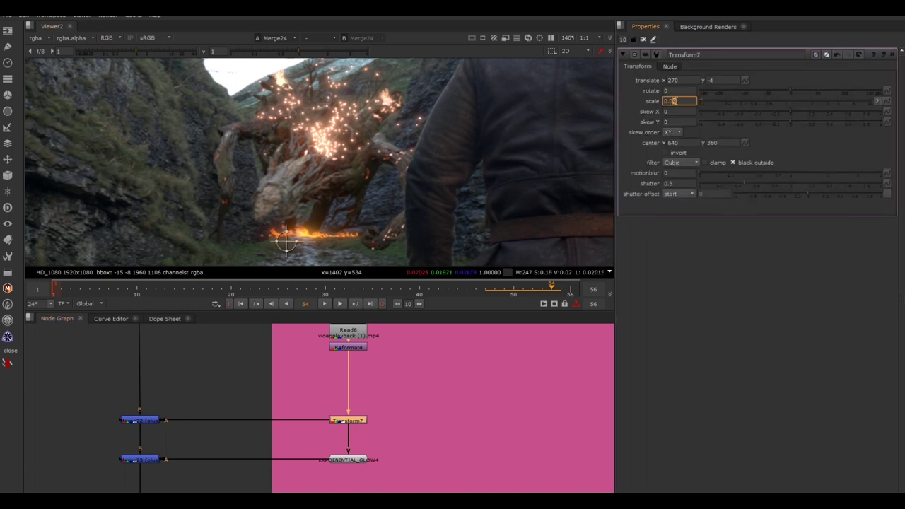
pyautogui.write('7')
pyautogui.click(475, 418)
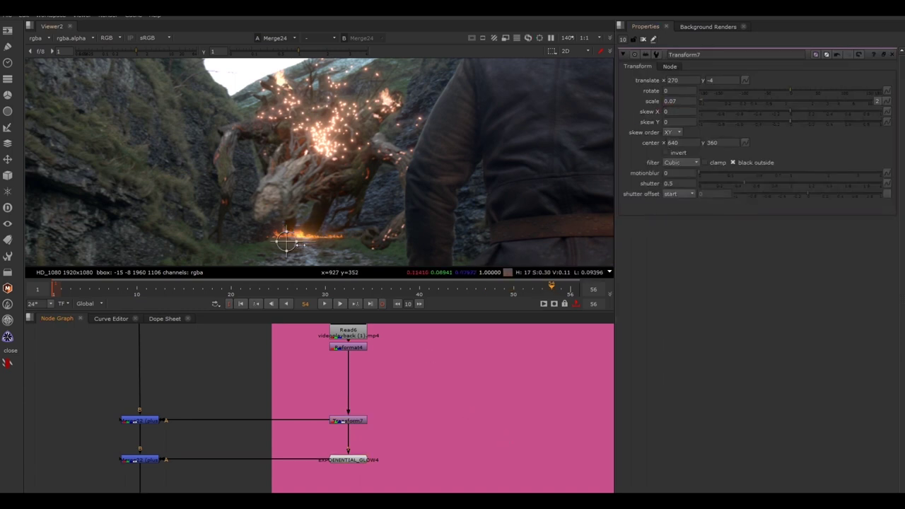
pyautogui.moveTo(284, 239); pyautogui.dragTo(284, 239)
# Close the Transform7 properties, play the shot again and inspect the fire under the monster close up at frame 10
pyautogui.click(324, 303)
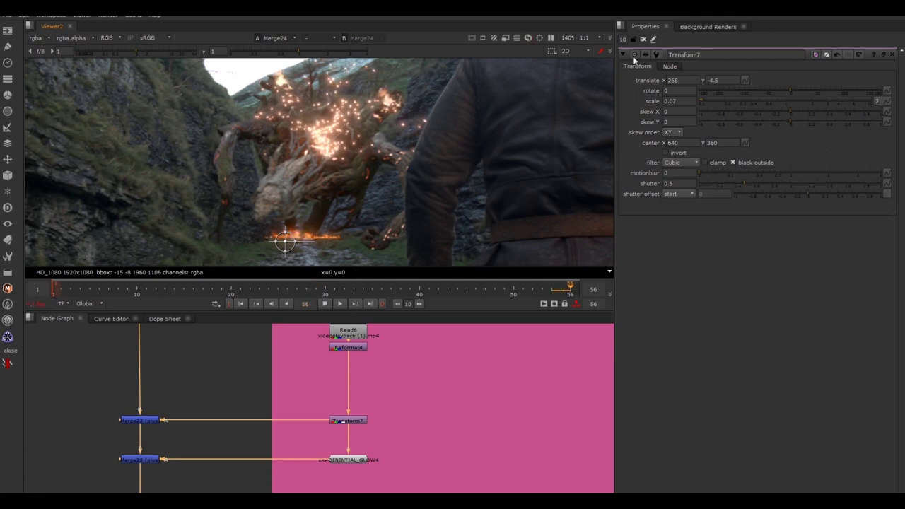
pyautogui.click(643, 39)
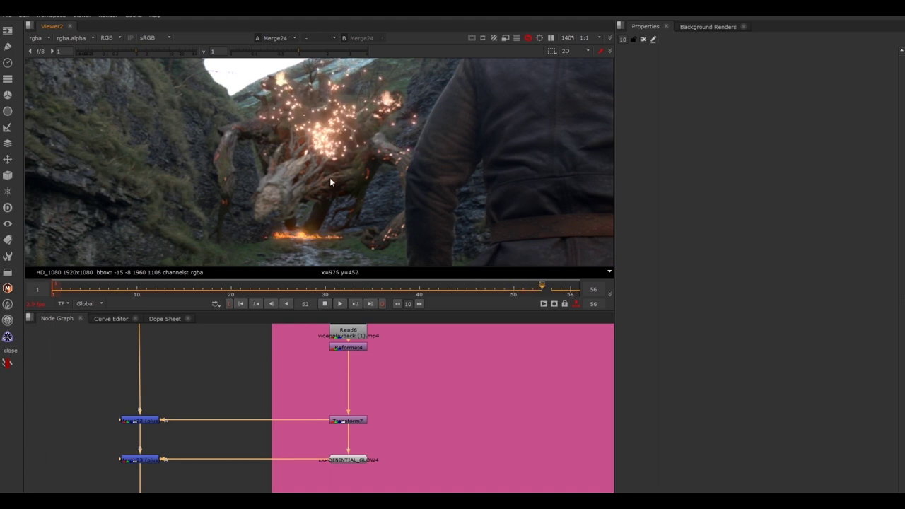
pyautogui.scroll(-3, 373, 195)
pyautogui.scroll(3, 372, 194)
pyautogui.press('k')
pyautogui.scroll(-3, 335, 189)
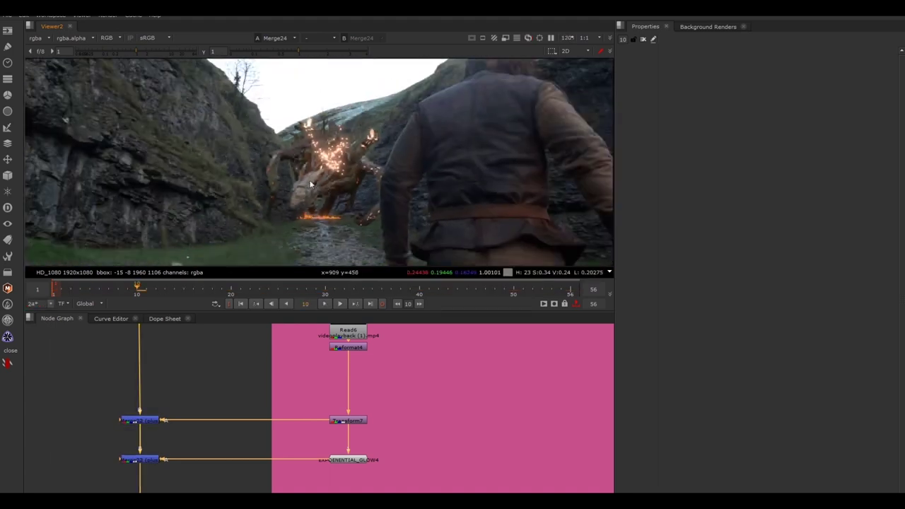
pyautogui.scroll(3, 313, 180)
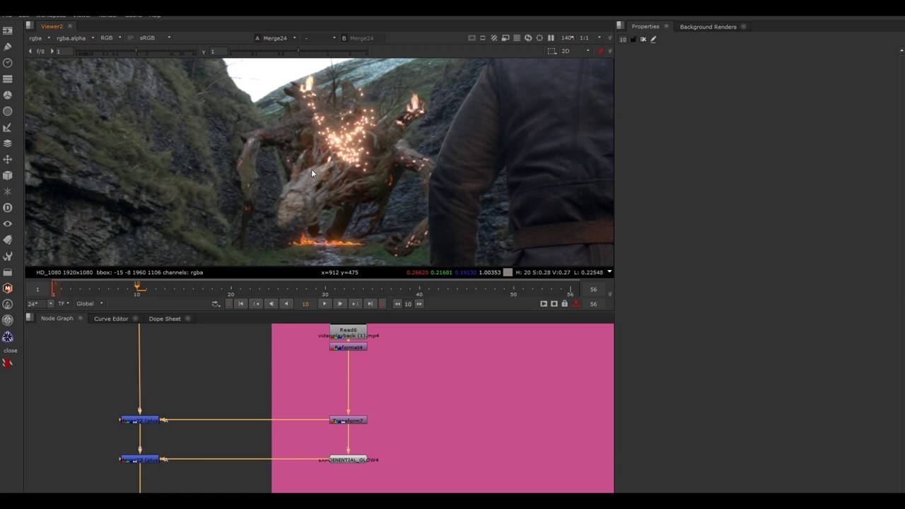
# Check the whole composite in an enlarged viewer, and return to the Read6 footage in the Fire on Ground group
pyautogui.press('space')
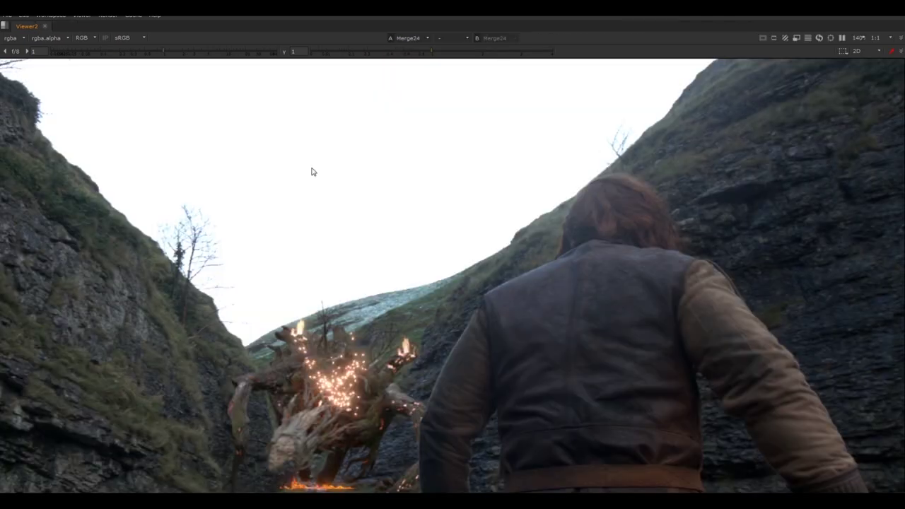
pyautogui.press('f')
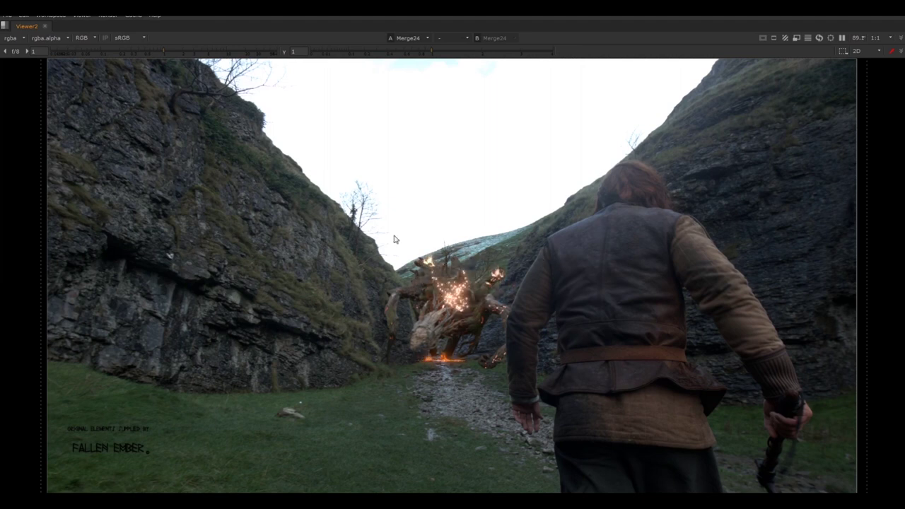
pyautogui.press('space')
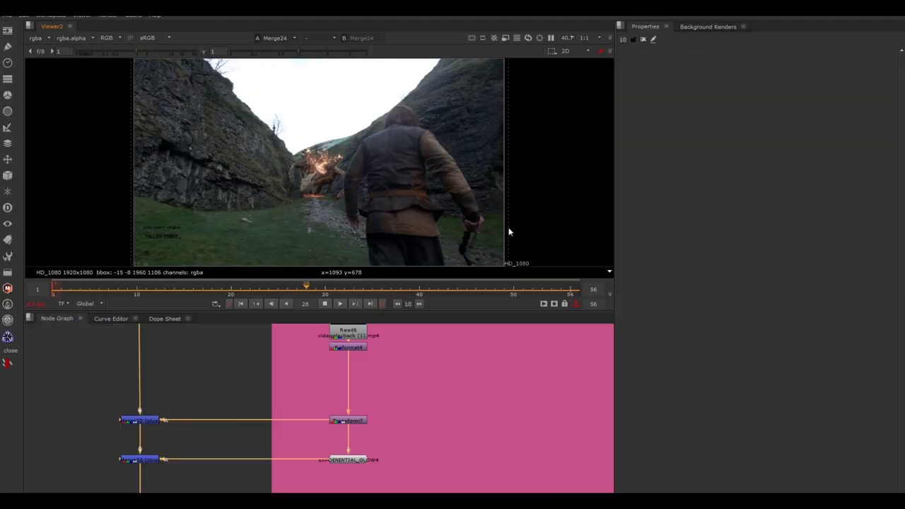
pyautogui.scroll(5, 388, 389)
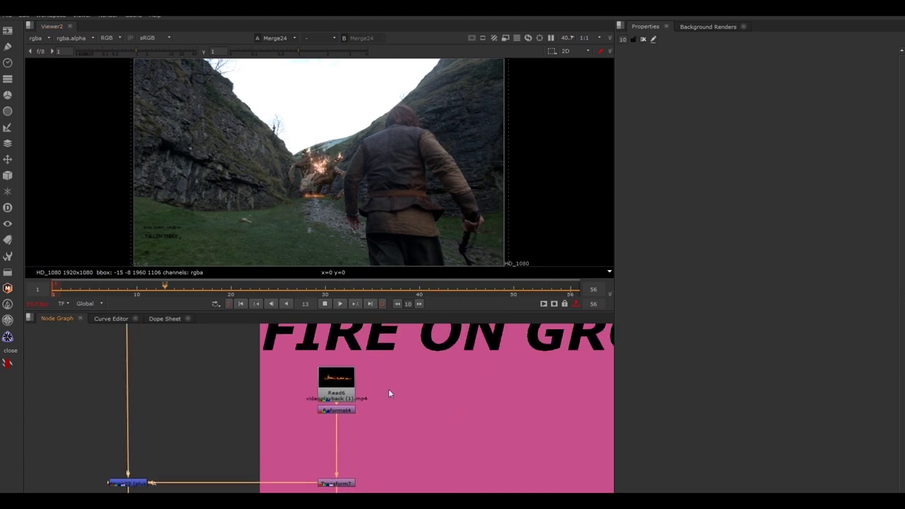
# Move the Read6 fire footage node slightly up, away from Reformat4
pyautogui.click(320, 400)
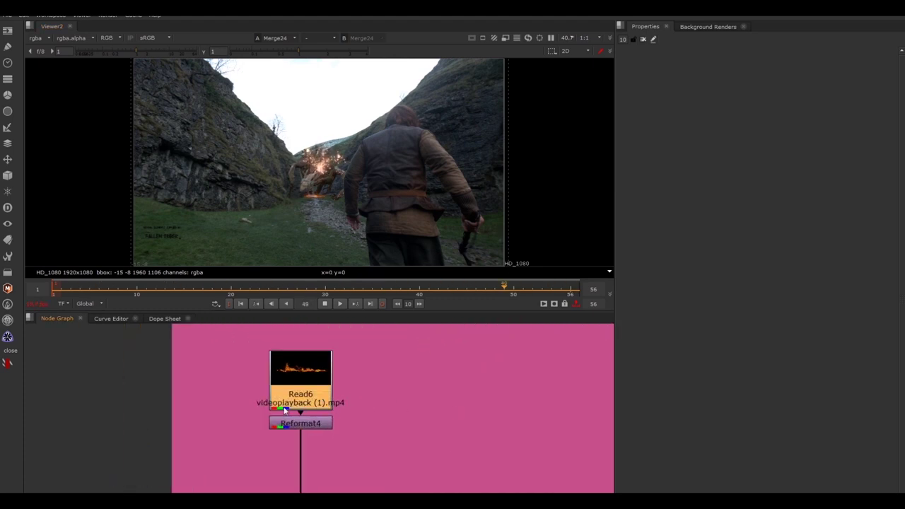
pyautogui.click(384, 412)
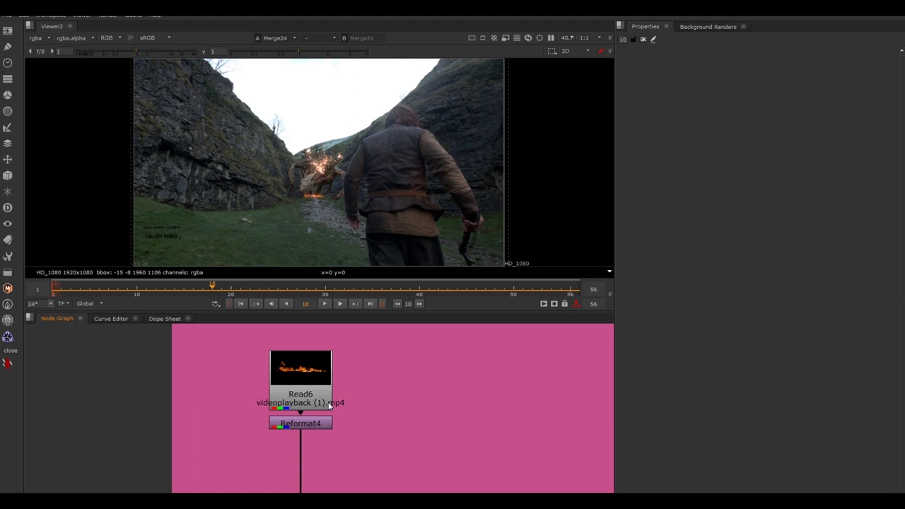
pyautogui.moveTo(328, 406)
pyautogui.mouseDown()
pyautogui.moveTo(329, 382)
pyautogui.moveTo(325, 395)
pyautogui.mouseUp()
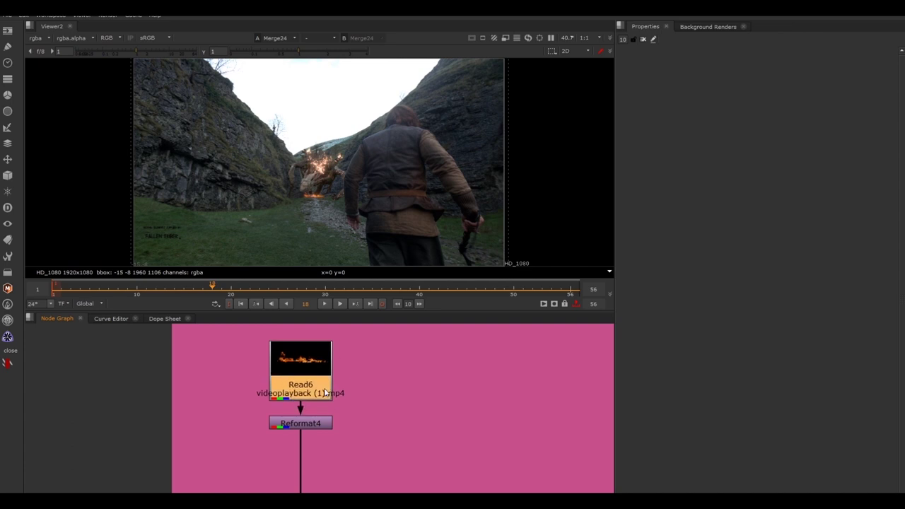
pyautogui.click(453, 444)
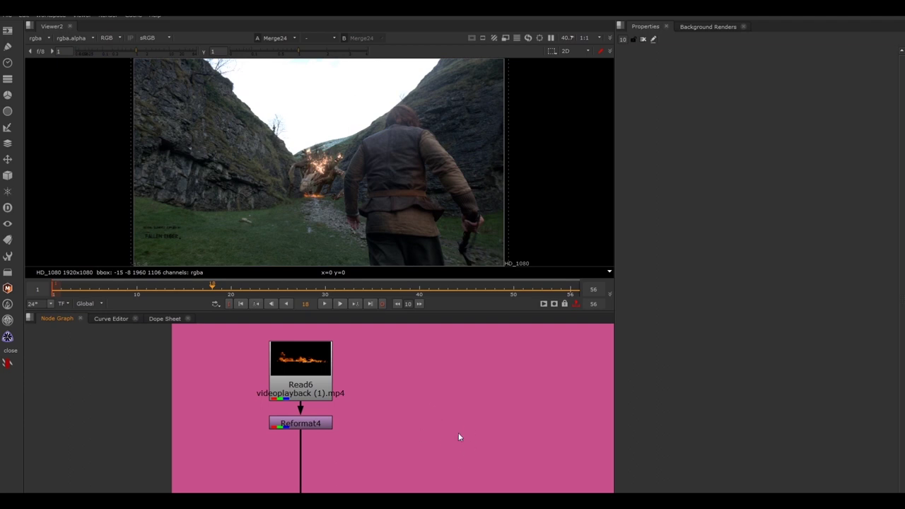
# Add a Write node beside the ground fire branch and connect its input to Read6
pyautogui.press('w')
pyautogui.press('Delete')
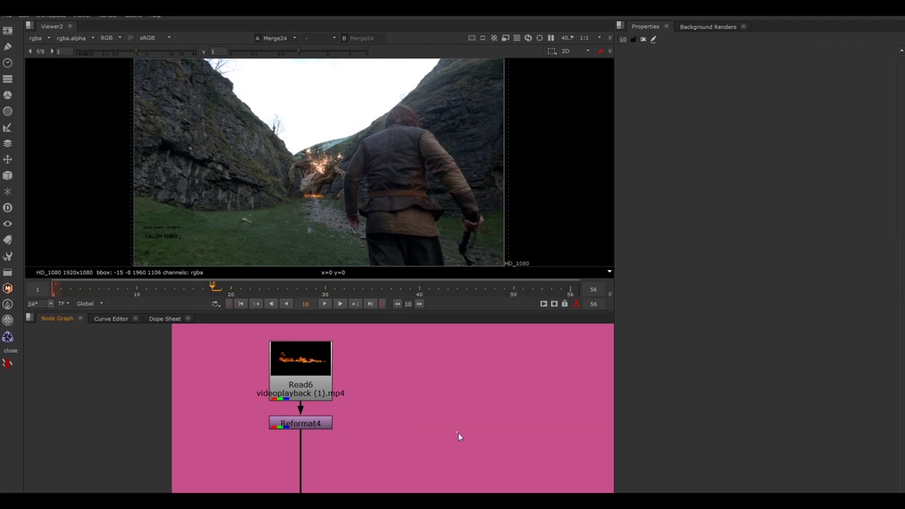
pyautogui.press('Tab')
pyautogui.write('write')
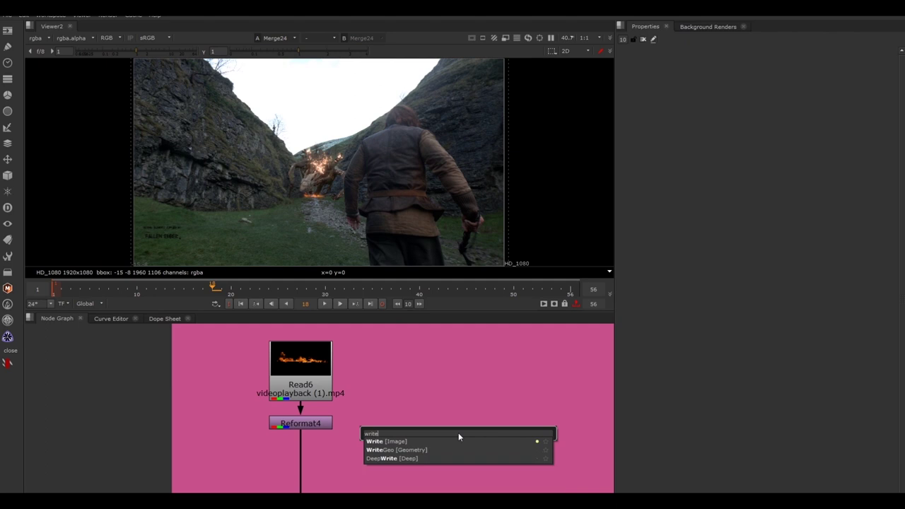
pyautogui.press('Return')
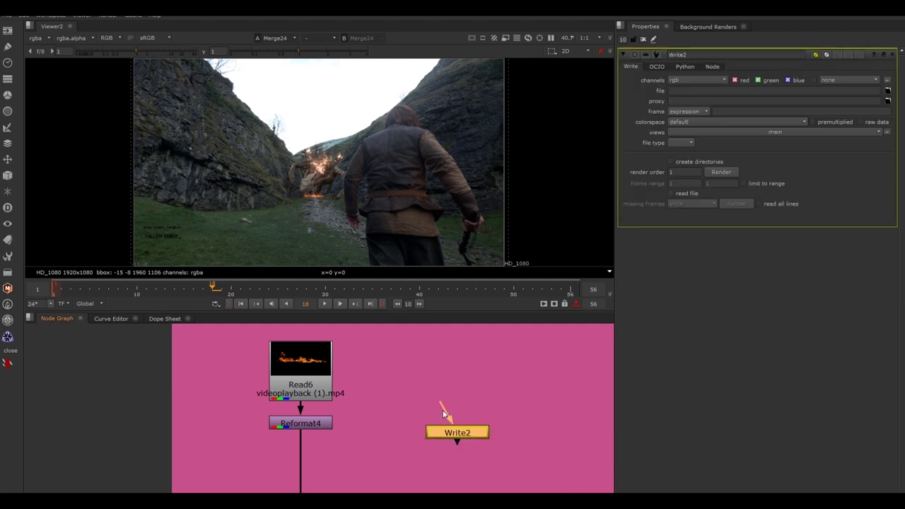
pyautogui.moveTo(443, 411); pyautogui.dragTo(315, 366)
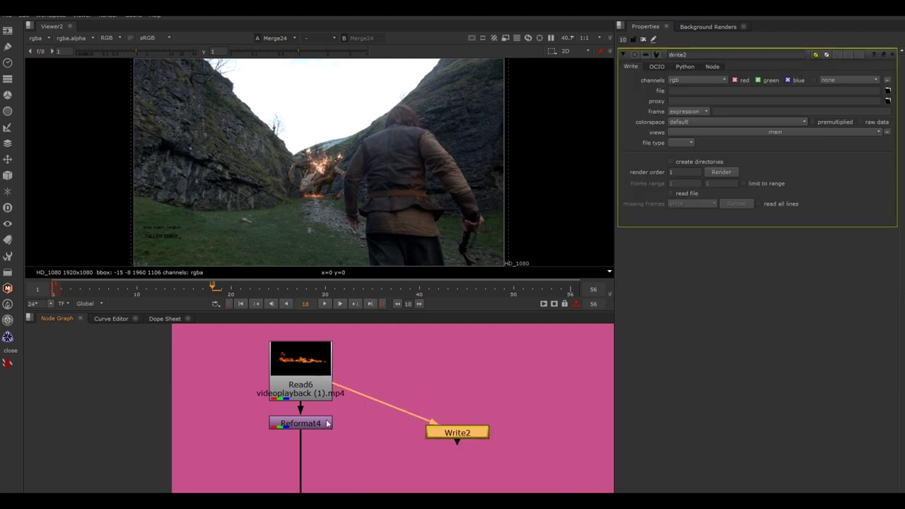
# Show the Read6 fire footage in the viewer, and clear and reopen the Write2 properties
pyautogui.click(323, 387)
pyautogui.press('1')
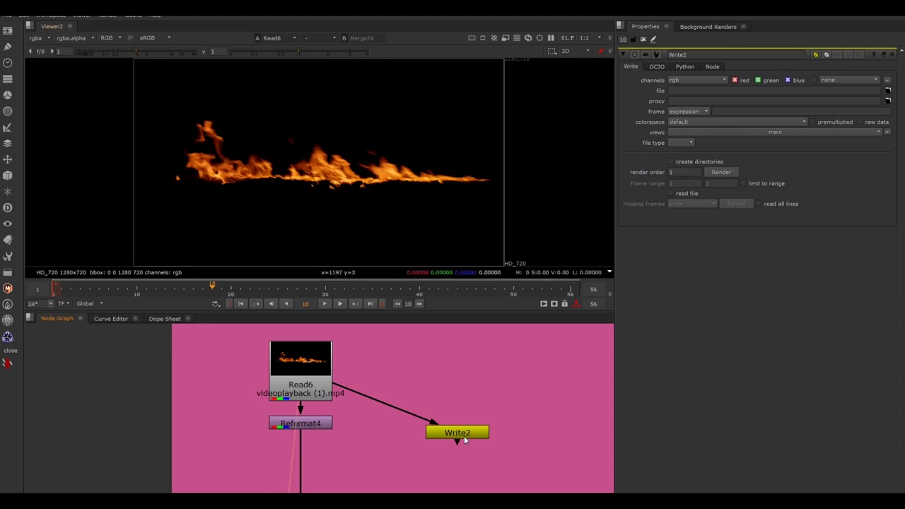
pyautogui.click(465, 434)
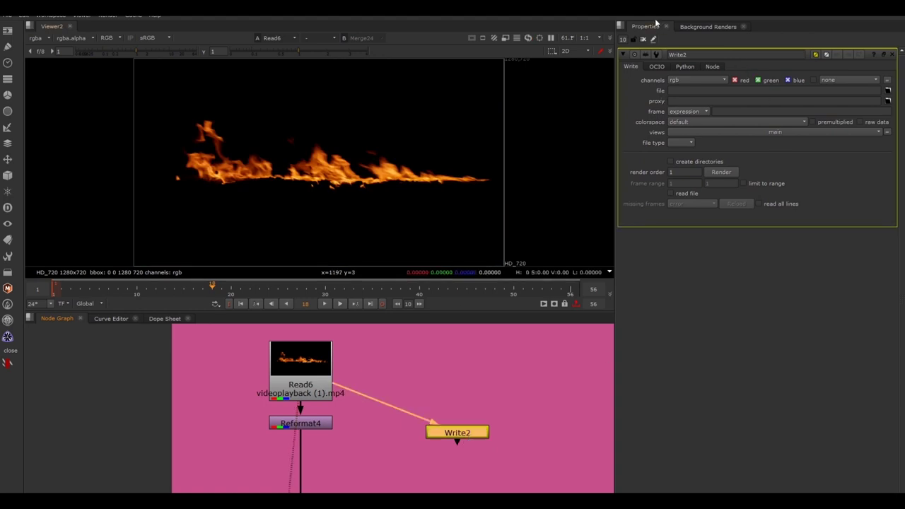
pyautogui.click(643, 40)
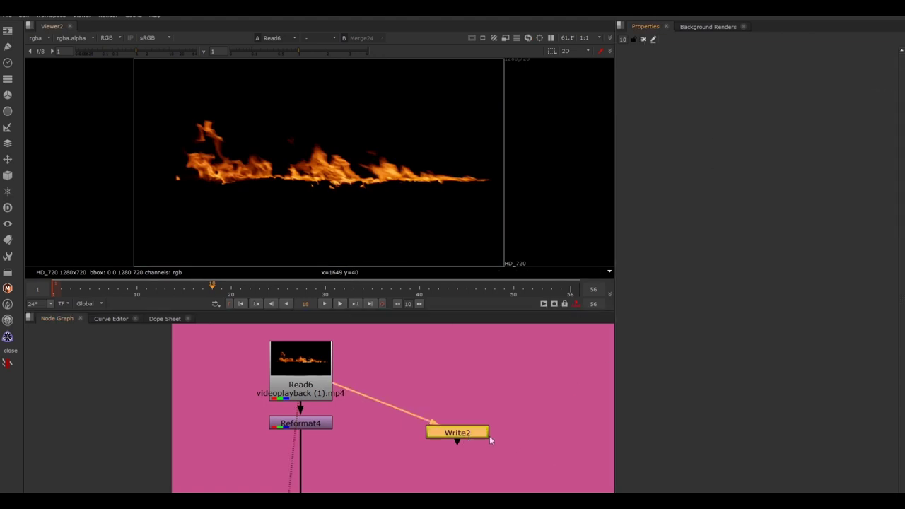
pyautogui.doubleClick(473, 434)
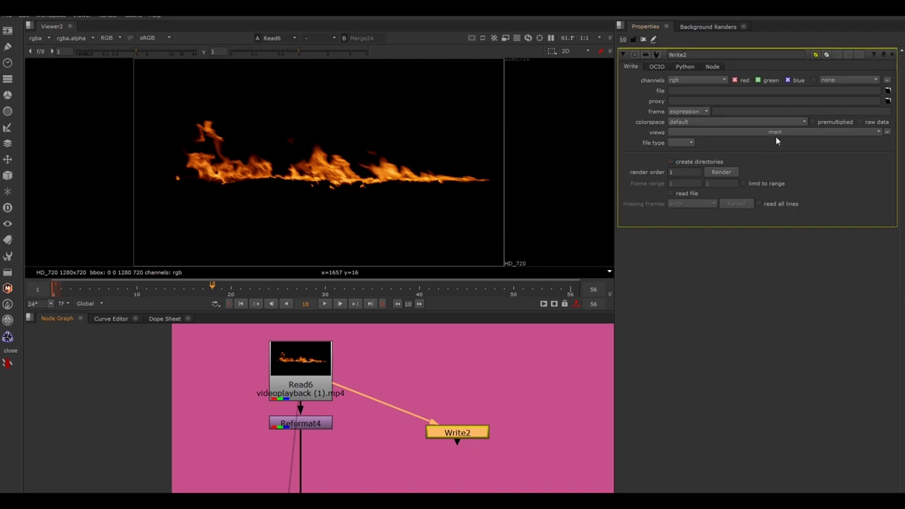
# Browse for Write2's output location and create a folder named fire_image_sequence inside The Foundry_Beginner_tutorial
pyautogui.click(683, 92)
pyautogui.click(699, 91)
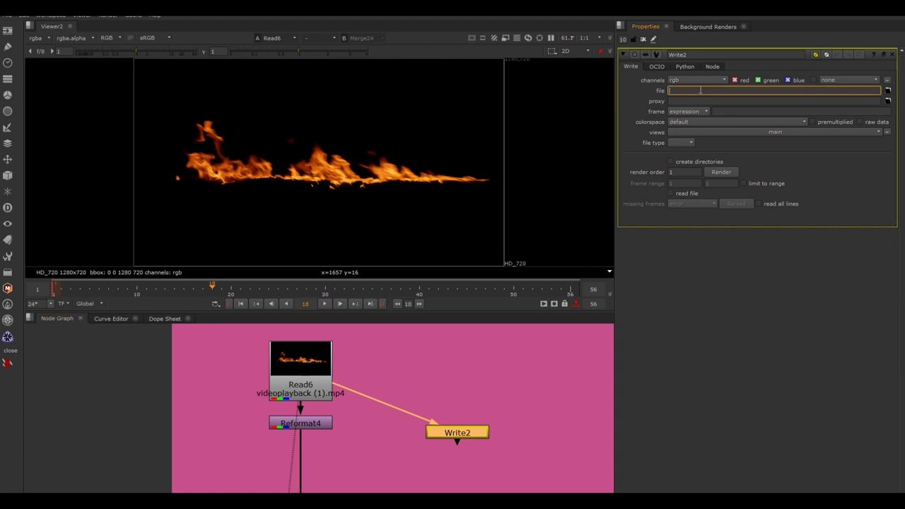
pyautogui.click(887, 94)
pyautogui.click(279, 137)
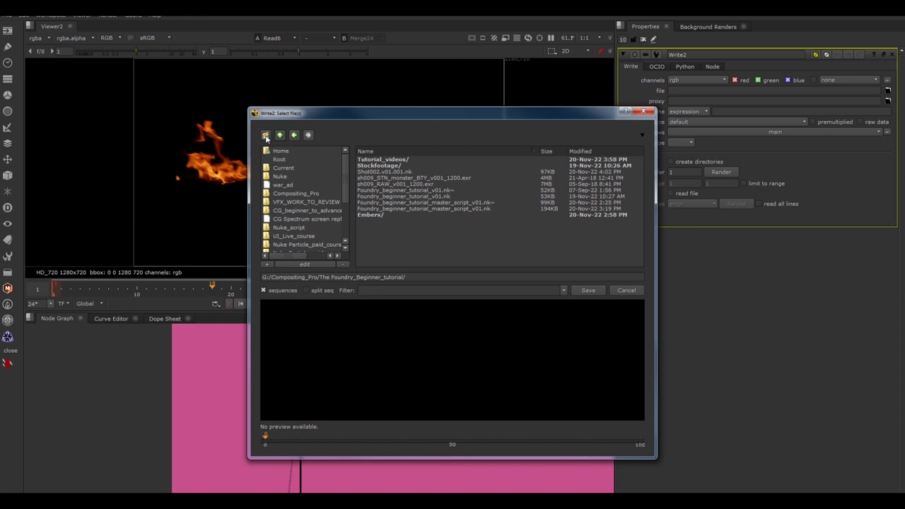
pyautogui.click(266, 136)
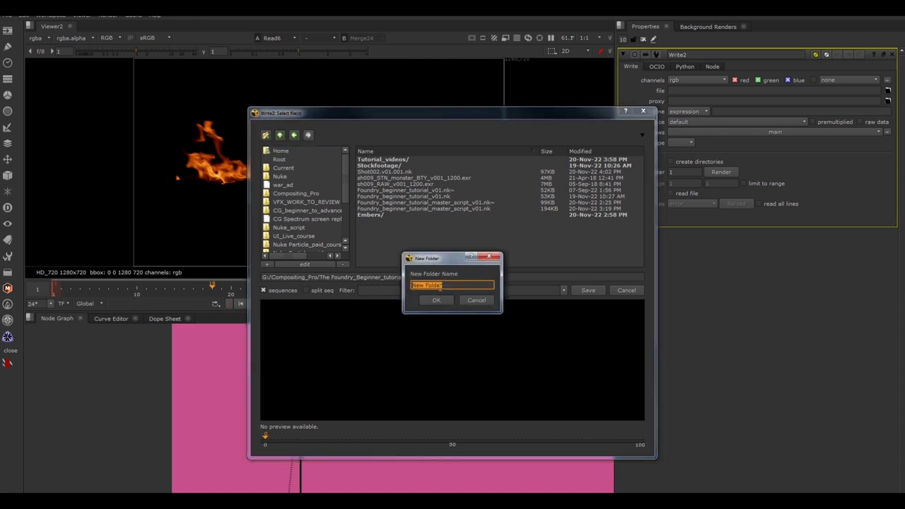
pyautogui.write('fire_image_sequence')
pyautogui.click(436, 299)
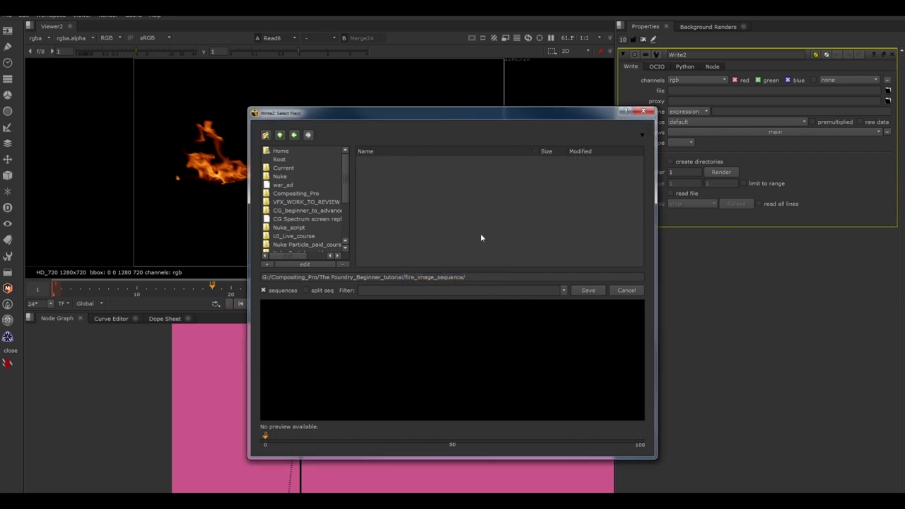
# Set Write2's output file in the new folder to fire_image_sequence.##.exr
pyautogui.click(486, 276)
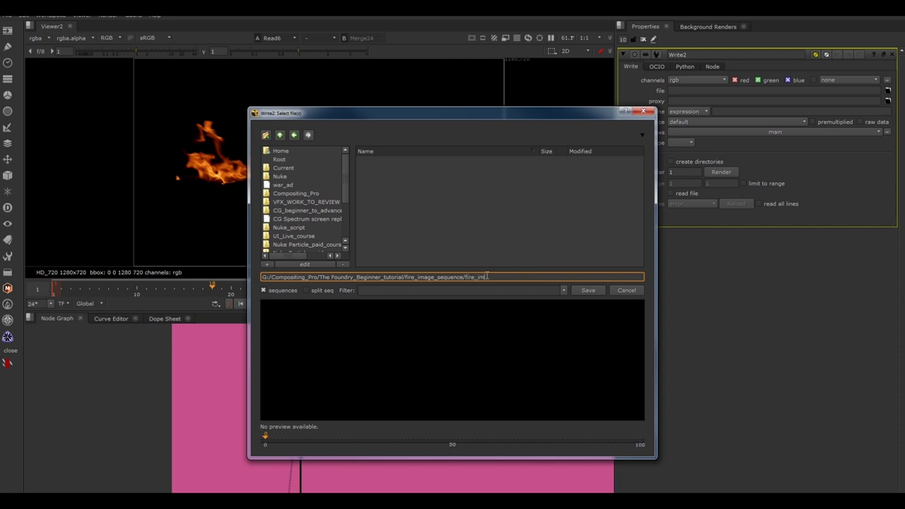
pyautogui.write('age_sequence.')
pyautogui.write('####')
pyautogui.moveTo(525, 276); pyautogui.dragTo(543, 277)
pyautogui.click(546, 278)
pyautogui.moveTo(527, 276); pyautogui.dragTo(545, 276)
pyautogui.click(551, 277)
pyautogui.moveTo(556, 115); pyautogui.dragTo(594, 175)
pyautogui.press('BackSpace')
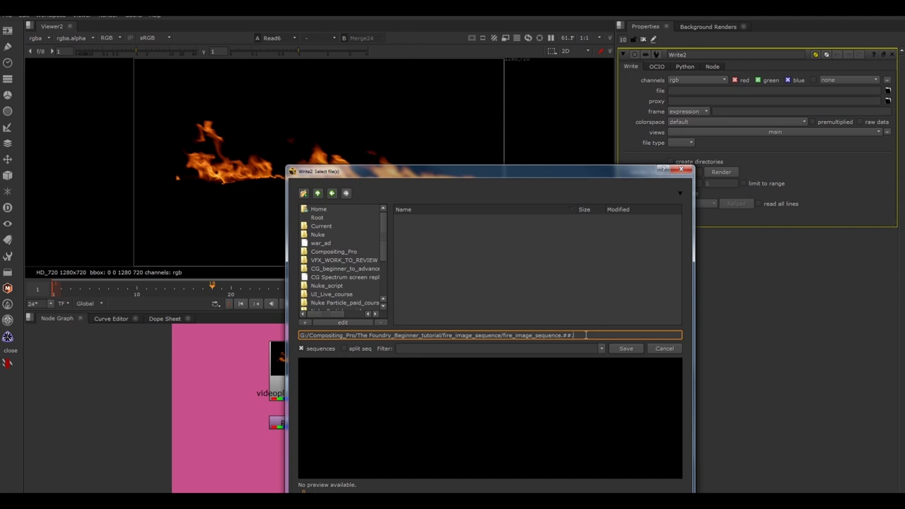
pyautogui.write('xr')
pyautogui.click(619, 347)
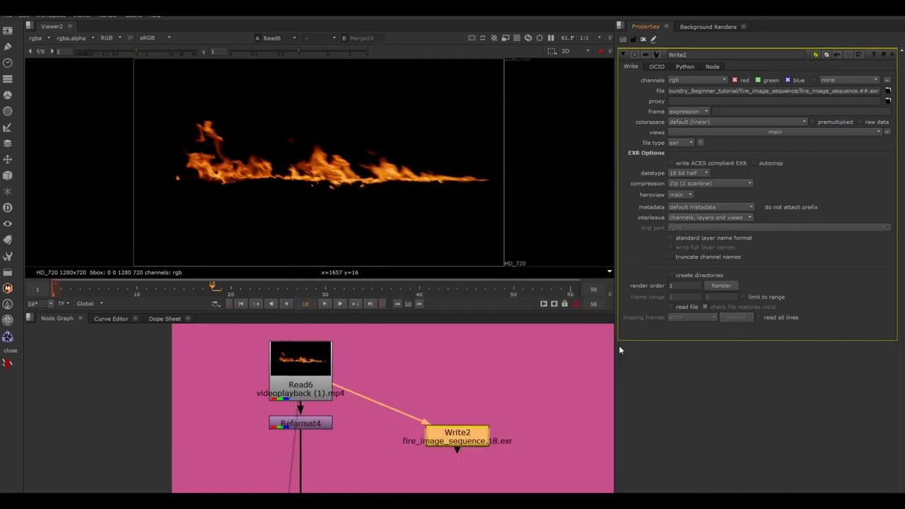
# Try the mov extension for Write2's output file and look through the available codecs
pyautogui.click(872, 90)
pyautogui.press('BackSpace')
pyautogui.press('BackSpace')
pyautogui.press('BackSpace')
pyautogui.write('mov')
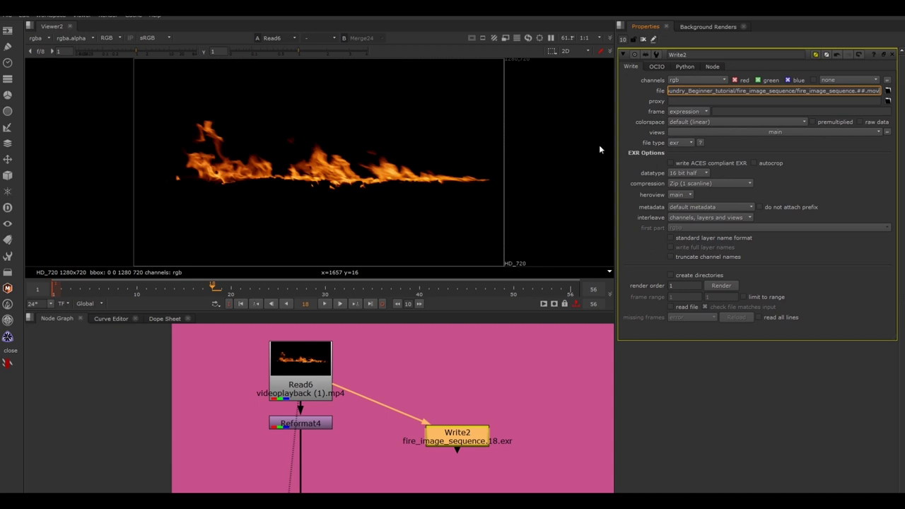
pyautogui.press('Return')
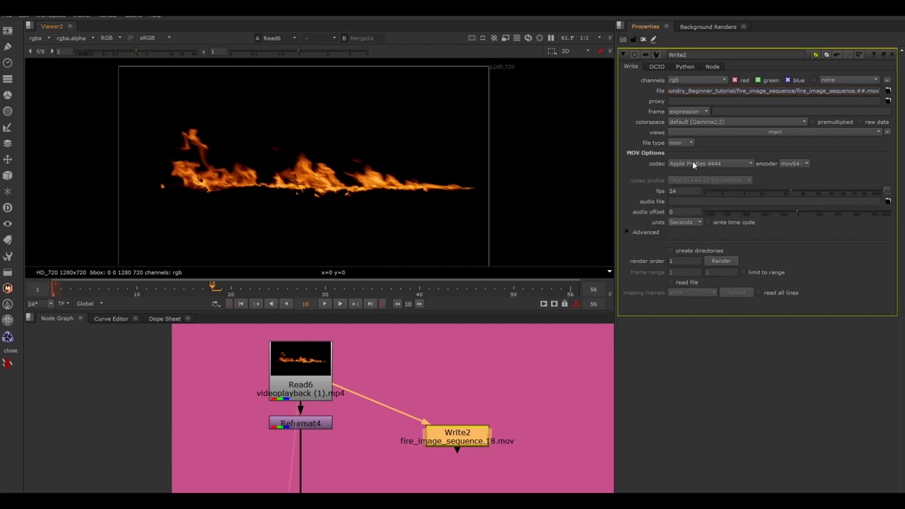
pyautogui.click(703, 163)
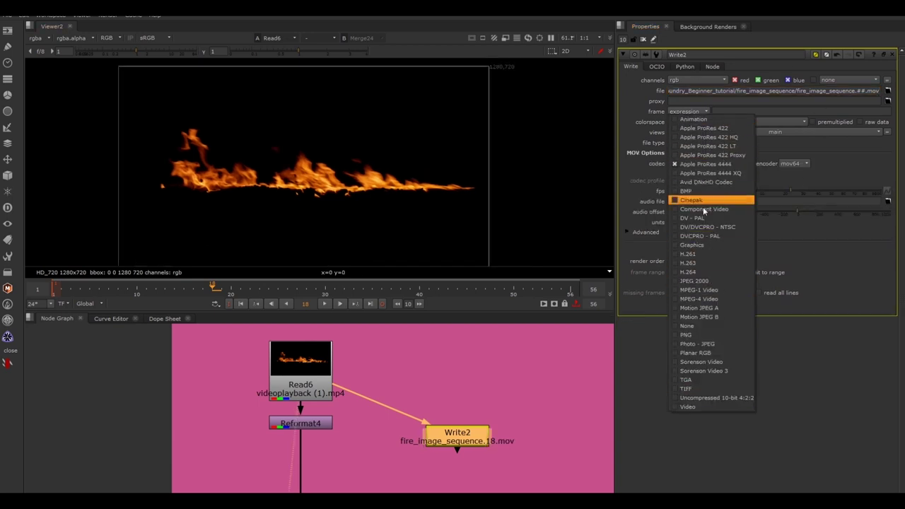
pyautogui.click(808, 386)
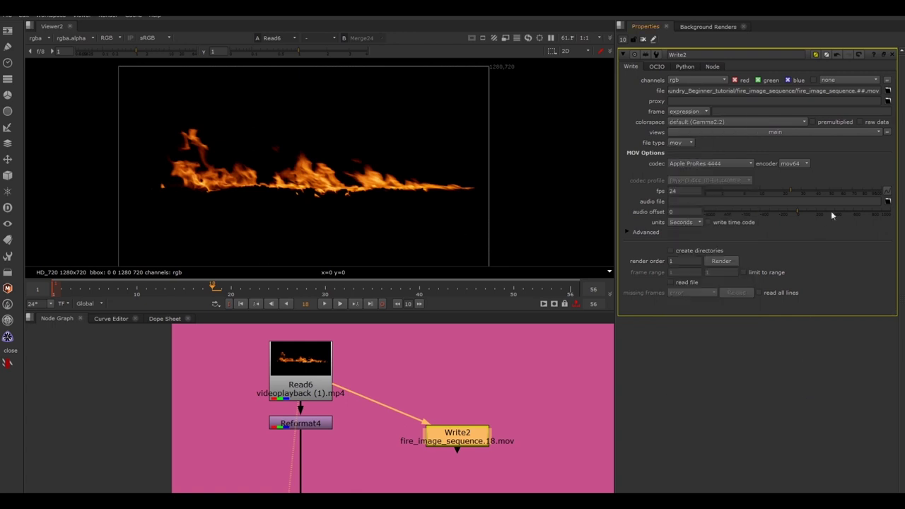
# Change Write2's output file extension back to exr and deselect the node
pyautogui.click(879, 90)
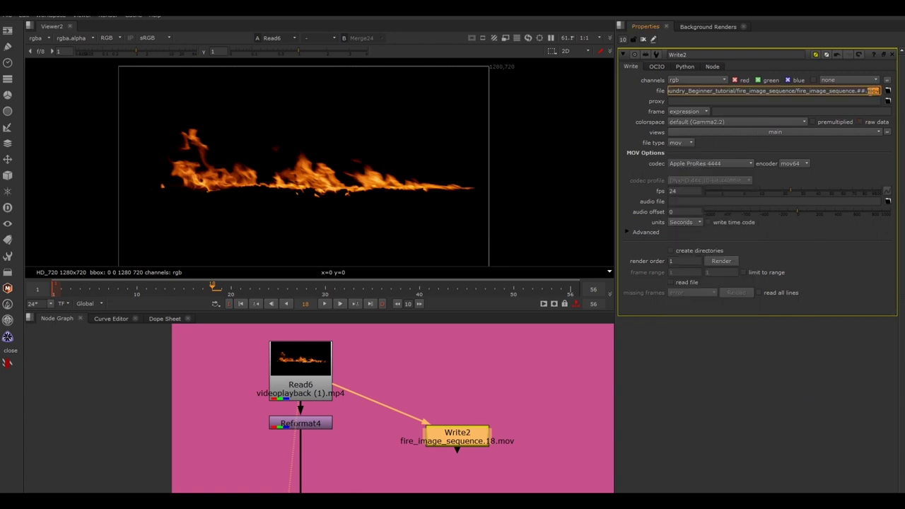
pyautogui.press('BackSpace')
pyautogui.press('BackSpace')
pyautogui.press('BackSpace')
pyautogui.write('exr')
pyautogui.press('Return')
pyautogui.click(456, 392)
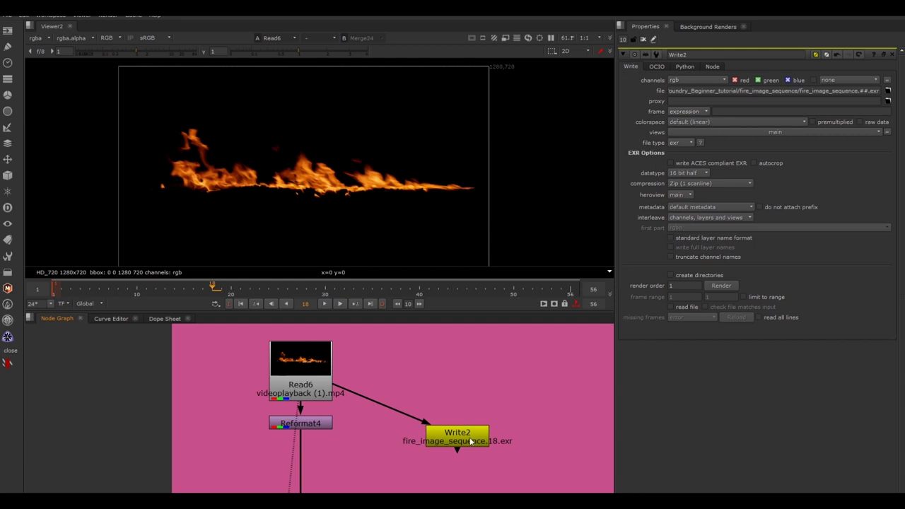
pyautogui.click(800, 91)
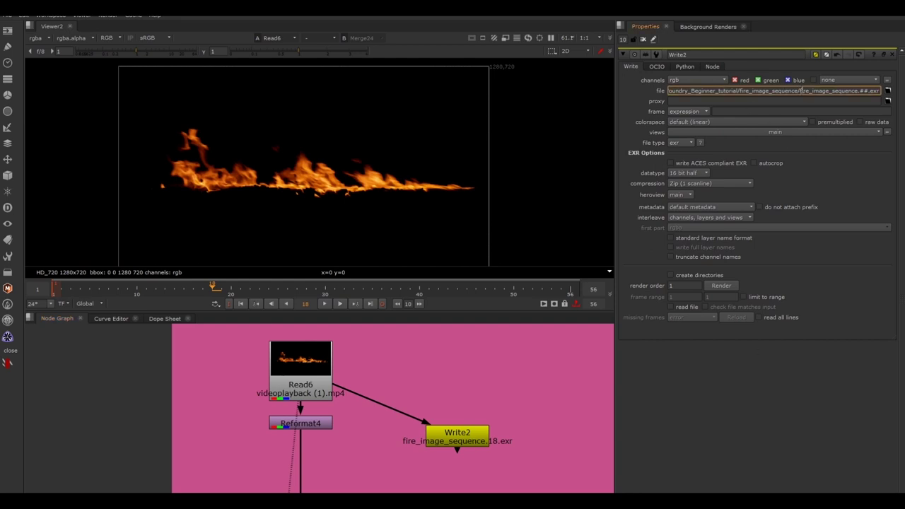
pyautogui.moveTo(801, 91); pyautogui.dragTo(868, 90)
pyautogui.click(877, 92)
pyautogui.write('#')
pyautogui.press('BackSpace')
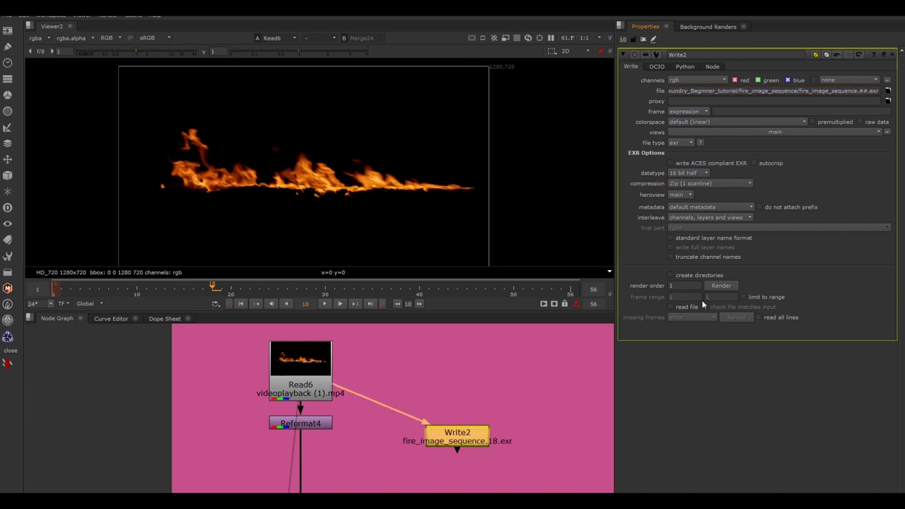
# Start the Write2 render and enter a frame range beginning at frame 1
pyautogui.click(720, 286)
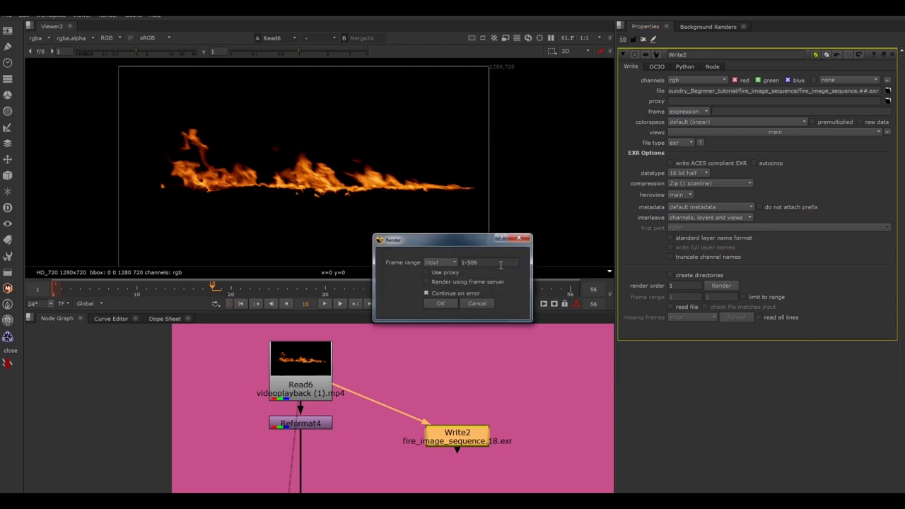
pyautogui.moveTo(471, 244); pyautogui.dragTo(480, 286)
pyautogui.doubleClick(501, 303)
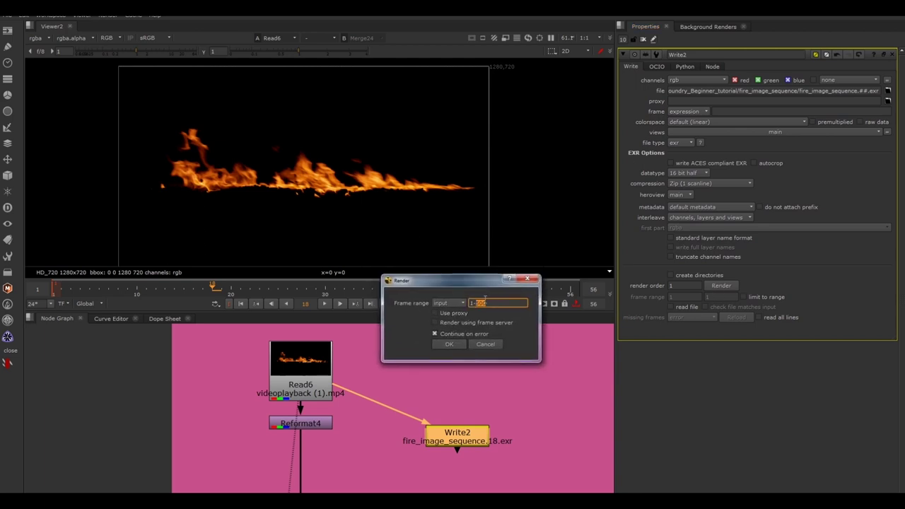
pyautogui.write('1-')
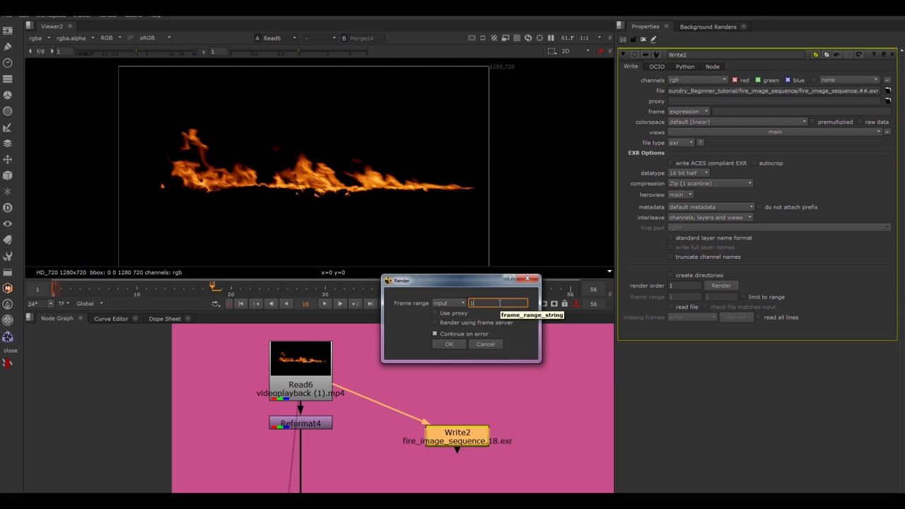
# Set the render frame range to 1-56 and render the fire clip through Write2
pyautogui.write('56')
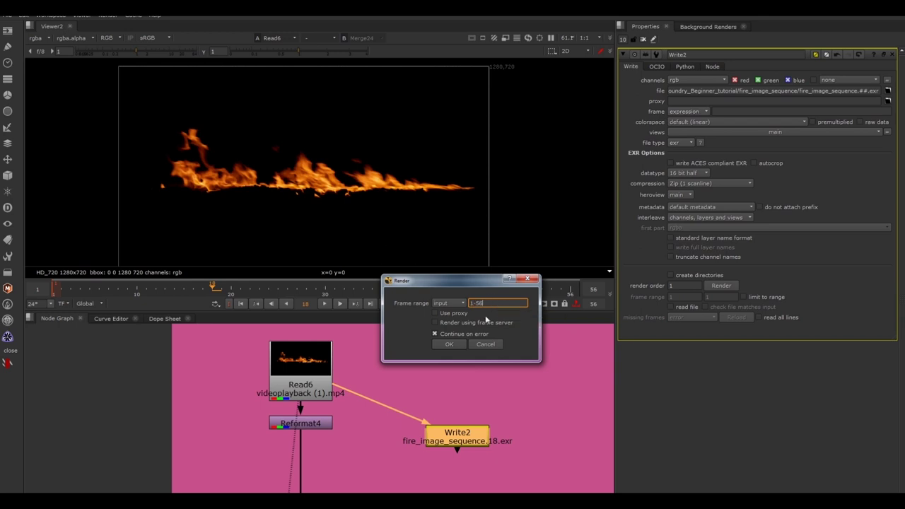
pyautogui.click(456, 344)
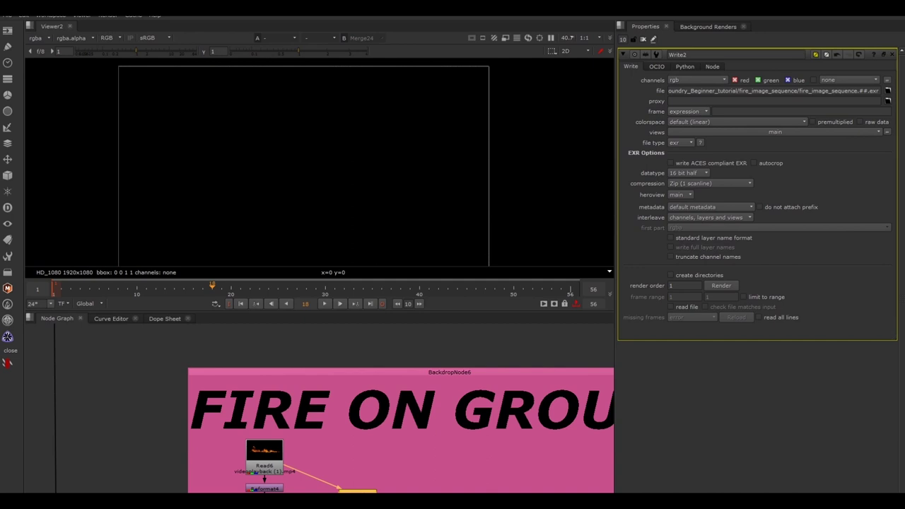
# Start a new Read node and select fire_image_sequence.##.exr 1-56 in the fire_image_sequence folder
pyautogui.scroll(4, 348, 492)
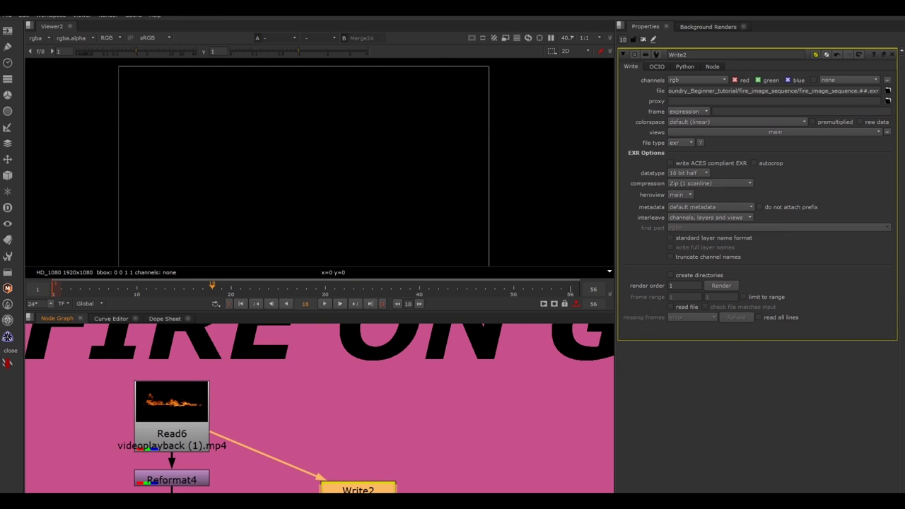
pyautogui.click(438, 433)
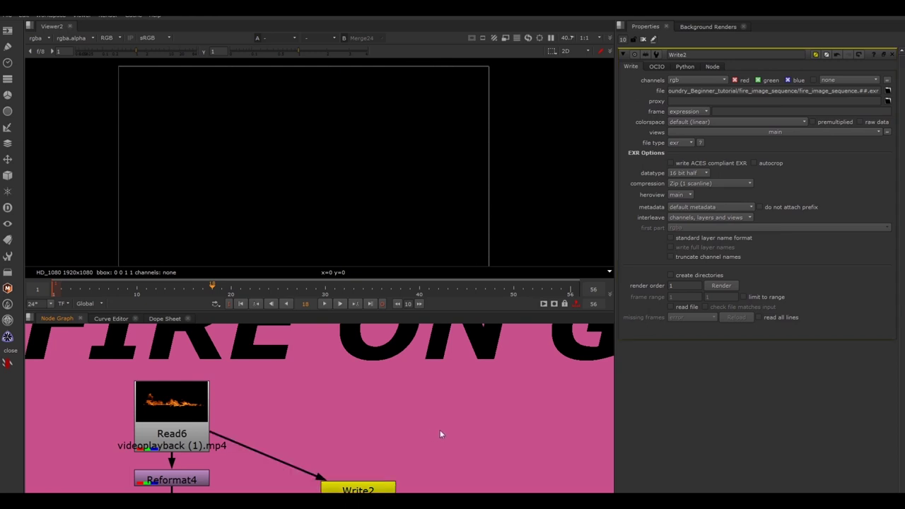
pyautogui.press('r')
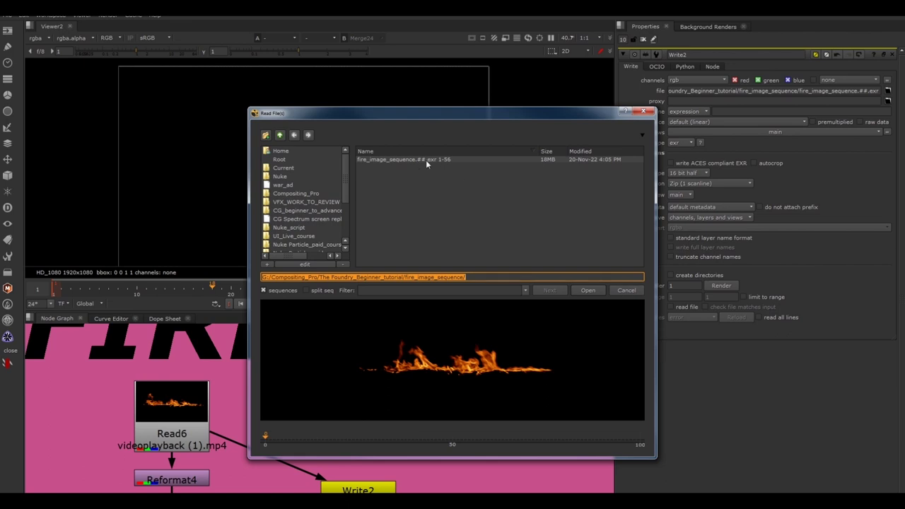
pyautogui.click(279, 135)
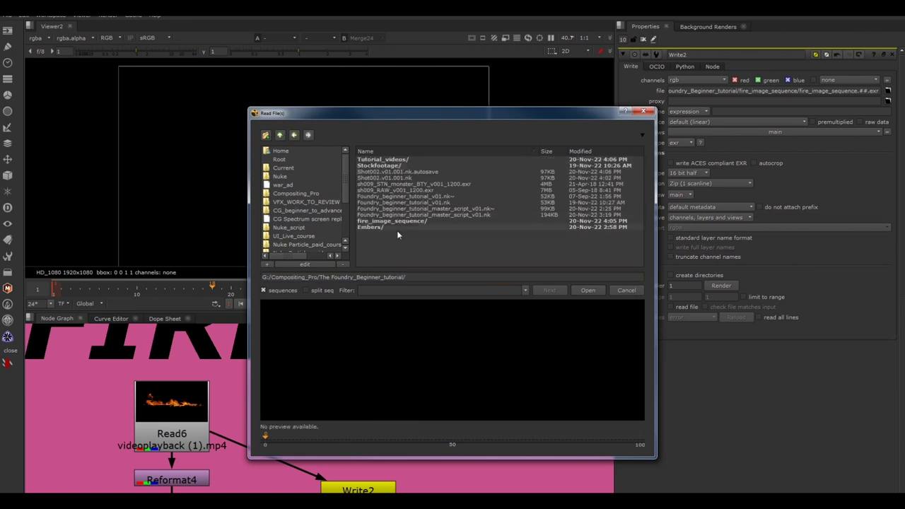
pyautogui.moveTo(567, 118); pyautogui.dragTo(532, 123)
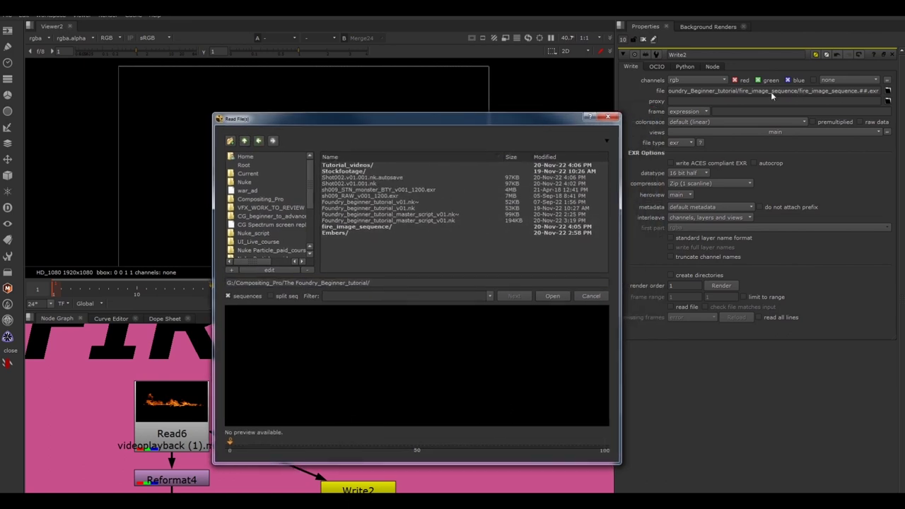
pyautogui.doubleClick(348, 226)
pyautogui.click(372, 165)
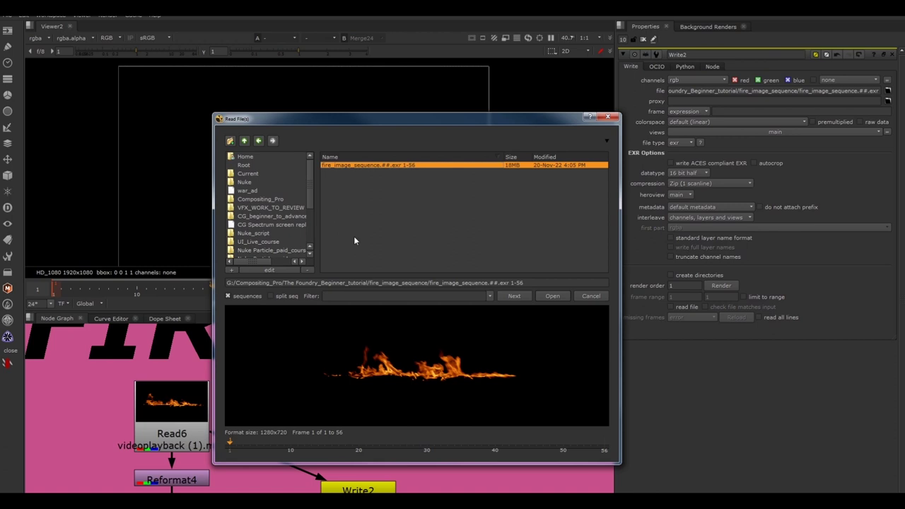
# List the sequence as individual files, preview several early EXR frames such as 03 and 05, and restore the grouped sequence listing
pyautogui.click(228, 296)
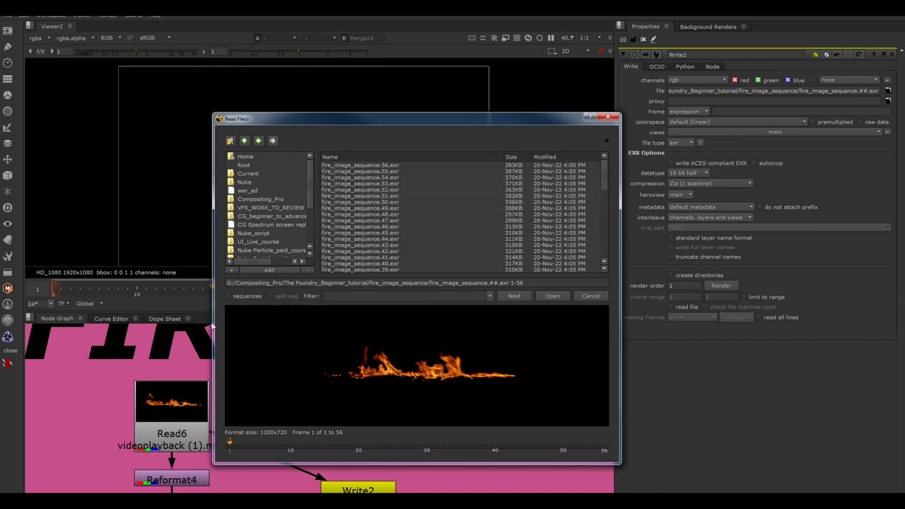
pyautogui.click(229, 296)
pyautogui.click(228, 296)
pyautogui.moveTo(604, 176); pyautogui.dragTo(605, 242)
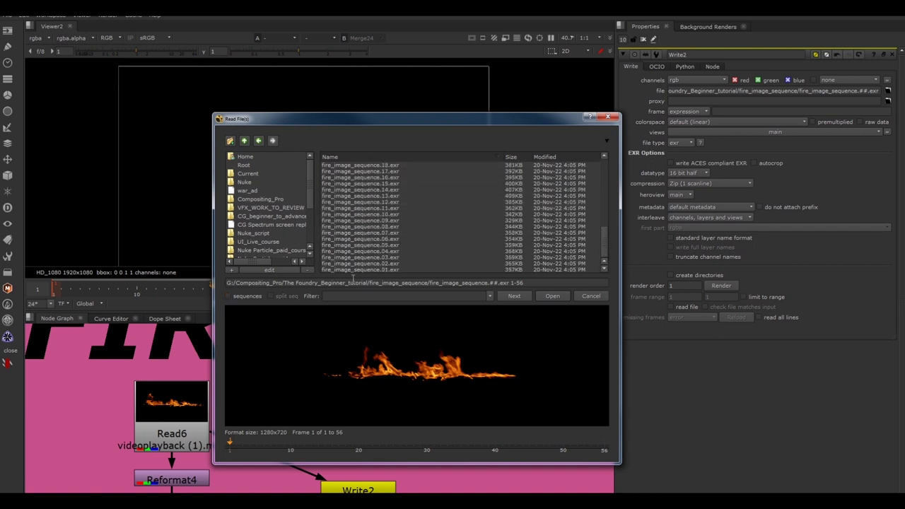
pyautogui.click(386, 264)
pyautogui.click(389, 257)
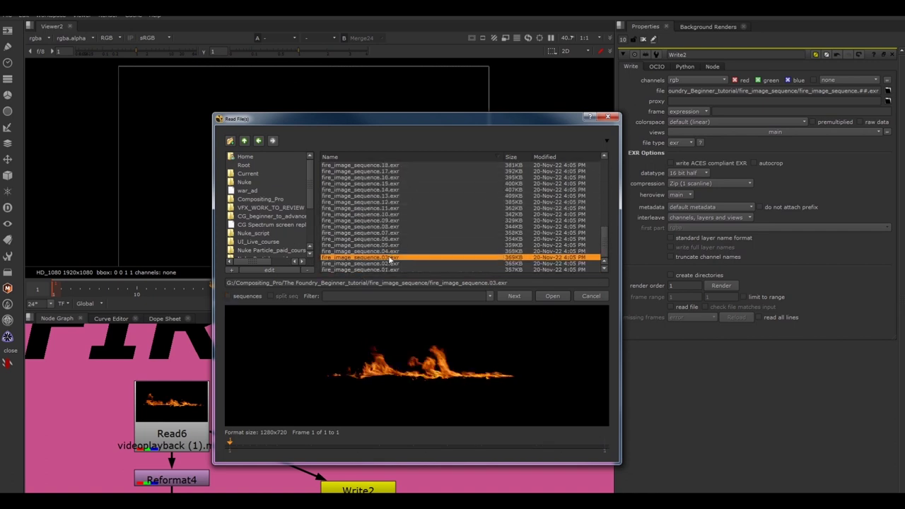
pyautogui.click(391, 250)
pyautogui.click(391, 245)
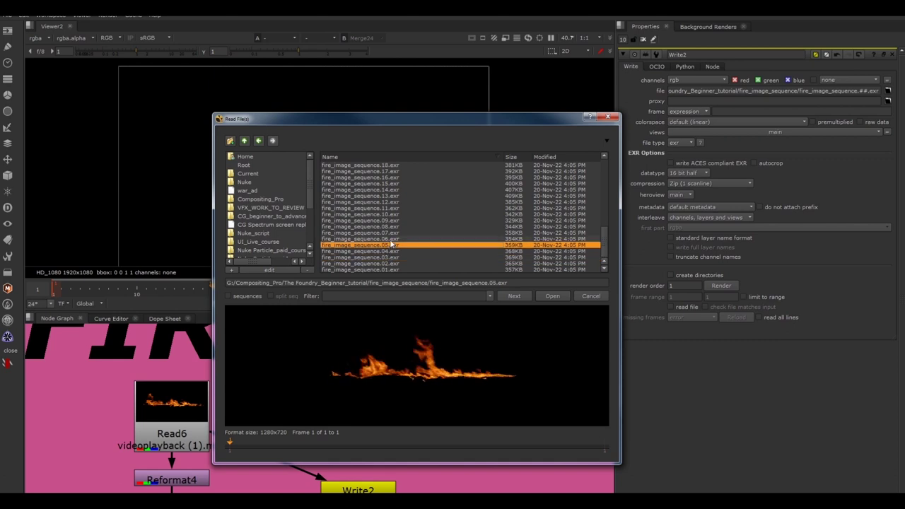
pyautogui.scroll(13, 416, 244)
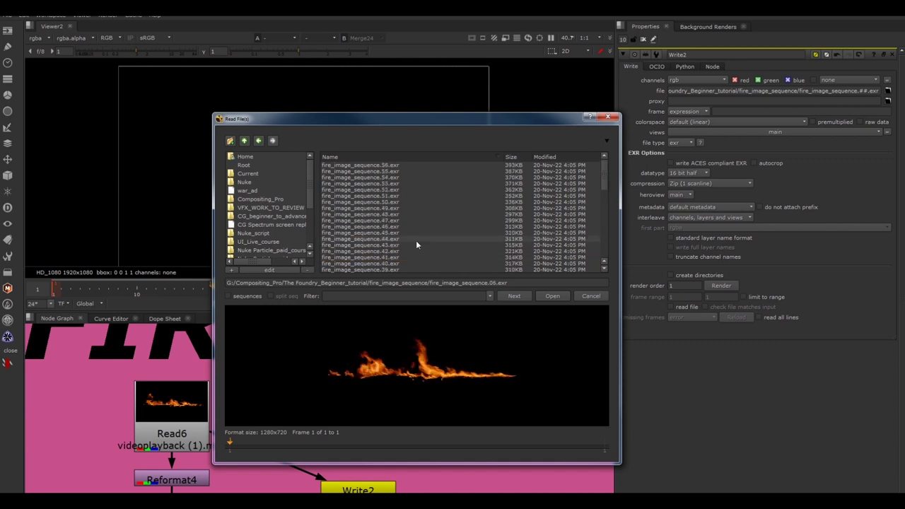
pyautogui.click(227, 295)
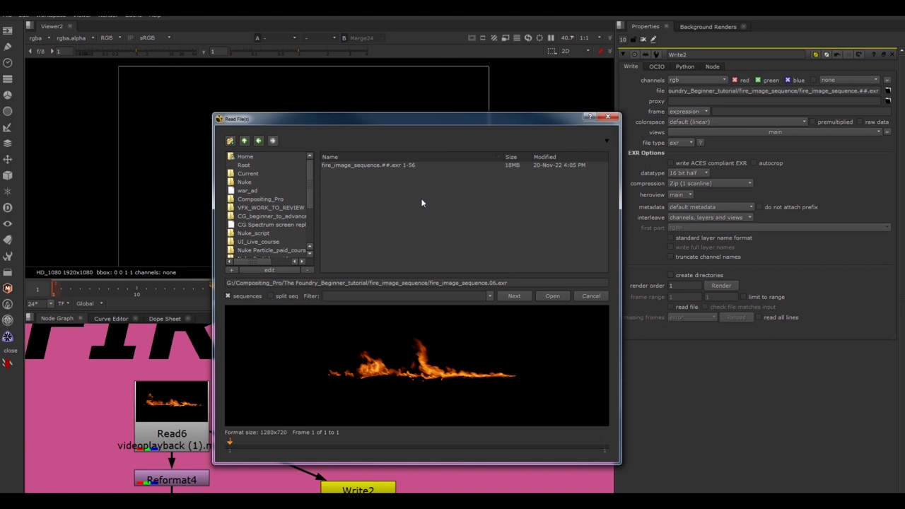
# Load fire_image_sequence.##.exr 1-56 into a Read node beside the videoplayback (1).mp4 node
pyautogui.click(369, 165)
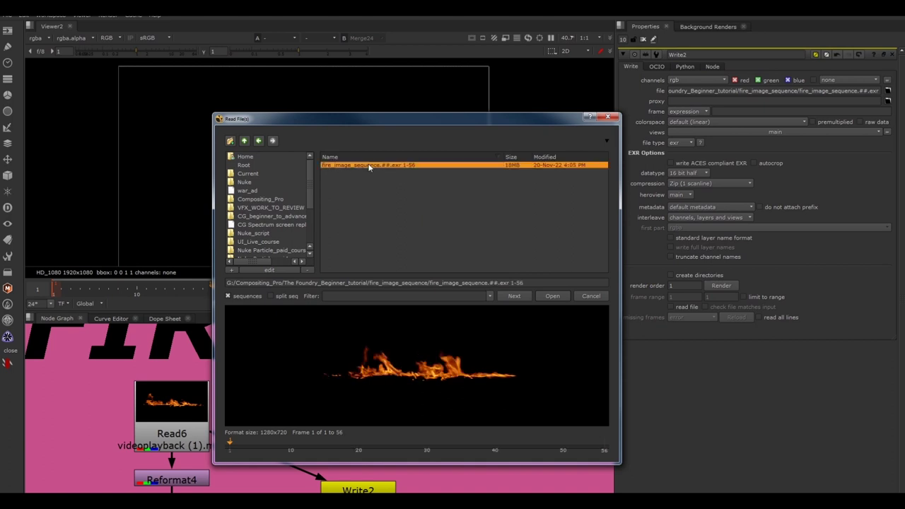
pyautogui.click(552, 297)
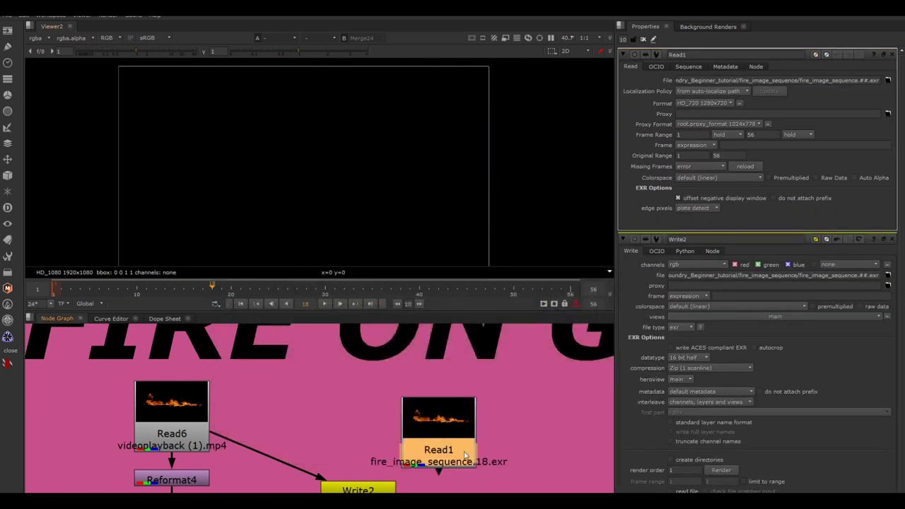
pyautogui.click(481, 428)
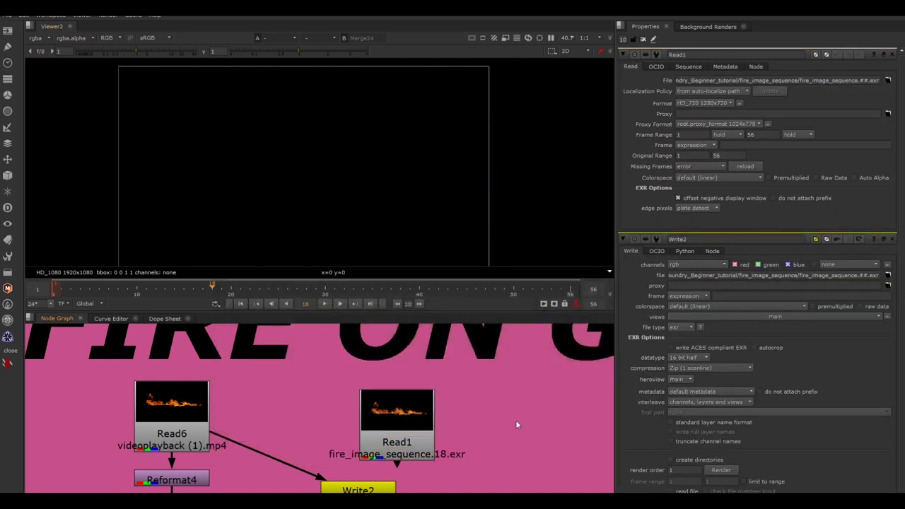
pyautogui.press('r')
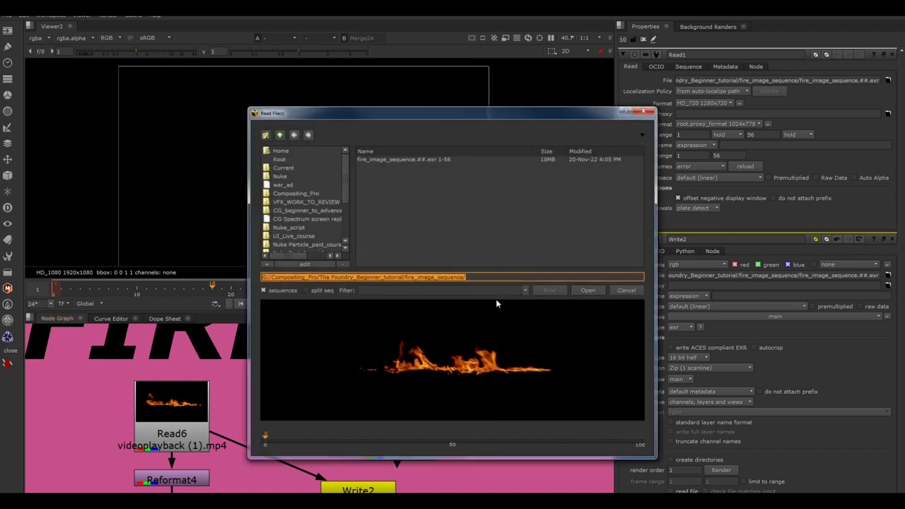
pyautogui.click(415, 160)
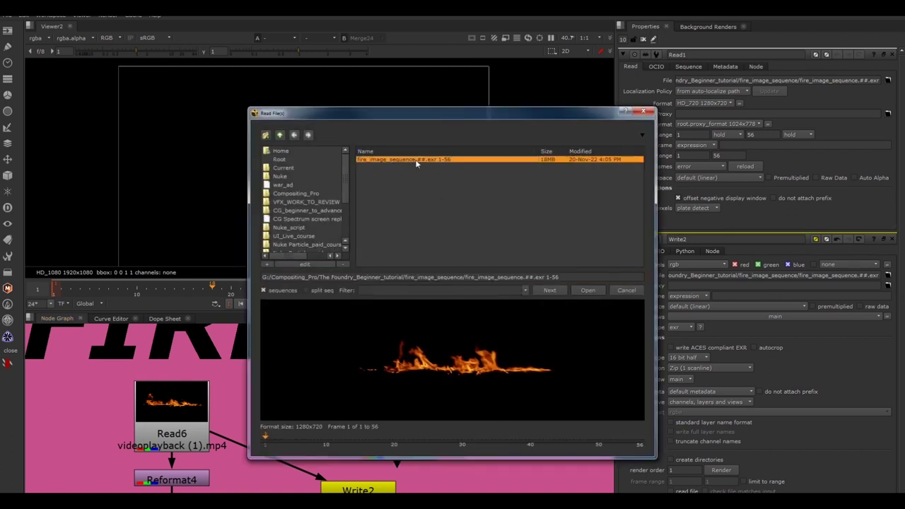
pyautogui.click(587, 289)
pyautogui.press('Delete')
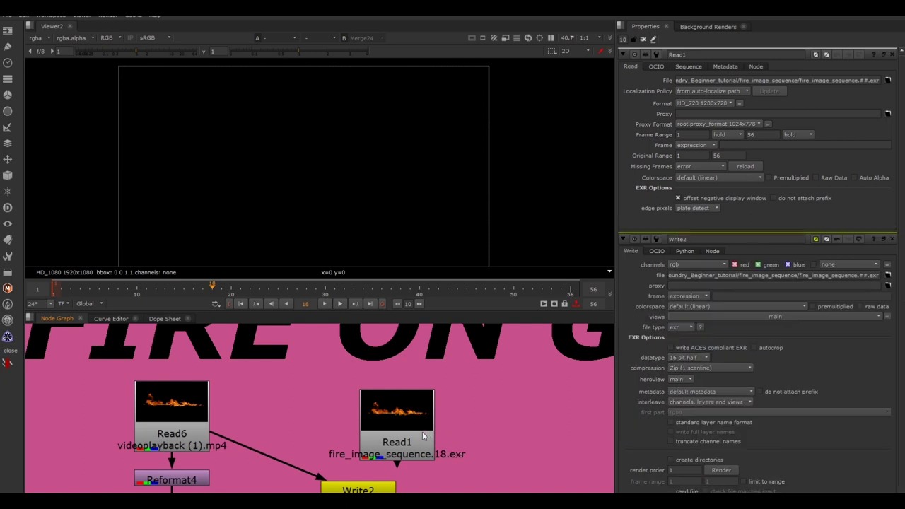
# Place the EXR sequence's Read node above Write2 and play it in the viewer
pyautogui.moveTo(423, 436); pyautogui.dragTo(382, 404)
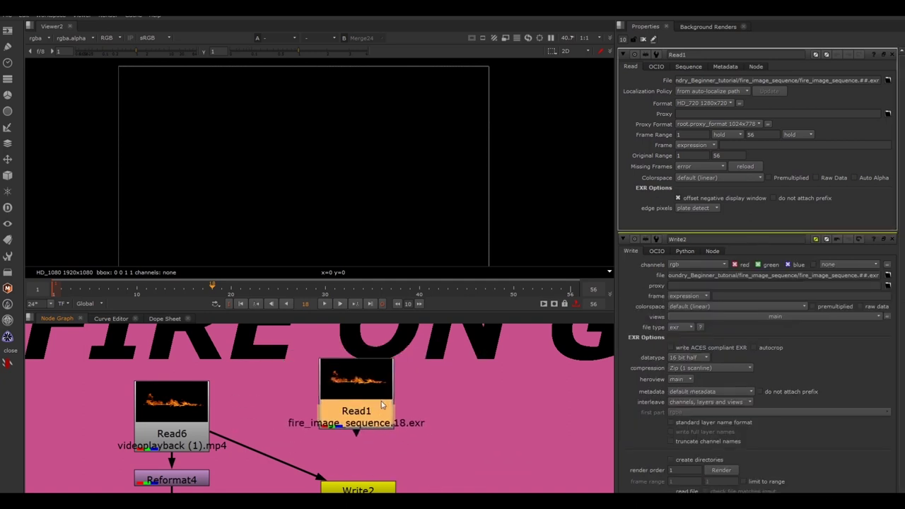
pyautogui.click(422, 401)
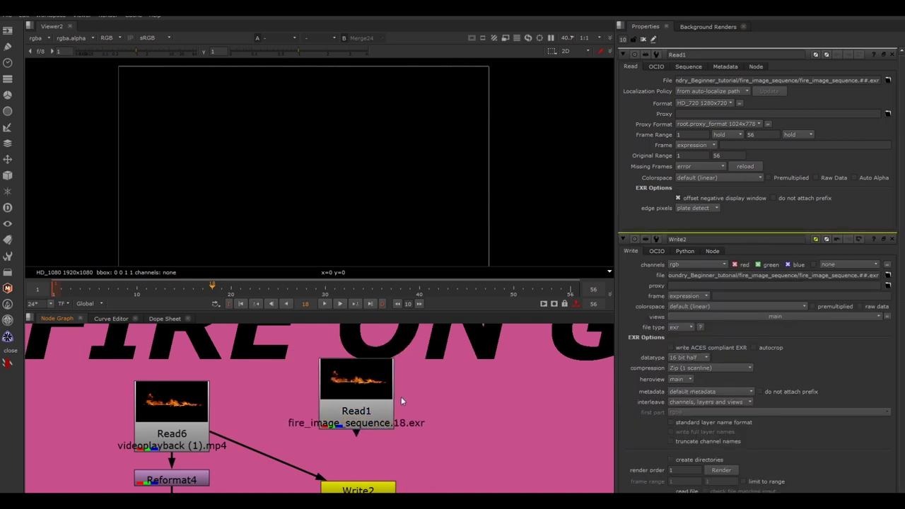
pyautogui.click(363, 398)
pyautogui.press('1')
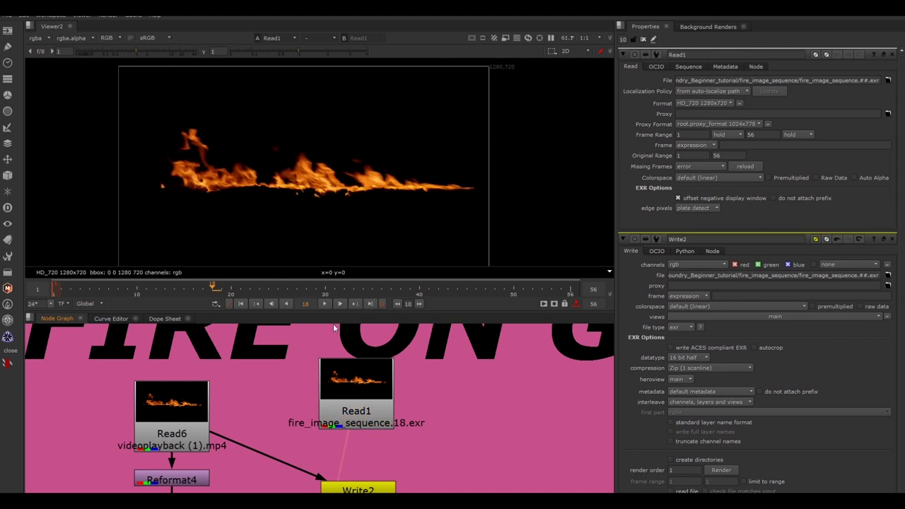
pyautogui.click(325, 304)
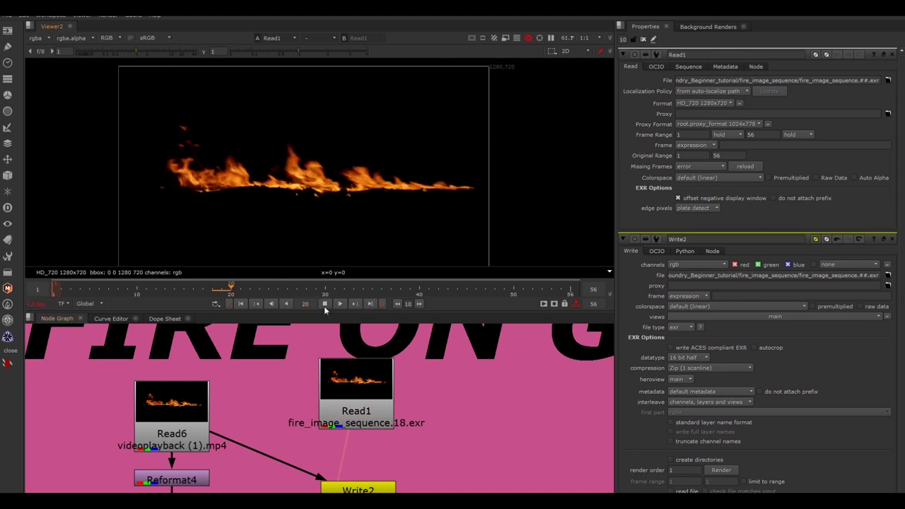
pyautogui.click(449, 470)
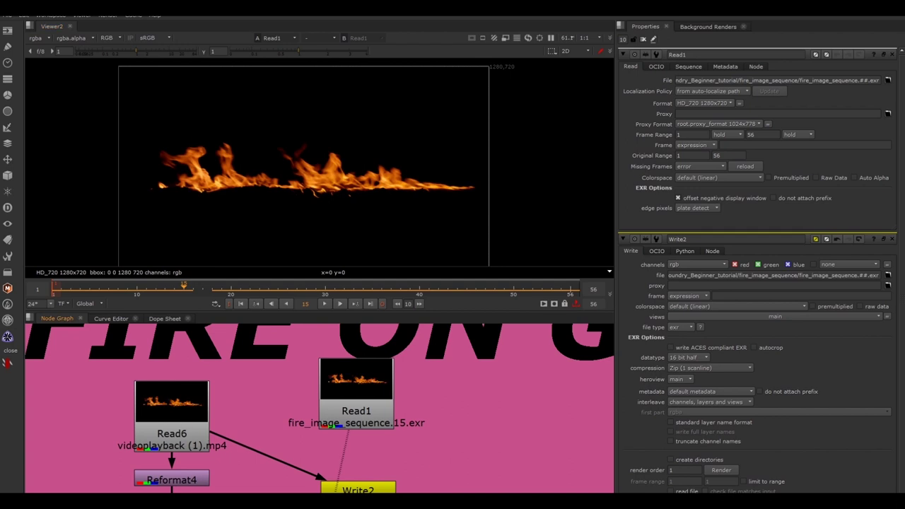
# Shift Write2 aside, delete the videoplayback (1).mp4 Read node and undo the deletion
pyautogui.moveTo(357, 488); pyautogui.dragTo(432, 497)
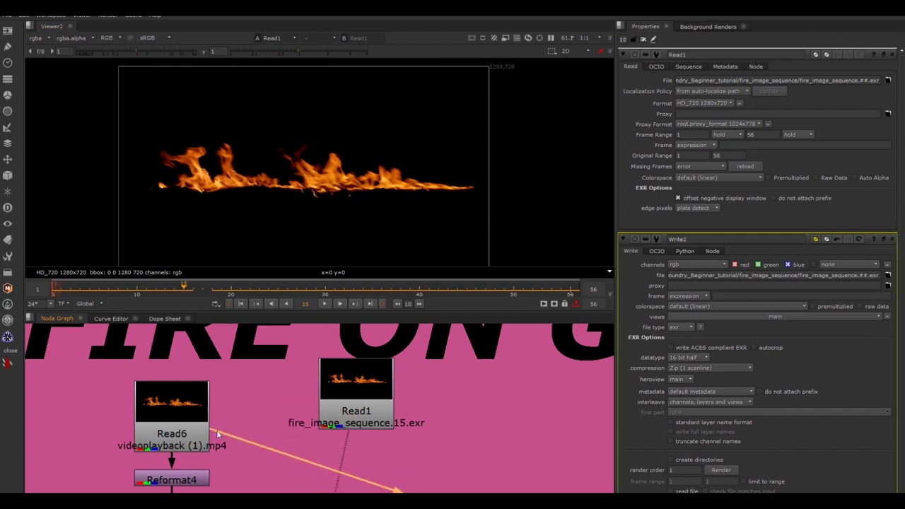
pyautogui.click(189, 424)
pyautogui.press('Delete')
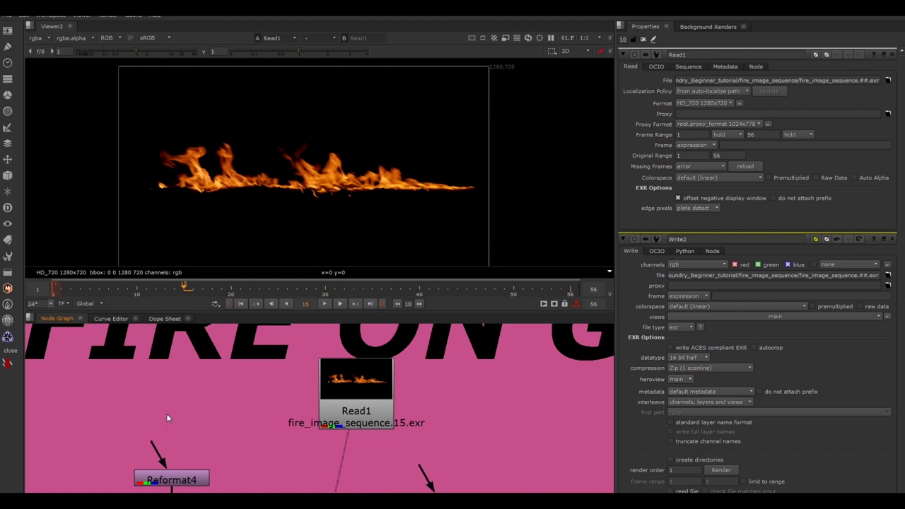
pyautogui.hotkey('ctrl', 'z')
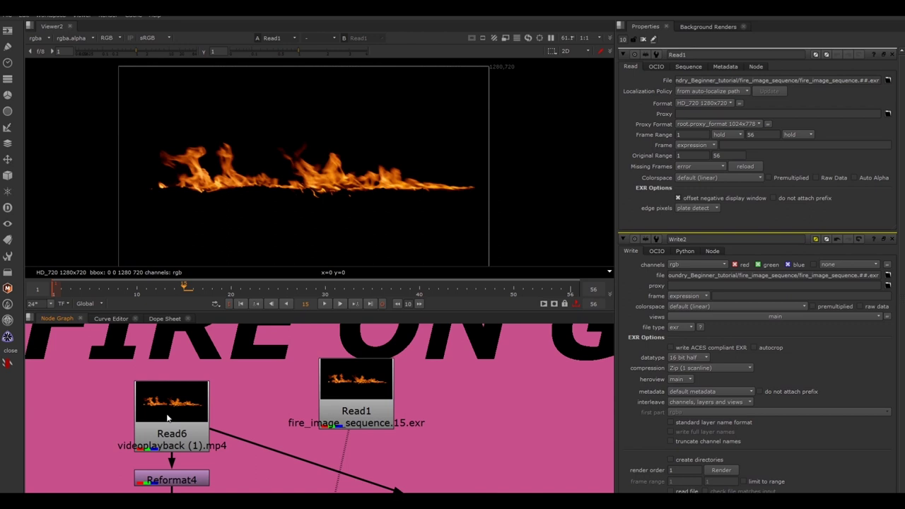
# Replace the videoplayback (1).mp4 Read node with the EXR sequence's Read node as the input of Reformat4
pyautogui.scroll(-3, 232, 464)
pyautogui.moveTo(251, 478); pyautogui.dragTo(404, 382, button='middle')
pyautogui.moveTo(362, 377); pyautogui.dragTo(364, 439)
pyautogui.moveTo(465, 344); pyautogui.dragTo(356, 400)
pyautogui.scroll(-3, 404, 393)
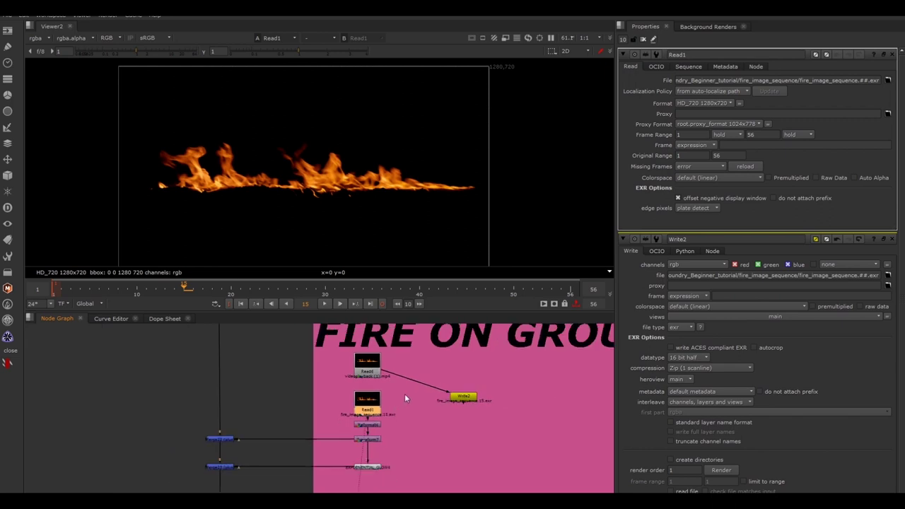
# Move the EXR Read node and its downstream nodes lower, and stack the mp4 Read node and Write2 directly above them
pyautogui.moveTo(404, 387); pyautogui.dragTo(164, 493)
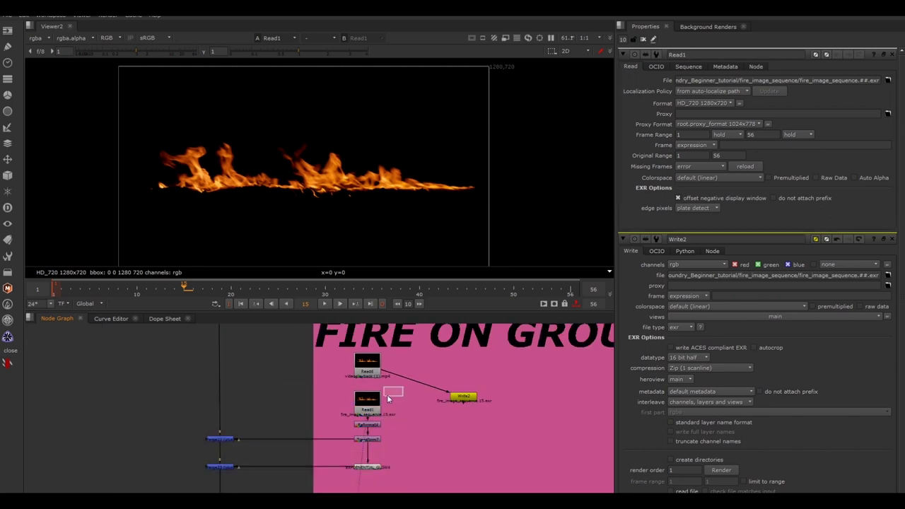
pyautogui.moveTo(369, 400); pyautogui.dragTo(363, 440)
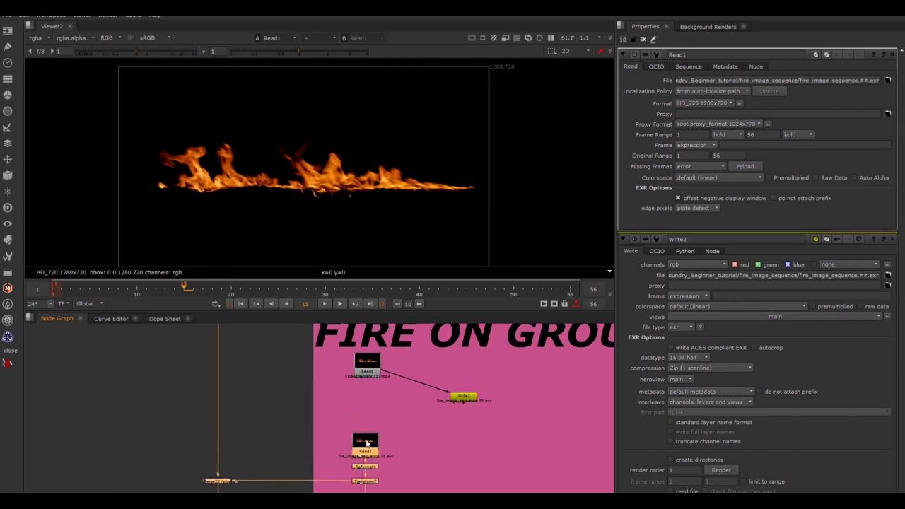
pyautogui.click(426, 422)
pyautogui.moveTo(469, 400); pyautogui.dragTo(372, 404)
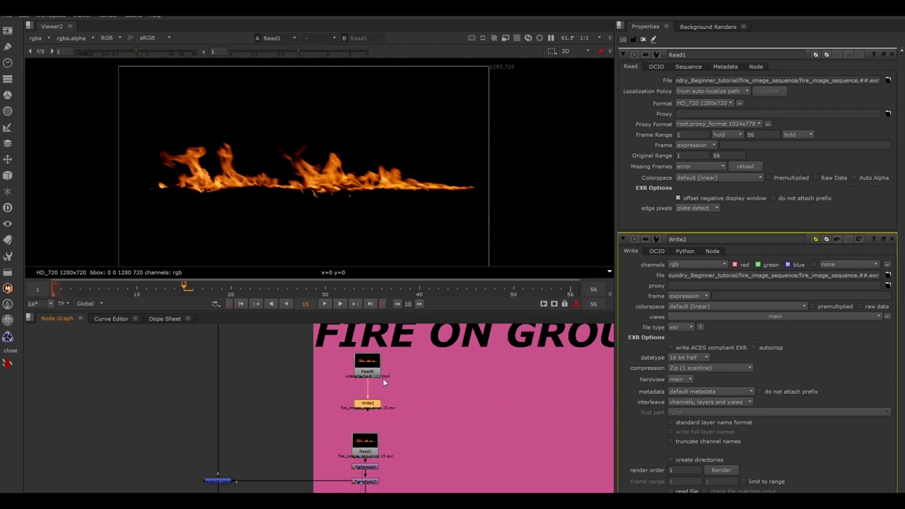
pyautogui.moveTo(405, 343); pyautogui.dragTo(313, 413)
pyautogui.moveTo(376, 407); pyautogui.dragTo(376, 425)
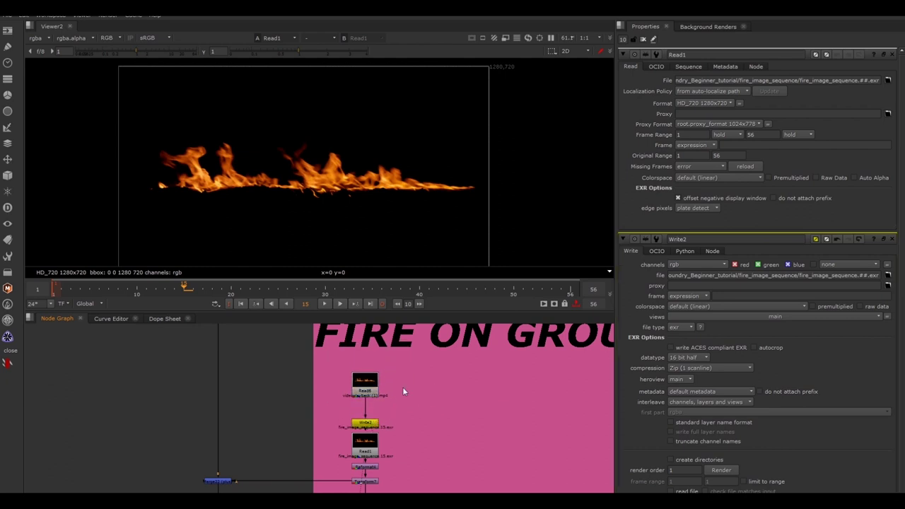
# Disable the videoplayback (1).mp4 Read node and Write2, and tighten their placement above the EXR Read node
pyautogui.moveTo(418, 359); pyautogui.dragTo(329, 431)
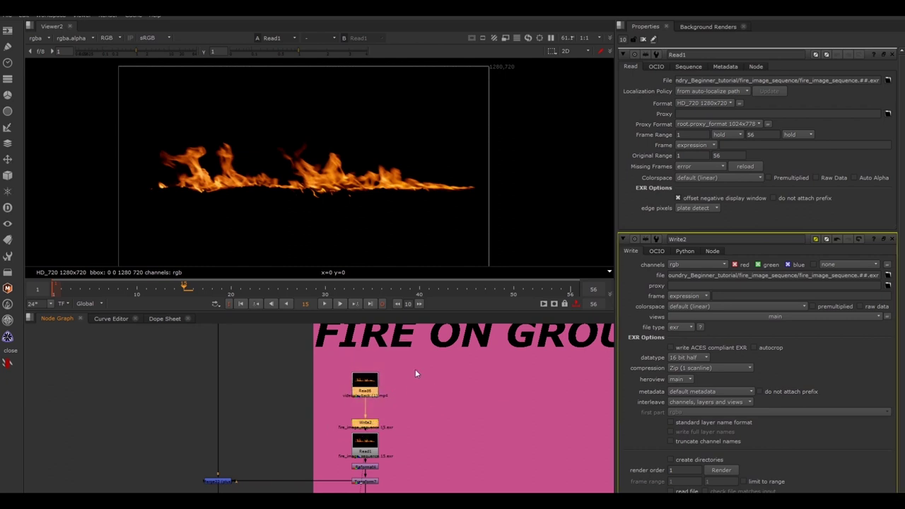
pyautogui.moveTo(417, 370)
pyautogui.mouseDown()
pyautogui.moveTo(329, 442)
pyautogui.moveTo(367, 410)
pyautogui.mouseUp()
pyautogui.press('d')
pyautogui.click(418, 415)
pyautogui.moveTo(398, 359); pyautogui.dragTo(311, 425)
pyautogui.moveTo(369, 378); pyautogui.dragTo(365, 390)
pyautogui.click(403, 400)
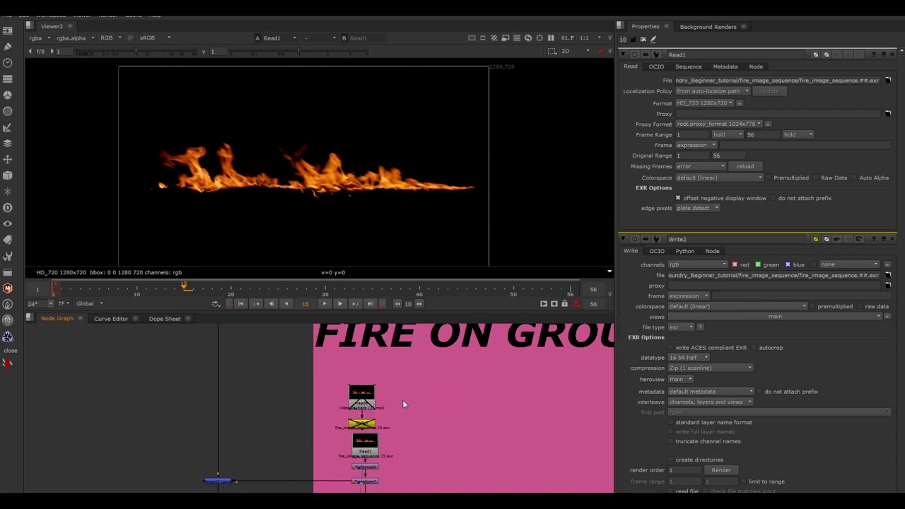
# Align the disabled mp4 Read node and Write2 above the EXR Read node, and close all open node properties
pyautogui.moveTo(366, 425); pyautogui.dragTo(366, 421)
pyautogui.moveTo(394, 375); pyautogui.dragTo(342, 419)
pyautogui.moveTo(360, 424); pyautogui.dragTo(364, 423)
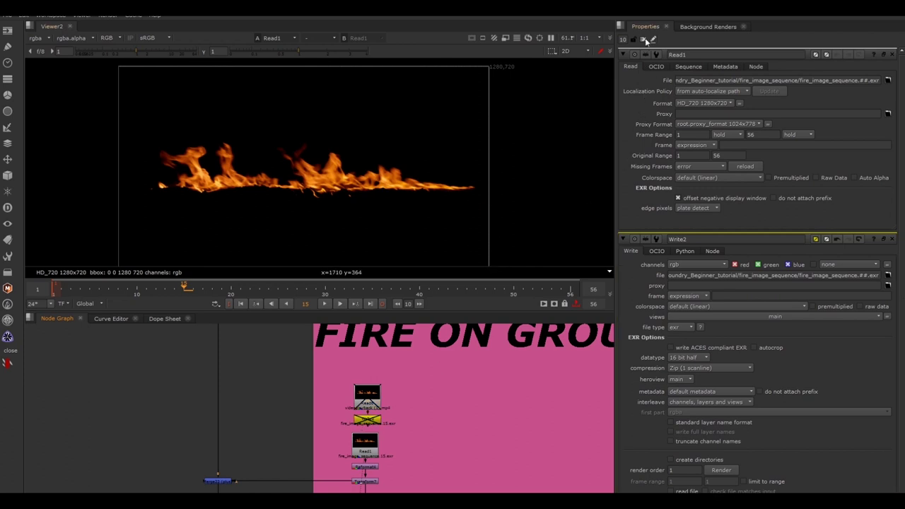
pyautogui.click(643, 40)
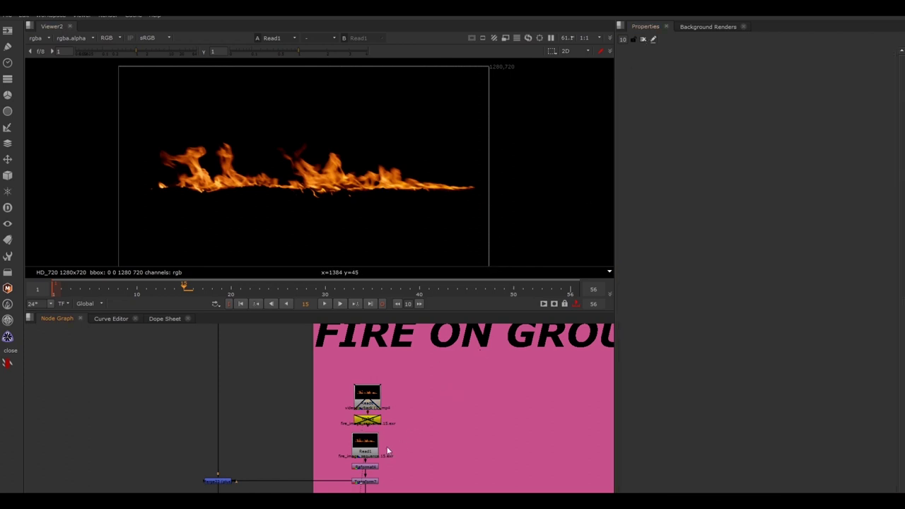
# Review the disabled mp4 Read node and Write2 alongside the EXR Read node that replaces them
pyautogui.moveTo(412, 372); pyautogui.dragTo(379, 426)
pyautogui.scroll(3, 384, 427)
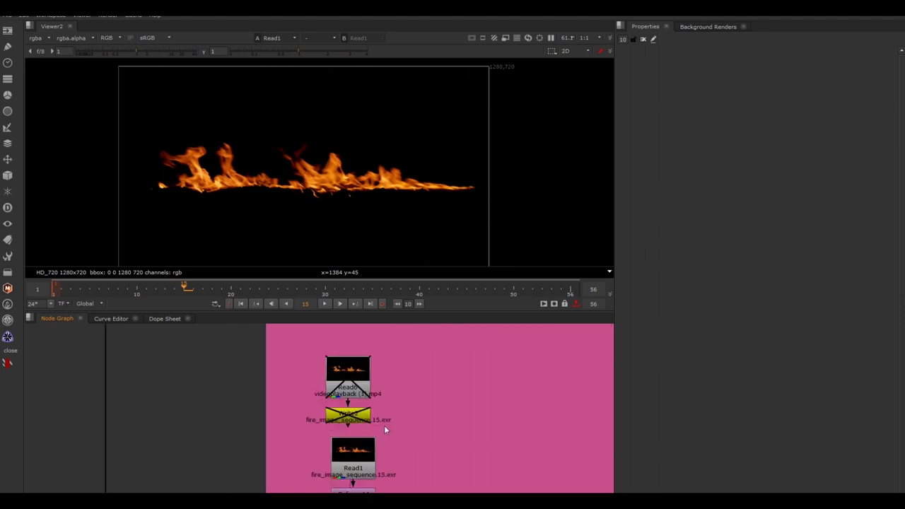
pyautogui.click(346, 420)
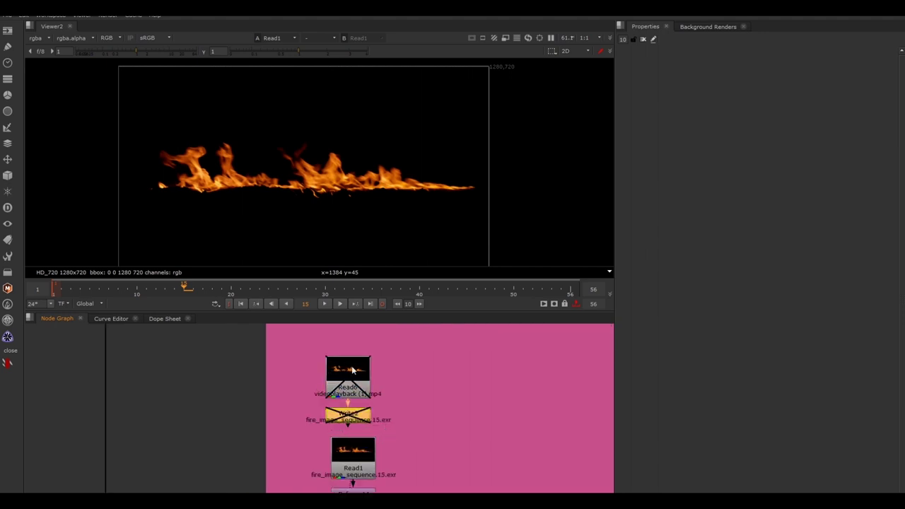
pyautogui.click(356, 381)
pyautogui.click(354, 414)
pyautogui.click(357, 460)
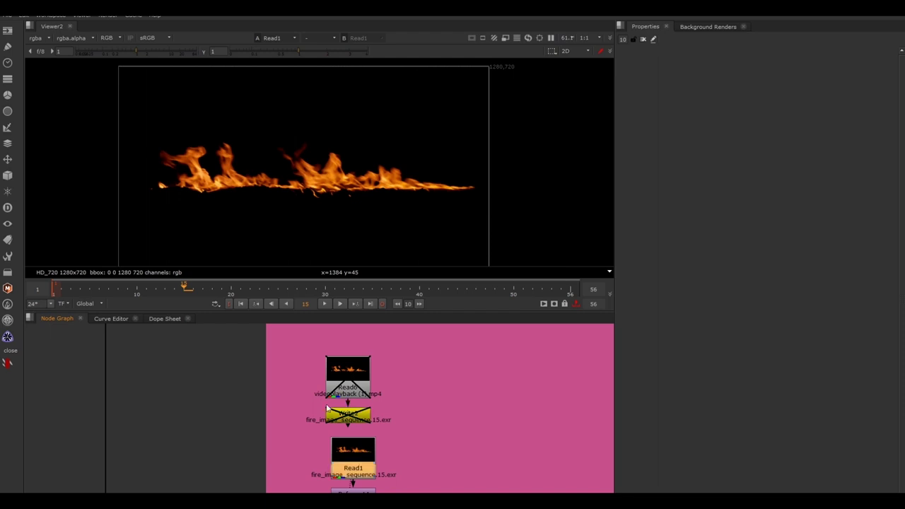
pyautogui.click(425, 438)
pyautogui.scroll(-4, 425, 439)
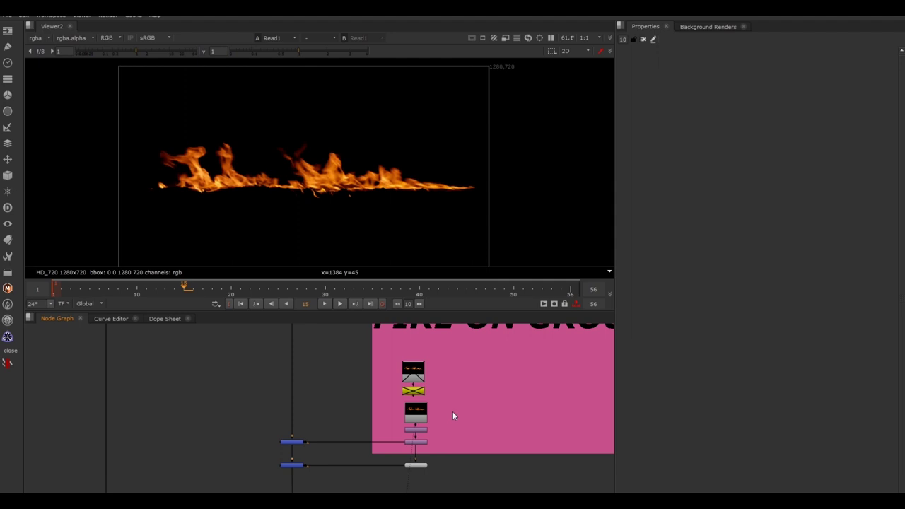
# Show the output of Merge23, the lower of the two ground-fire merges, at frame 15 in the viewer
pyautogui.click(293, 466)
pyautogui.press('1')
pyautogui.click(253, 490)
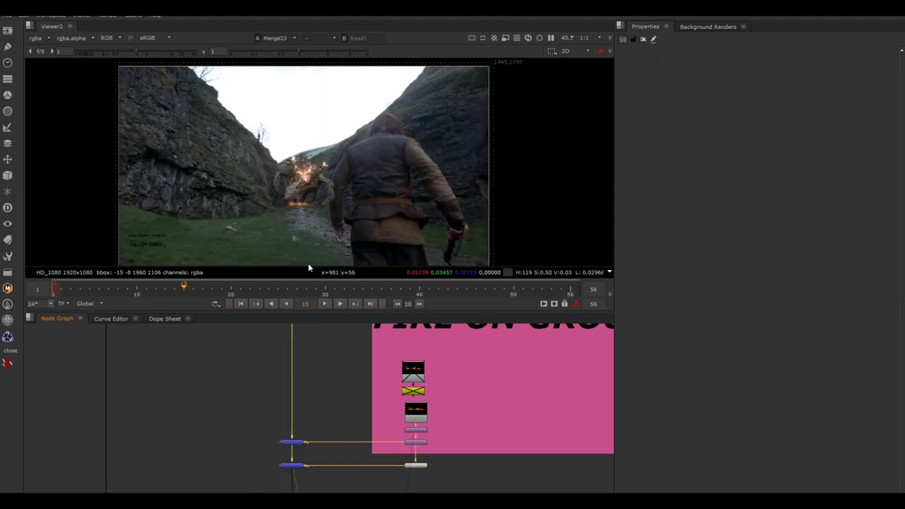
pyautogui.click(309, 287)
pyautogui.click(187, 289)
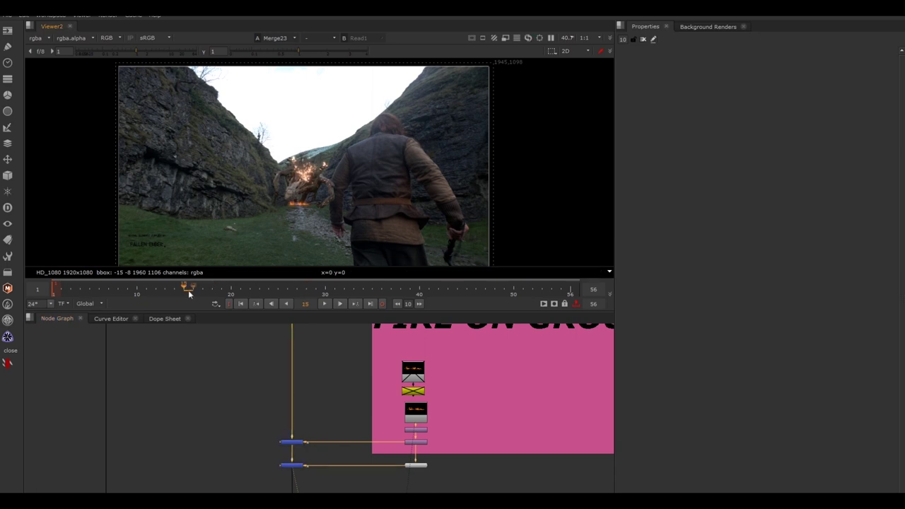
# Open the TO DO sticky note's properties and enlarge its label field to show the whole list
pyautogui.scroll(-4, 367, 396)
pyautogui.moveTo(367, 396); pyautogui.dragTo(459, 420, button='middle')
pyautogui.scroll(-1, 483, 488)
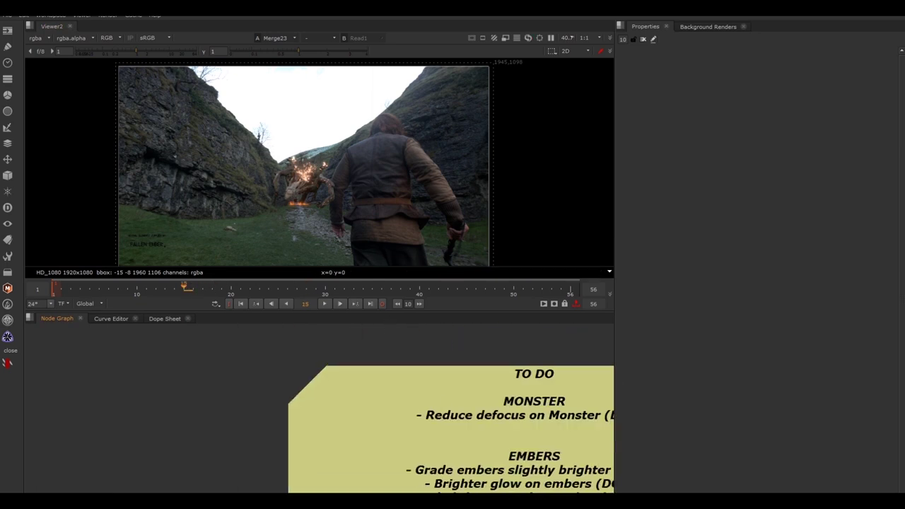
pyautogui.doubleClick(421, 451)
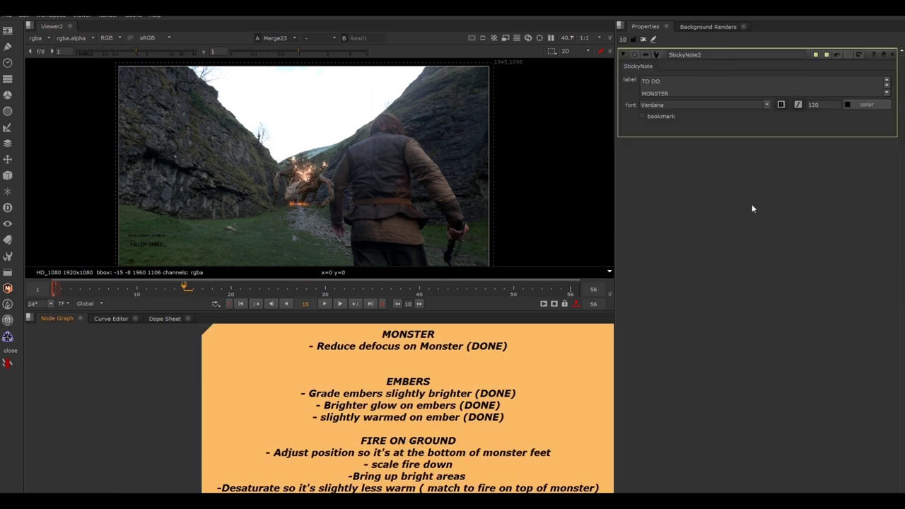
pyautogui.moveTo(896, 137); pyautogui.dragTo(886, 435)
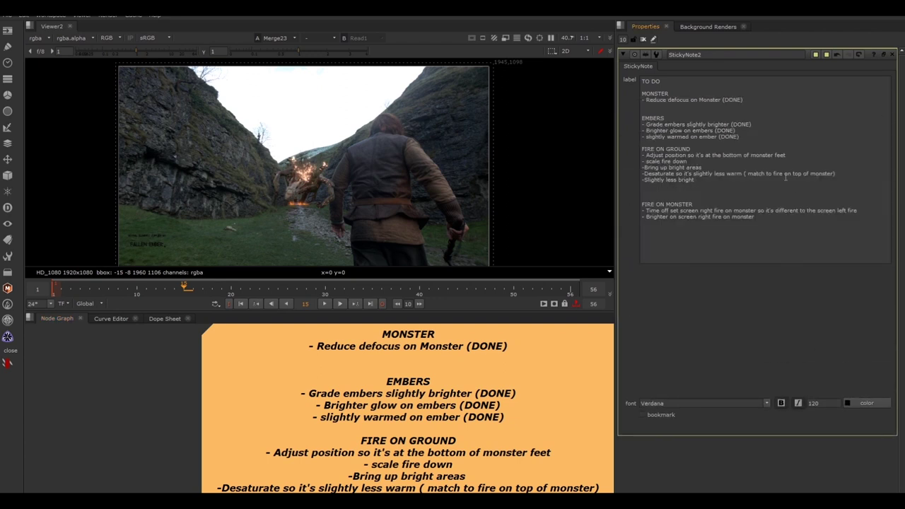
# Append (DONE) to the "Adjust position" and "scale fire down" items under FIRE ON GROUND in the sticky note
pyautogui.write('(')
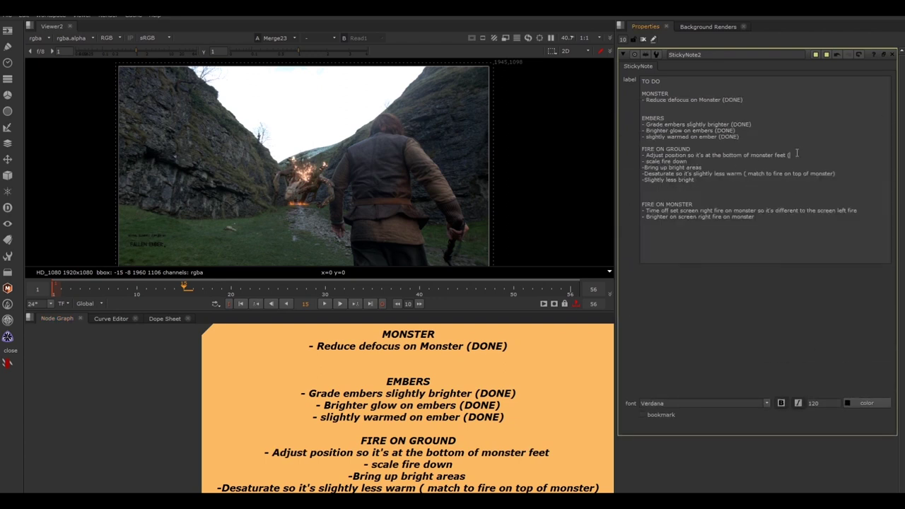
pyautogui.write('DONE)')
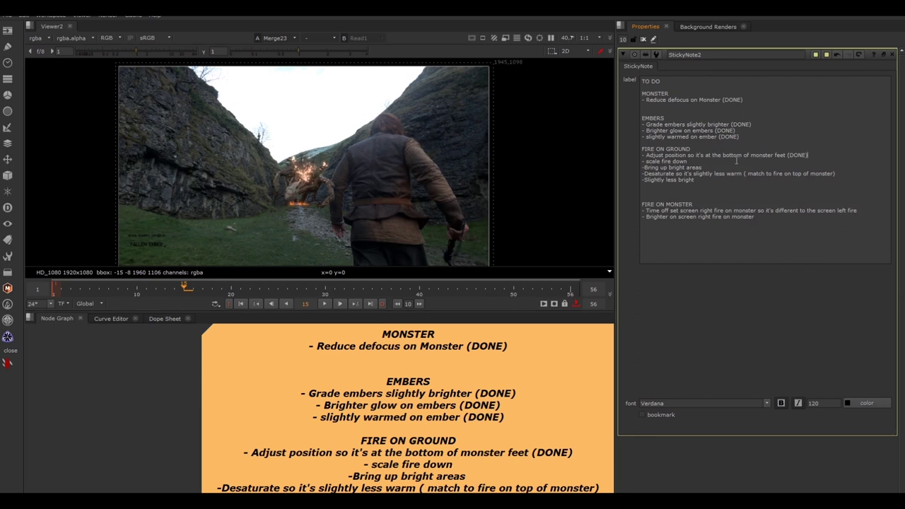
pyautogui.click(736, 160)
pyautogui.write('(DONE)')
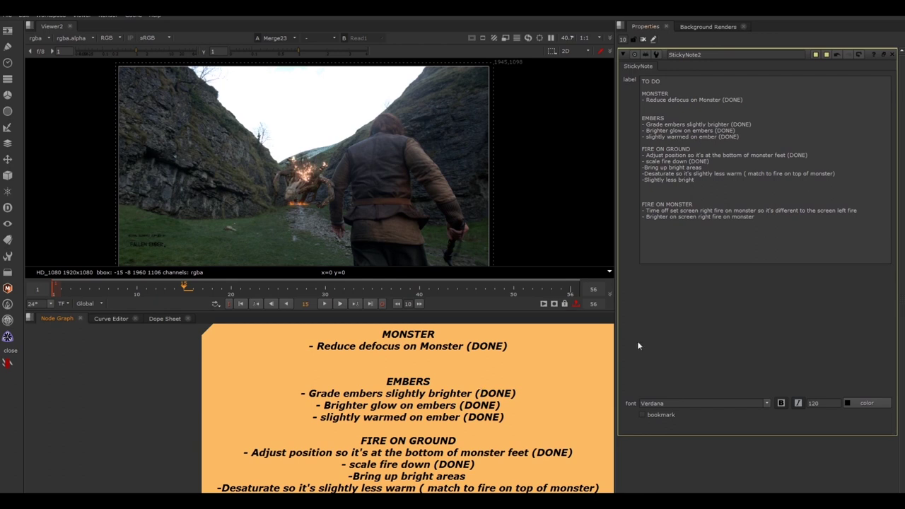
# Inspect the monster's fire, embers and ground fire up close in the composite
pyautogui.scroll(5, 307, 174)
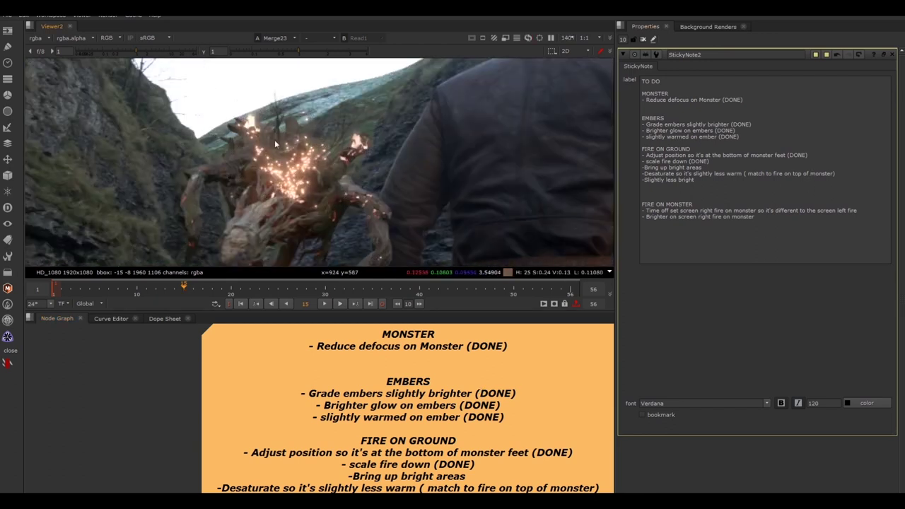
pyautogui.keyDown('ctrl'); pyautogui.click(243, 117); pyautogui.keyUp('ctrl')
pyautogui.moveTo(253, 124); pyautogui.dragTo(257, 127)
pyautogui.moveTo(253, 124); pyautogui.dragTo(260, 101, button='middle')
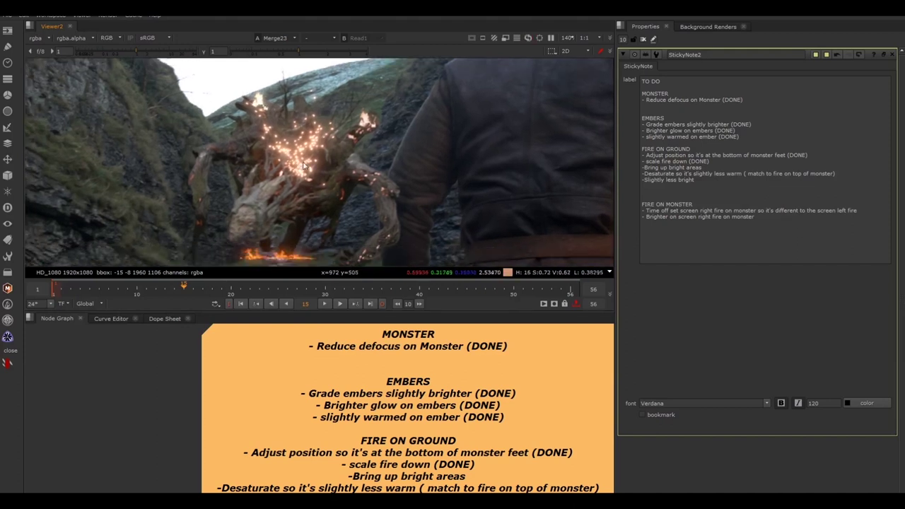
# Move Transform7, the glow node and both merges lower to make room beneath Reformat4, and close the sticky note's properties
pyautogui.scroll(-6, 441, 451)
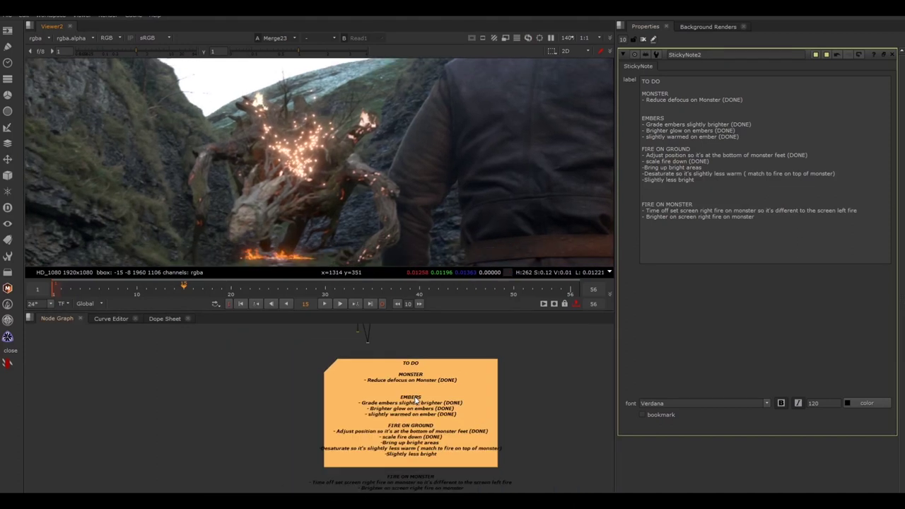
pyautogui.scroll(6, 393, 393)
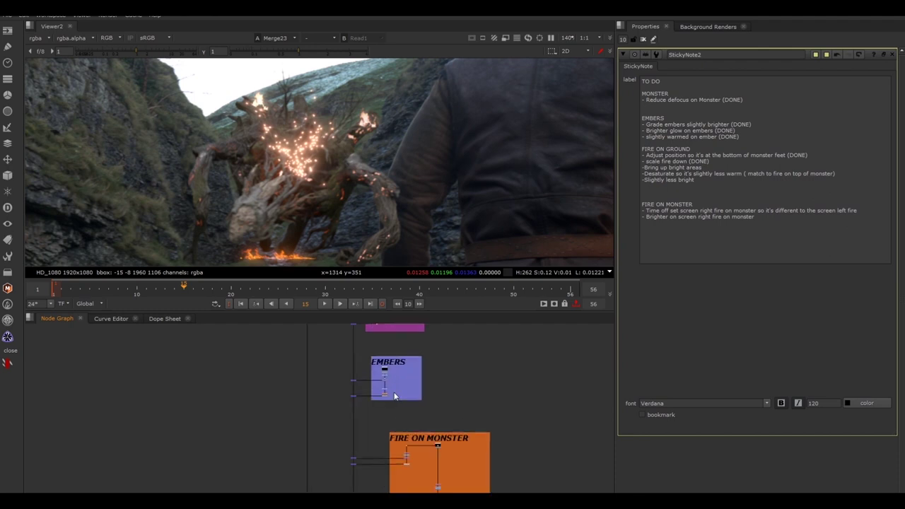
pyautogui.moveTo(480, 449); pyautogui.dragTo(474, 367, button='middle')
pyautogui.moveTo(438, 491); pyautogui.dragTo(443, 451, button='middle')
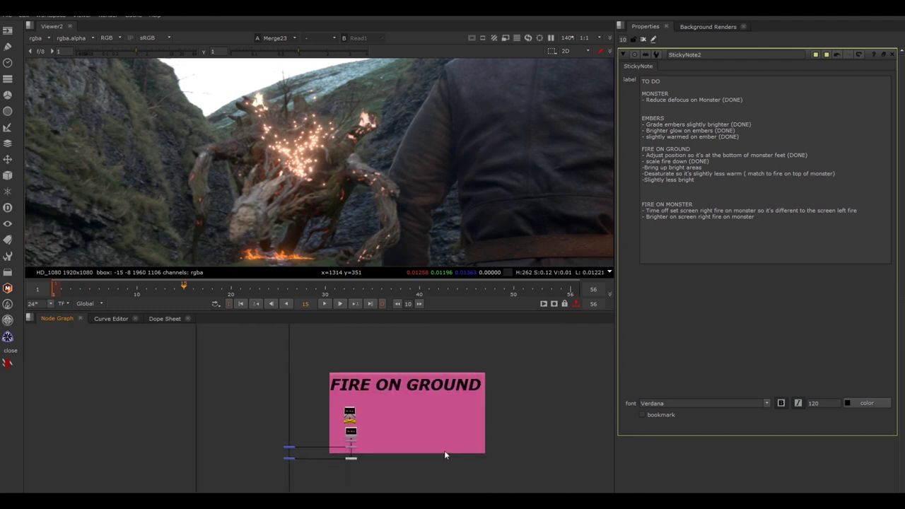
pyautogui.scroll(4, 365, 435)
pyautogui.scroll(3, 363, 453)
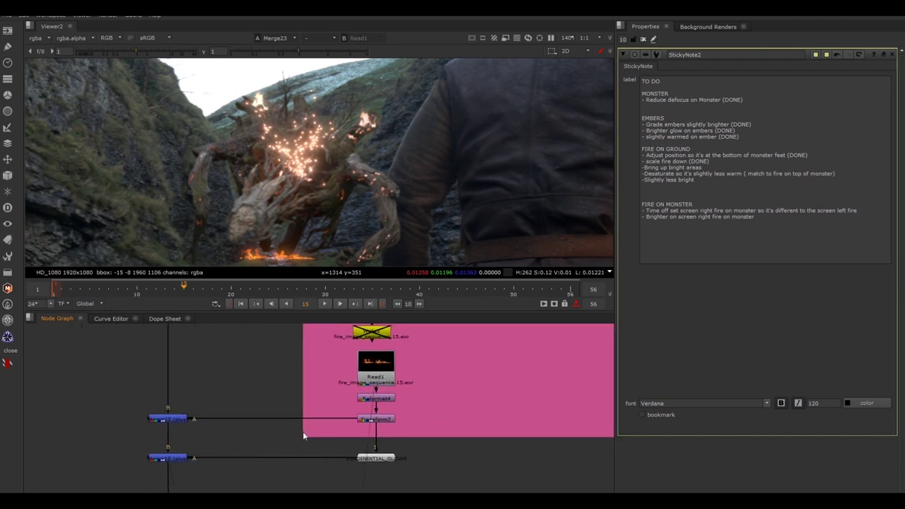
pyautogui.moveTo(455, 400); pyautogui.dragTo(103, 494)
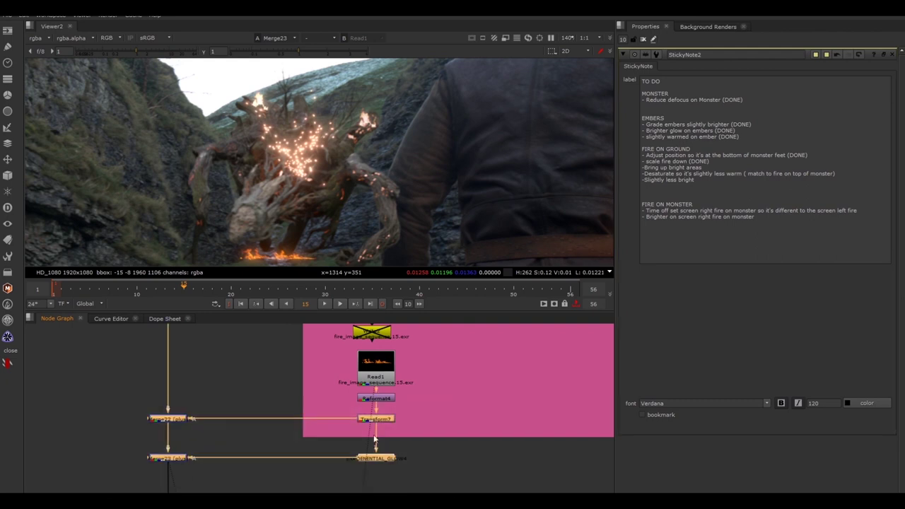
pyautogui.moveTo(379, 422); pyautogui.dragTo(374, 499)
pyautogui.click(426, 468)
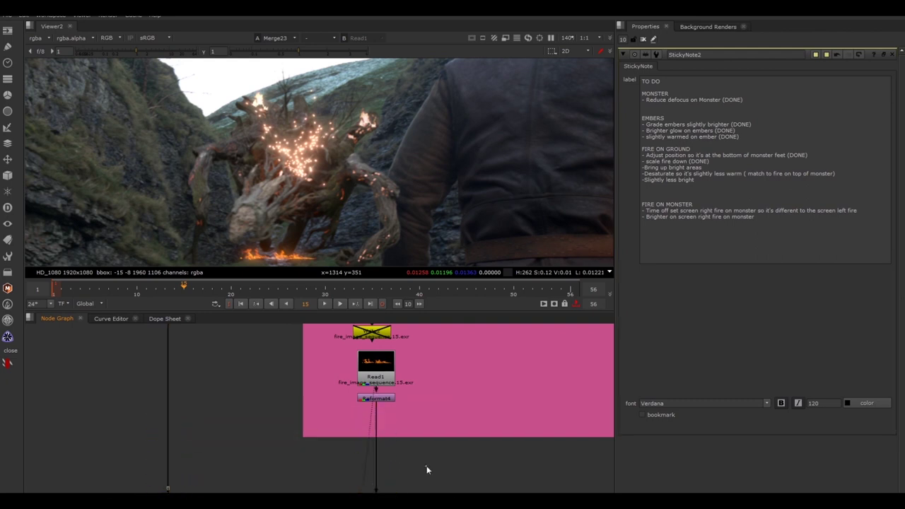
pyautogui.click(642, 39)
# View the output of the EXR Read node and check its full frame and format
pyautogui.scroll(-3, 497, 381)
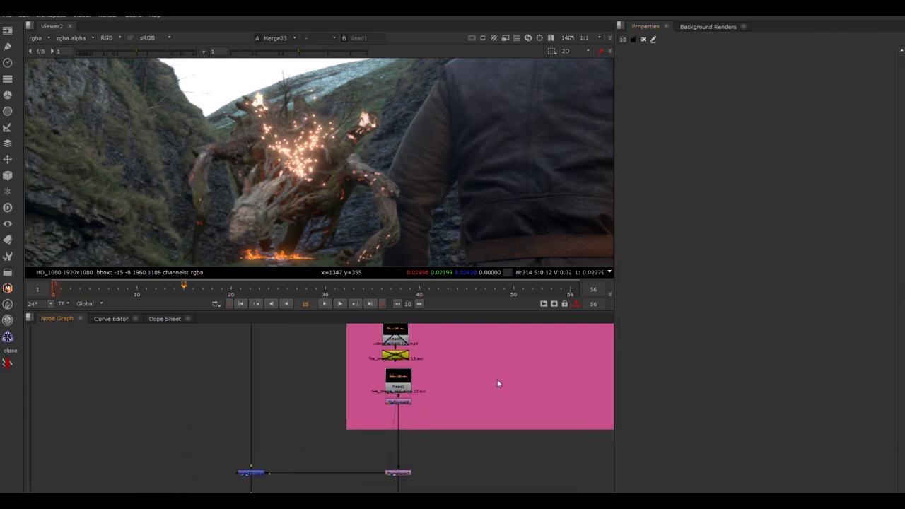
pyautogui.scroll(5, 415, 400)
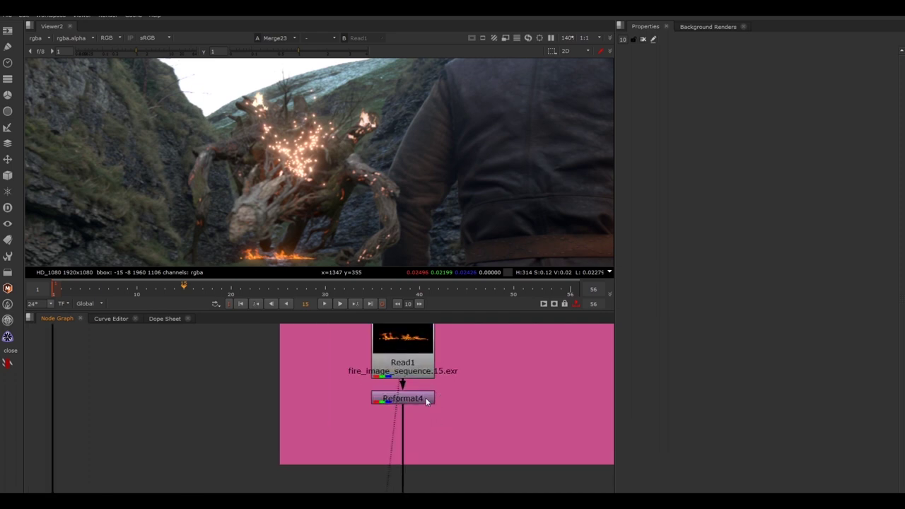
pyautogui.click(403, 362)
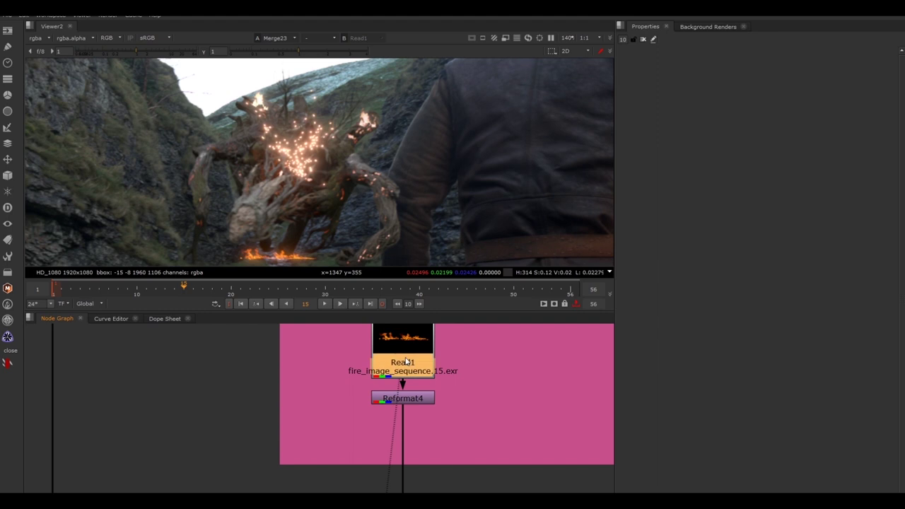
pyautogui.press('1')
pyautogui.scroll(-10, 410, 243)
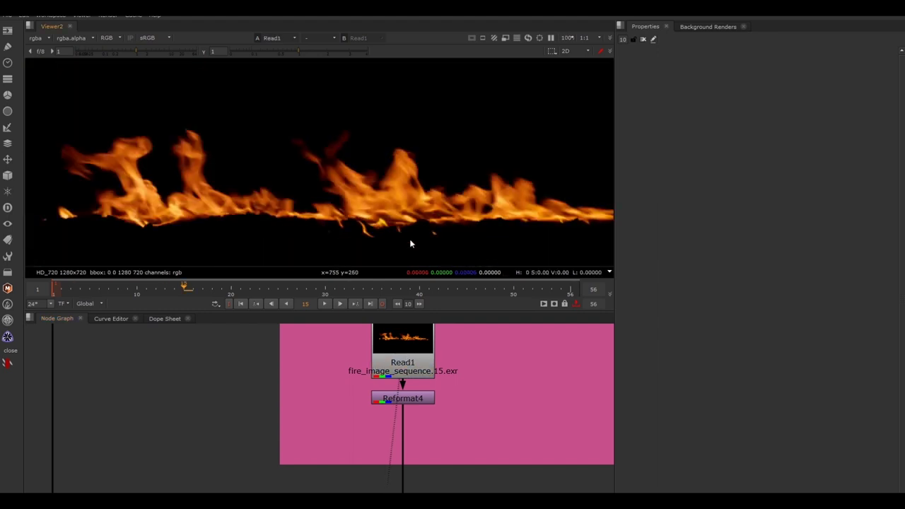
pyautogui.moveTo(410, 240); pyautogui.dragTo(410, 189, button='middle')
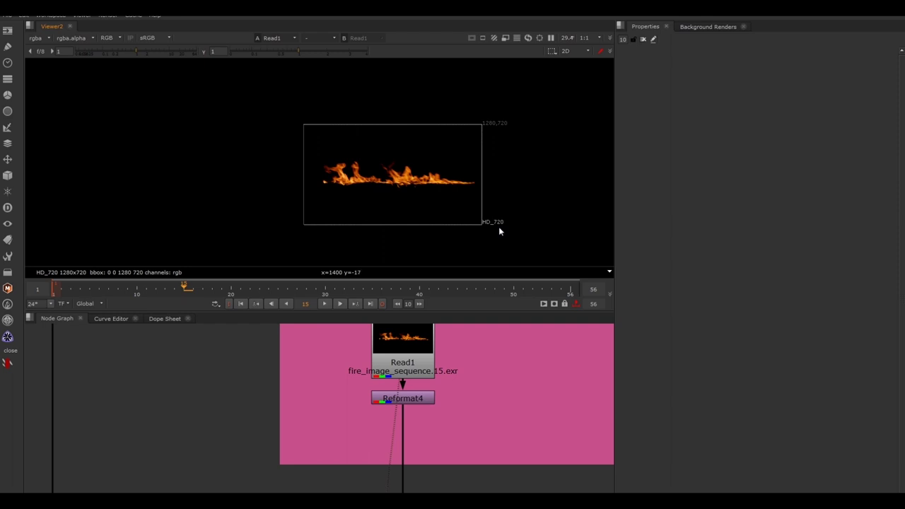
# View the Merge22 composite and inspect the ground fire at the monster's feet
pyautogui.scroll(-4, 254, 412)
pyautogui.moveTo(254, 412); pyautogui.dragTo(327, 392, button='middle')
pyautogui.click(238, 469)
pyautogui.press('1')
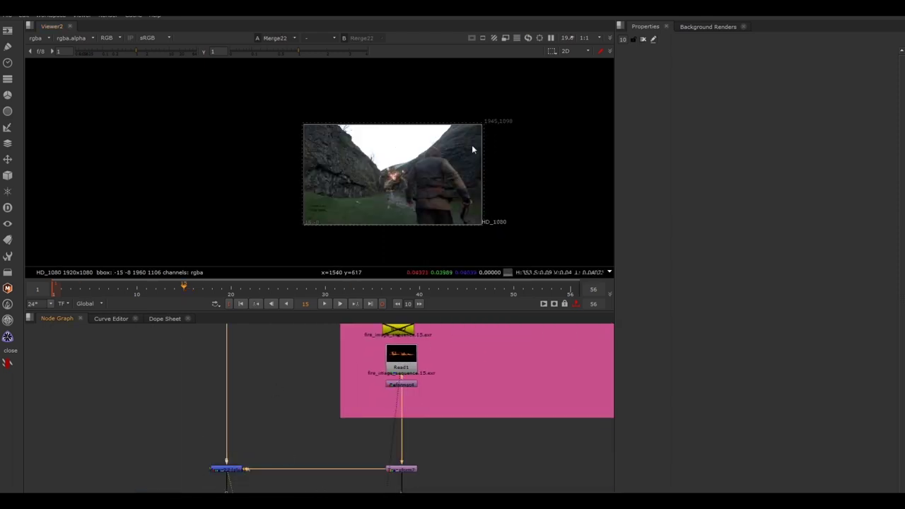
pyautogui.scroll(6, 394, 190)
pyautogui.scroll(2, 394, 189)
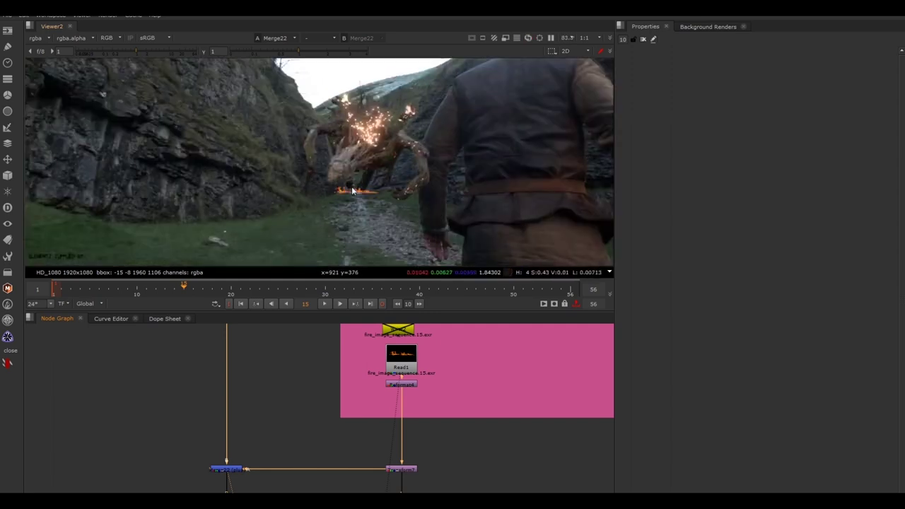
pyautogui.scroll(3, 387, 362)
# Compare the frame format of the EXR Read node's output with that of Reformat4
pyautogui.click(404, 371)
pyautogui.press('1')
pyautogui.click(422, 402)
pyautogui.scroll(-5, 458, 175)
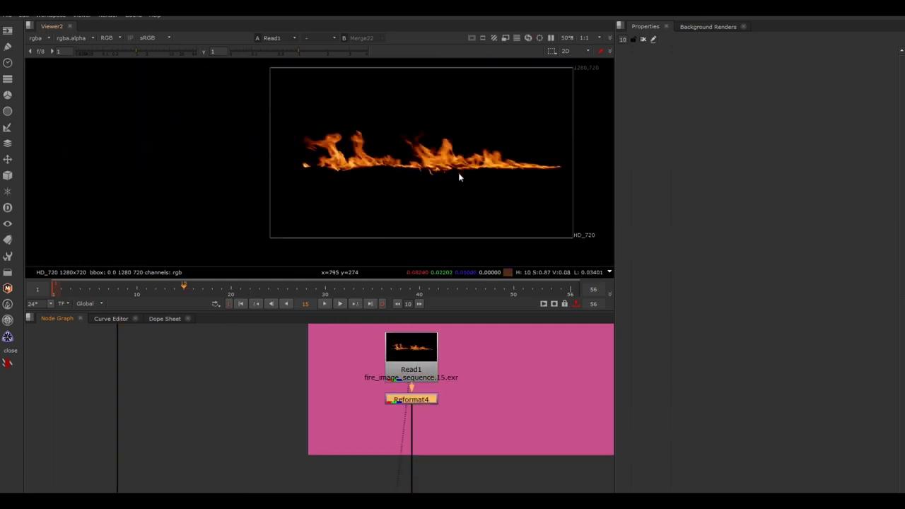
pyautogui.press('1')
pyautogui.scroll(-3, 459, 178)
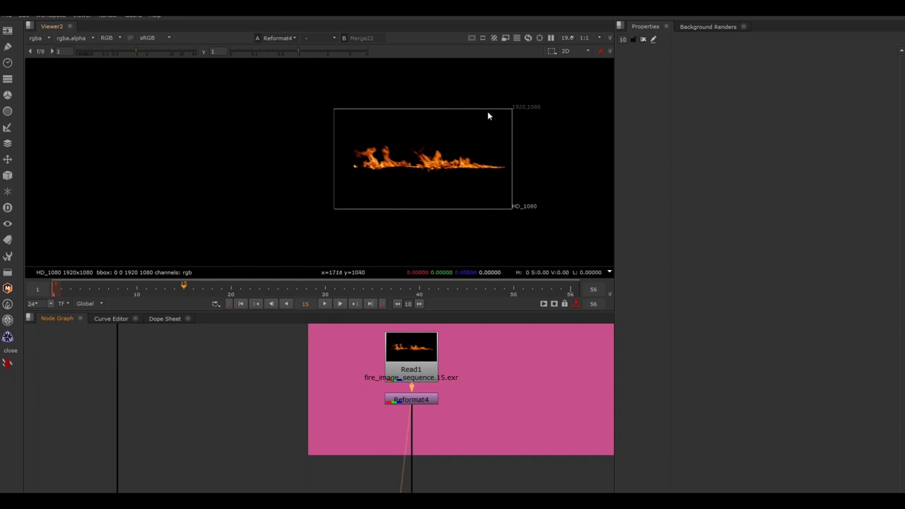
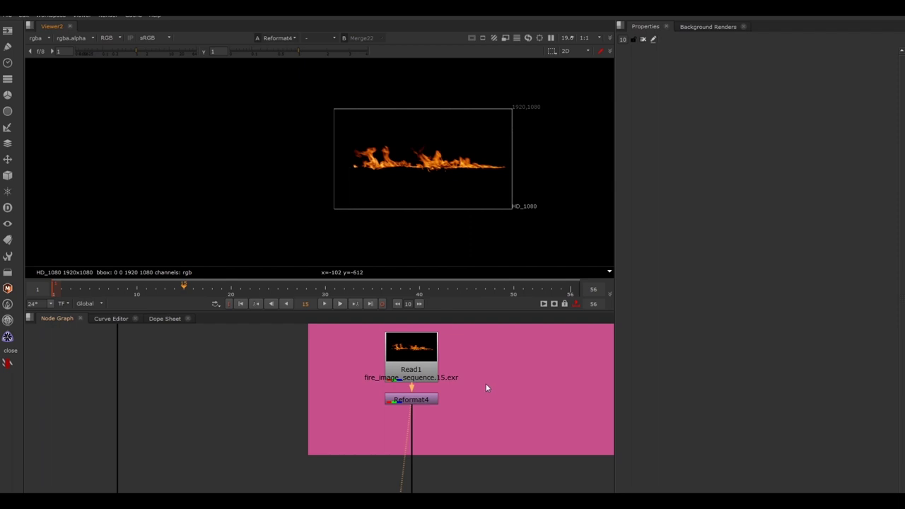
# Check Read1's output against Reformat4's once more and open Reformat4's properties to examine its format settings
pyautogui.moveTo(488, 377); pyautogui.dragTo(397, 419)
pyautogui.click(430, 357)
pyautogui.press('1')
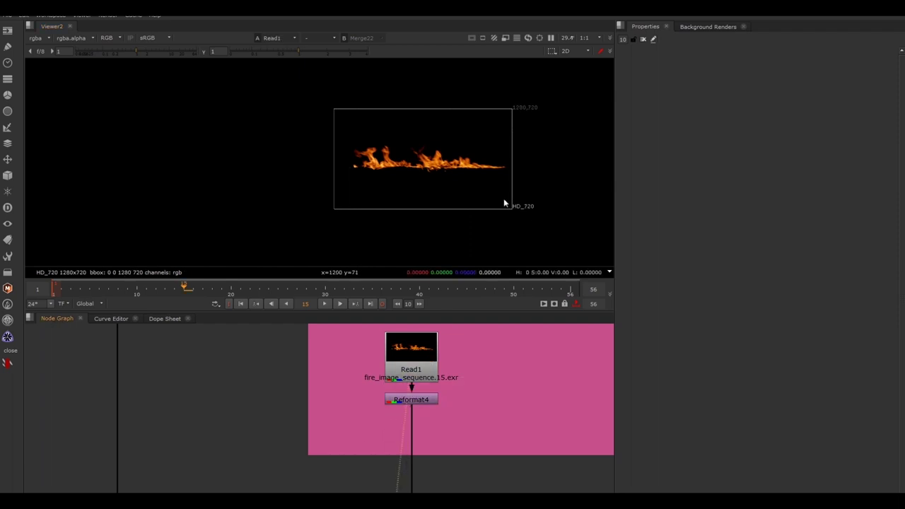
pyautogui.click(427, 400)
pyautogui.press('1')
pyautogui.doubleClick(428, 401)
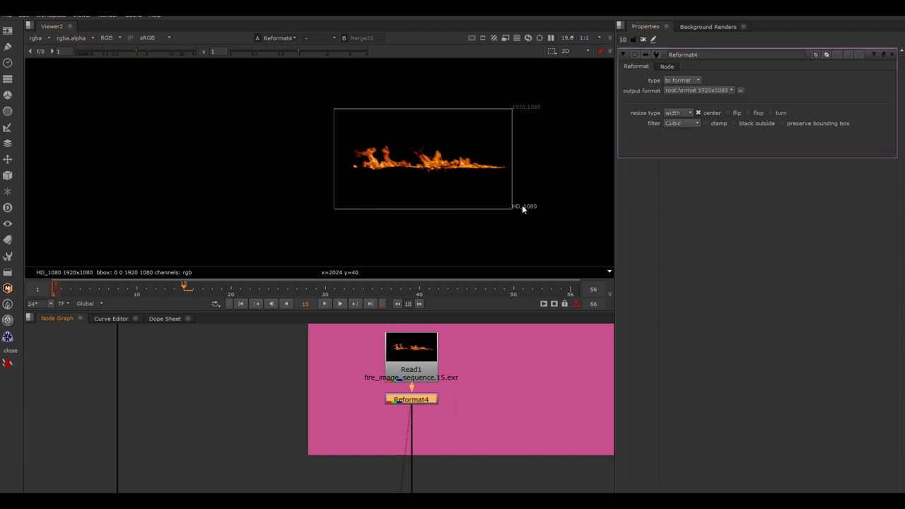
pyautogui.moveTo(549, 94); pyautogui.dragTo(264, 208)
pyautogui.moveTo(293, 79); pyautogui.dragTo(606, 245)
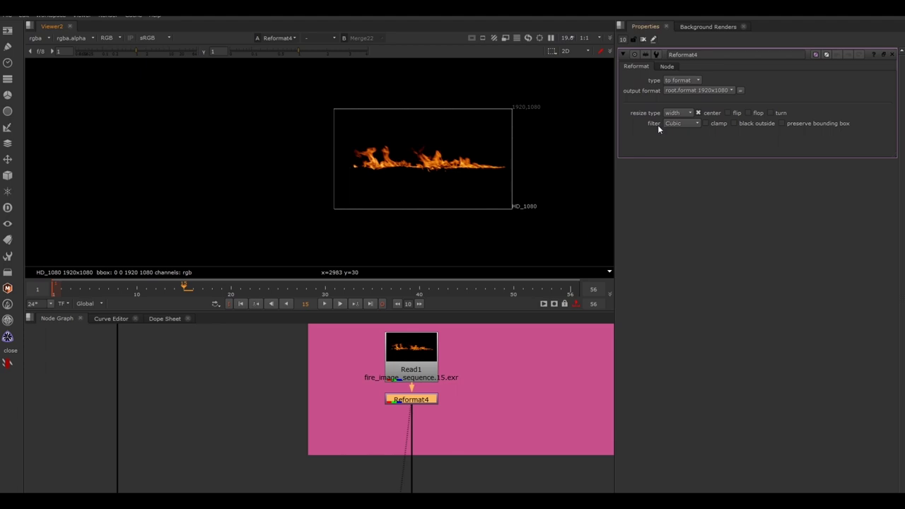
# Check the available output formats of Reformat4, keeping root.format 1920x1080
pyautogui.click(676, 91)
pyautogui.click(696, 107)
pyautogui.click(526, 439)
pyautogui.moveTo(490, 367); pyautogui.dragTo(332, 423)
pyautogui.click(427, 427)
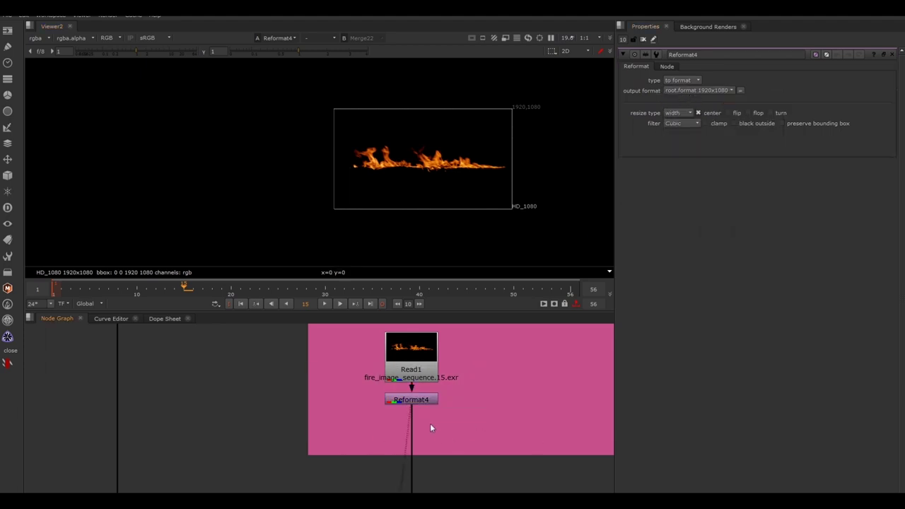
# View the Merge23 composite and read the FIRE ON GROUND items in the TO DO note
pyautogui.moveTo(446, 445); pyautogui.dragTo(468, 429, button='middle')
pyautogui.scroll(-4, 489, 440)
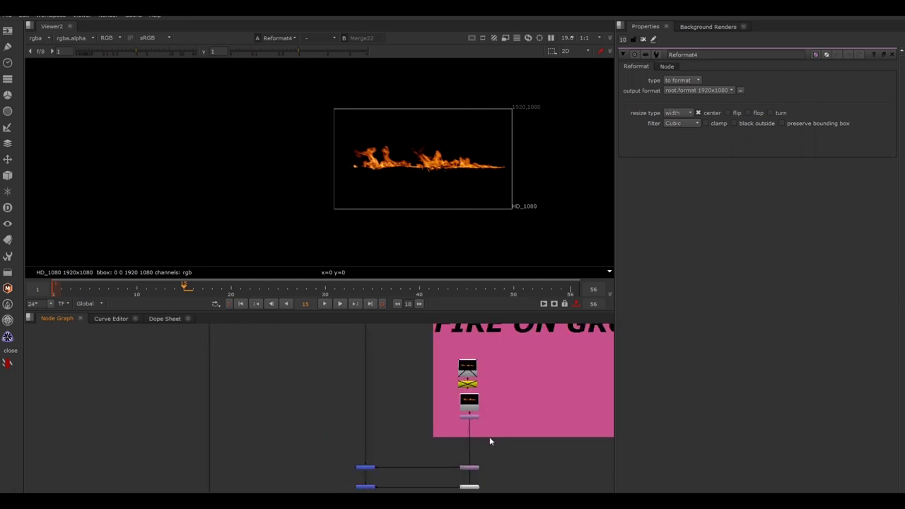
pyautogui.click(371, 486)
pyautogui.press('1')
pyautogui.scroll(-8, 387, 488)
pyautogui.moveTo(432, 483); pyautogui.dragTo(418, 350, button='middle')
pyautogui.moveTo(410, 487); pyautogui.dragTo(406, 465, button='middle')
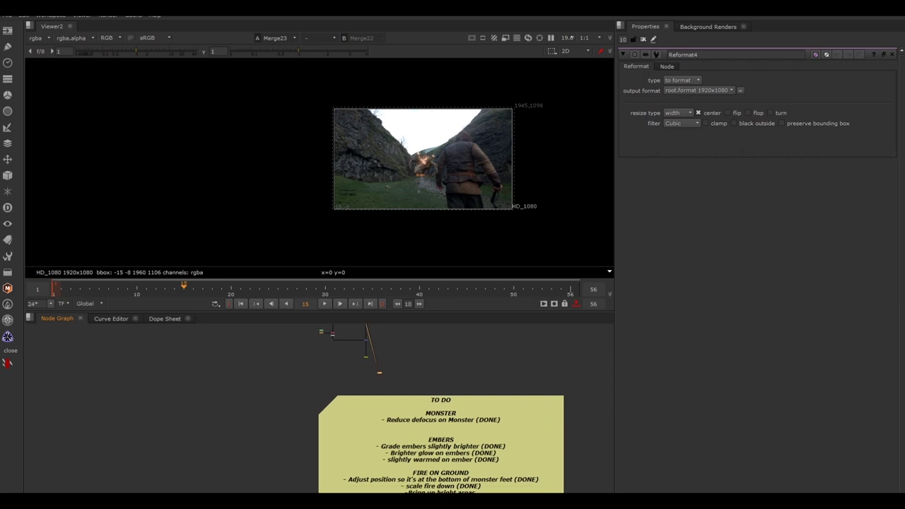
pyautogui.moveTo(447, 383); pyautogui.dragTo(442, 485, button='middle')
pyautogui.moveTo(416, 395); pyautogui.dragTo(422, 491, button='middle')
pyautogui.scroll(5, 392, 488)
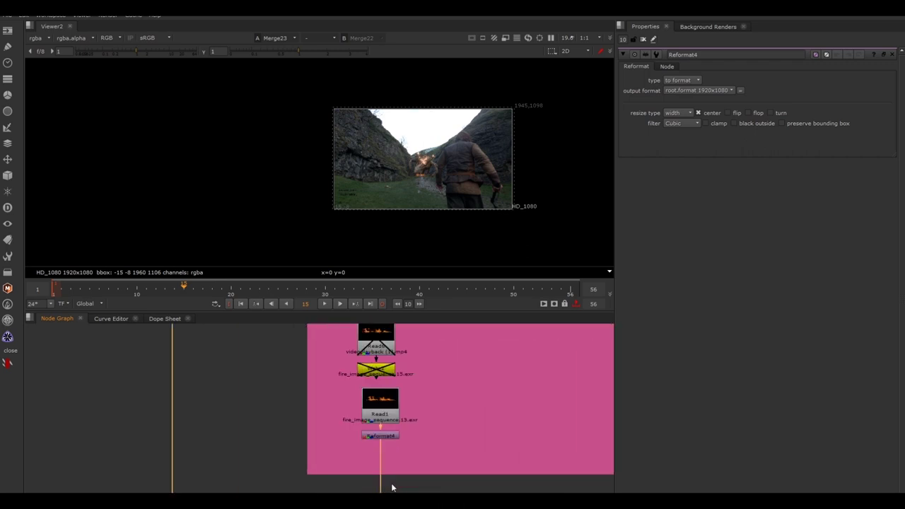
# Add a Saturation node after Reformat4 in the FIRE ON GROUND branch and space it slightly below
pyautogui.click(387, 429)
pyautogui.click(436, 429)
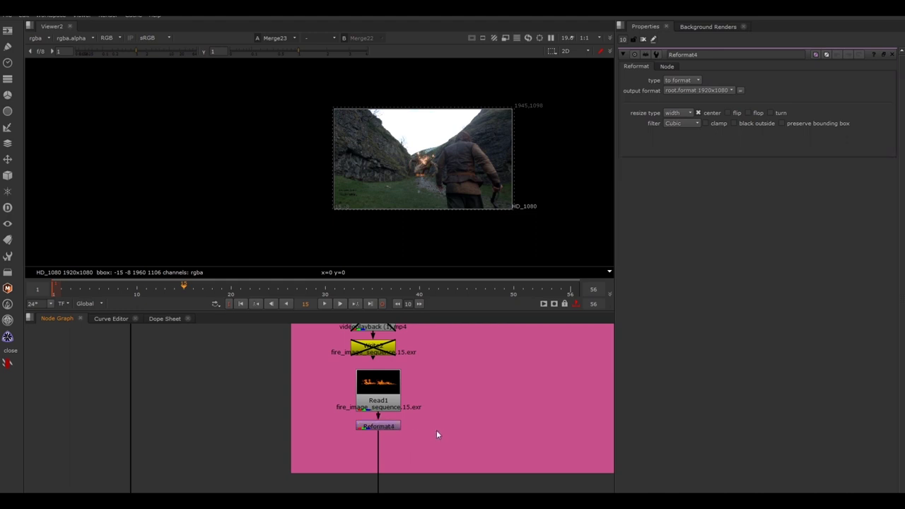
pyautogui.scroll(3, 387, 414)
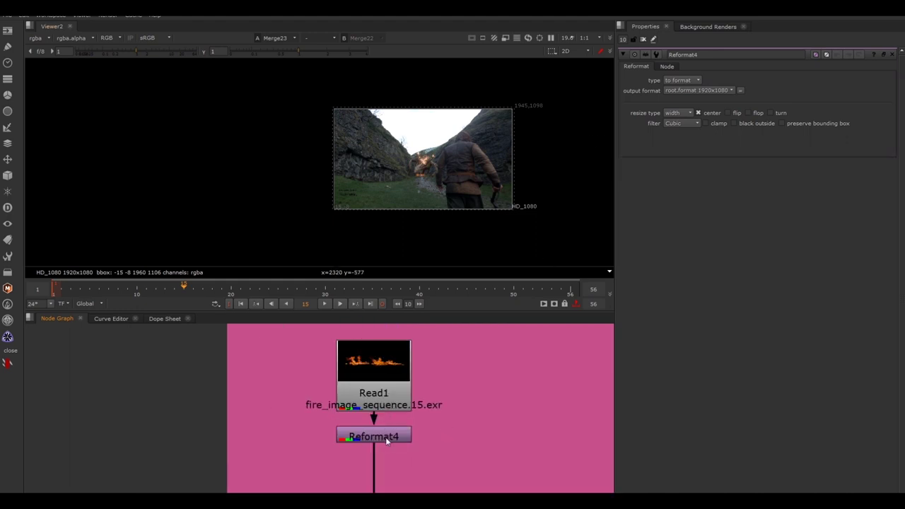
pyautogui.moveTo(386, 440); pyautogui.dragTo(426, 395, button='middle')
pyautogui.scroll(-2, 426, 396)
pyautogui.click(426, 393)
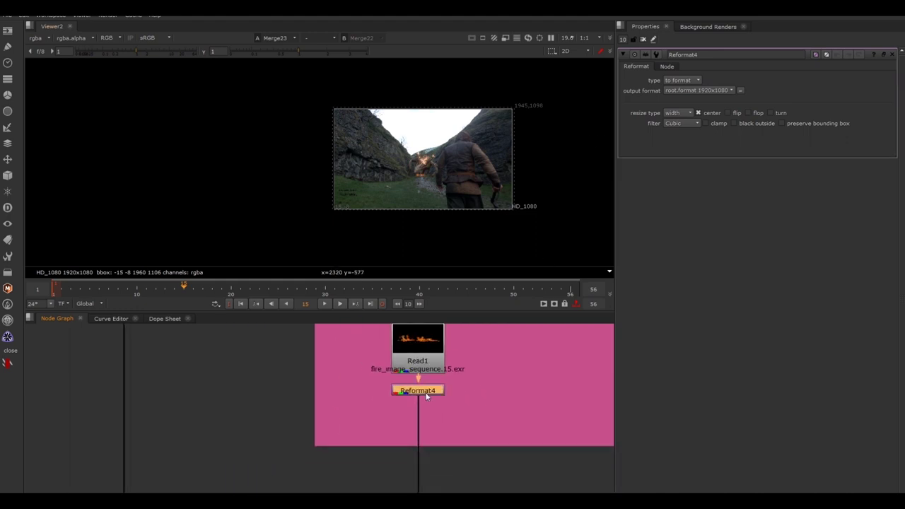
pyautogui.press('Tab')
pyautogui.write('satur')
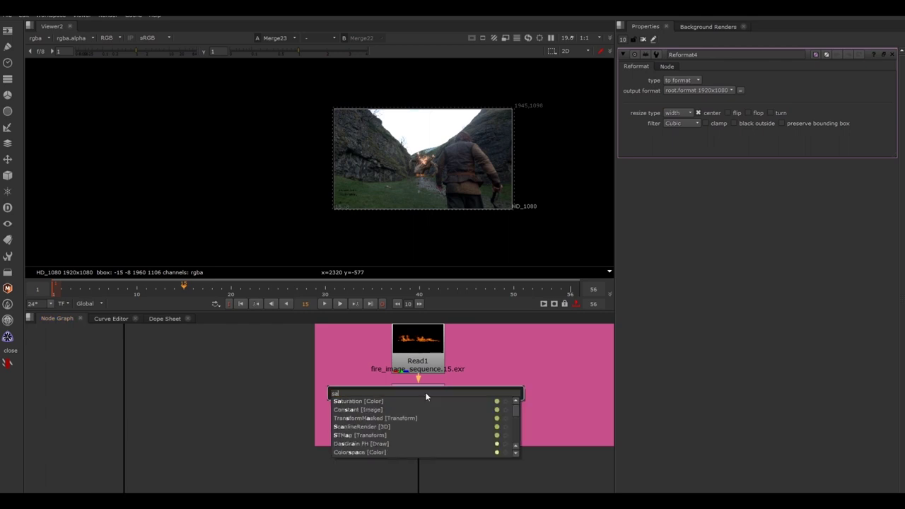
pyautogui.click(387, 400)
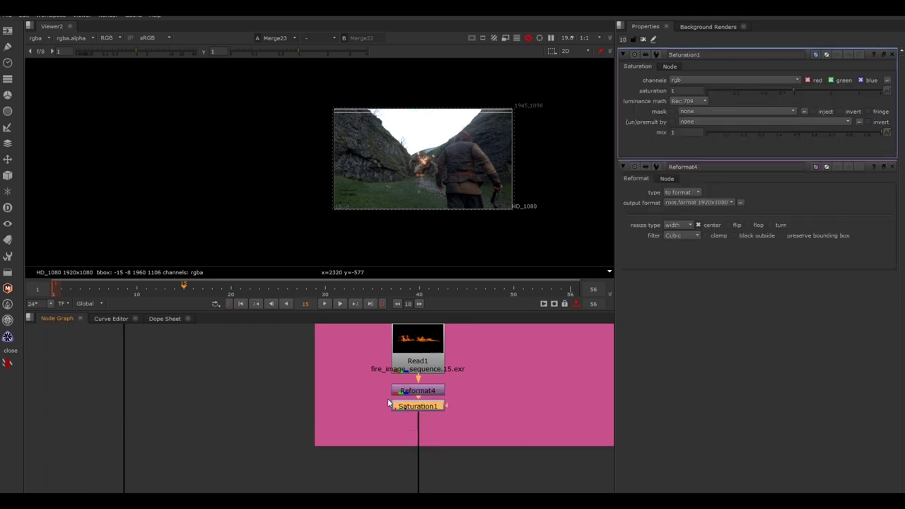
pyautogui.moveTo(428, 407); pyautogui.dragTo(427, 423)
# Try different saturation levels on the ground fire against the monster's fire and set Saturation1's saturation to 0.54
pyautogui.scroll(10, 436, 173)
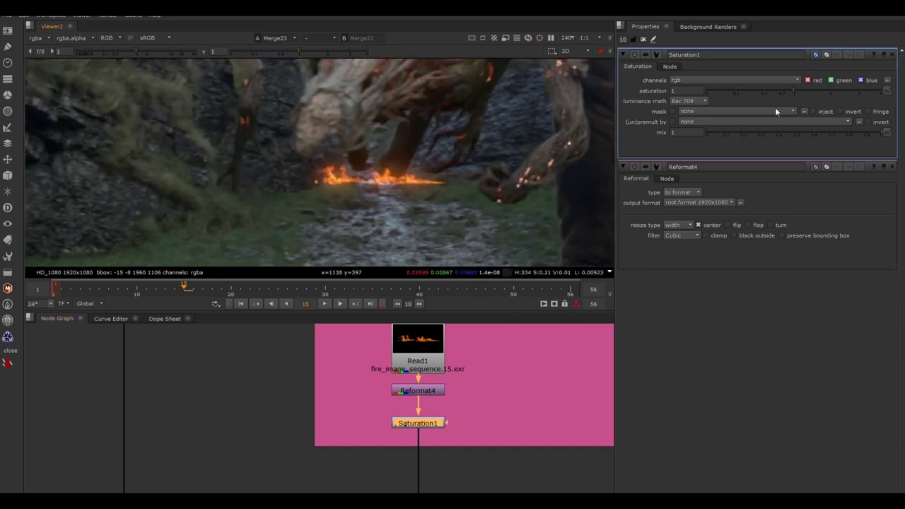
pyautogui.moveTo(800, 89); pyautogui.dragTo(869, 86)
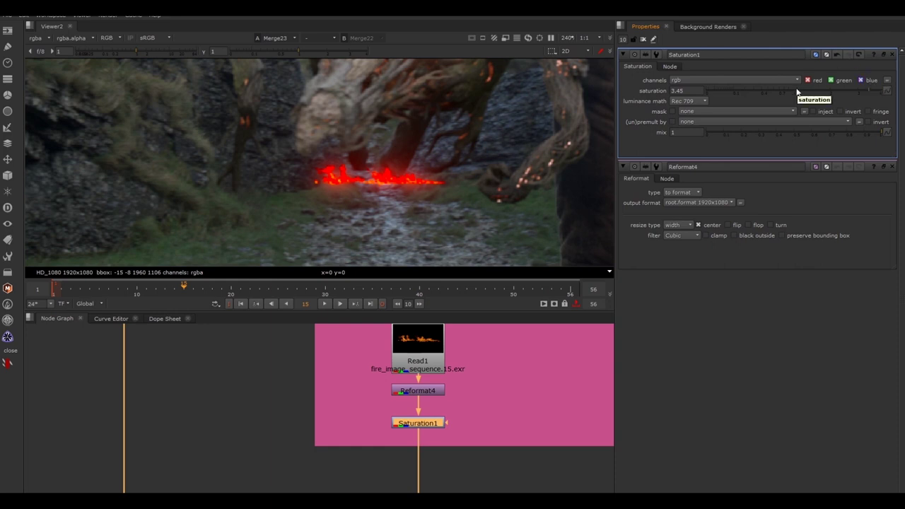
pyautogui.moveTo(796, 88); pyautogui.dragTo(777, 92)
pyautogui.scroll(-1, 436, 143)
pyautogui.scroll(-2, 437, 143)
pyautogui.moveTo(441, 127); pyautogui.dragTo(442, 188, button='middle')
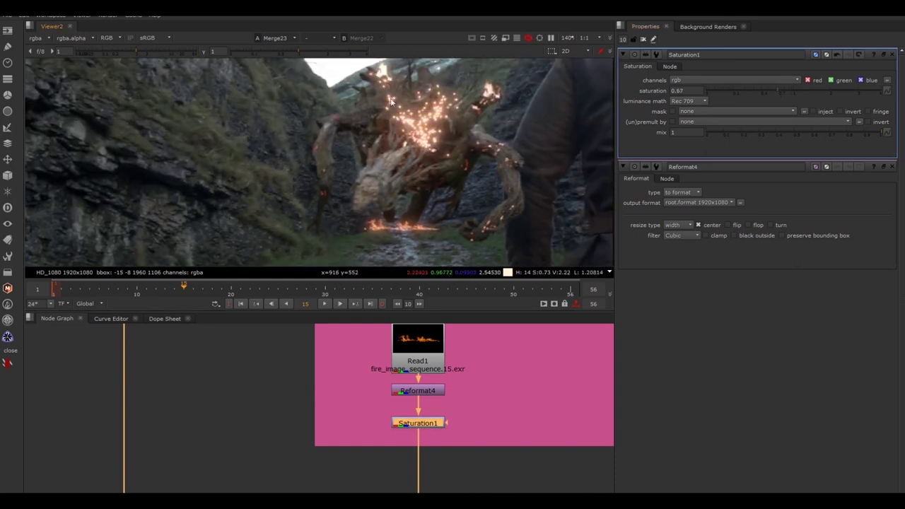
pyautogui.click(783, 92)
pyautogui.click(779, 91)
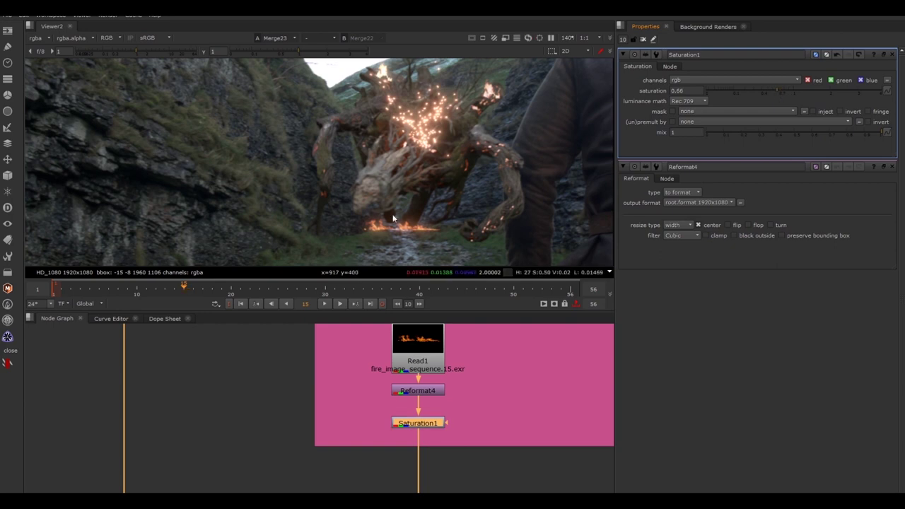
pyautogui.click(794, 92)
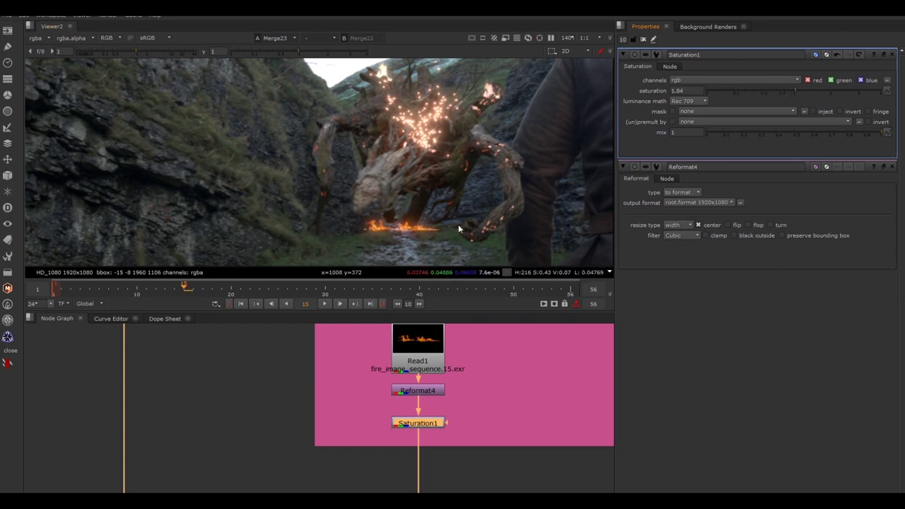
pyautogui.moveTo(793, 92); pyautogui.dragTo(771, 92)
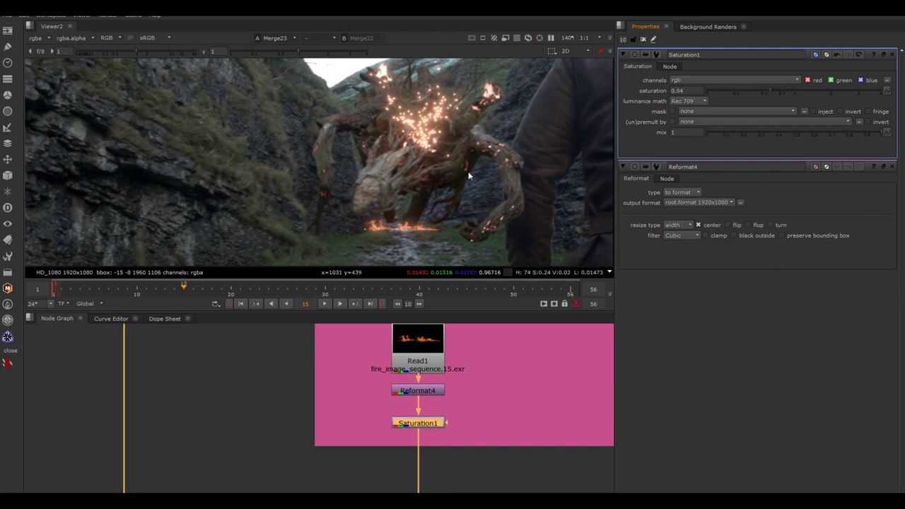
# Review the remaining FIRE ON GROUND items in the TO DO note and compare the fire sections of the script
pyautogui.click(491, 392)
pyautogui.scroll(-5, 491, 392)
pyautogui.scroll(-2, 490, 393)
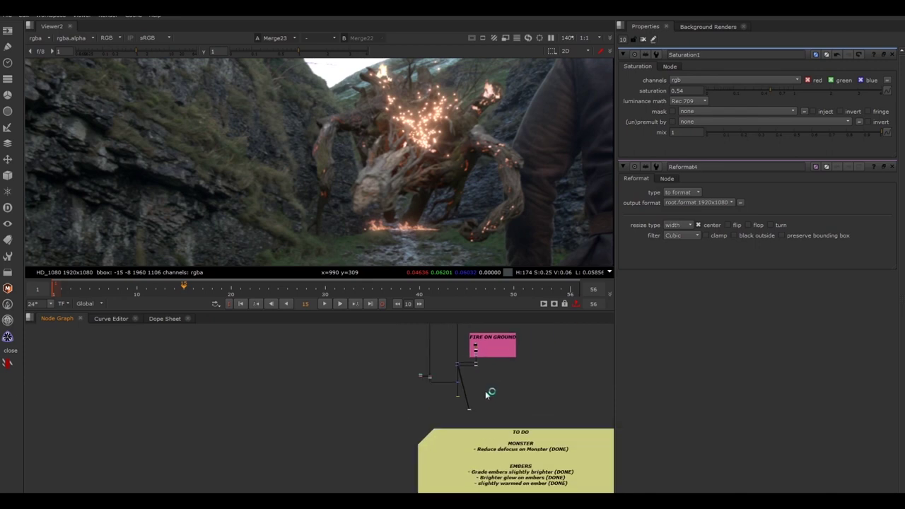
pyautogui.scroll(4, 474, 468)
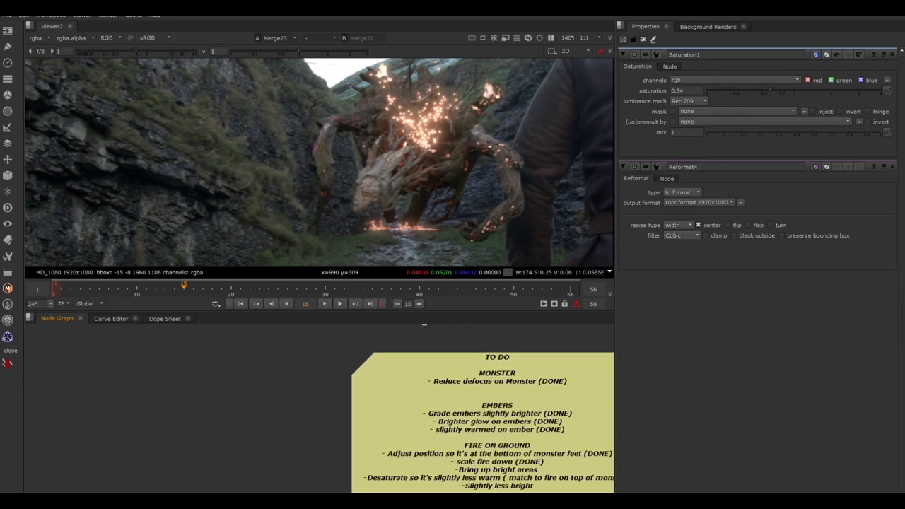
pyautogui.moveTo(480, 470); pyautogui.dragTo(445, 468, button='middle')
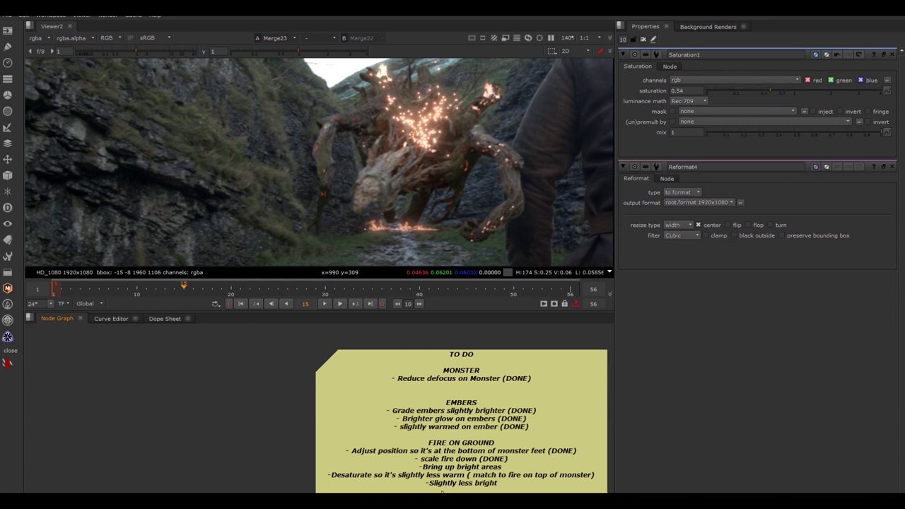
pyautogui.moveTo(468, 400); pyautogui.dragTo(458, 496, button='middle')
pyautogui.moveTo(455, 419); pyautogui.dragTo(456, 458, button='middle')
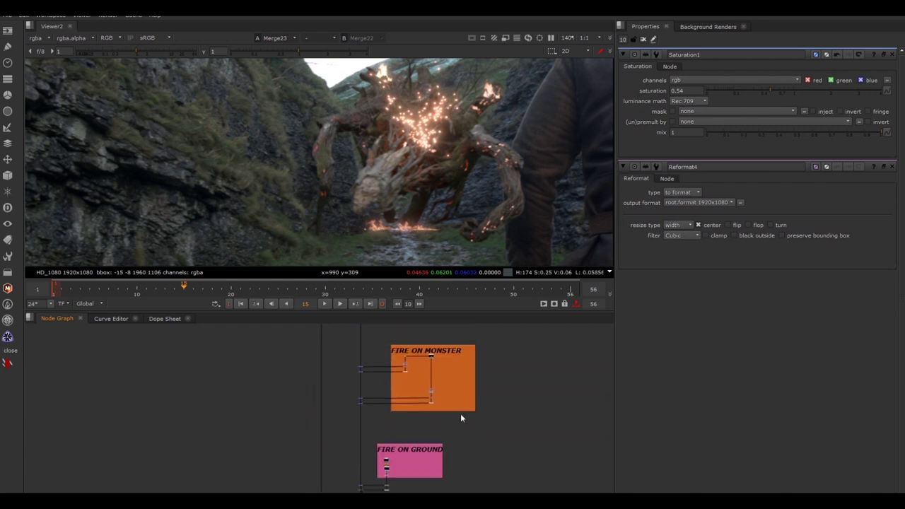
# Add a Grade node after Saturation1 and set its multiply to 0.86 to darken the ground fire
pyautogui.scroll(6, 399, 477)
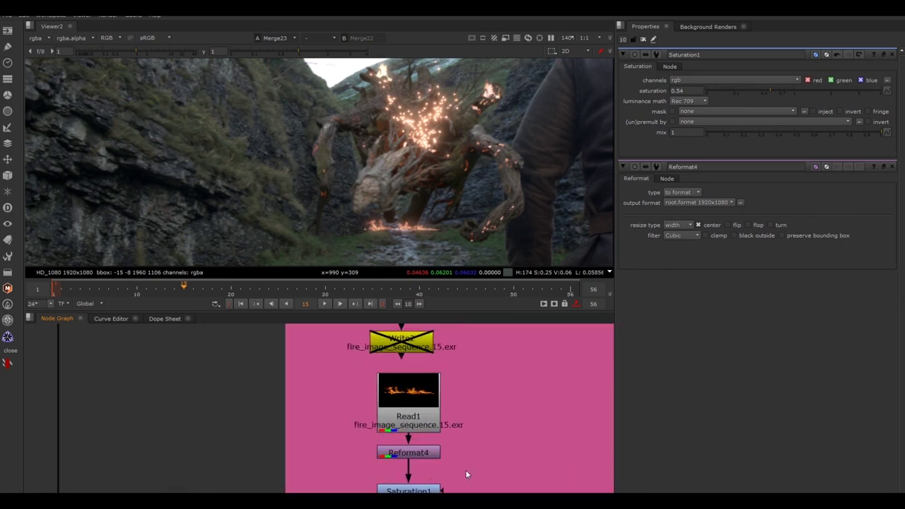
pyautogui.click(410, 490)
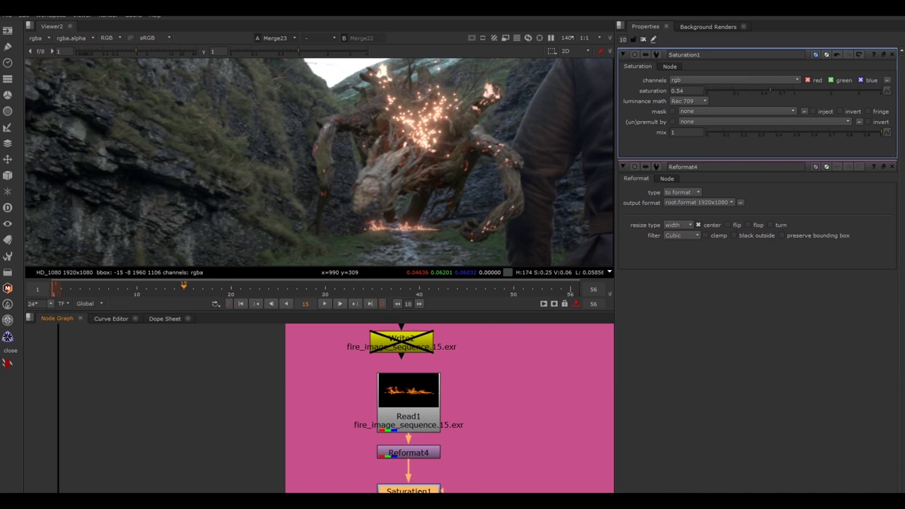
pyautogui.press('g')
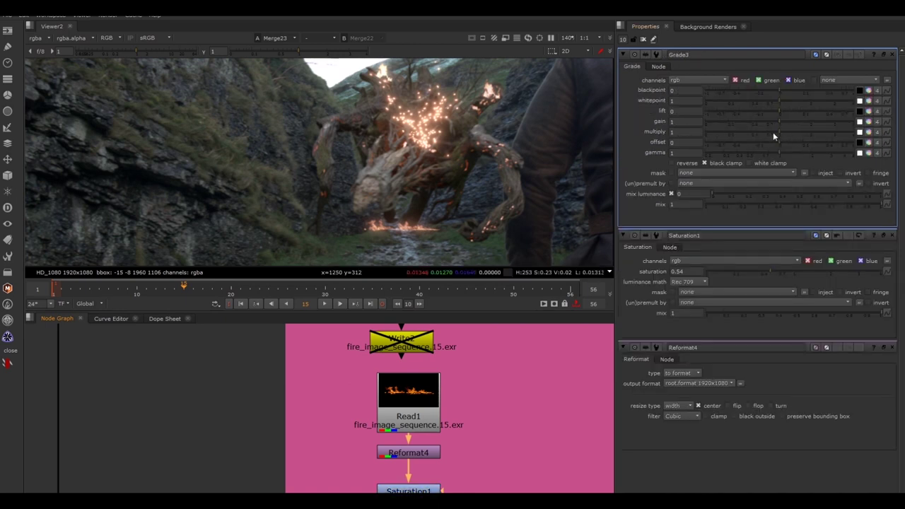
pyautogui.moveTo(776, 132)
pyautogui.mouseDown()
pyautogui.moveTo(741, 134)
pyautogui.moveTo(831, 130)
pyautogui.moveTo(772, 132)
pyautogui.mouseUp()
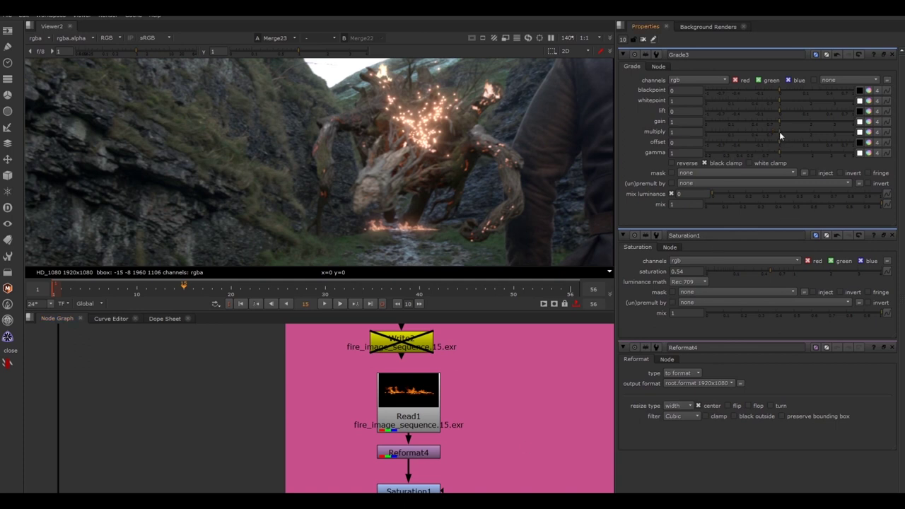
pyautogui.moveTo(779, 132); pyautogui.dragTo(773, 132)
# Reread the TO DO note for the item about bringing up the ground fire's bright areas
pyautogui.scroll(-5, 416, 422)
pyautogui.scroll(-4, 416, 422)
pyautogui.moveTo(453, 453); pyautogui.dragTo(488, 352, button='middle')
pyautogui.scroll(4, 456, 459)
pyautogui.moveTo(470, 468); pyautogui.dragTo(410, 468, button='middle')
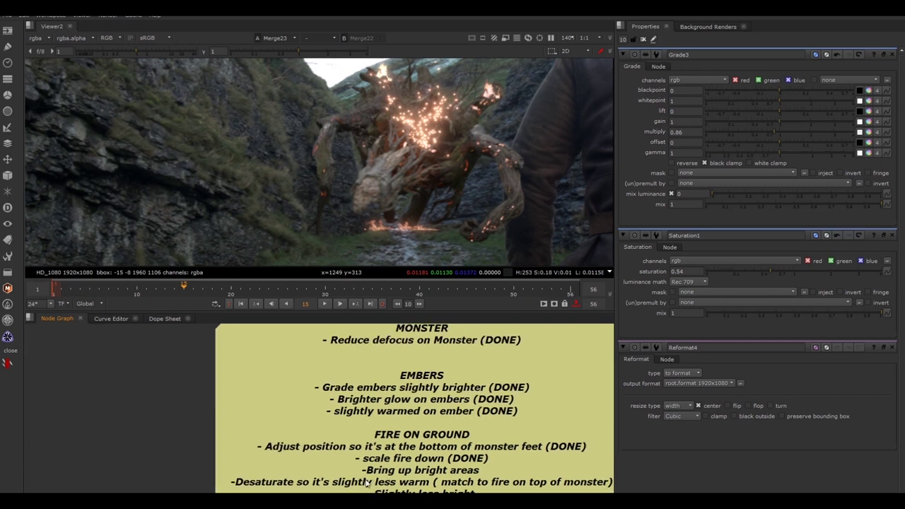
pyautogui.scroll(-2, 389, 470)
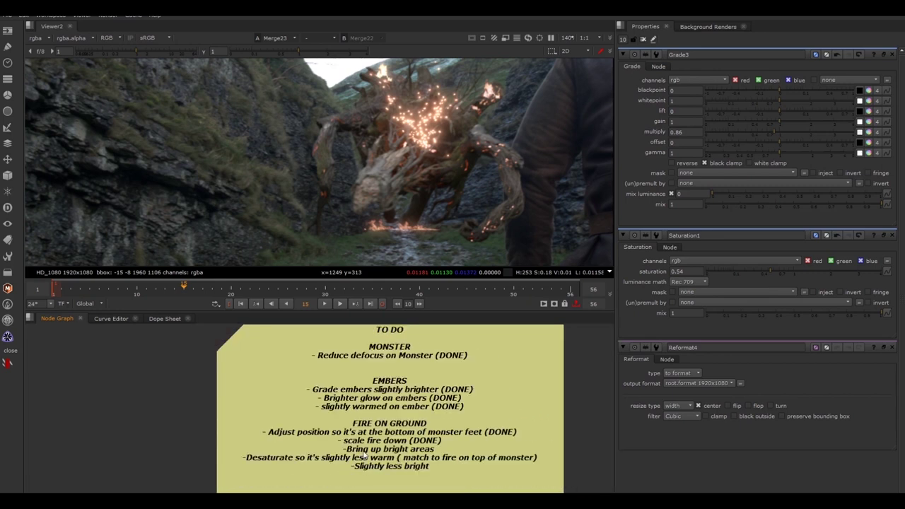
pyautogui.scroll(-4, 364, 456)
# View Grade3's output on its own and set its multiply to 0.94
pyautogui.scroll(5, 389, 462)
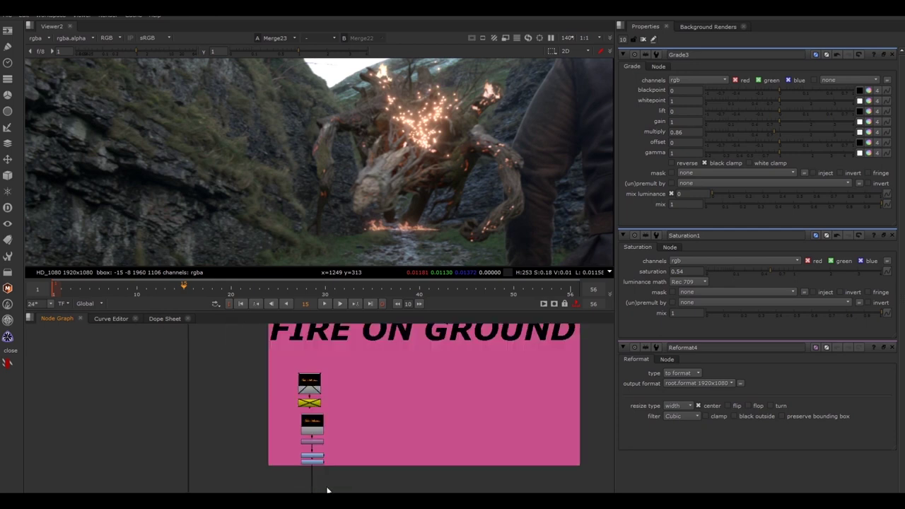
pyautogui.scroll(2, 327, 487)
pyautogui.press('1')
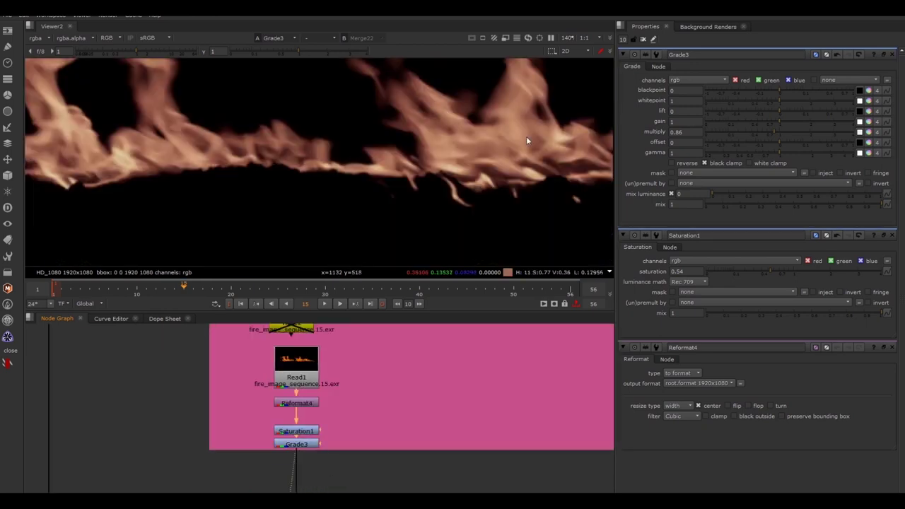
pyautogui.scroll(-3, 526, 135)
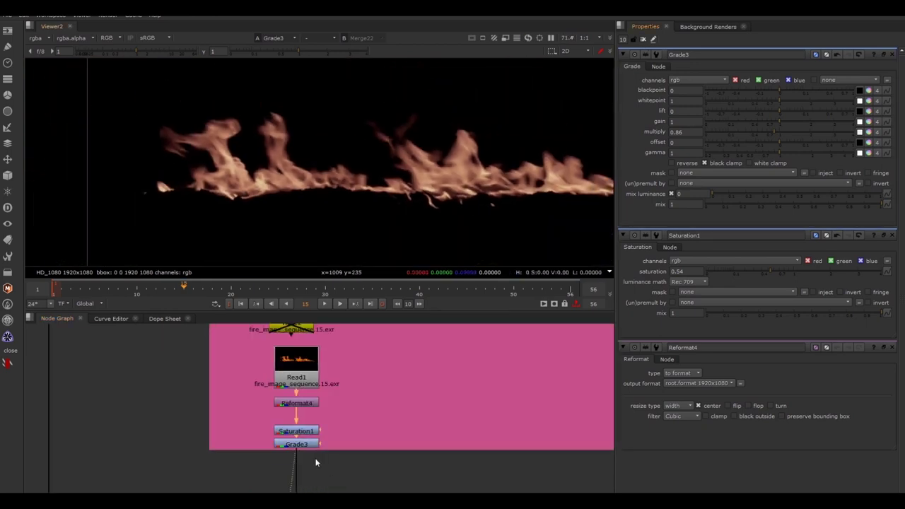
pyautogui.moveTo(787, 131)
pyautogui.mouseDown()
pyautogui.moveTo(730, 121)
pyautogui.moveTo(776, 133)
pyautogui.mouseUp()
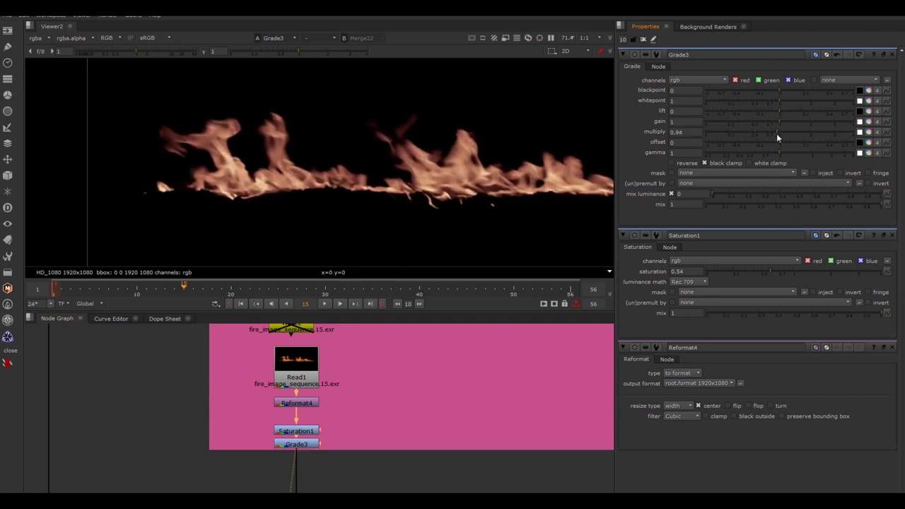
# Close all open node properties and move Saturation1 and Grade3 slightly further below Reformat4
pyautogui.click(644, 39)
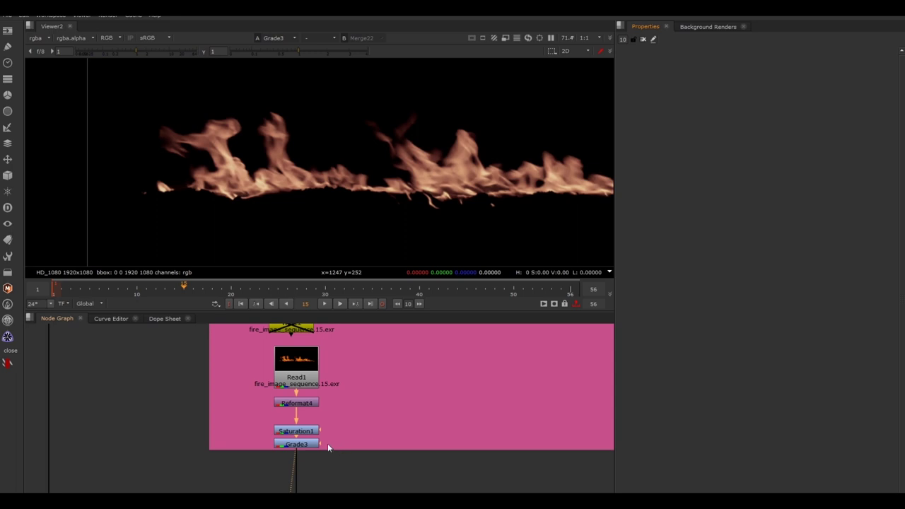
pyautogui.moveTo(357, 413); pyautogui.dragTo(234, 478)
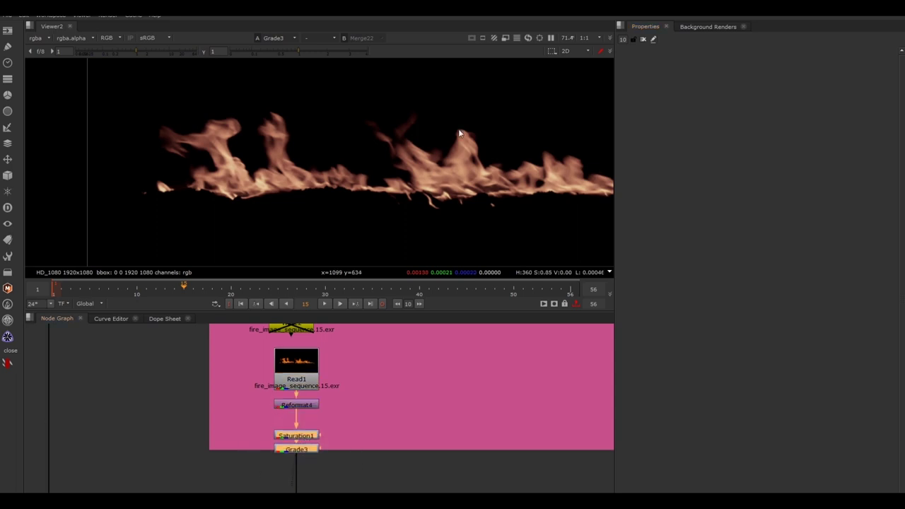
pyautogui.moveTo(459, 132); pyautogui.dragTo(359, 135, button='middle')
pyautogui.scroll(-2, 359, 135)
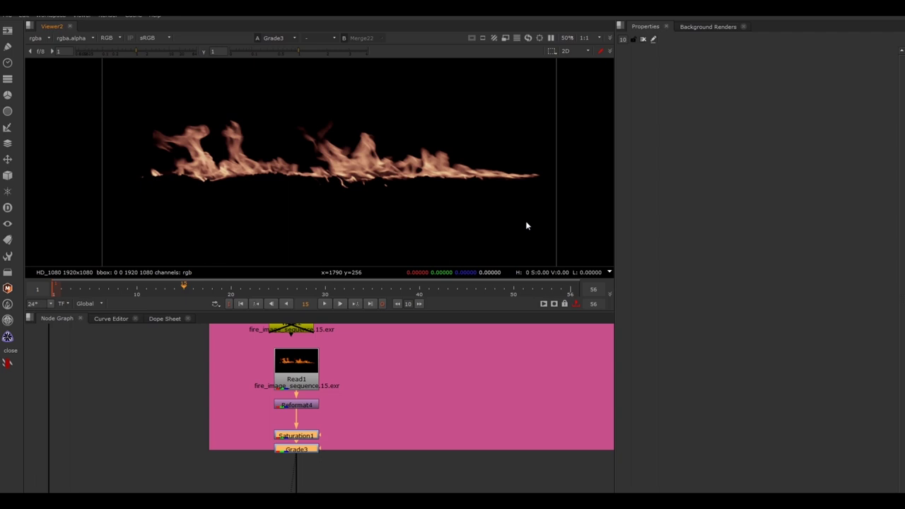
# Add an unconnected Keyer node with the luminance key operation beside the Saturation1 and Grade3 nodes
pyautogui.click(444, 426)
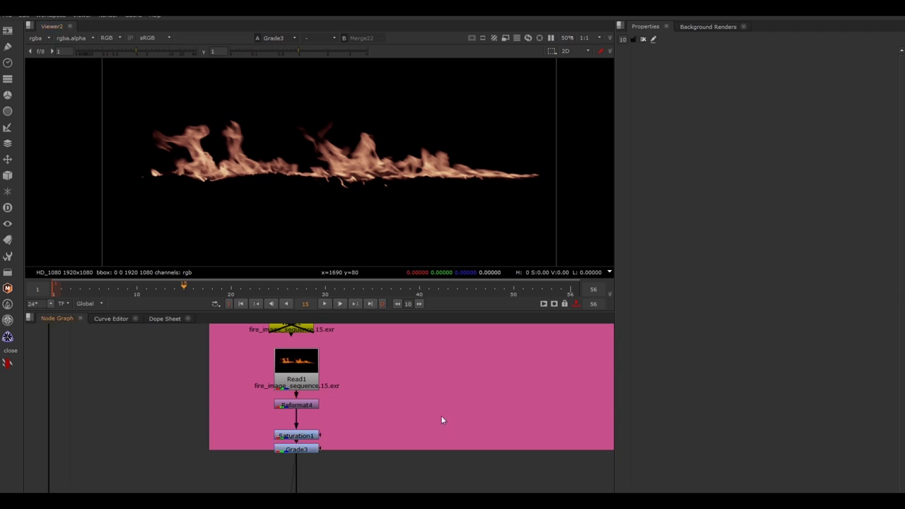
pyautogui.press('Tab')
pyautogui.write('keyer')
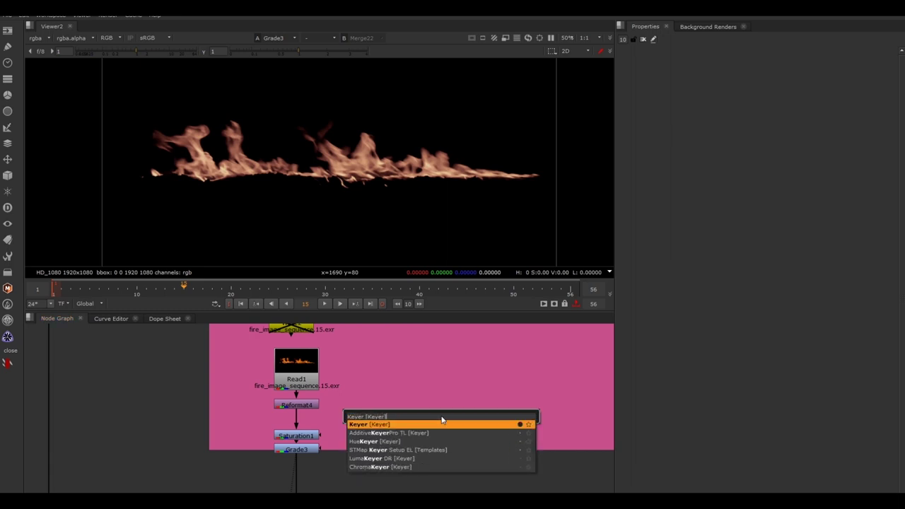
pyautogui.press('Return')
pyautogui.moveTo(441, 420); pyautogui.dragTo(412, 431)
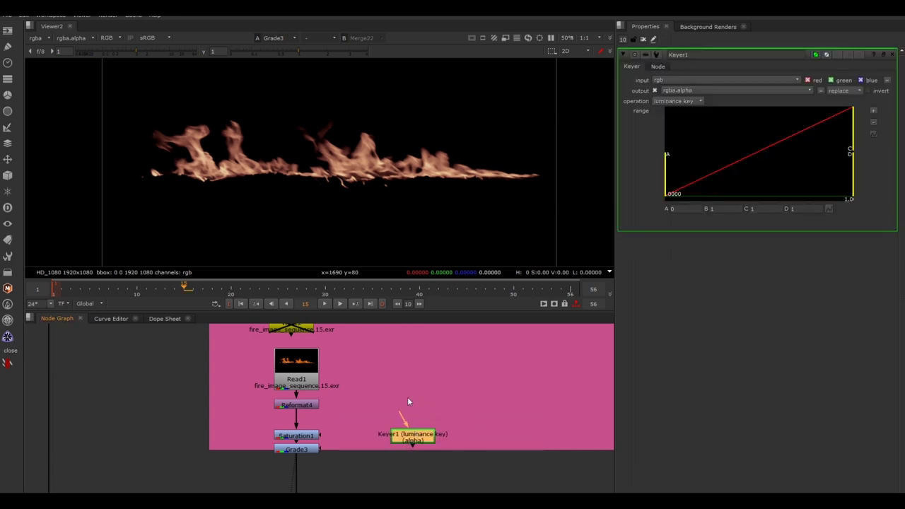
# Delete the unconnected Keyer node and add a fresh Keyer with the luminance key operation beside Saturation1 and Grade3
pyautogui.moveTo(465, 393); pyautogui.dragTo(341, 475)
pyautogui.press('Delete')
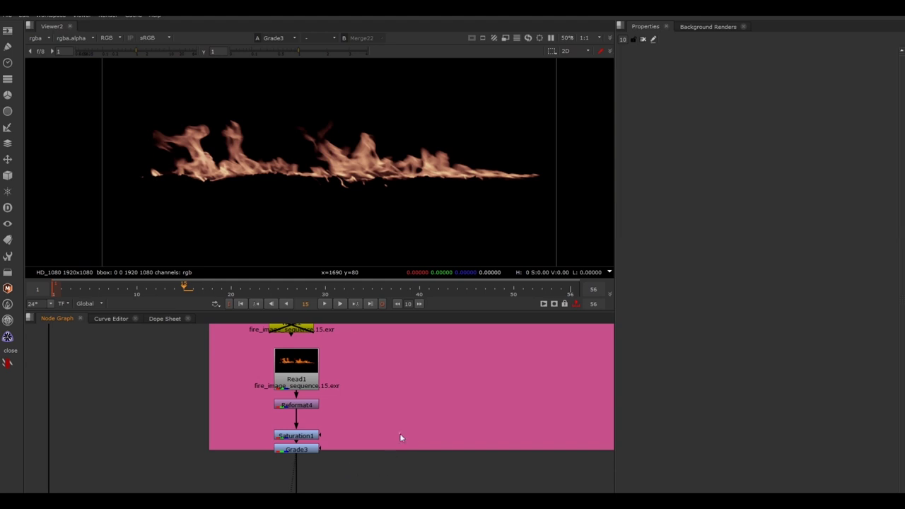
pyautogui.press('Tab')
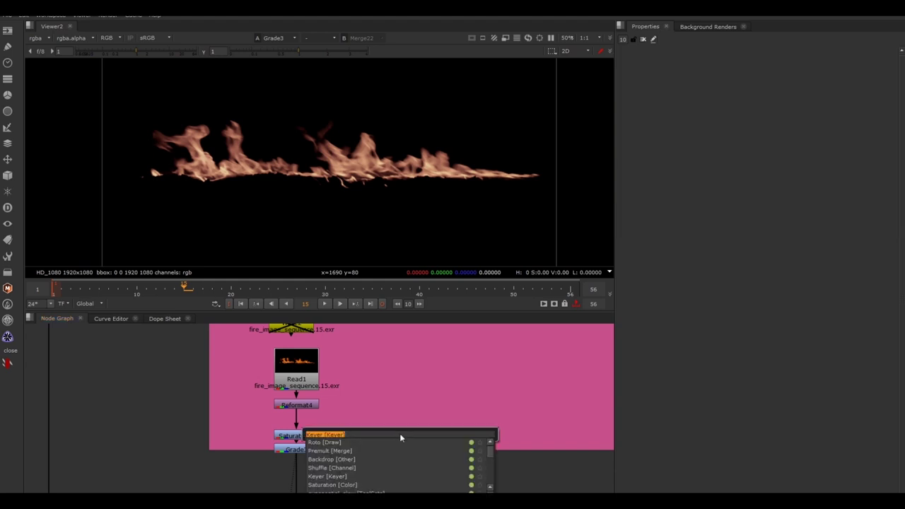
pyautogui.write('keyer')
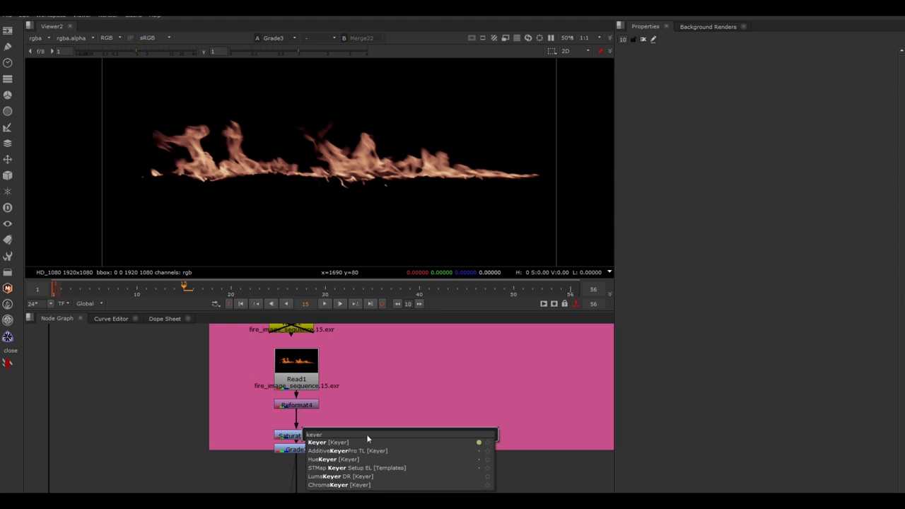
pyautogui.press('Return')
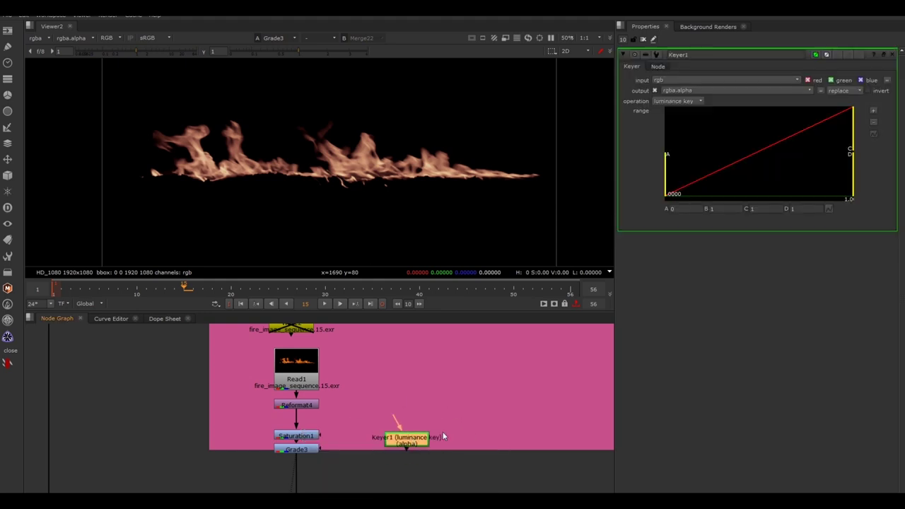
# Connect the Keyer's input to Reformat4, place it slightly lower, and route the connection through a dot level with Reformat4
pyautogui.click(456, 434)
pyautogui.moveTo(396, 422); pyautogui.dragTo(313, 407)
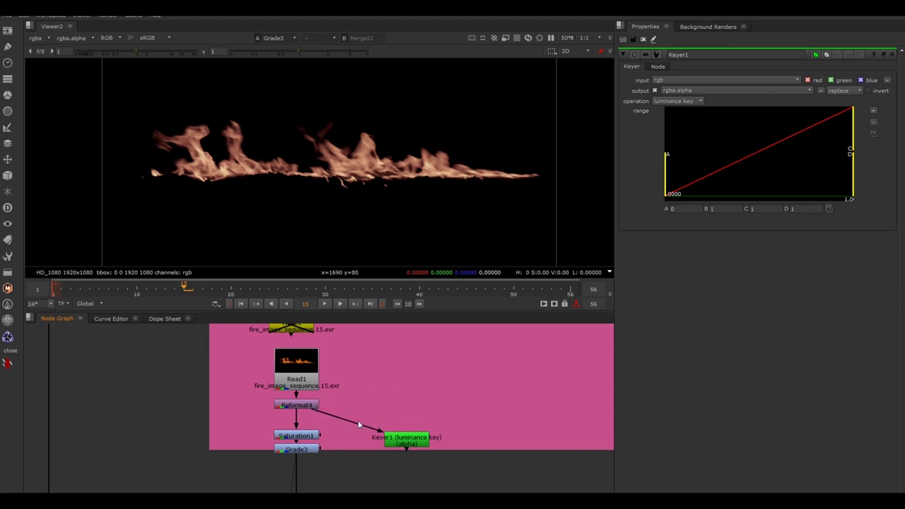
pyautogui.moveTo(389, 438); pyautogui.dragTo(401, 459)
pyautogui.click(367, 450)
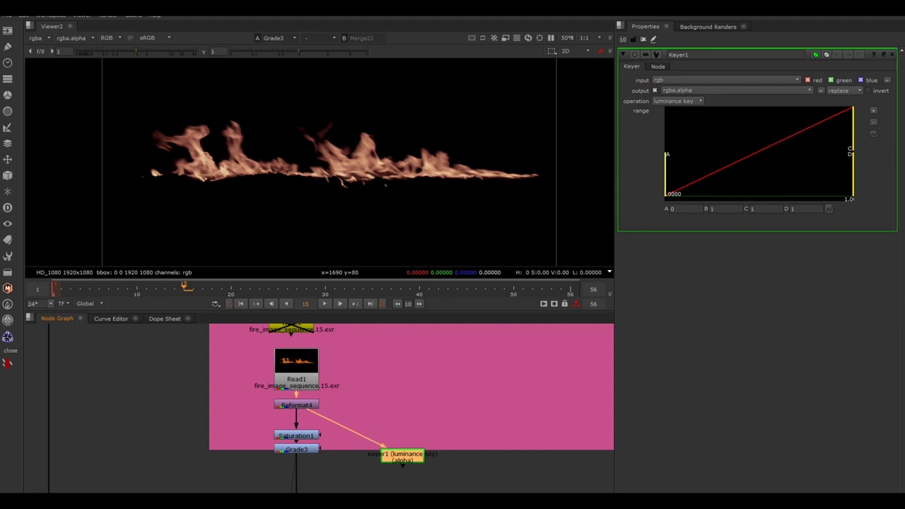
pyautogui.click(388, 412)
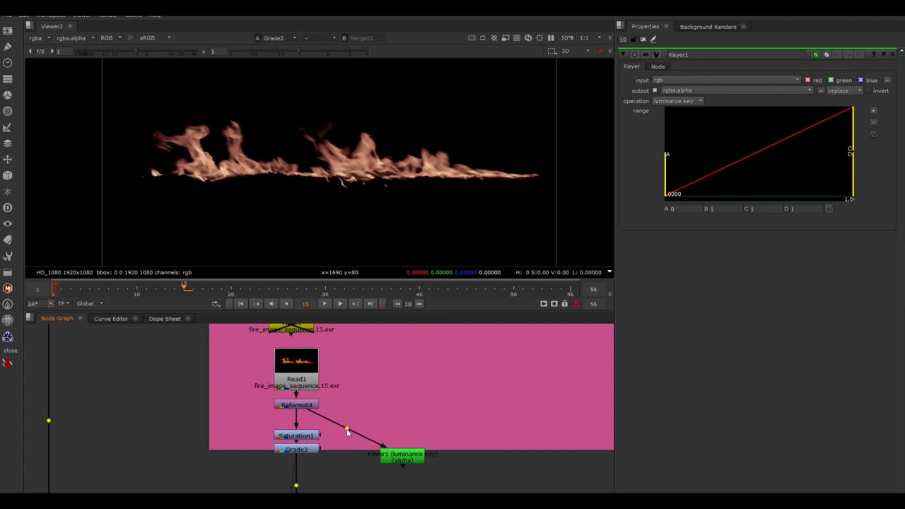
pyautogui.keyDown('ctrl'); pyautogui.moveTo(346, 429); pyautogui.dragTo(402, 404); pyautogui.keyUp('ctrl')
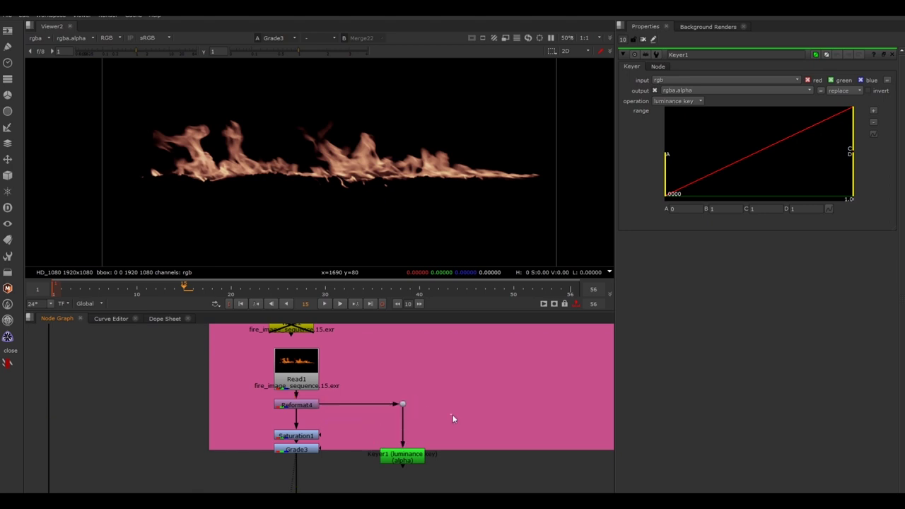
# View Keyer1's output on its own and inspect its alpha channel against the color image
pyautogui.click(411, 458)
pyautogui.press('1')
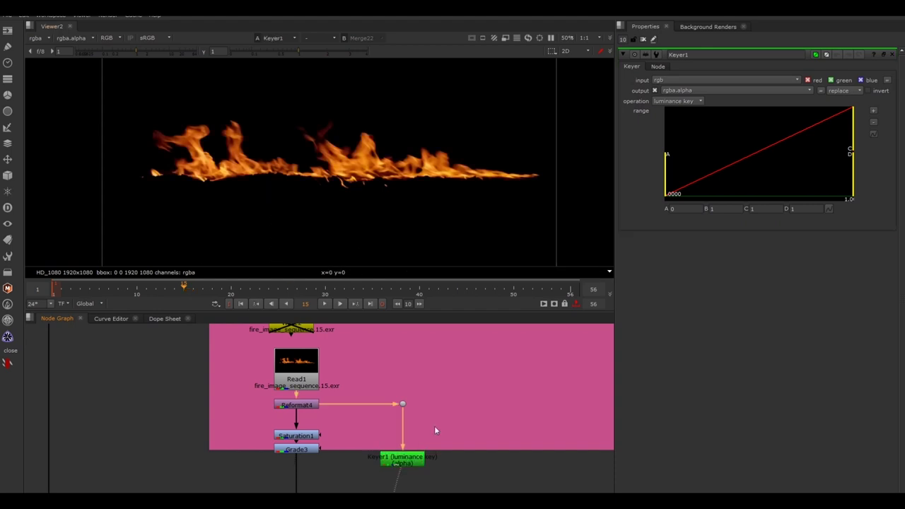
pyautogui.scroll(-3, 319, 146)
pyautogui.scroll(2, 390, 146)
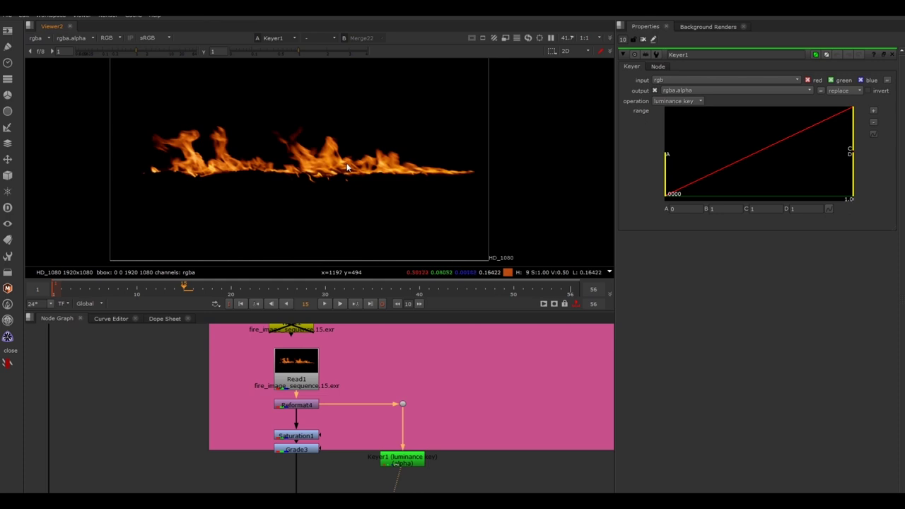
pyautogui.press('a')
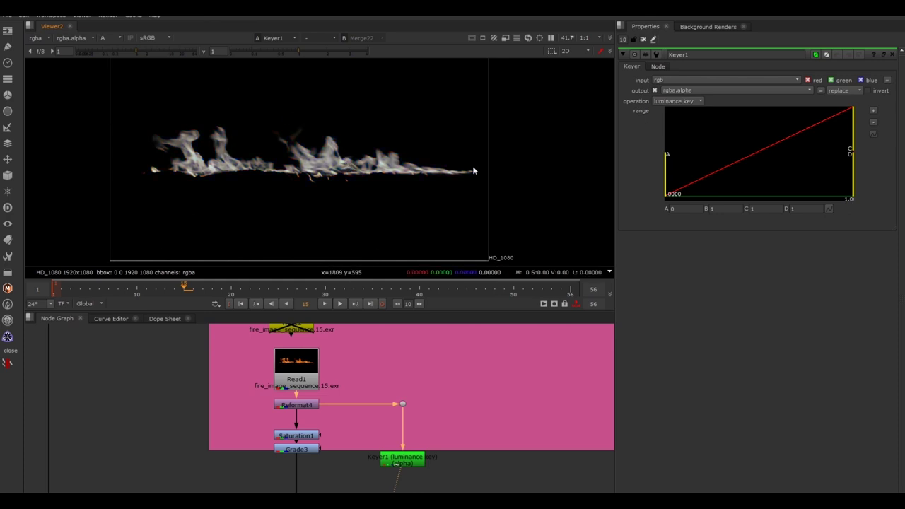
pyautogui.press('a')
pyautogui.press('a')
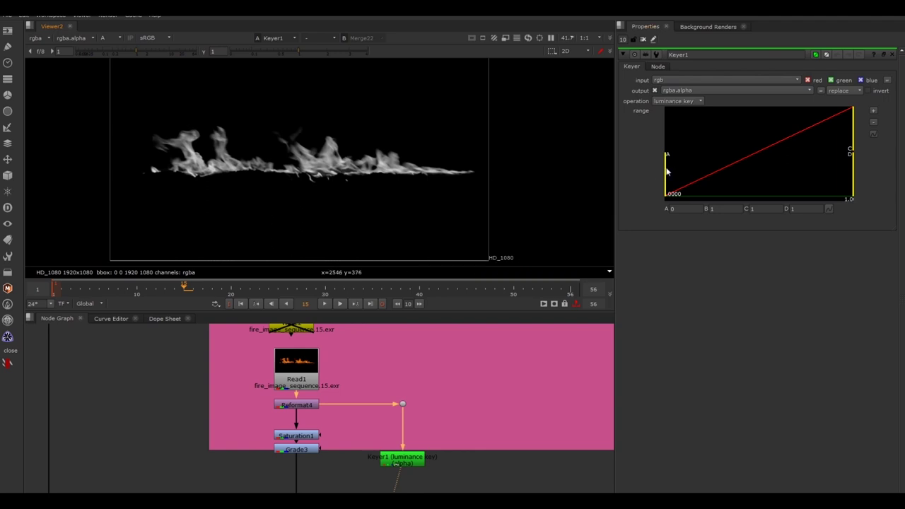
# Tighten Keyer1's luminance range to isolate the brightest flames, with A at about 0.265 and B at about 0.481
pyautogui.moveTo(665, 171); pyautogui.dragTo(753, 163)
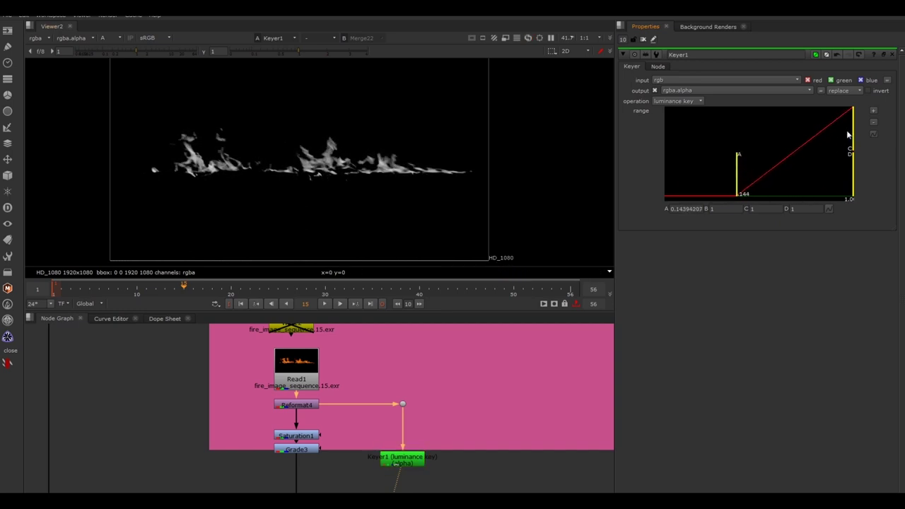
pyautogui.moveTo(853, 133); pyautogui.dragTo(811, 133)
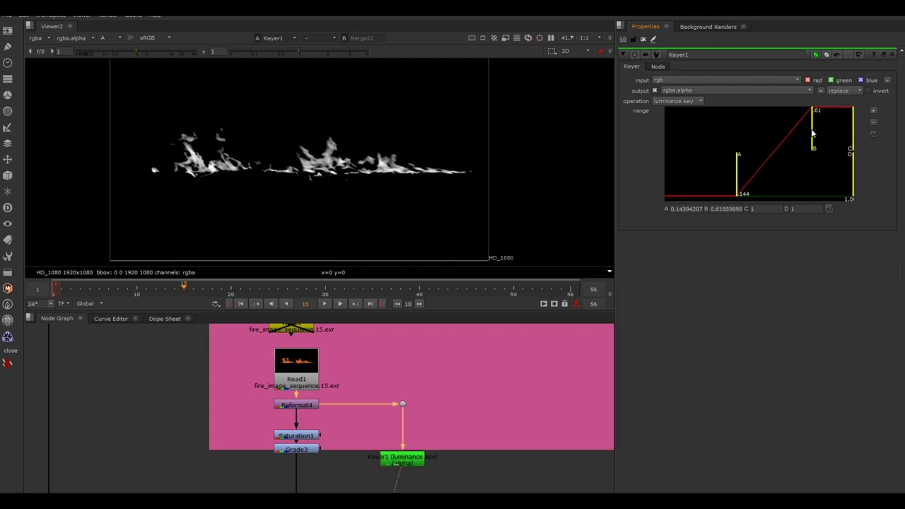
pyautogui.moveTo(739, 172); pyautogui.dragTo(751, 172)
pyautogui.moveTo(810, 149); pyautogui.dragTo(807, 147)
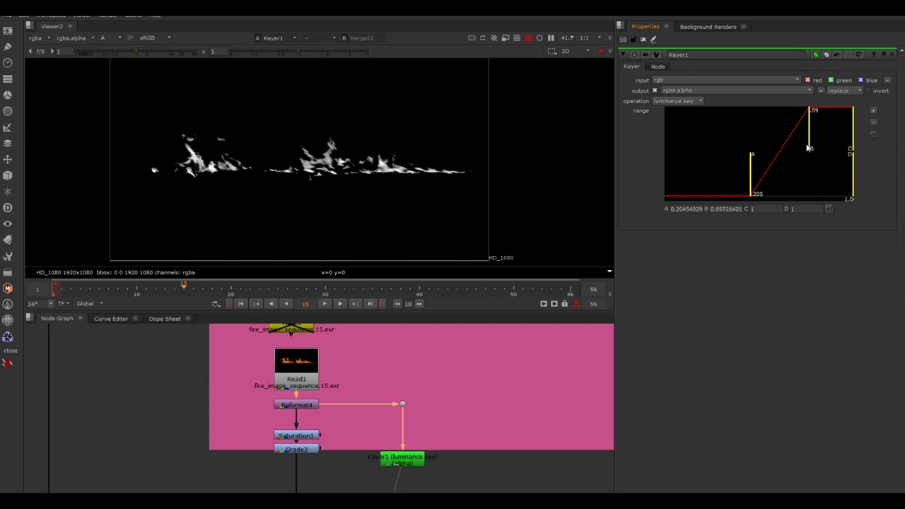
pyautogui.moveTo(750, 173); pyautogui.dragTo(762, 174)
pyautogui.moveTo(806, 135); pyautogui.dragTo(795, 134)
pyautogui.click(486, 385)
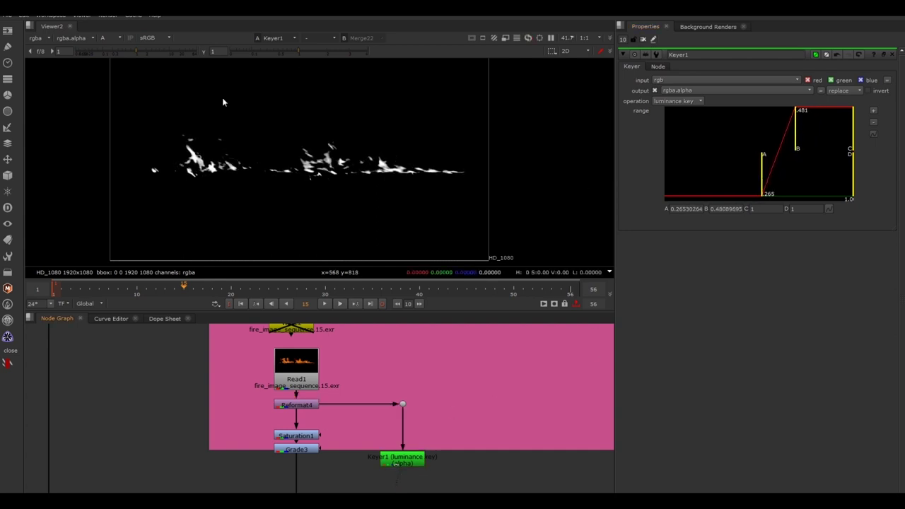
pyautogui.moveTo(94, 88); pyautogui.dragTo(518, 240)
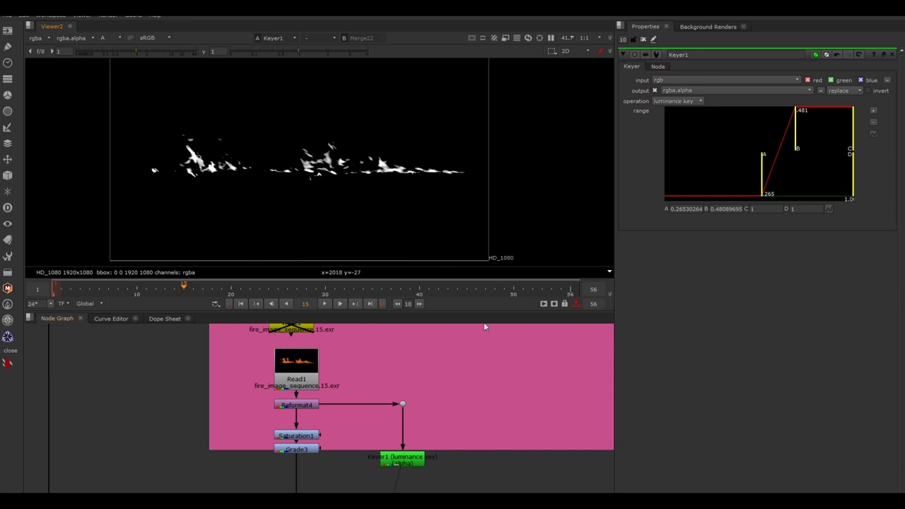
# Move Keyer1 slightly lower and add a new Grade node below Grade3, leaving a gap between the two grades
pyautogui.moveTo(402, 457); pyautogui.dragTo(402, 467)
pyautogui.click(465, 432)
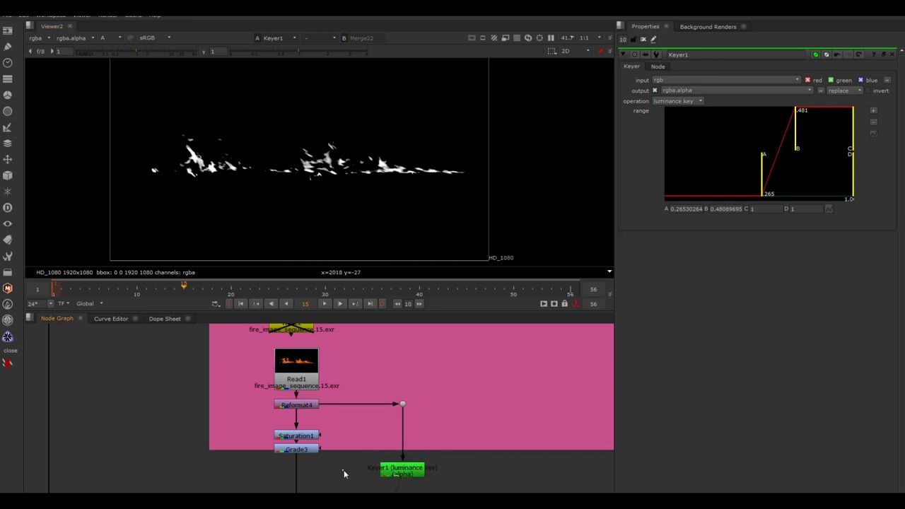
pyautogui.click(314, 450)
pyautogui.press('g')
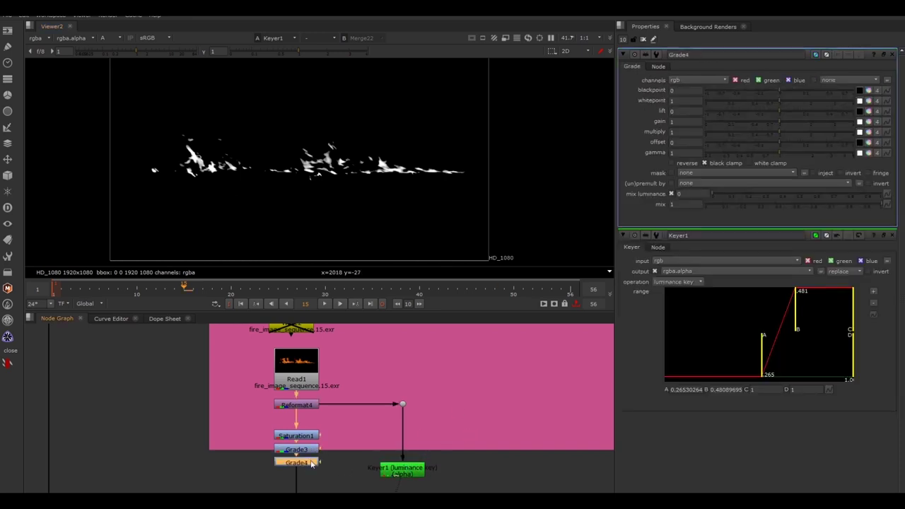
pyautogui.hotkey('ctrl', 'z')
pyautogui.press('g')
pyautogui.moveTo(312, 464); pyautogui.dragTo(313, 487)
pyautogui.click(336, 473)
pyautogui.scroll(3, 338, 473)
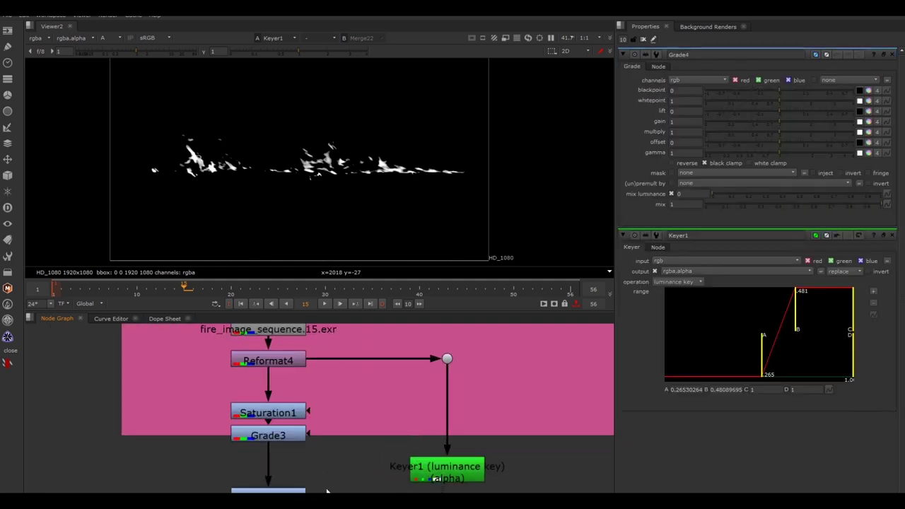
pyautogui.moveTo(315, 490); pyautogui.dragTo(348, 481)
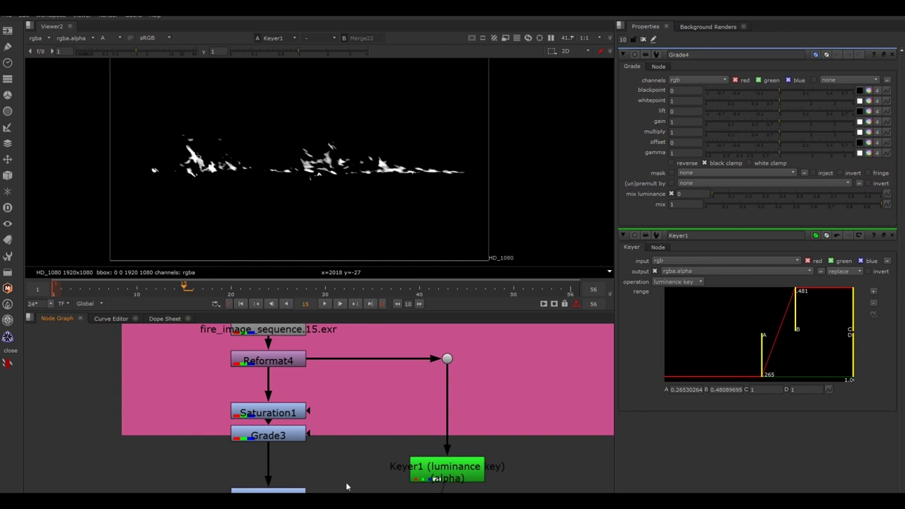
# Close all open node properties and check the output of Grade4 in both RGB and alpha
pyautogui.click(643, 39)
pyautogui.click(287, 491)
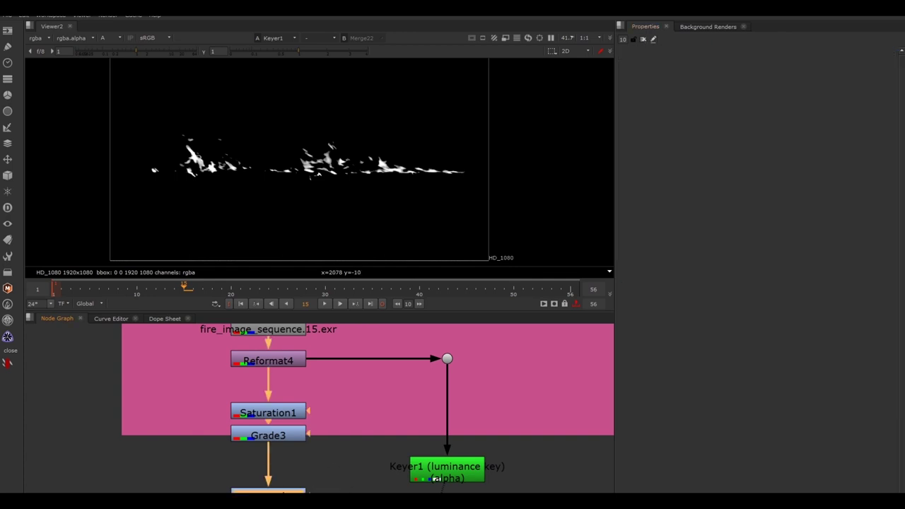
pyautogui.press('1')
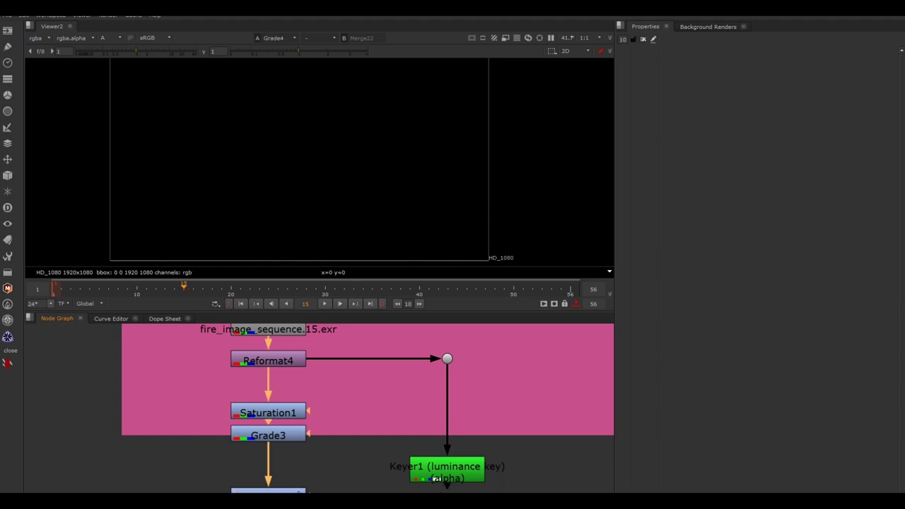
pyautogui.press('a')
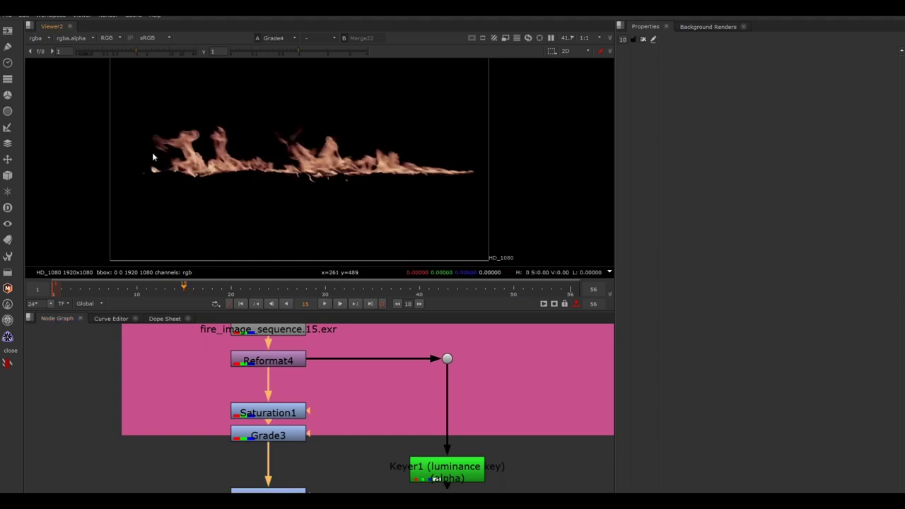
pyautogui.press('a')
pyautogui.scroll(-2, 285, 158)
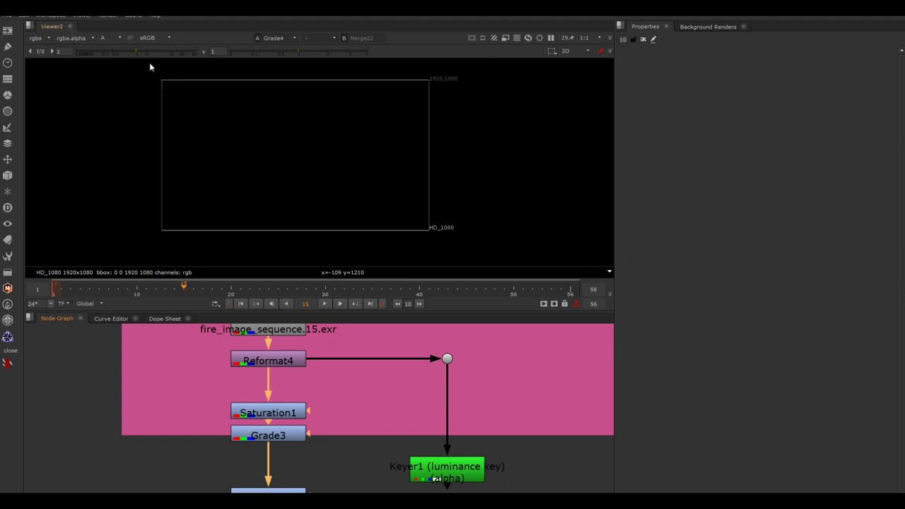
pyautogui.moveTo(141, 63); pyautogui.dragTo(499, 239)
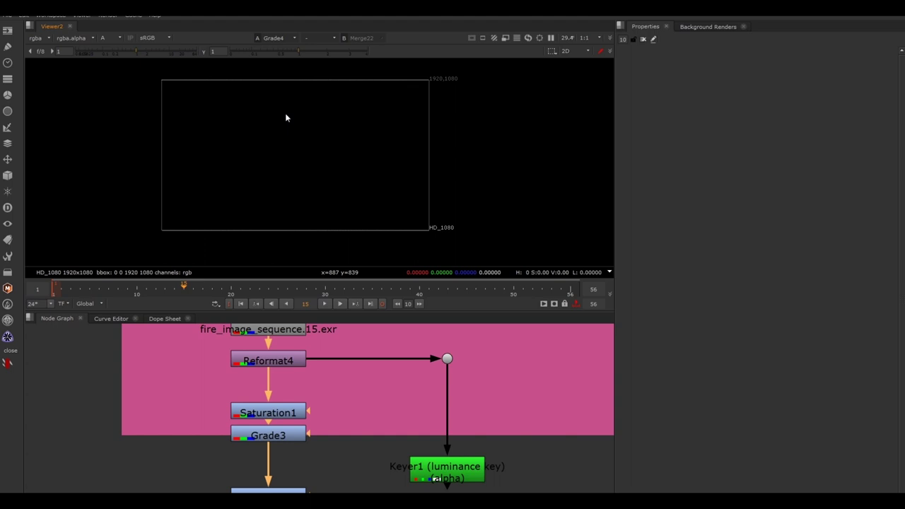
pyautogui.press('a')
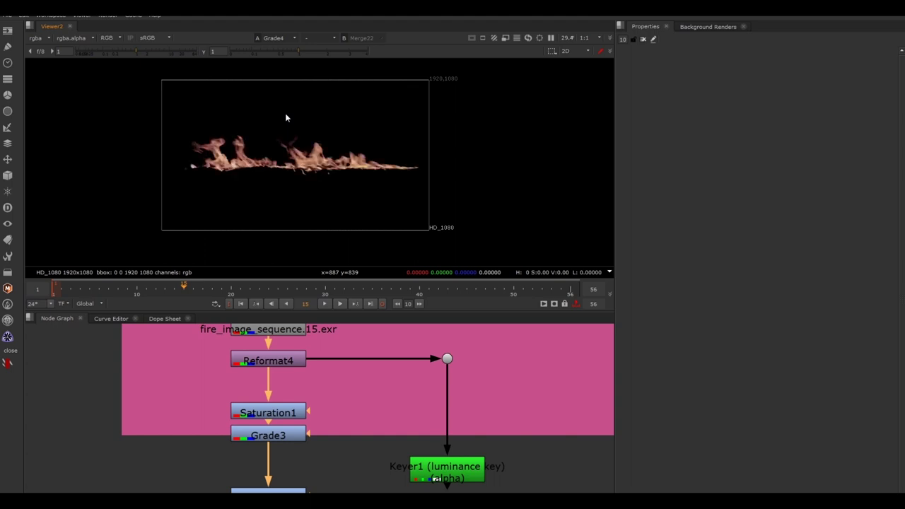
# View Keyer1's output again and compare its luminance alpha with the RGB fire
pyautogui.press('a')
pyautogui.press('a')
pyautogui.press('1')
pyautogui.press('a')
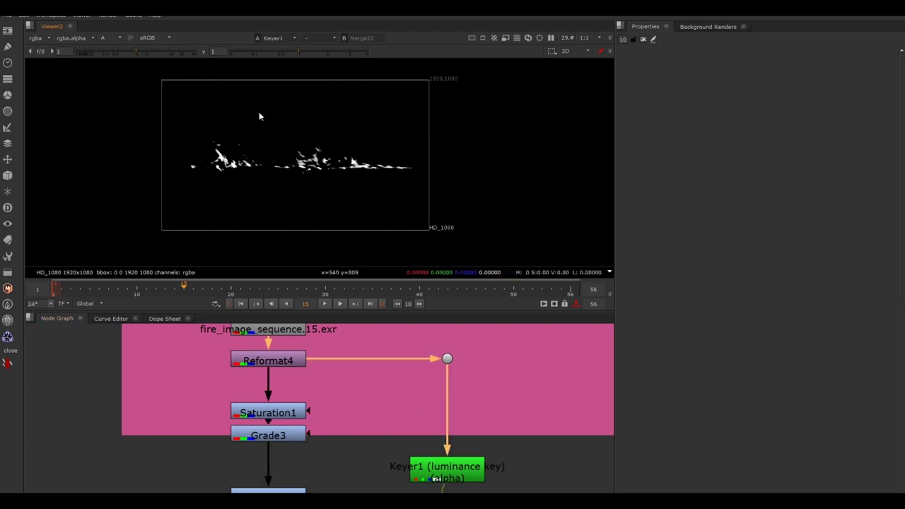
pyautogui.press('a')
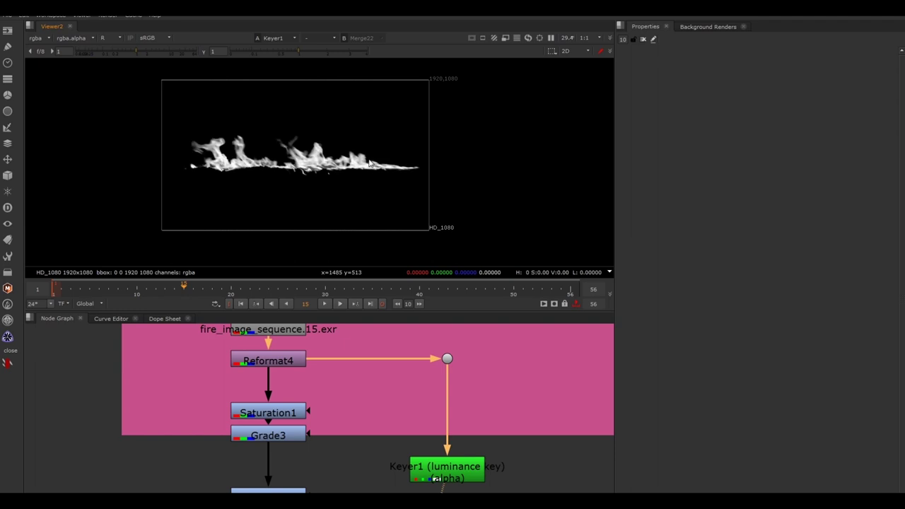
pyautogui.moveTo(112, 98); pyautogui.dragTo(483, 219)
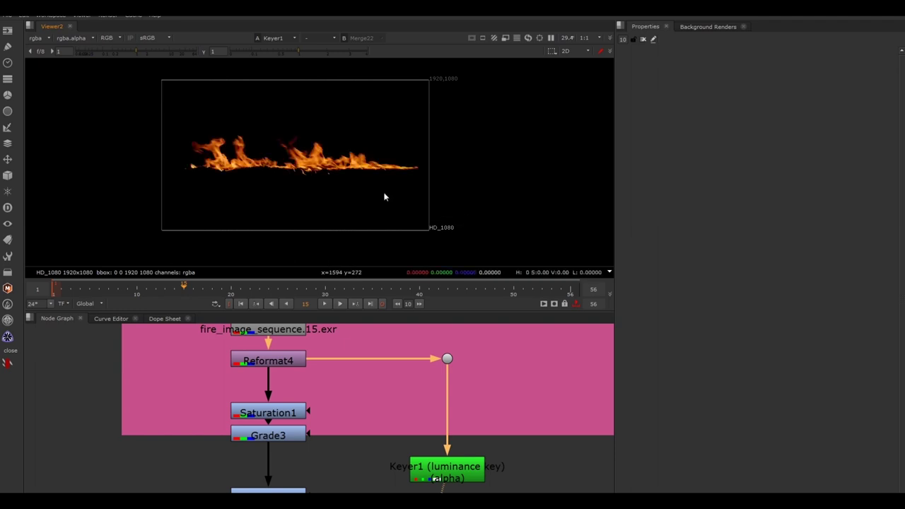
pyautogui.press('a')
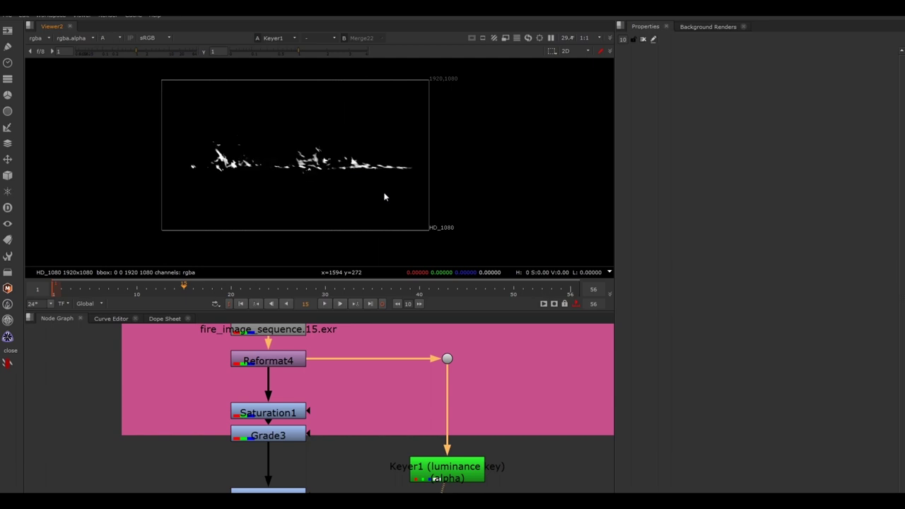
pyautogui.press('a')
pyautogui.click(426, 402)
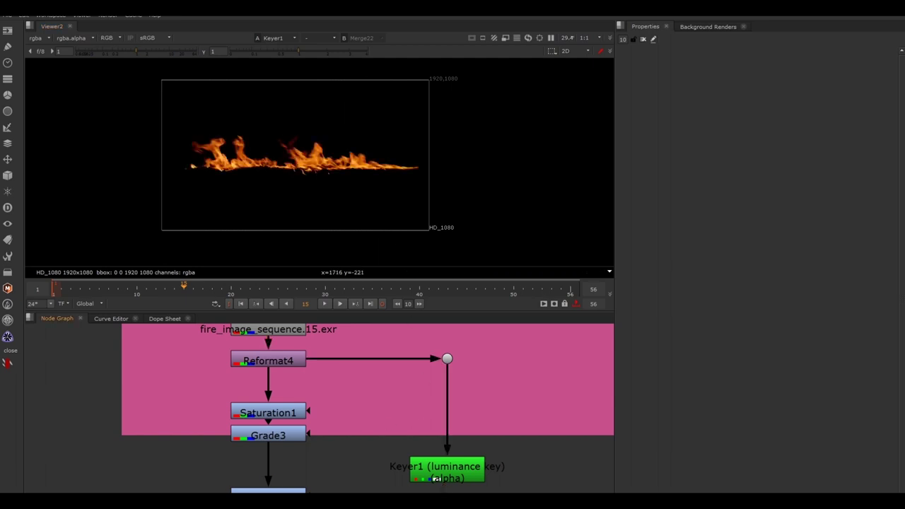
pyautogui.click(444, 478)
pyautogui.press('a')
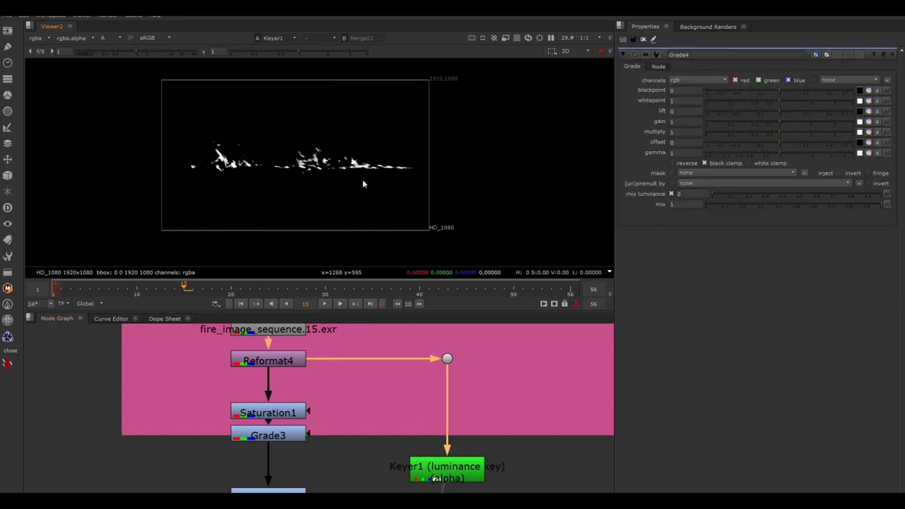
# View Grade4's RGB output and set its multiply to 4
pyautogui.click(255, 490)
pyautogui.press('1')
pyautogui.click(303, 390)
pyautogui.press('a')
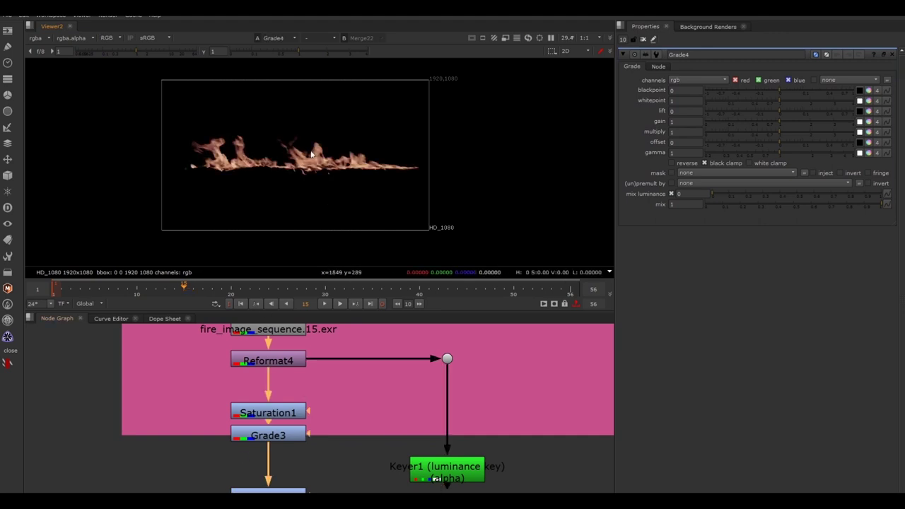
pyautogui.moveTo(785, 133); pyautogui.dragTo(854, 135)
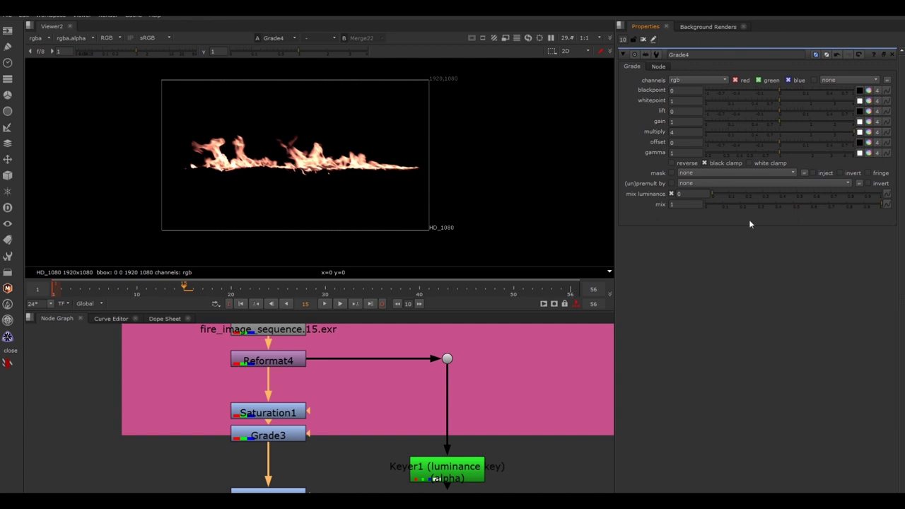
# Connect Grade4's mask input to Keyer1 and move Keyer1 down level with Grade4
pyautogui.moveTo(306, 489); pyautogui.dragTo(428, 474)
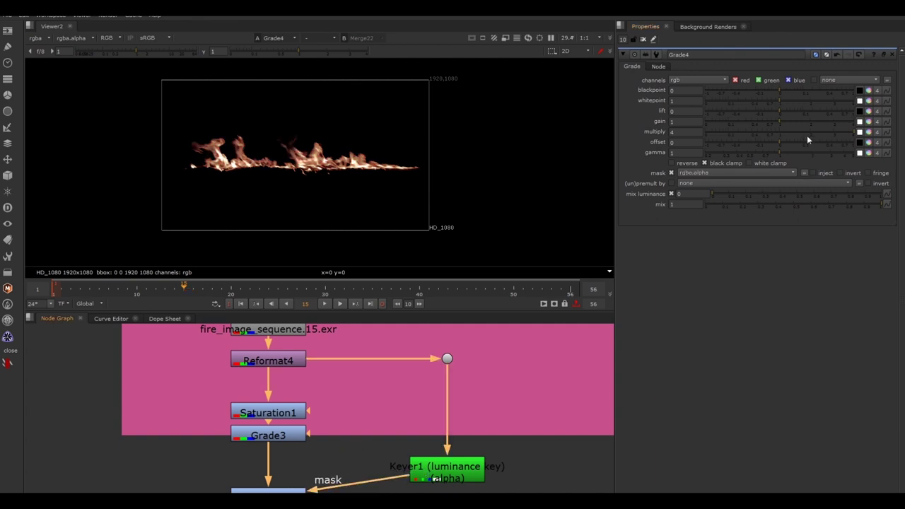
pyautogui.moveTo(810, 133); pyautogui.dragTo(889, 153)
pyautogui.moveTo(444, 477); pyautogui.dragTo(444, 493)
# Try a multiply of 10 on Grade4 and undo the change
pyautogui.doubleClick(684, 132)
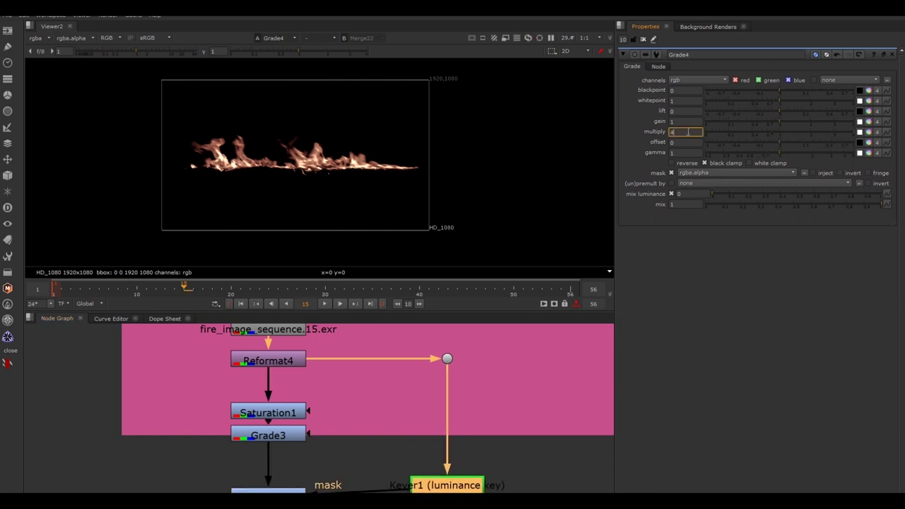
pyautogui.write('10')
pyautogui.press('Return')
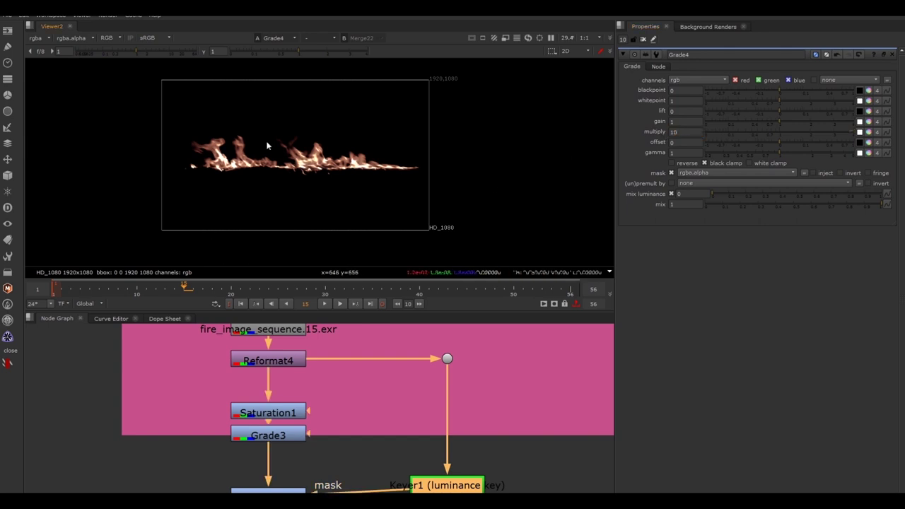
pyautogui.hotkey('ctrl', 'z')
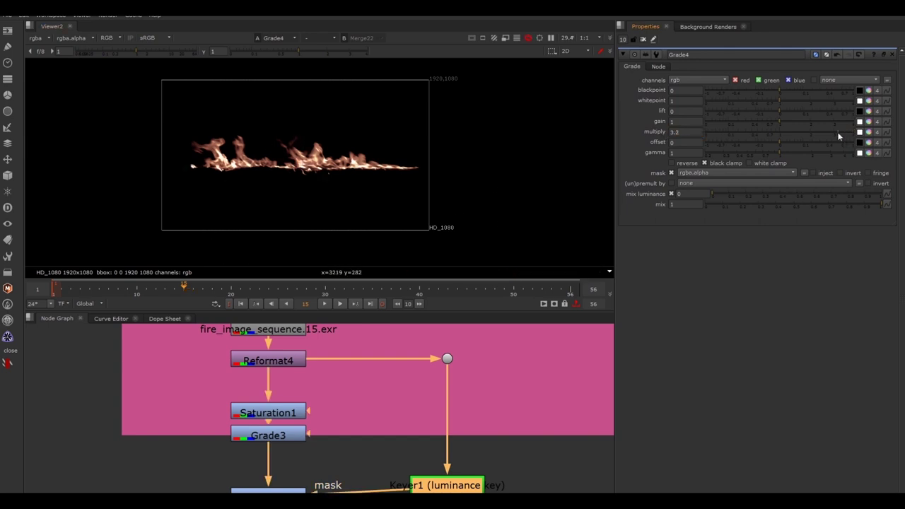
# View the composite output of Merge23, below Merge22
pyautogui.scroll(-3, 318, 433)
pyautogui.moveTo(318, 434); pyautogui.dragTo(317, 430)
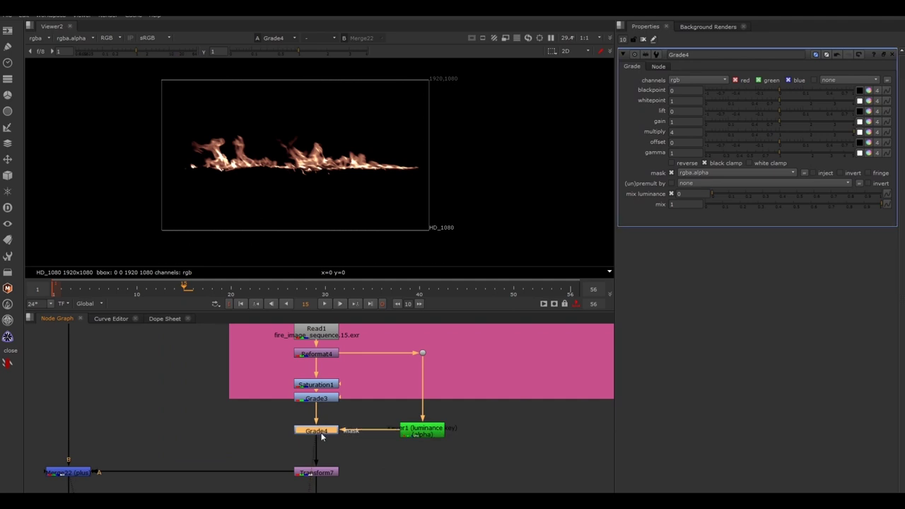
pyautogui.moveTo(153, 489); pyautogui.dragTo(40, 504)
pyautogui.moveTo(115, 504); pyautogui.dragTo(246, 470, button='middle')
pyautogui.scroll(2, 246, 470)
pyautogui.moveTo(269, 461); pyautogui.dragTo(116, 503)
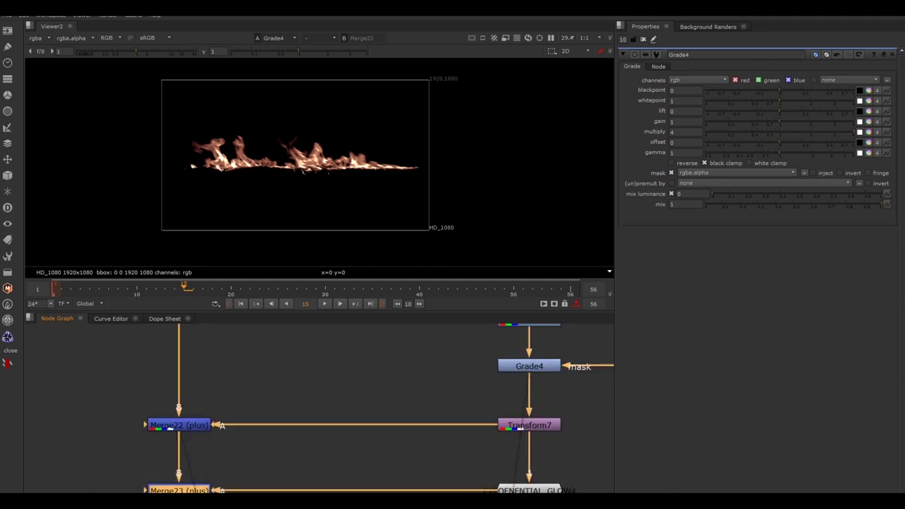
pyautogui.press('1')
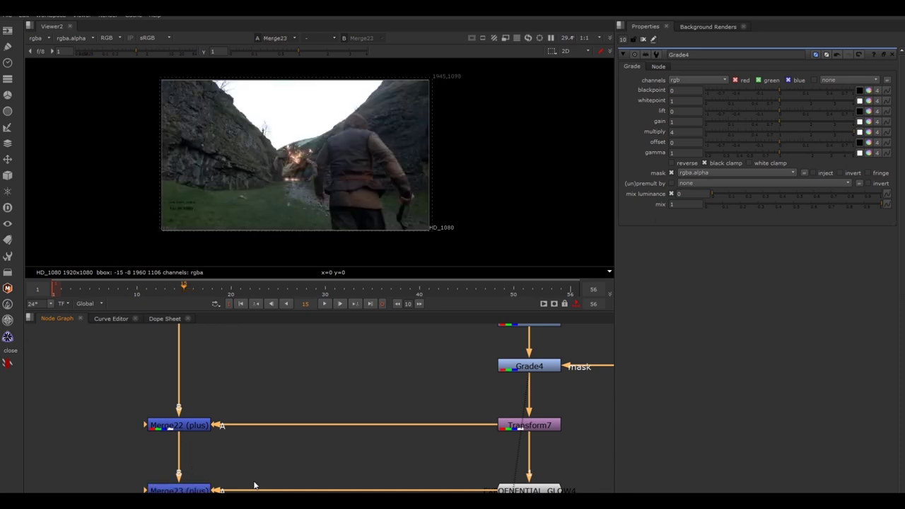
# Compare the ground fire in the composite close up with Grade4 disabled and enabled
pyautogui.scroll(5, 292, 180)
pyautogui.moveTo(529, 378); pyautogui.dragTo(224, 484, button='middle')
pyautogui.click(232, 475)
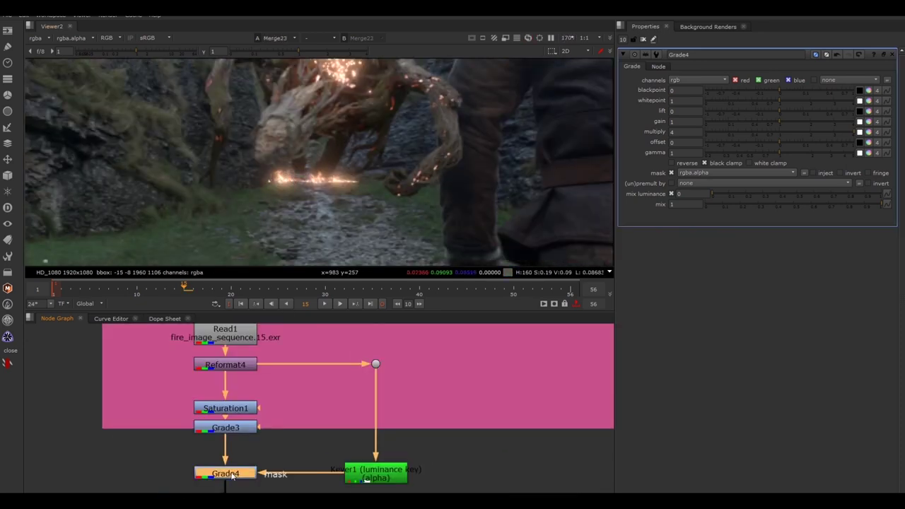
pyautogui.press('d')
pyautogui.press('d')
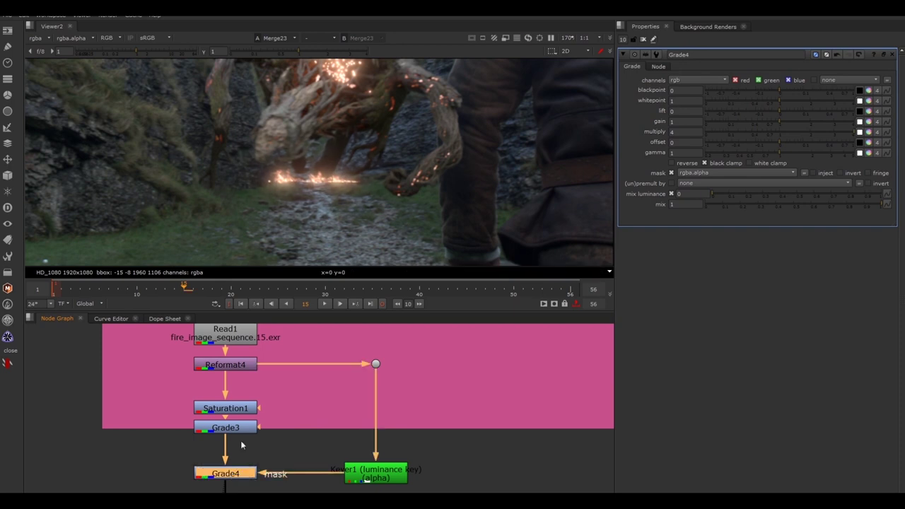
pyautogui.press('d')
pyautogui.scroll(-2, 372, 176)
pyautogui.press('d')
pyautogui.press('d')
pyautogui.press('d')
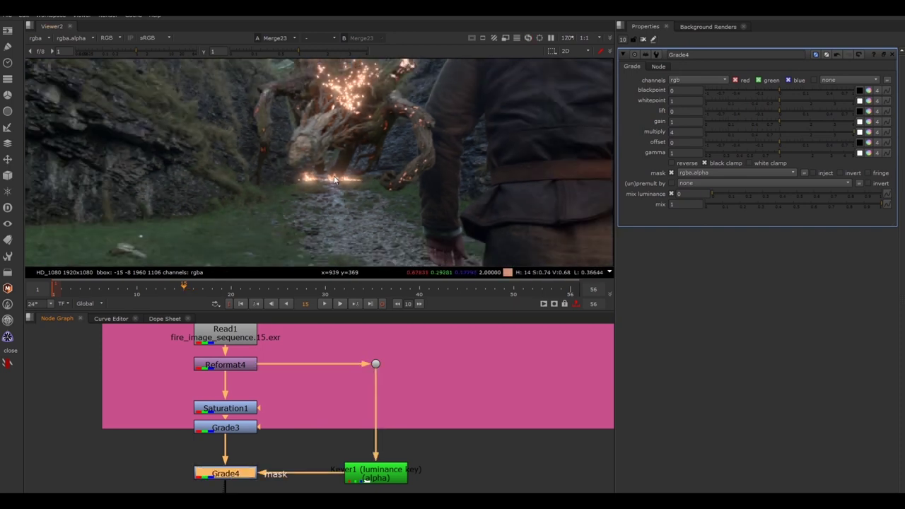
# Check the ground fire against the whole monster and its embers with Grade4 switched off and on
pyautogui.scroll(-2, 333, 190)
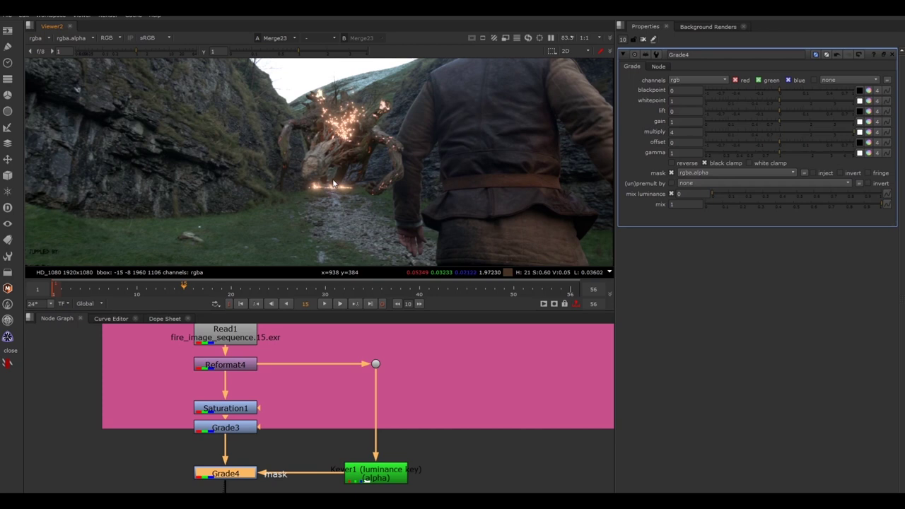
pyautogui.scroll(2, 335, 185)
pyautogui.moveTo(282, 175); pyautogui.dragTo(353, 199)
pyautogui.moveTo(372, 188); pyautogui.dragTo(367, 208, button='middle')
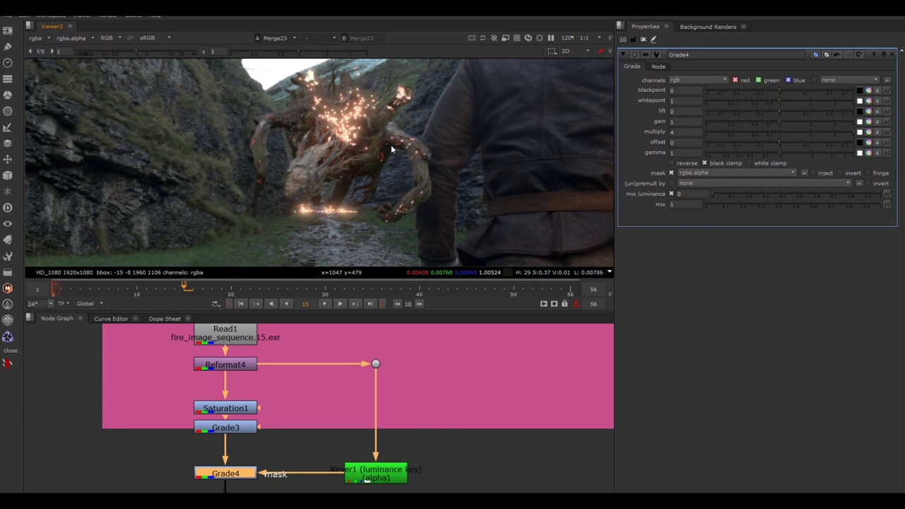
pyautogui.press('d')
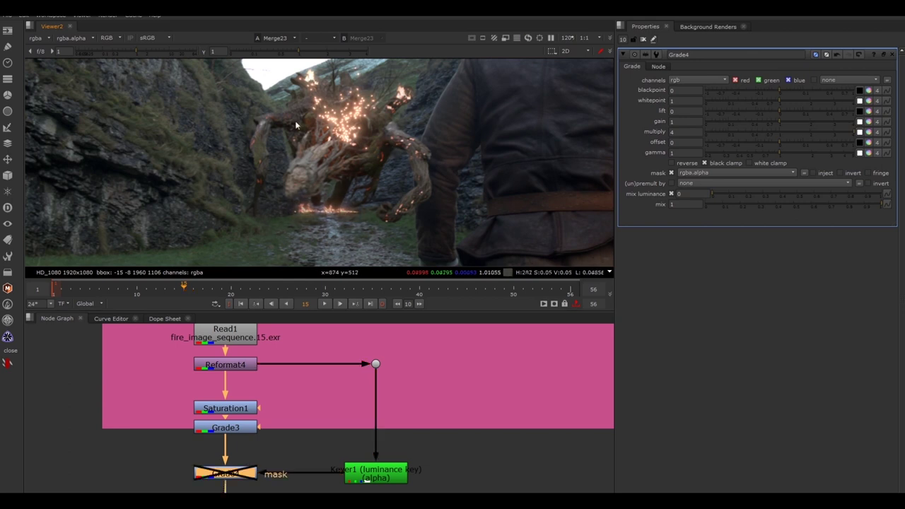
pyautogui.press('d')
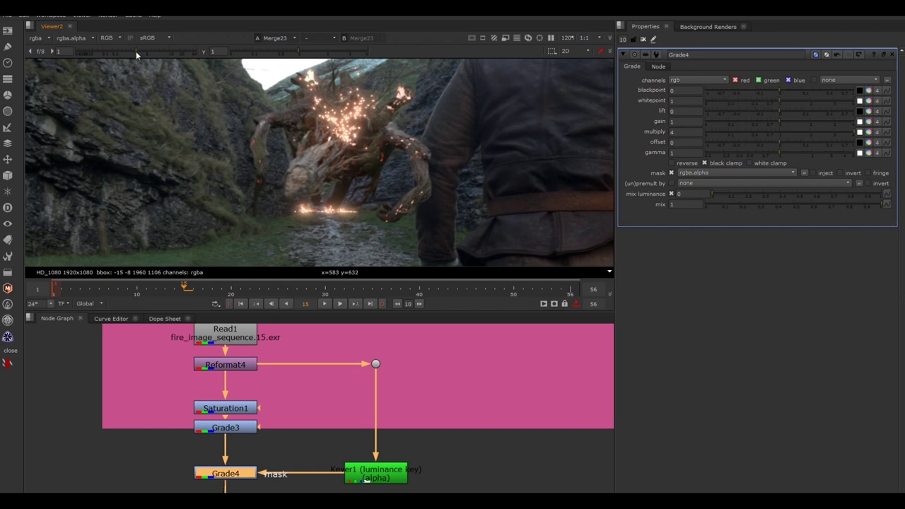
# Lower the viewer gain to 0.075 and compare the fire's highlights with Grade4 disabled and enabled
pyautogui.moveTo(135, 51); pyautogui.dragTo(100, 52)
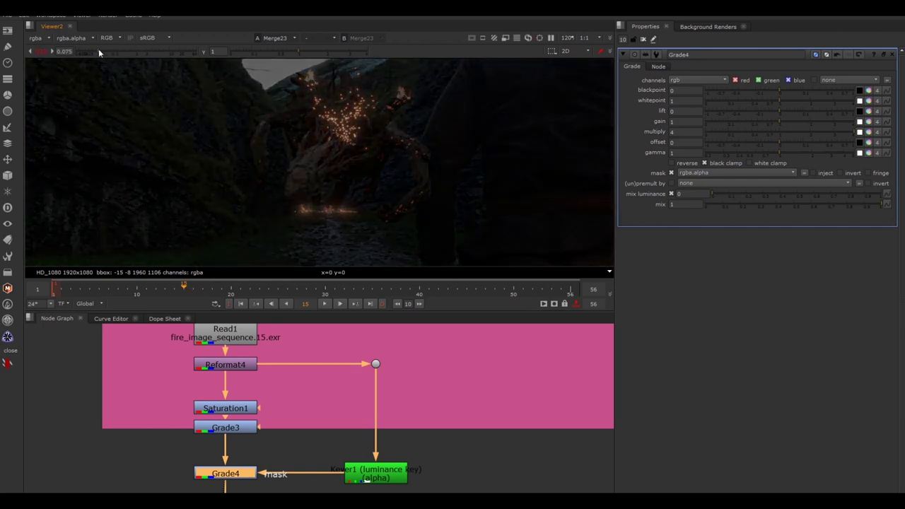
pyautogui.click(309, 439)
pyautogui.click(245, 475)
pyautogui.press('d')
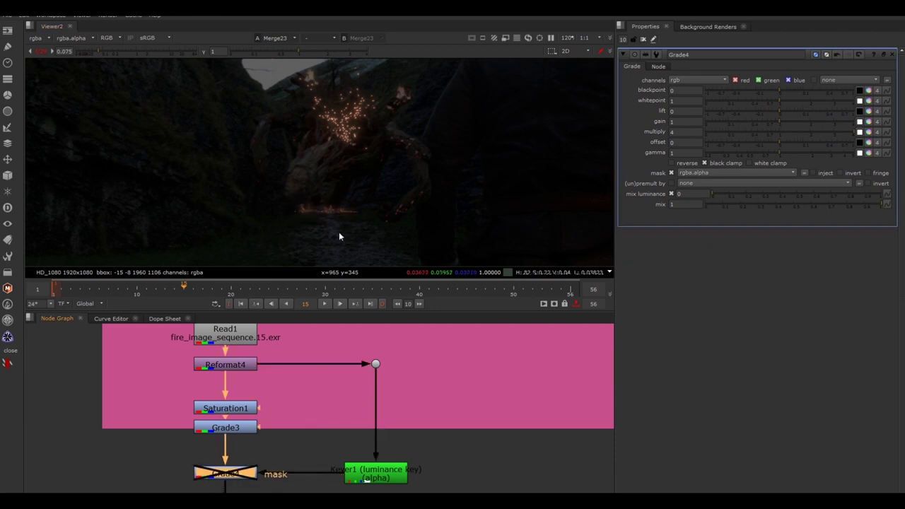
pyautogui.press('d')
pyautogui.press('d')
pyautogui.press('d')
pyautogui.press('d')
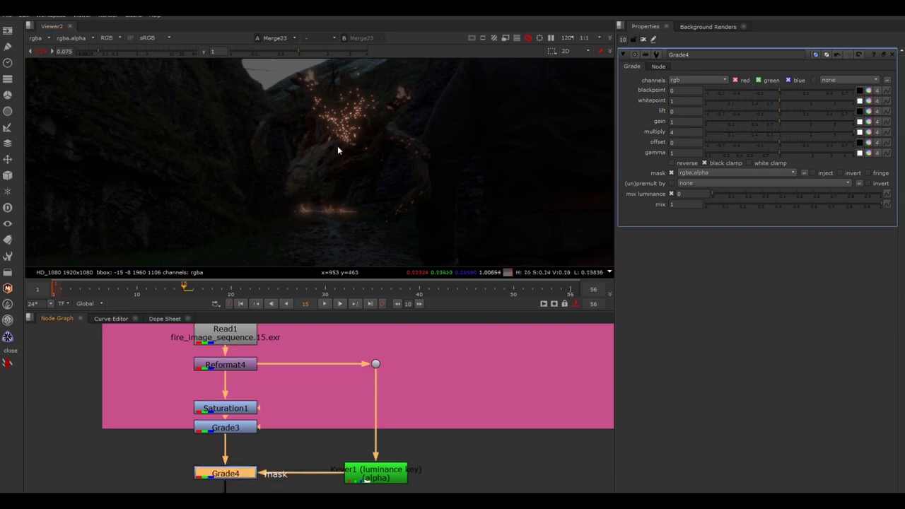
pyautogui.press('d')
pyautogui.press('d')
pyautogui.press('d')
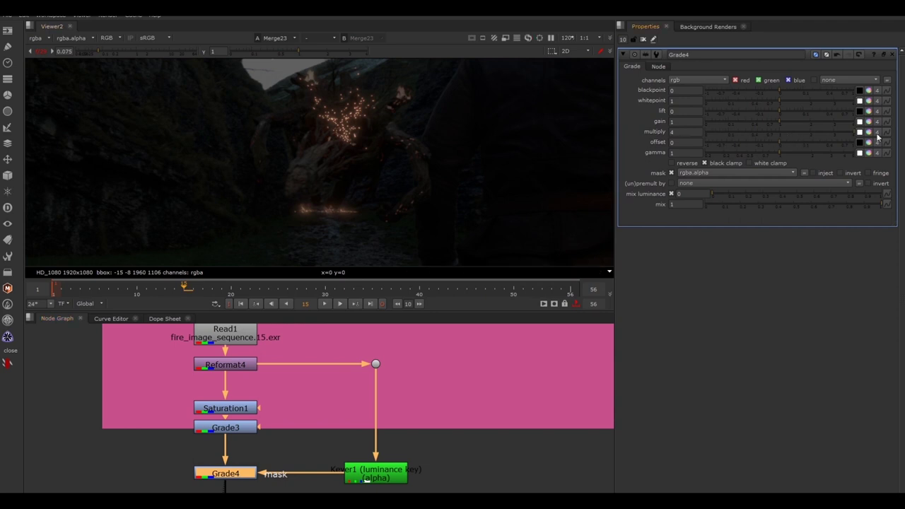
# Try multiply values of 5 and 6 on Grade4
pyautogui.doubleClick(684, 133)
pyautogui.write('5')
pyautogui.press('Return')
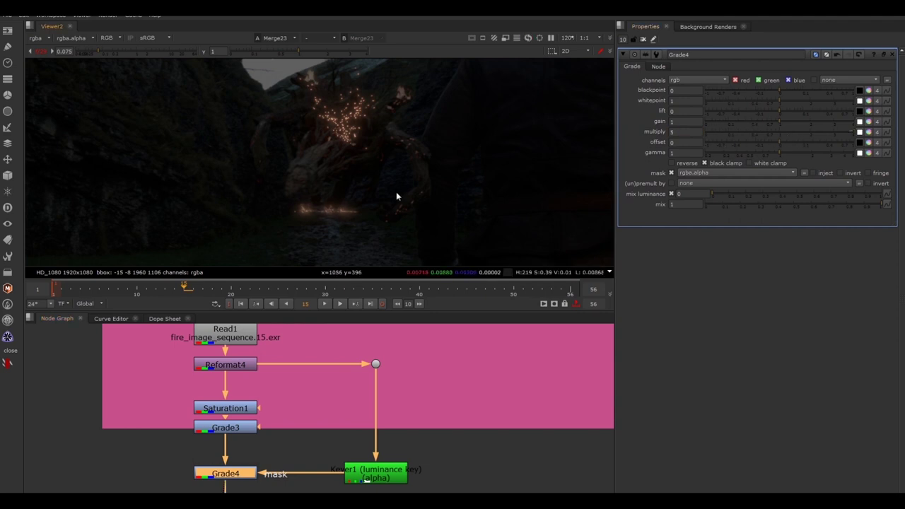
pyautogui.doubleClick(683, 131)
pyautogui.write('6')
pyautogui.press('Return')
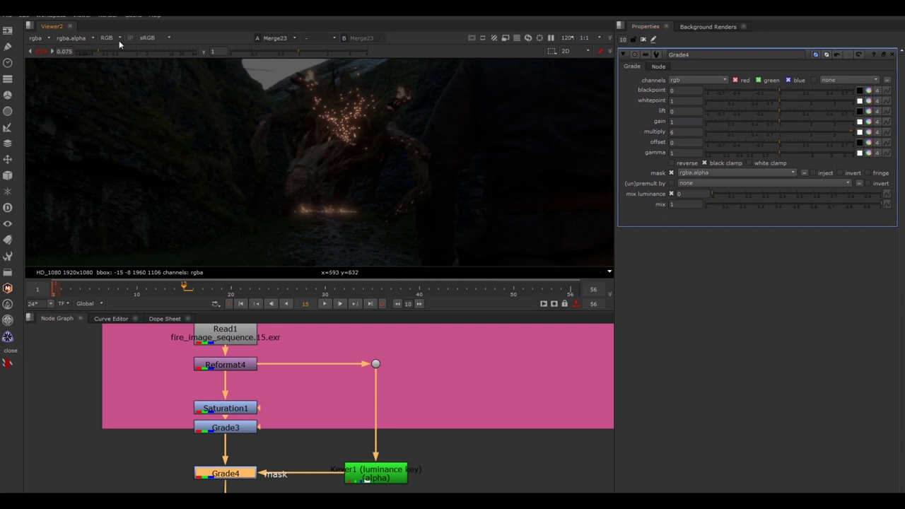
# Compare the ground fire's highlights with the embers at low viewer gains around 0.02, and reset the gain to 1
pyautogui.moveTo(97, 52); pyautogui.dragTo(82, 52)
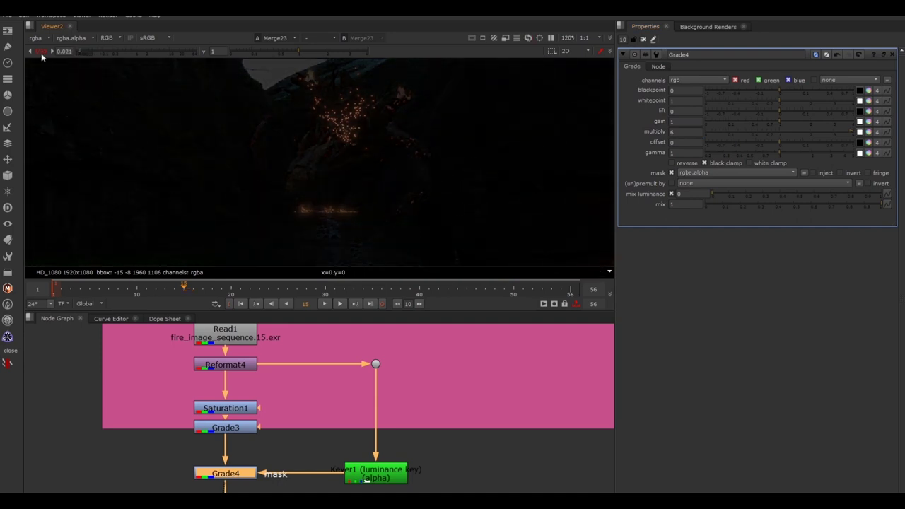
pyautogui.click(137, 51)
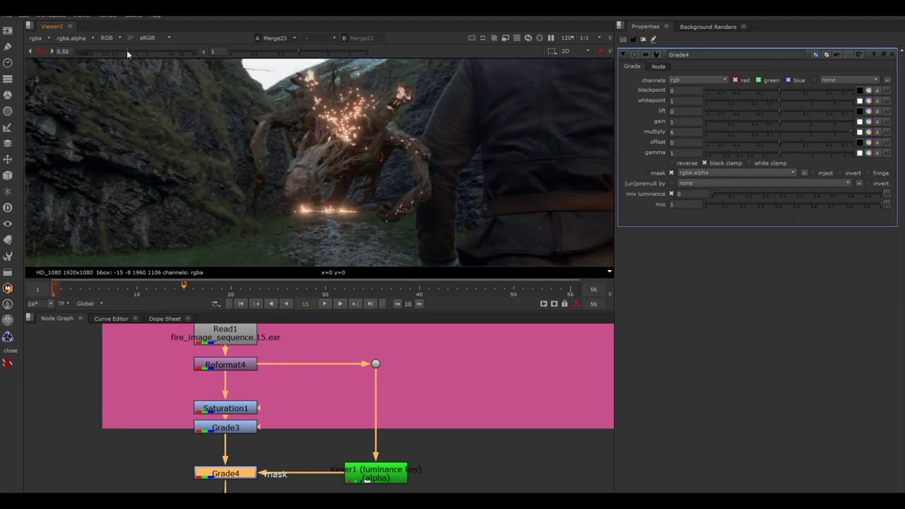
pyautogui.moveTo(126, 51); pyautogui.dragTo(87, 50)
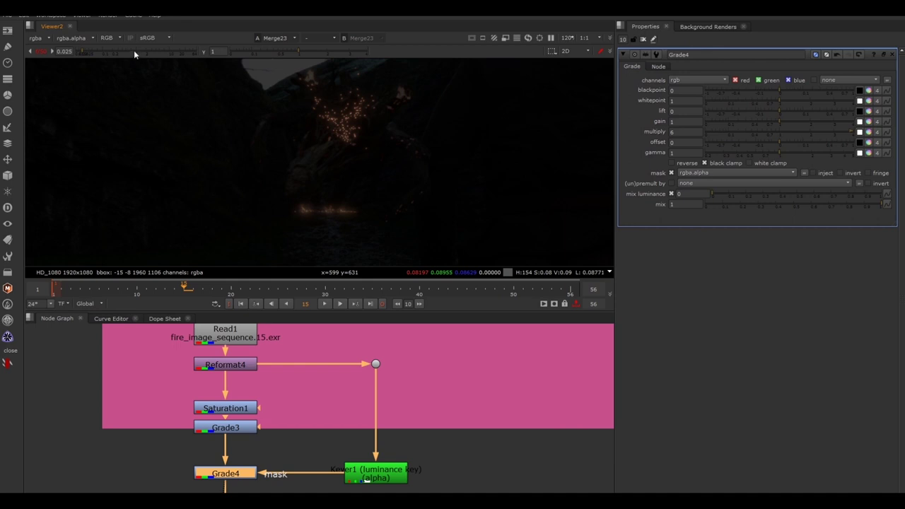
pyautogui.click(40, 53)
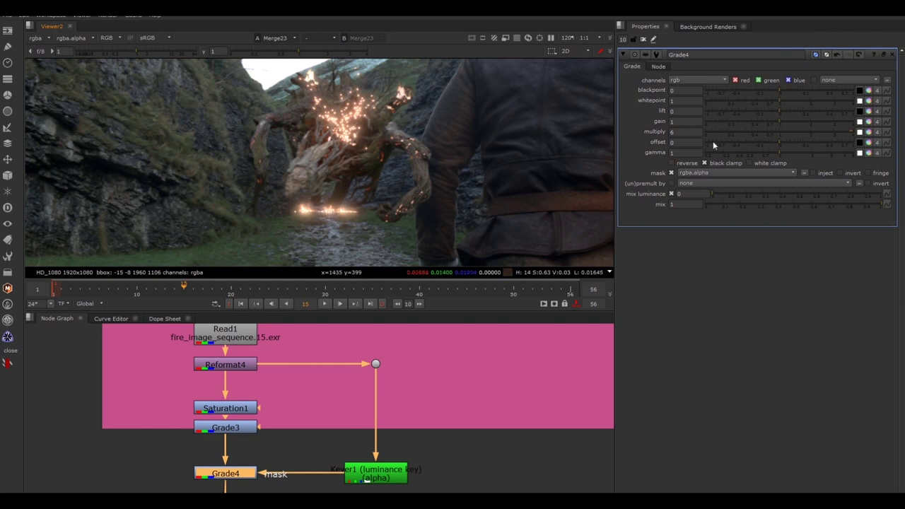
# Reduce Grade4's multiply to 4 and fine-tune it to 3.6
pyautogui.click(676, 132)
pyautogui.write('4')
pyautogui.press('Return')
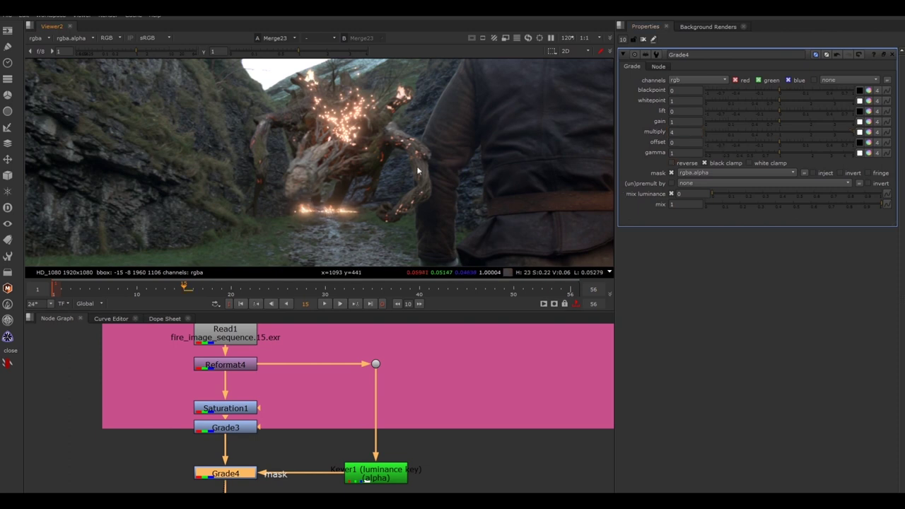
pyautogui.click(845, 138)
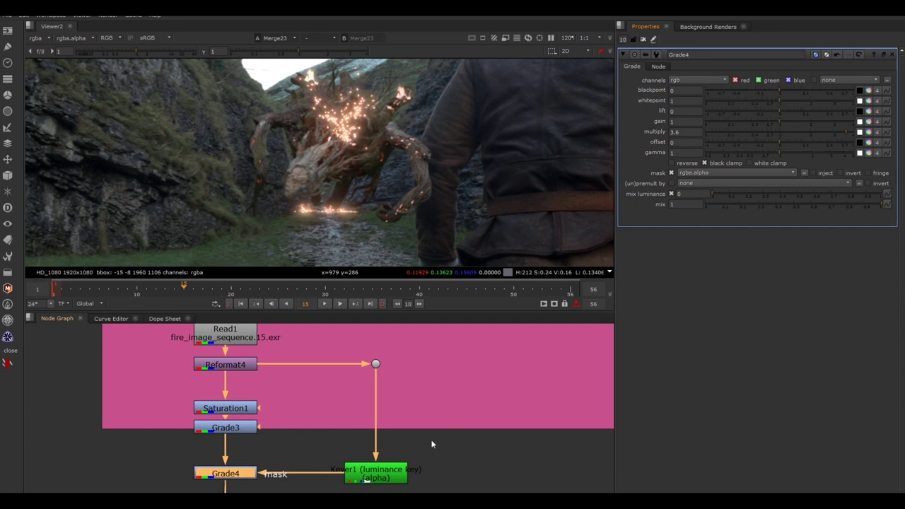
# Add a second Keyer node, connect it to the dot above Keyer1, and place it beside Keyer1
pyautogui.click(395, 468)
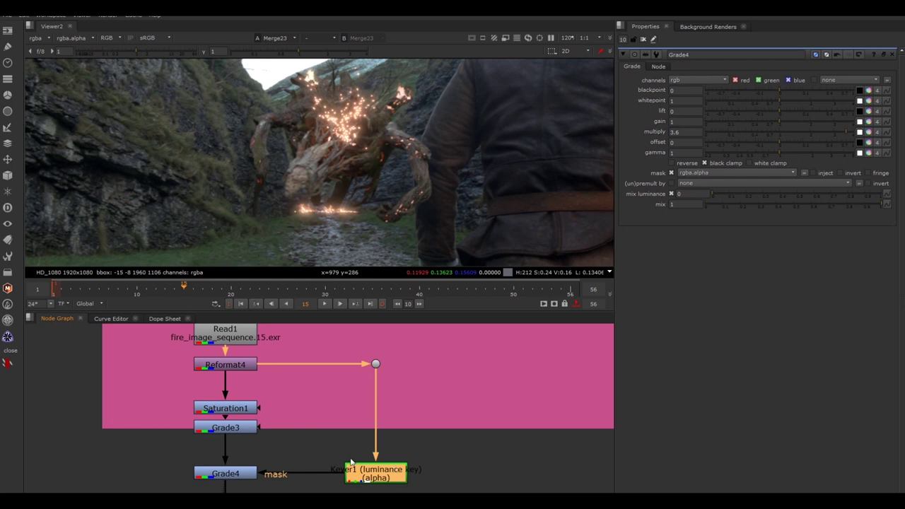
pyautogui.click(429, 430)
pyautogui.press('Tab')
pyautogui.write('Keyer')
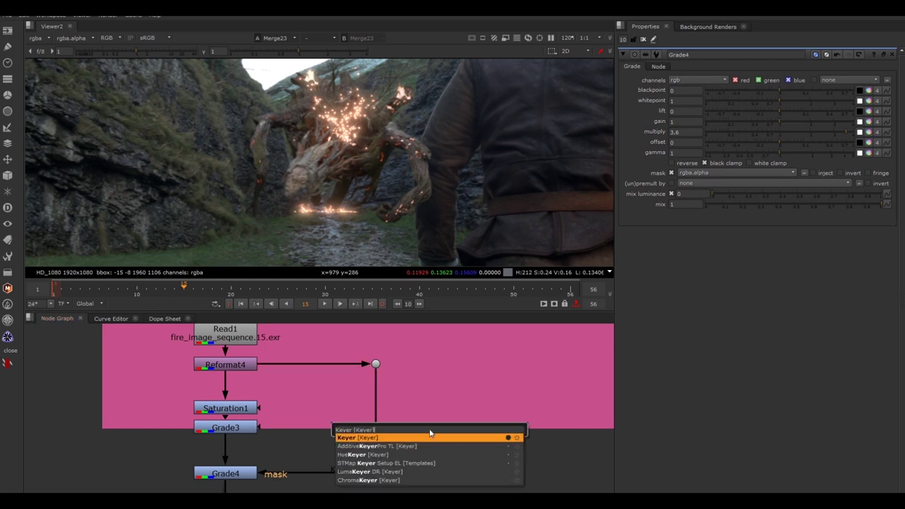
pyautogui.press('Return')
pyautogui.moveTo(427, 408); pyautogui.dragTo(375, 364)
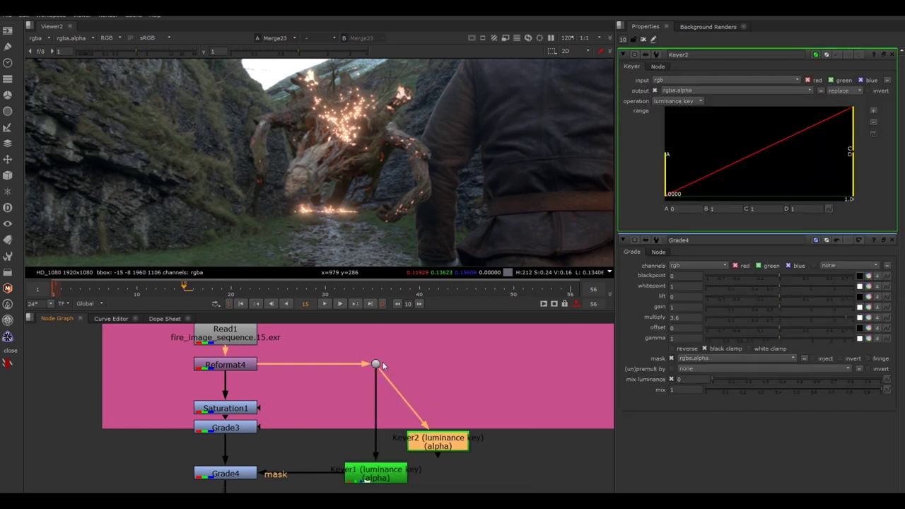
pyautogui.moveTo(432, 441); pyautogui.dragTo(469, 444)
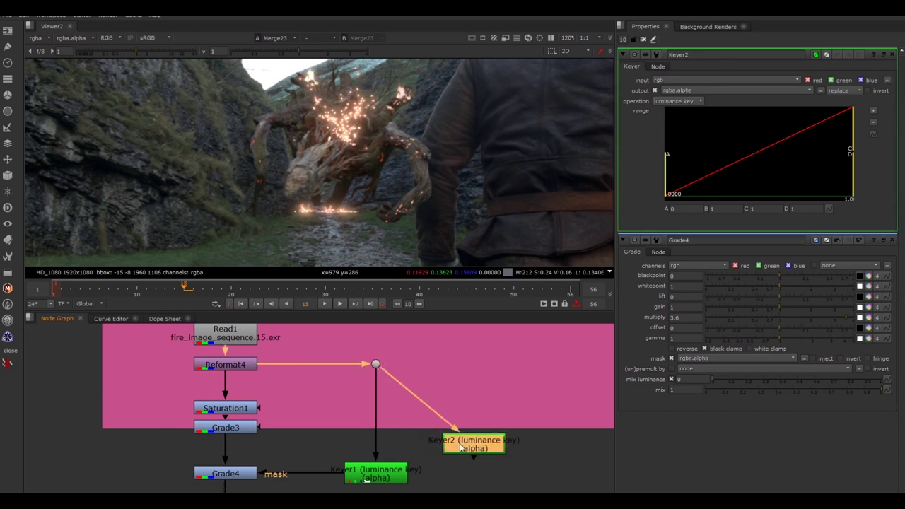
# Try raising the low end of the second Keyer's luminance range while viewing its alpha, and delete that node
pyautogui.press('1')
pyautogui.press('a')
pyautogui.press('f')
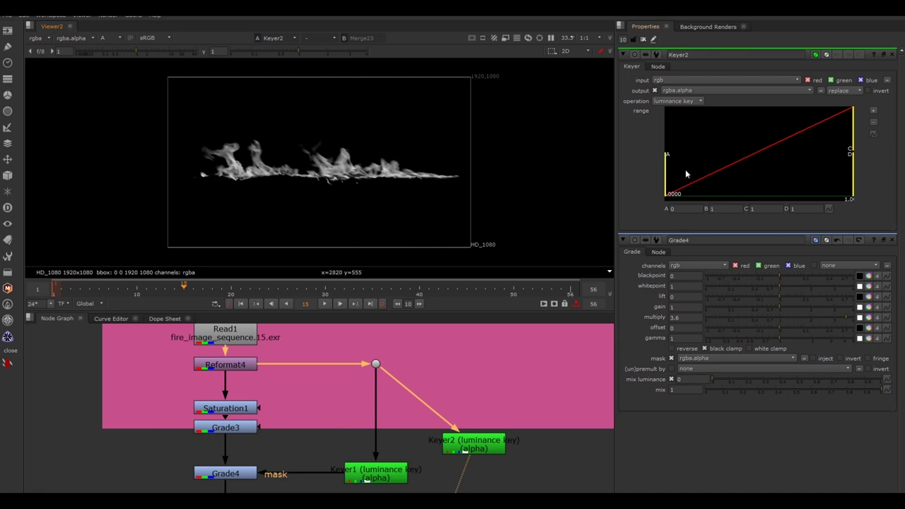
pyautogui.moveTo(672, 166); pyautogui.dragTo(751, 169)
pyautogui.press('Delete')
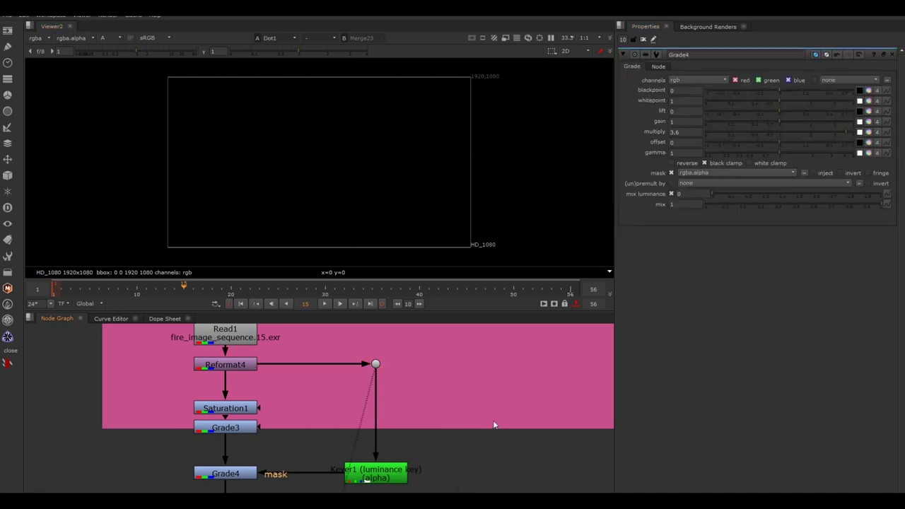
# Mark the "Slightly less bright" item under FIRE ON GROUND as (DONE) in the TO DO sticky note
pyautogui.scroll(-5, 492, 420)
pyautogui.moveTo(492, 423); pyautogui.dragTo(506, 268, button='middle')
pyautogui.moveTo(490, 482); pyautogui.dragTo(492, 284, button='middle')
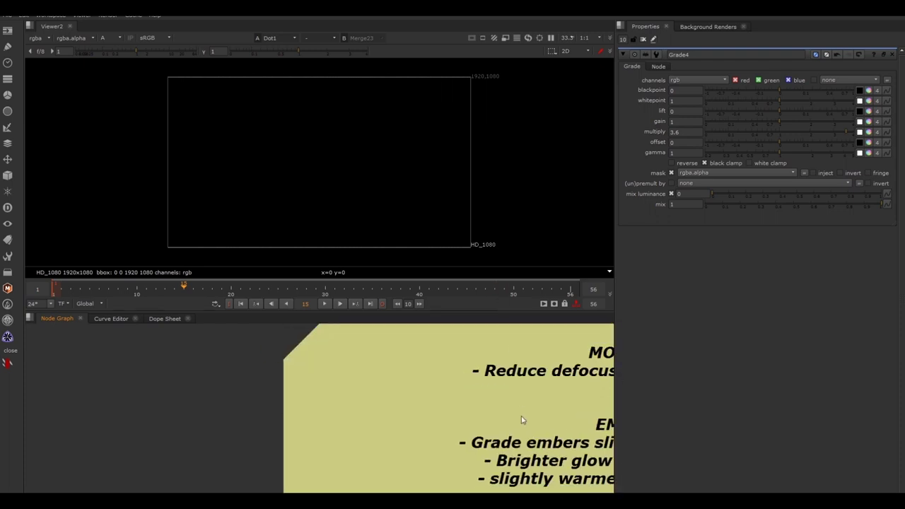
pyautogui.moveTo(522, 419); pyautogui.dragTo(376, 374, button='middle')
pyautogui.scroll(-2, 443, 416)
pyautogui.moveTo(456, 437); pyautogui.dragTo(379, 387, button='middle')
pyautogui.doubleClick(366, 407)
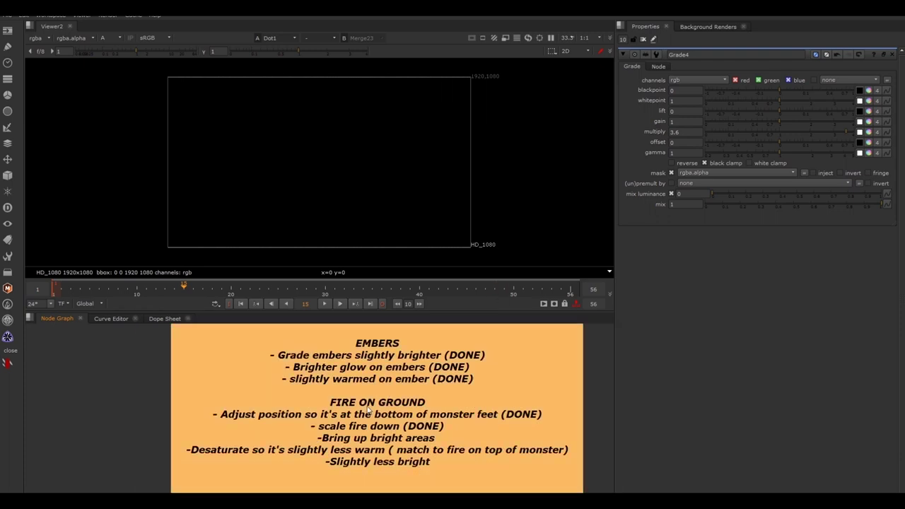
pyautogui.moveTo(894, 138); pyautogui.dragTo(894, 422)
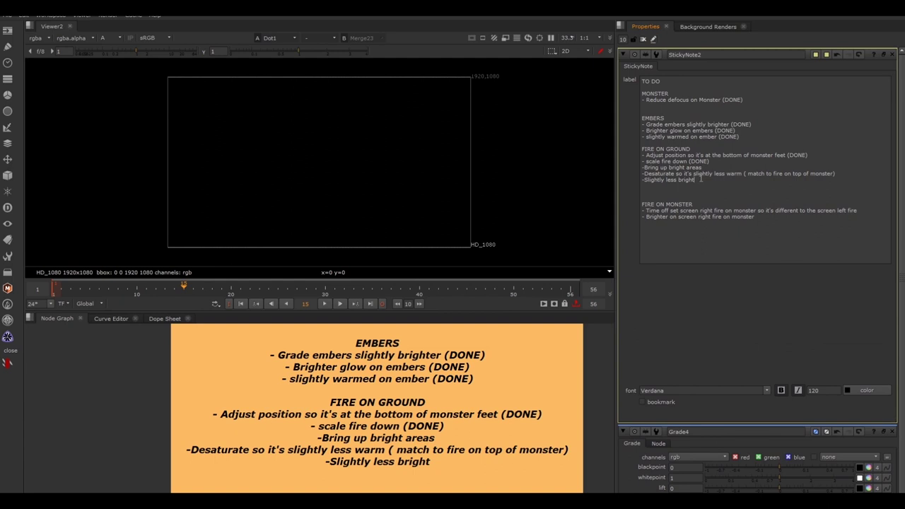
pyautogui.click(700, 179)
pyautogui.write('(DONE)')
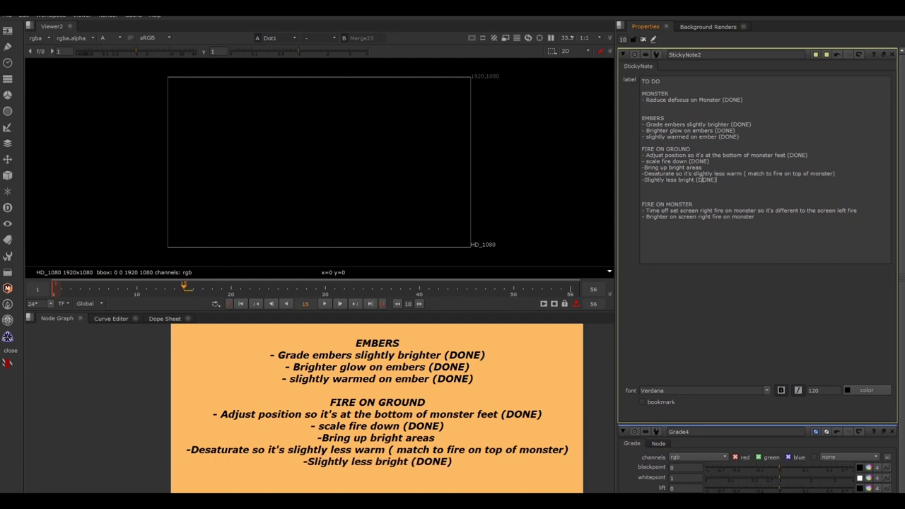
# Mark the "Bring up bright areas" and "Desaturate so it's slightly less warm" items as (DONE) in the note
pyautogui.moveTo(710, 162); pyautogui.dragTo(694, 156)
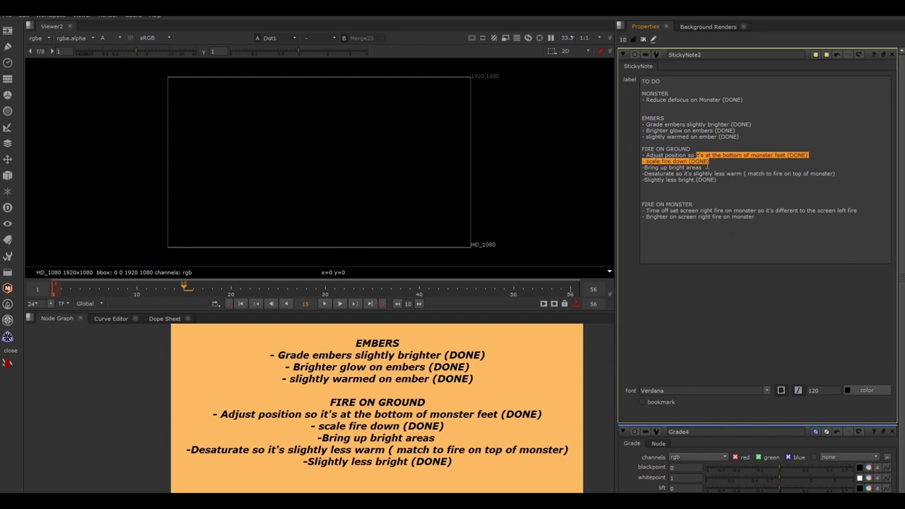
pyautogui.click(707, 168)
pyautogui.write('(DONE)')
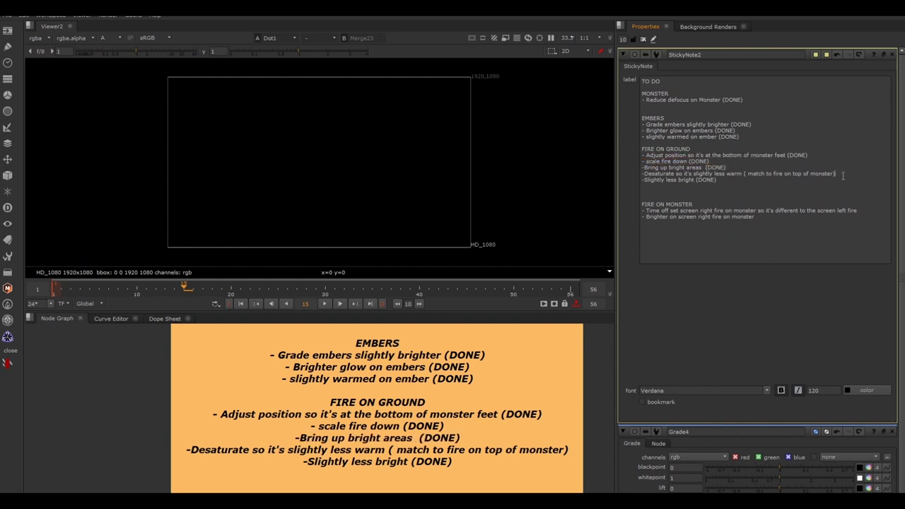
pyautogui.write(' (DONE)')
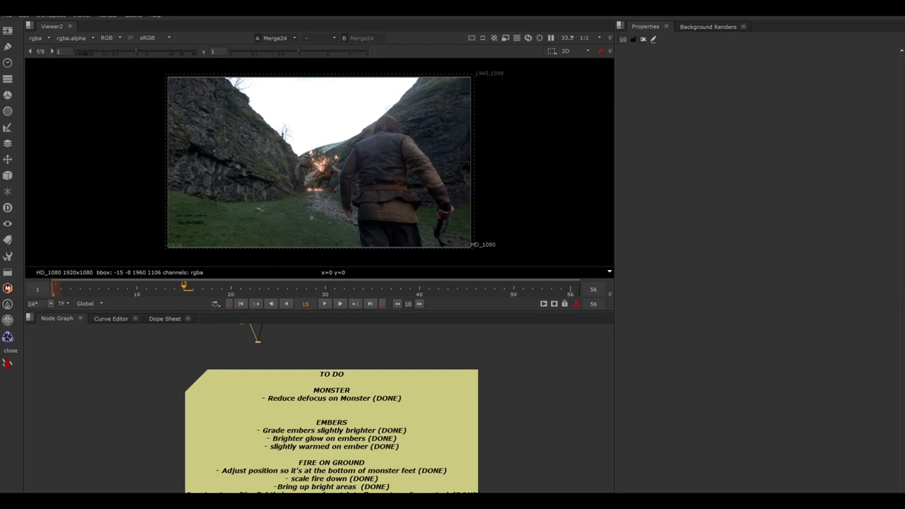
# Examine the fires on the monster in the full composite against the FIRE ON MONSTER items in the note
pyautogui.moveTo(371, 508); pyautogui.dragTo(384, 490, button='middle')
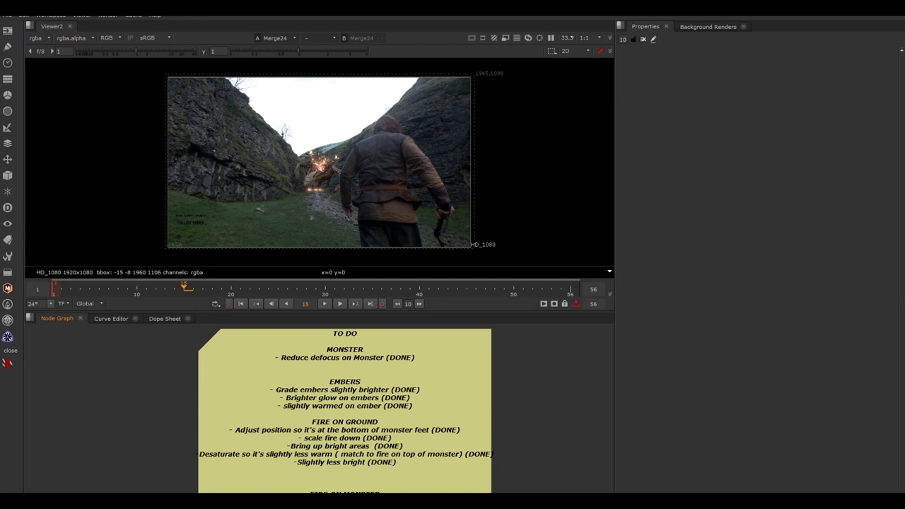
pyautogui.scroll(3, 555, 83)
pyautogui.scroll(-2, 556, 83)
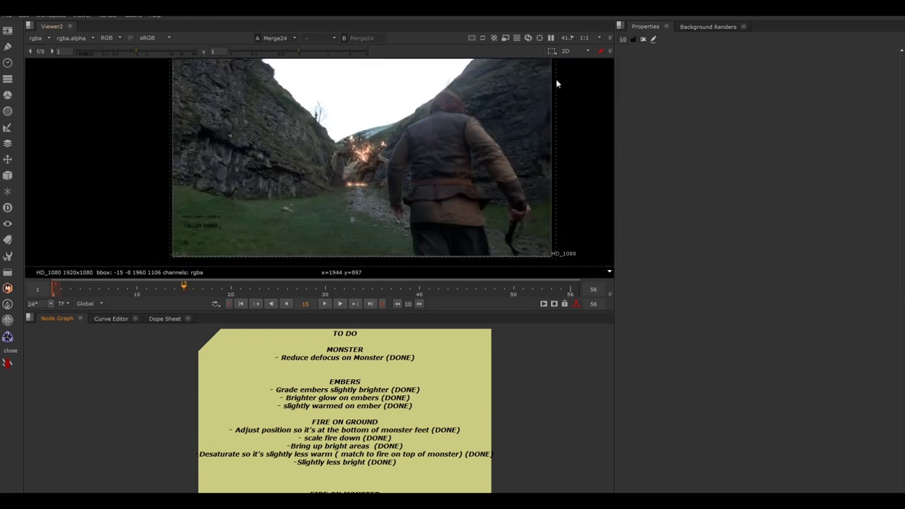
pyautogui.moveTo(556, 81); pyautogui.dragTo(550, 97, button='middle')
pyautogui.moveTo(585, 67); pyautogui.dragTo(419, 280)
pyautogui.moveTo(144, 60); pyautogui.dragTo(264, 246)
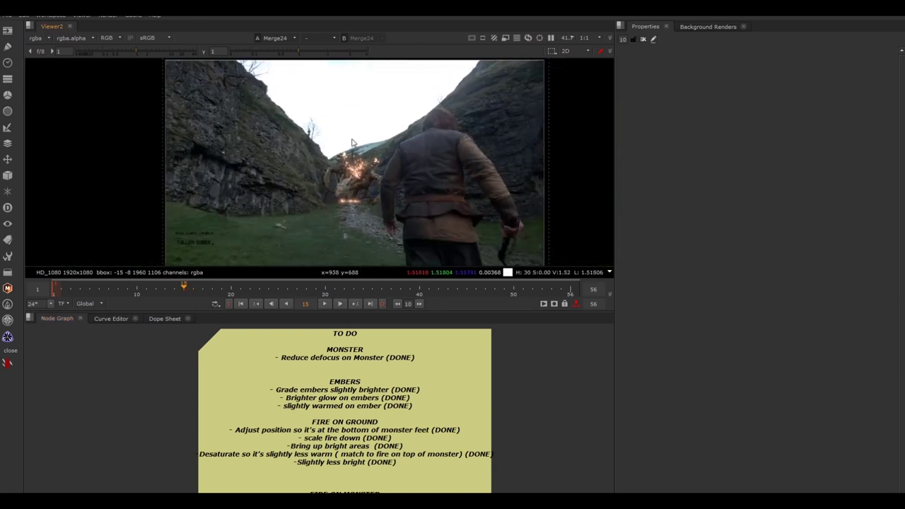
pyautogui.scroll(6, 347, 151)
pyautogui.moveTo(272, 126)
pyautogui.mouseDown()
pyautogui.moveTo(333, 191)
pyautogui.moveTo(353, 199)
pyautogui.mouseUp()
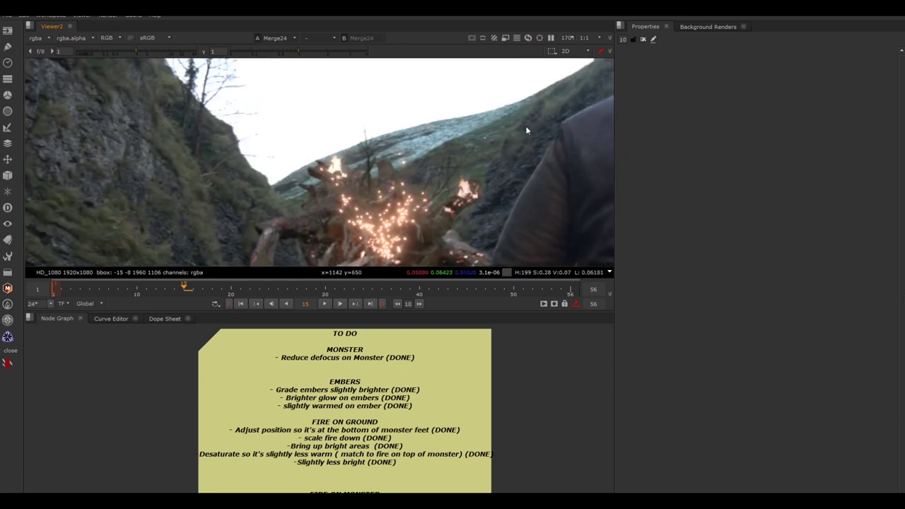
pyautogui.keyDown('ctrl'); pyautogui.keyDown('shift'); pyautogui.moveTo(526, 130); pyautogui.dragTo(410, 249); pyautogui.keyUp('shift'); pyautogui.keyUp('ctrl')
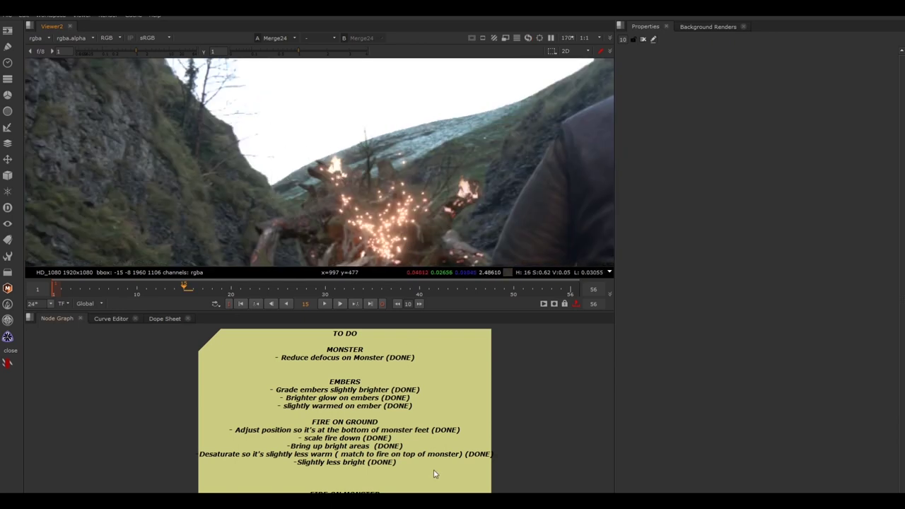
pyautogui.scroll(5, 391, 491)
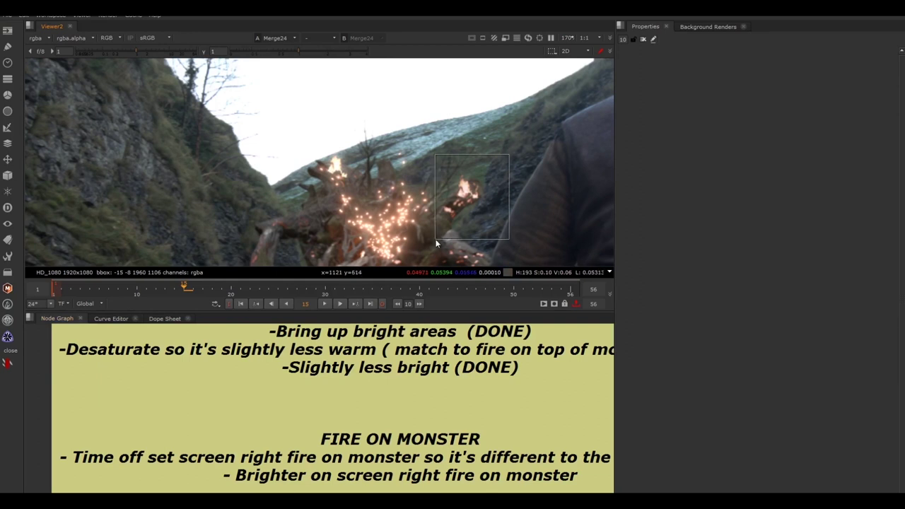
pyautogui.scroll(-3, 461, 467)
pyautogui.scroll(-5, 460, 467)
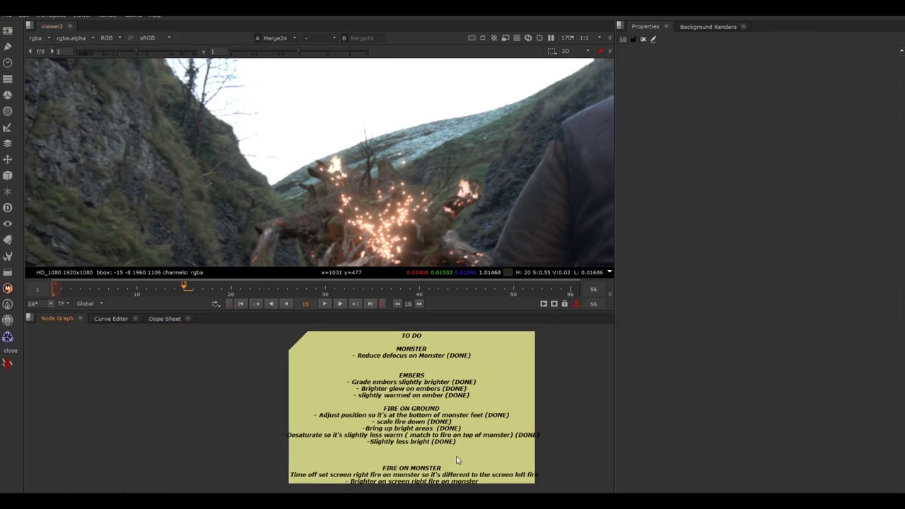
# Frame the full composite, play back a few frames, stop and go to frame 14
pyautogui.moveTo(276, 424); pyautogui.dragTo(283, 461, button='middle')
pyautogui.scroll(7, 285, 459)
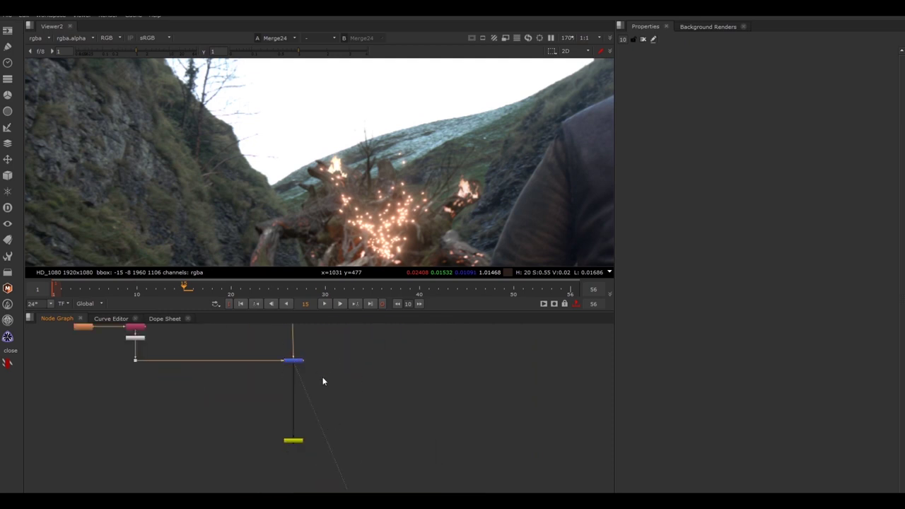
pyautogui.moveTo(360, 331); pyautogui.dragTo(305, 364)
pyautogui.press('f')
pyautogui.press('j')
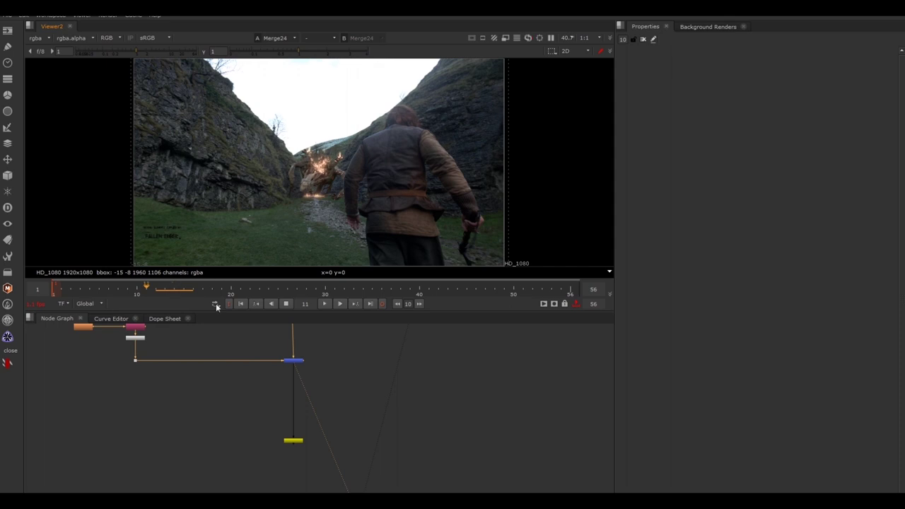
pyautogui.click(286, 303)
pyautogui.click(173, 290)
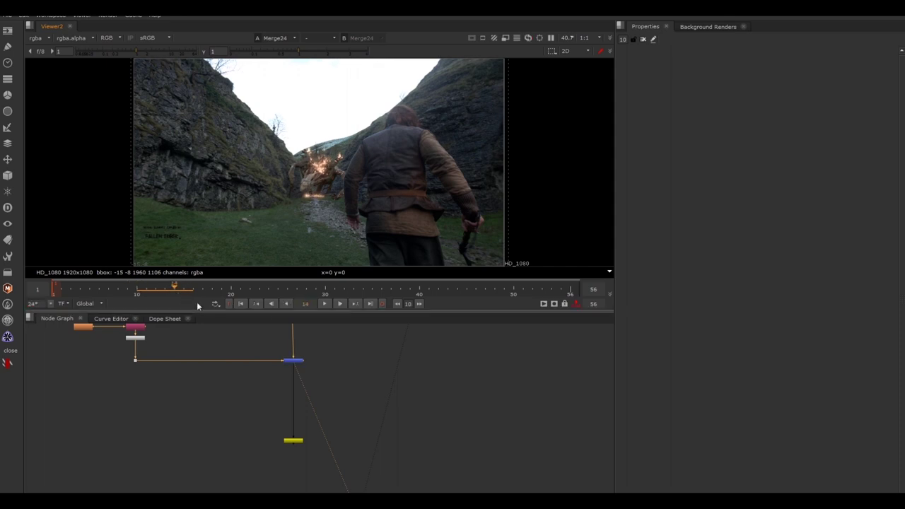
# Locate the FIRE ON MONSTER section in the node graph and view the composite at Merge21
pyautogui.scroll(-4, 393, 438)
pyautogui.moveTo(400, 445); pyautogui.dragTo(320, 337, button='middle')
pyautogui.scroll(-3, 374, 469)
pyautogui.moveTo(374, 464); pyautogui.dragTo(342, 412, button='middle')
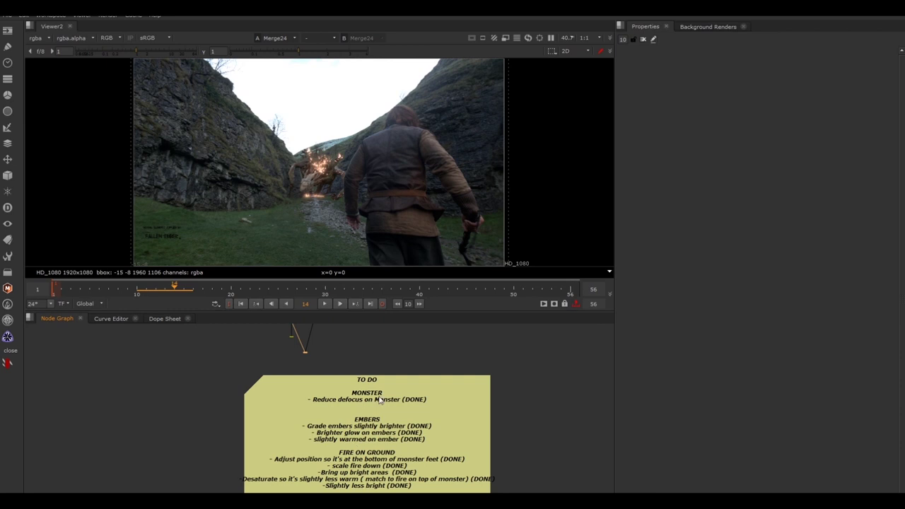
pyautogui.scroll(5, 376, 398)
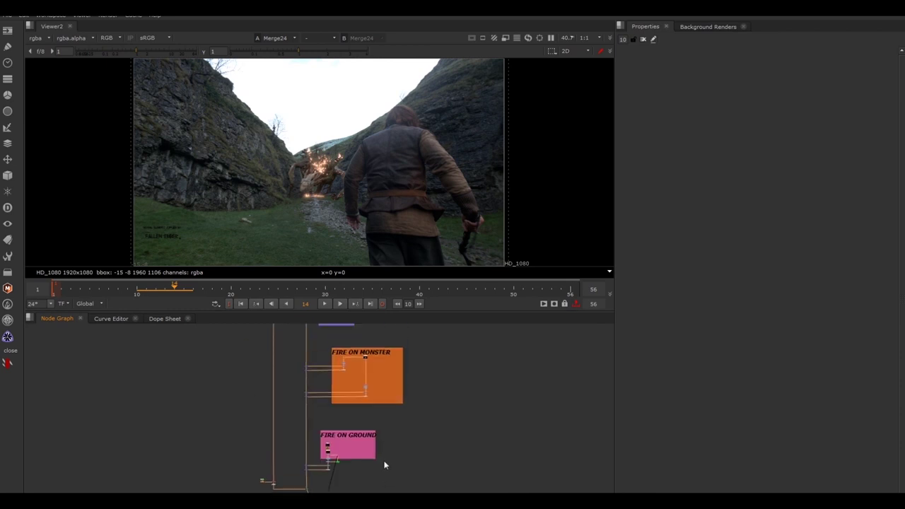
pyautogui.scroll(9, 374, 396)
pyautogui.moveTo(159, 437); pyautogui.dragTo(96, 457)
pyautogui.press('1')
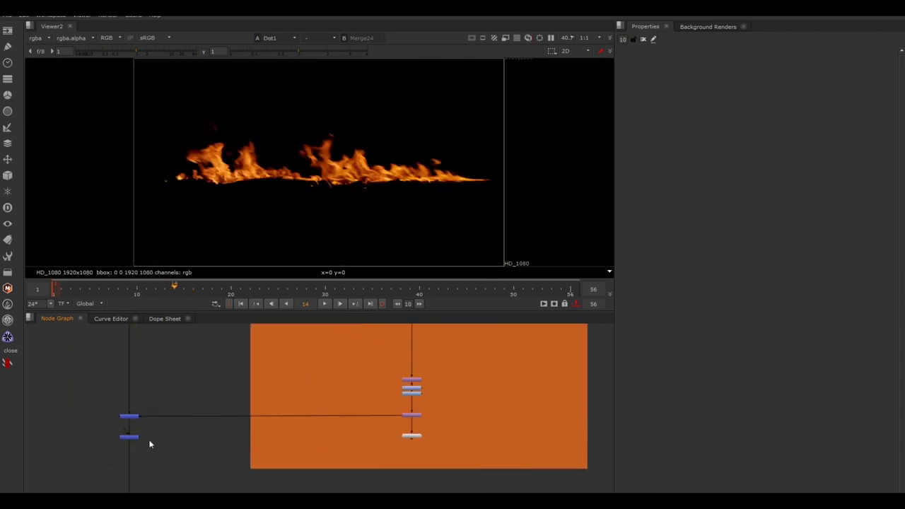
pyautogui.hotkey('ctrl', 'z')
pyautogui.moveTo(256, 354); pyautogui.dragTo(244, 427, button='middle')
pyautogui.press('2')
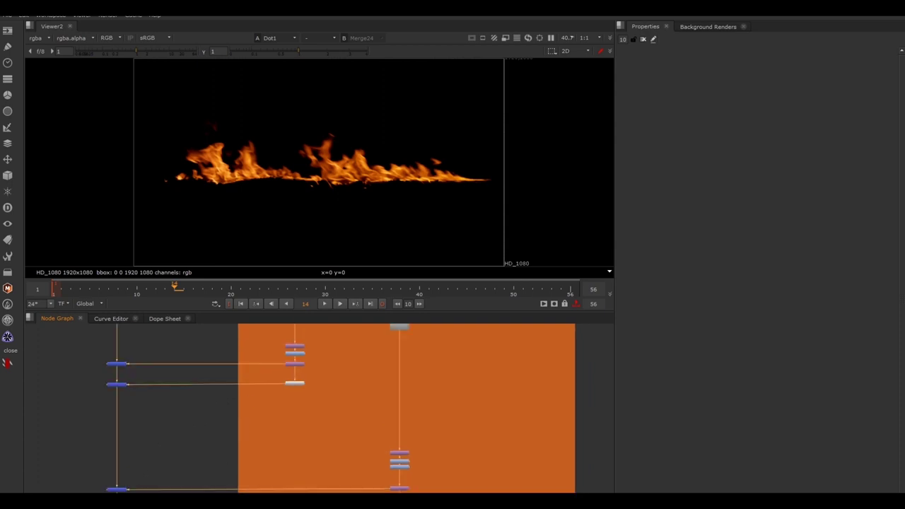
# Toggle the FIRE ON MONSTER merges off and on to identify which branch makes each fire on the monster
pyautogui.scroll(6, 330, 157)
pyautogui.scroll(3, 329, 161)
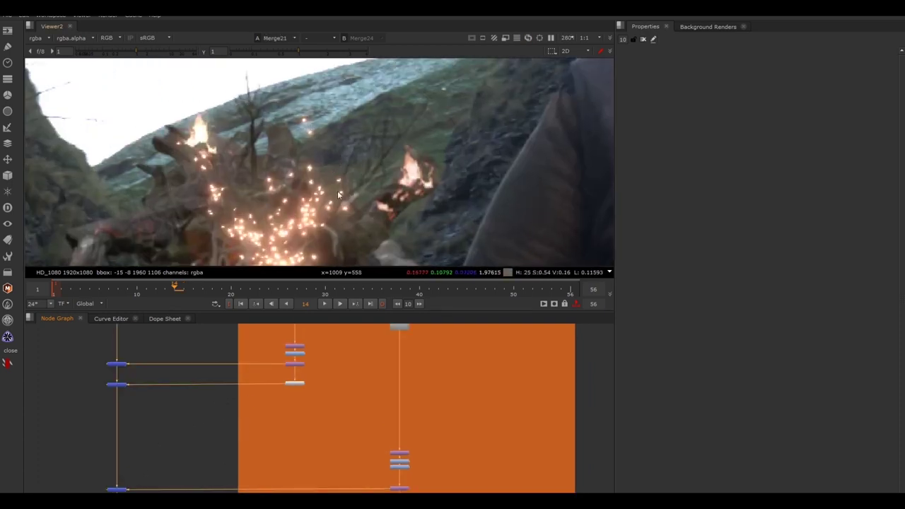
pyautogui.moveTo(200, 429); pyautogui.dragTo(50, 493)
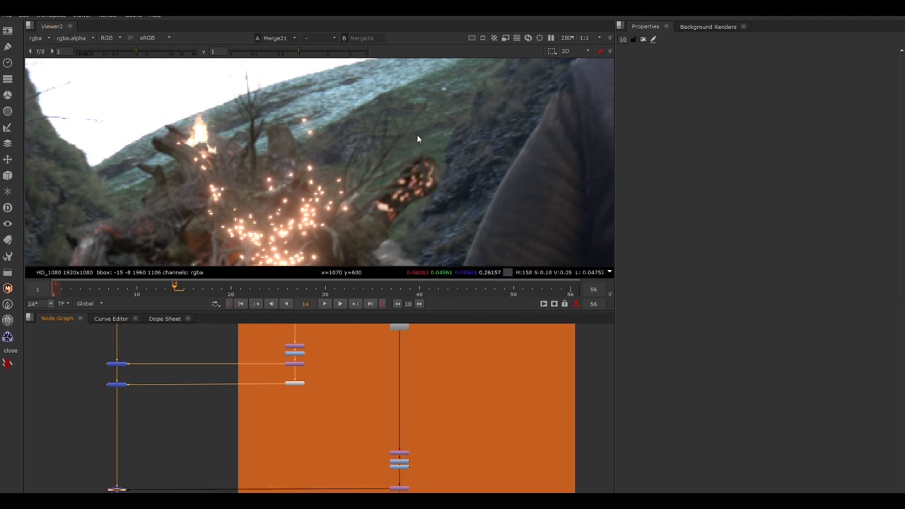
pyautogui.moveTo(161, 350); pyautogui.dragTo(37, 438)
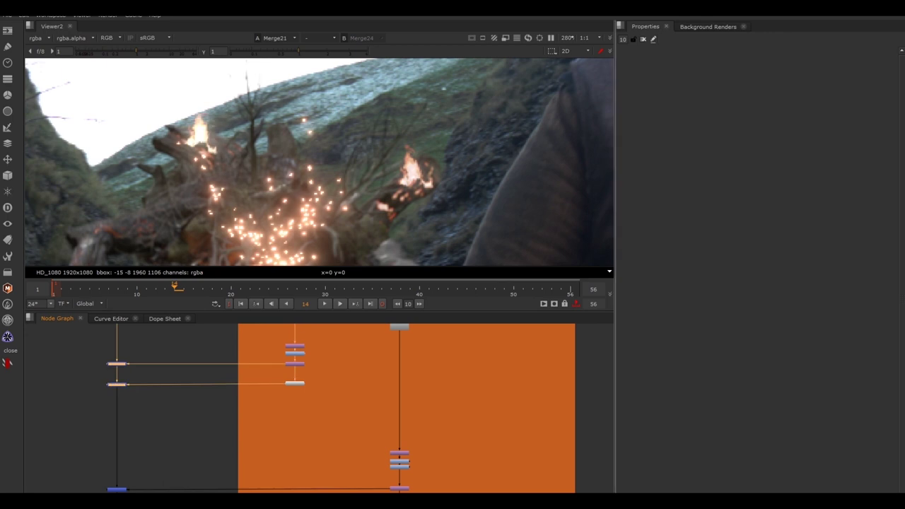
# View the Read7 fire footage full frame and play it back
pyautogui.moveTo(433, 391); pyautogui.dragTo(441, 424, button='middle')
pyautogui.click(406, 361)
pyautogui.press('1')
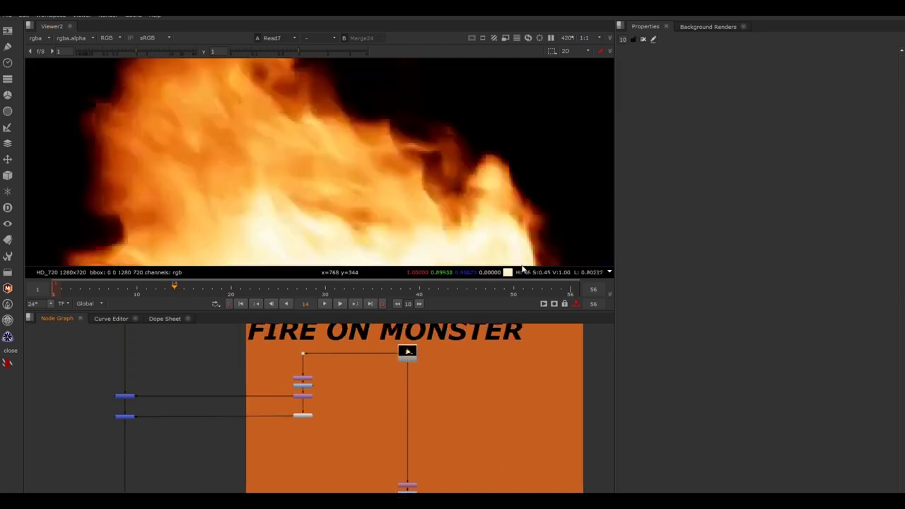
pyautogui.press('f')
pyautogui.click(327, 303)
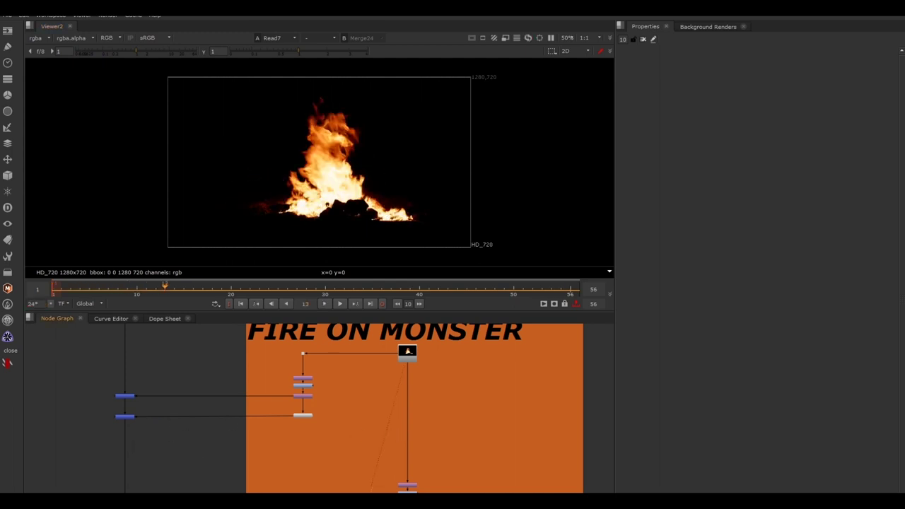
# Inspect the transformed fire of the first FIRE ON MONSTER branch, then compare the composite at Merge19 and Merge21
pyautogui.scroll(2, 282, 389)
pyautogui.click(311, 400)
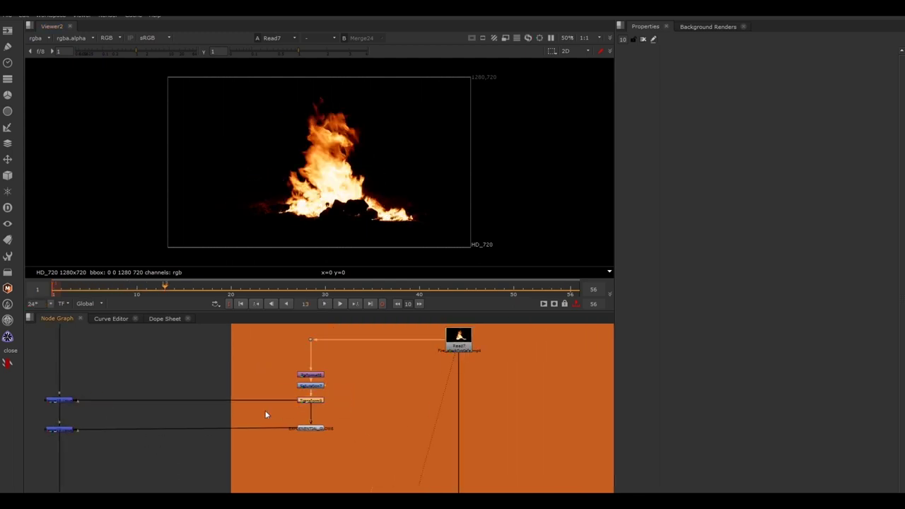
pyautogui.press('1')
pyautogui.scroll(3, 320, 153)
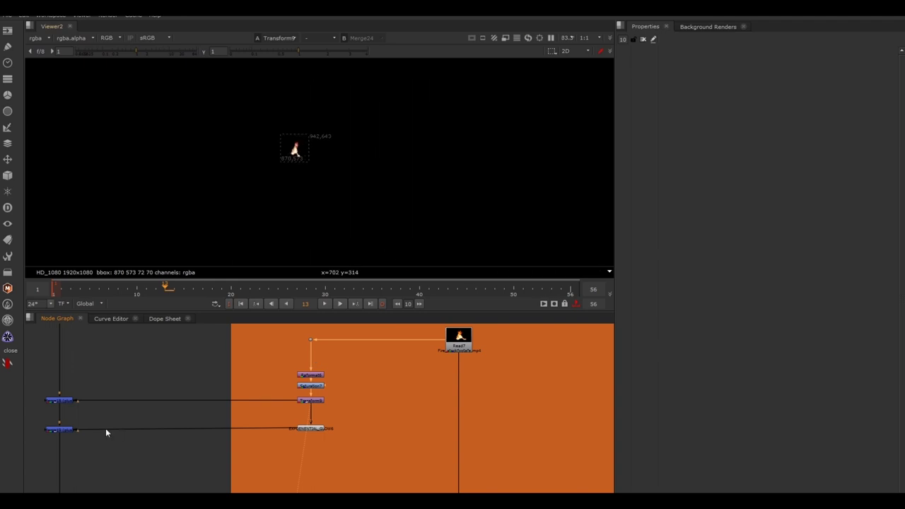
pyautogui.click(62, 429)
pyautogui.press('1')
pyautogui.moveTo(88, 403); pyautogui.dragTo(20, 488)
pyautogui.moveTo(205, 504); pyautogui.dragTo(206, 470, button='middle')
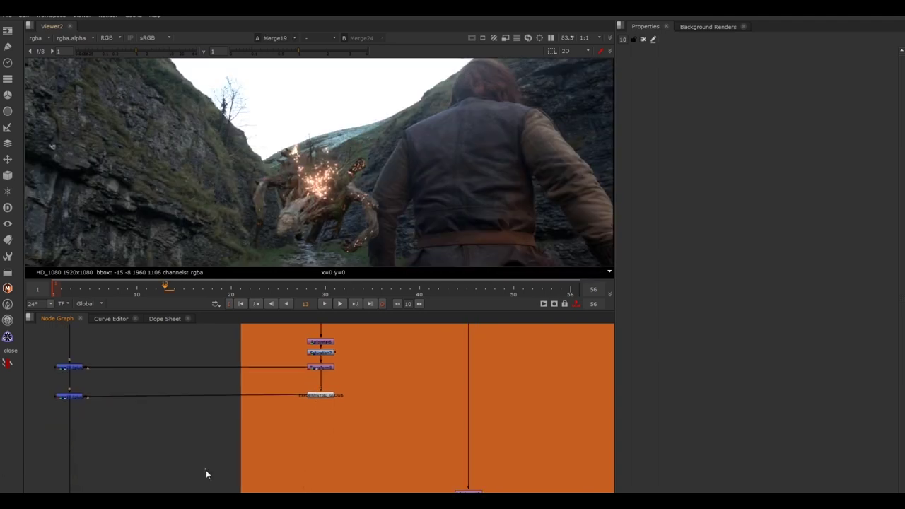
pyautogui.scroll(-3, 207, 460)
pyautogui.moveTo(179, 471); pyautogui.dragTo(117, 495)
pyautogui.press('1')
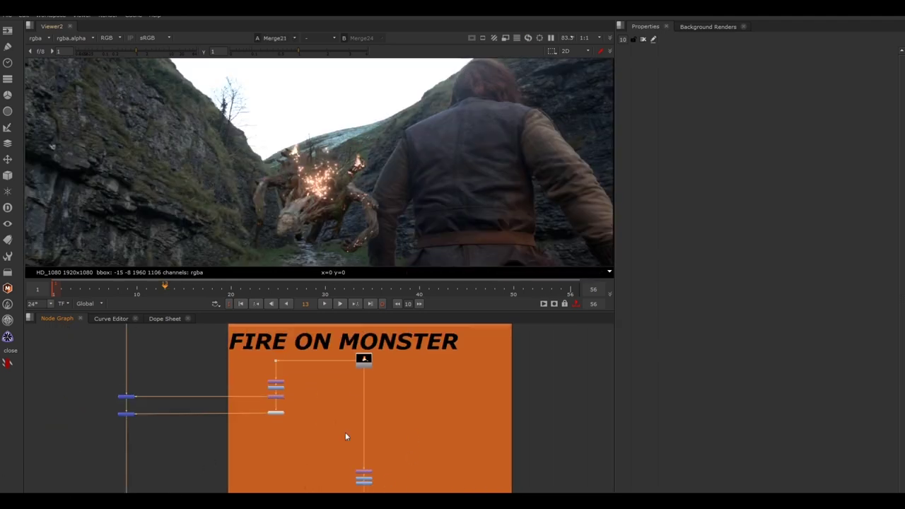
# Insert a Dot directly below Read7, level the side branch's dot with it, and check the monster fires at frame 16
pyautogui.click(365, 363)
pyautogui.press('.')
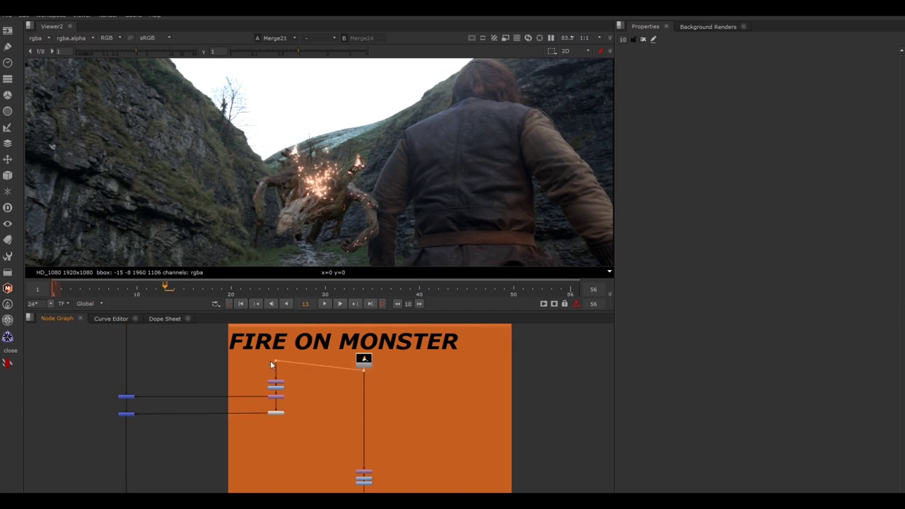
pyautogui.moveTo(271, 362); pyautogui.dragTo(275, 367)
pyautogui.scroll(4, 332, 158)
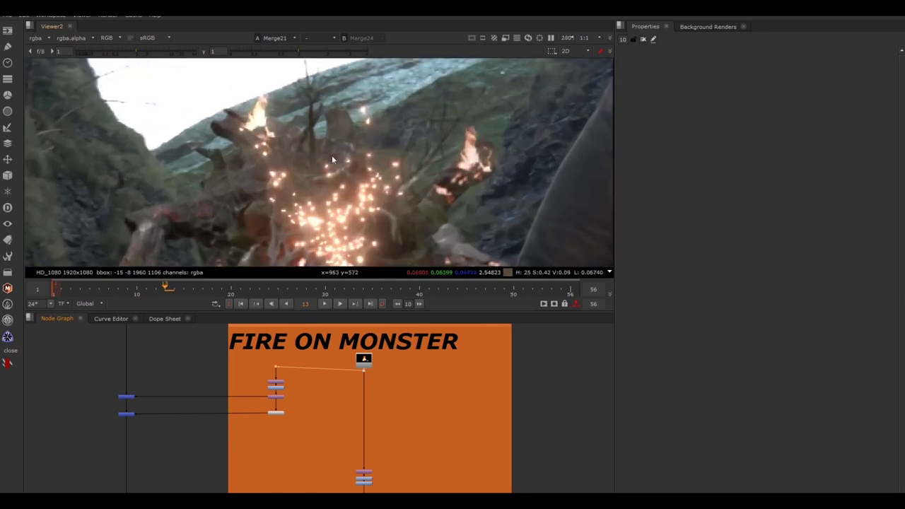
pyautogui.press('Right')
pyautogui.press('Right')
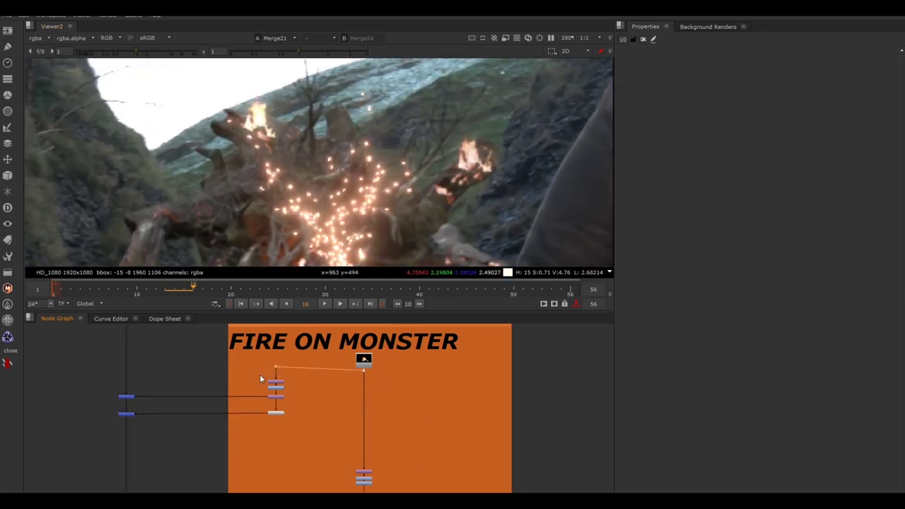
pyautogui.moveTo(276, 369); pyautogui.dragTo(276, 371)
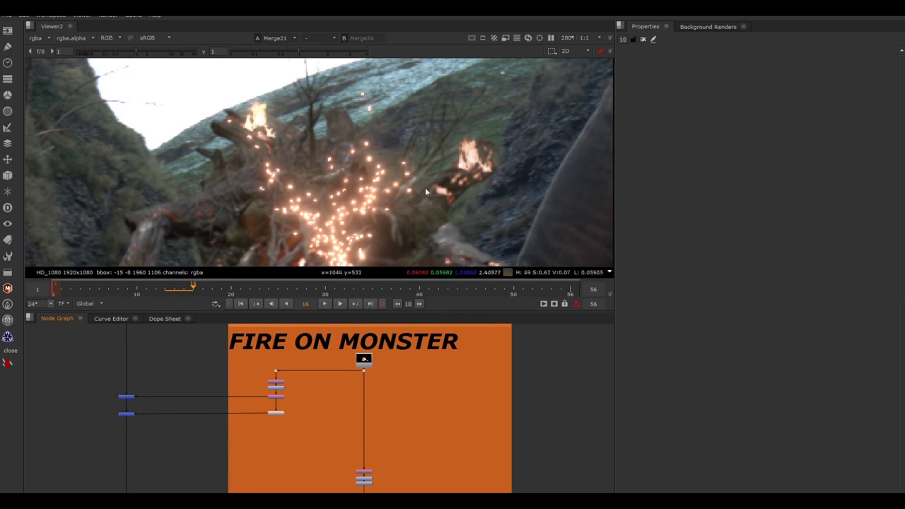
pyautogui.scroll(3, 362, 448)
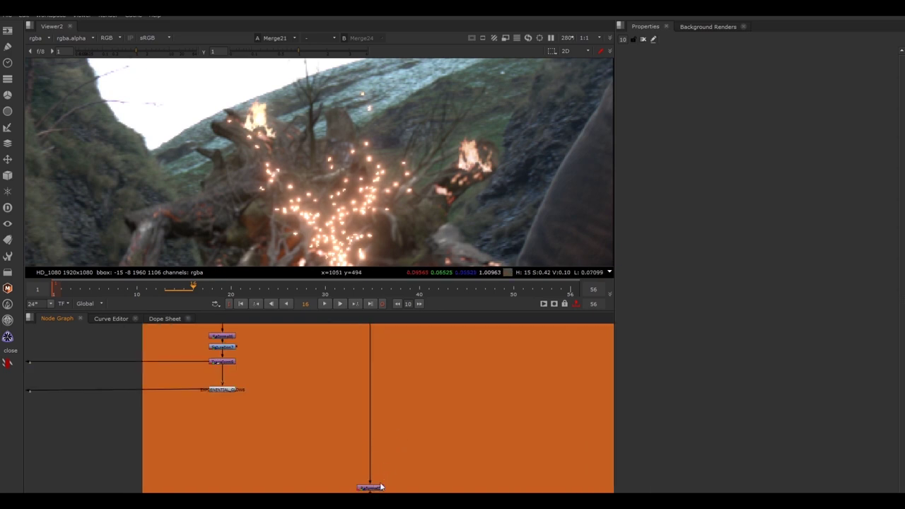
# Reposition the Reformat5 node on the main branch below Read7, directly above its saturation node, and open its properties
pyautogui.moveTo(381, 485); pyautogui.dragTo(368, 416)
pyautogui.moveTo(369, 416); pyautogui.dragTo(372, 477, button='middle')
pyautogui.moveTo(371, 478); pyautogui.dragTo(378, 446)
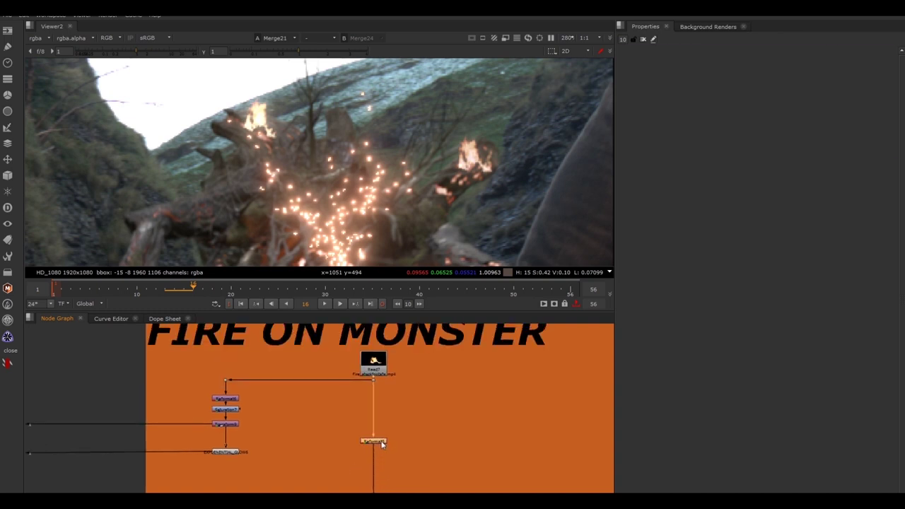
pyautogui.doubleClick(381, 440)
pyautogui.scroll(-2, 382, 442)
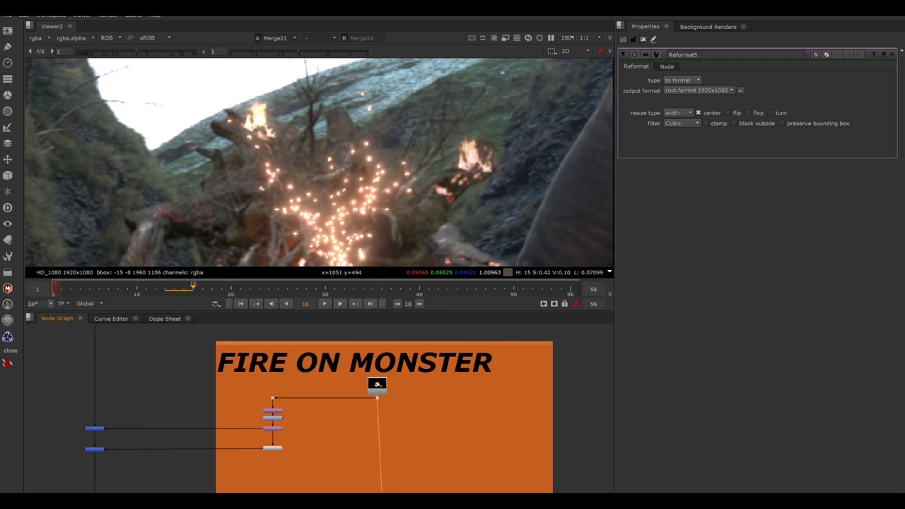
pyautogui.scroll(3, 383, 452)
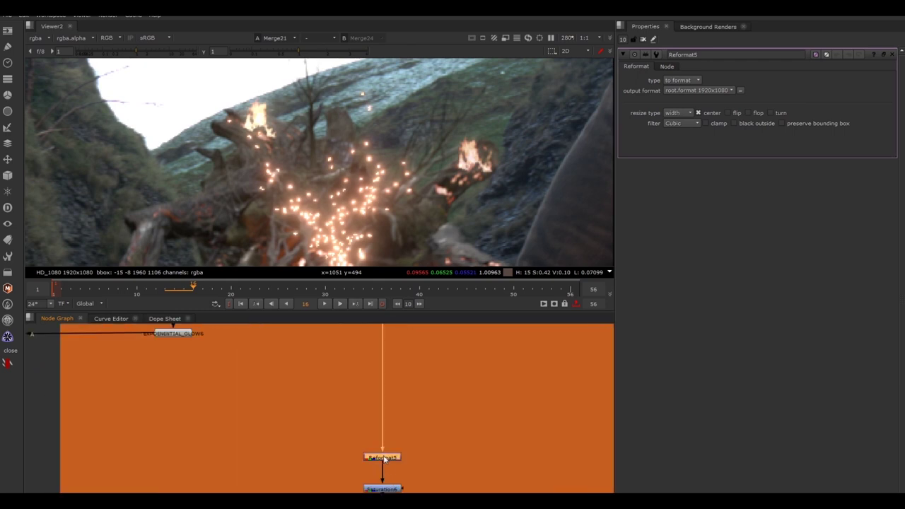
pyautogui.press('Tab')
pyautogui.write('timeoff')
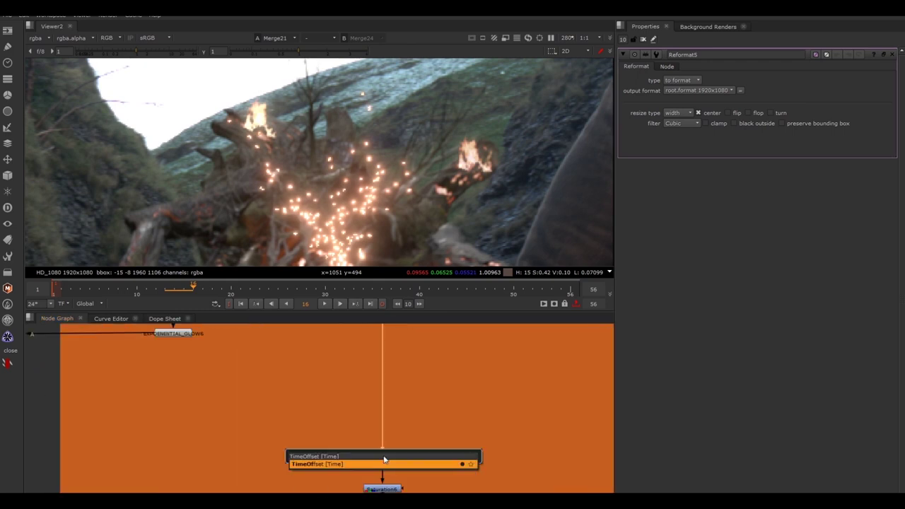
pyautogui.press('Return')
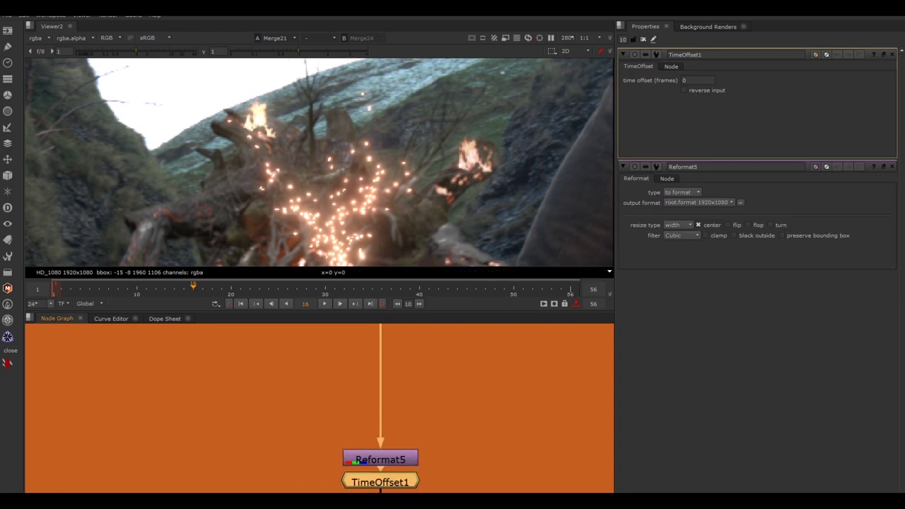
pyautogui.moveTo(371, 485)
pyautogui.mouseDown()
pyautogui.moveTo(521, 488)
pyautogui.moveTo(379, 491)
pyautogui.mouseUp()
pyautogui.hotkey('ctrl', 'z')
# Create a separate TimeOffset node and insert it into the branch between Reformat5 and Saturation6
pyautogui.click(511, 468)
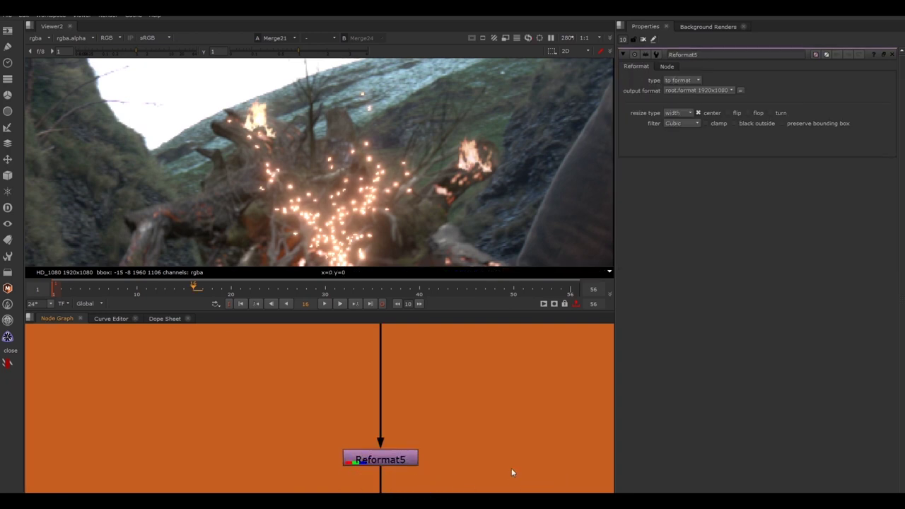
pyautogui.press('Tab')
pyautogui.write('timeof')
pyautogui.press('Down')
pyautogui.press('Return')
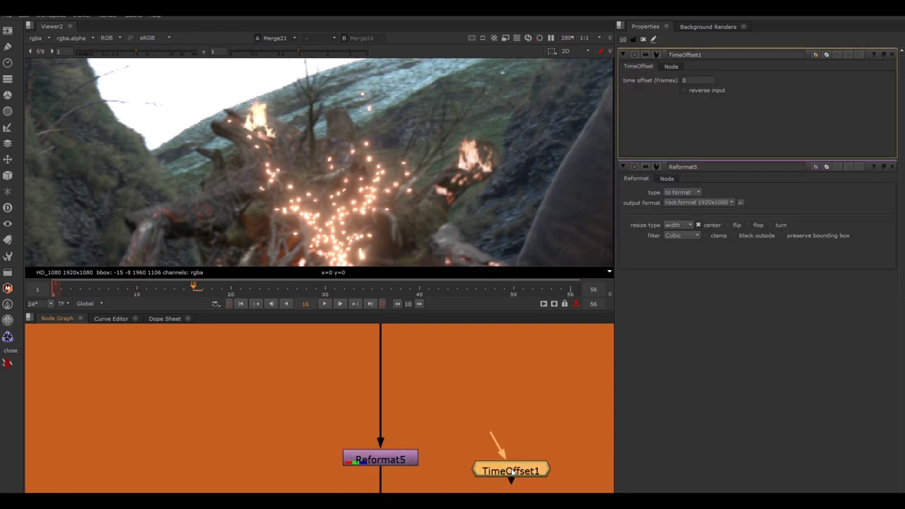
pyautogui.moveTo(462, 457); pyautogui.dragTo(379, 490)
pyautogui.click(473, 462)
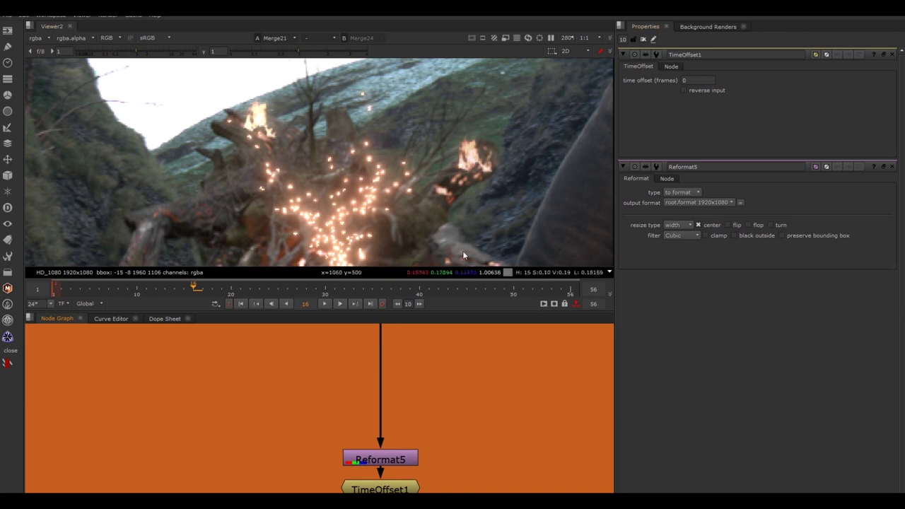
# View the TimeOffset node's fire footage full frame and set its time offset to -10 frames
pyautogui.click(415, 488)
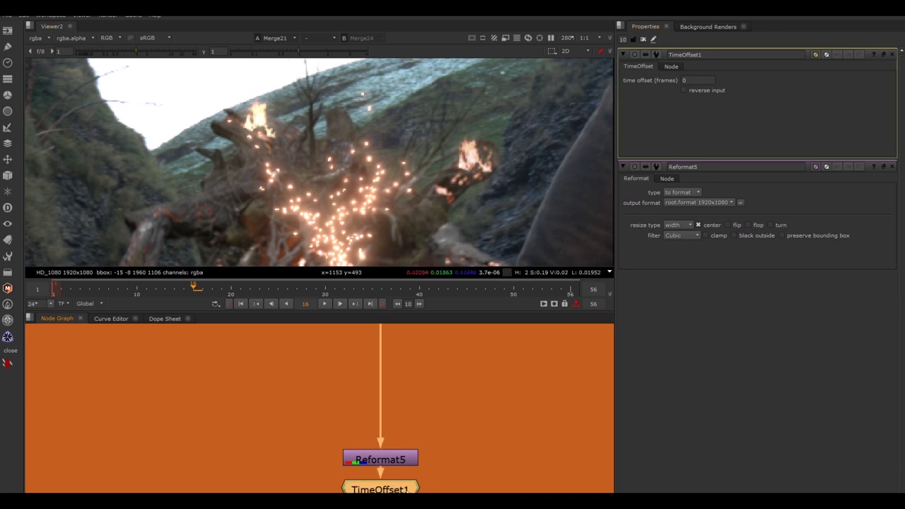
pyautogui.press('1')
pyautogui.click(407, 489)
pyautogui.click(410, 490)
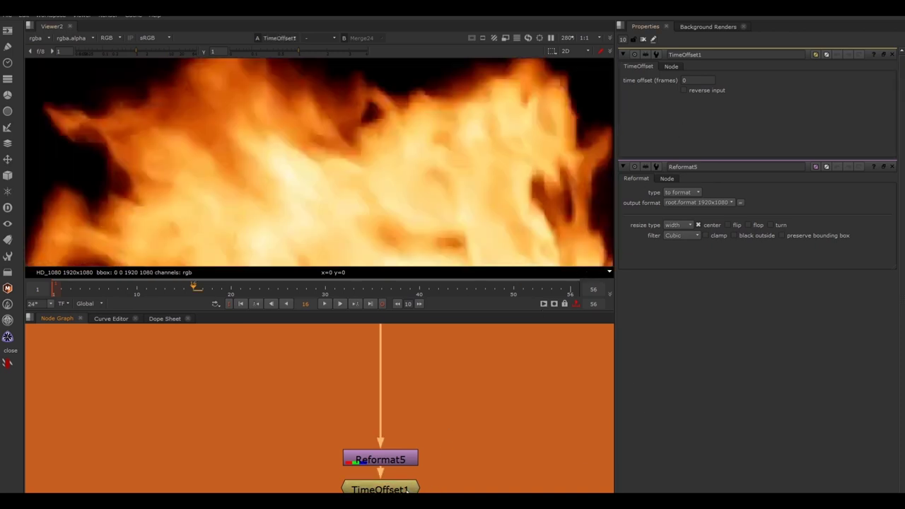
pyautogui.scroll(-1, 395, 178)
pyautogui.press('f')
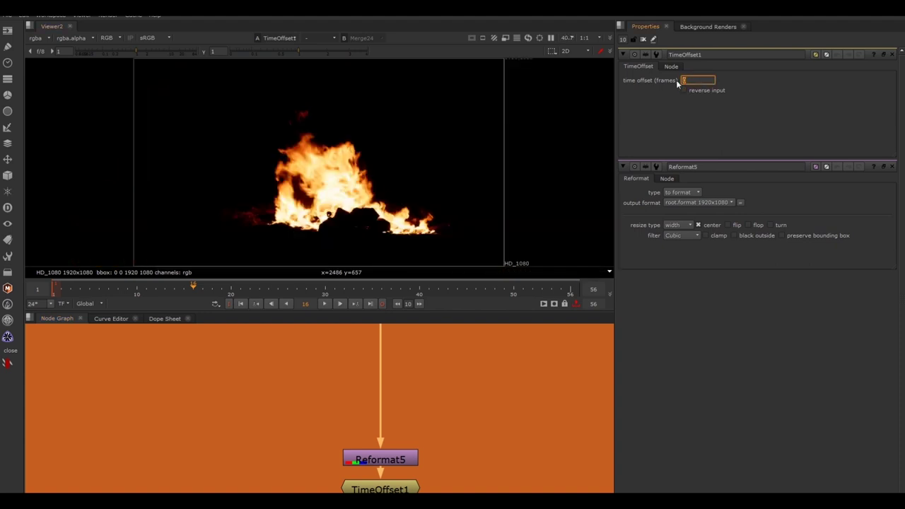
pyautogui.press('Return')
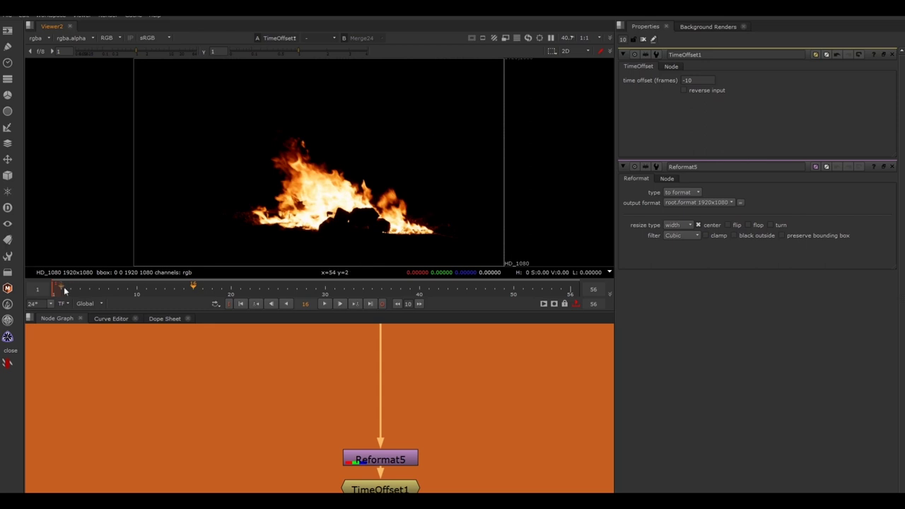
# Compare the fire footage at frame 1 with the TimeOffset node disabled and enabled
pyautogui.moveTo(64, 290); pyautogui.dragTo(55, 292)
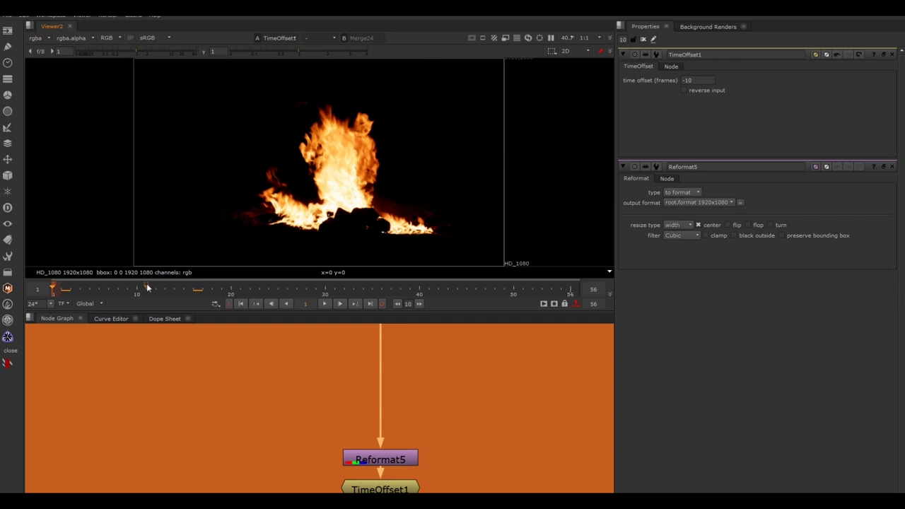
pyautogui.click(381, 491)
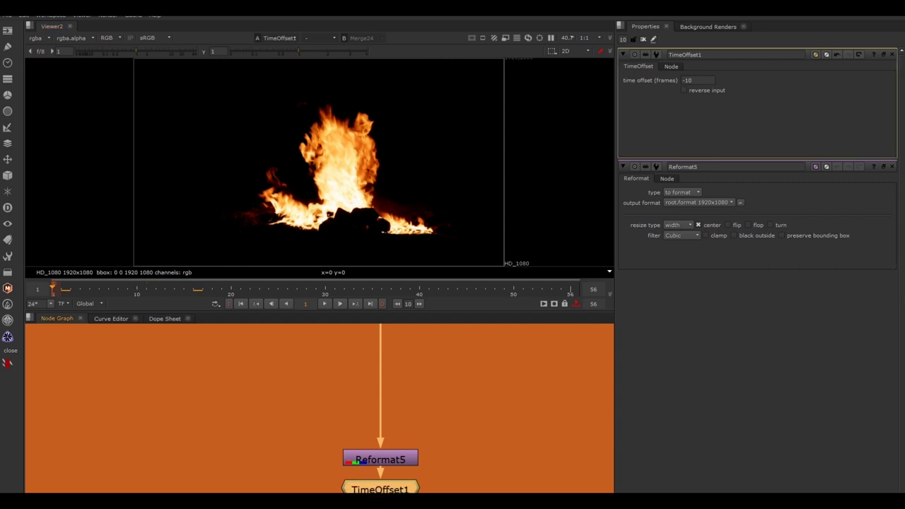
pyautogui.press('d')
pyautogui.press('d')
pyautogui.press('d')
pyautogui.press('d')
pyautogui.press('d')
pyautogui.press('d')
# Play back the time-offset fire footage, then stop the playback
pyautogui.doubleClick(694, 79)
pyautogui.scroll(-3, 417, 410)
pyautogui.moveTo(428, 394); pyautogui.dragTo(434, 434, button='middle')
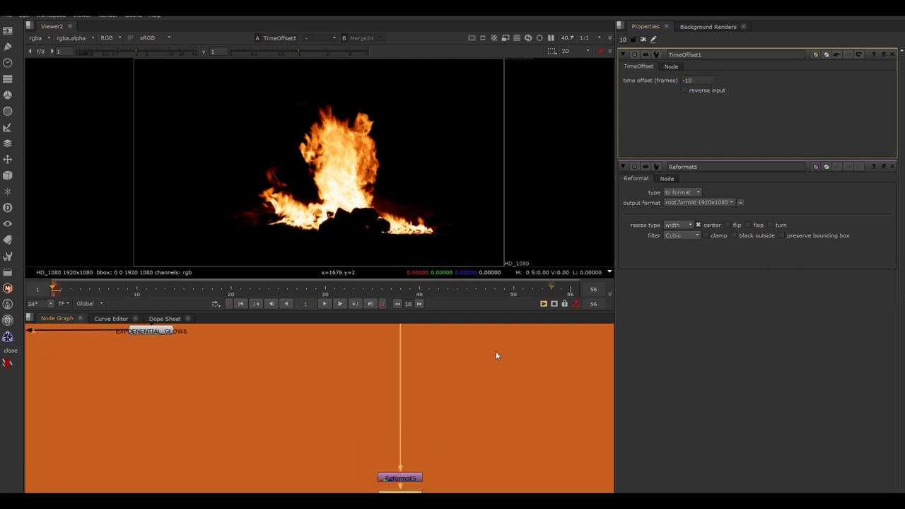
pyautogui.click(339, 304)
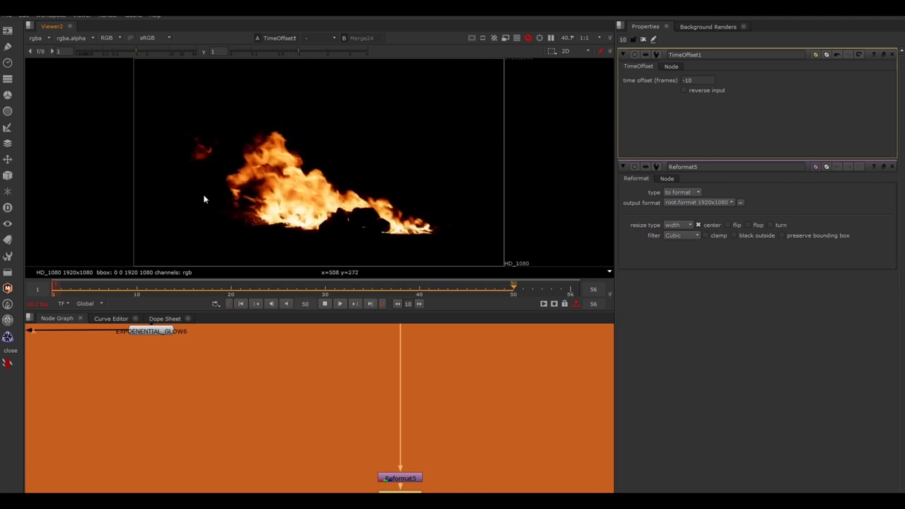
pyautogui.click(324, 303)
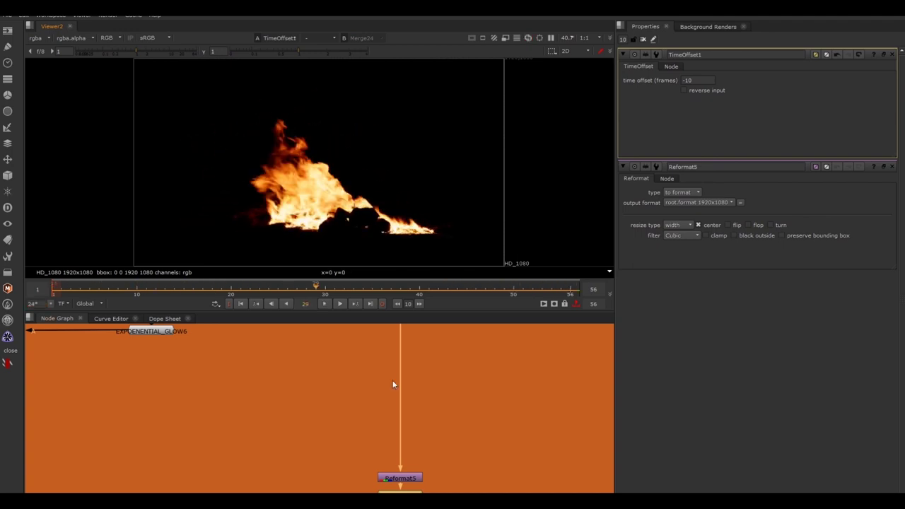
# View the composite at Merge21 and examine the fires on the monster
pyautogui.scroll(-3, 393, 379)
pyautogui.moveTo(272, 431); pyautogui.dragTo(296, 426, button='middle')
pyautogui.moveTo(68, 382); pyautogui.dragTo(273, 467, button='middle')
pyautogui.moveTo(281, 450); pyautogui.dragTo(196, 487)
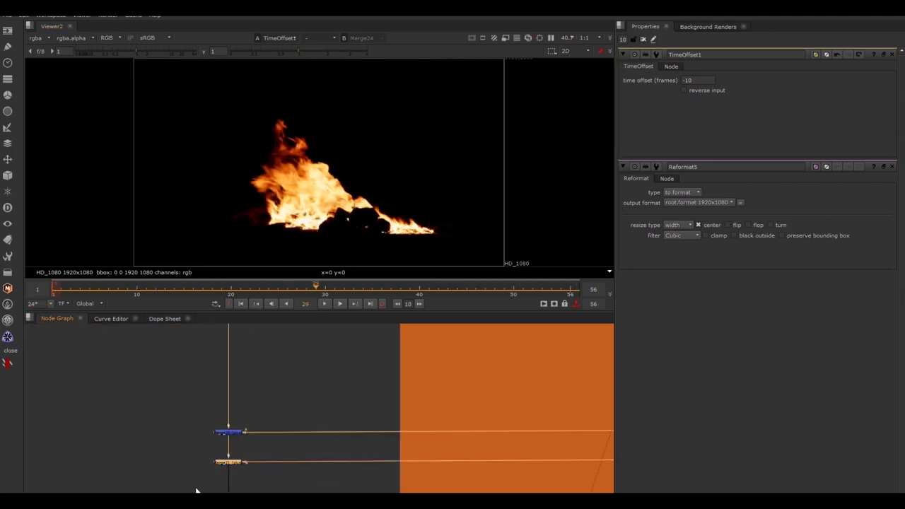
pyautogui.press('1')
pyautogui.scroll(8, 389, 158)
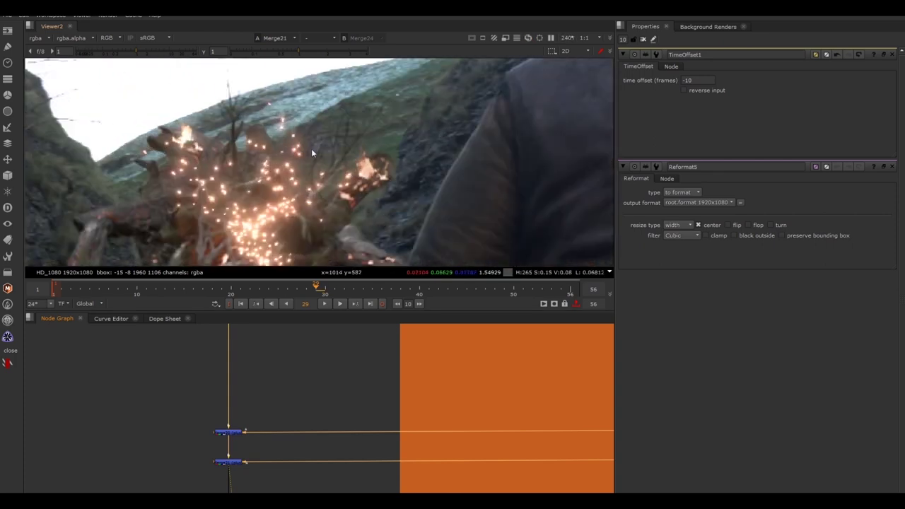
# Compare the monster fires in the composite with TimeOffset1 disabled and enabled, then play the composite back
pyautogui.moveTo(503, 426); pyautogui.dragTo(240, 445, button='middle')
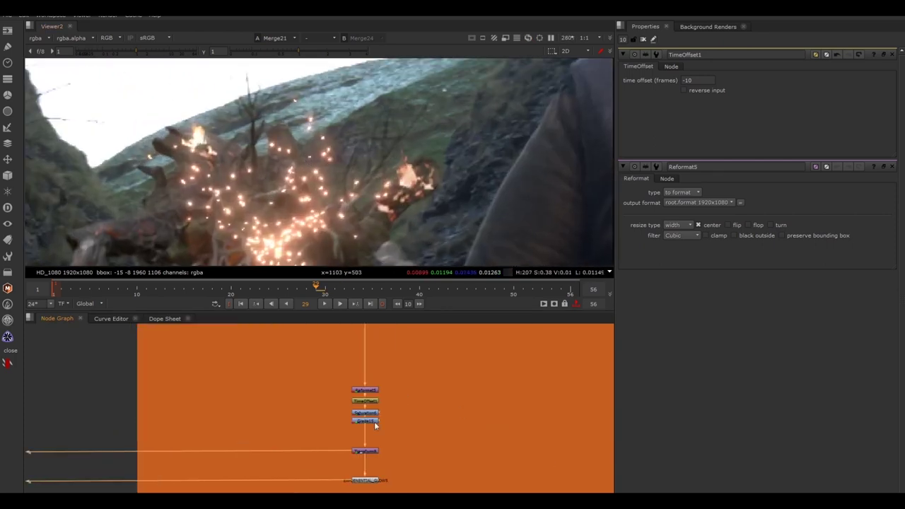
pyautogui.click(366, 402)
pyautogui.press('d')
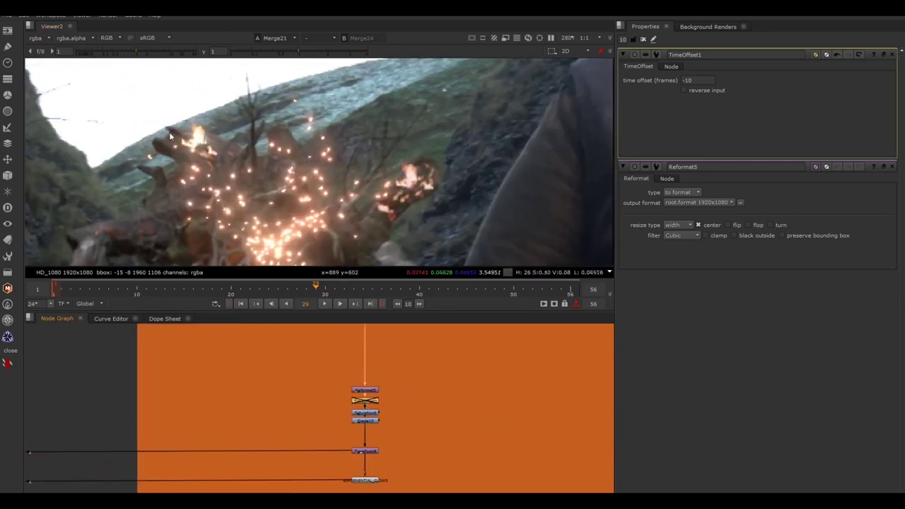
pyautogui.press('d')
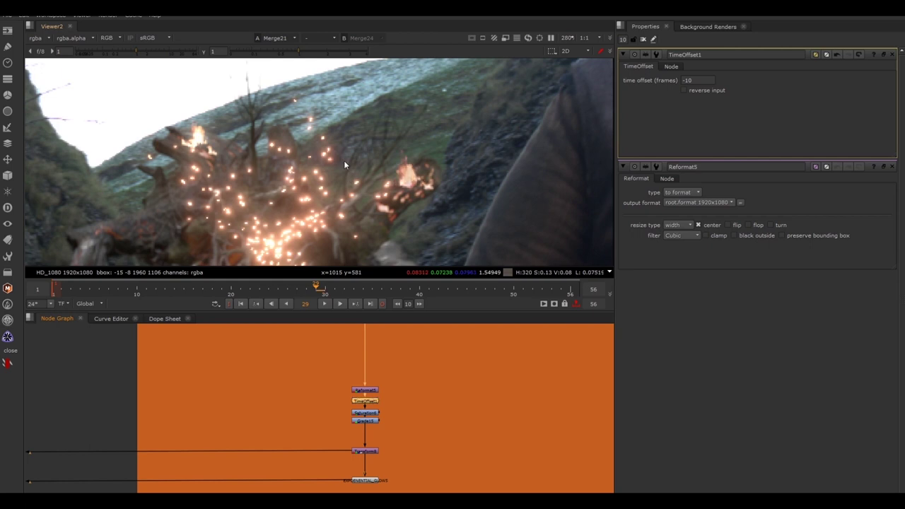
pyautogui.click(328, 304)
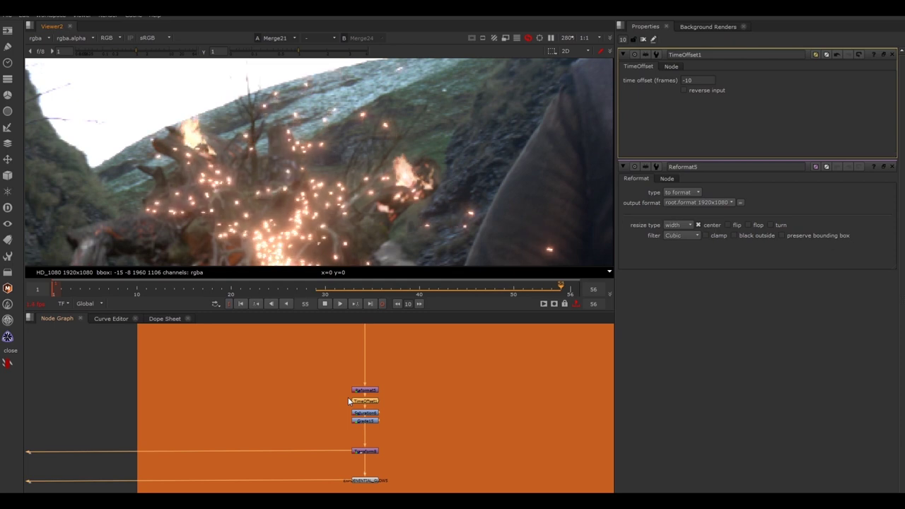
pyautogui.doubleClick(684, 80)
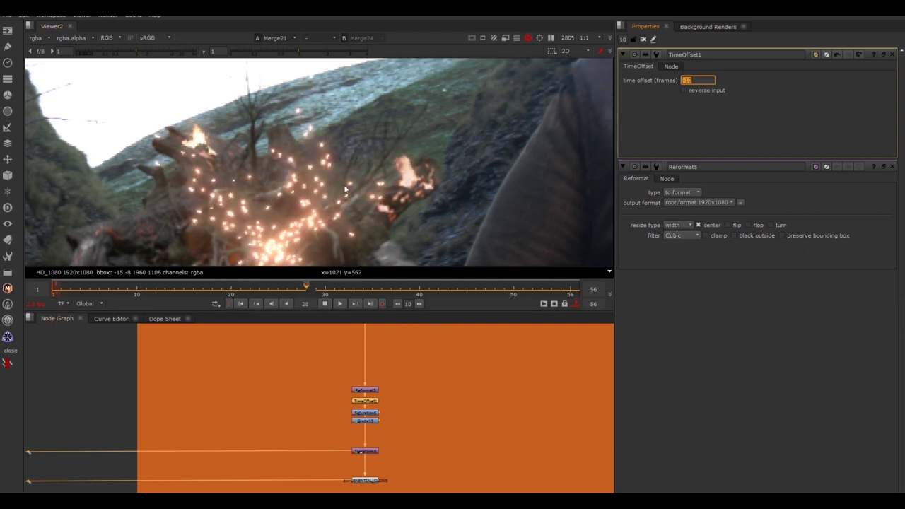
# Insert a Grade node directly below Grade15 in the time-offset fire branch and stop the playback
pyautogui.scroll(-5, 469, 417)
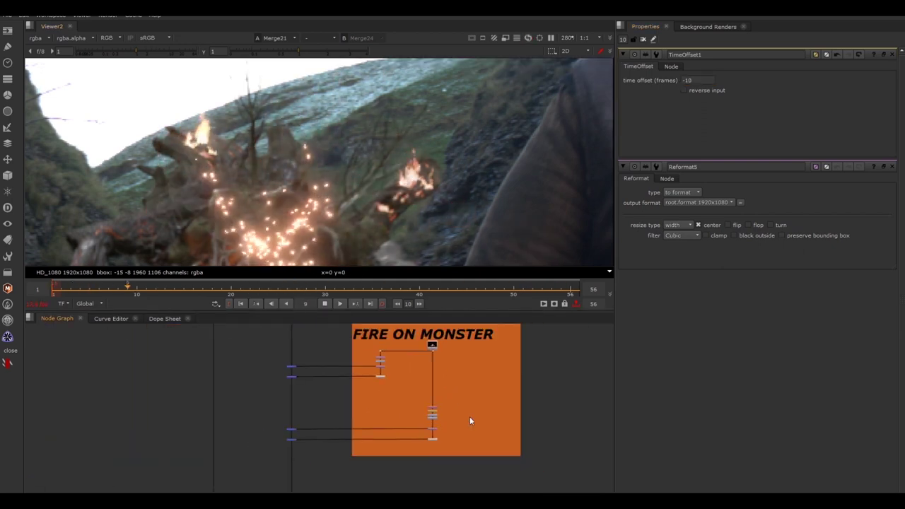
pyautogui.scroll(-3, 469, 417)
pyautogui.moveTo(470, 448); pyautogui.dragTo(461, 377, button='middle')
pyautogui.moveTo(460, 472)
pyautogui.mouseDown(button='middle')
pyautogui.moveTo(463, 355)
pyautogui.moveTo(462, 475)
pyautogui.mouseUp(button='middle')
pyautogui.moveTo(442, 339); pyautogui.dragTo(444, 461, button='middle')
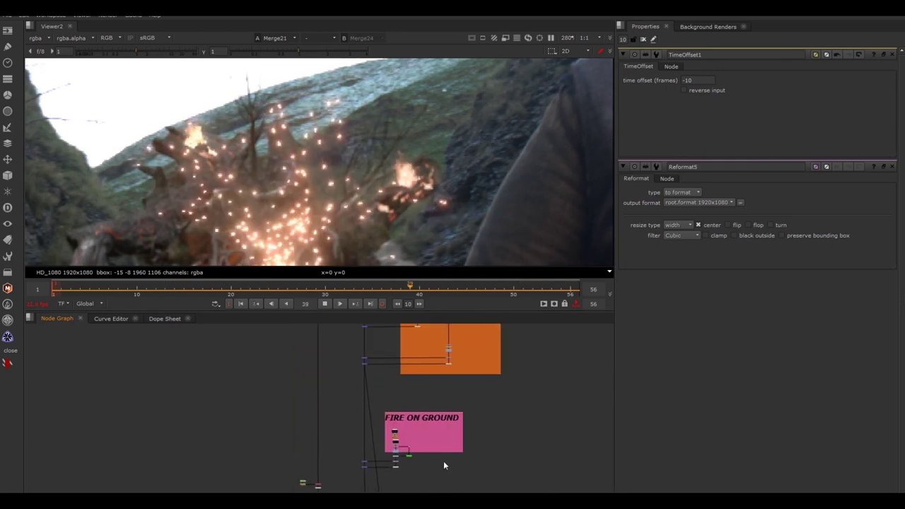
pyautogui.moveTo(452, 386); pyautogui.dragTo(454, 441, button='middle')
pyautogui.scroll(8, 446, 413)
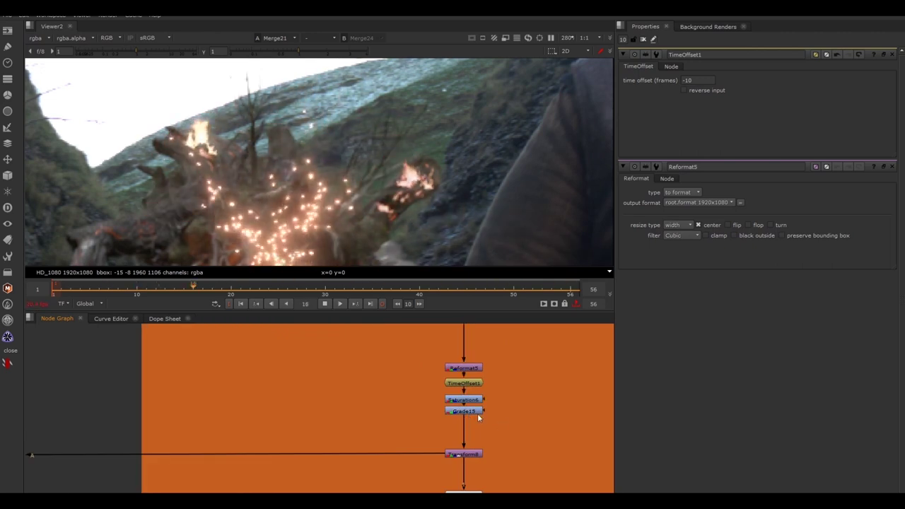
pyautogui.click(474, 411)
pyautogui.press('g')
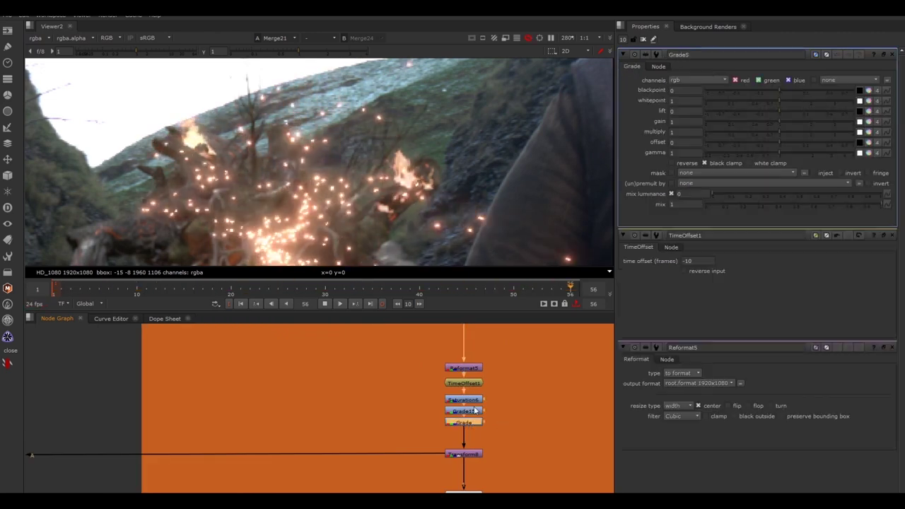
pyautogui.press('k')
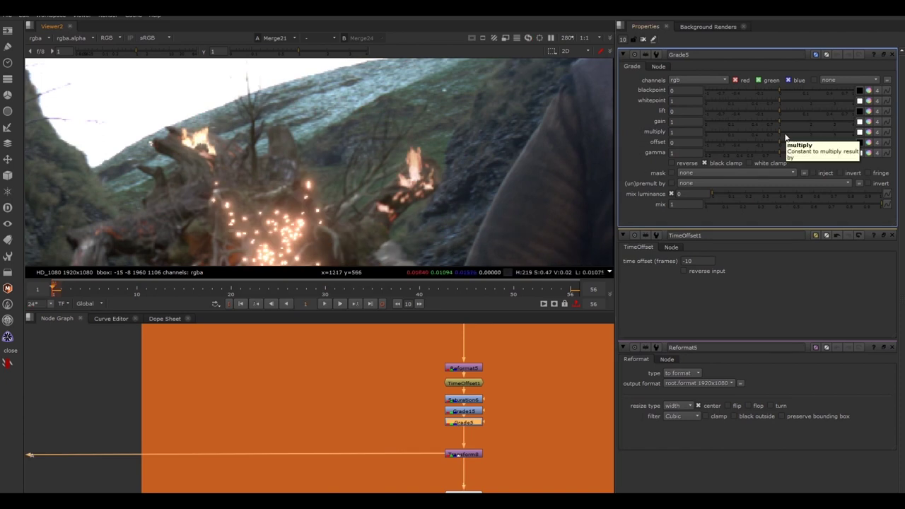
# Raise the new Grade's multiply to 2.1, judging the fire with the viewer gain lowered to about 0.05, then restore the gain
pyautogui.moveTo(784, 134); pyautogui.dragTo(792, 134)
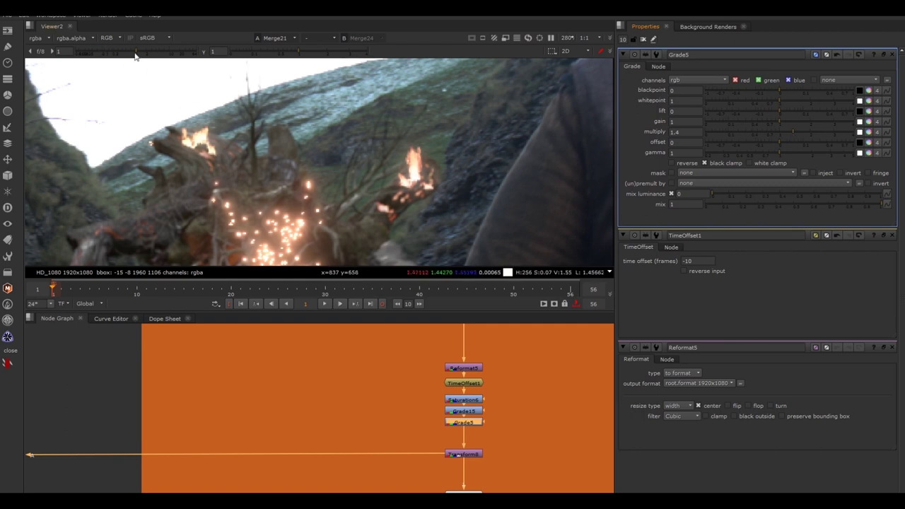
pyautogui.moveTo(136, 55); pyautogui.dragTo(92, 51)
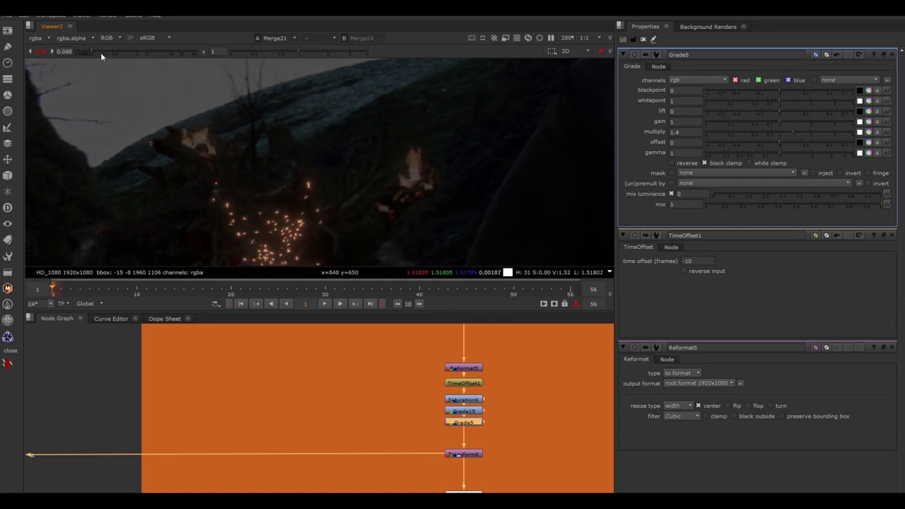
pyautogui.moveTo(792, 135); pyautogui.dragTo(811, 132)
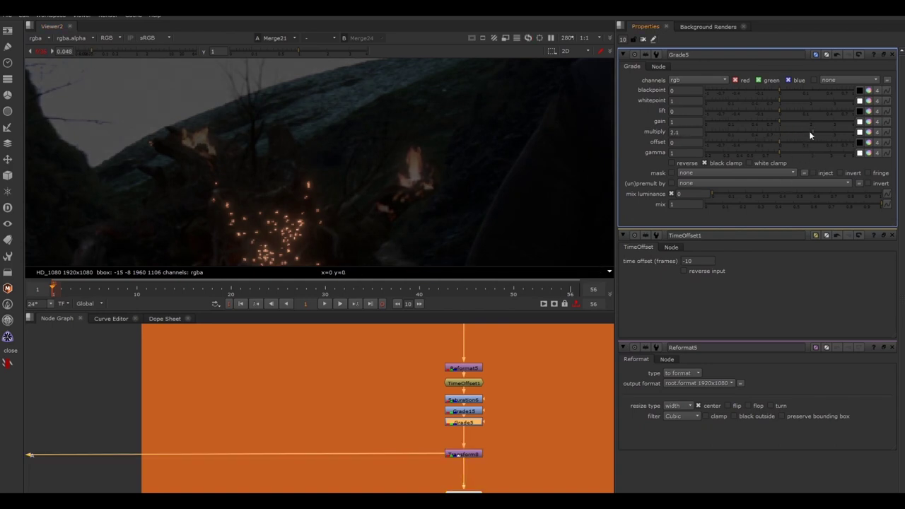
pyautogui.click(40, 53)
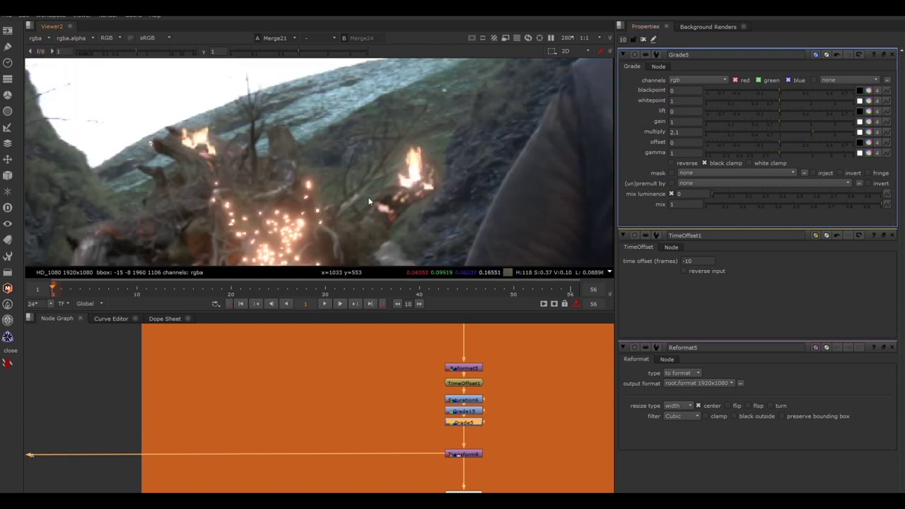
# Insert a Grade node between Saturation7 and Transform9 in the other monster fire branch
pyautogui.scroll(-3, 367, 197)
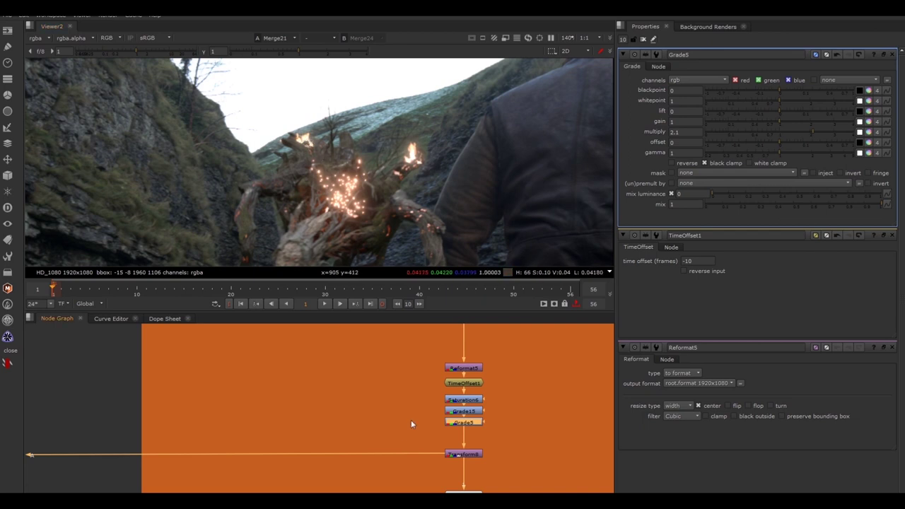
pyautogui.moveTo(329, 343); pyautogui.dragTo(390, 491, button='middle')
pyautogui.moveTo(379, 408); pyautogui.dragTo(391, 450, button='middle')
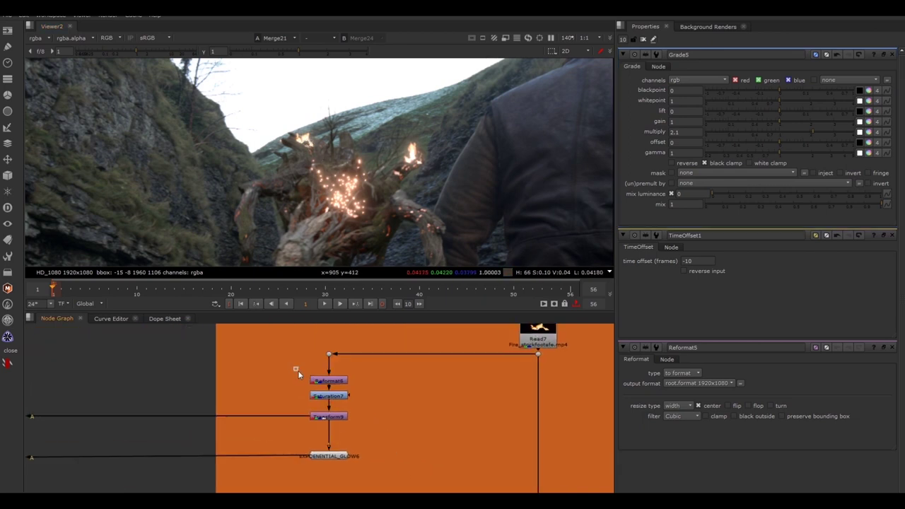
pyautogui.moveTo(296, 367); pyautogui.dragTo(342, 399)
pyautogui.click(344, 385)
pyautogui.scroll(3, 344, 386)
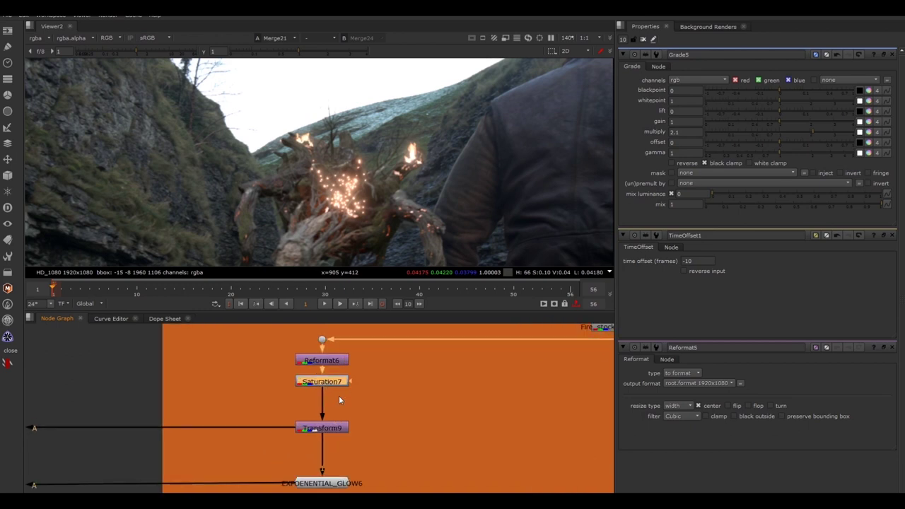
pyautogui.click(339, 396)
pyautogui.click(337, 381)
pyautogui.press('g')
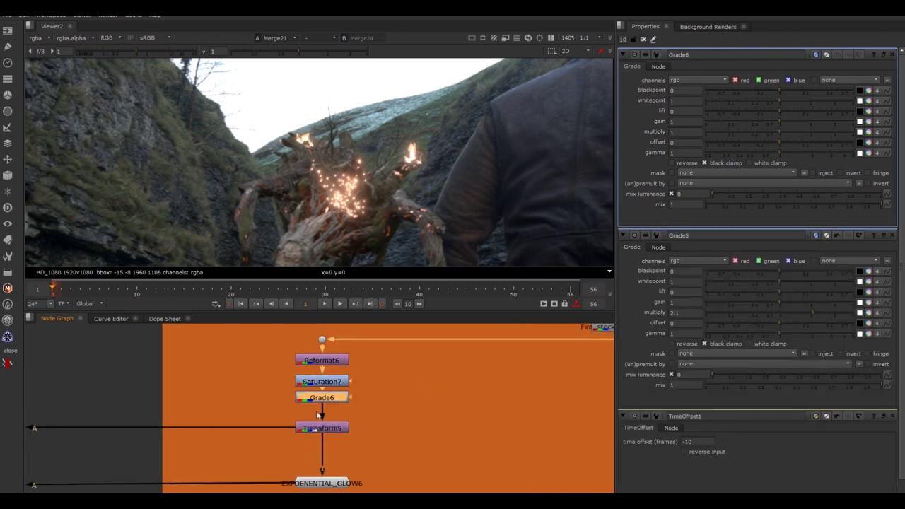
pyautogui.moveTo(330, 396)
pyautogui.mouseDown()
pyautogui.moveTo(306, 405)
pyautogui.moveTo(327, 405)
pyautogui.mouseUp()
# Raise the new Grade's multiply to 1.72, judging the fire with the viewer gain lowered to about 0.044, then restore the gain
pyautogui.moveTo(782, 134); pyautogui.dragTo(790, 132)
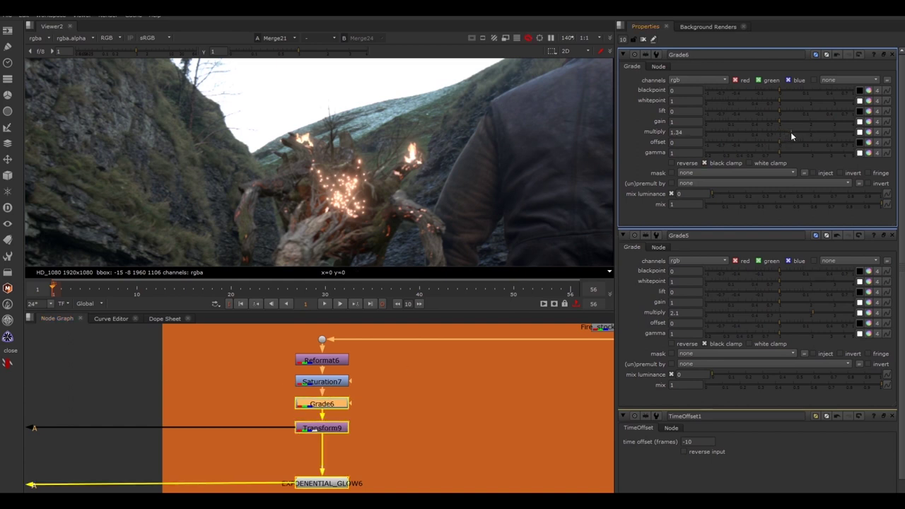
pyautogui.moveTo(118, 54); pyautogui.dragTo(91, 53)
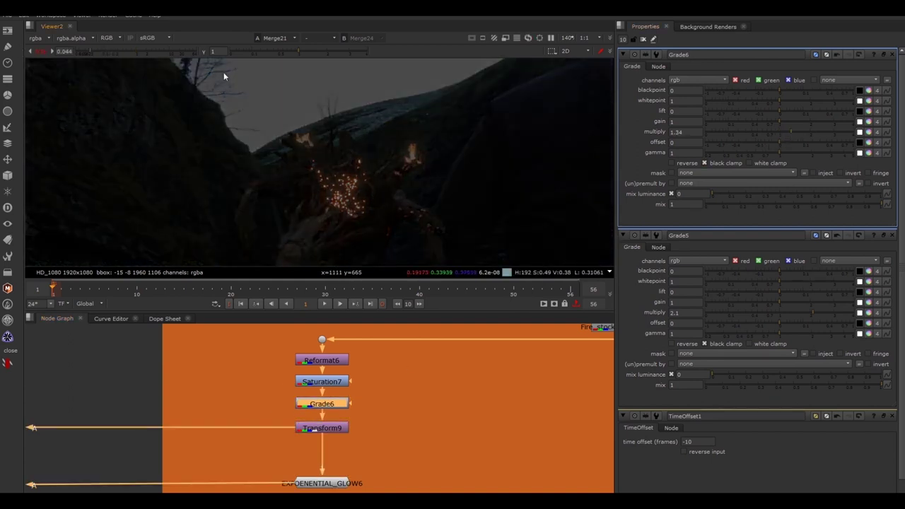
pyautogui.moveTo(798, 133); pyautogui.dragTo(802, 132)
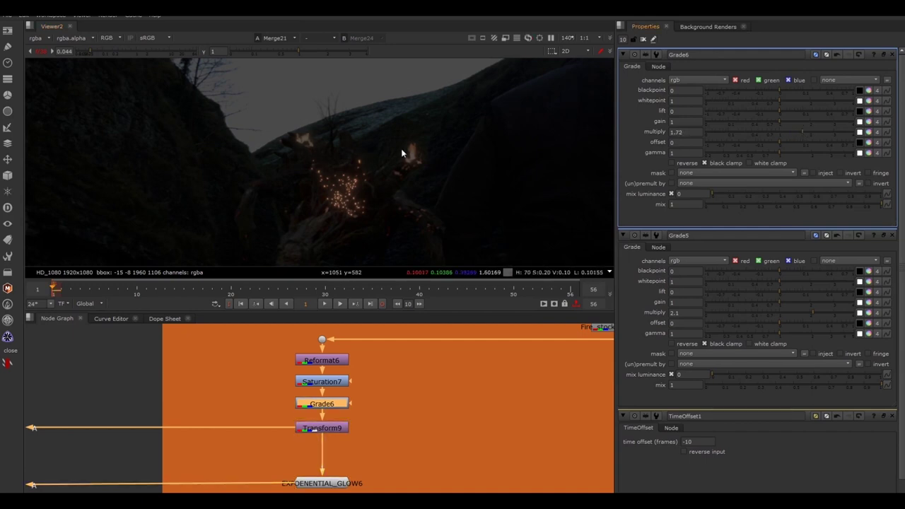
pyautogui.click(40, 52)
pyautogui.click(382, 354)
# Close all open node properties, open the TO DO sticky note and enlarge its label area to show the whole list
pyautogui.scroll(-10, 381, 355)
pyautogui.moveTo(373, 460); pyautogui.dragTo(378, 310, button='middle')
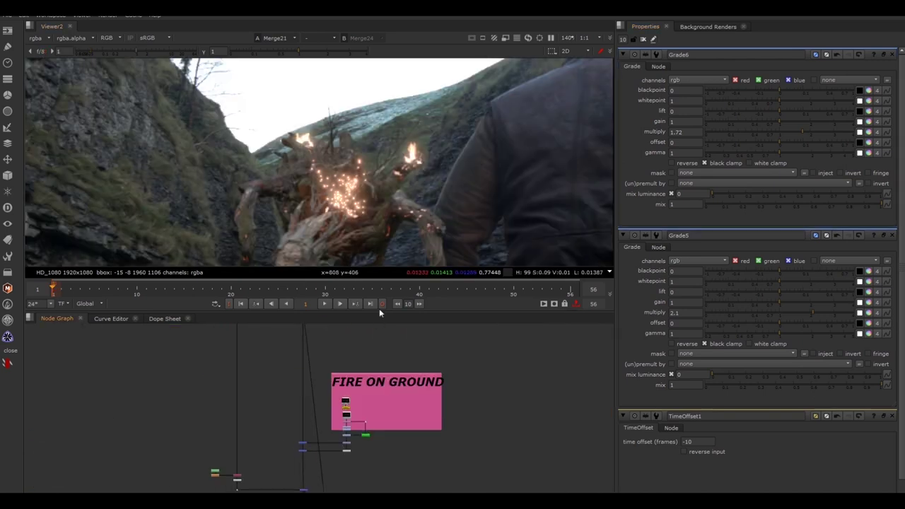
pyautogui.moveTo(406, 482); pyautogui.dragTo(414, 328, button='middle')
pyautogui.moveTo(411, 432); pyautogui.dragTo(392, 320, button='middle')
pyautogui.doubleClick(417, 394)
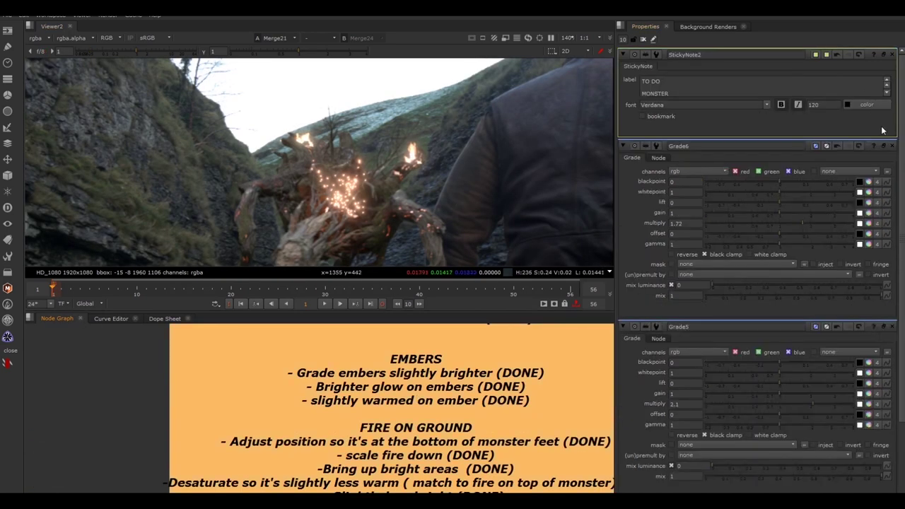
pyautogui.click(647, 41)
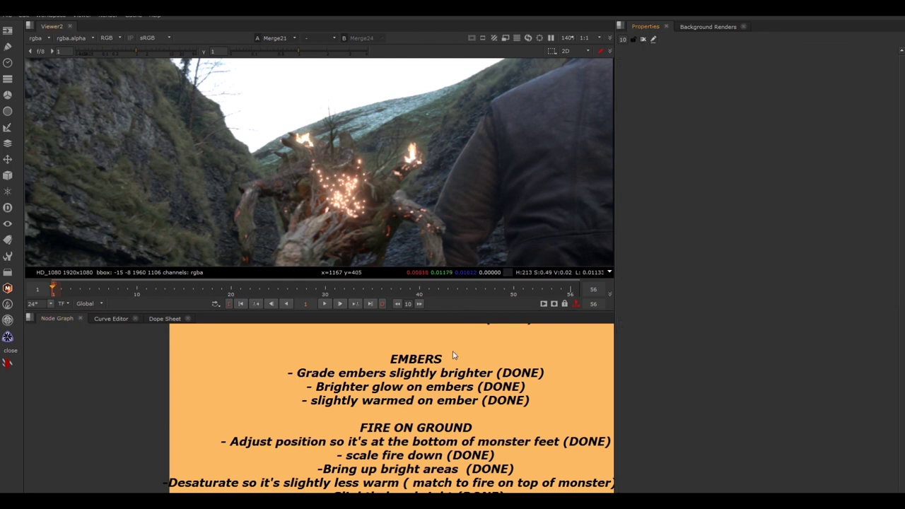
pyautogui.scroll(-3, 452, 357)
pyautogui.doubleClick(403, 361)
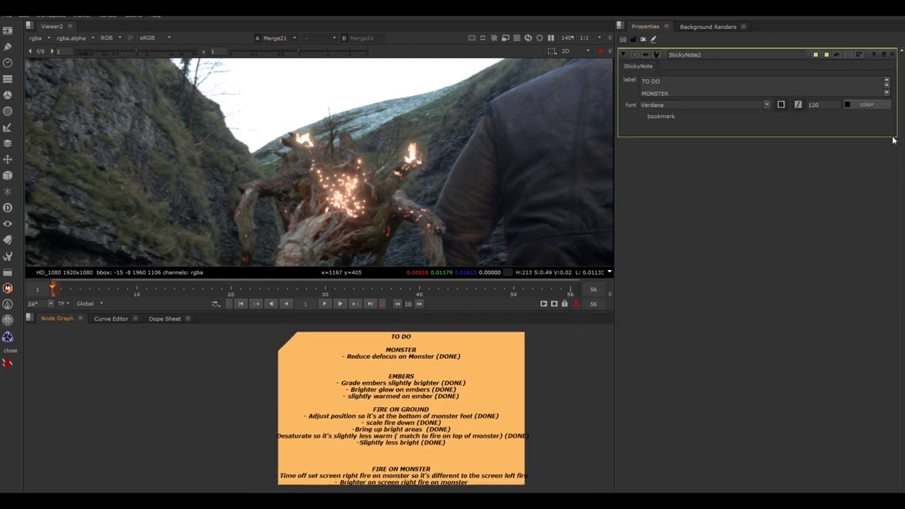
pyautogui.moveTo(894, 139); pyautogui.dragTo(895, 458)
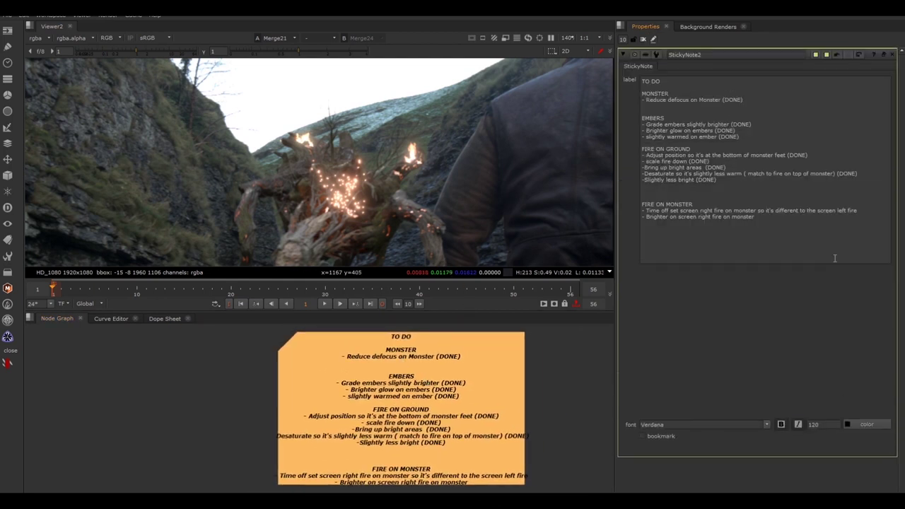
# Append (DONE) to both FIRE ON MONSTER items, the time offset and the brighter screen-right fire
pyautogui.click(859, 210)
pyautogui.write('(DONE)')
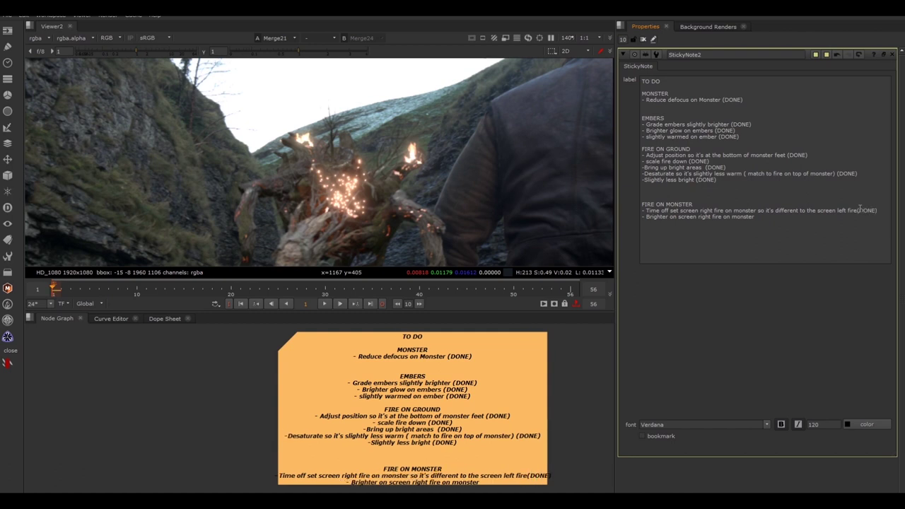
pyautogui.write('(DONE')
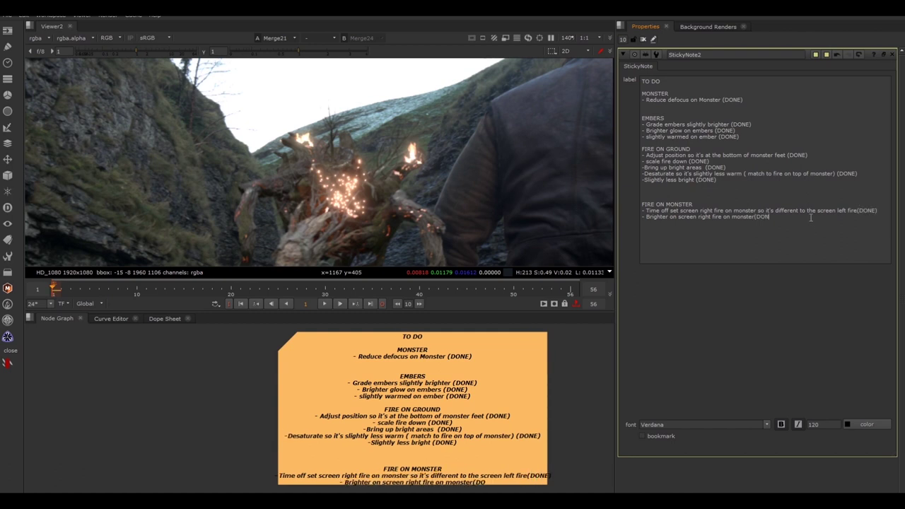
pyautogui.write(')')
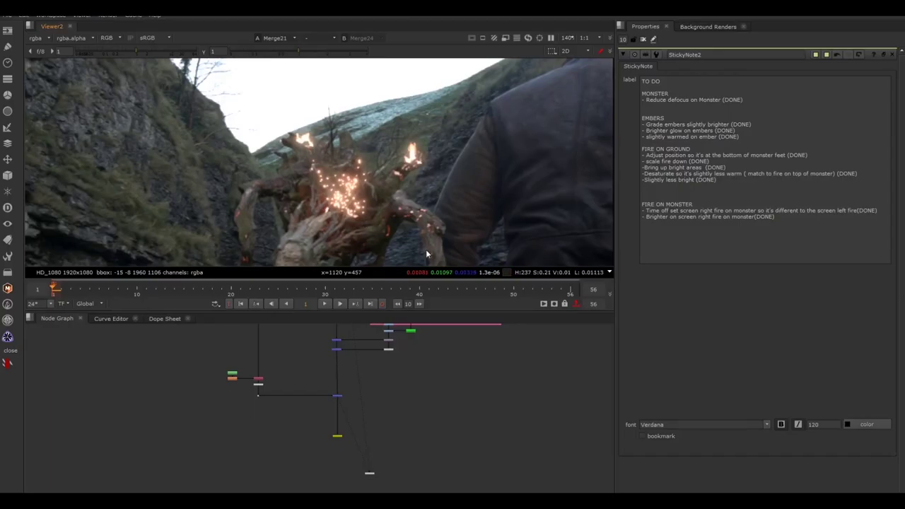
# View the final composite at Merge24 with the whole frame fitted in an enlarged viewer, examine it, then restore the layout
pyautogui.scroll(6, 344, 409)
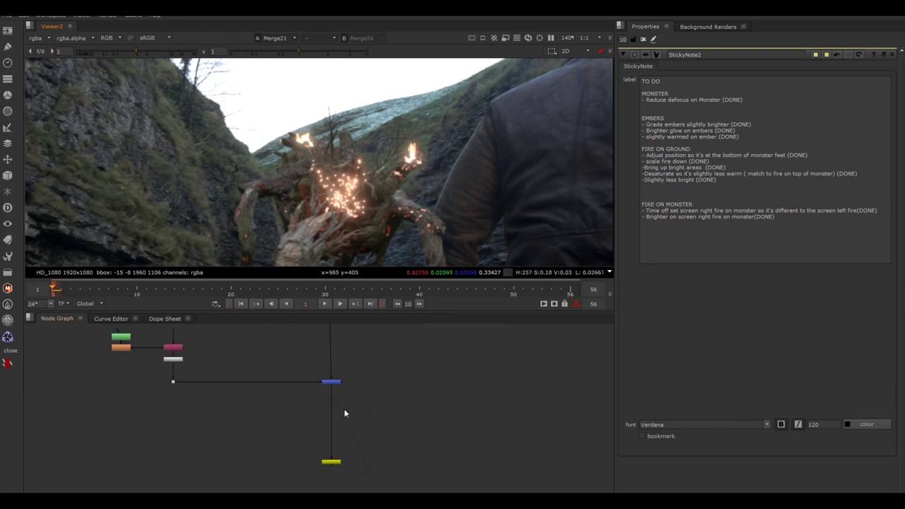
pyautogui.moveTo(451, 353); pyautogui.dragTo(264, 425)
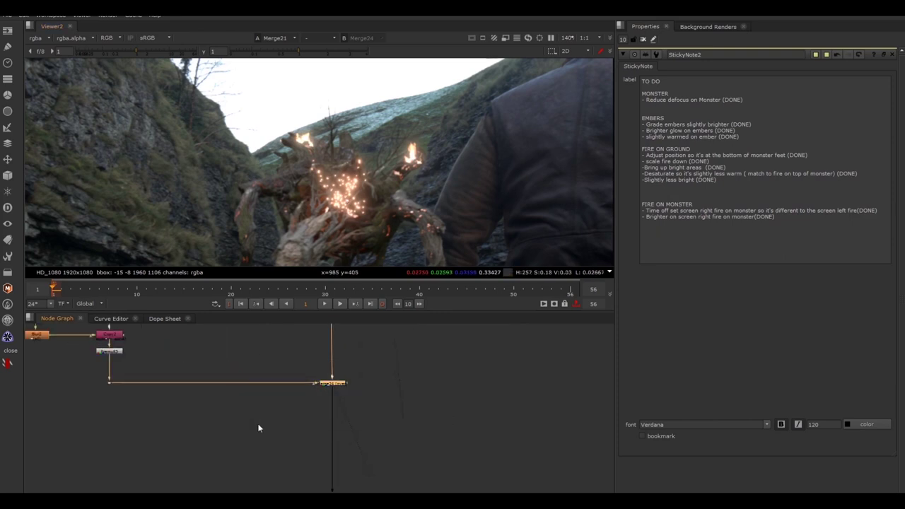
pyautogui.press('1')
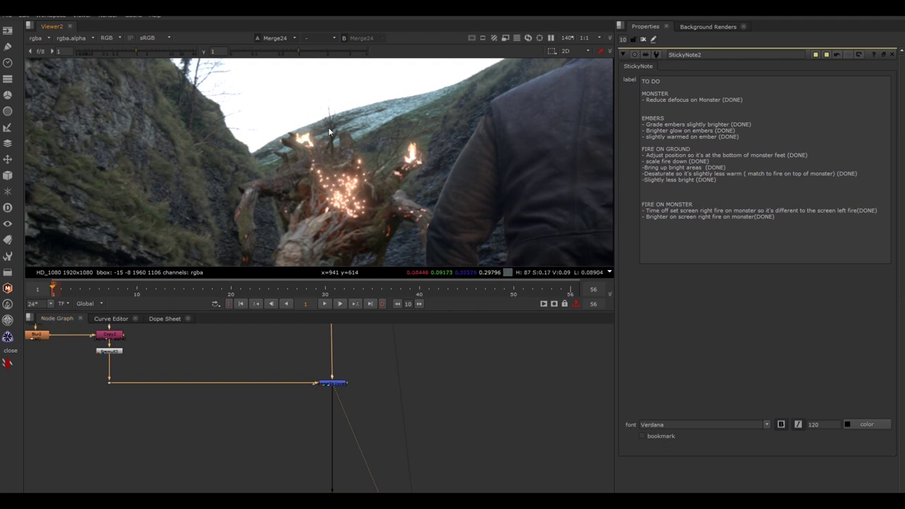
pyautogui.press('space')
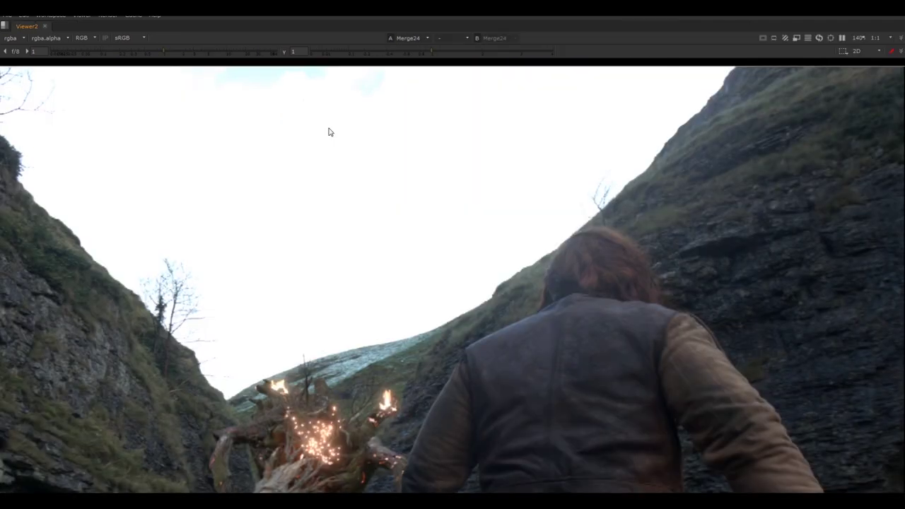
pyautogui.press('f')
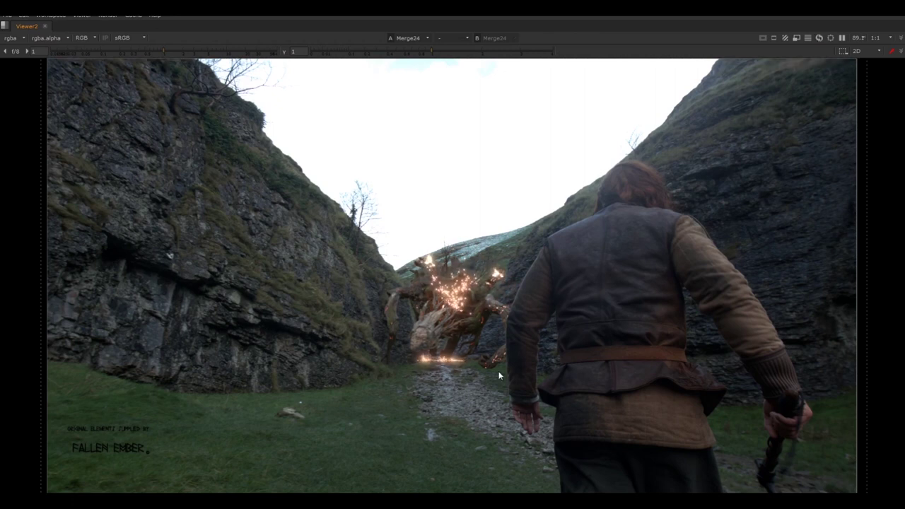
pyautogui.press('space')
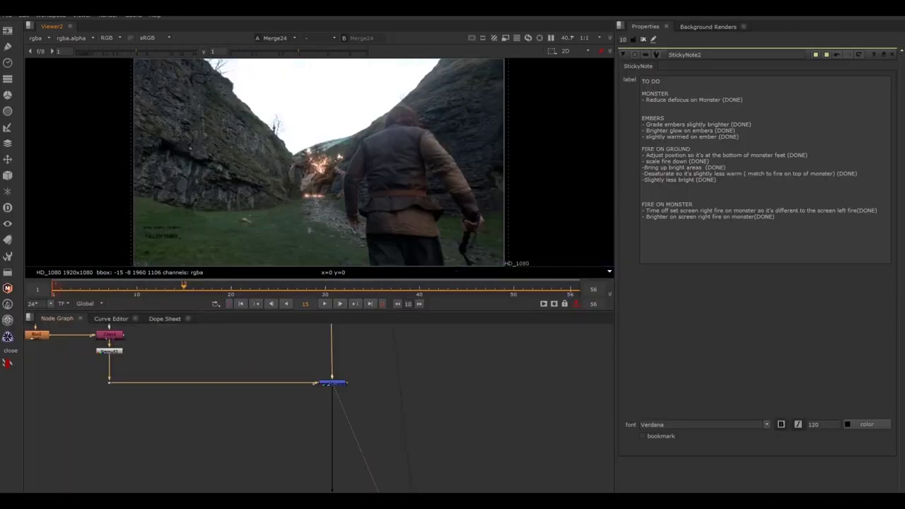
# Open Write1's output file selection and create a folder named Final_output inside The Foundry_Beginner_tutorial
pyautogui.scroll(5, 349, 488)
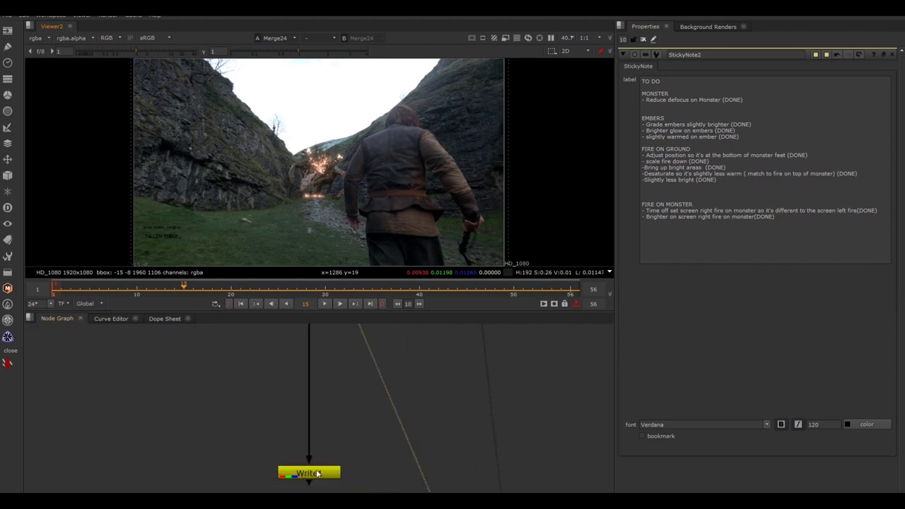
pyautogui.doubleClick(317, 473)
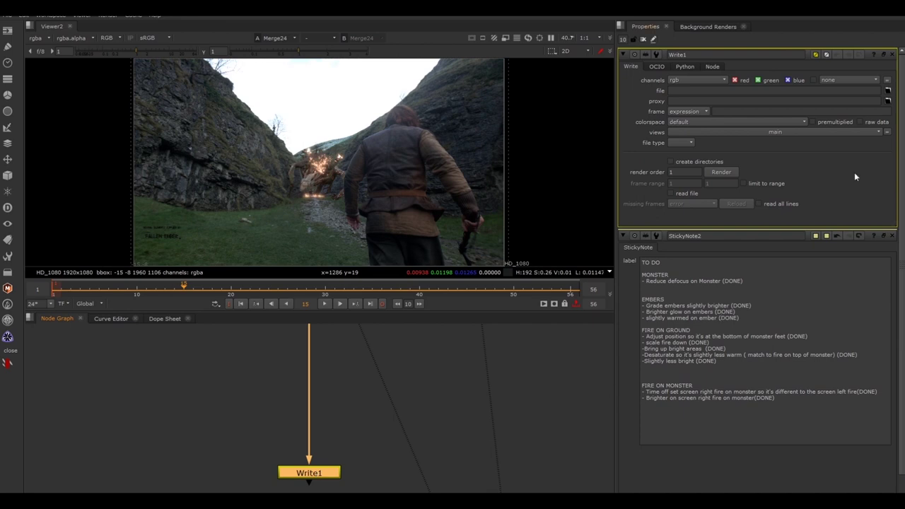
pyautogui.click(888, 90)
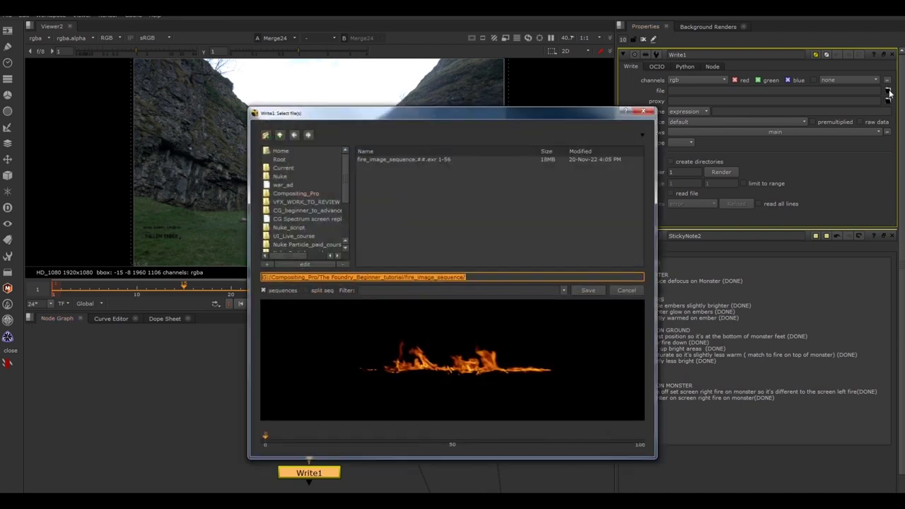
pyautogui.click(279, 135)
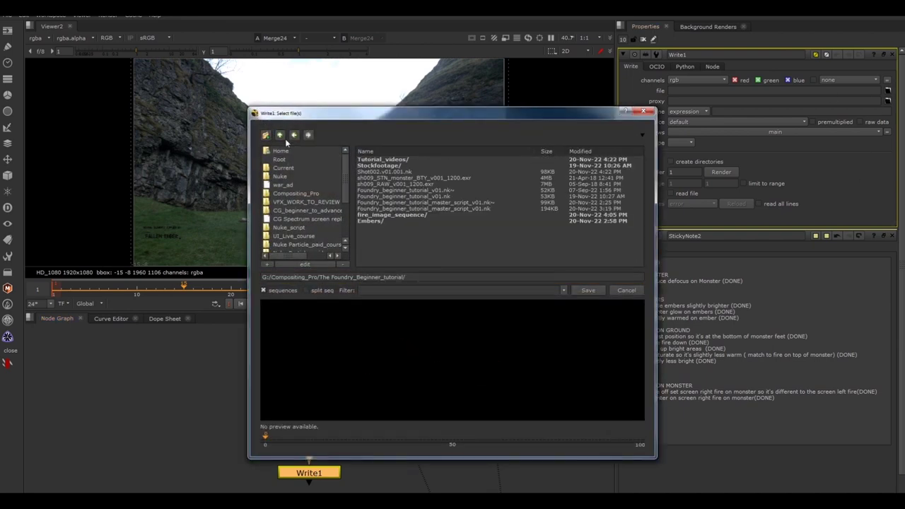
pyautogui.click(266, 136)
pyautogui.write('Fi')
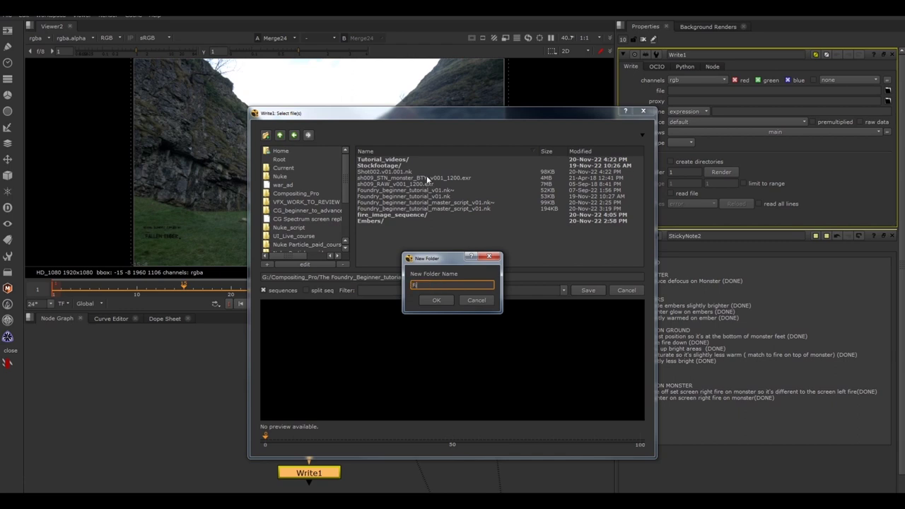
pyautogui.write('nal_output')
pyautogui.press('Return')
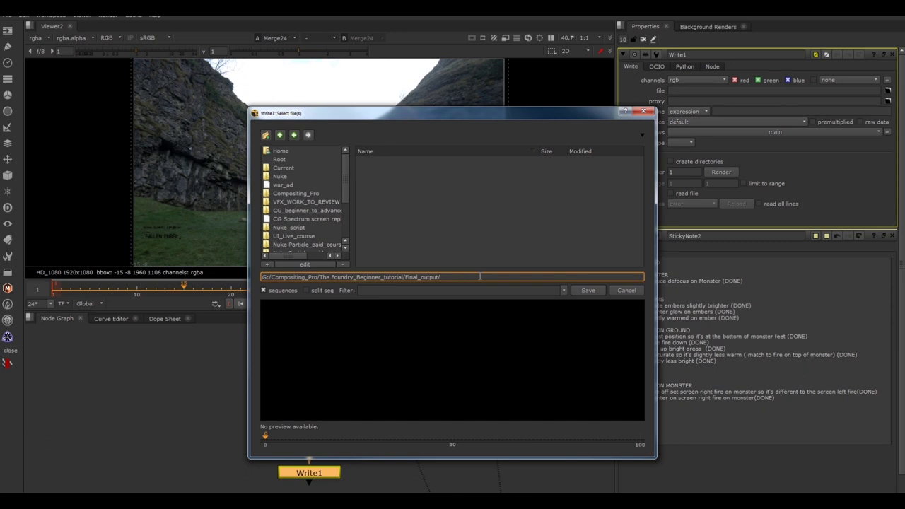
# Set Write1's output file to Final_output_v02.mov in the new folder and its codec to Apple ProRes 4444
pyautogui.write('Final_output_v02.mov')
pyautogui.click(587, 290)
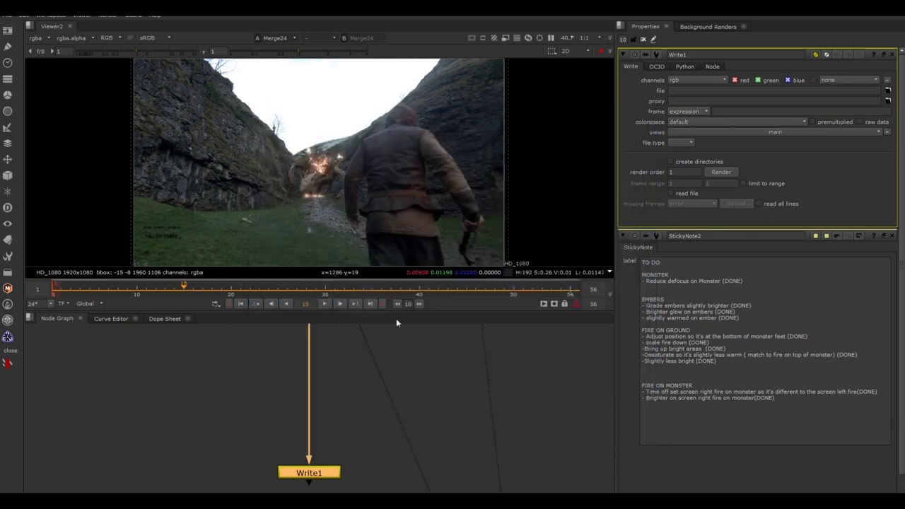
pyautogui.click(713, 164)
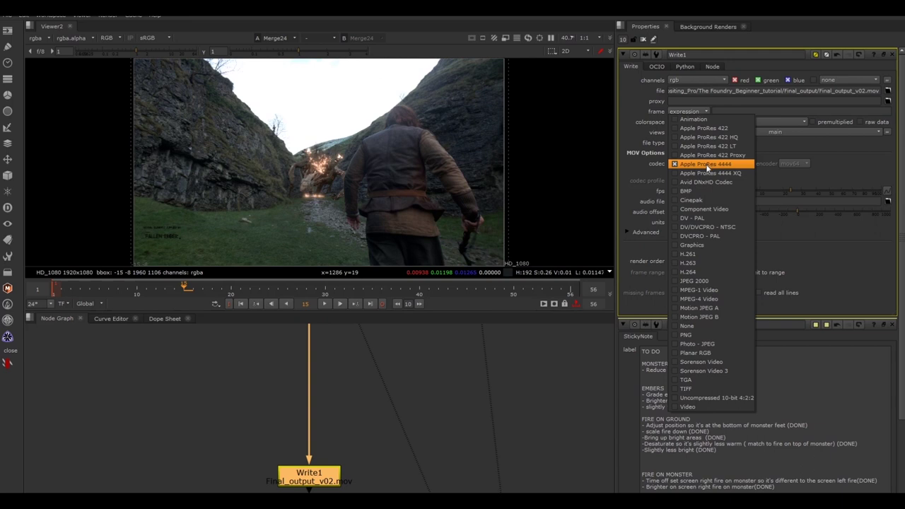
pyautogui.click(704, 165)
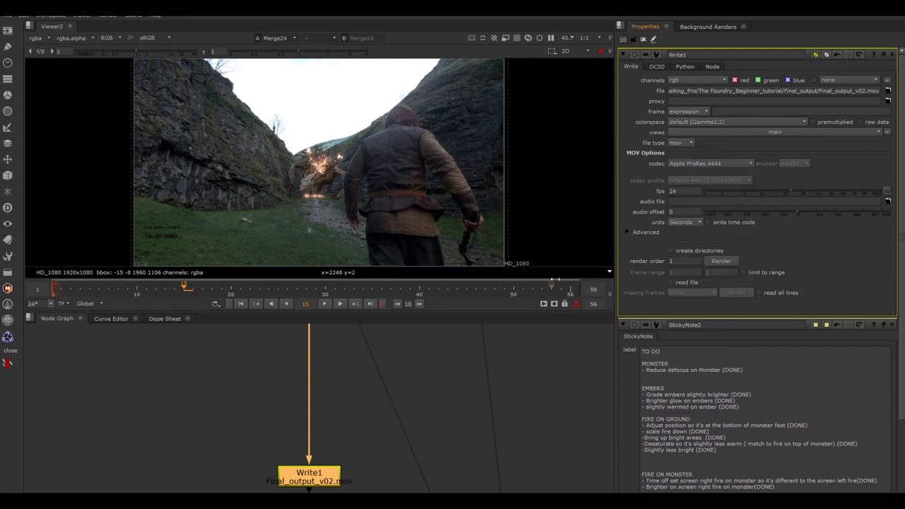
# Render Write1 over the custom frame range 1-56
pyautogui.click(442, 425)
pyautogui.click(328, 476)
pyautogui.click(721, 261)
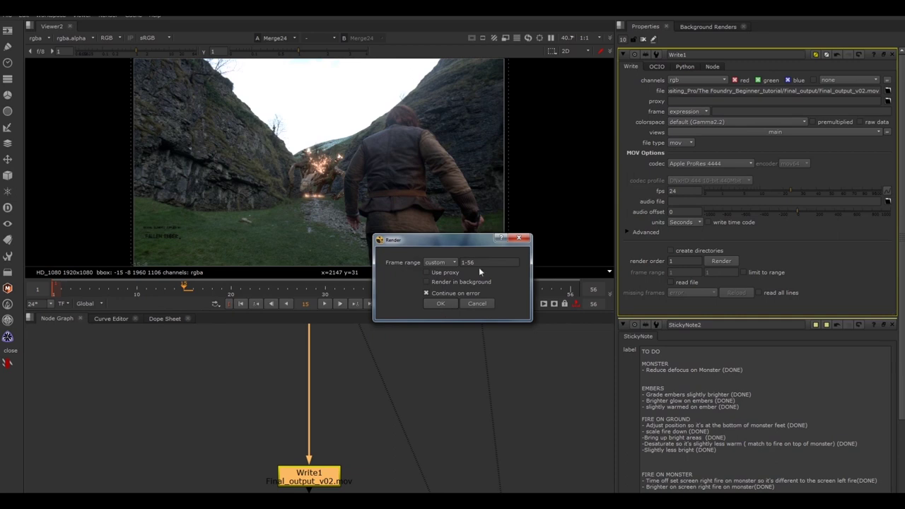
pyautogui.click(468, 262)
pyautogui.click(441, 303)
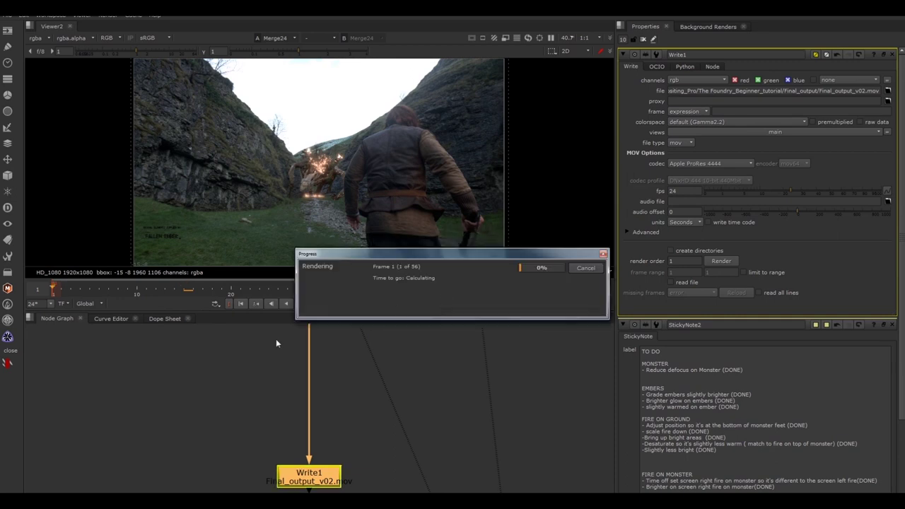